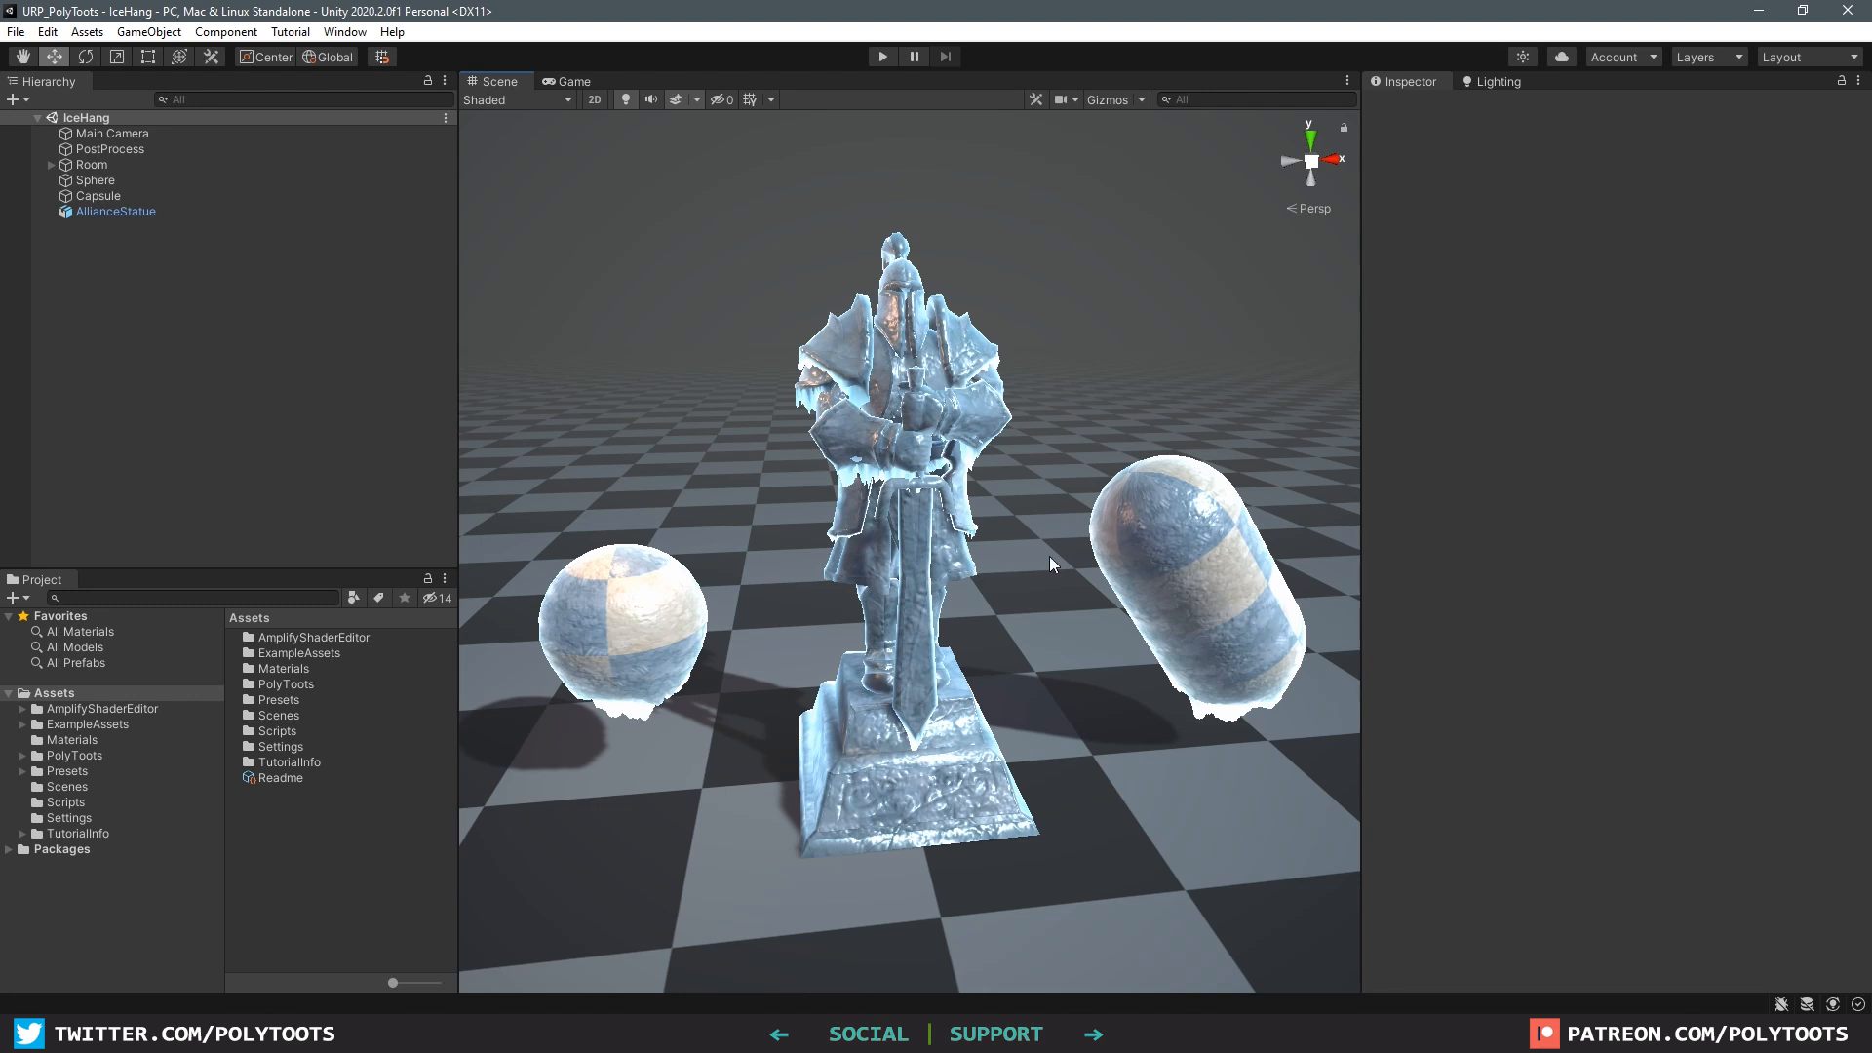
Step: Try out the Frozen Amount of the AllianceStatue's ice material and examine the effect from different angles
click(922, 504)
alt+drag(922, 504, 956, 540)
drag(1704, 663, 1789, 685)
alt+drag(1092, 624, 1238, 619)
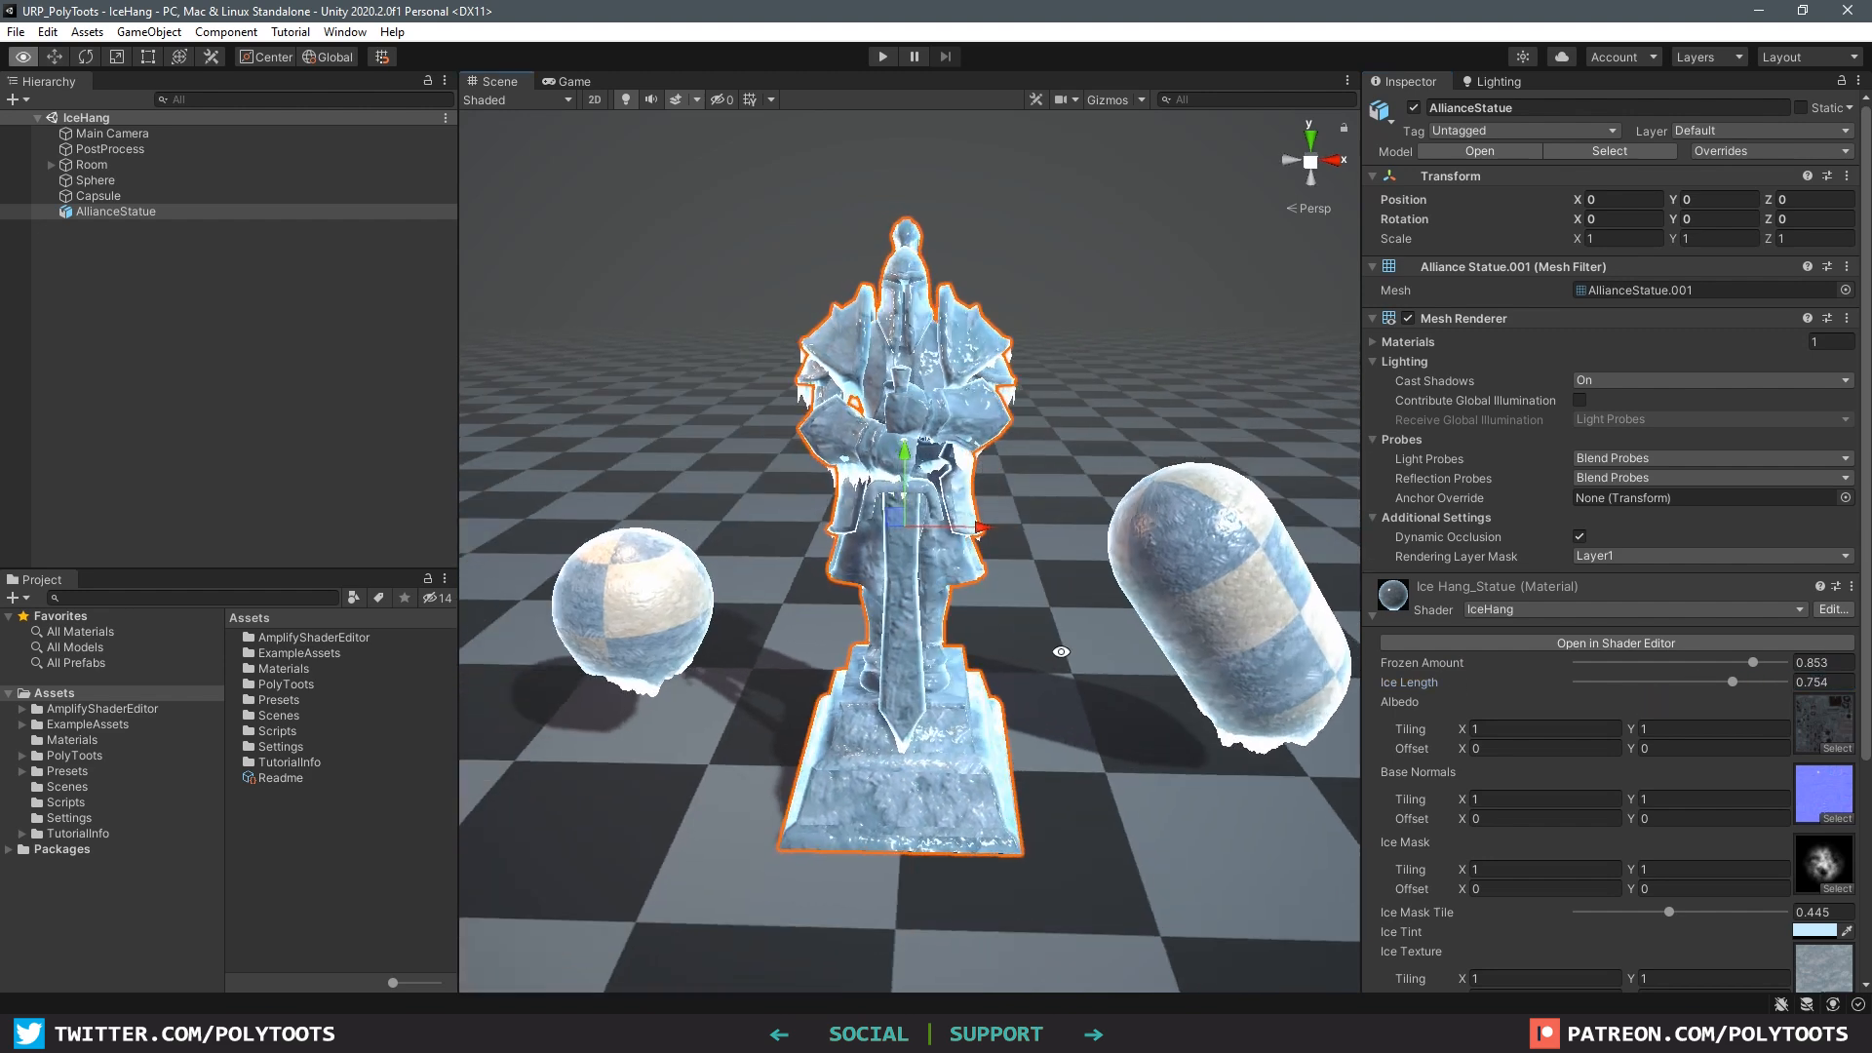
Step: Try out the Frozen Amount of the capsule's Ice Hang material and examine the frost around it
click(1248, 618)
key(f)
click(1435, 579)
drag(1681, 639, 1789, 667)
alt+drag(766, 682, 863, 619)
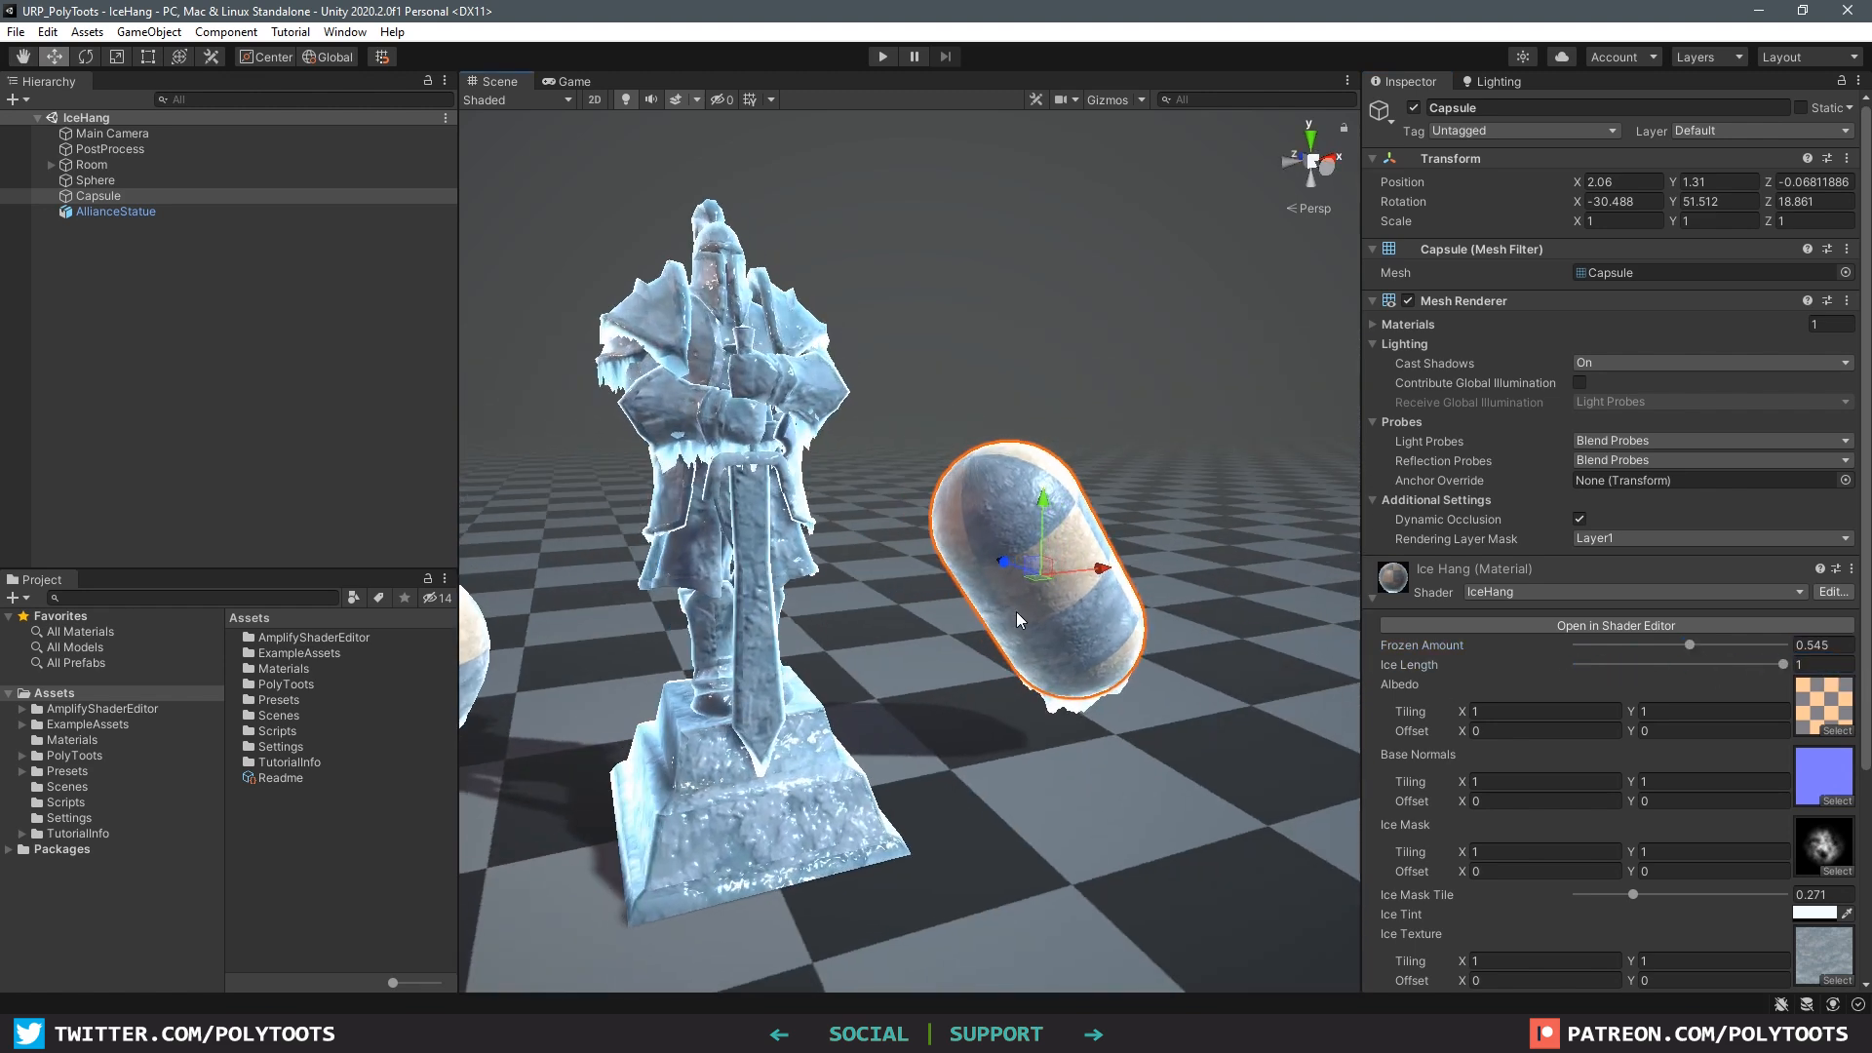
Step: Try tilting the AllianceStatue about 90 degrees backward around X to check the icicle direction, and undo the tilt
middle_drag(863, 619, 1096, 606)
click(1032, 471)
alt+right_drag(1032, 471, 1013, 538)
key(r)
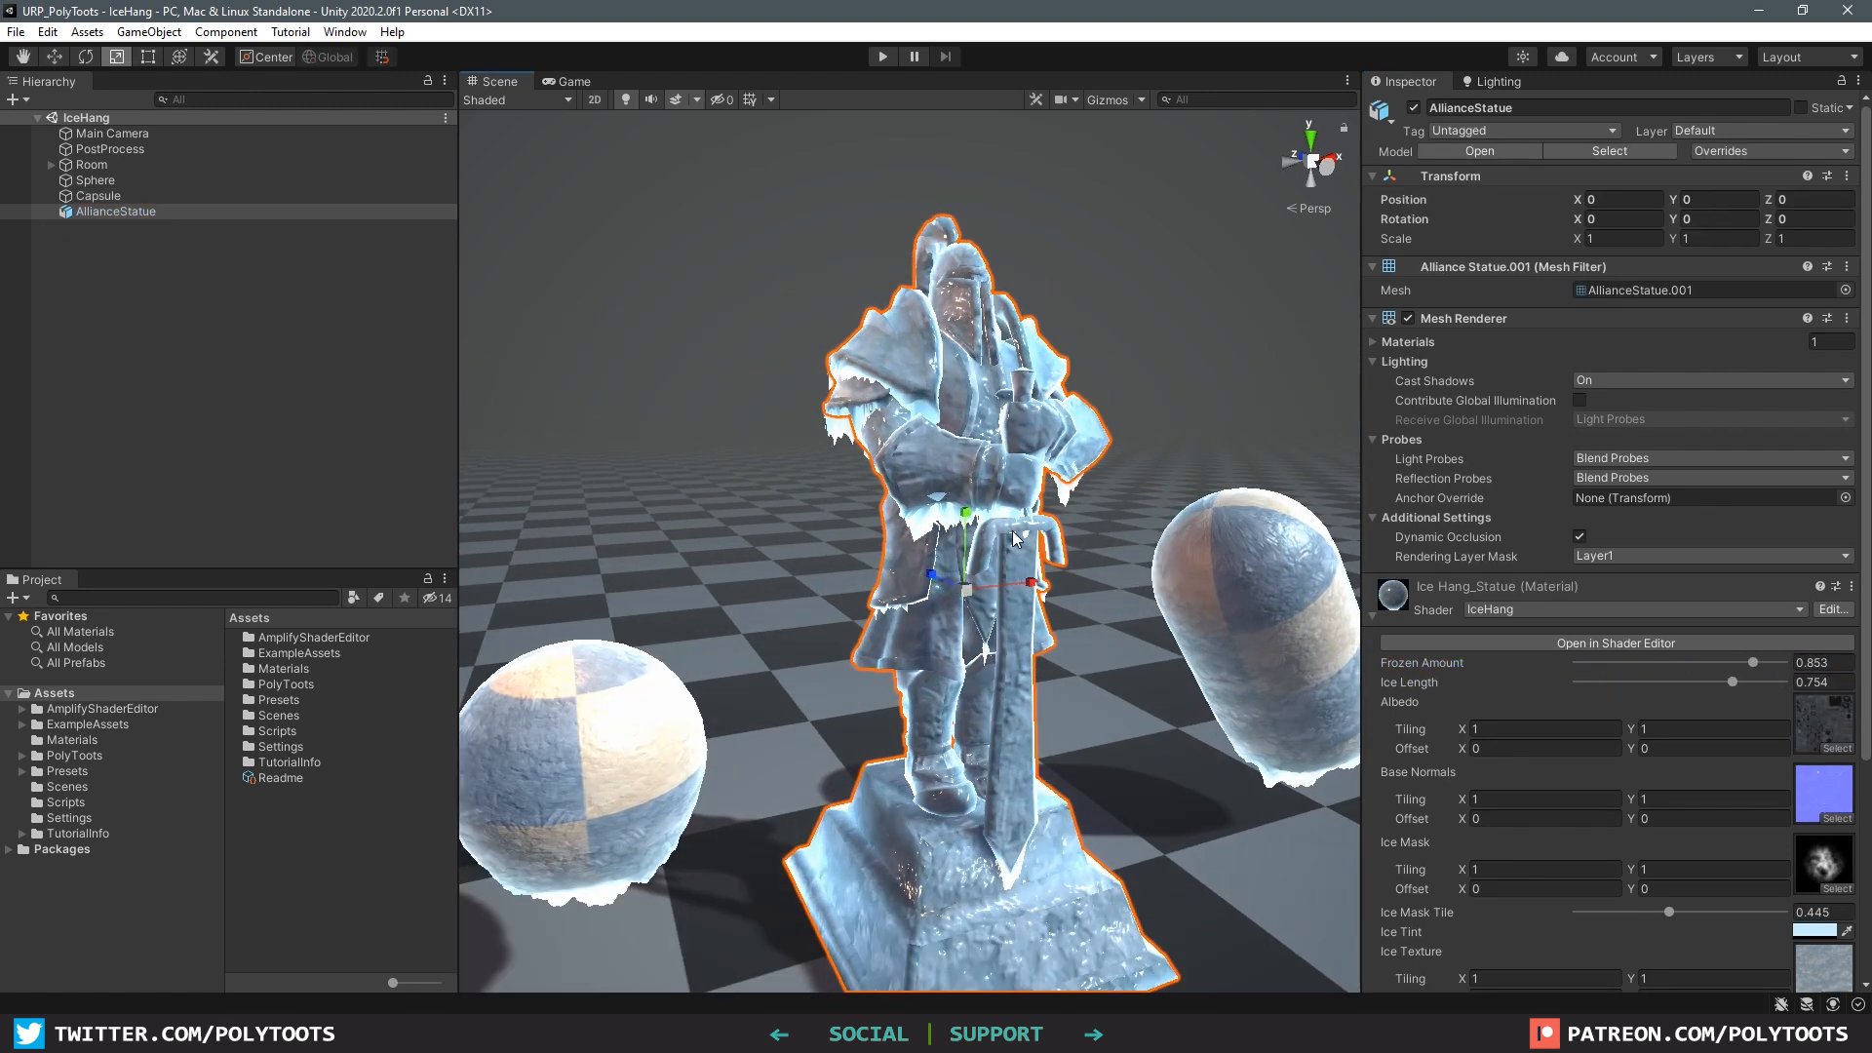
key(e)
drag(1001, 547, 1023, 493)
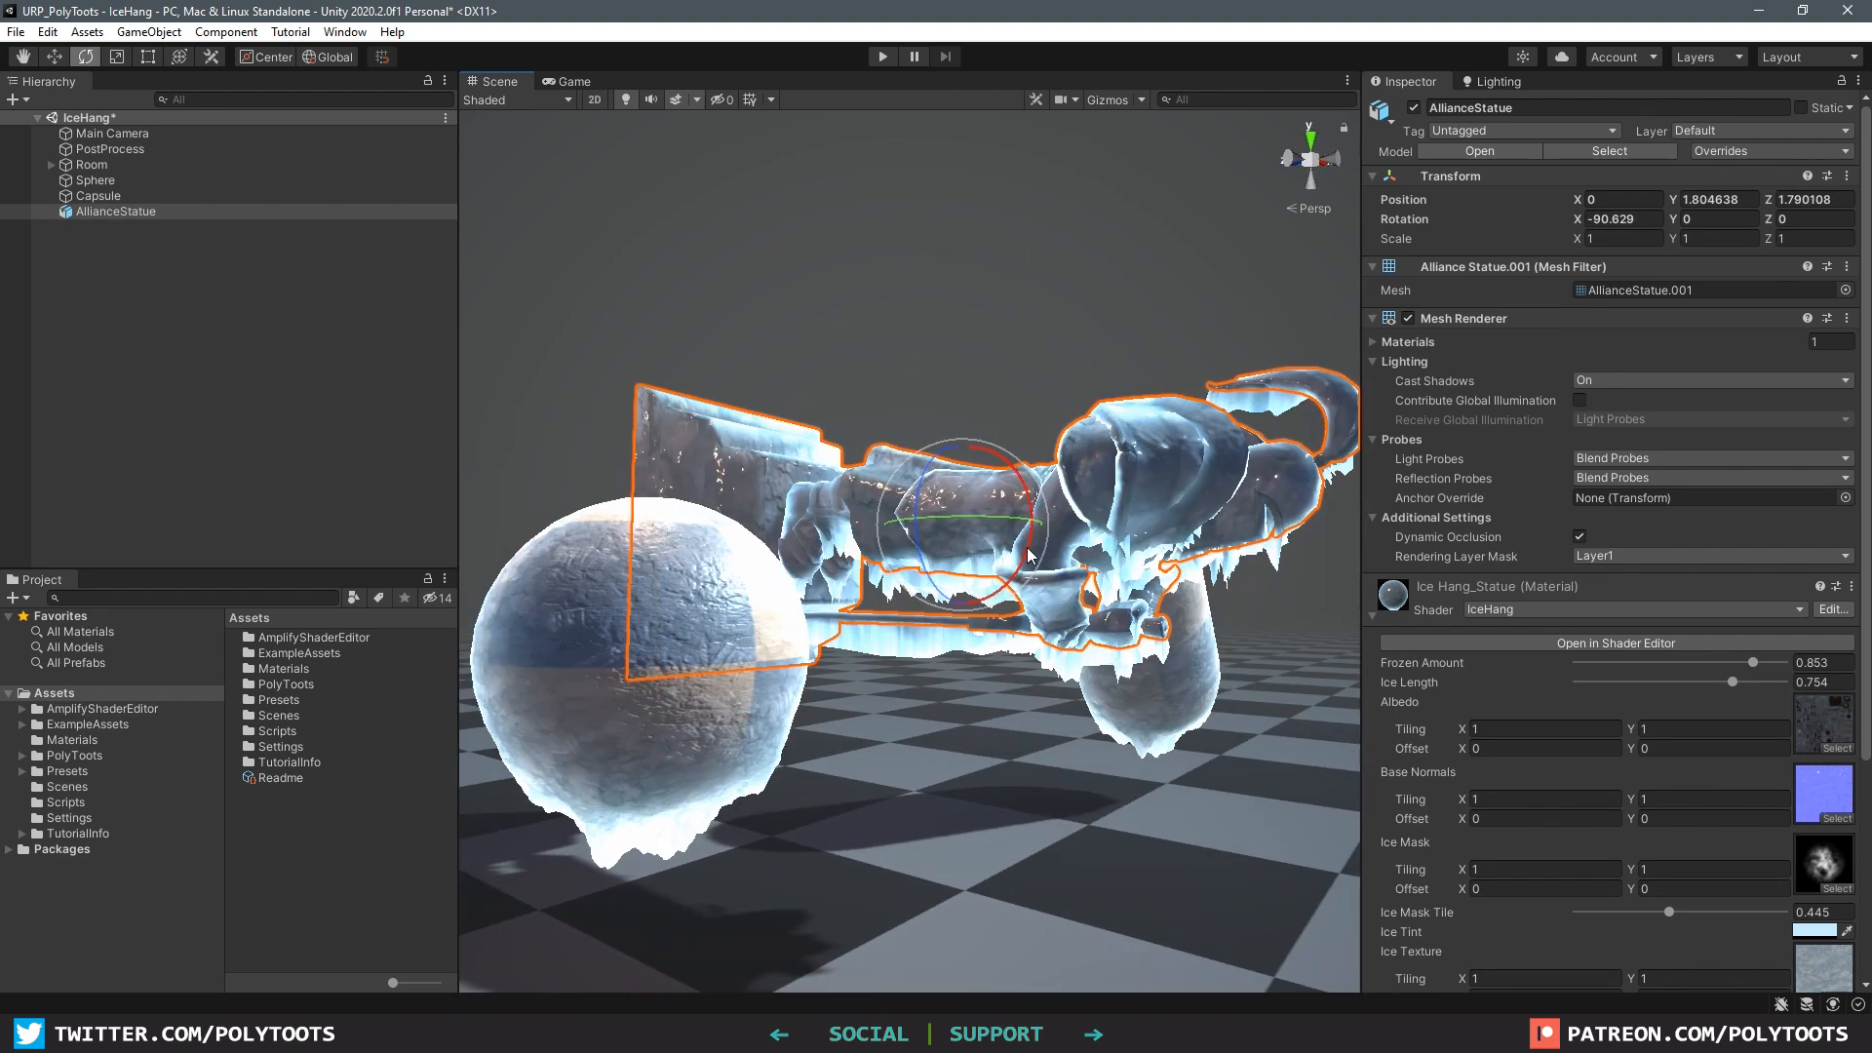
key(ctrl+z)
Step: Try rotating the capsule into a nearly horizontal position to check how its icicles hang
click(641, 626)
alt+drag(641, 626, 606, 751)
middle_drag(606, 751, 576, 672)
click(1130, 595)
mouse_move(1149, 581)
mouse_down()
mouse_move(1201, 745)
mouse_move(1273, 860)
mouse_move(1256, 940)
mouse_move(1308, 909)
mouse_move(1330, 852)
mouse_move(1226, 825)
mouse_up()
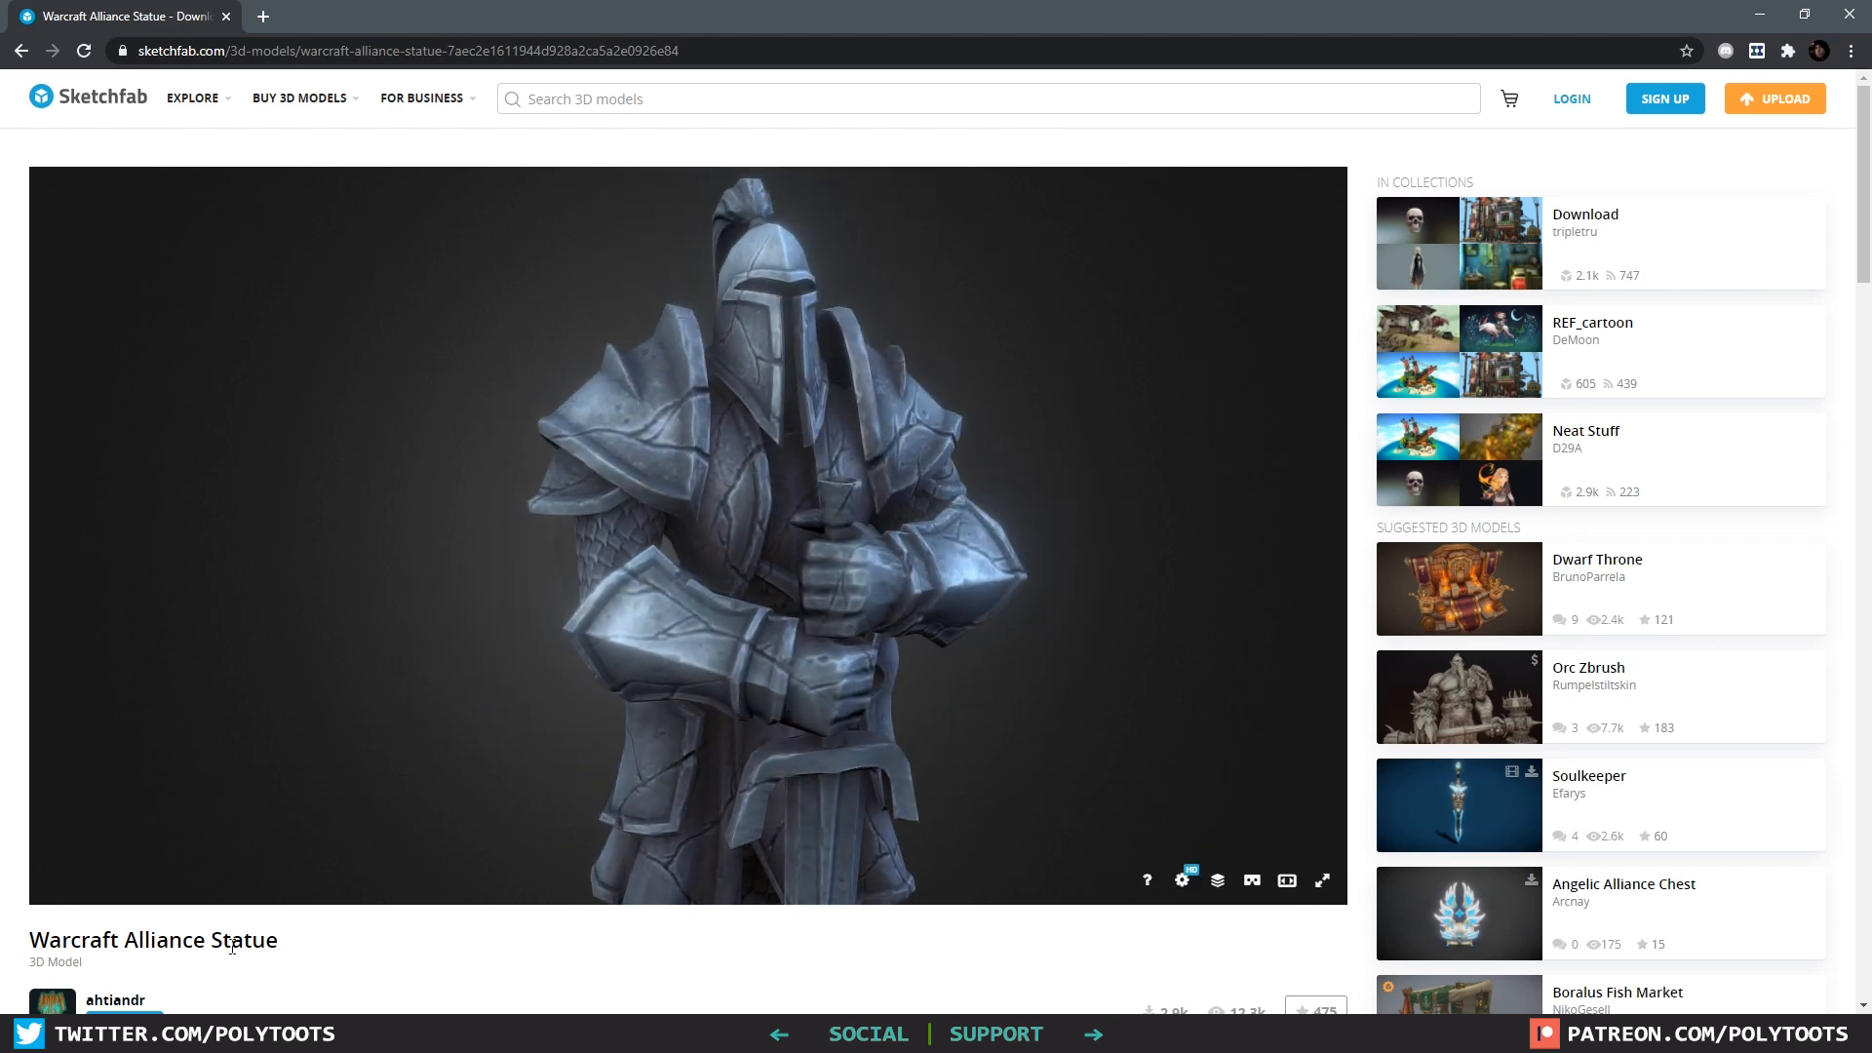
Step: Examine the Warcraft Alliance Statue model from several sides and its author and licence details on the Sketchfab page
scroll(575, 951, down, 3)
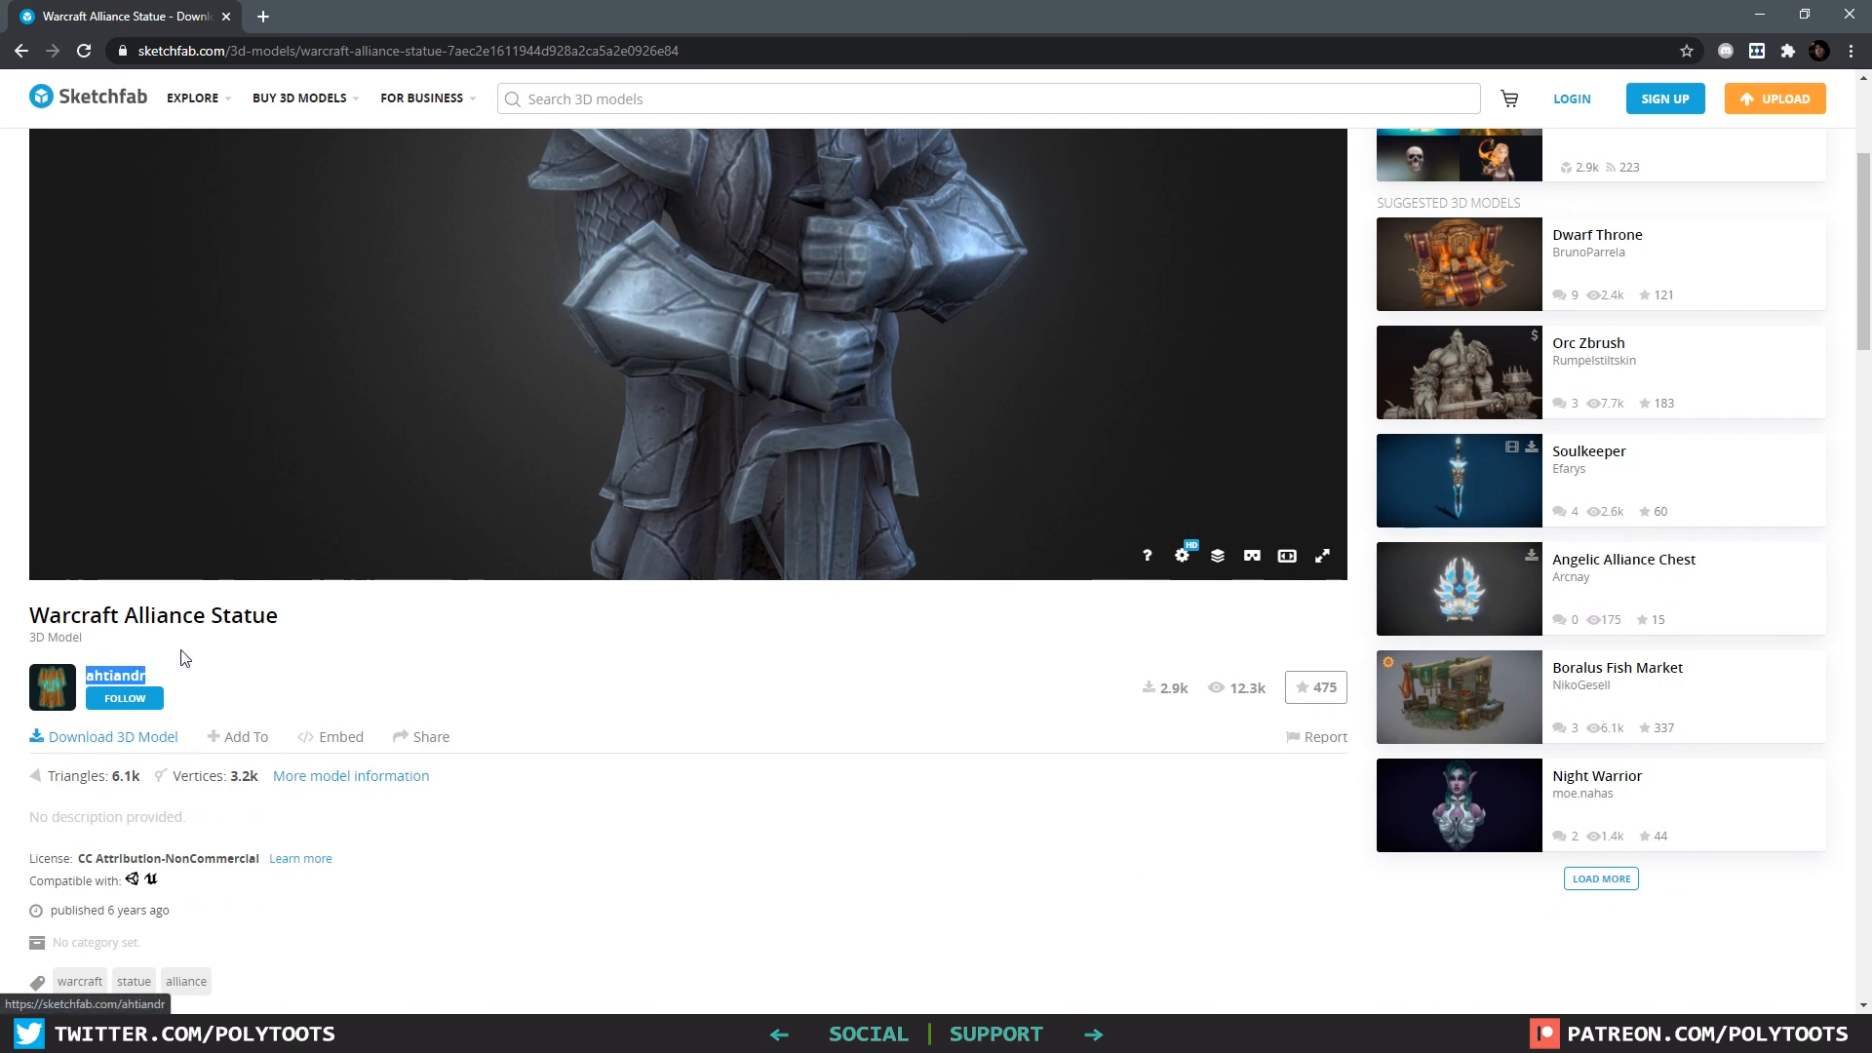
scroll(222, 647, up, 3)
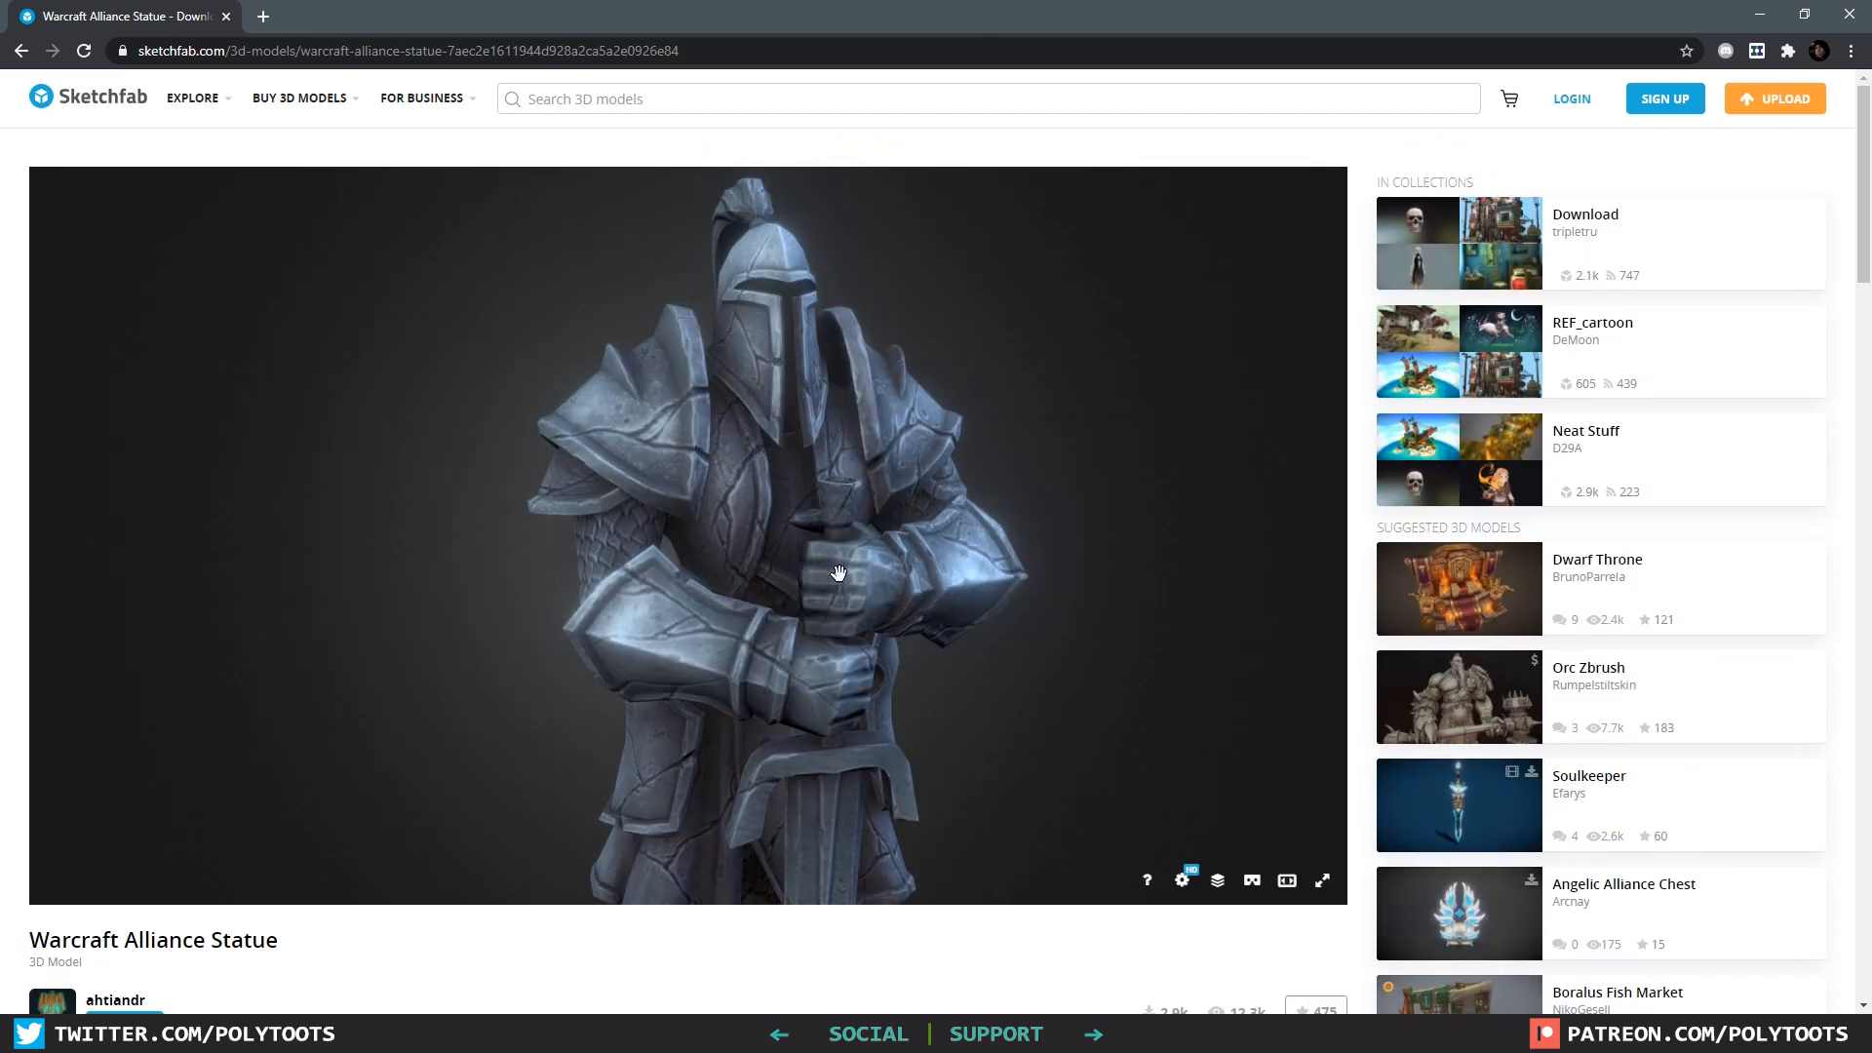
drag(840, 568, 564, 585)
scroll(802, 559, up, 6)
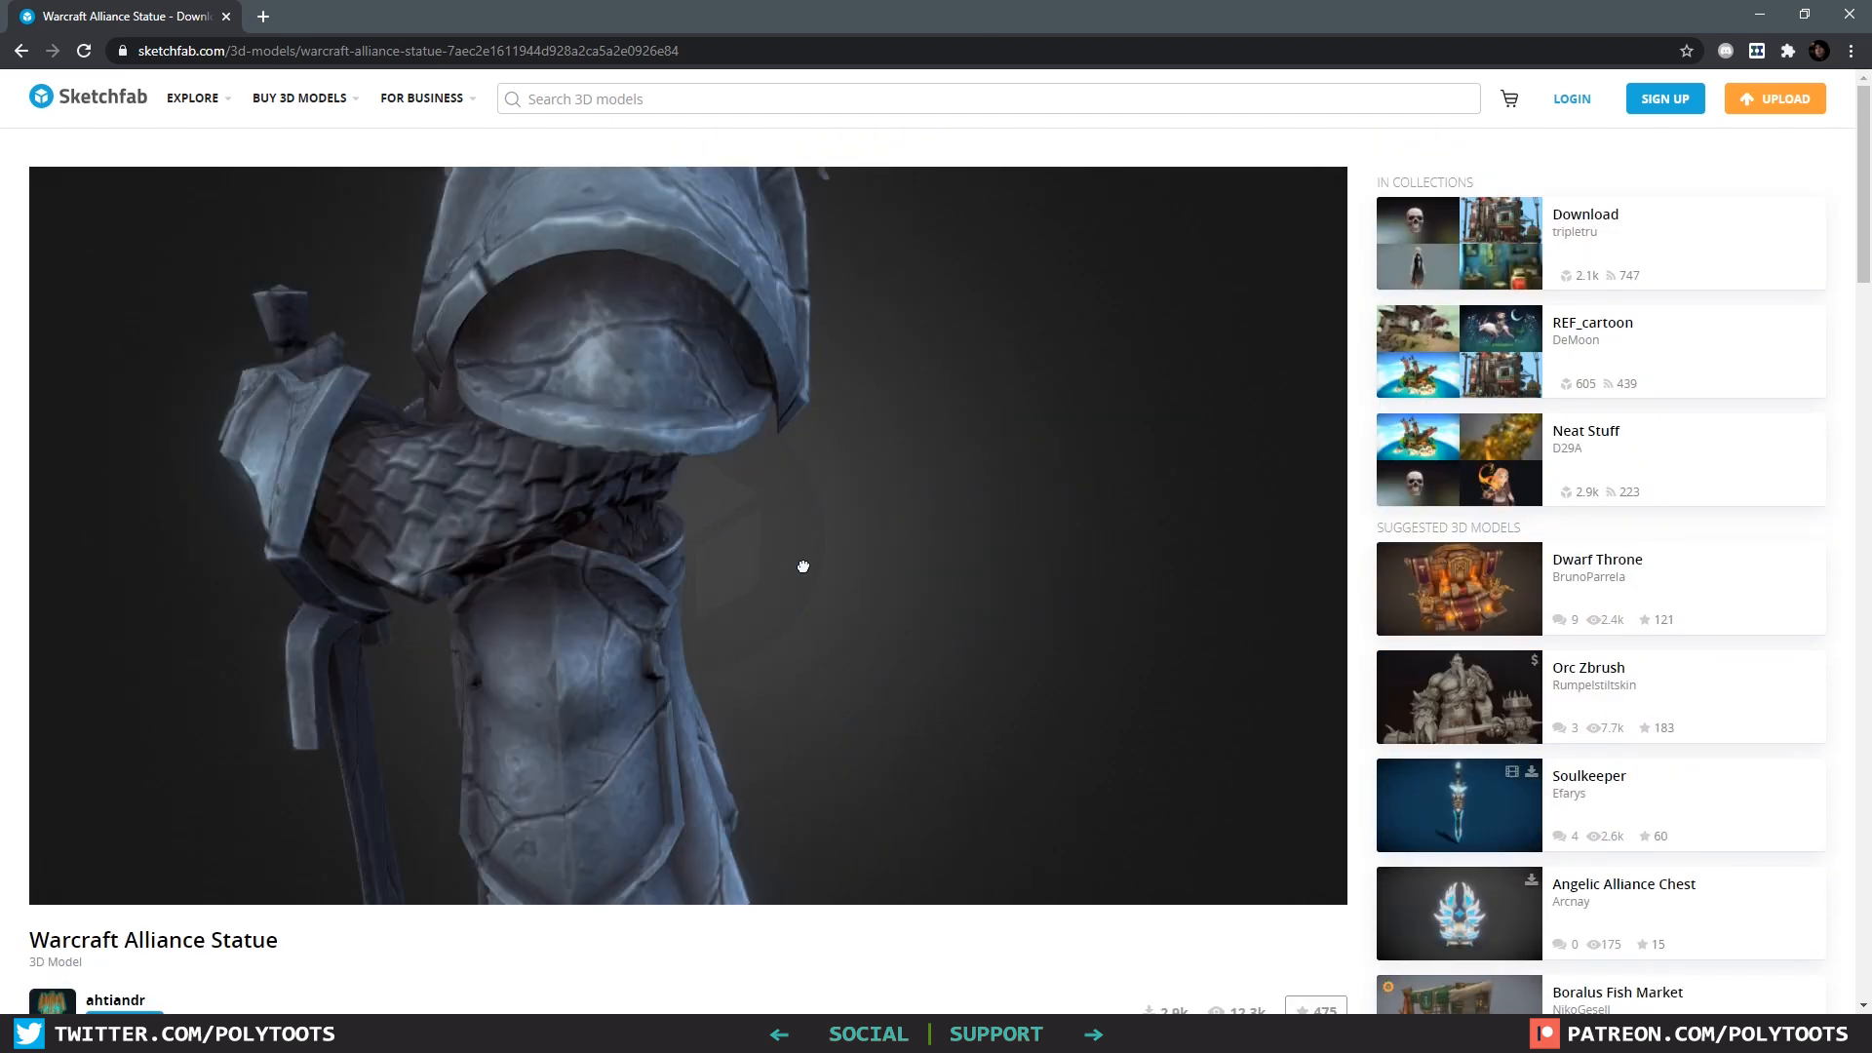
scroll(782, 563, down, 8)
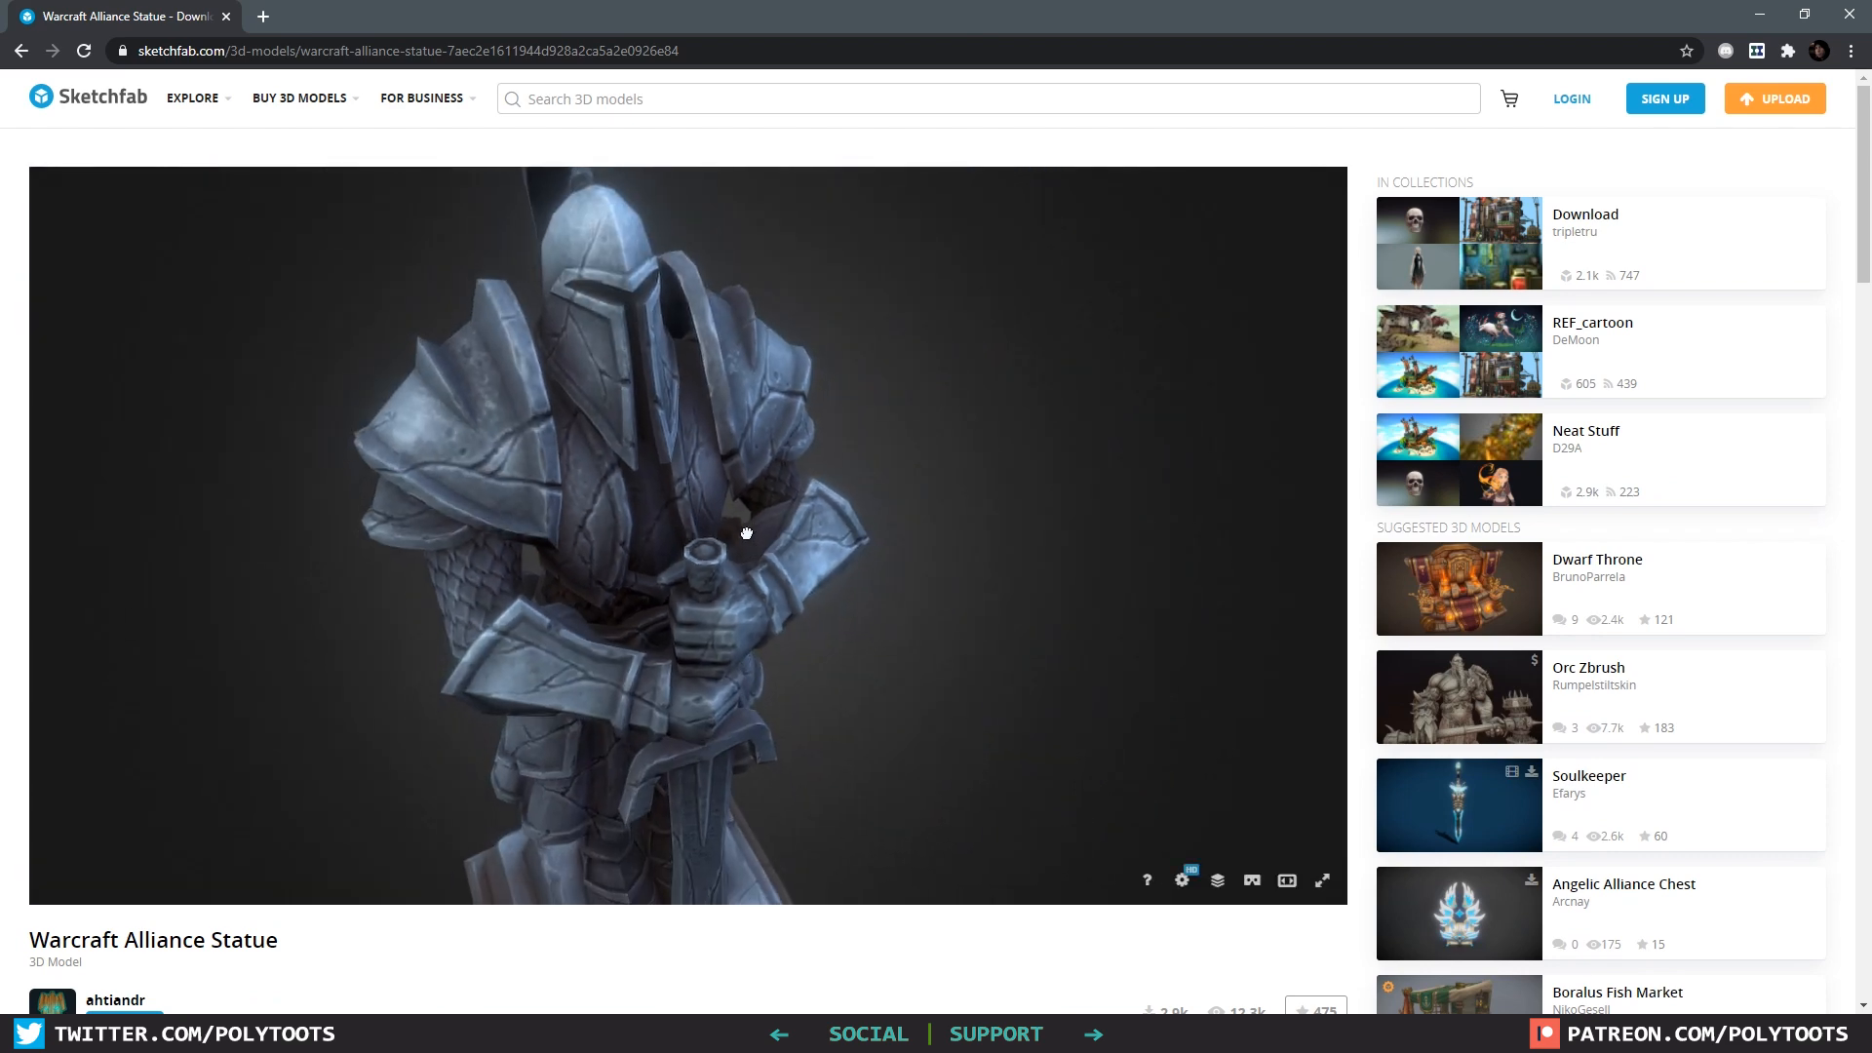
scroll(789, 525, down, 3)
drag(792, 527, 663, 658)
scroll(652, 945, down, 2)
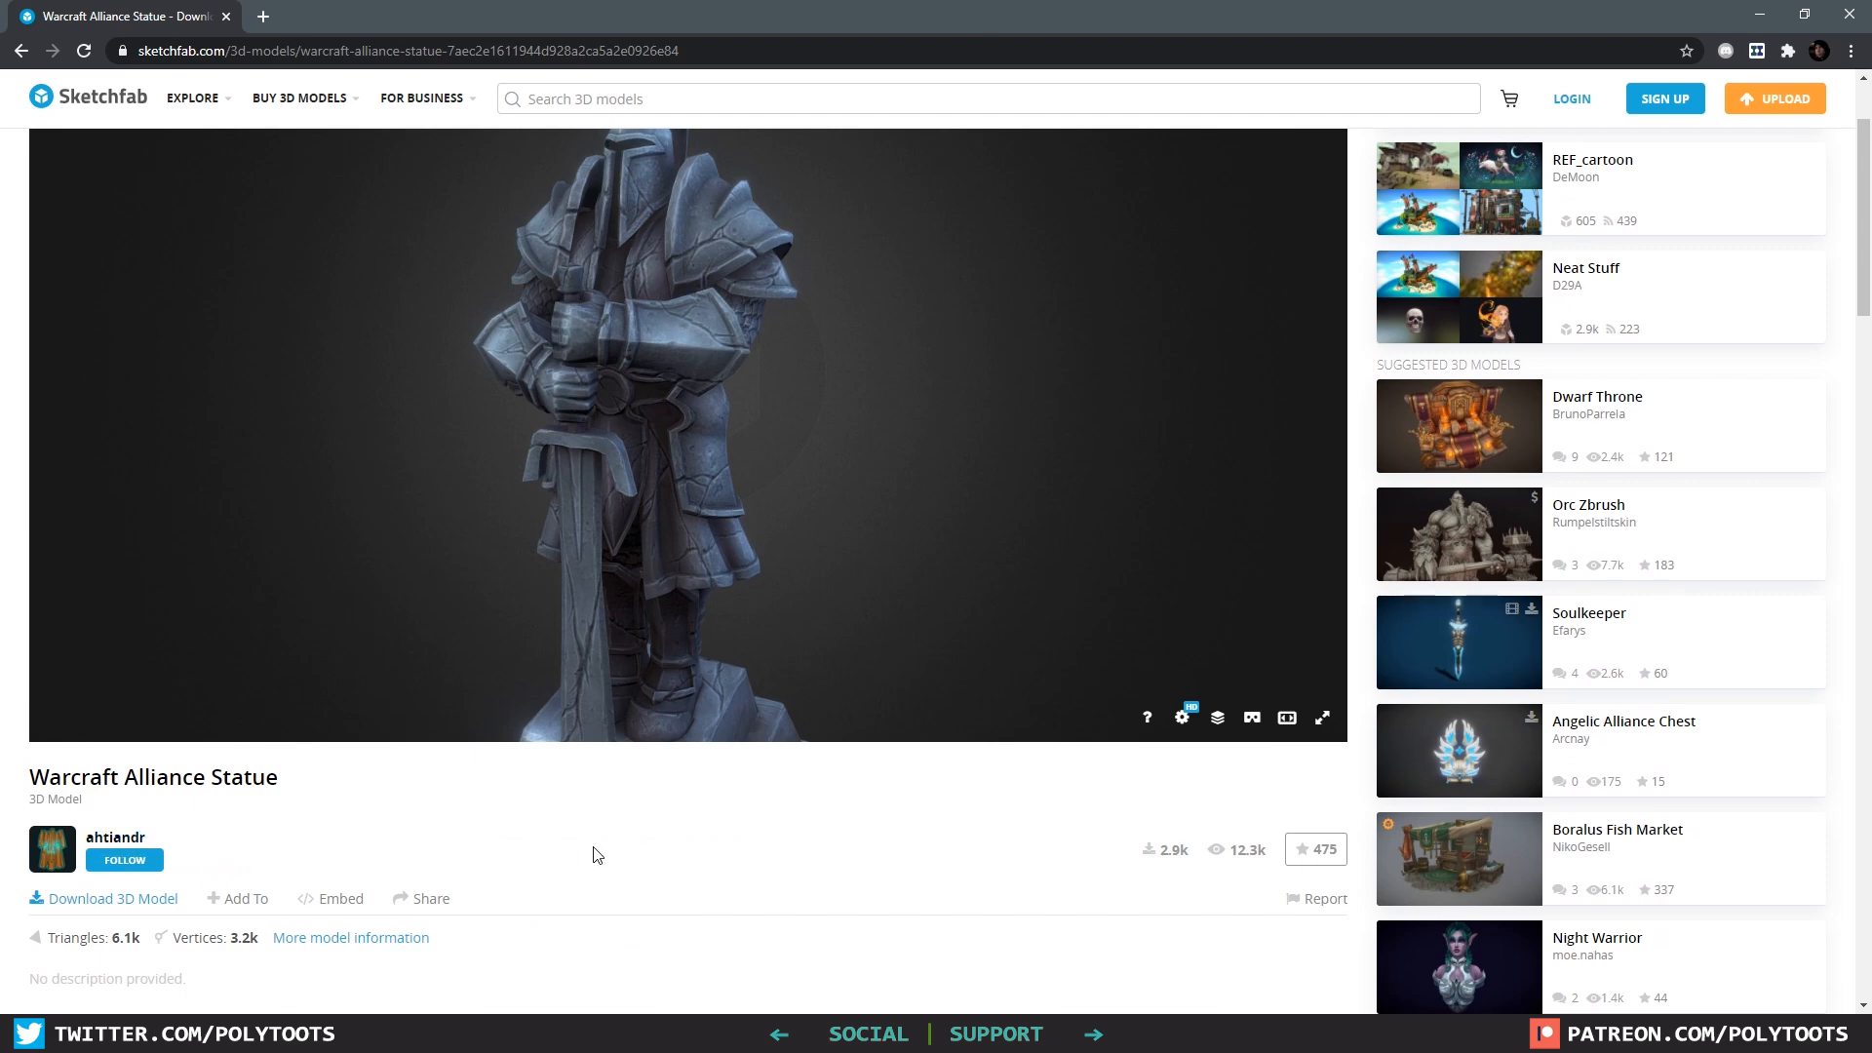
scroll(894, 858, up, 2)
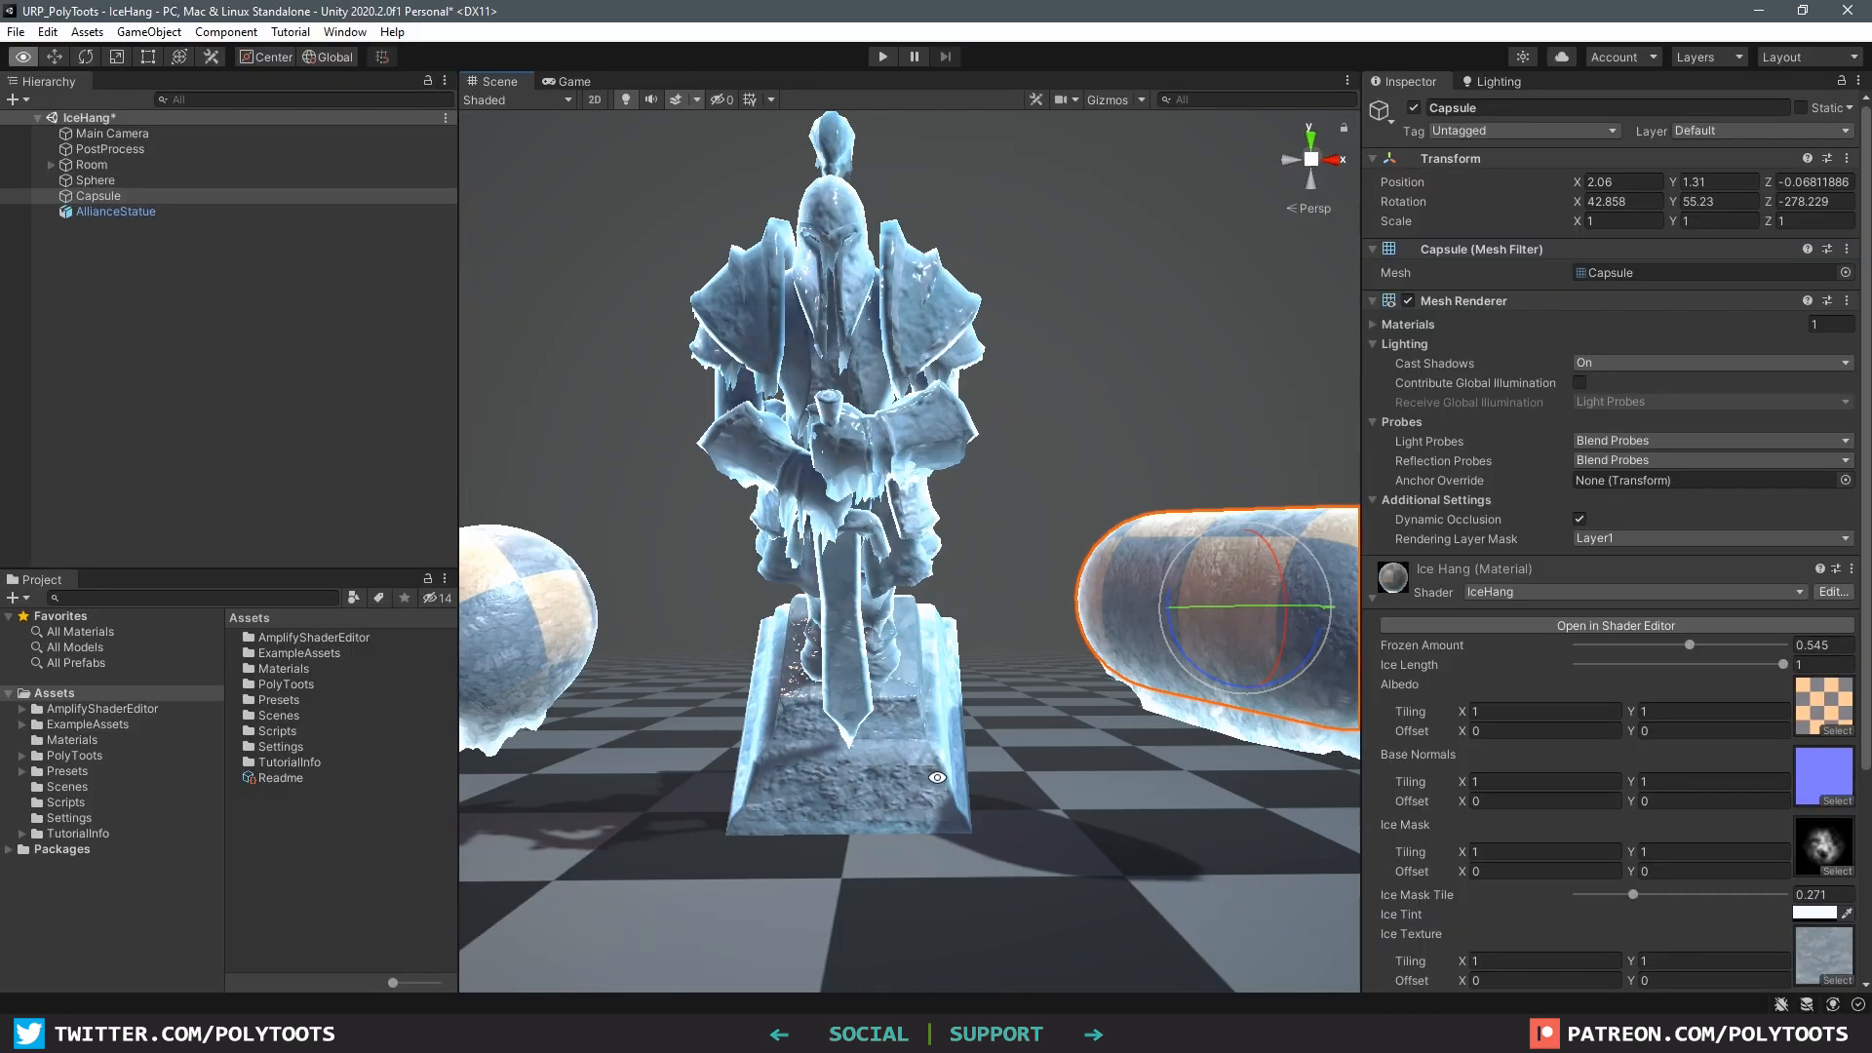
Step: Return to the IceHang scene in Unity and undo the trial transform changes to the objects
alt+drag(741, 682, 1170, 707)
key(ctrl+z)
key(ctrl+z)
key(ctrl+z)
key(ctrl+z)
key(ctrl+z)
key(ctrl+z)
key(w)
Step: Examine the frozen statue up close and try out its material's Ice Length
click(1056, 396)
scroll(946, 466, up, 3)
middle_drag(946, 466, 985, 481)
alt+drag(984, 482, 977, 522)
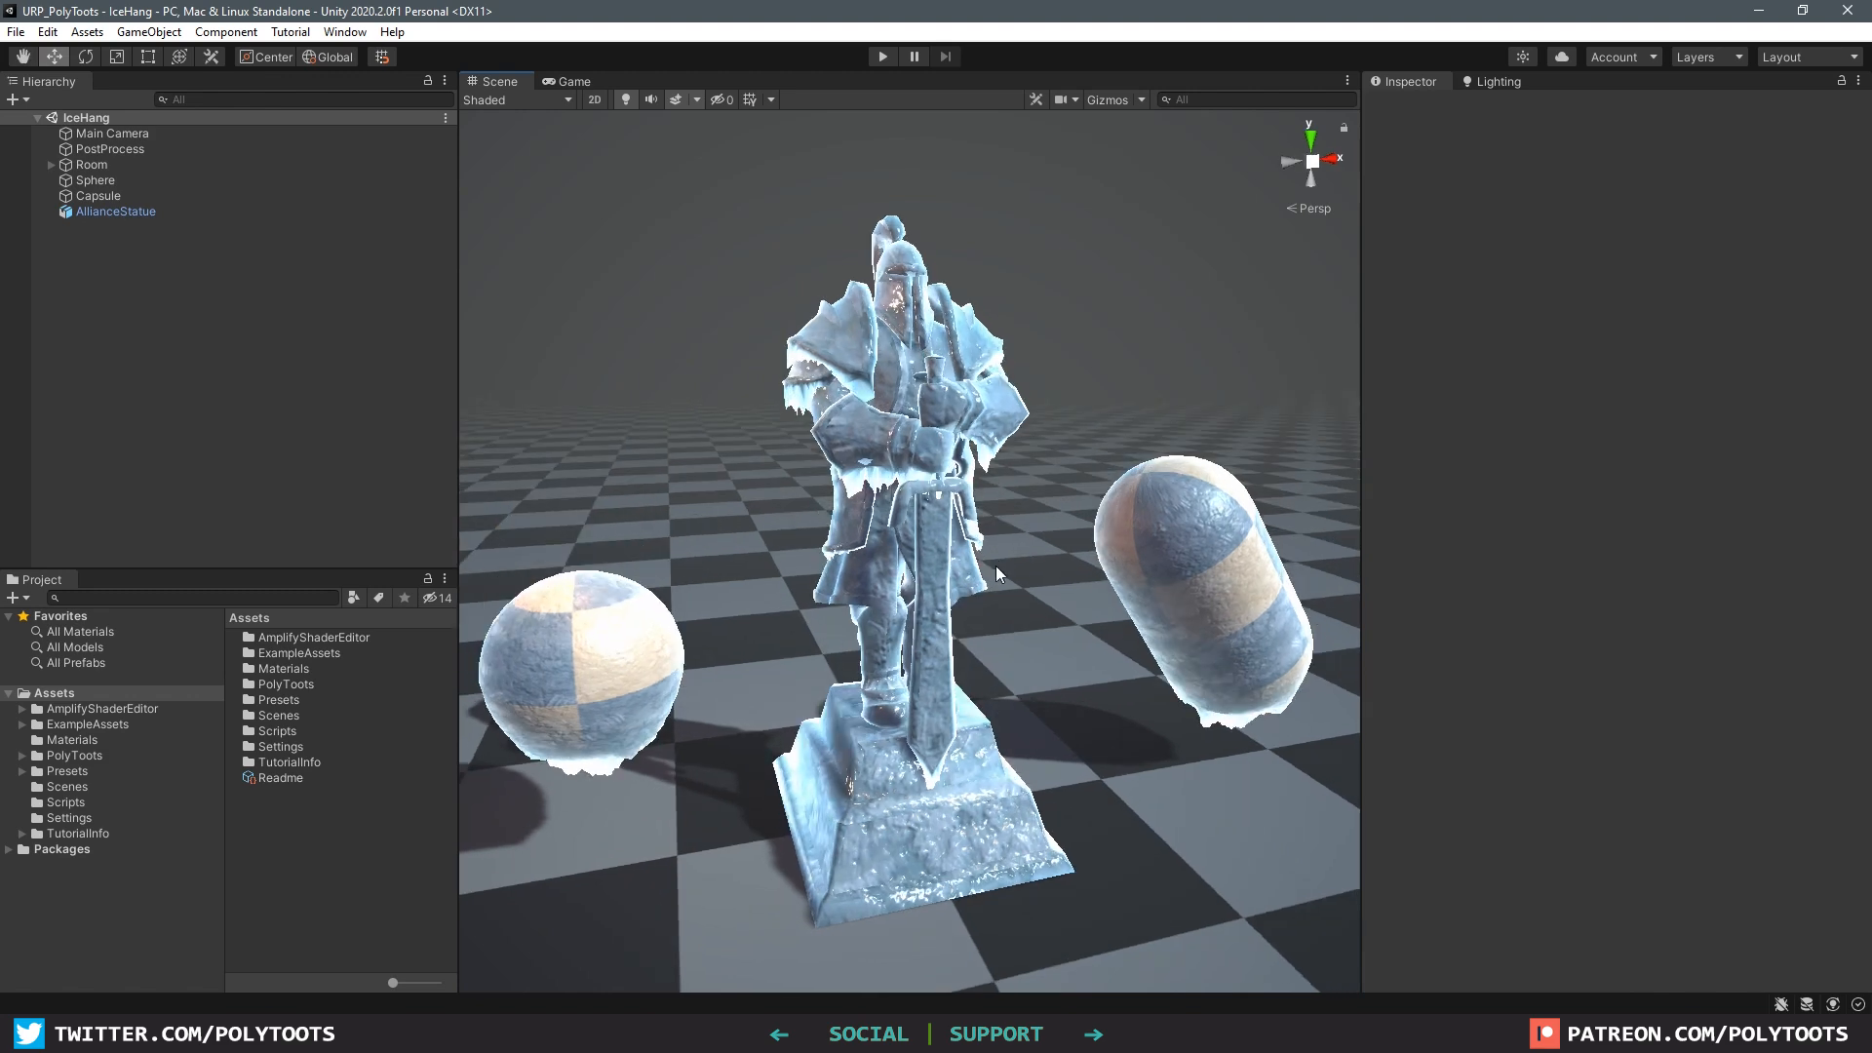
middle_drag(928, 458, 948, 444)
click(931, 432)
mouse_move(1716, 683)
mouse_down()
mouse_move(1506, 682)
mouse_move(1746, 673)
mouse_up()
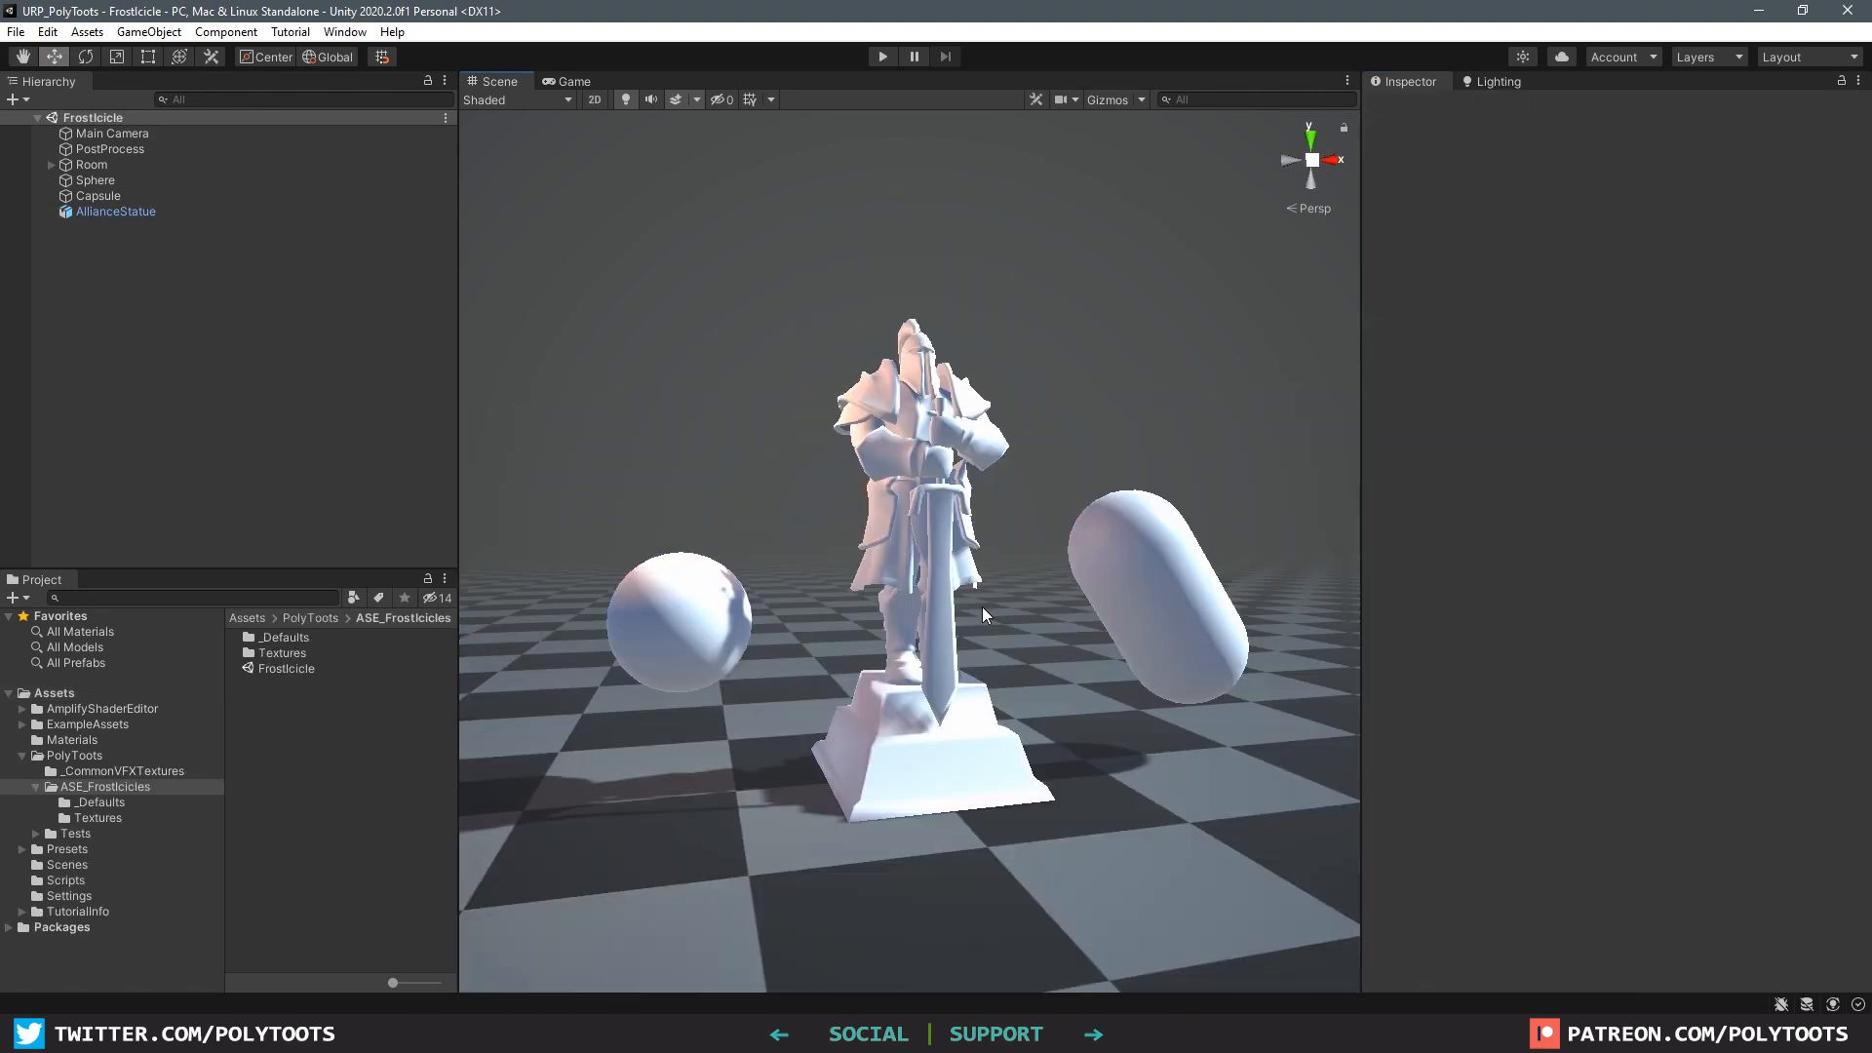
Step: Create a Universal PBR Amplify shader named ASE_FrostIcicles in the ASE_FrostIcicles folder
right_click(283, 731)
click(465, 220)
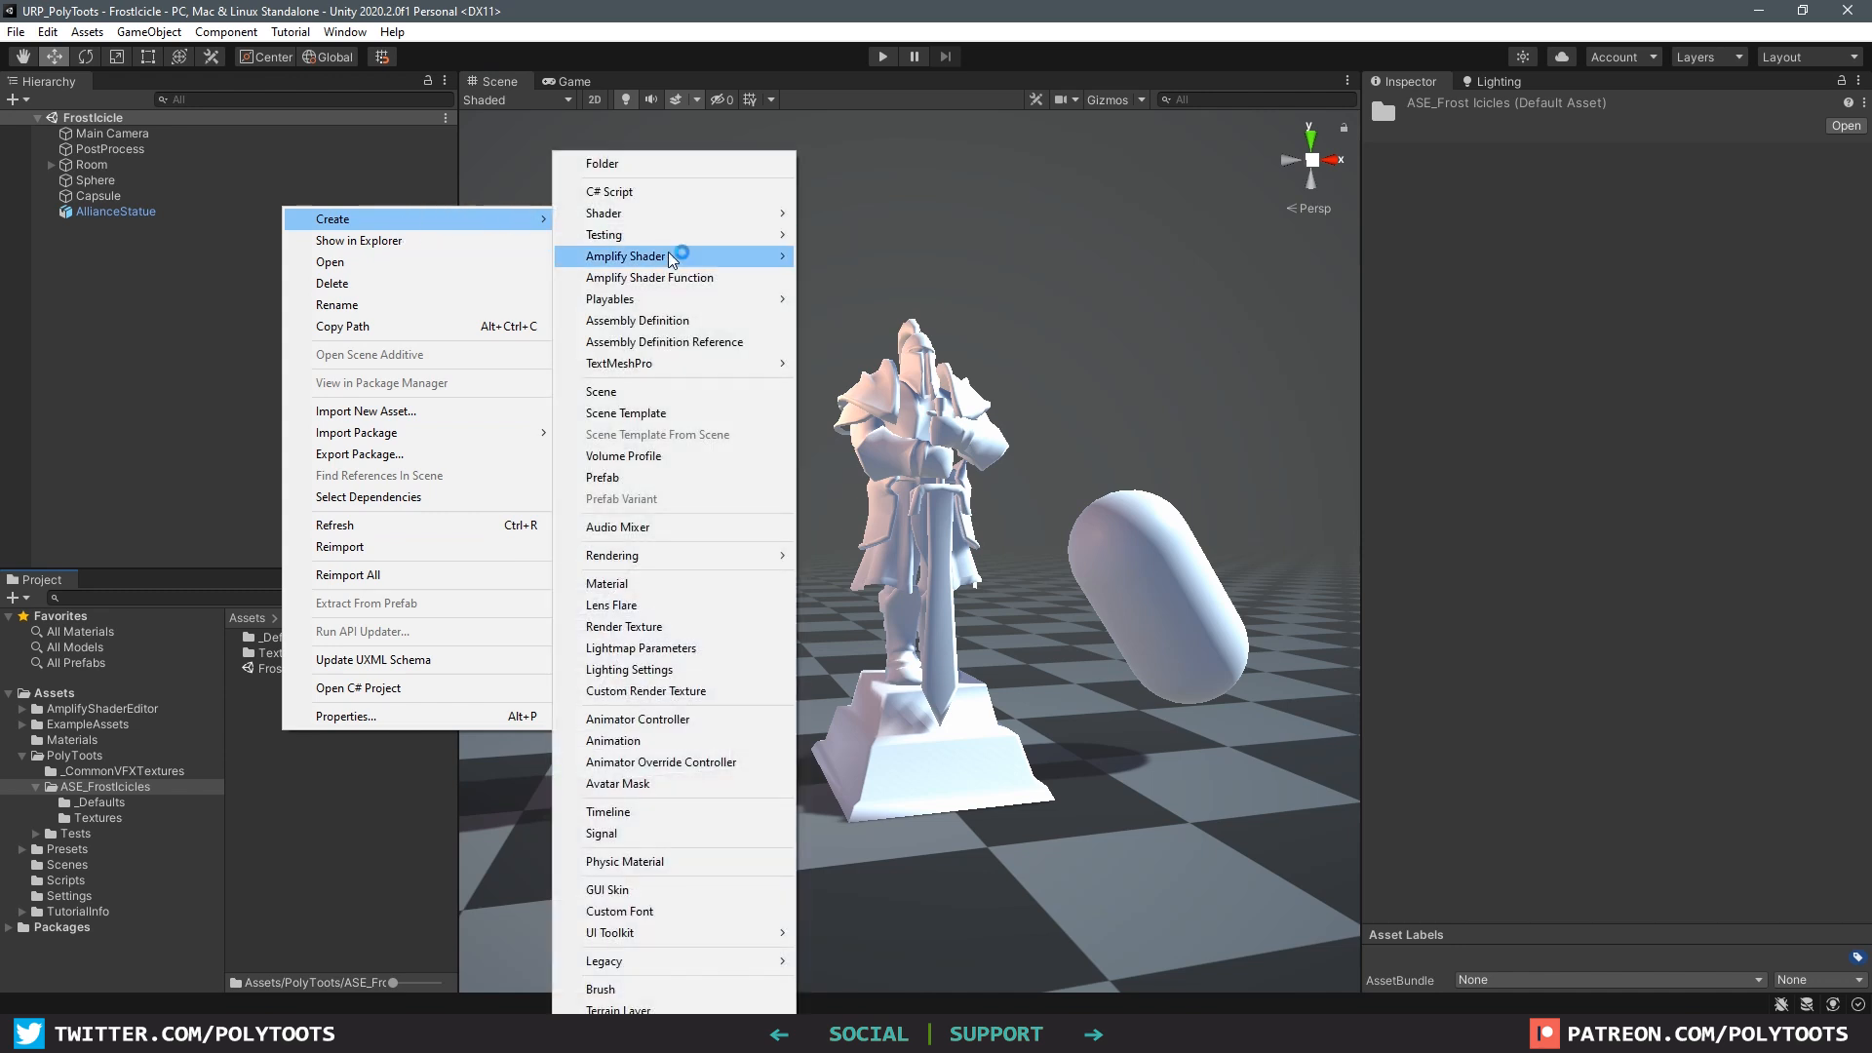
mouse_move(688, 256)
mouse_move(873, 321)
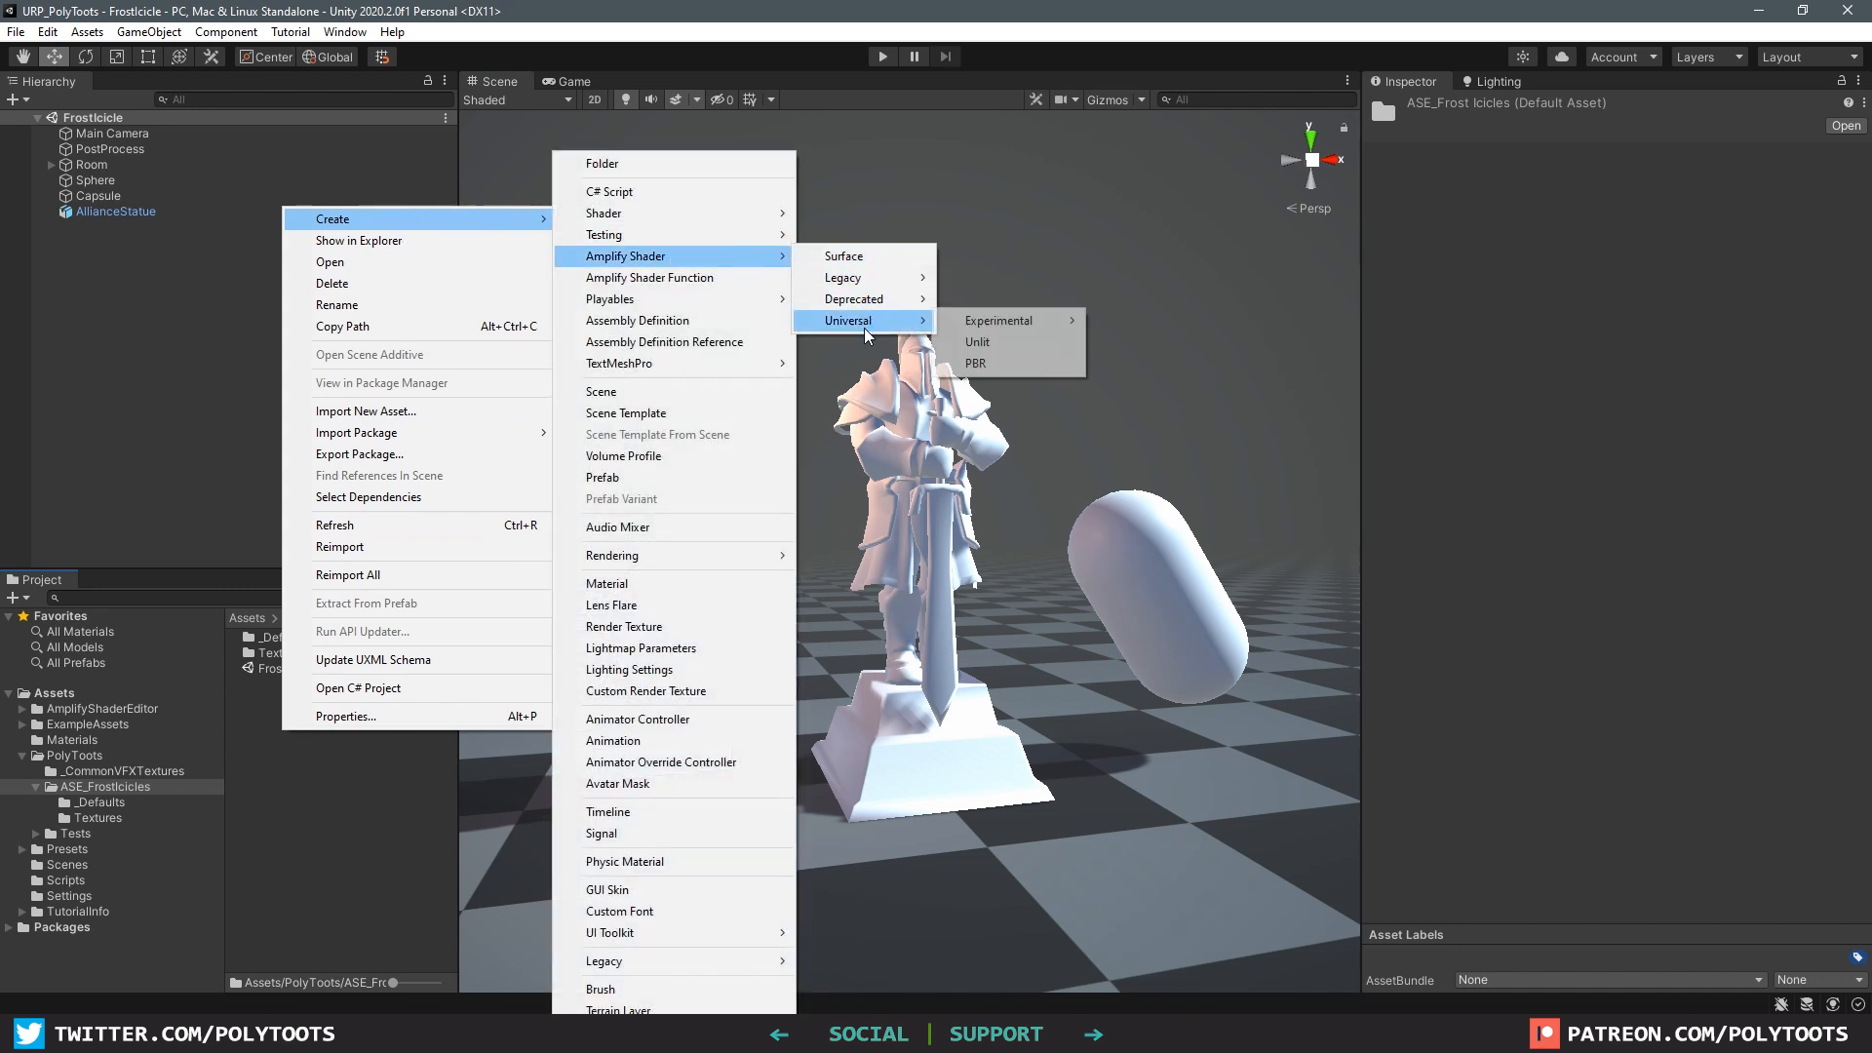
click(980, 364)
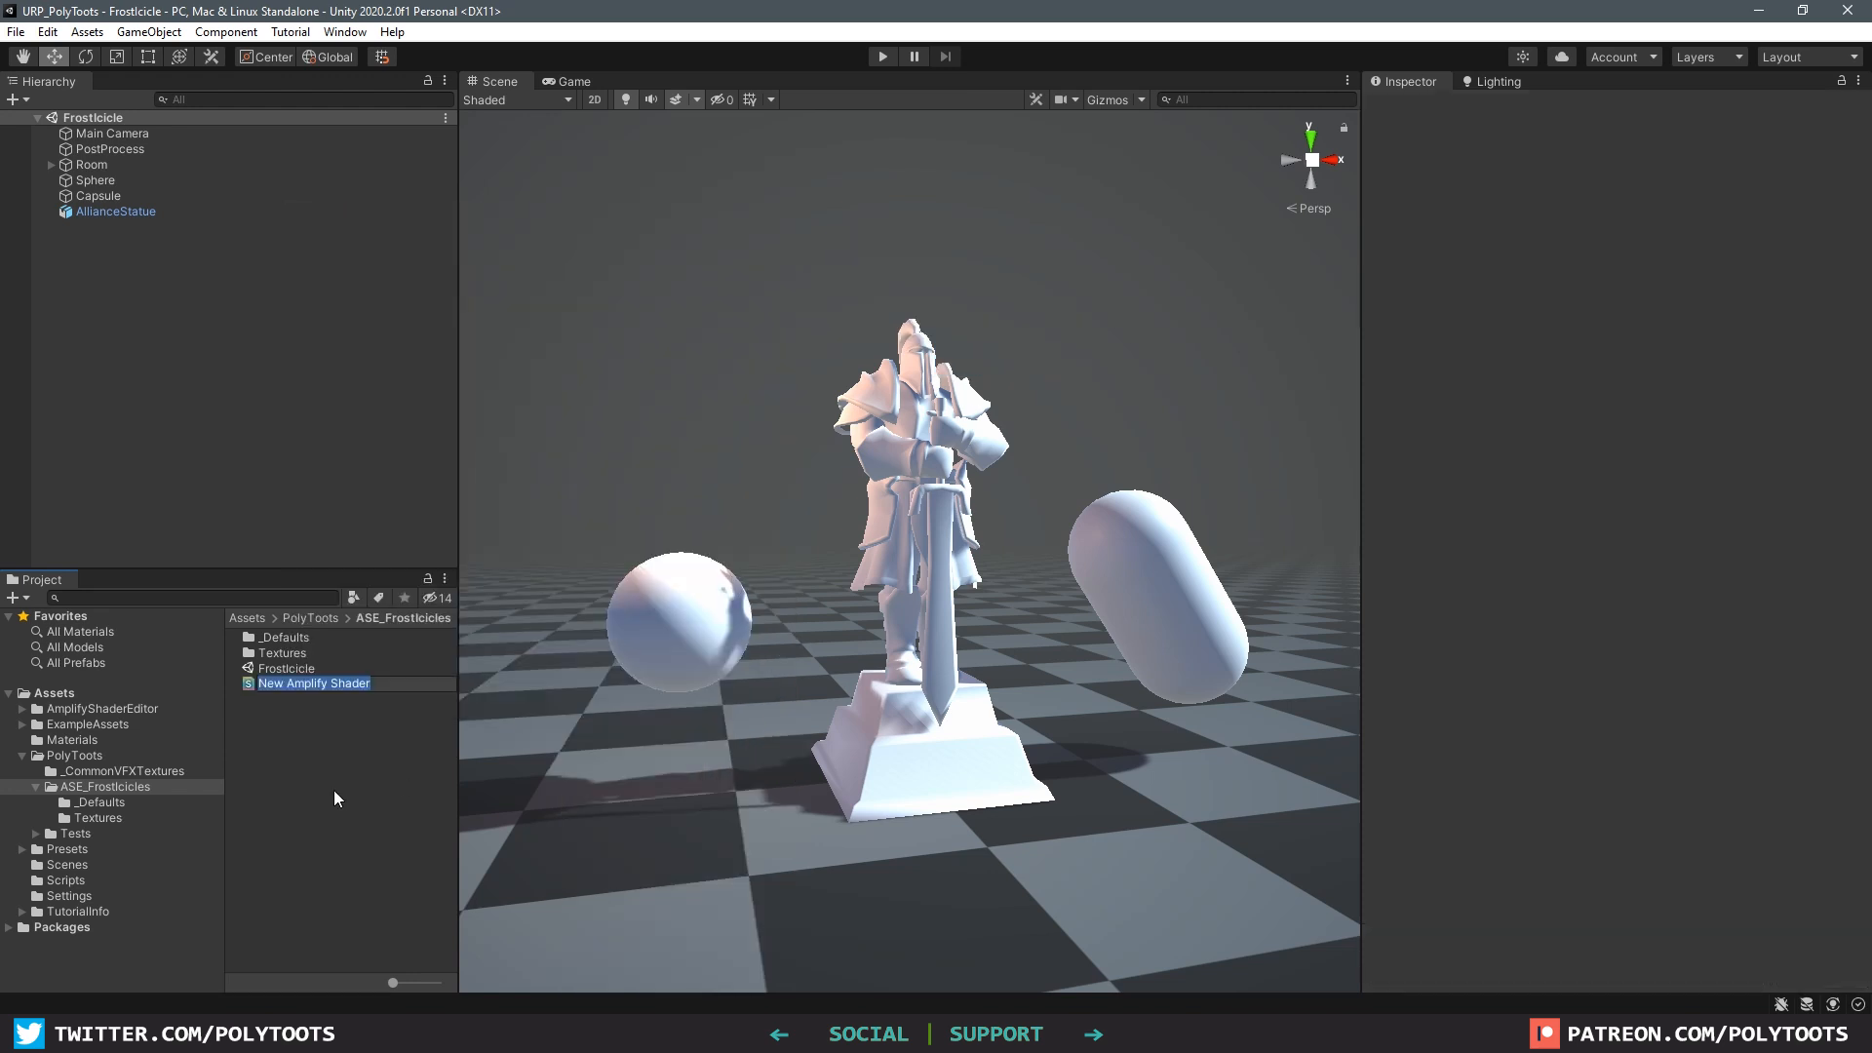
text(ASE_FrostIcicles)
key(Return)
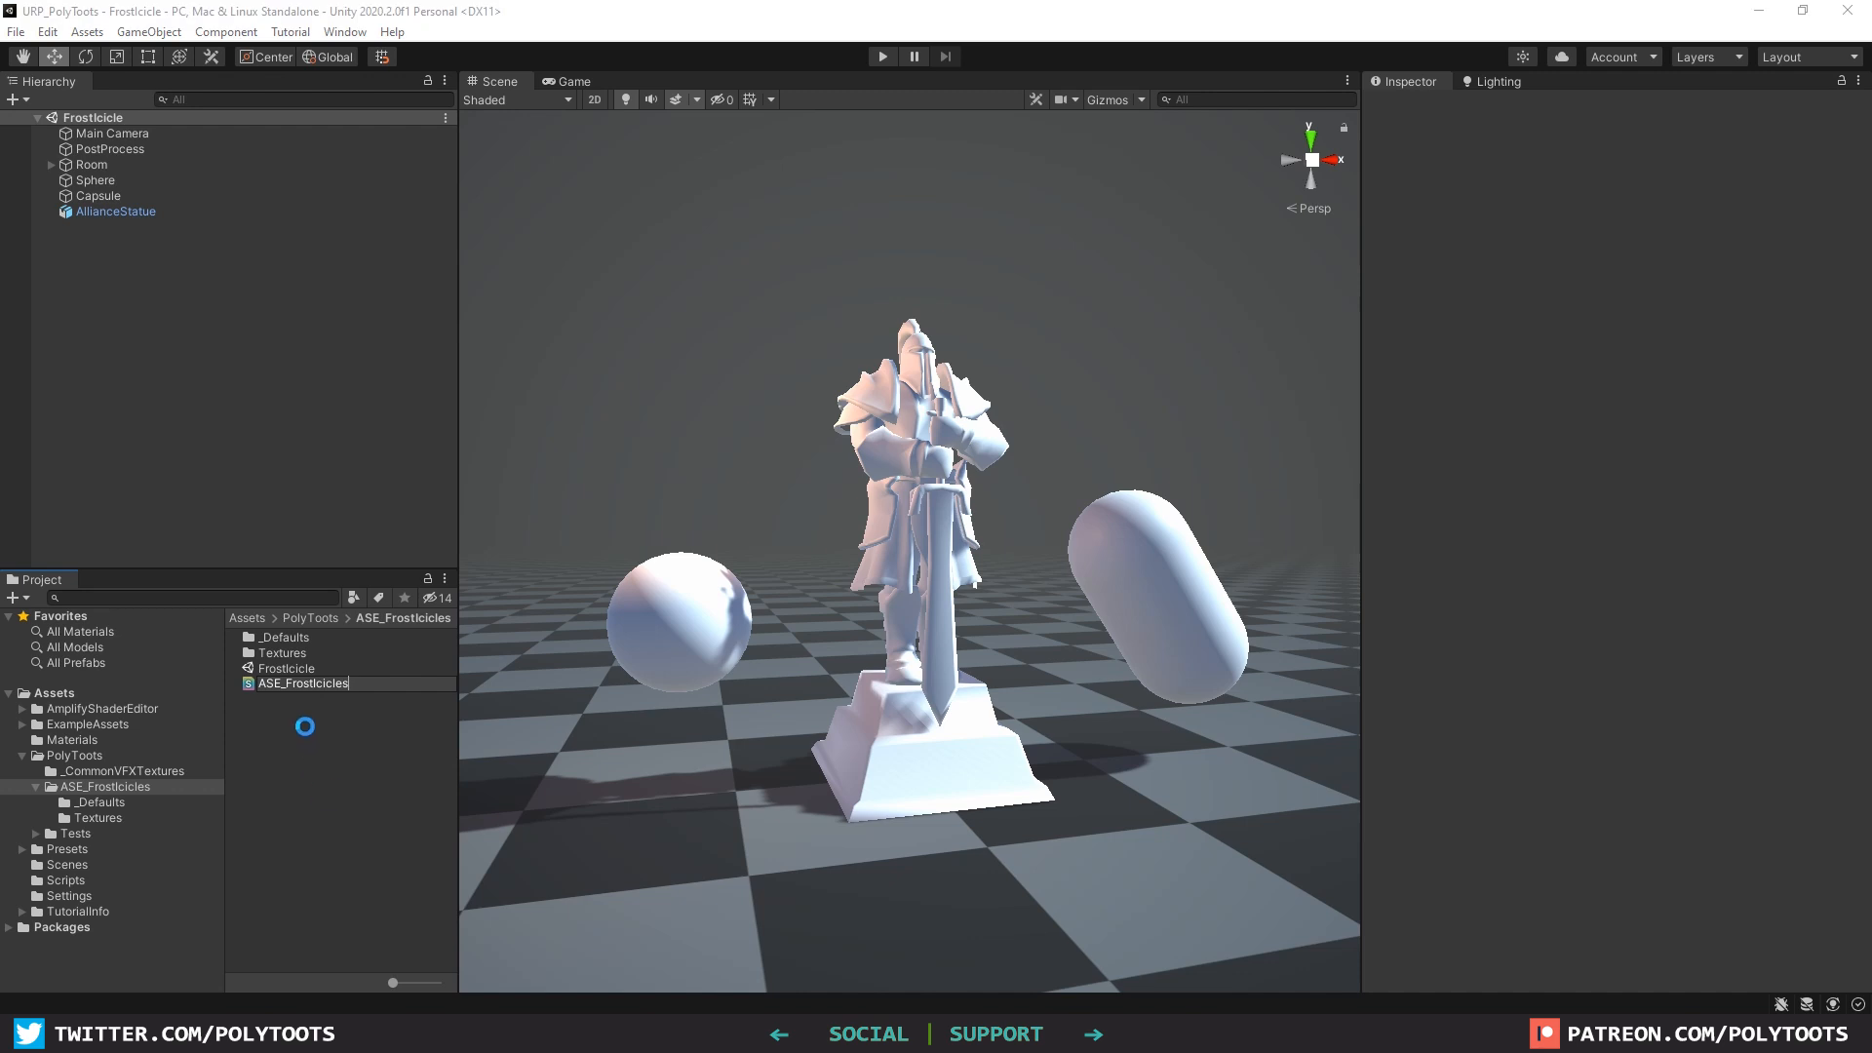
Step: Open the ASE_FrostIcicles shader for editing and set its shader name to PolyToots/ASE_FrostIcicles
double_click(292, 686)
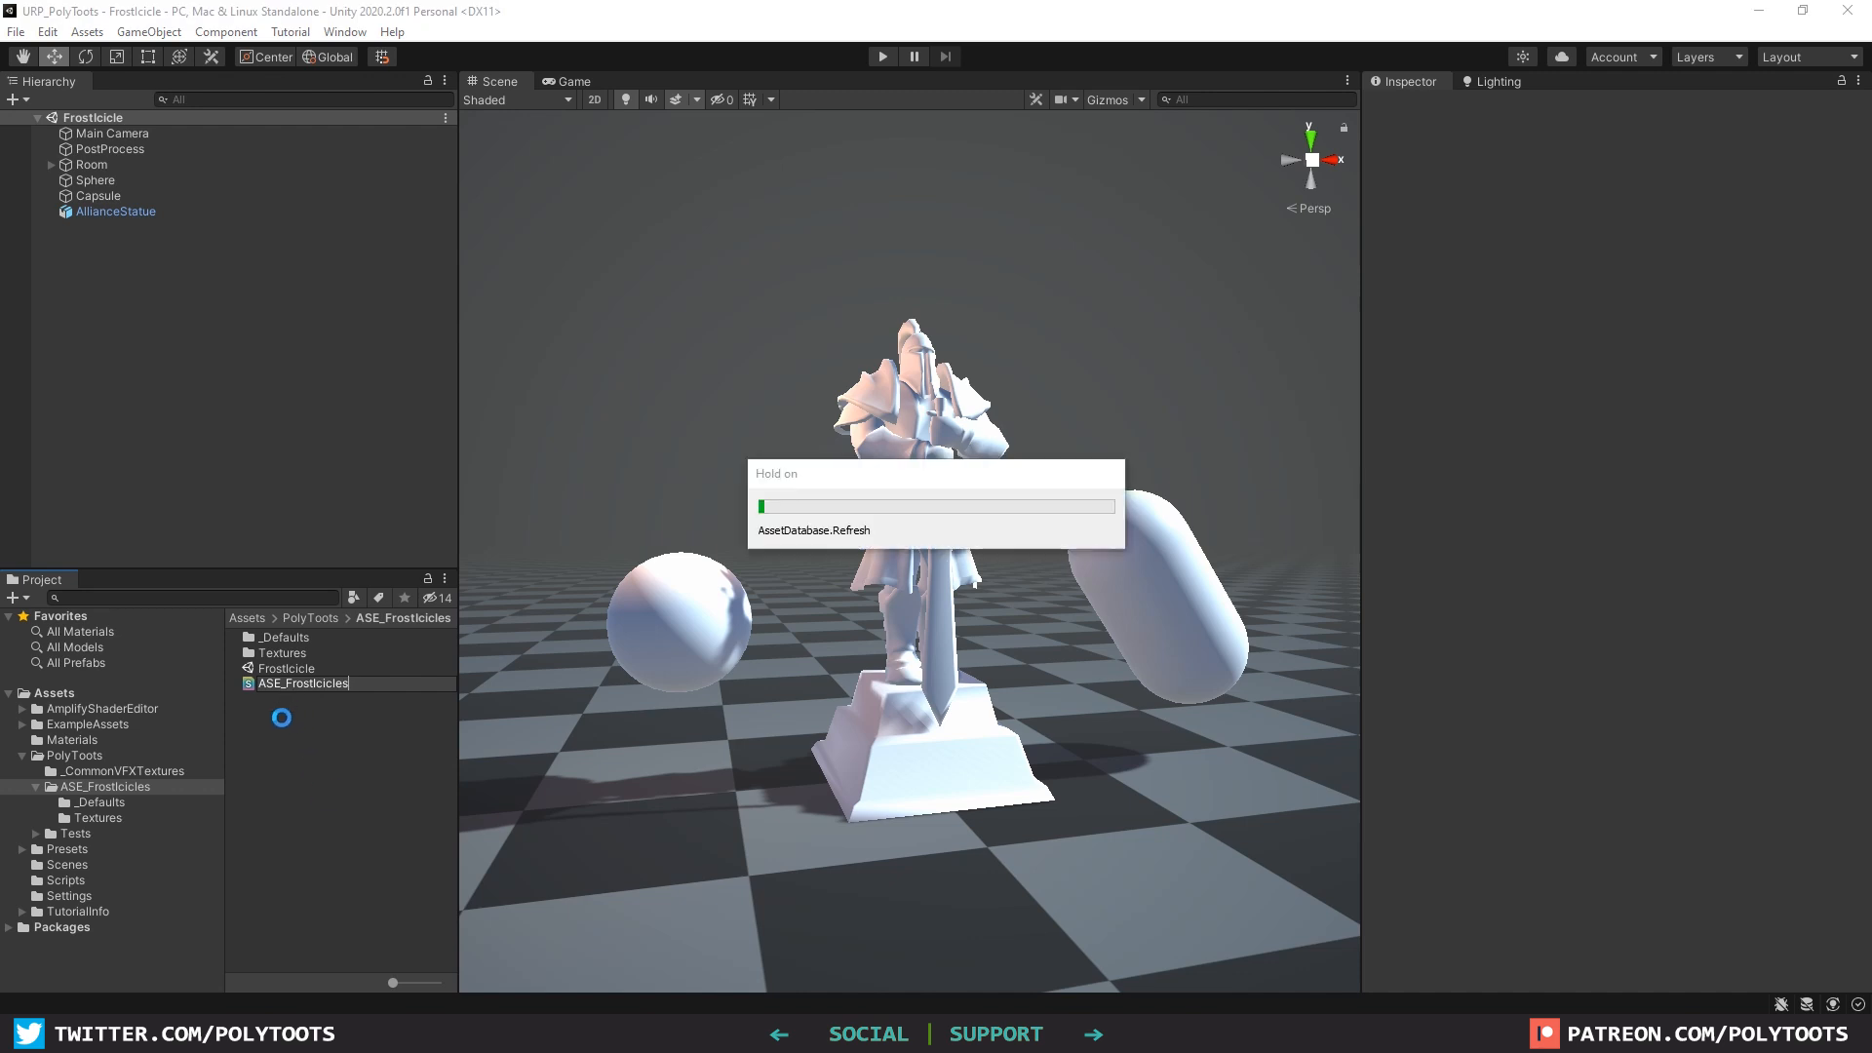
key(Home)
text(P{o)
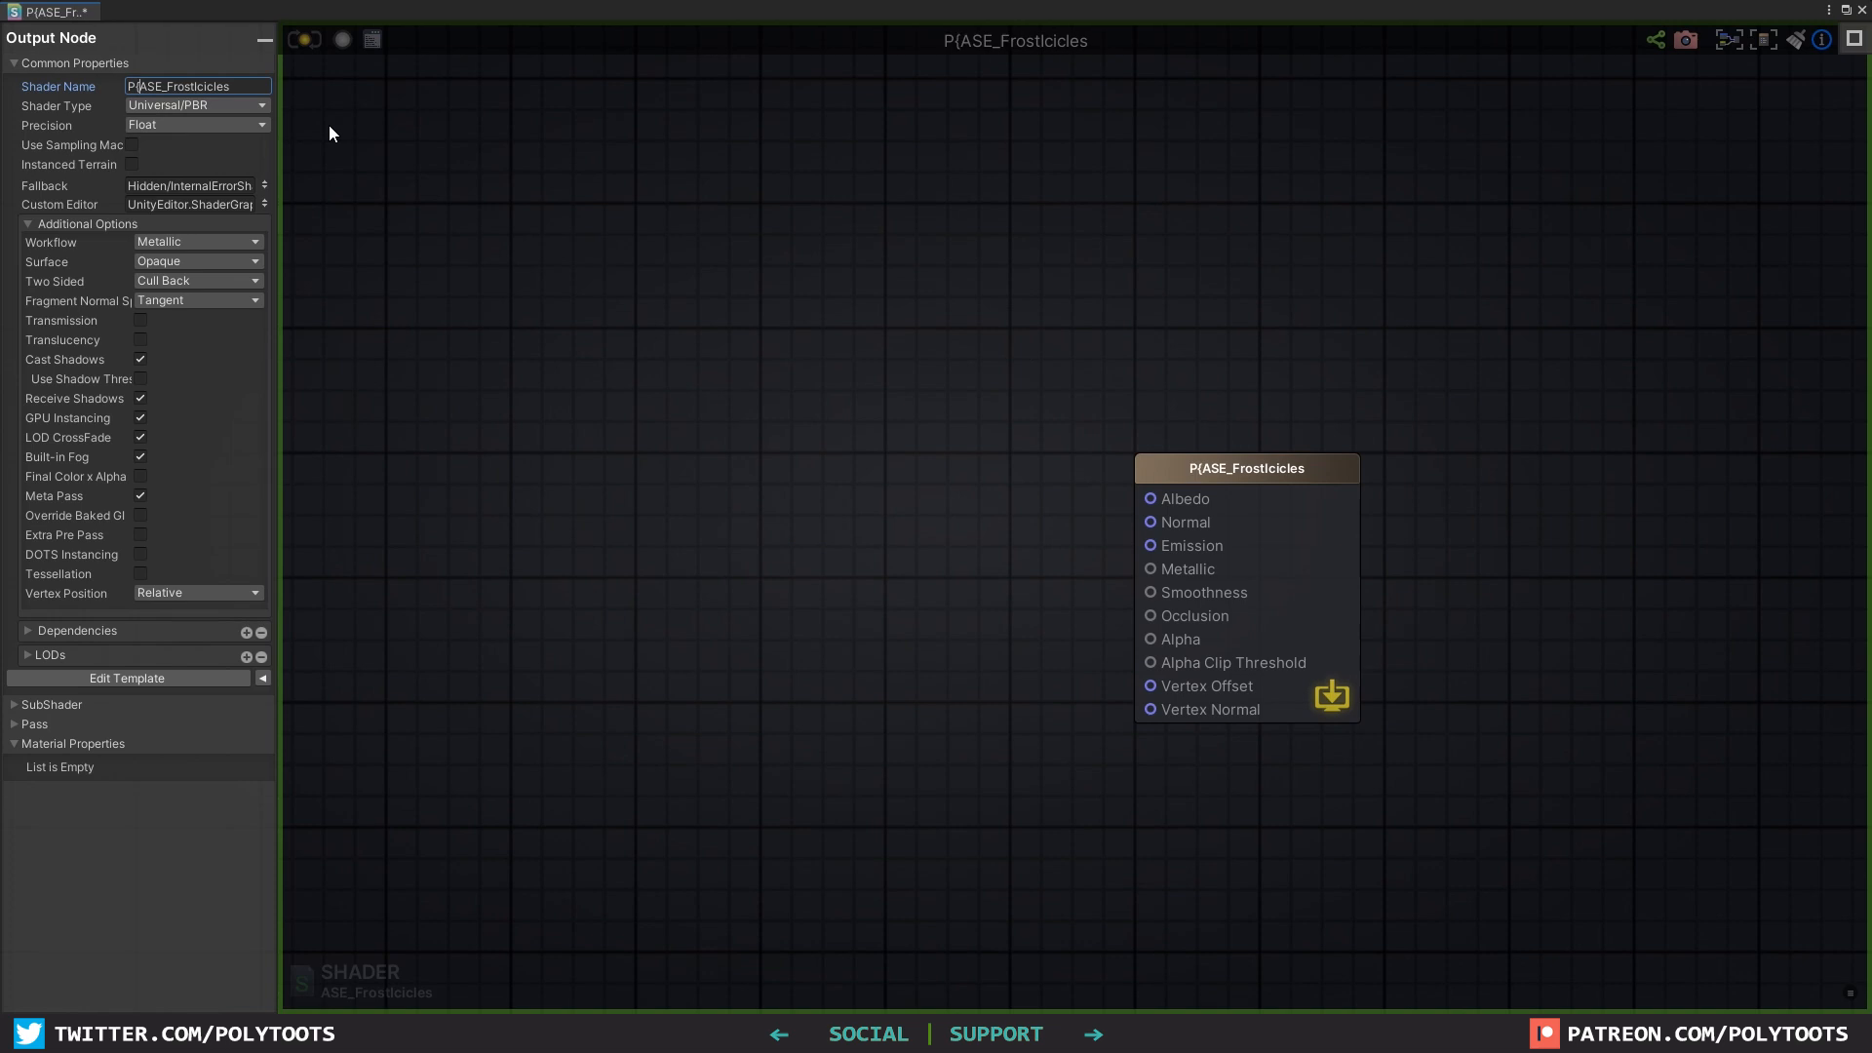
key(BackSpace)
key(BackSpace)
text(olytoots)
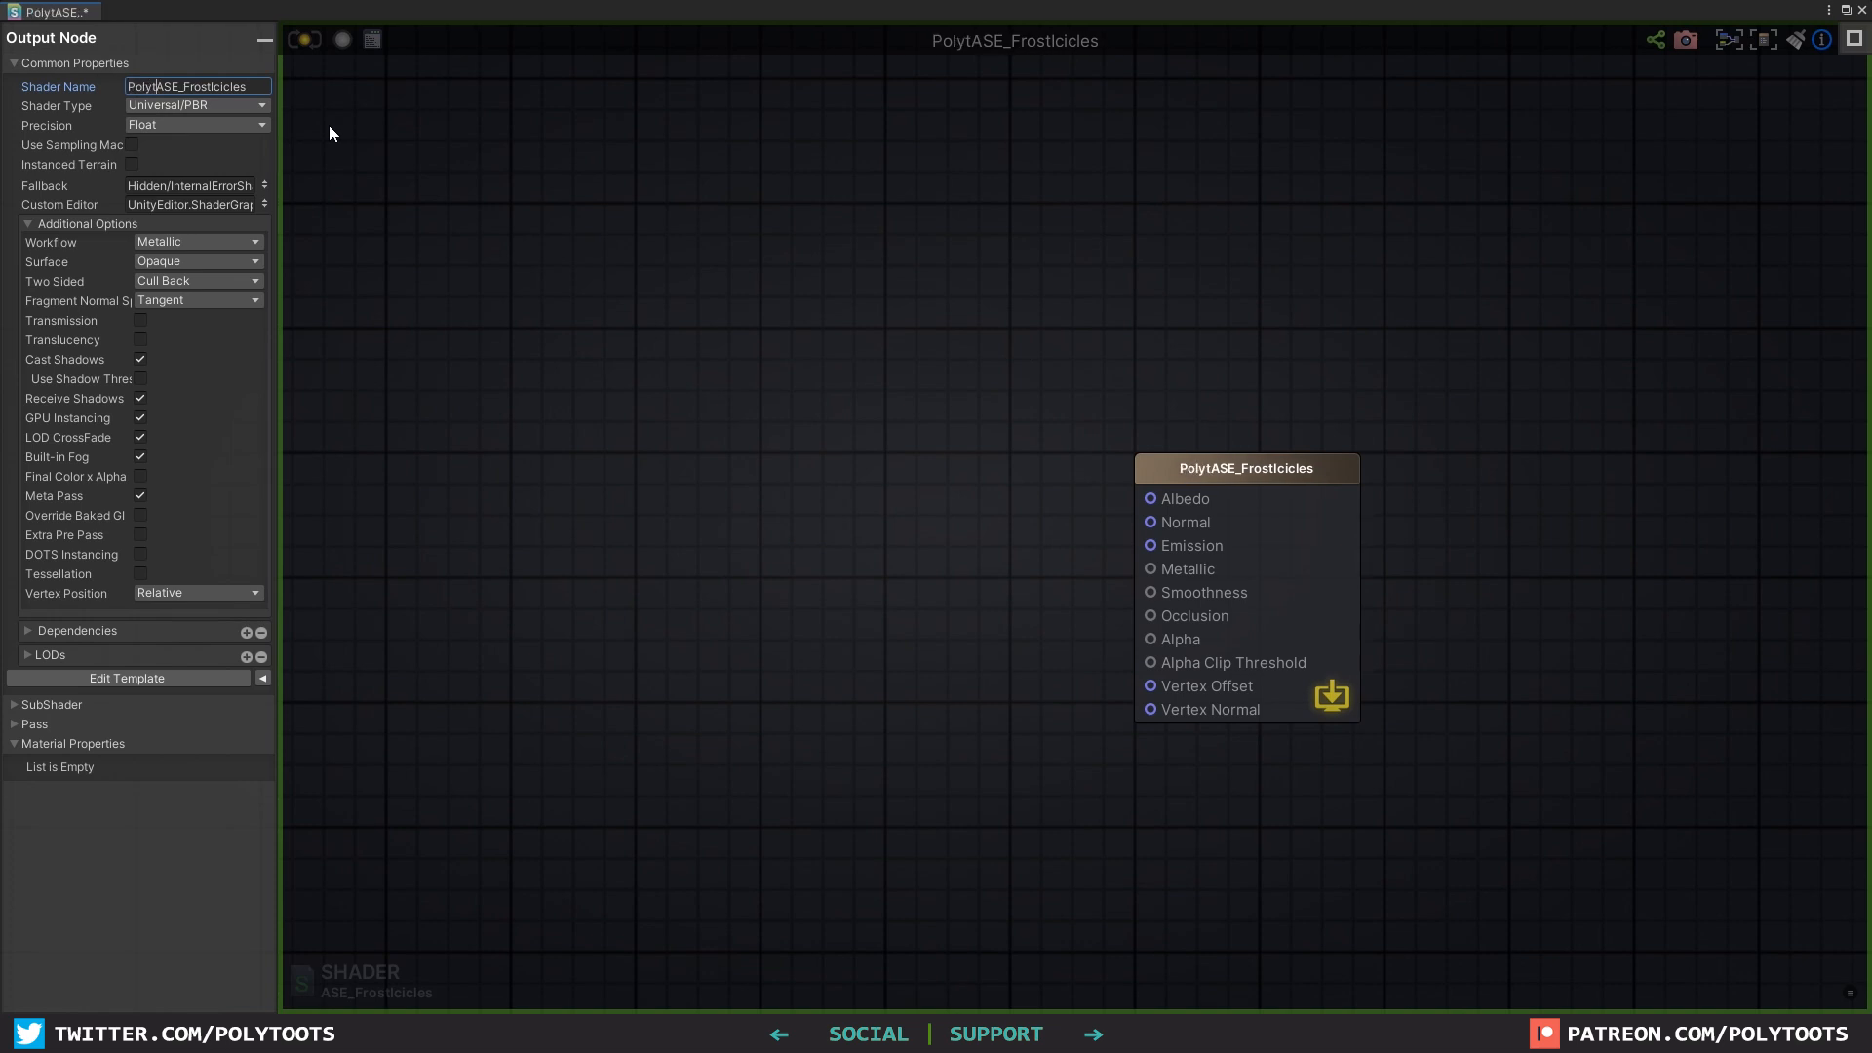
key(BackSpace)
key(BackSpace)
key(BackSpace)
key(BackSpace)
key(BackSpace)
text(Toots/)
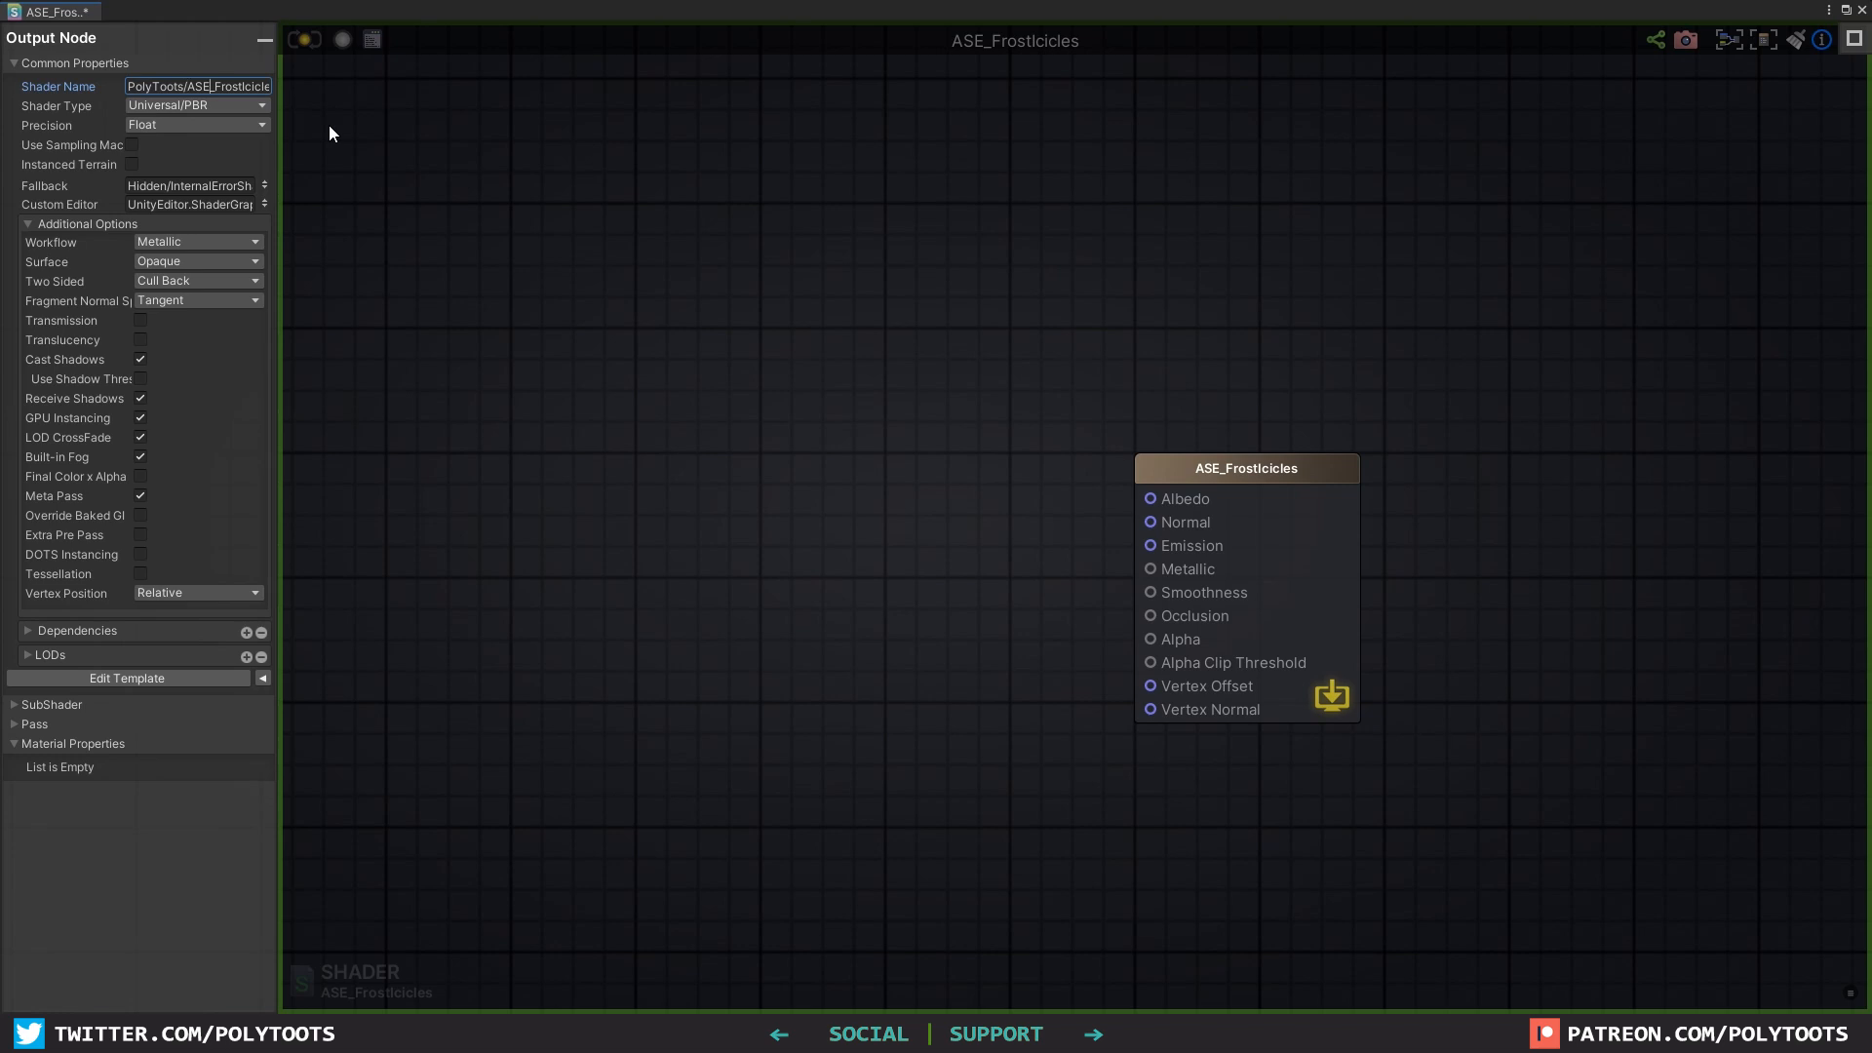
key(Return)
Step: Add the Alliance_baseColor texture from the Textures folder to the shader graph as a texture sample beside the output node
middle_drag(979, 448, 981, 405)
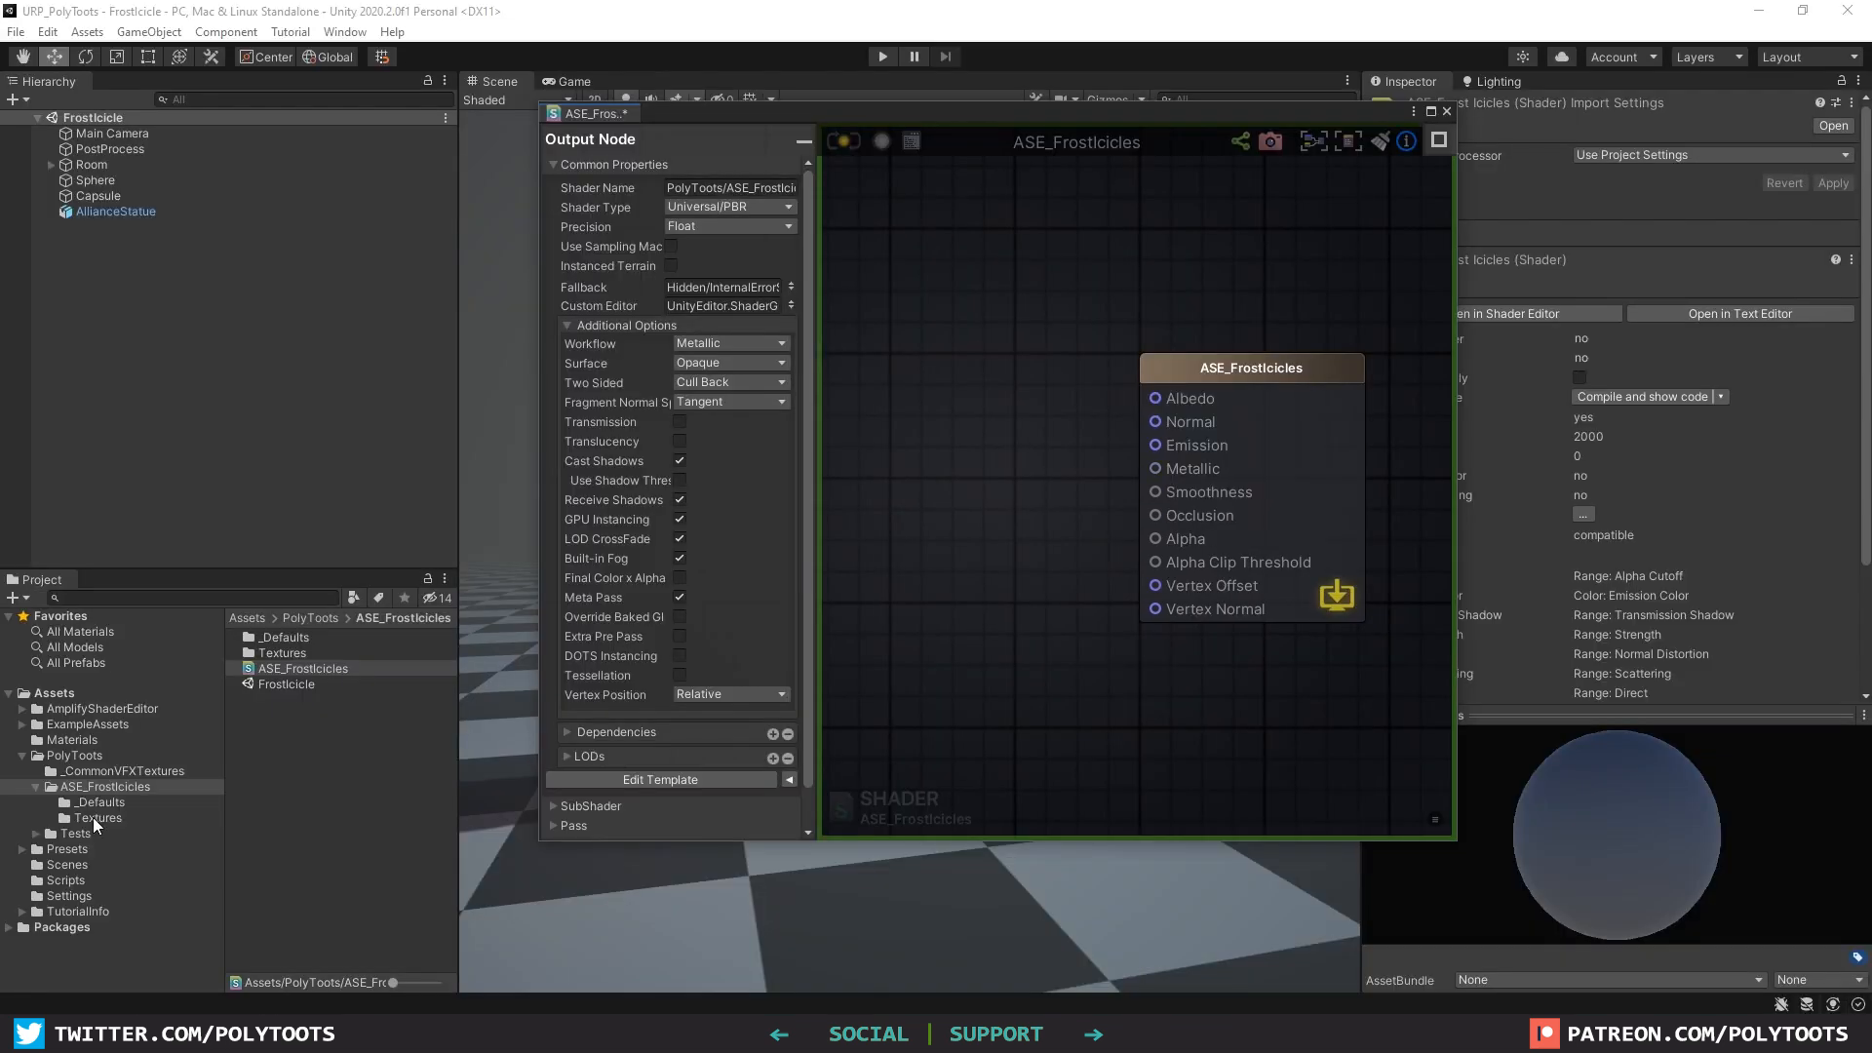
click(96, 818)
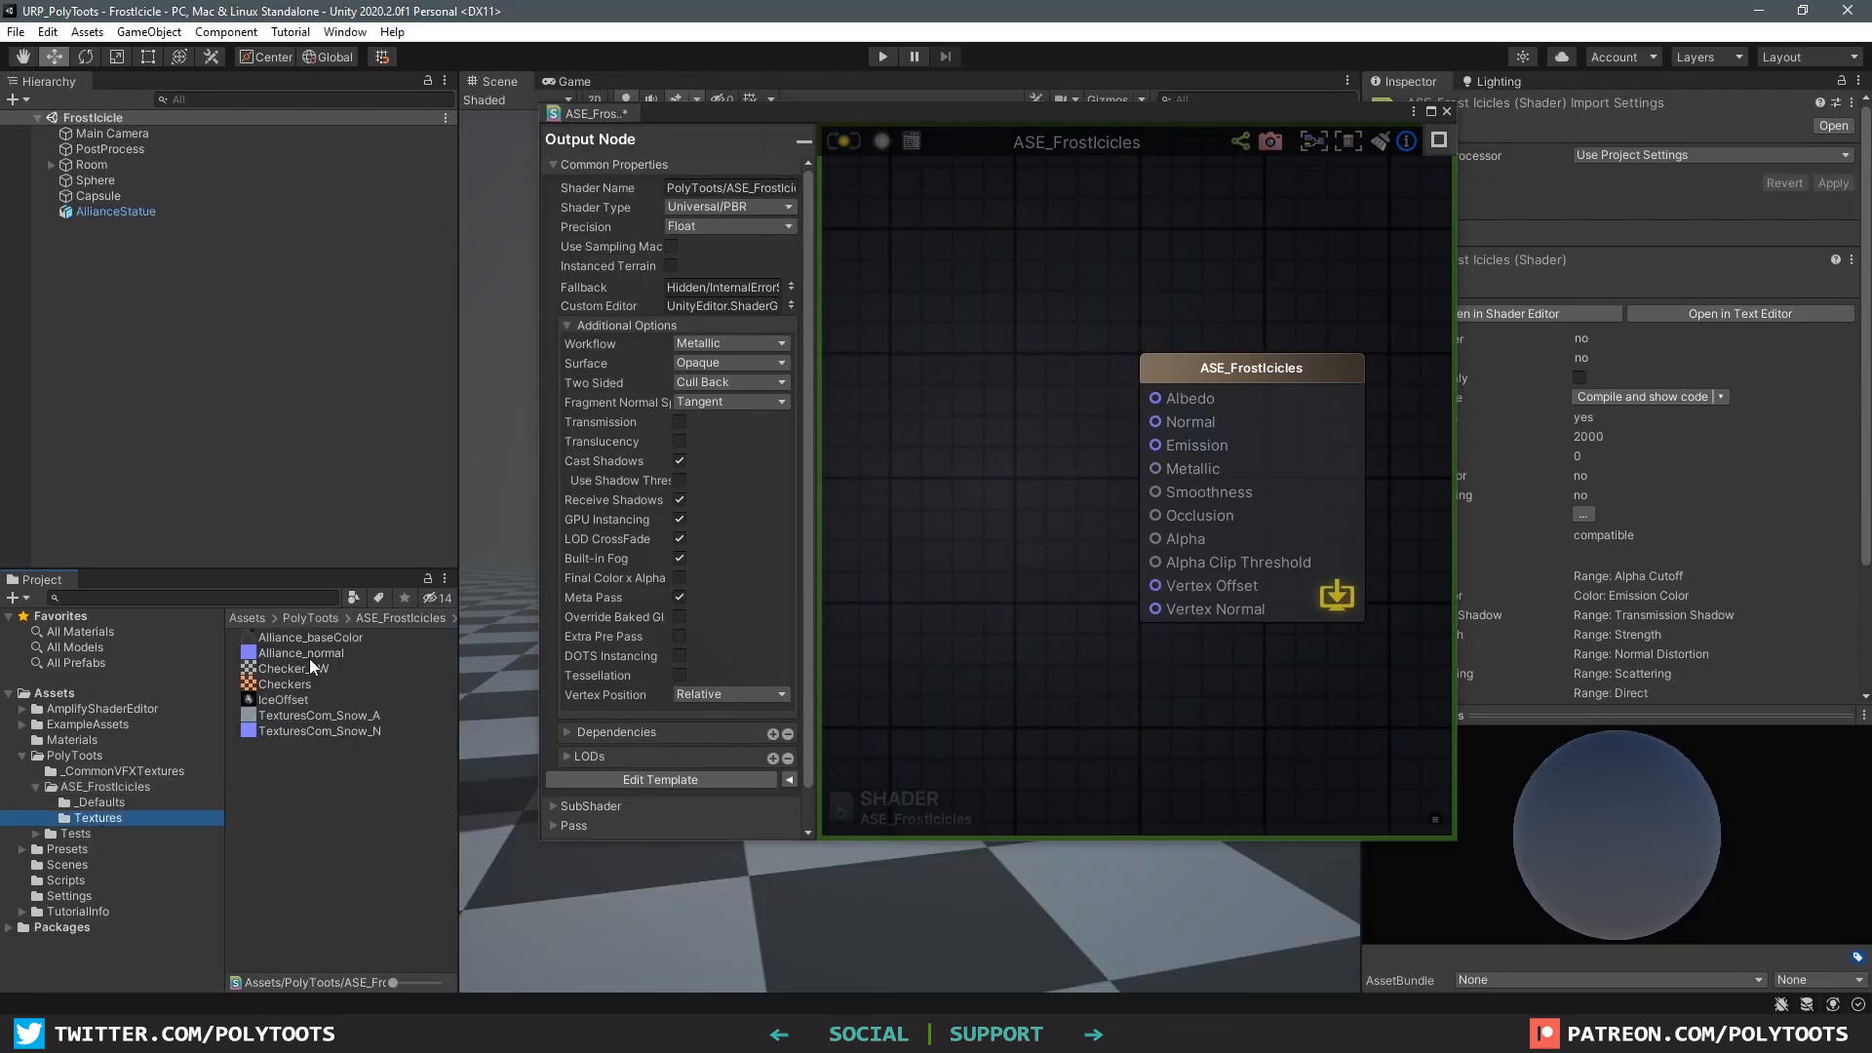
middle_drag(996, 529, 1045, 493)
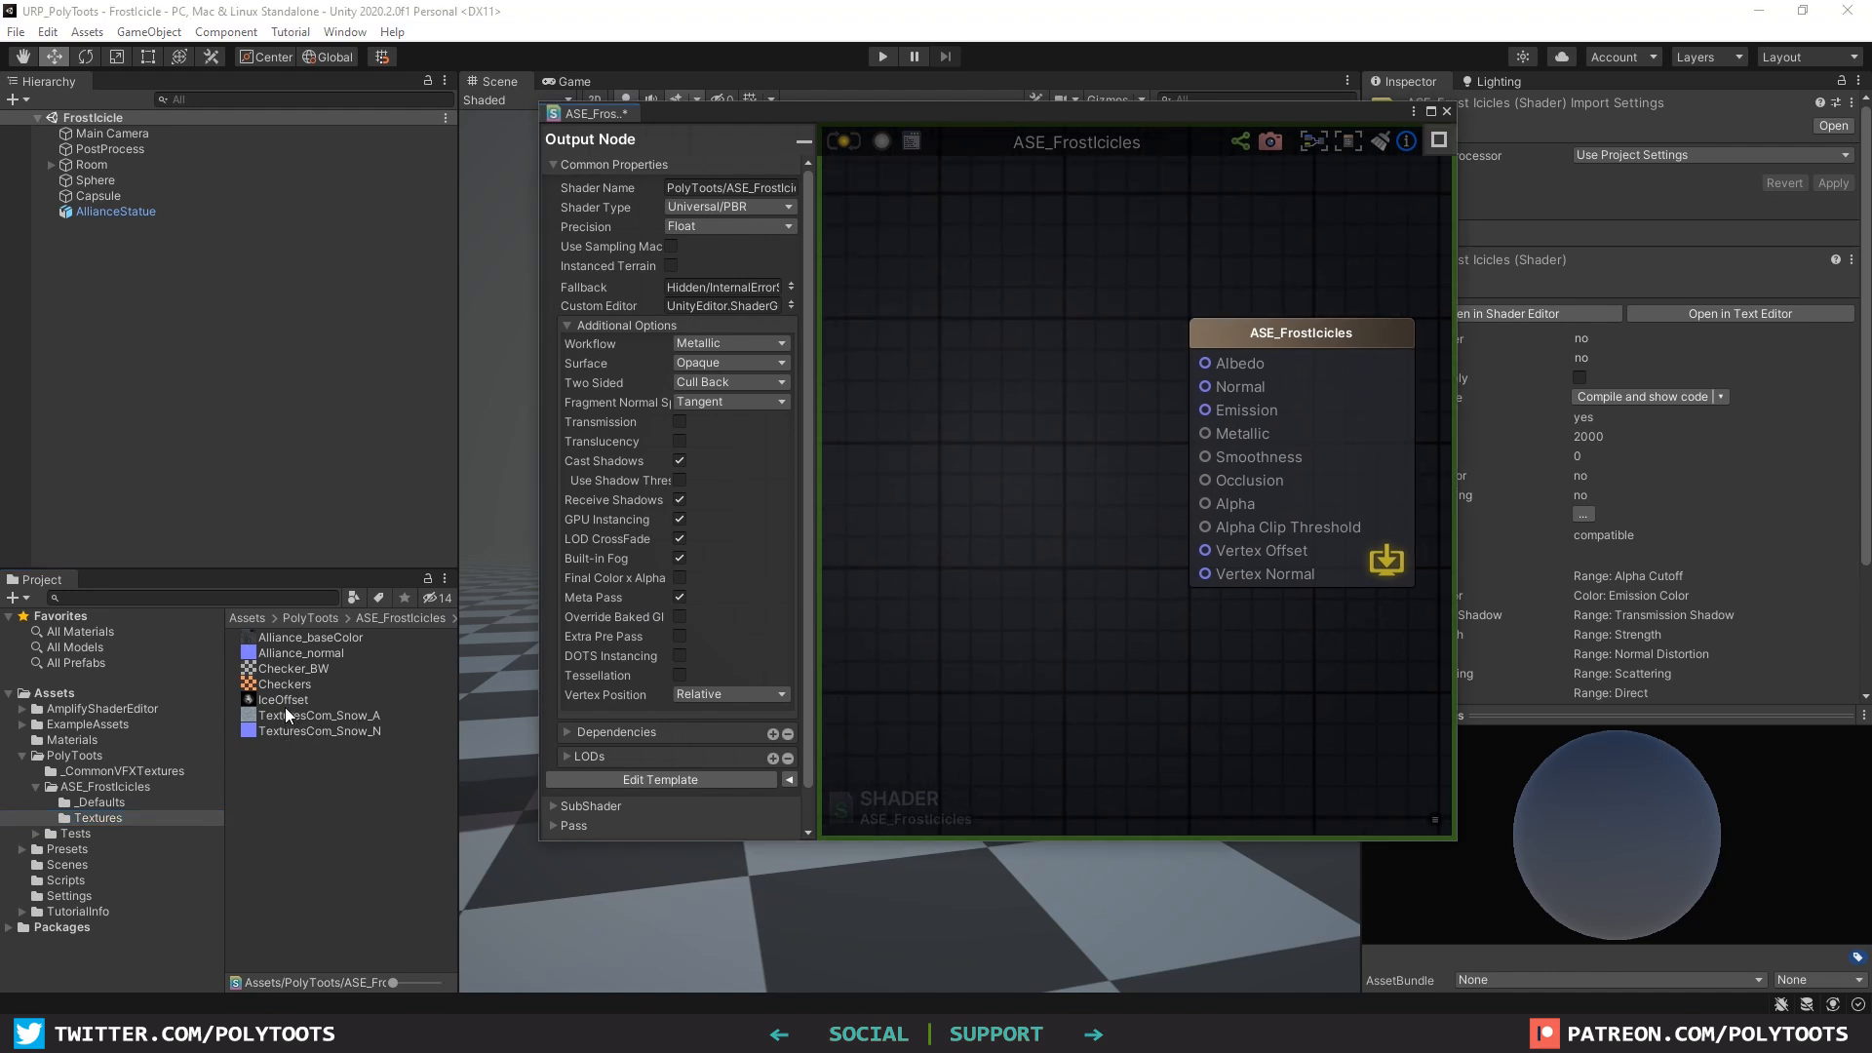
drag(290, 640, 951, 347)
drag(1088, 366, 988, 373)
middle_drag(997, 381, 1183, 336)
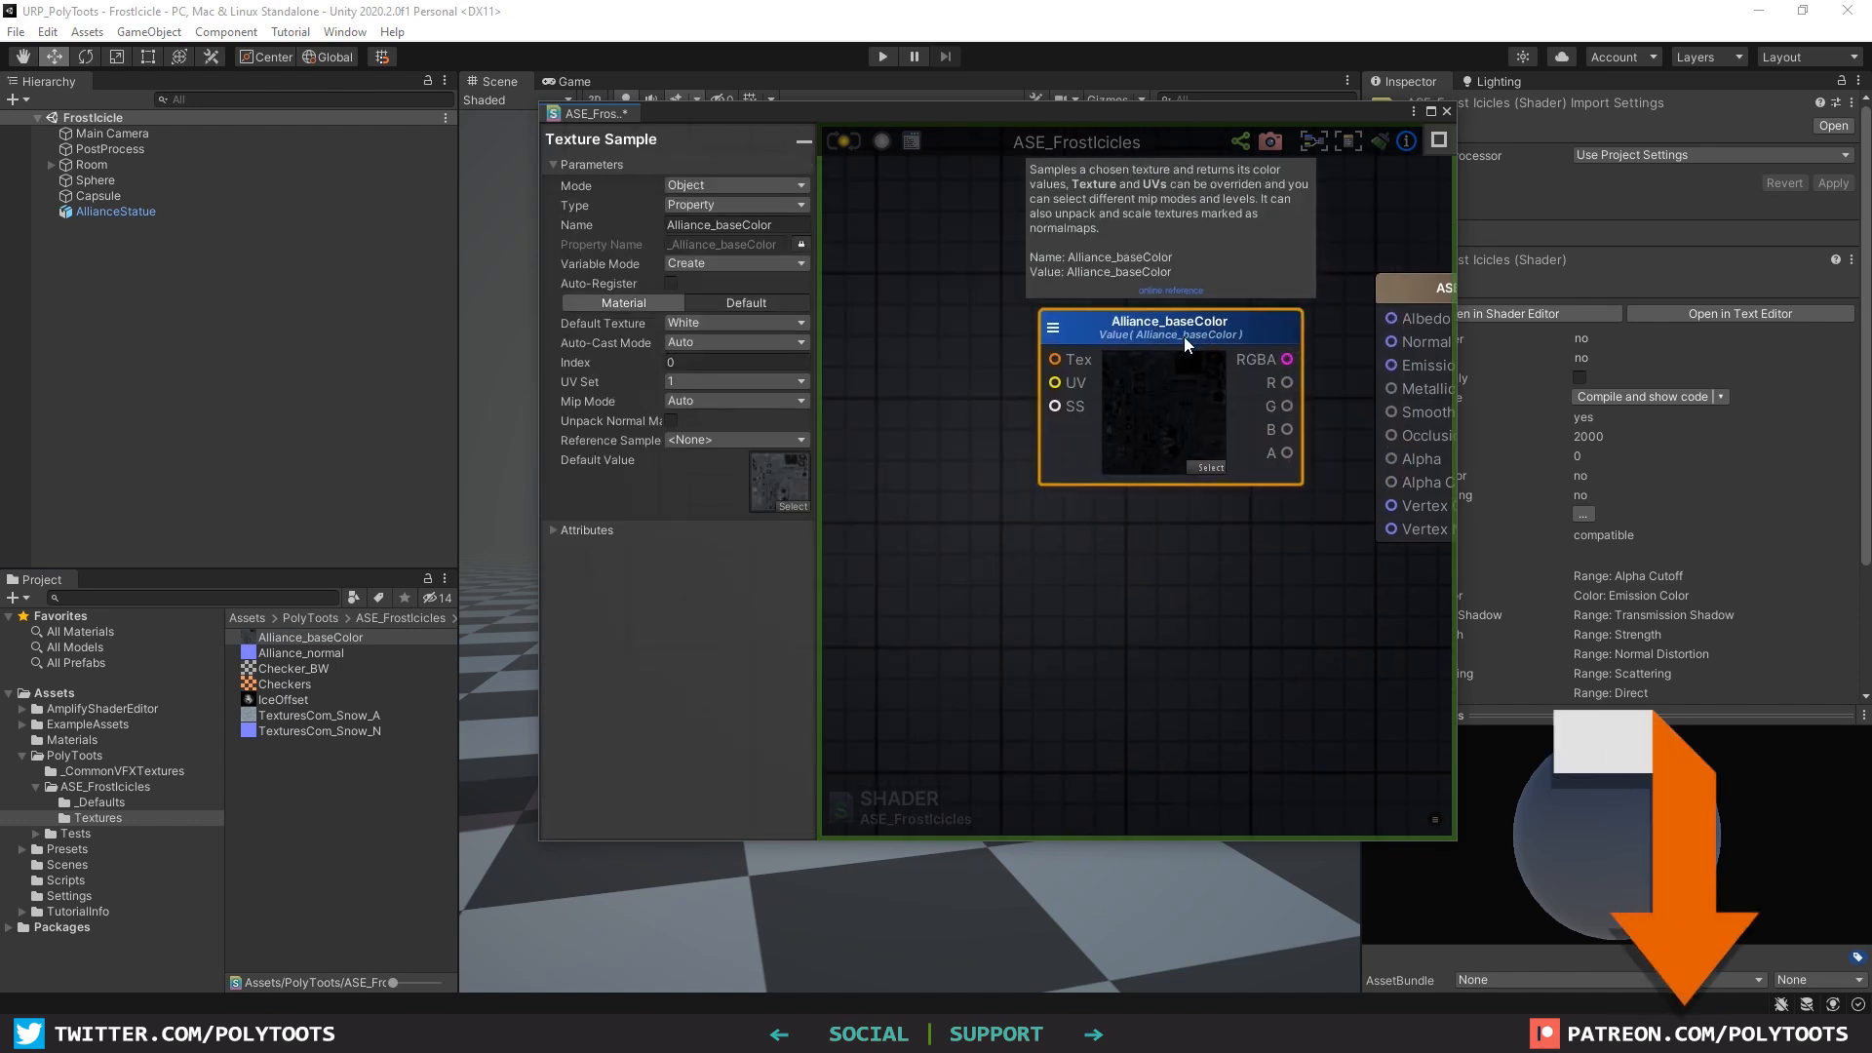
Step: Name the Alliance_baseColor texture sample Base Albedo and set its property name to _MainTex
click(790, 228)
text(B)
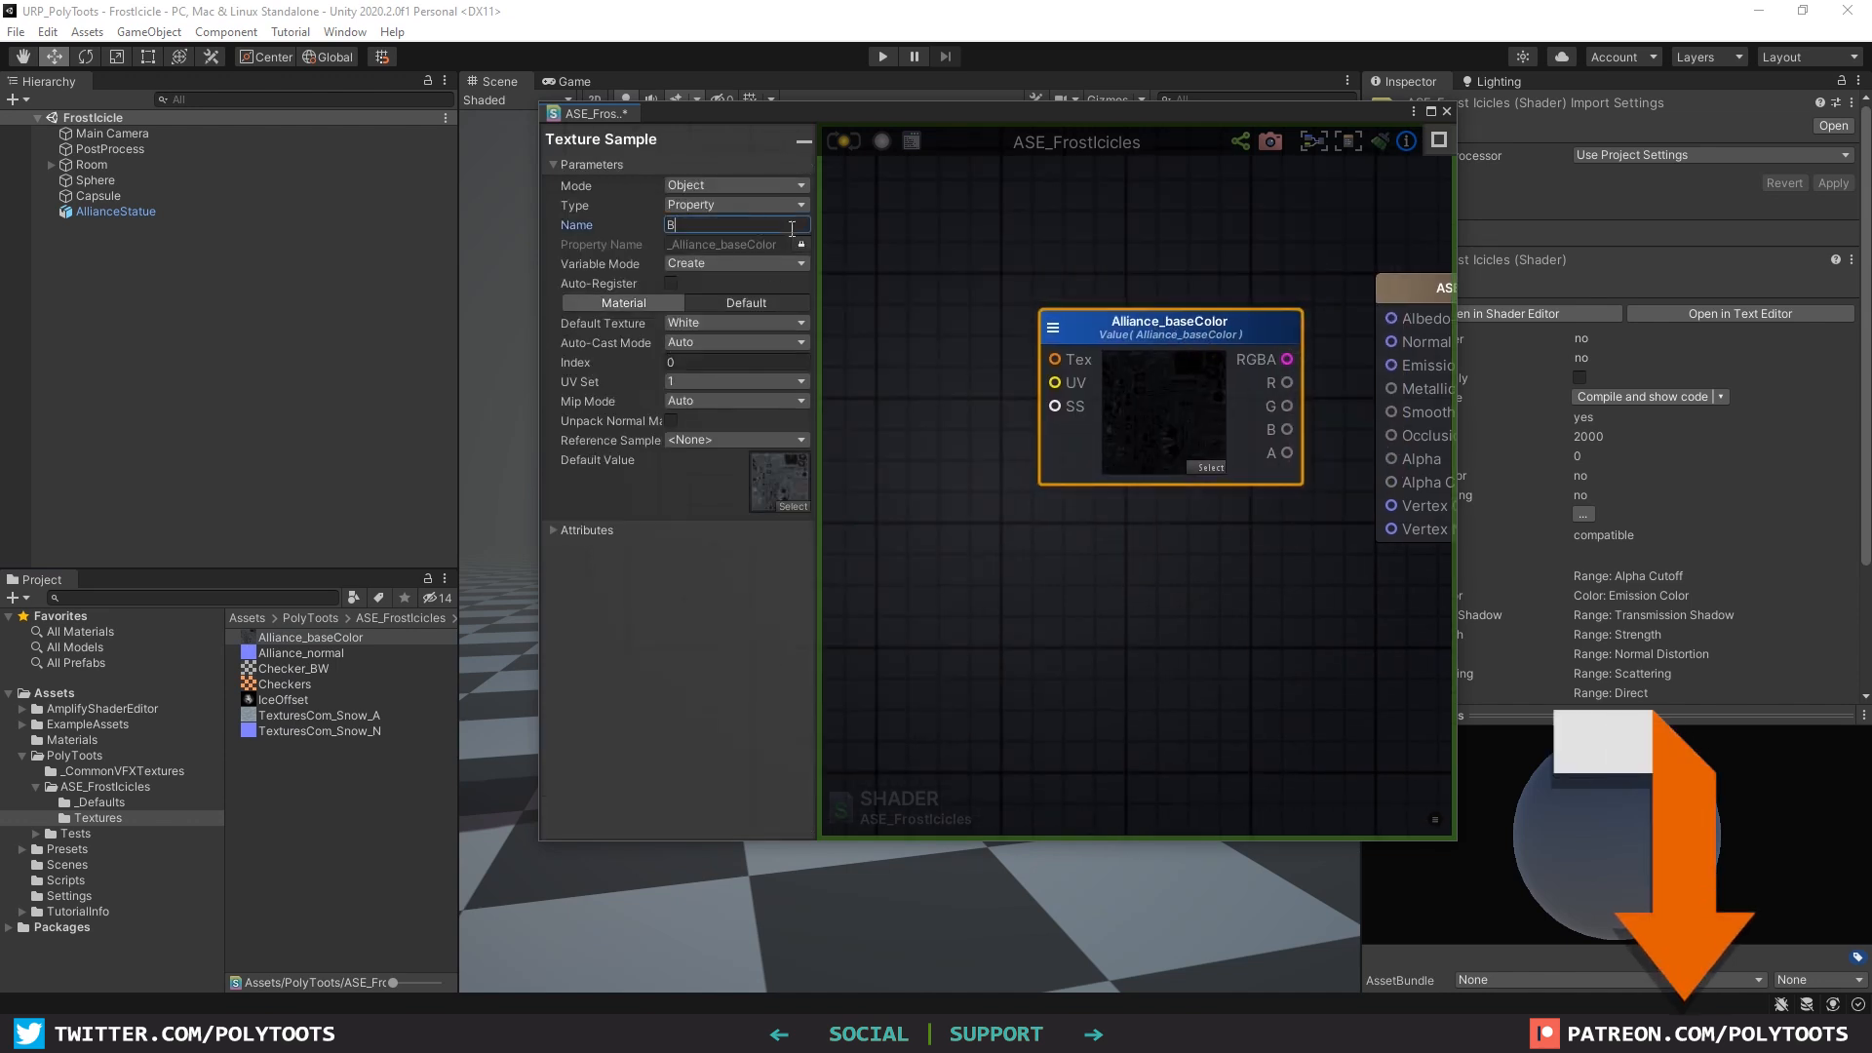
text(ase Albedo)
click(756, 244)
text(_MainTex)
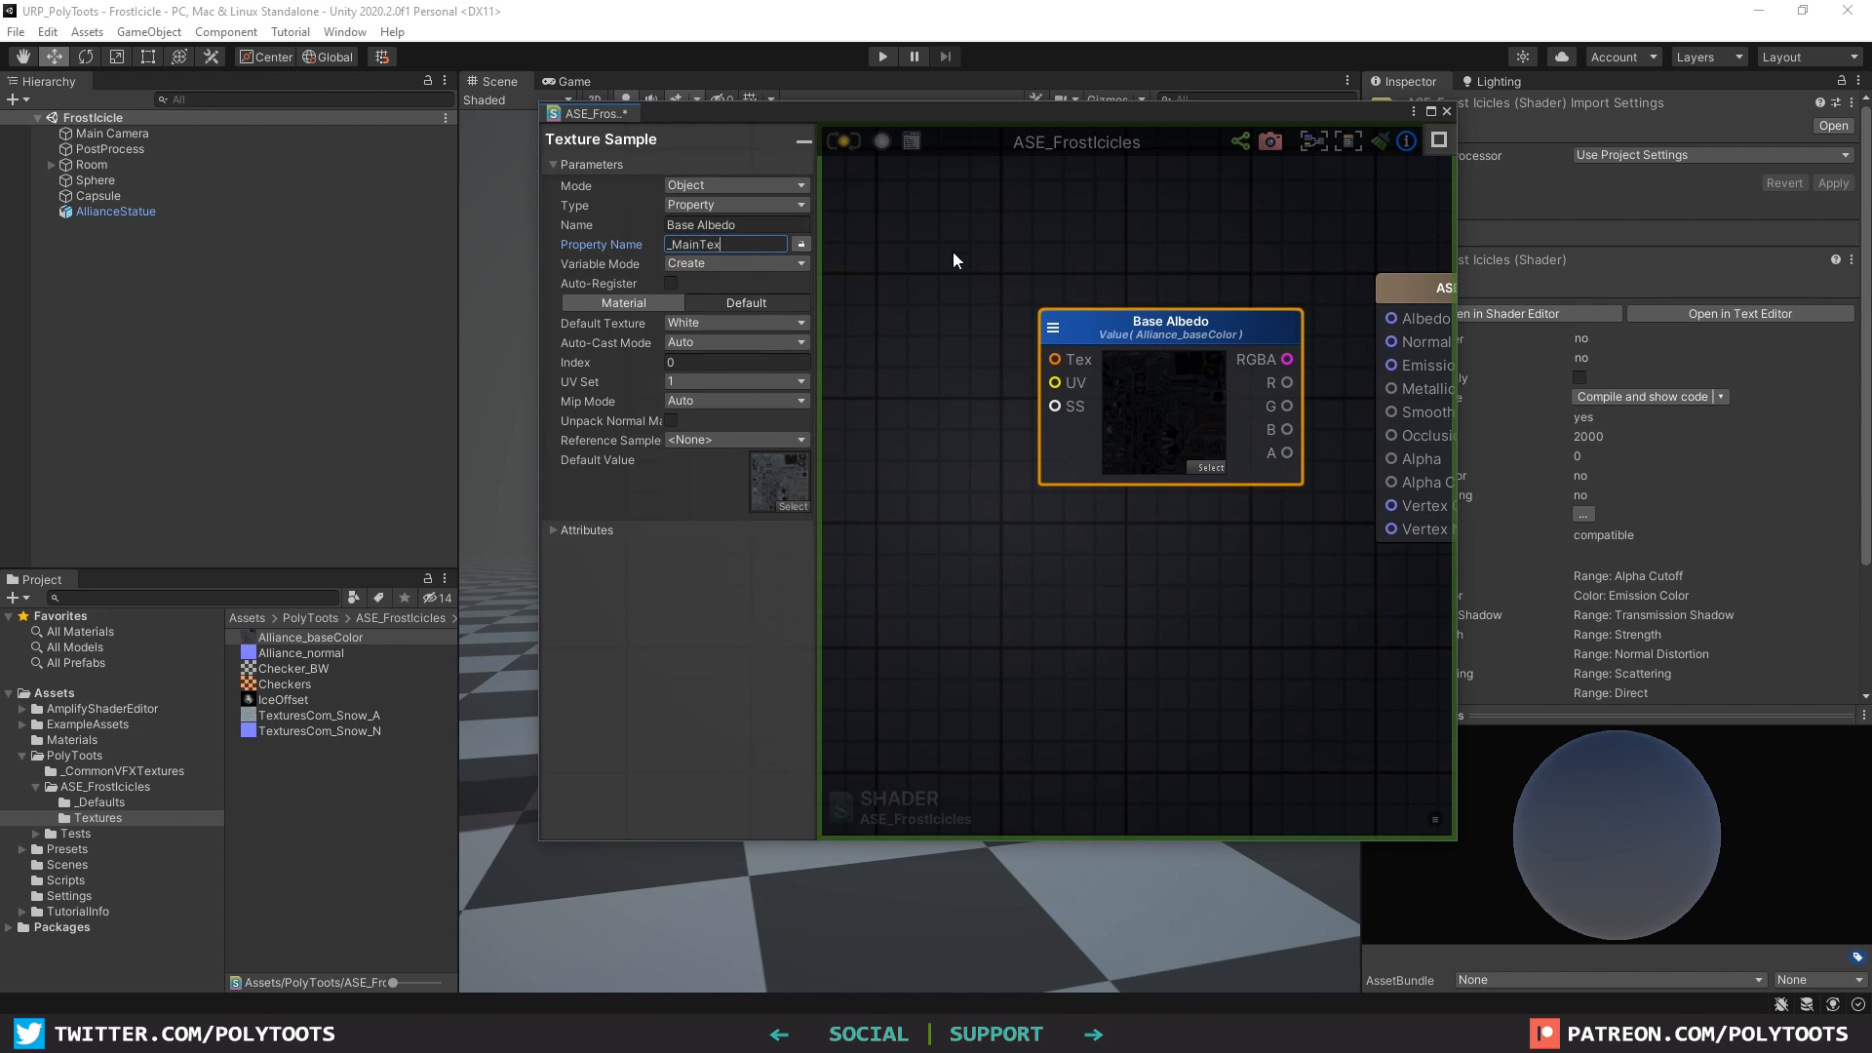
click(1018, 306)
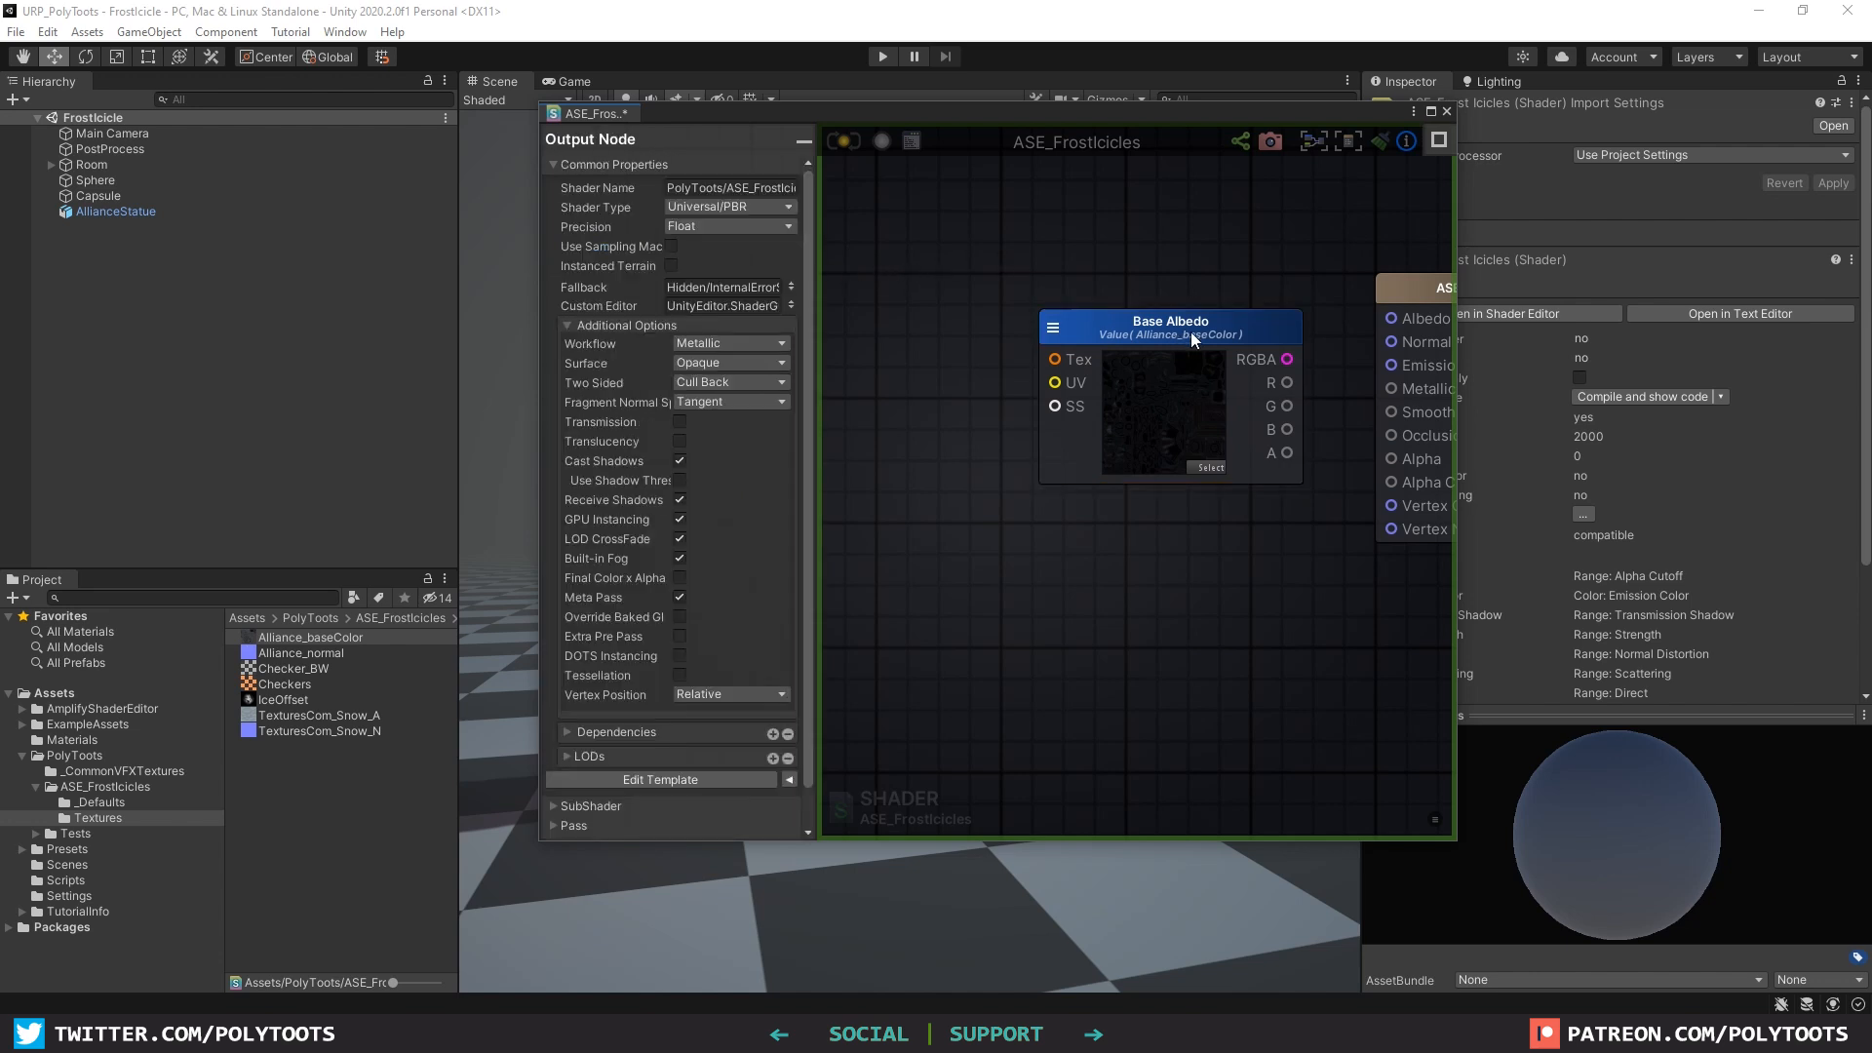
Step: Add TexturesCom_Snow_A as a texture sample below Base Albedo, name it Frost Texture and line the two nodes up
drag(1190, 331, 1099, 201)
scroll(1119, 377, down, 2)
click(852, 565)
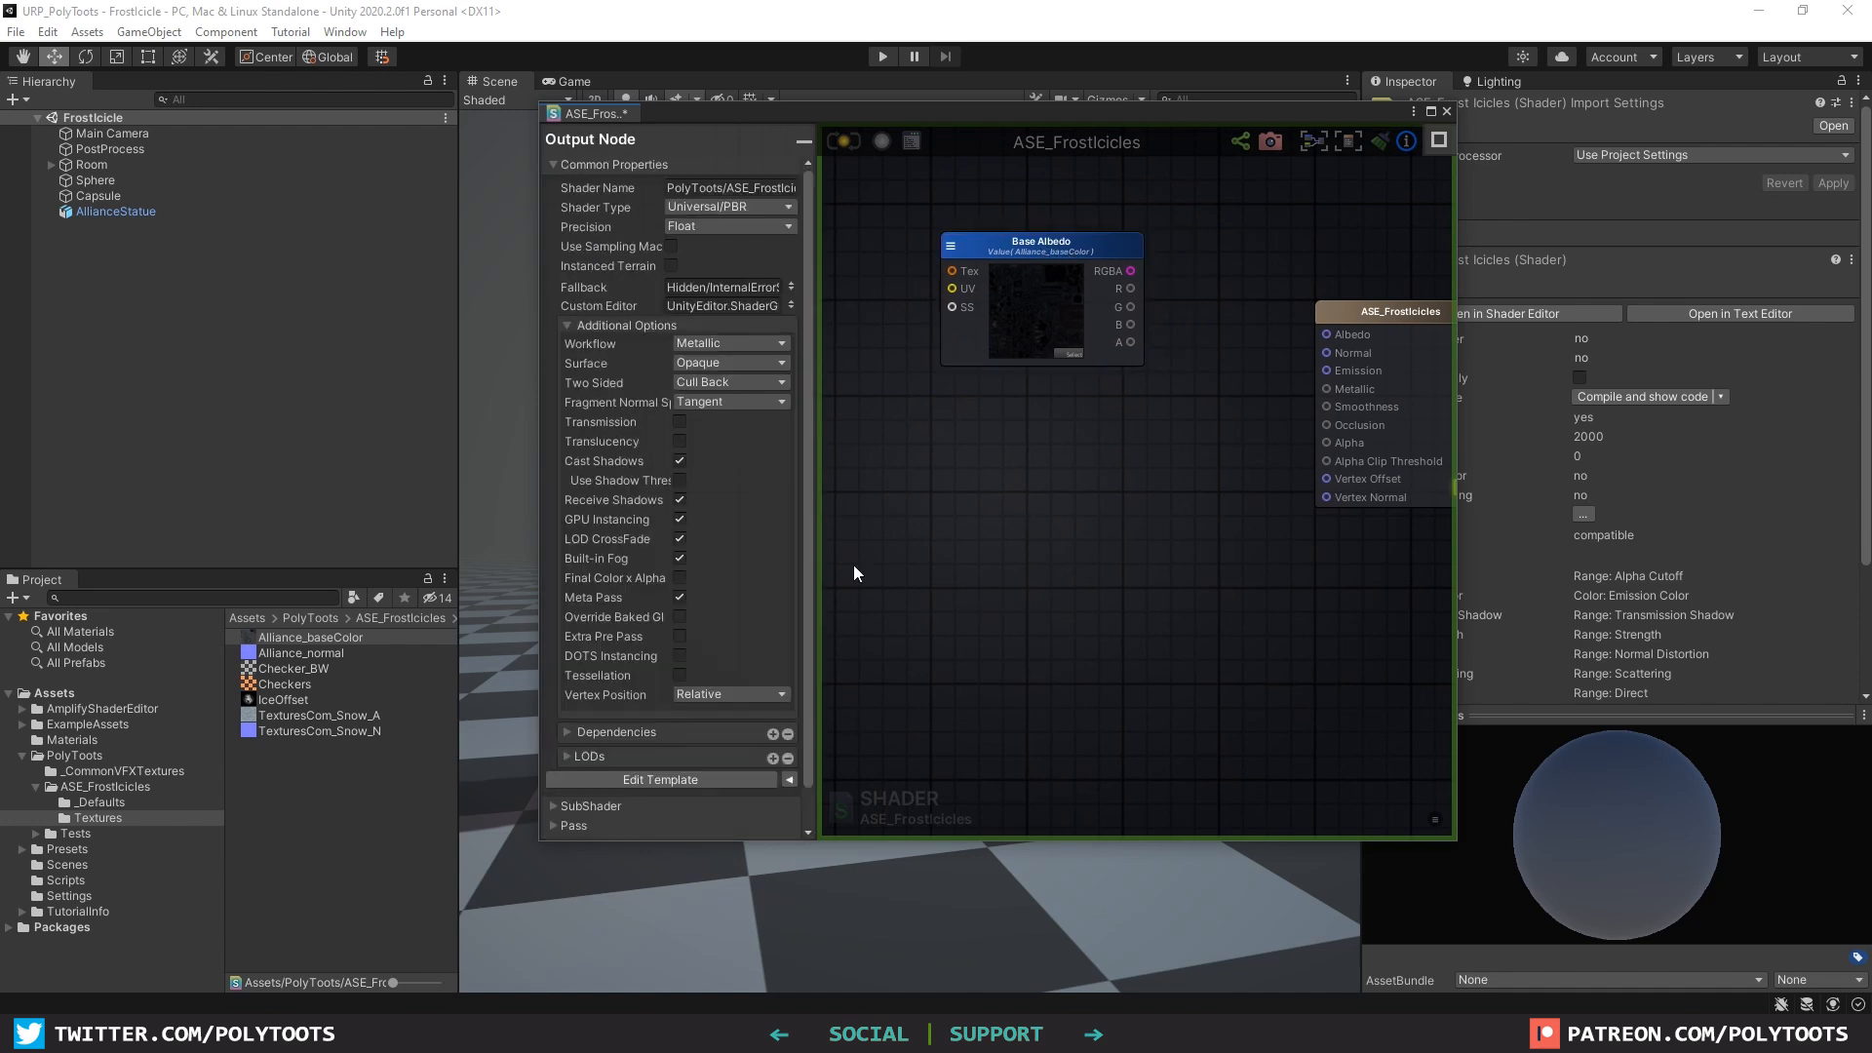
drag(271, 718, 963, 433)
click(798, 224)
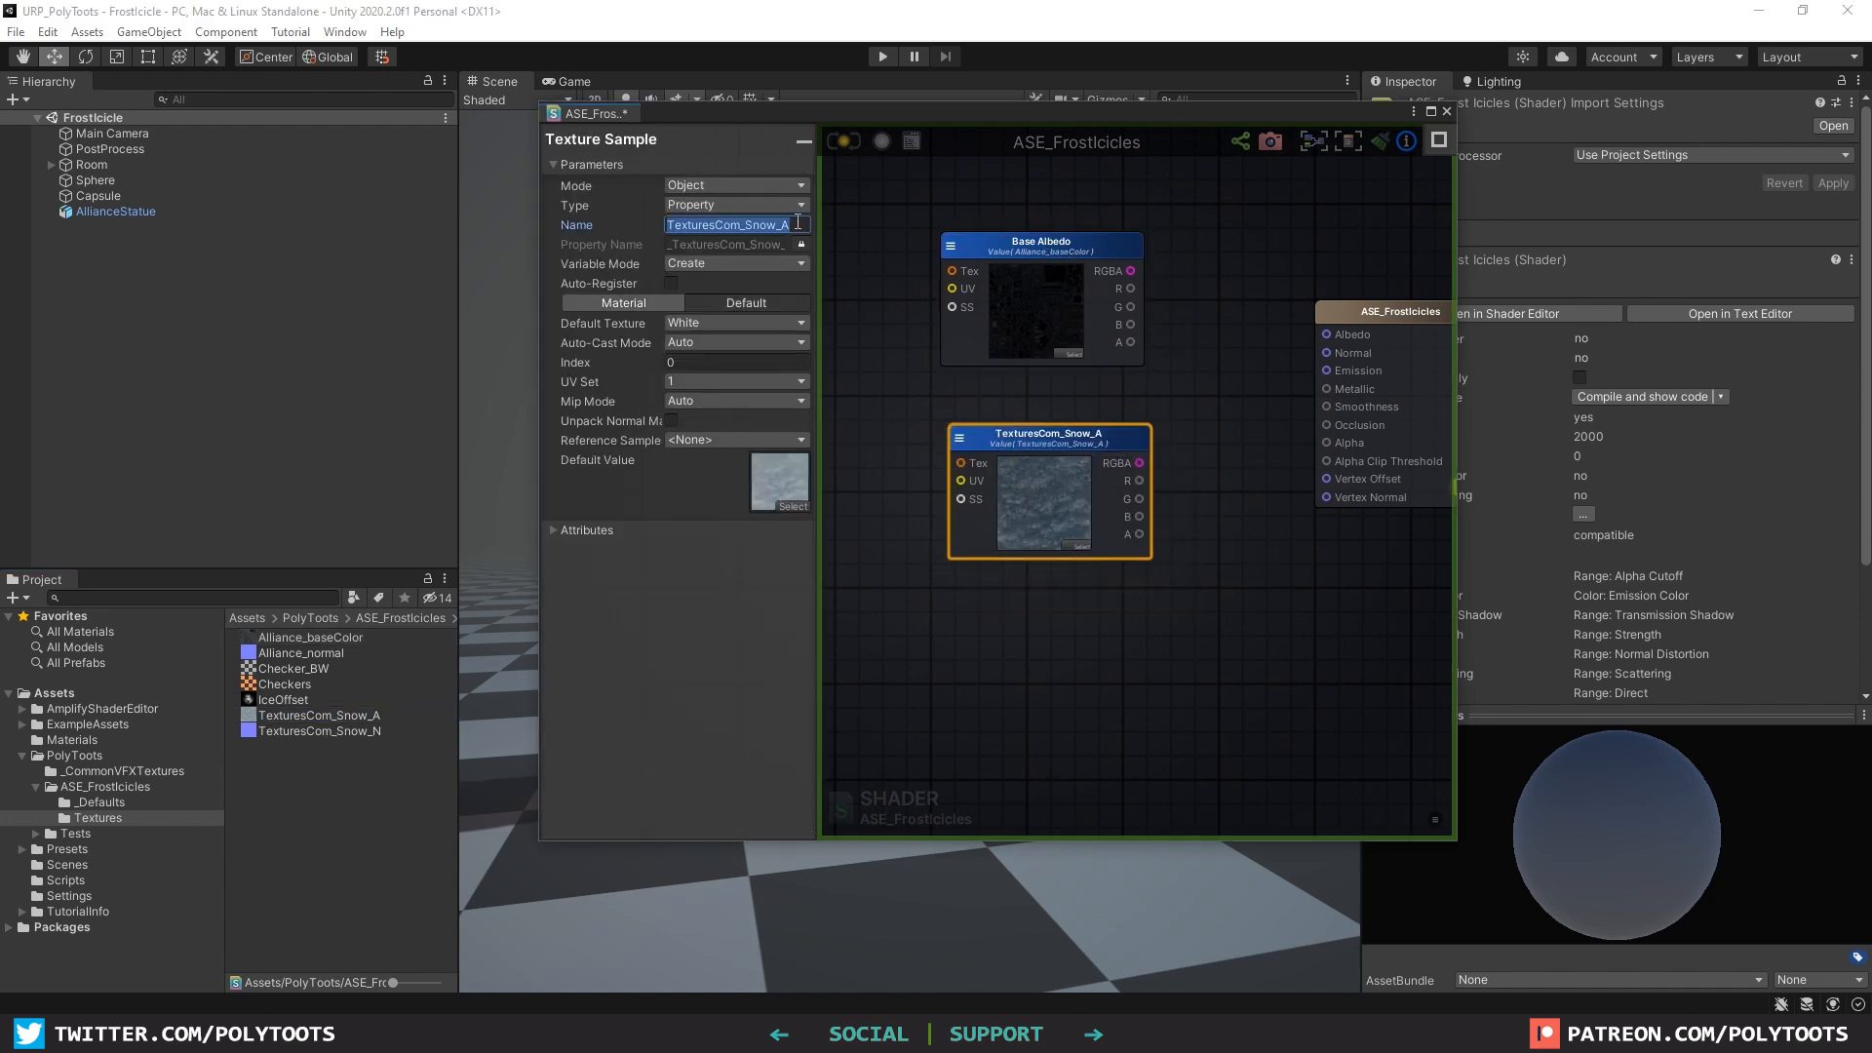
text(Frost Texture)
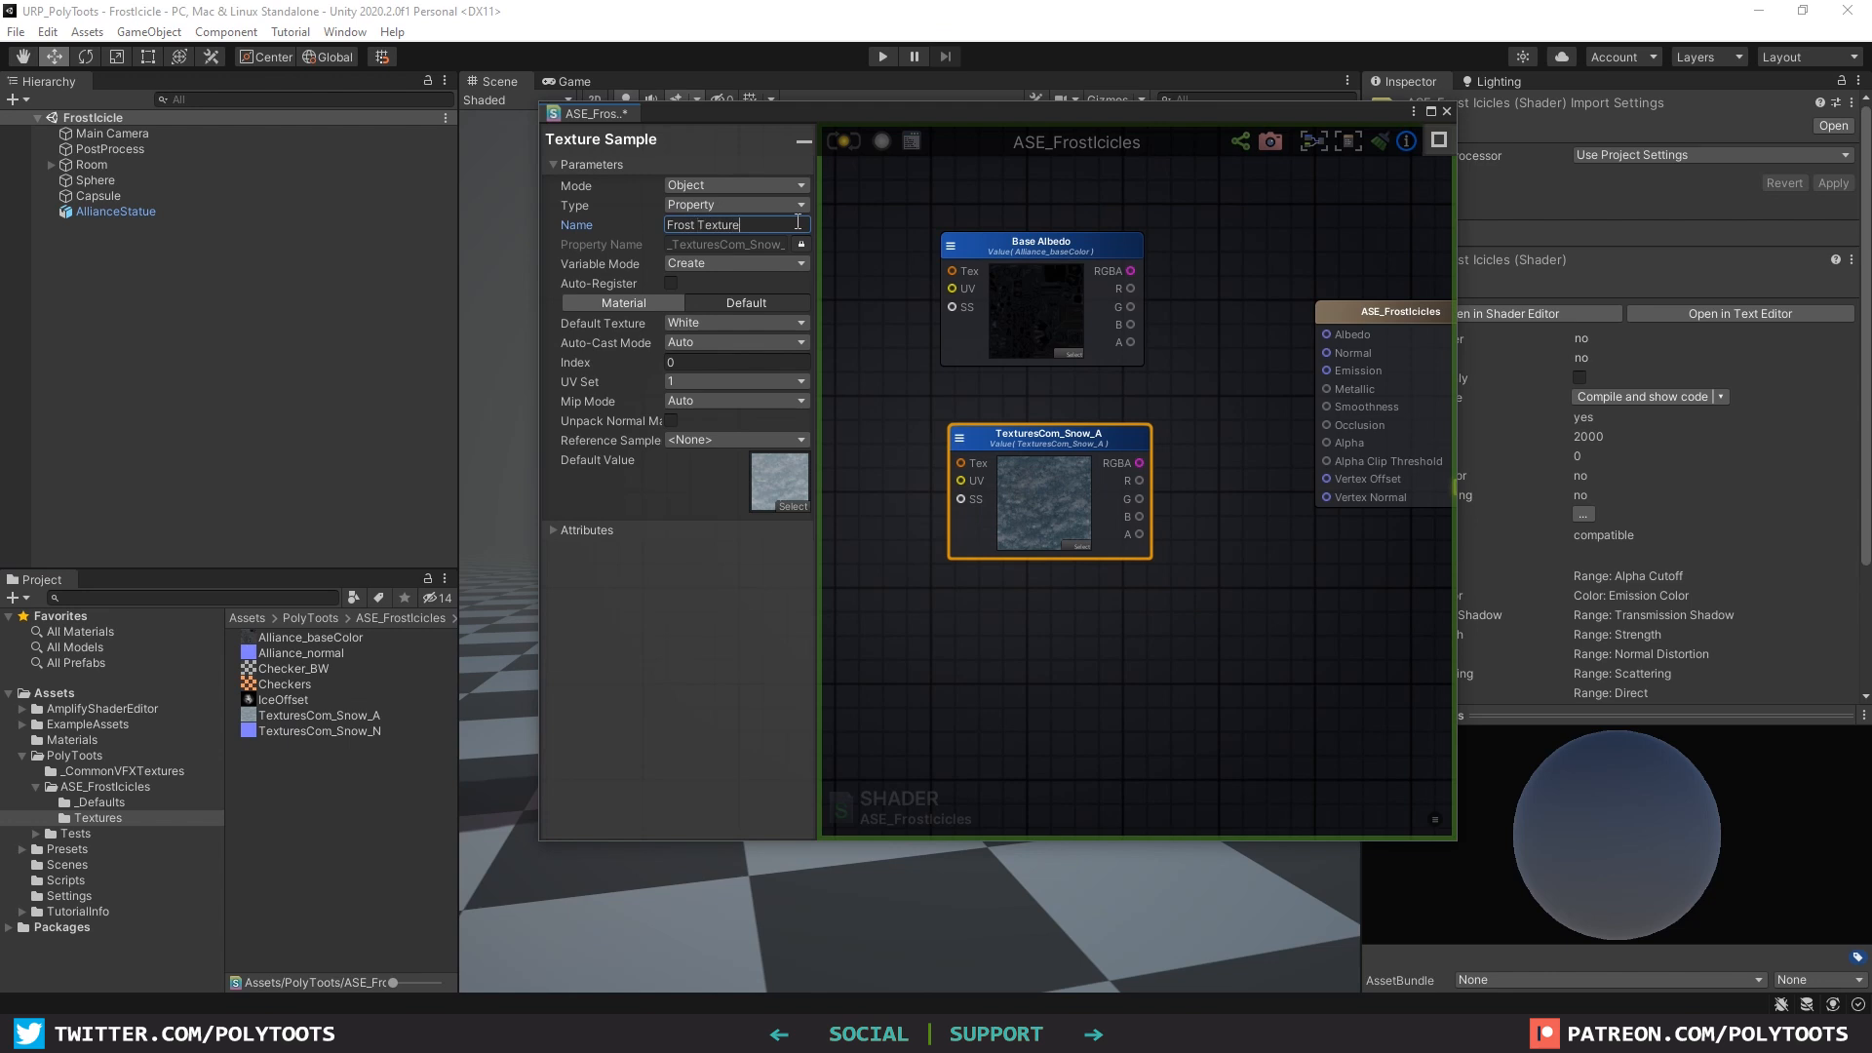
drag(1063, 257, 1069, 273)
click(1218, 364)
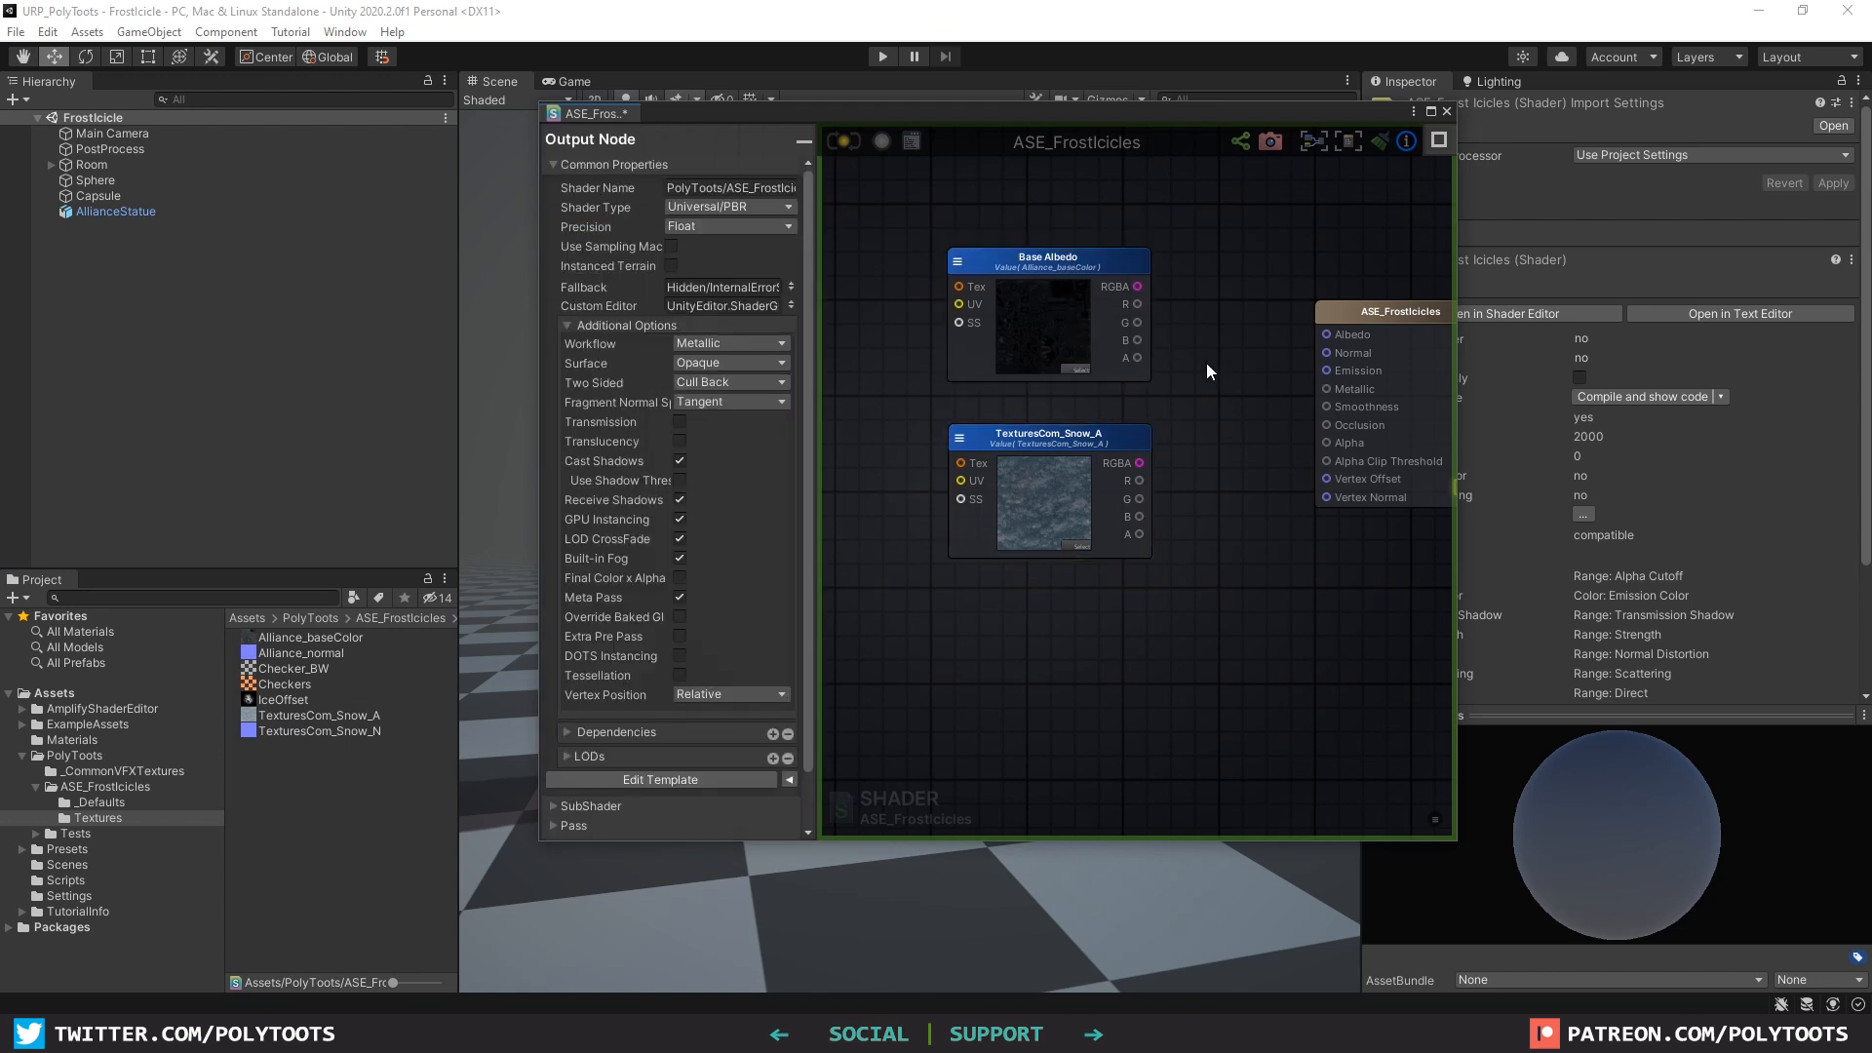
Step: Add a Lerp node and connect the RGBA of Base Albedo to A and of Frost Texture to B
right_click(1191, 360)
text(ler)
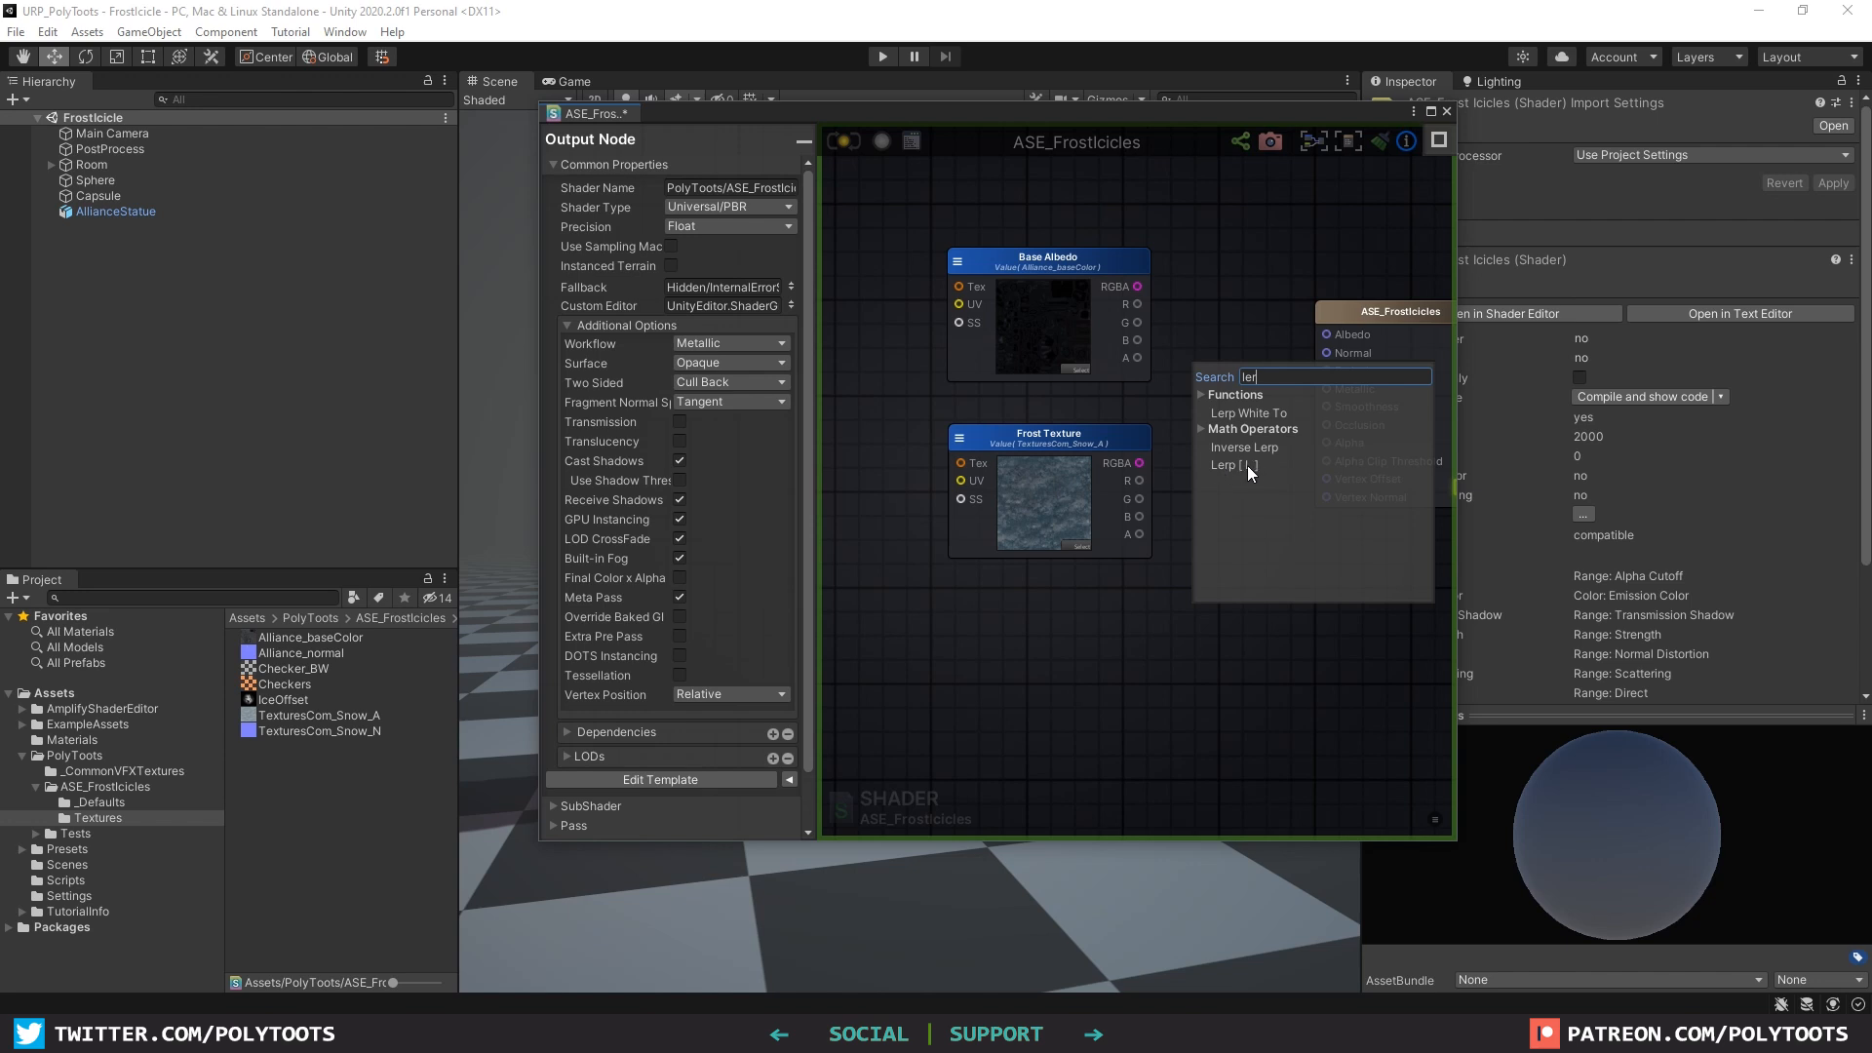
key(l)
click(1191, 389)
drag(1229, 400, 1223, 383)
drag(1143, 289, 1197, 406)
drag(1139, 462, 1197, 426)
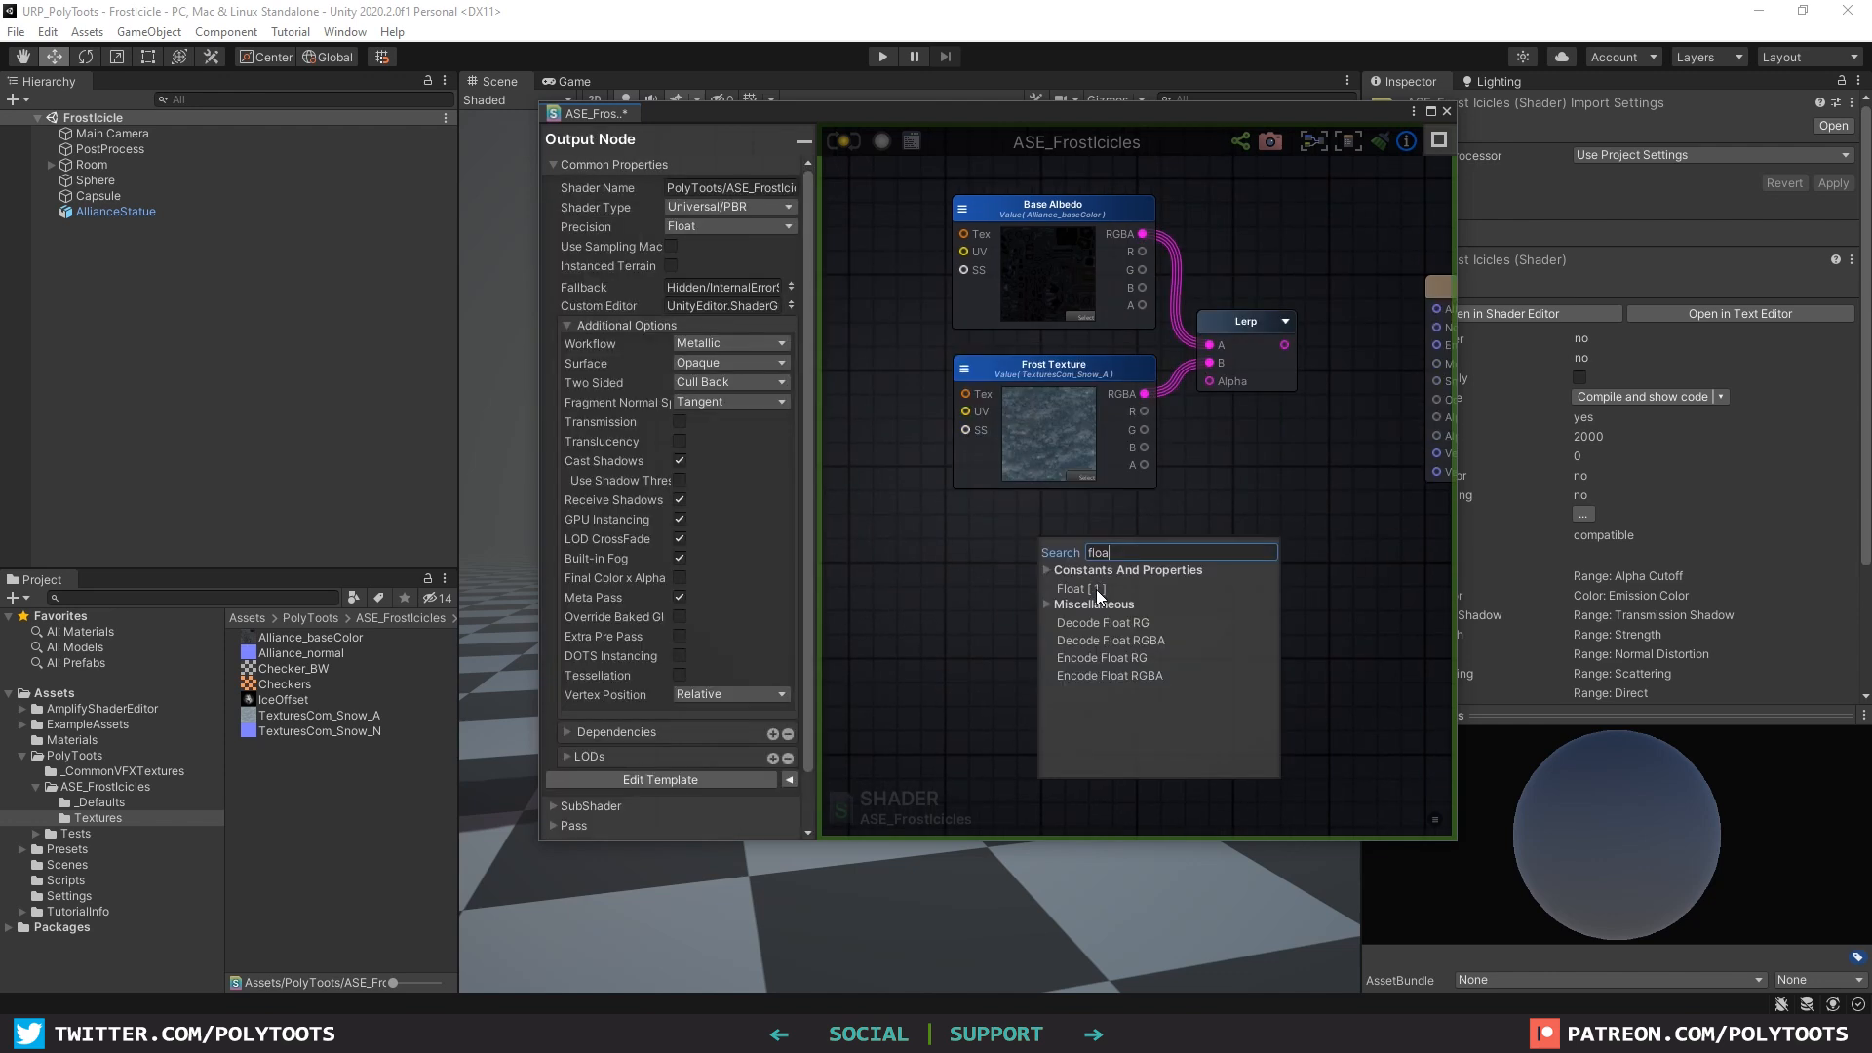
Step: Add a Float node below Frost Texture, name it Ice Slider and set its maximum to 1
click(1022, 577)
key(1)
click(1091, 547)
click(732, 204)
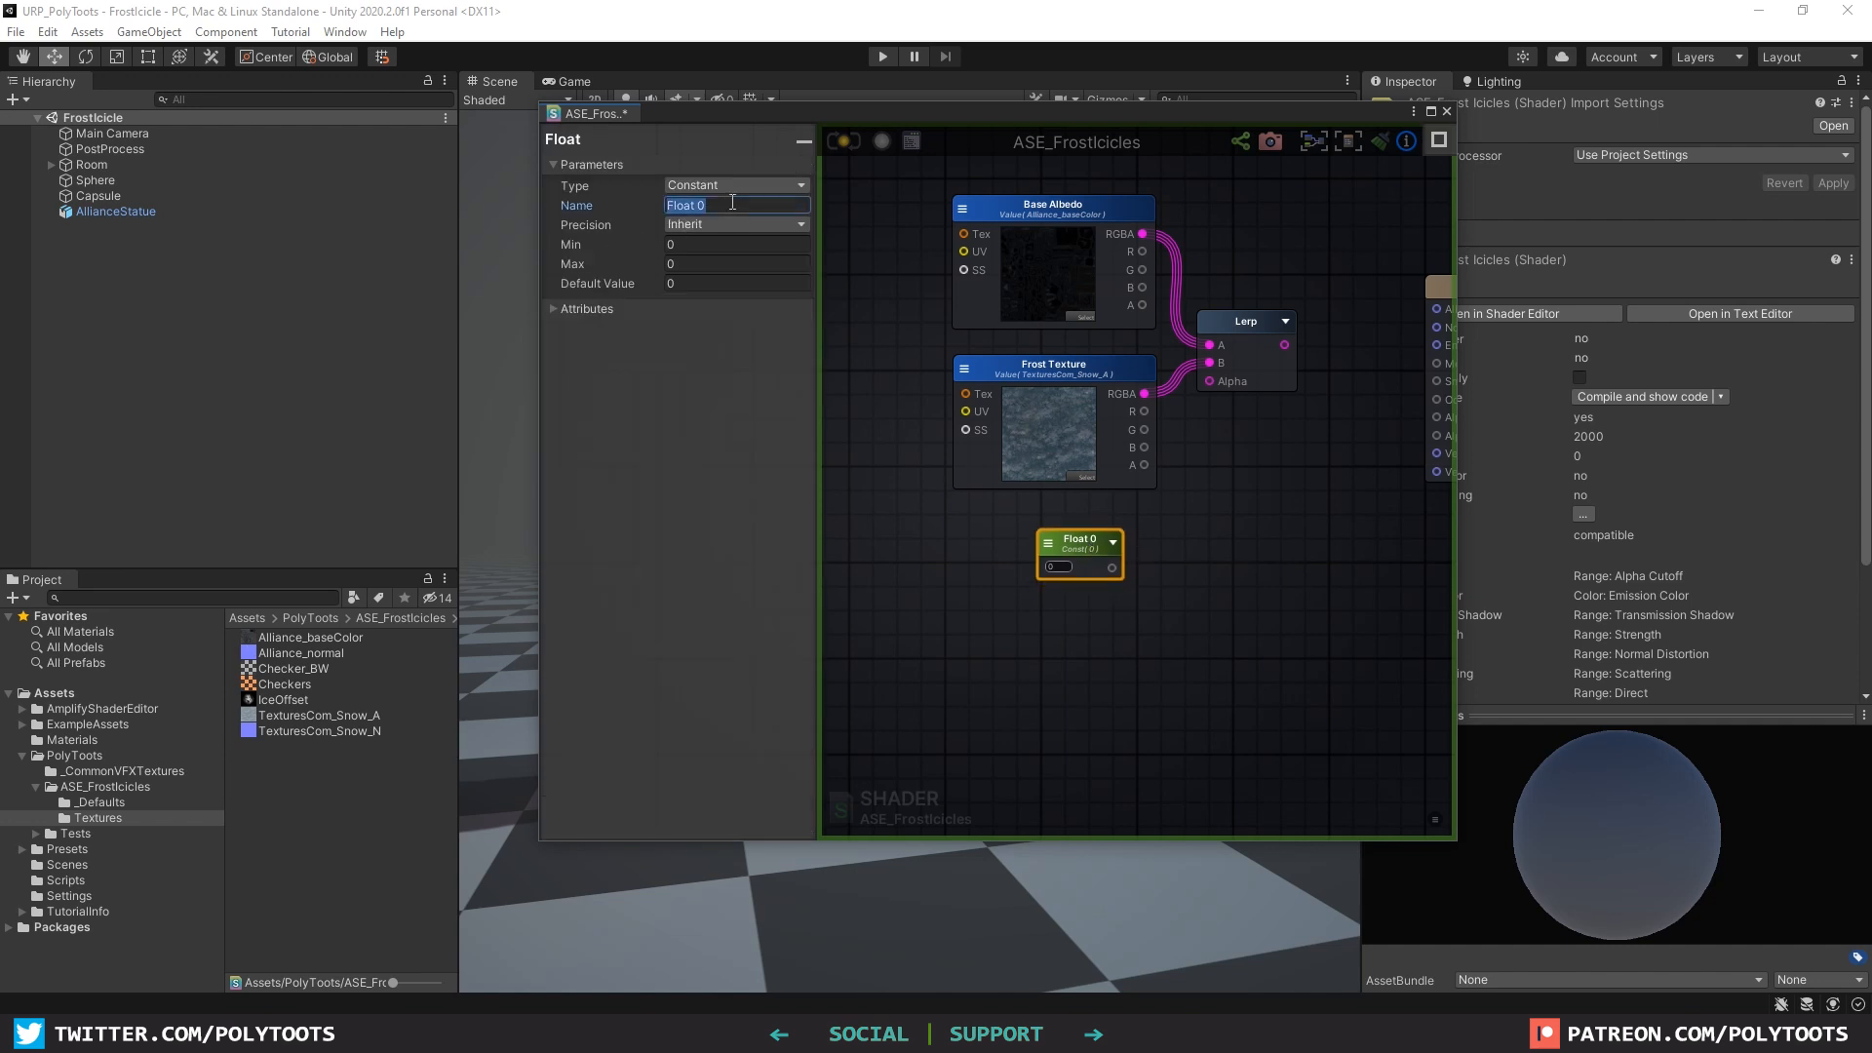
text(Ice Slider)
click(682, 263)
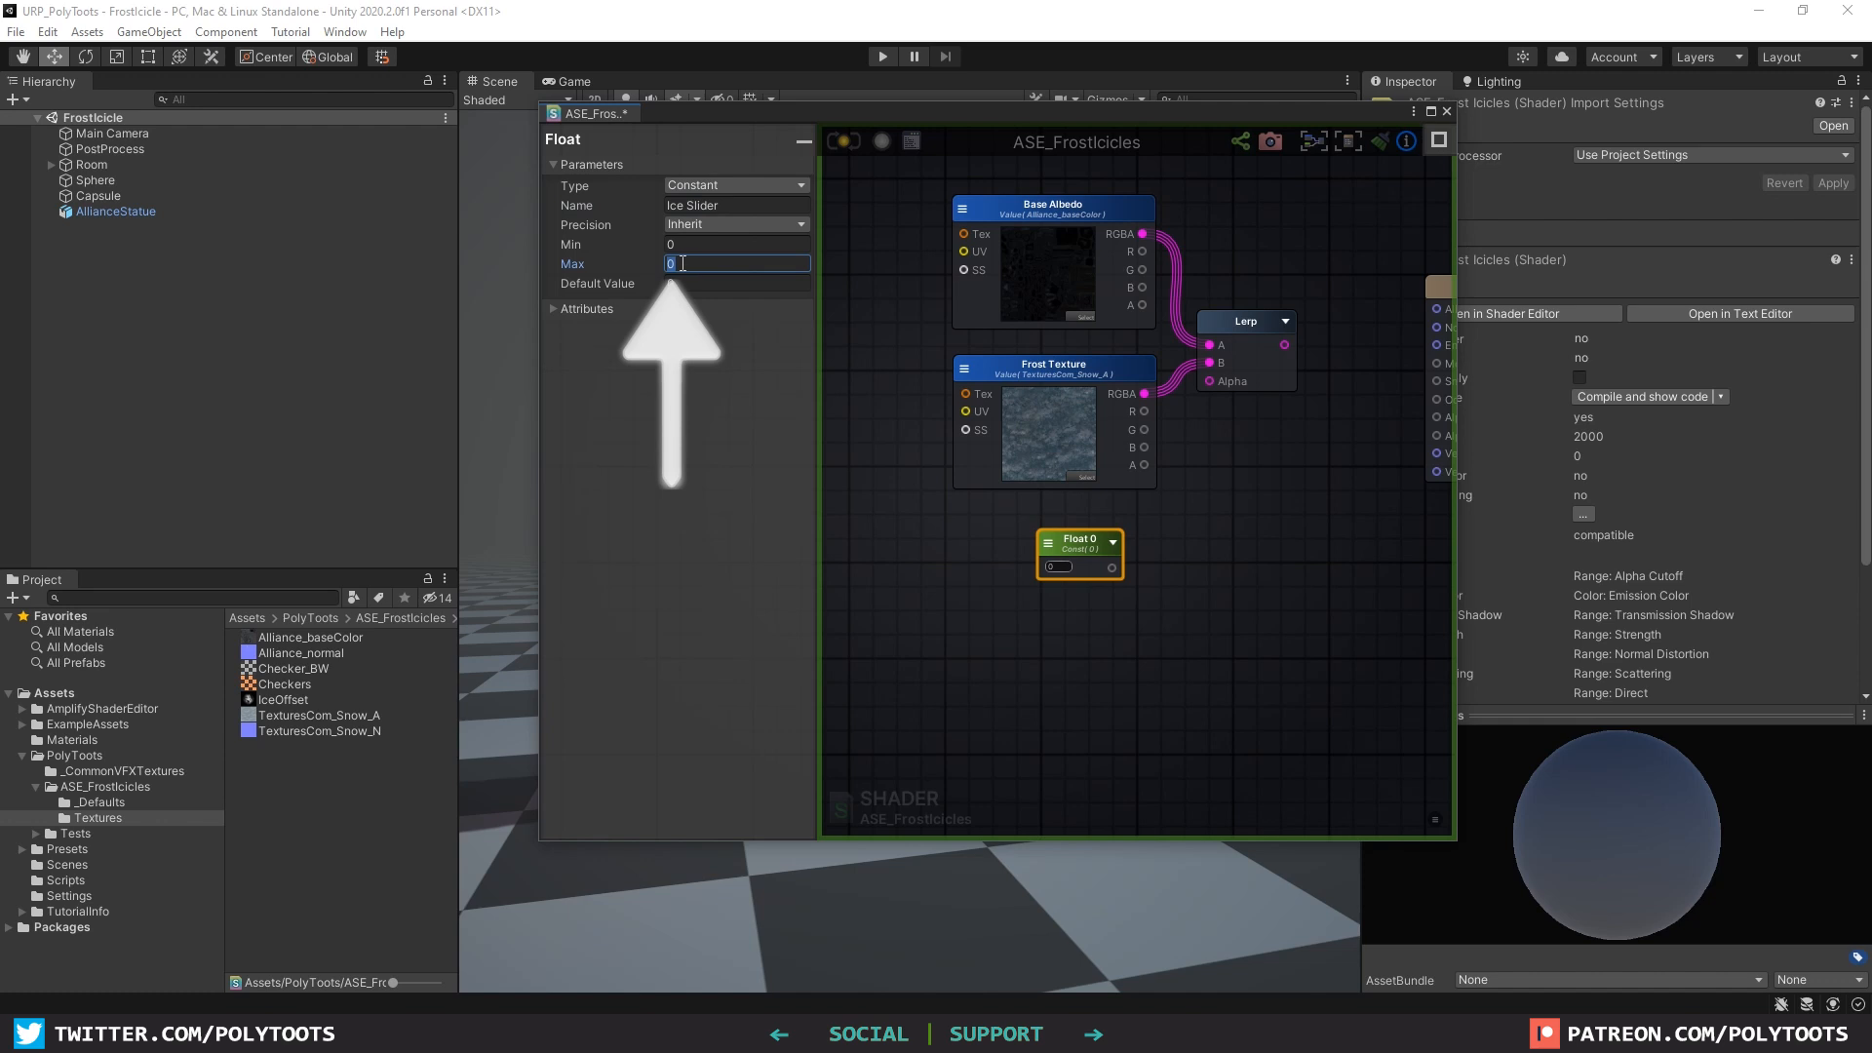
text(1)
key(Tab)
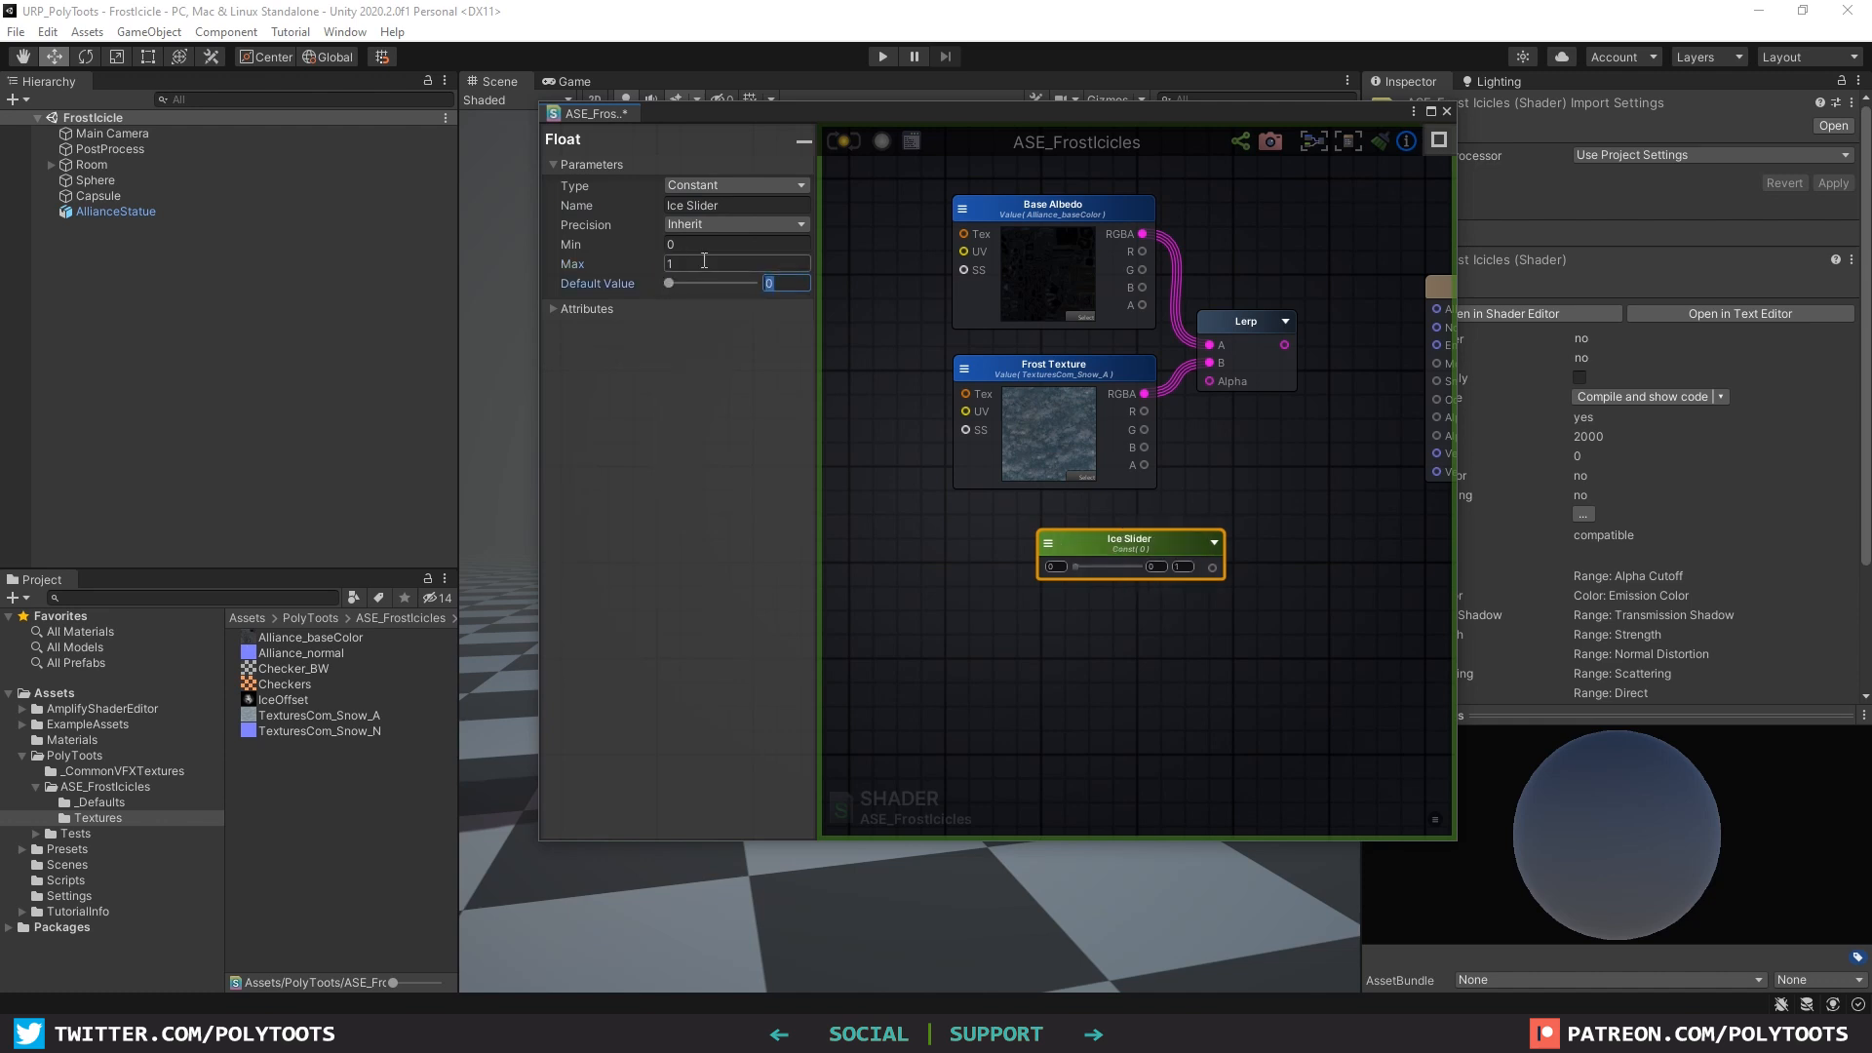
Step: Connect Ice Slider to the Lerp's Alpha and the Lerp's output to Albedo on the output node
drag(1131, 539, 1209, 381)
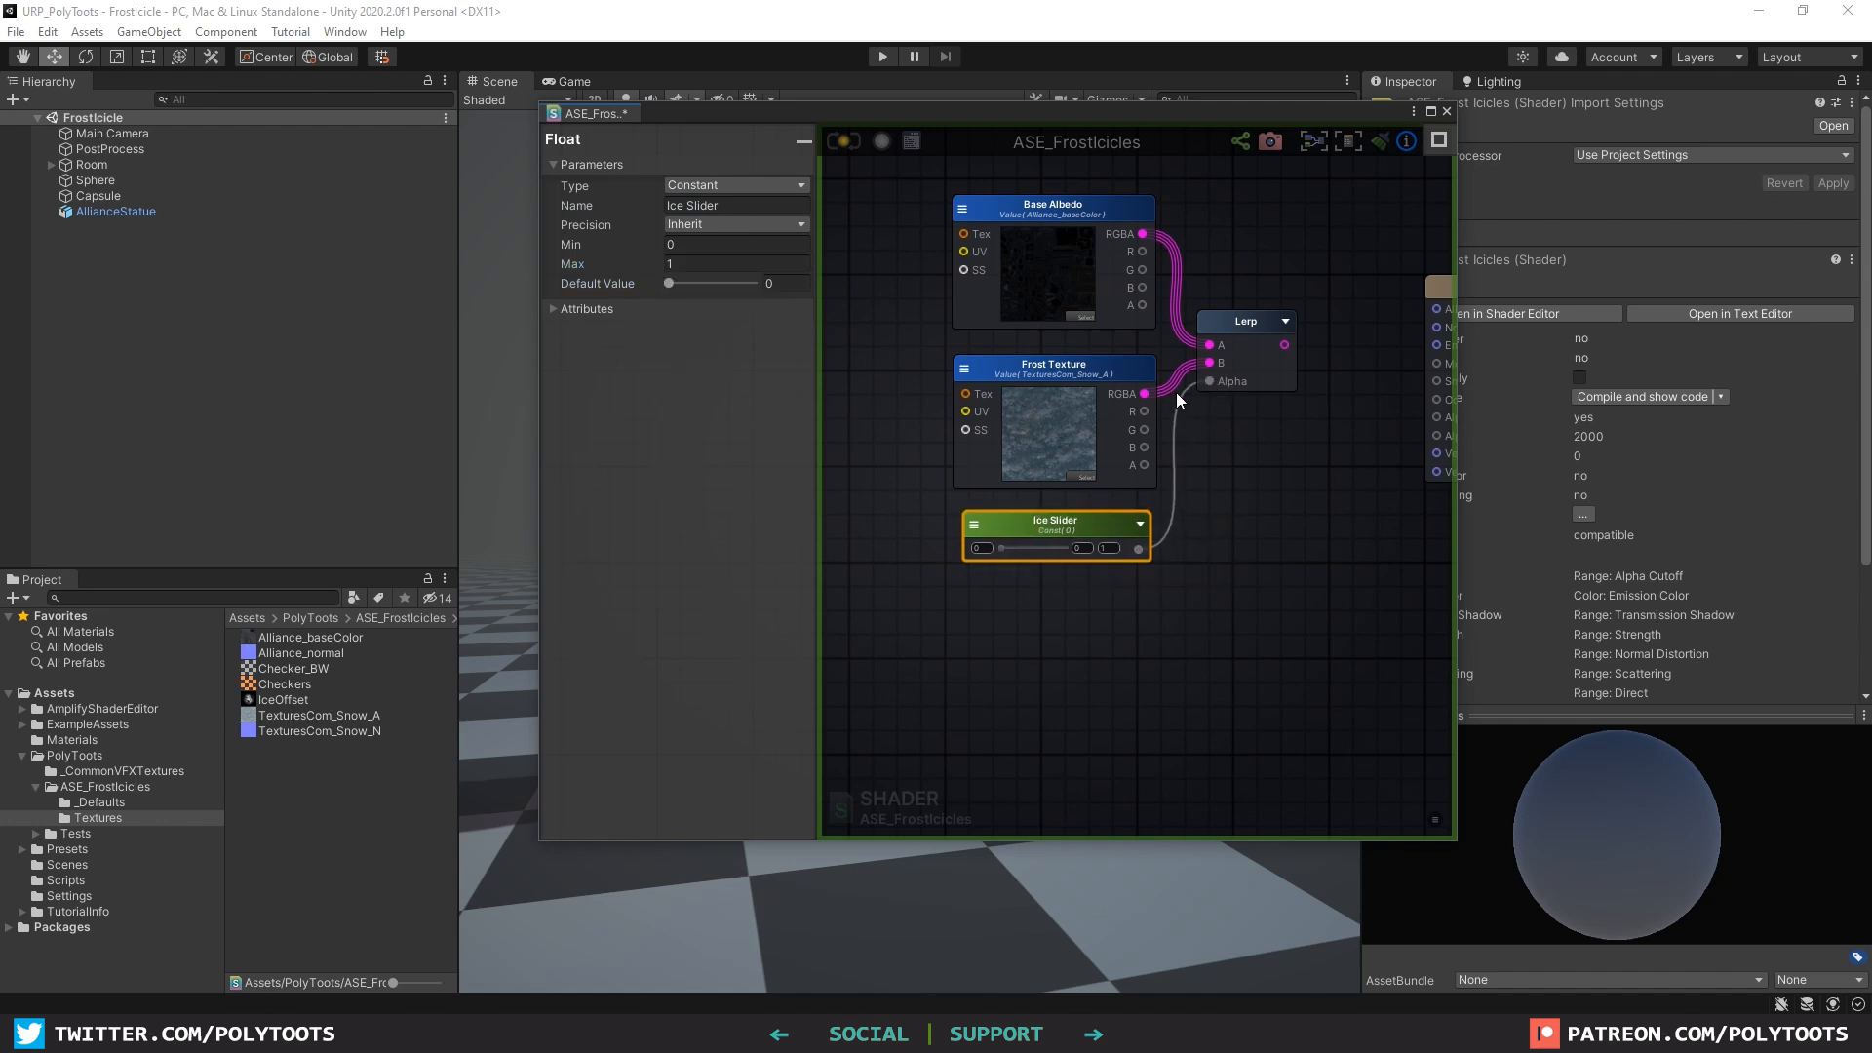
middle_drag(1176, 392, 1128, 389)
drag(1408, 298, 1409, 305)
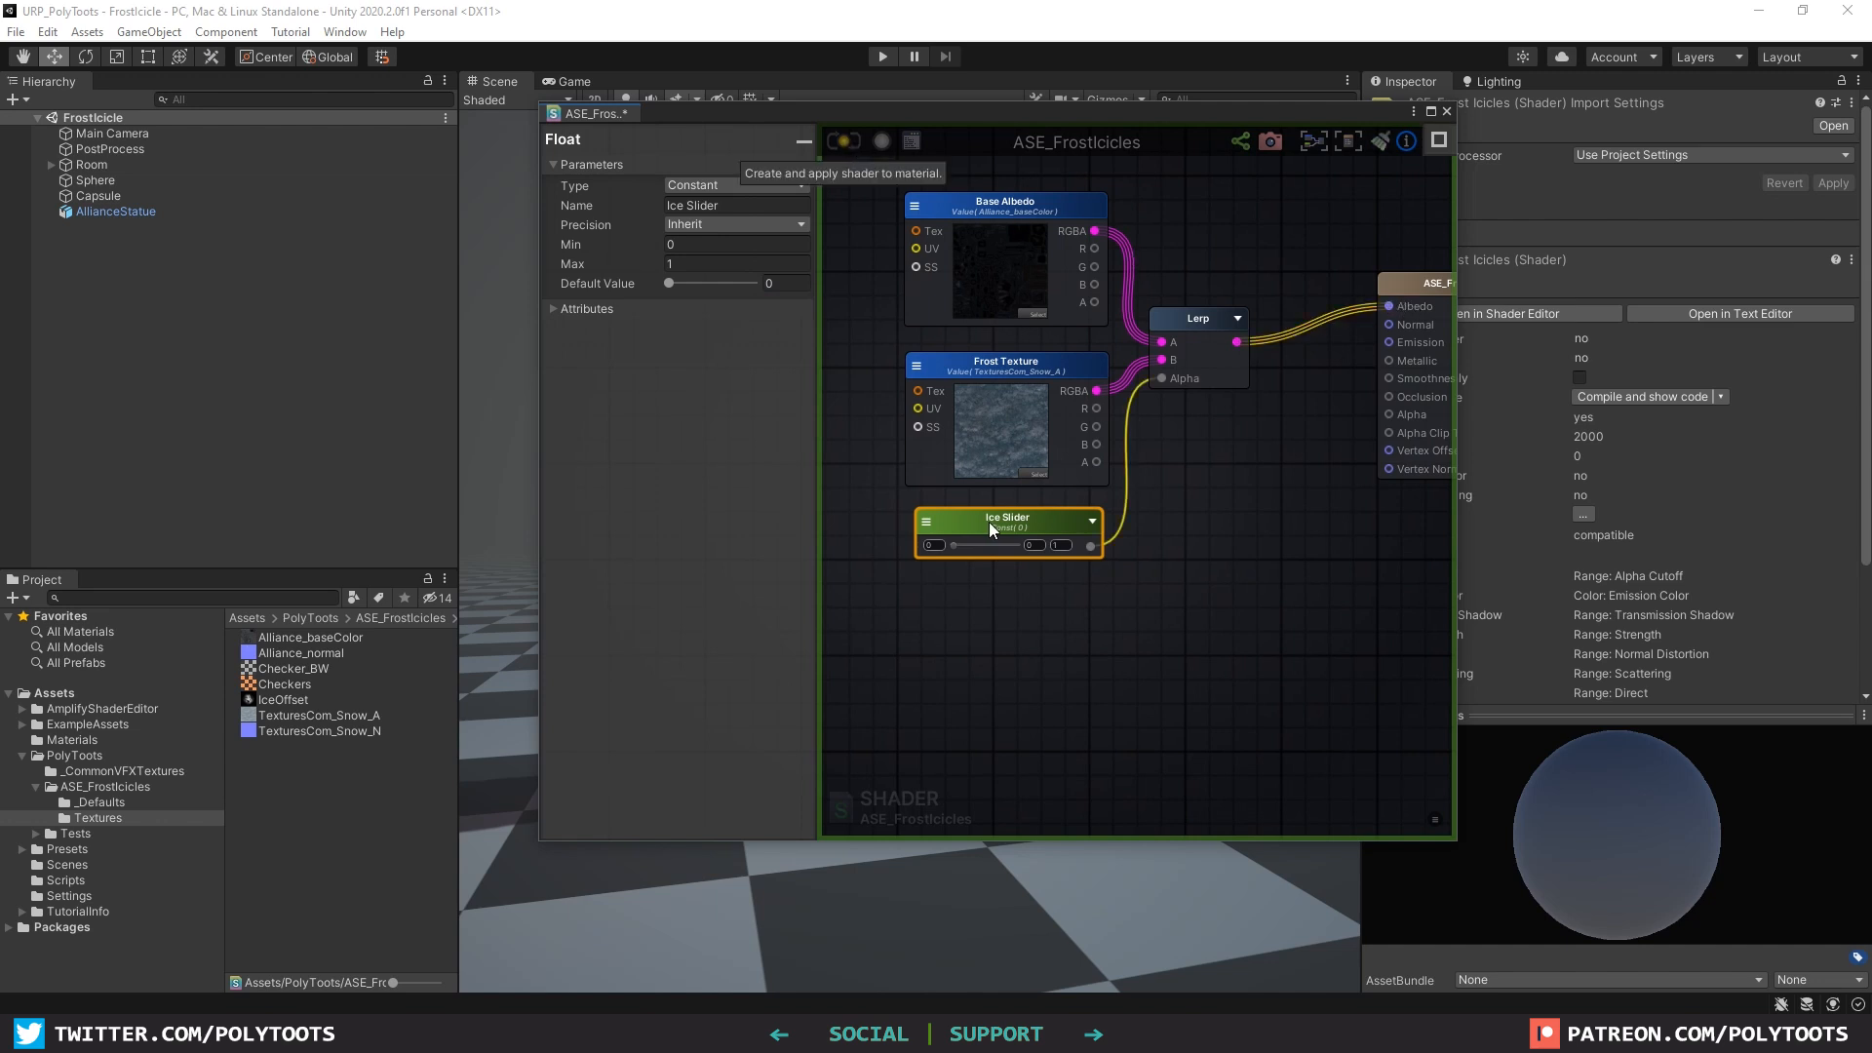
Step: Change the Ice Slider node's type from constant to Property
click(926, 521)
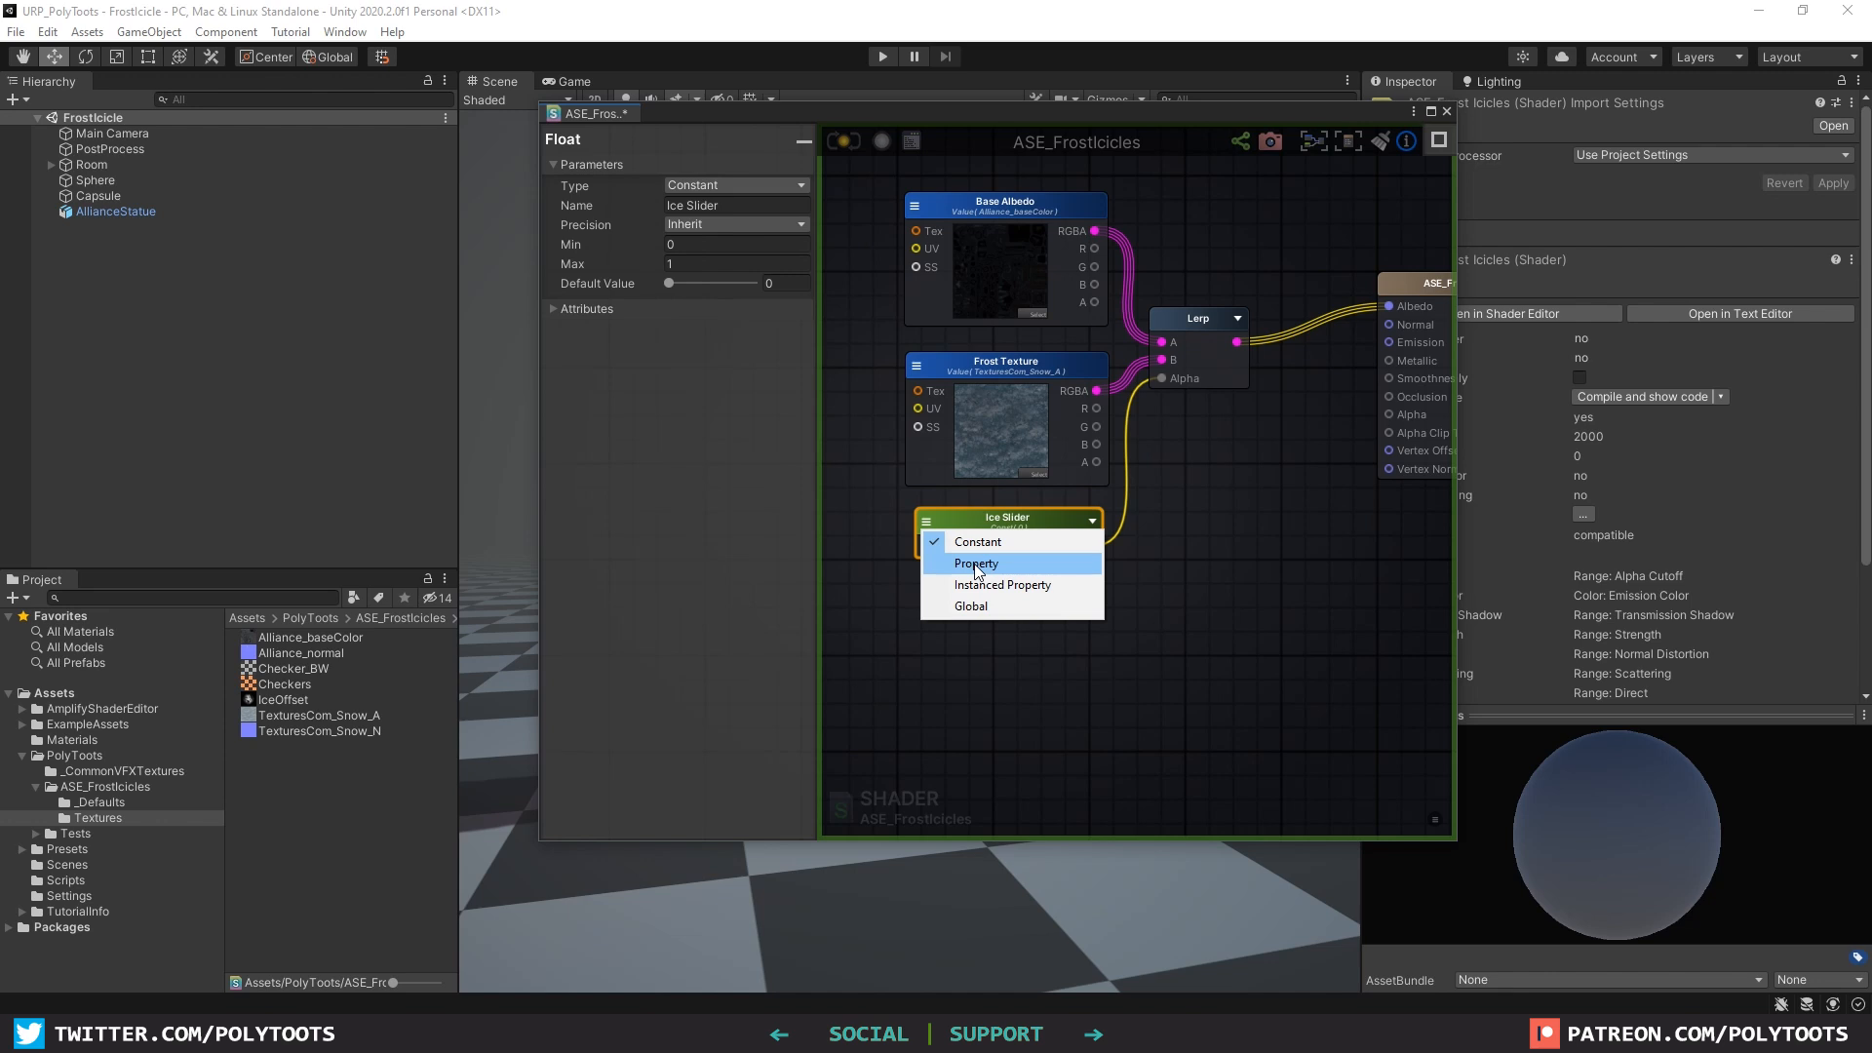
click(976, 564)
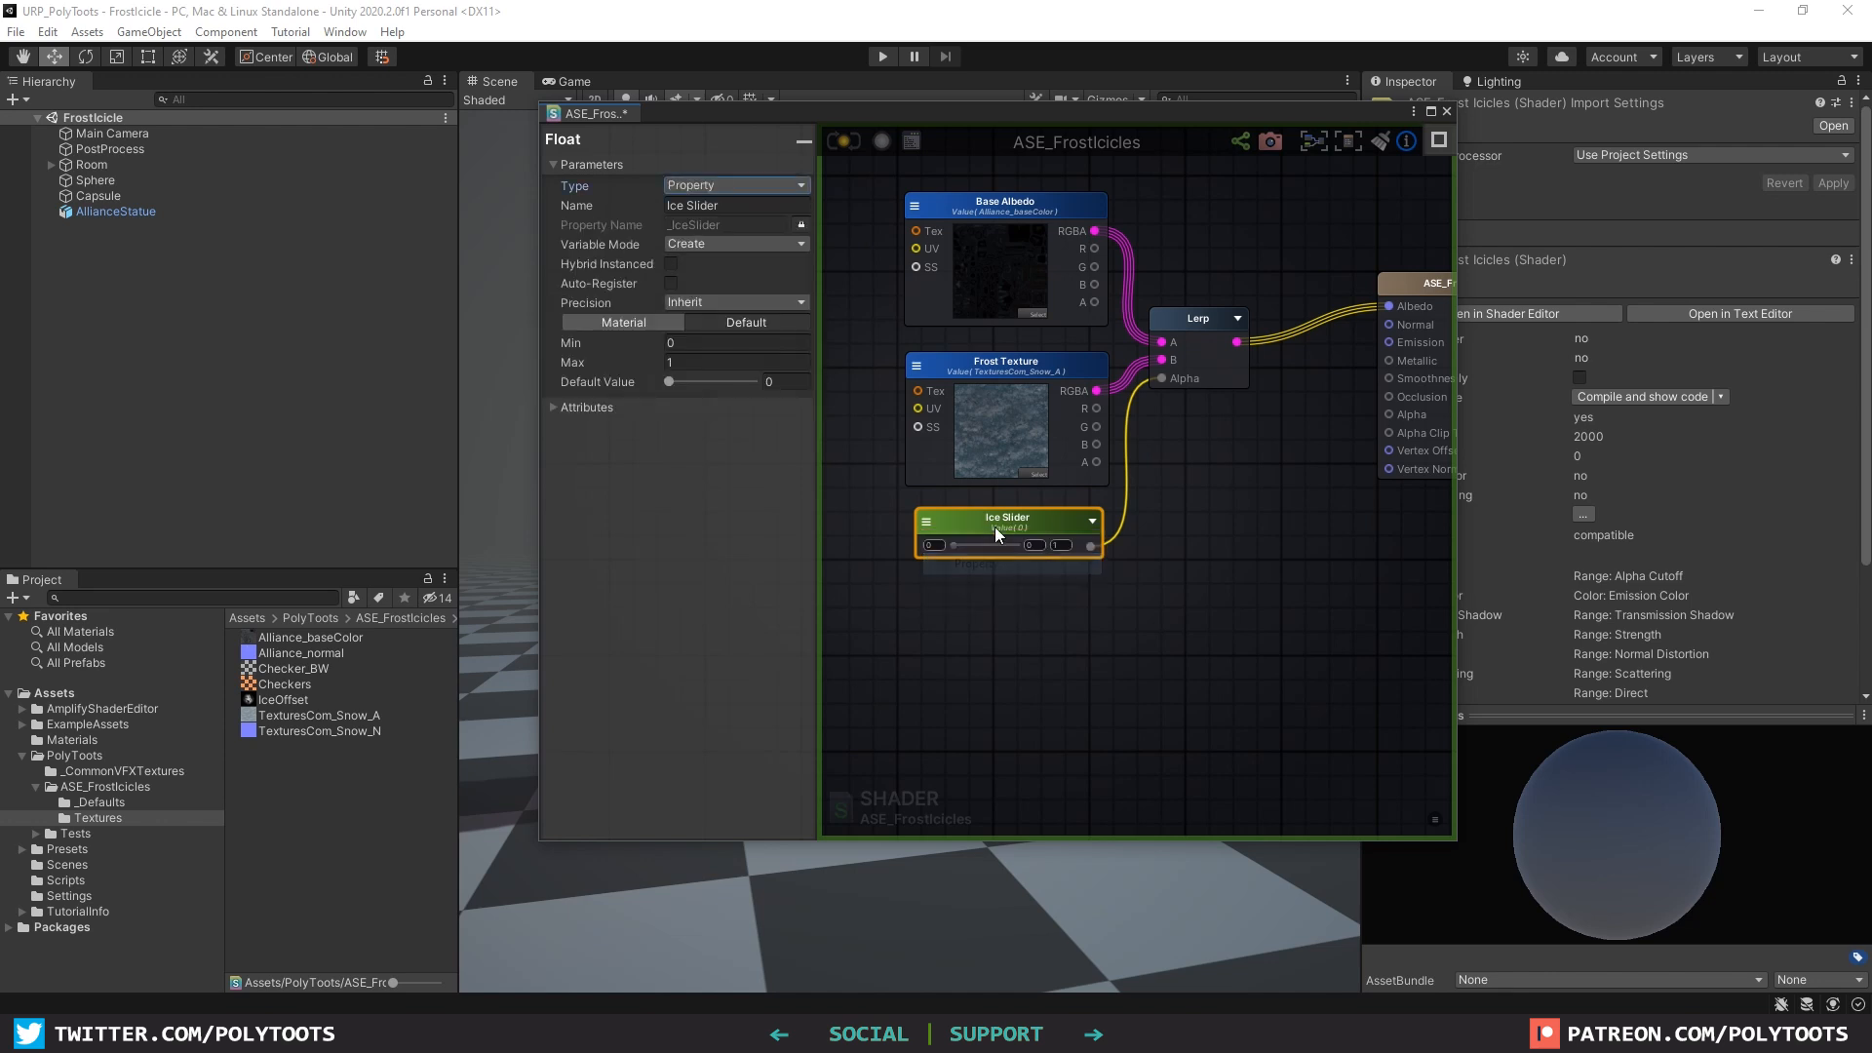
click(1048, 600)
scroll(728, 594, down, 3)
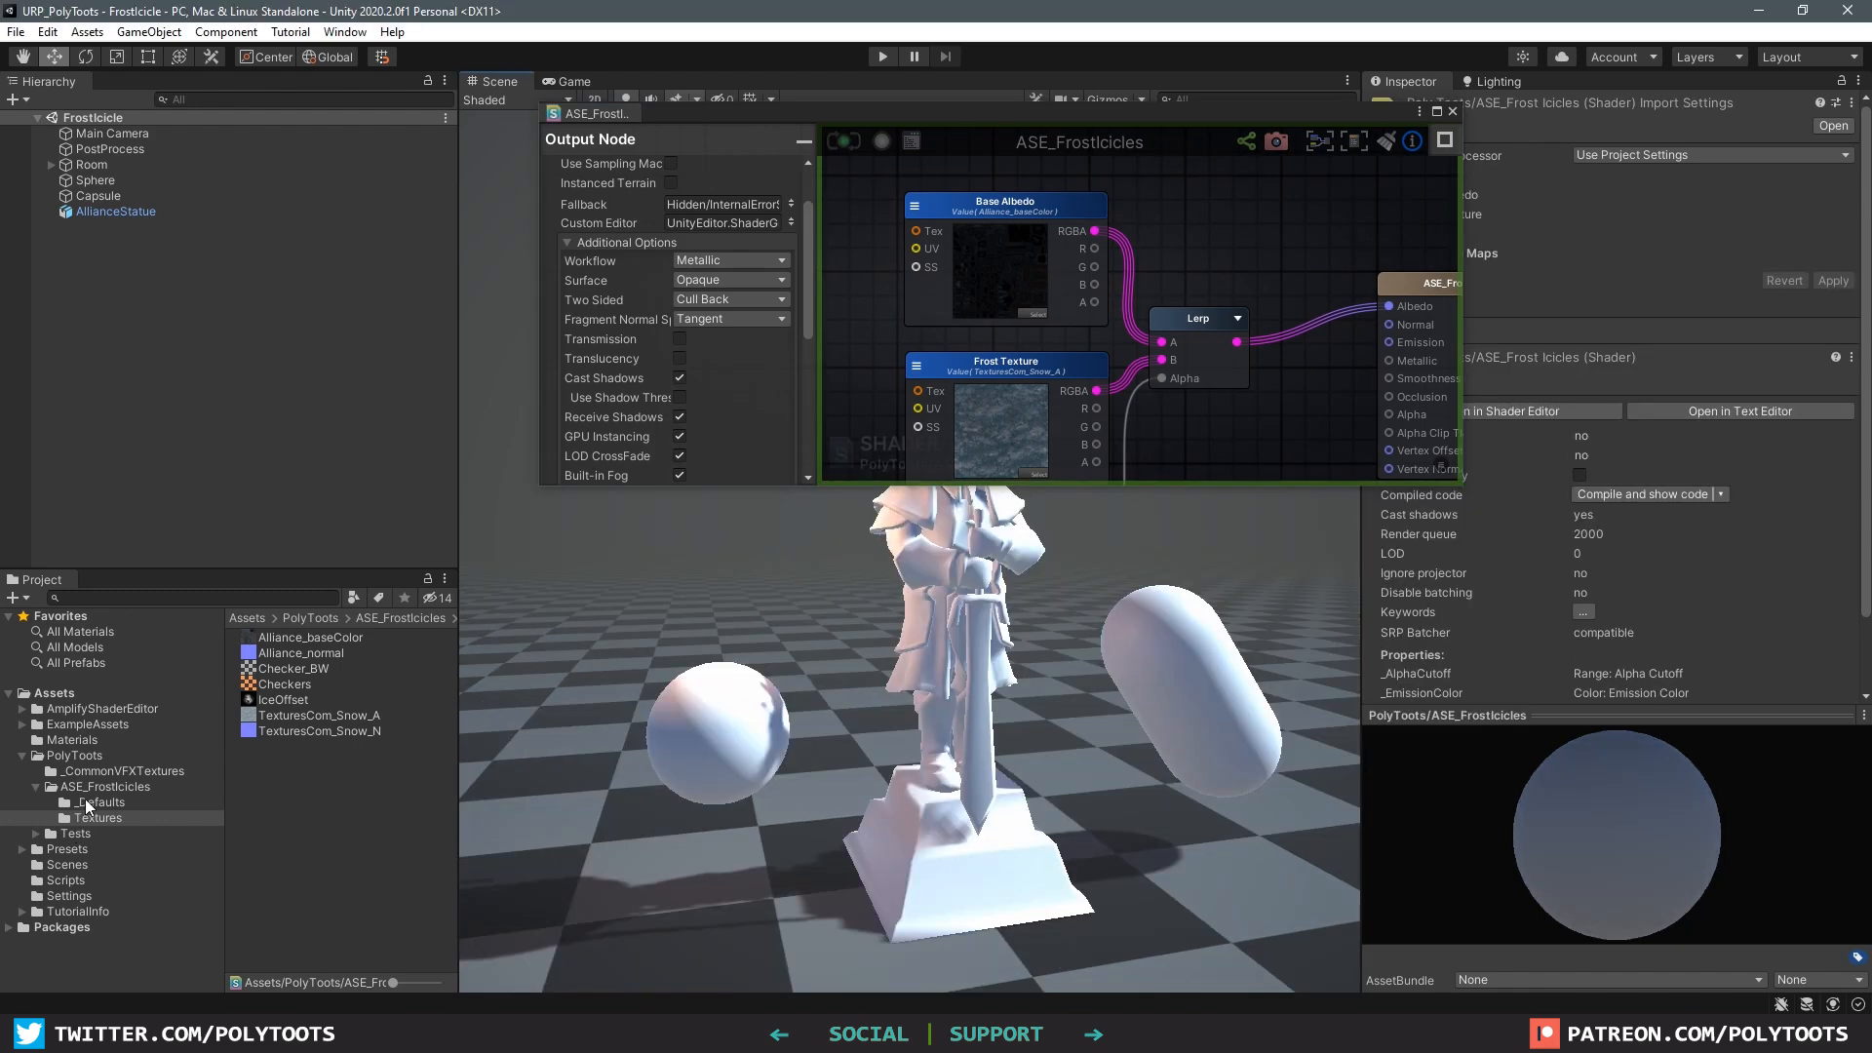
Step: Create a material from the ASE_FrostIcicles shader in the ASE_FrostIcicles folder, keeping the default name
click(97, 790)
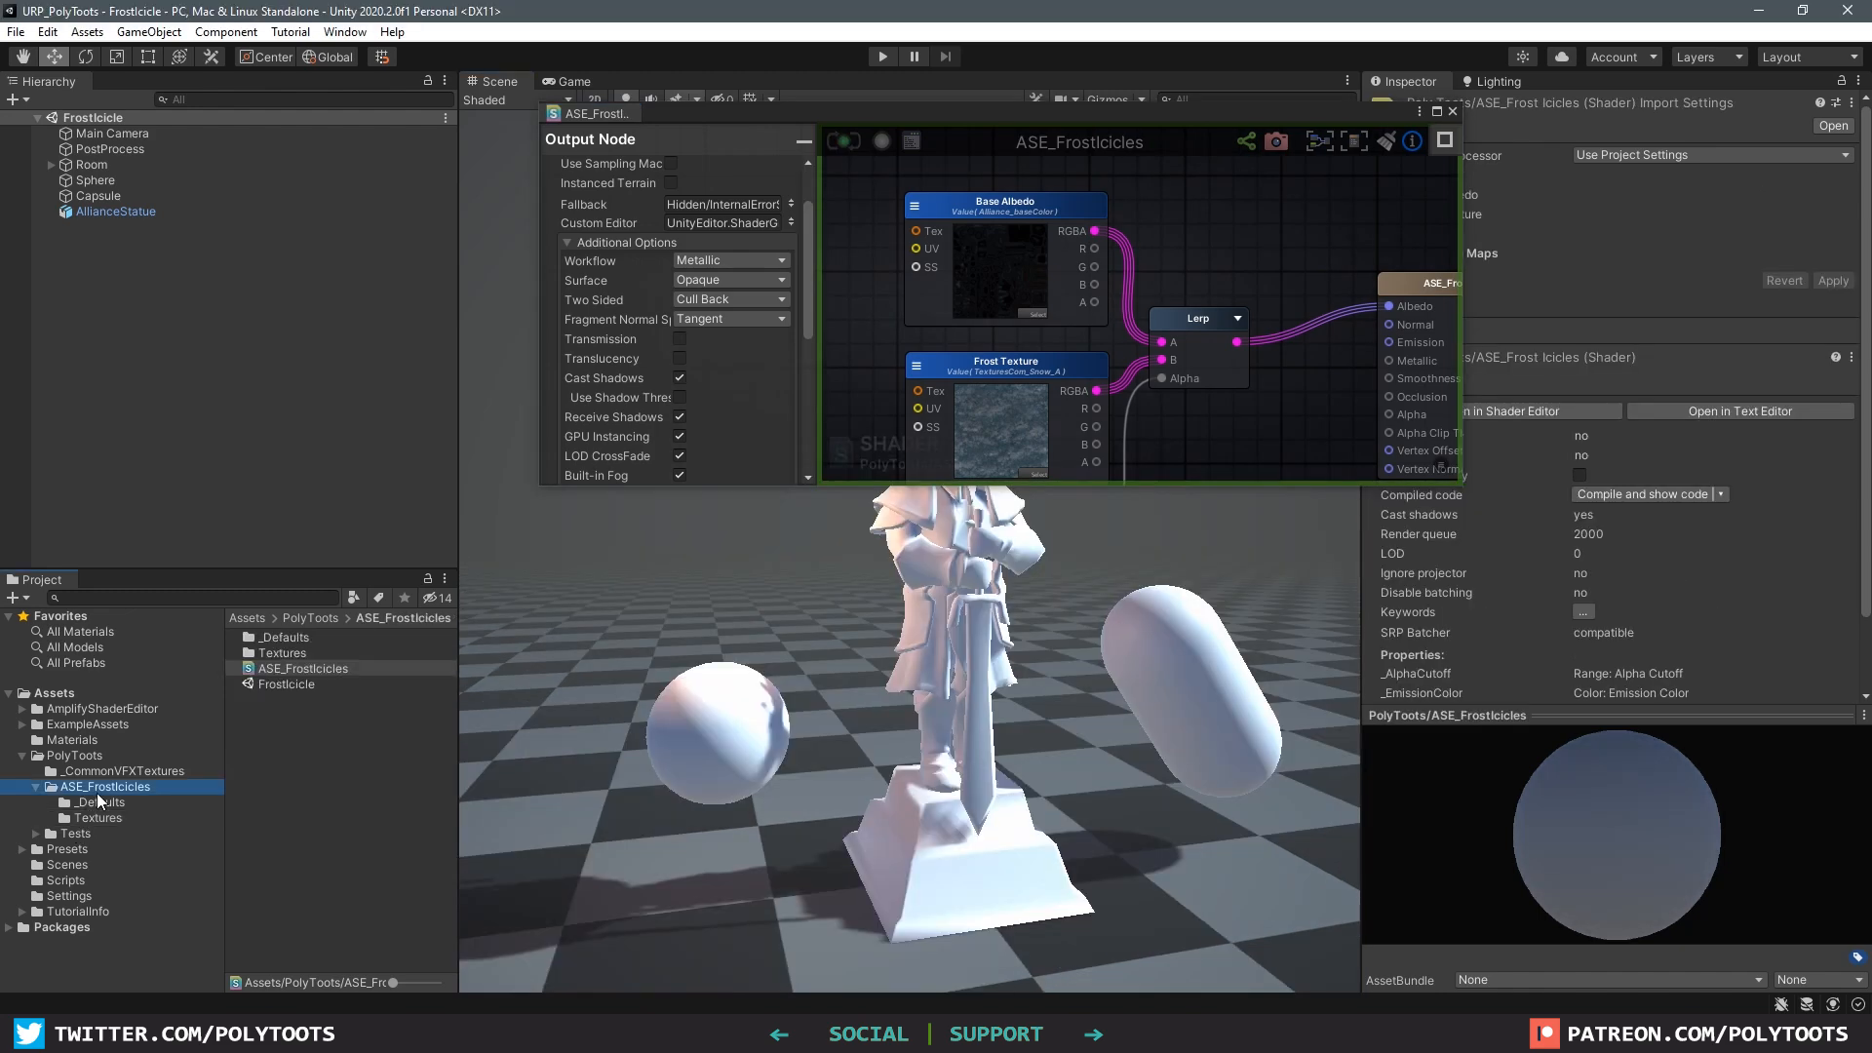
right_click(279, 667)
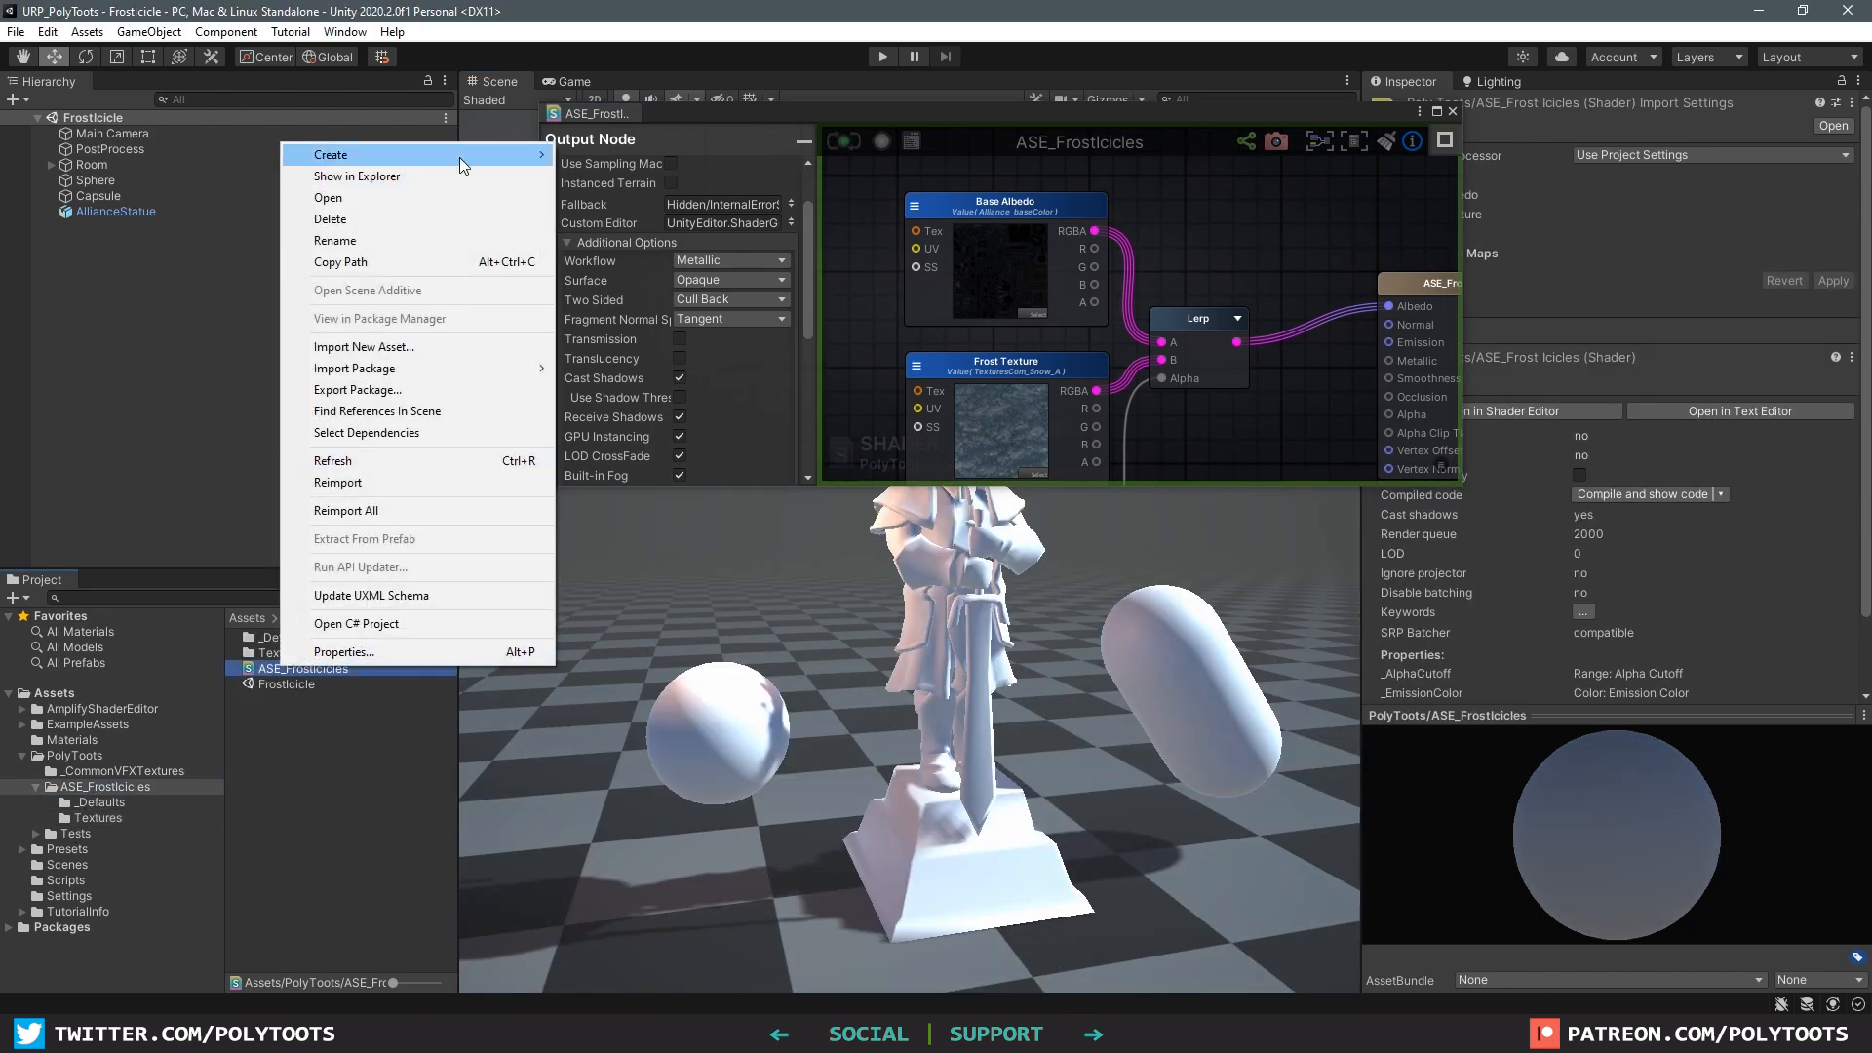
mouse_move(462, 156)
click(616, 573)
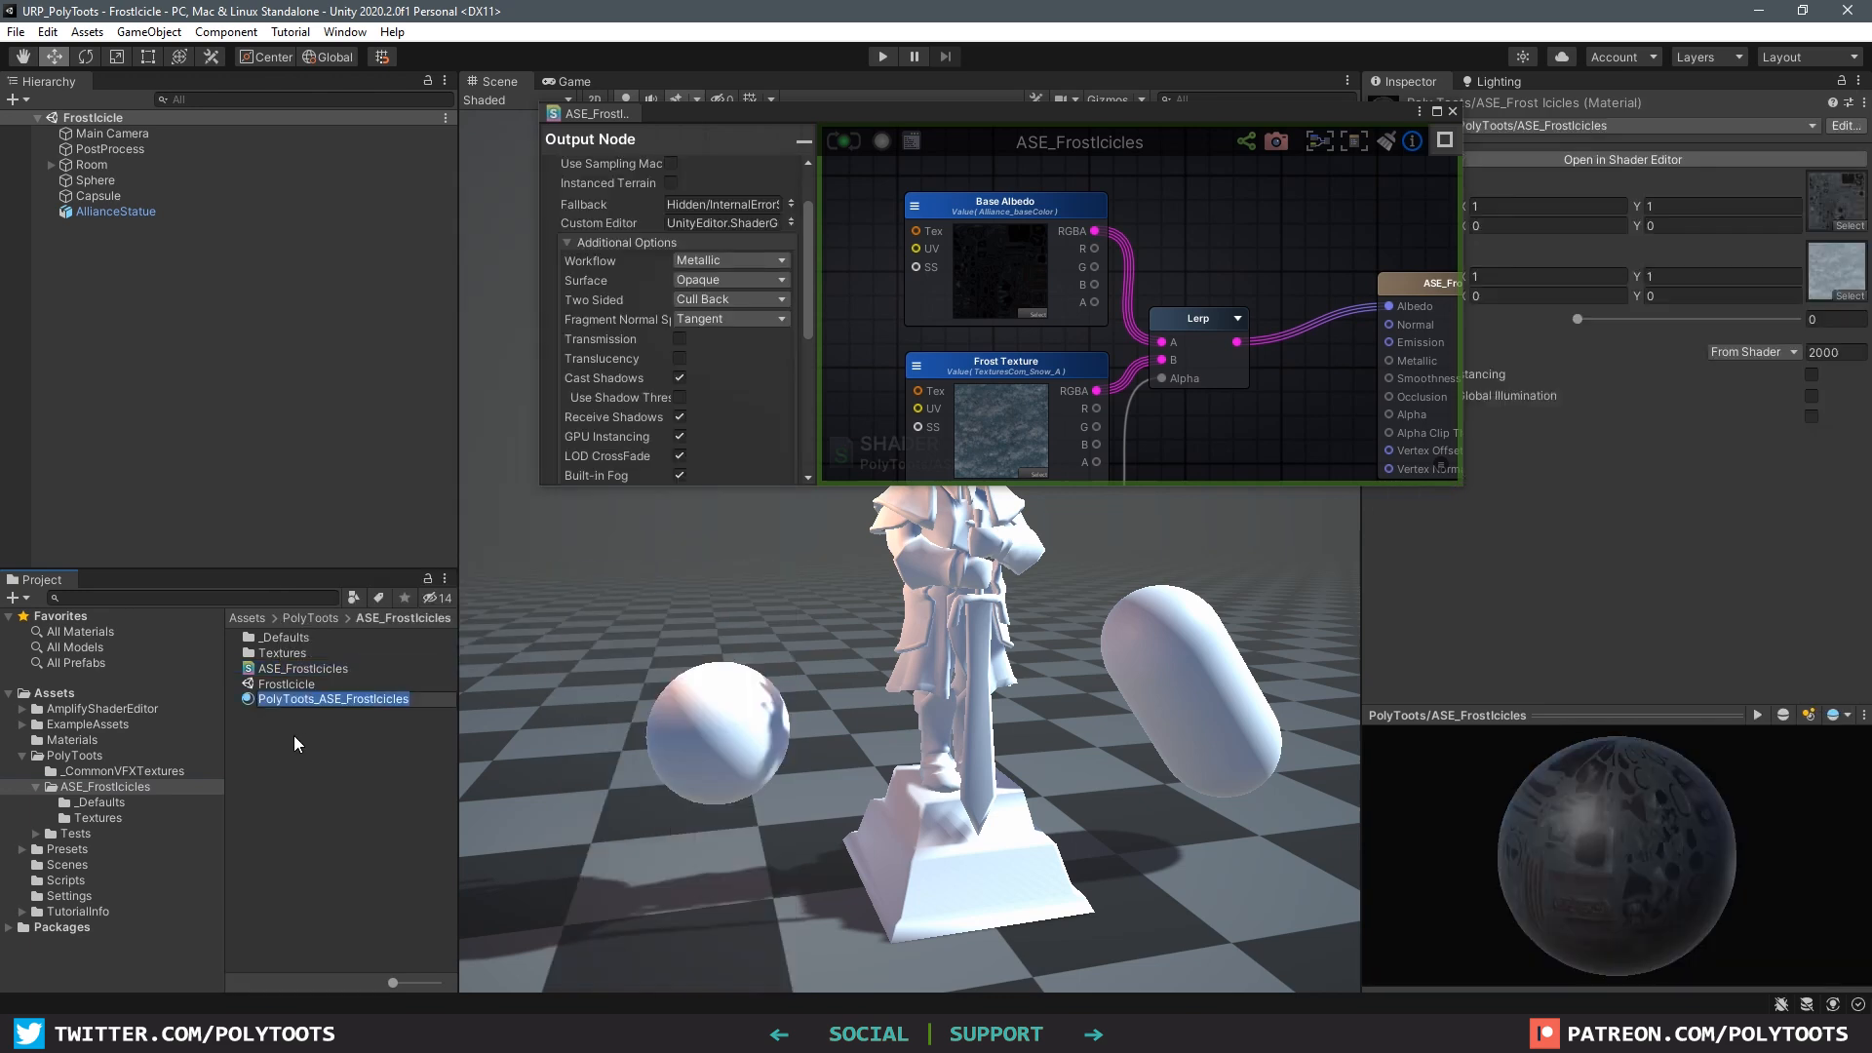
key(Return)
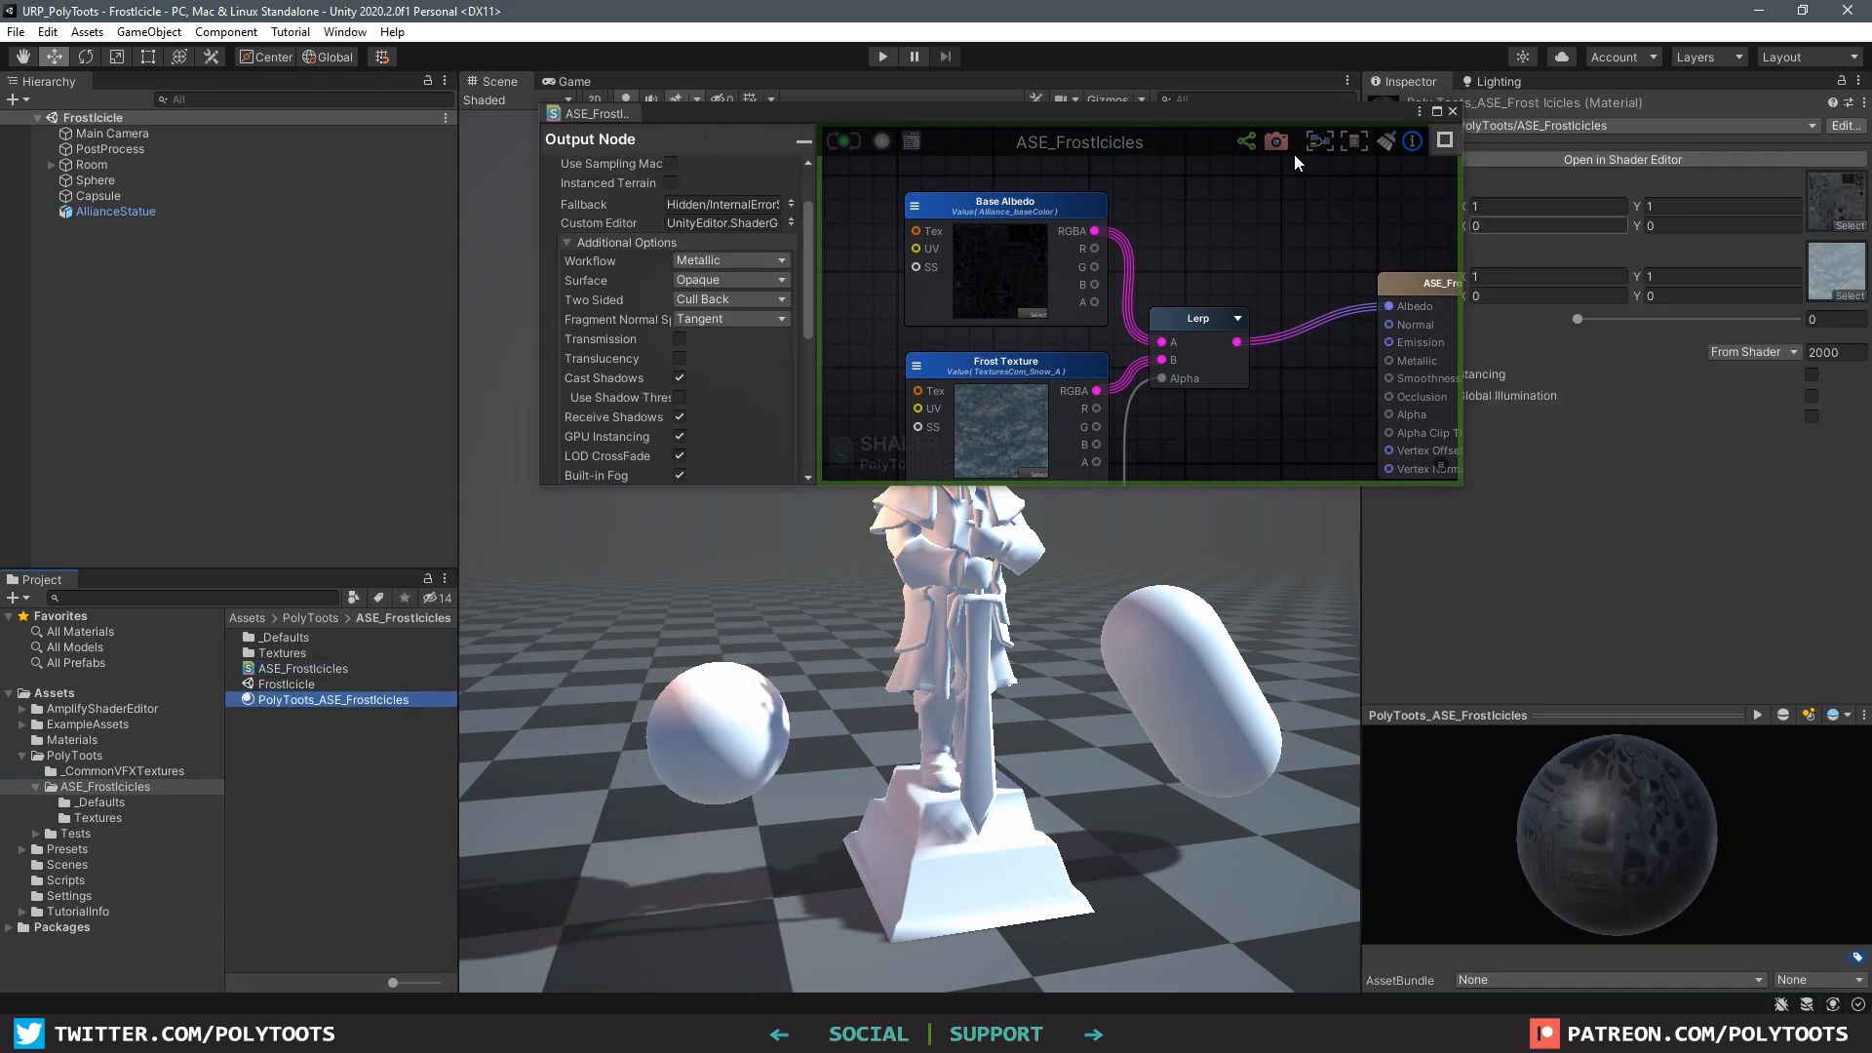
Step: Apply the PolyToots_ASE_FrostIcicles material to the statue, sphere and capsule in the scene
drag(732, 113, 619, 103)
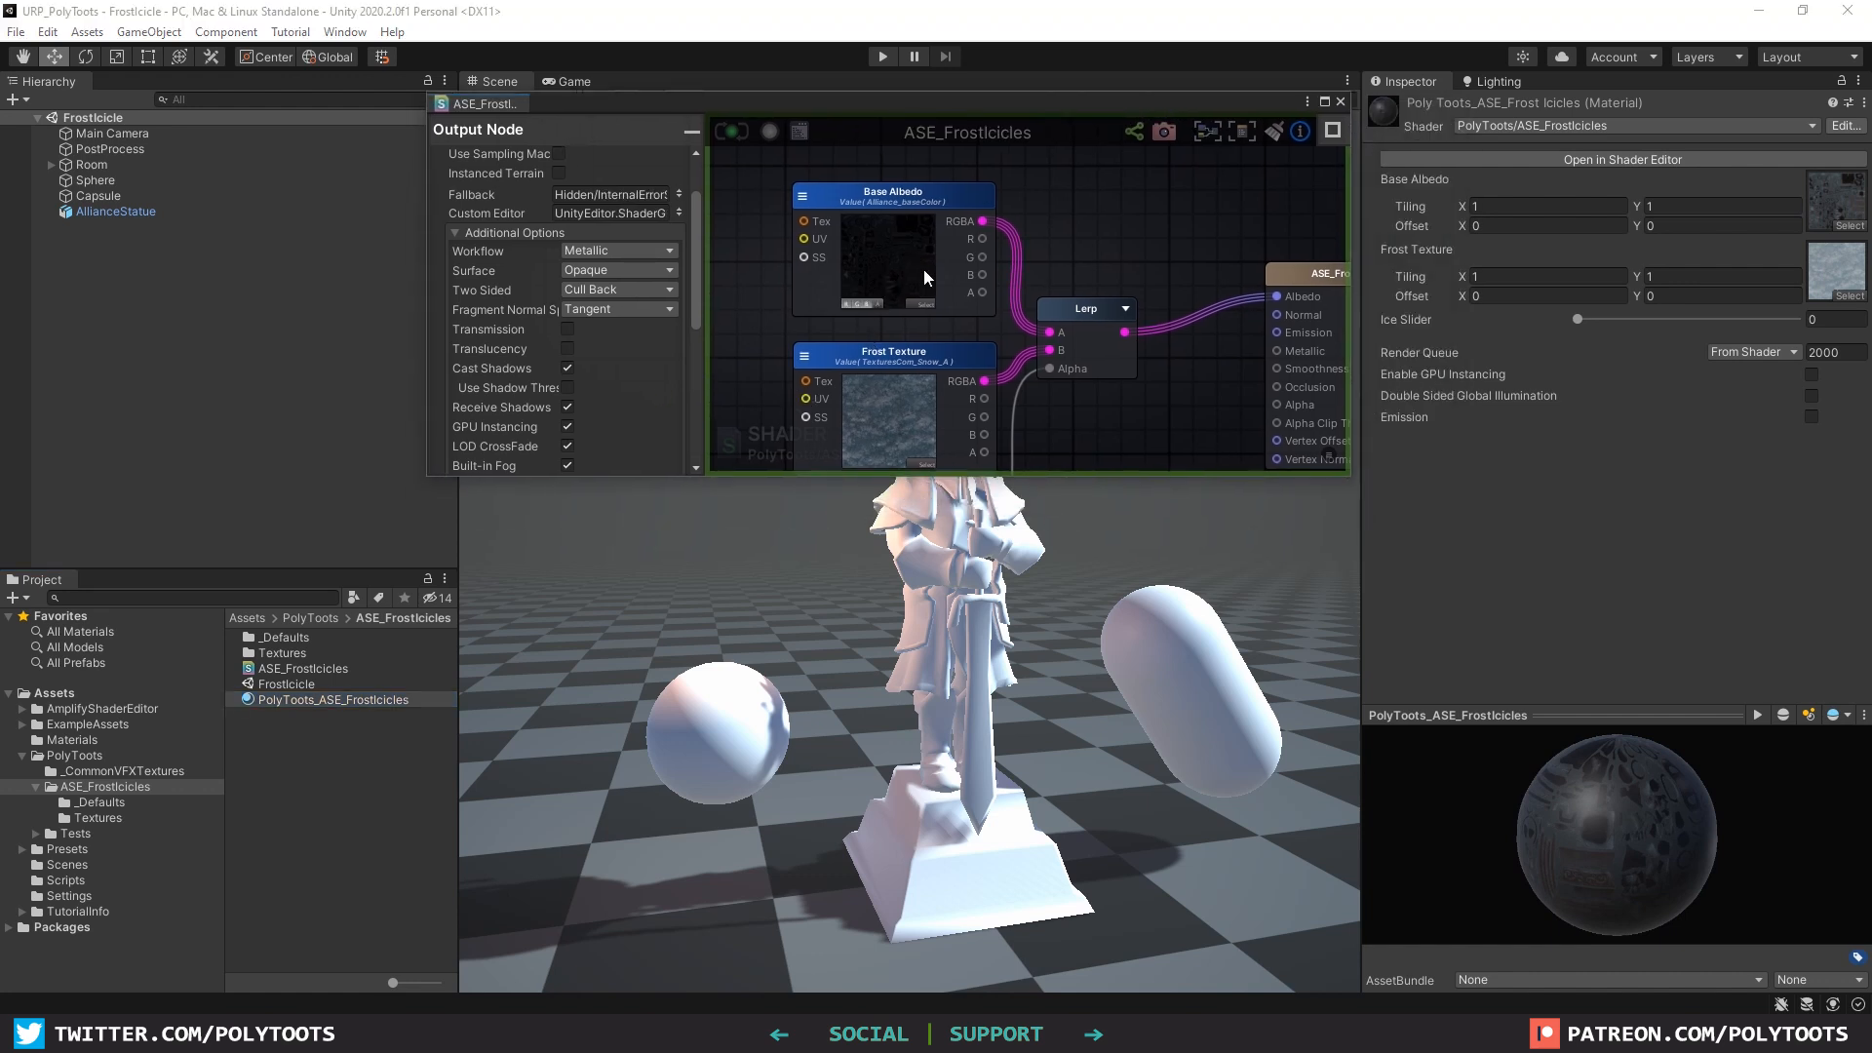
click(918, 193)
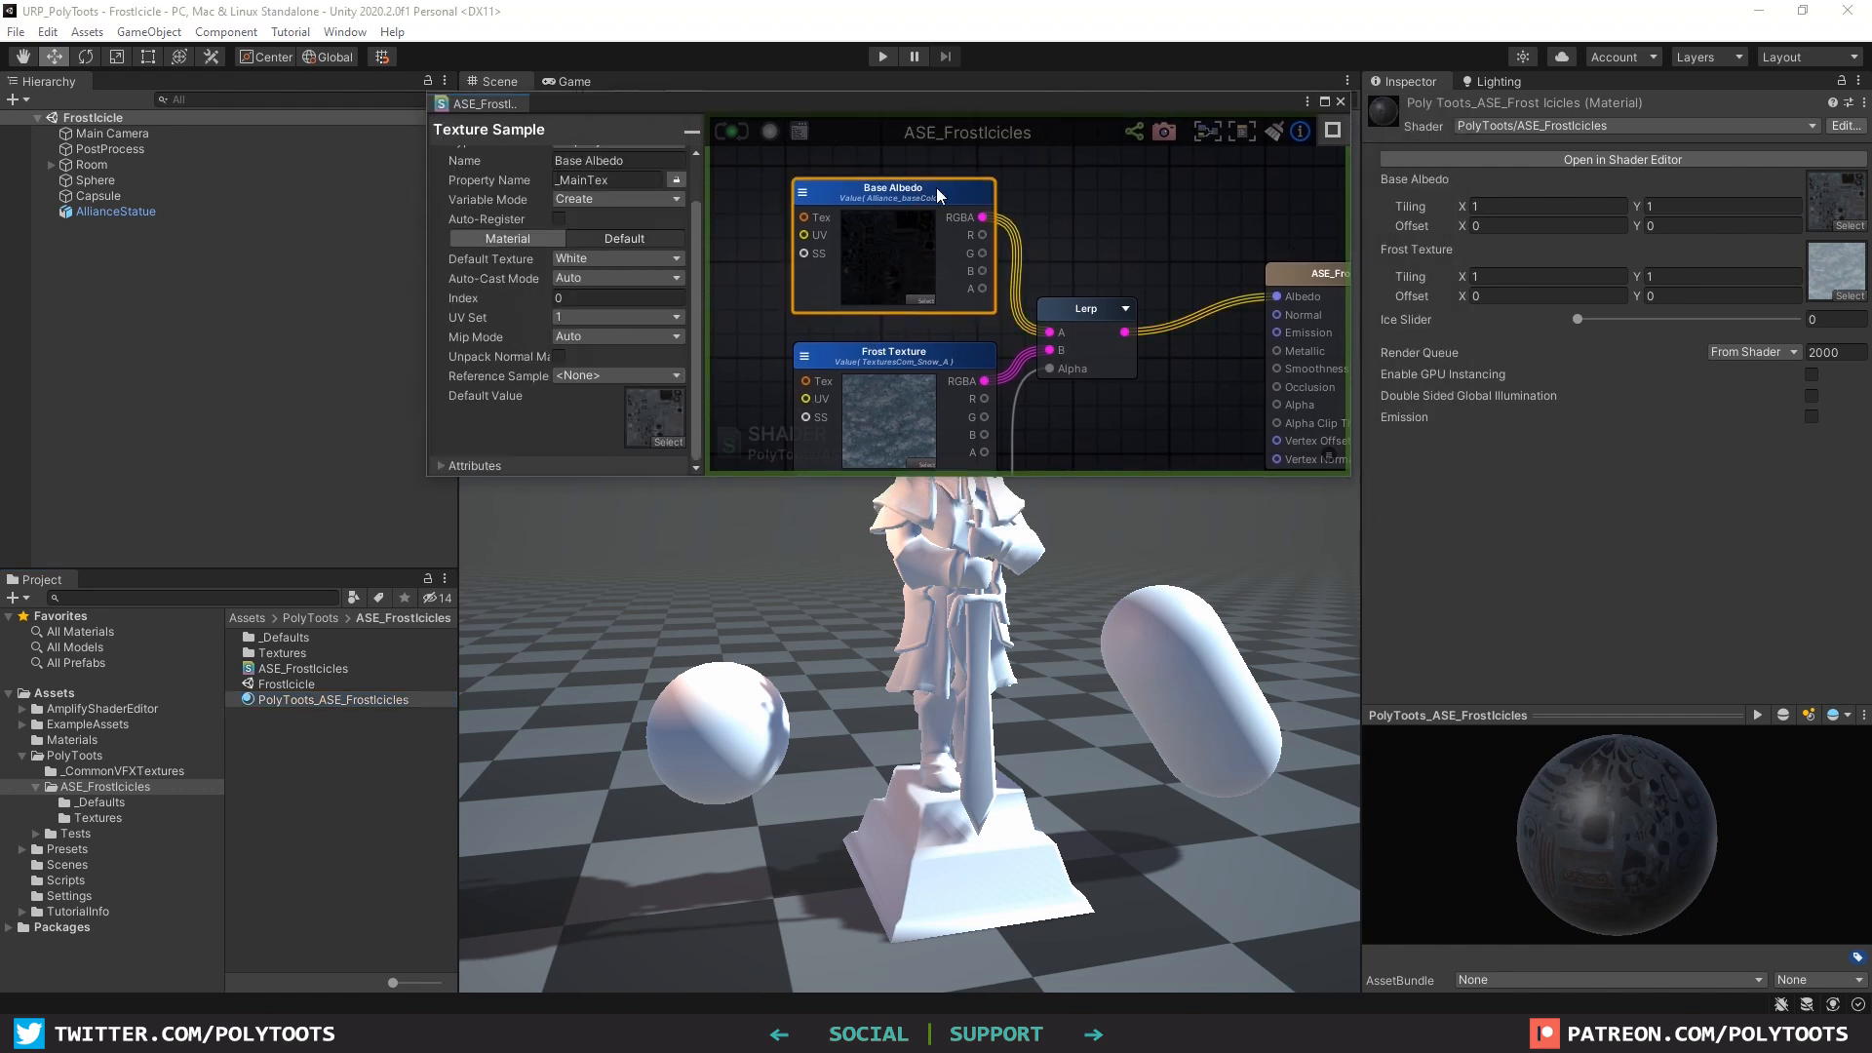
click(1087, 201)
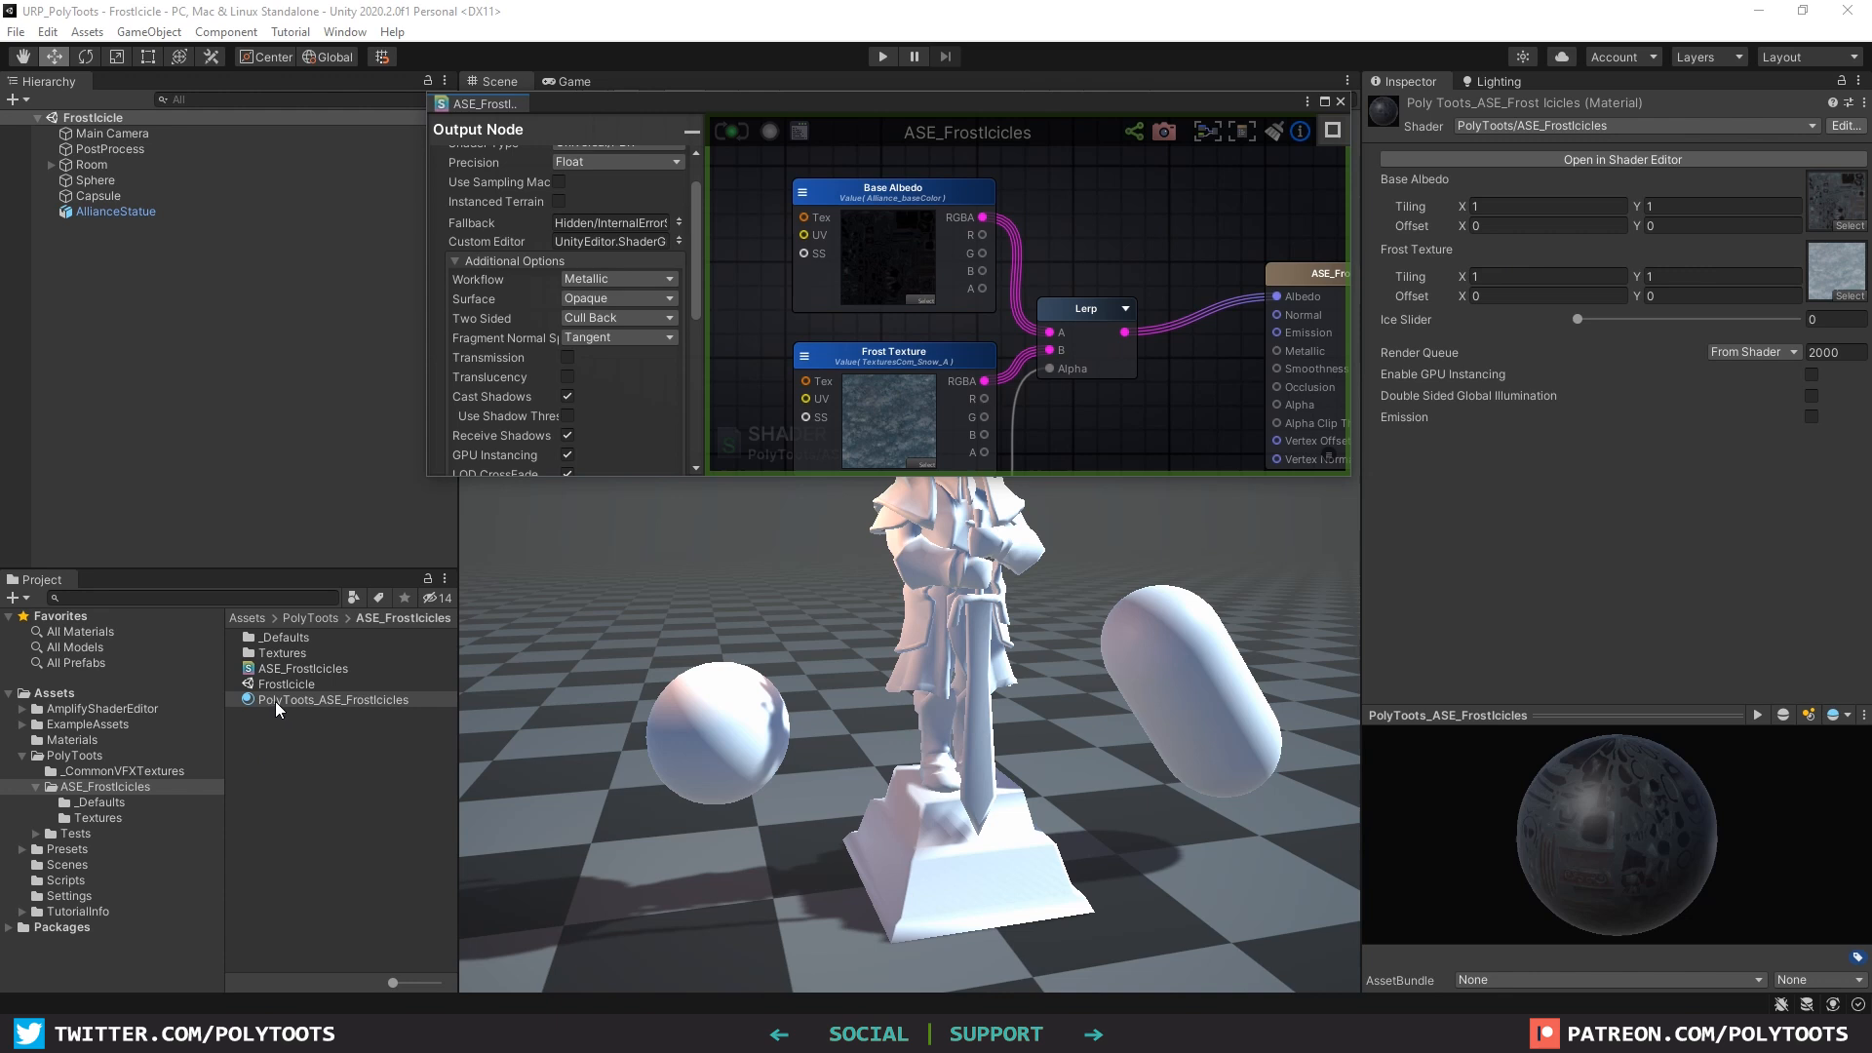
mouse_move(275, 700)
mouse_down()
mouse_move(729, 733)
mouse_move(583, 724)
mouse_move(963, 592)
mouse_move(885, 616)
mouse_up()
drag(308, 699, 1180, 695)
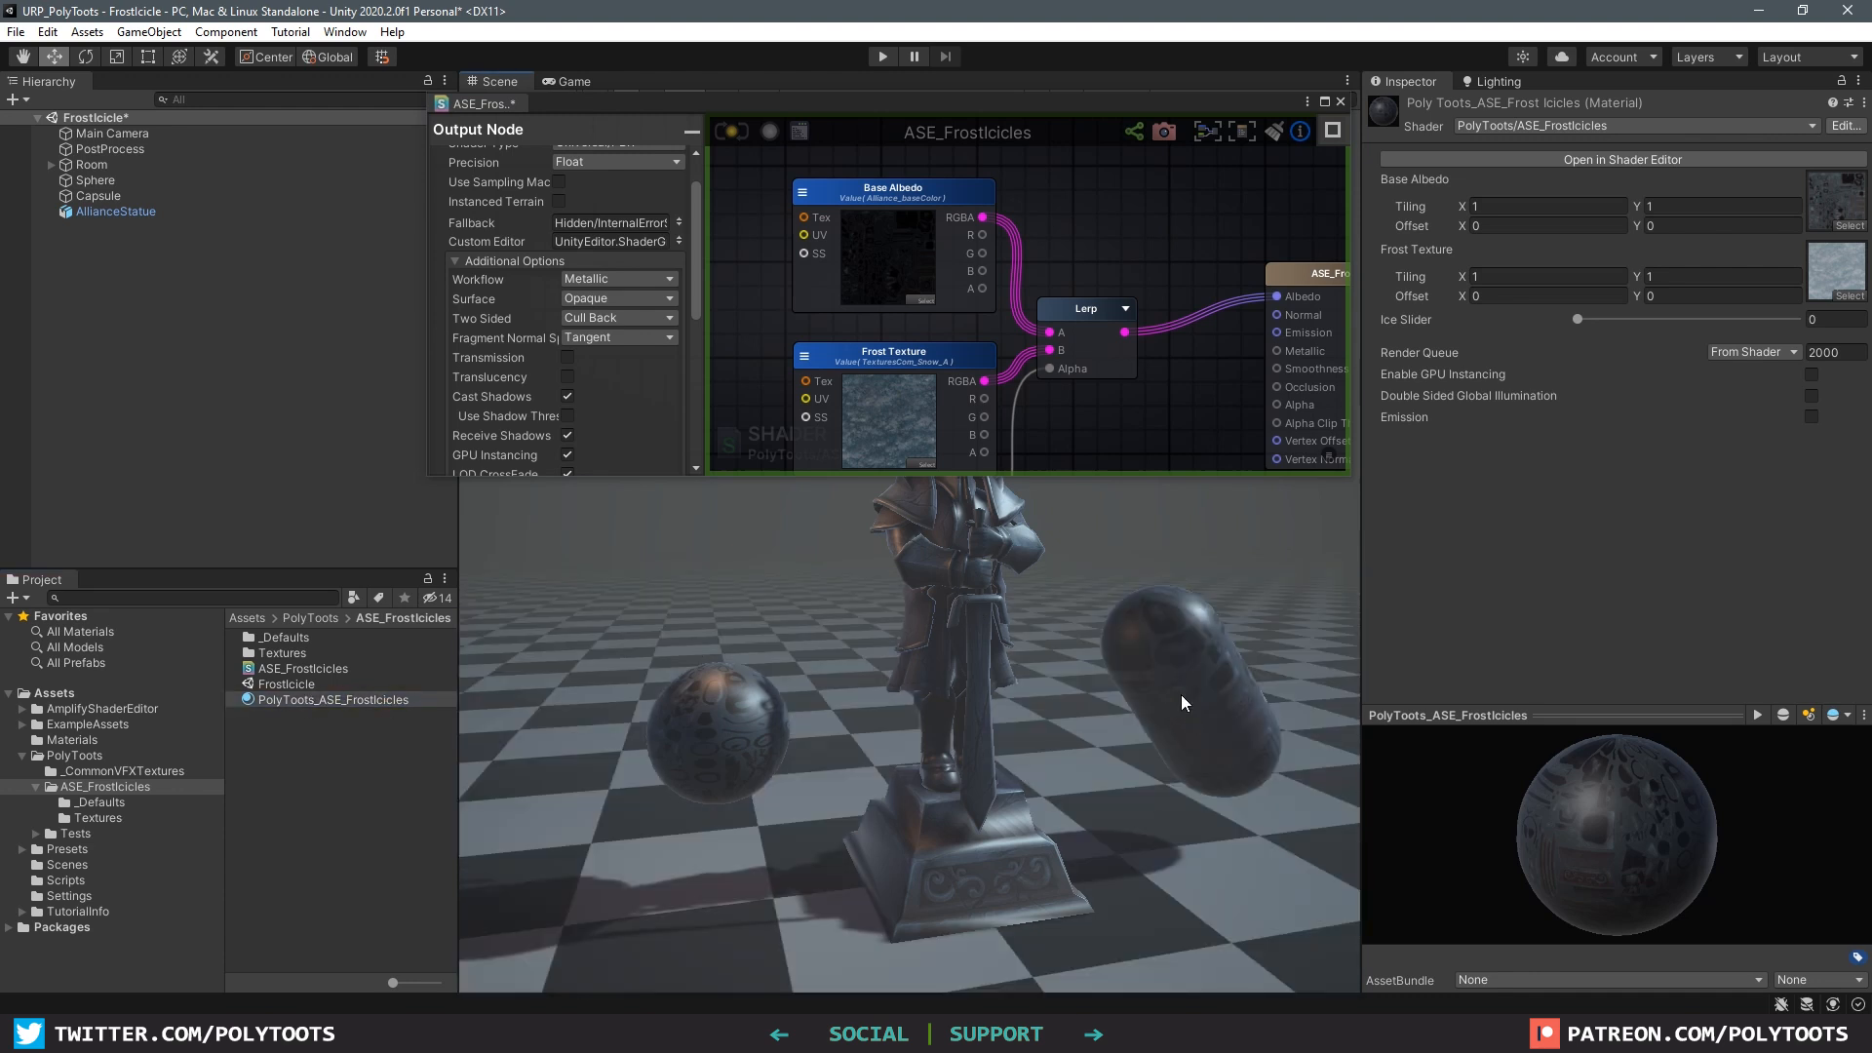
Step: Set the material's Ice Slider to 1 and inspect the frosted objects from different angles
drag(1575, 319, 1799, 319)
mouse_move(1014, 624)
alt+mouse_down()
mouse_move(1001, 643)
mouse_move(1033, 624)
alt+mouse_up()
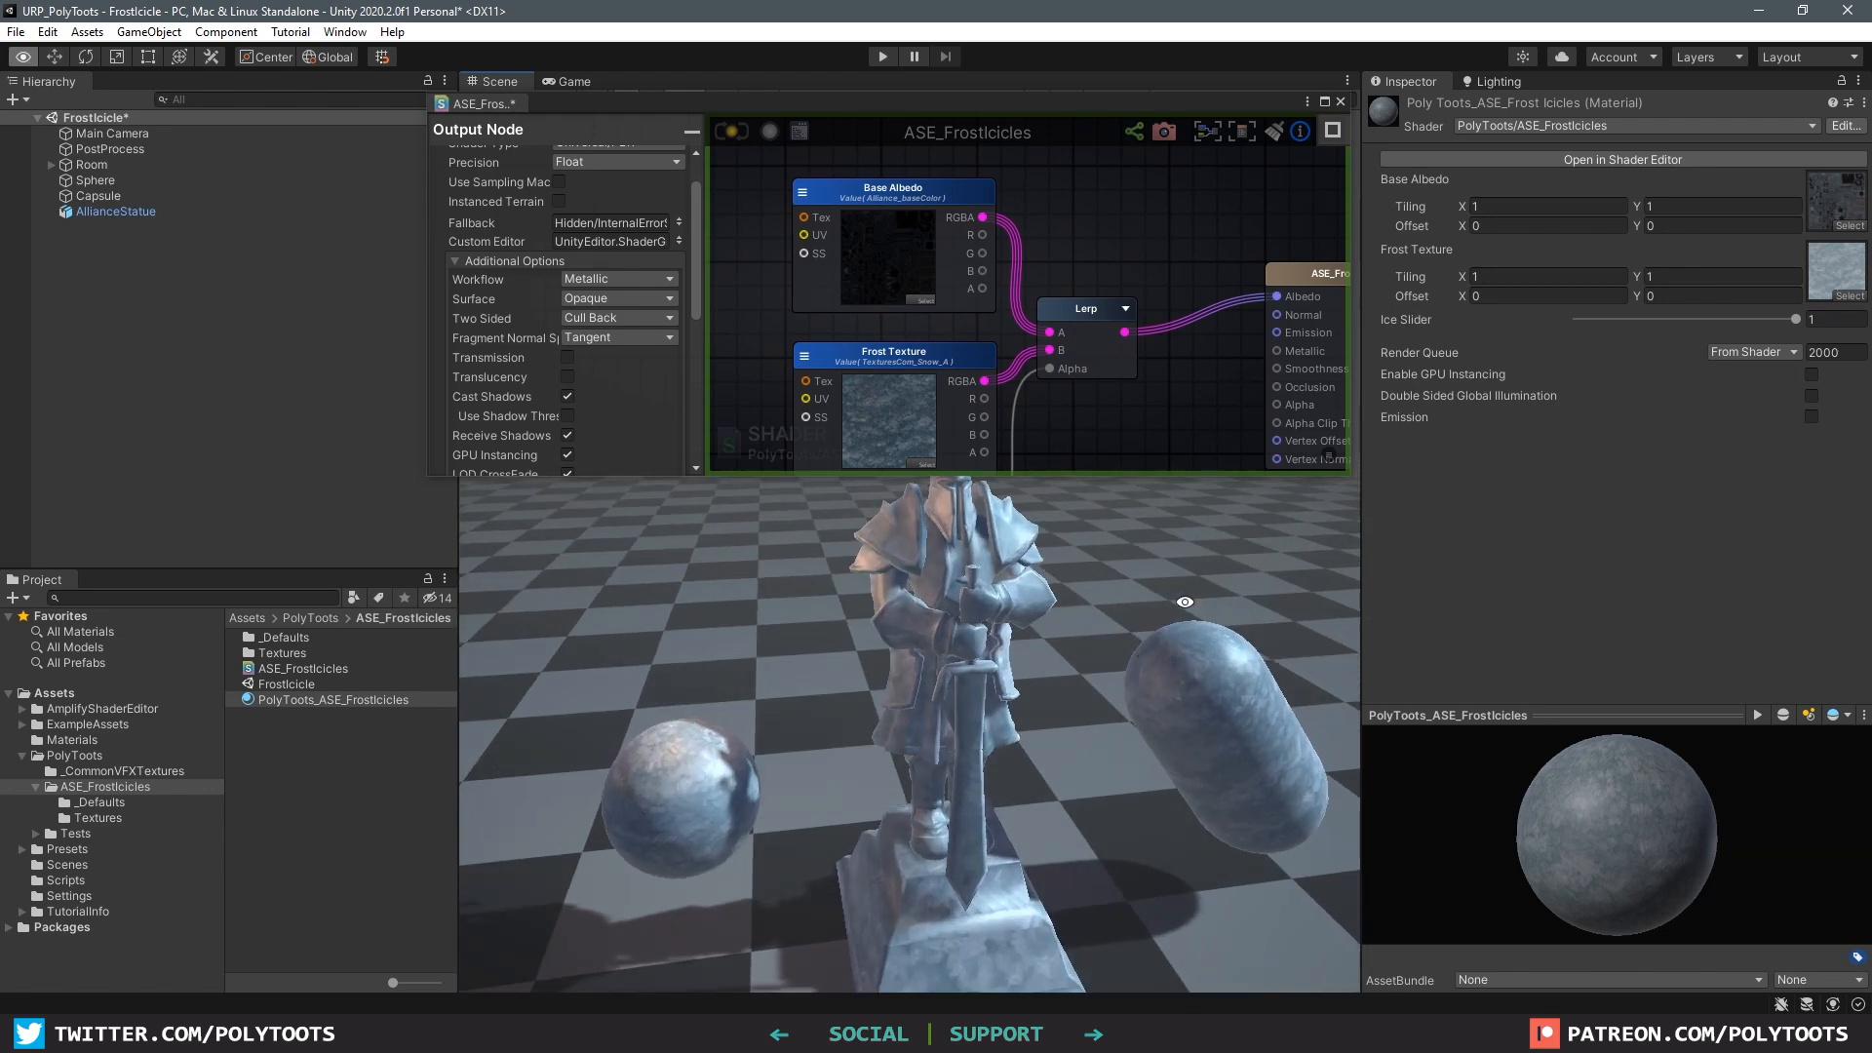
mouse_move(1799, 318)
mouse_down()
mouse_move(1467, 337)
mouse_move(1801, 319)
mouse_up()
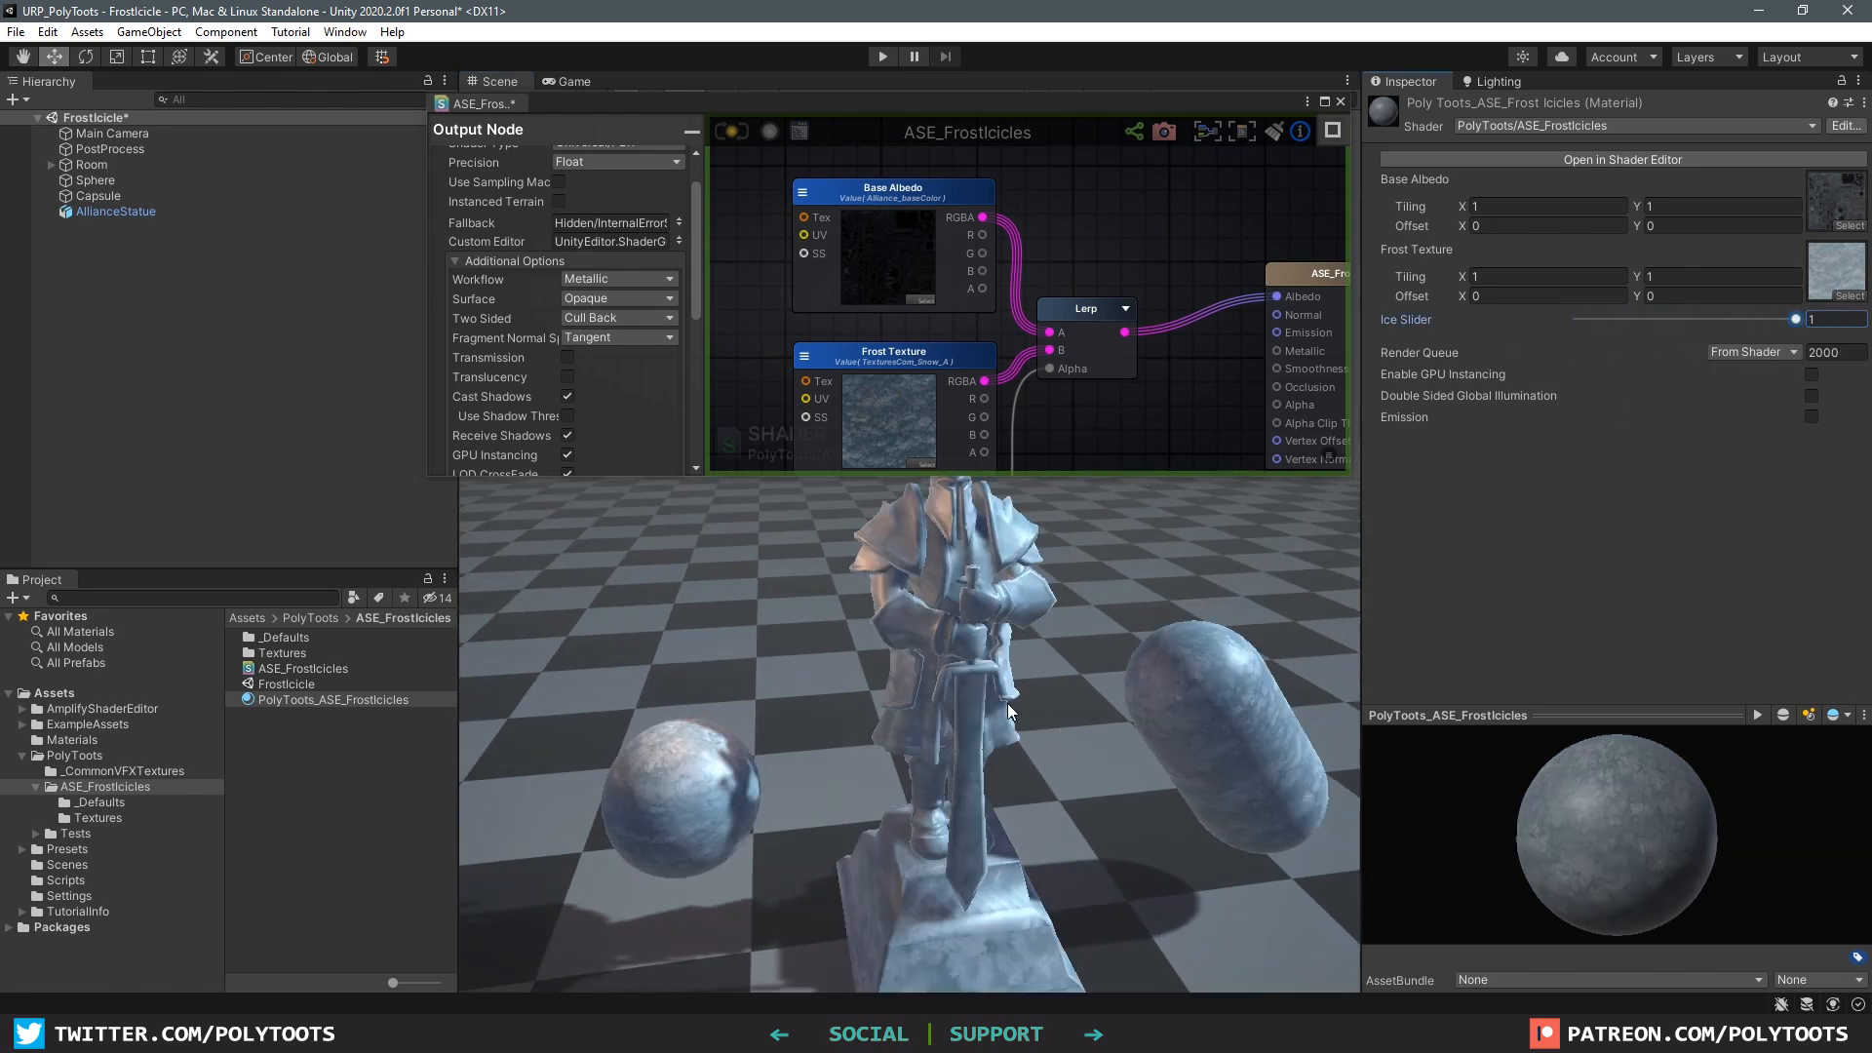
alt+drag(1014, 683, 1031, 720)
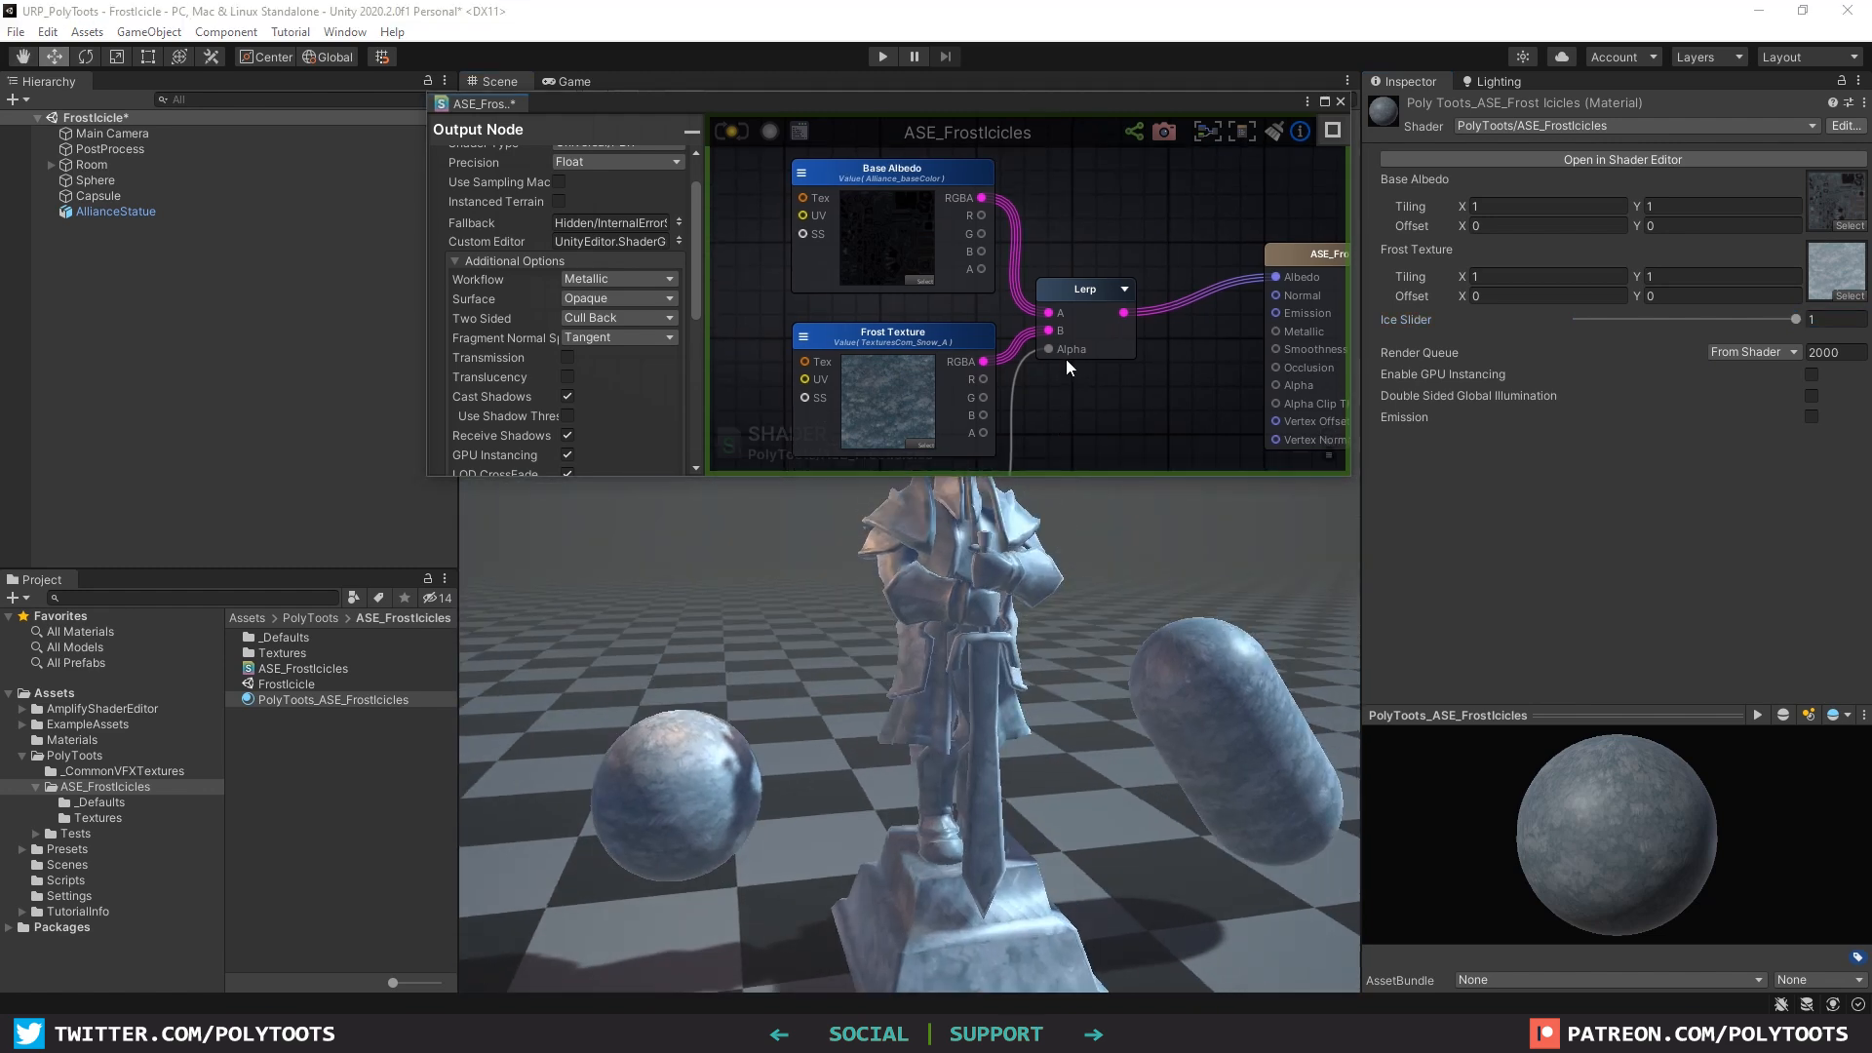
Step: Maximize the shader editor, disconnect the Lerp from the output node and move the four source nodes away from it
scroll(1066, 359, down, 5)
click(1325, 102)
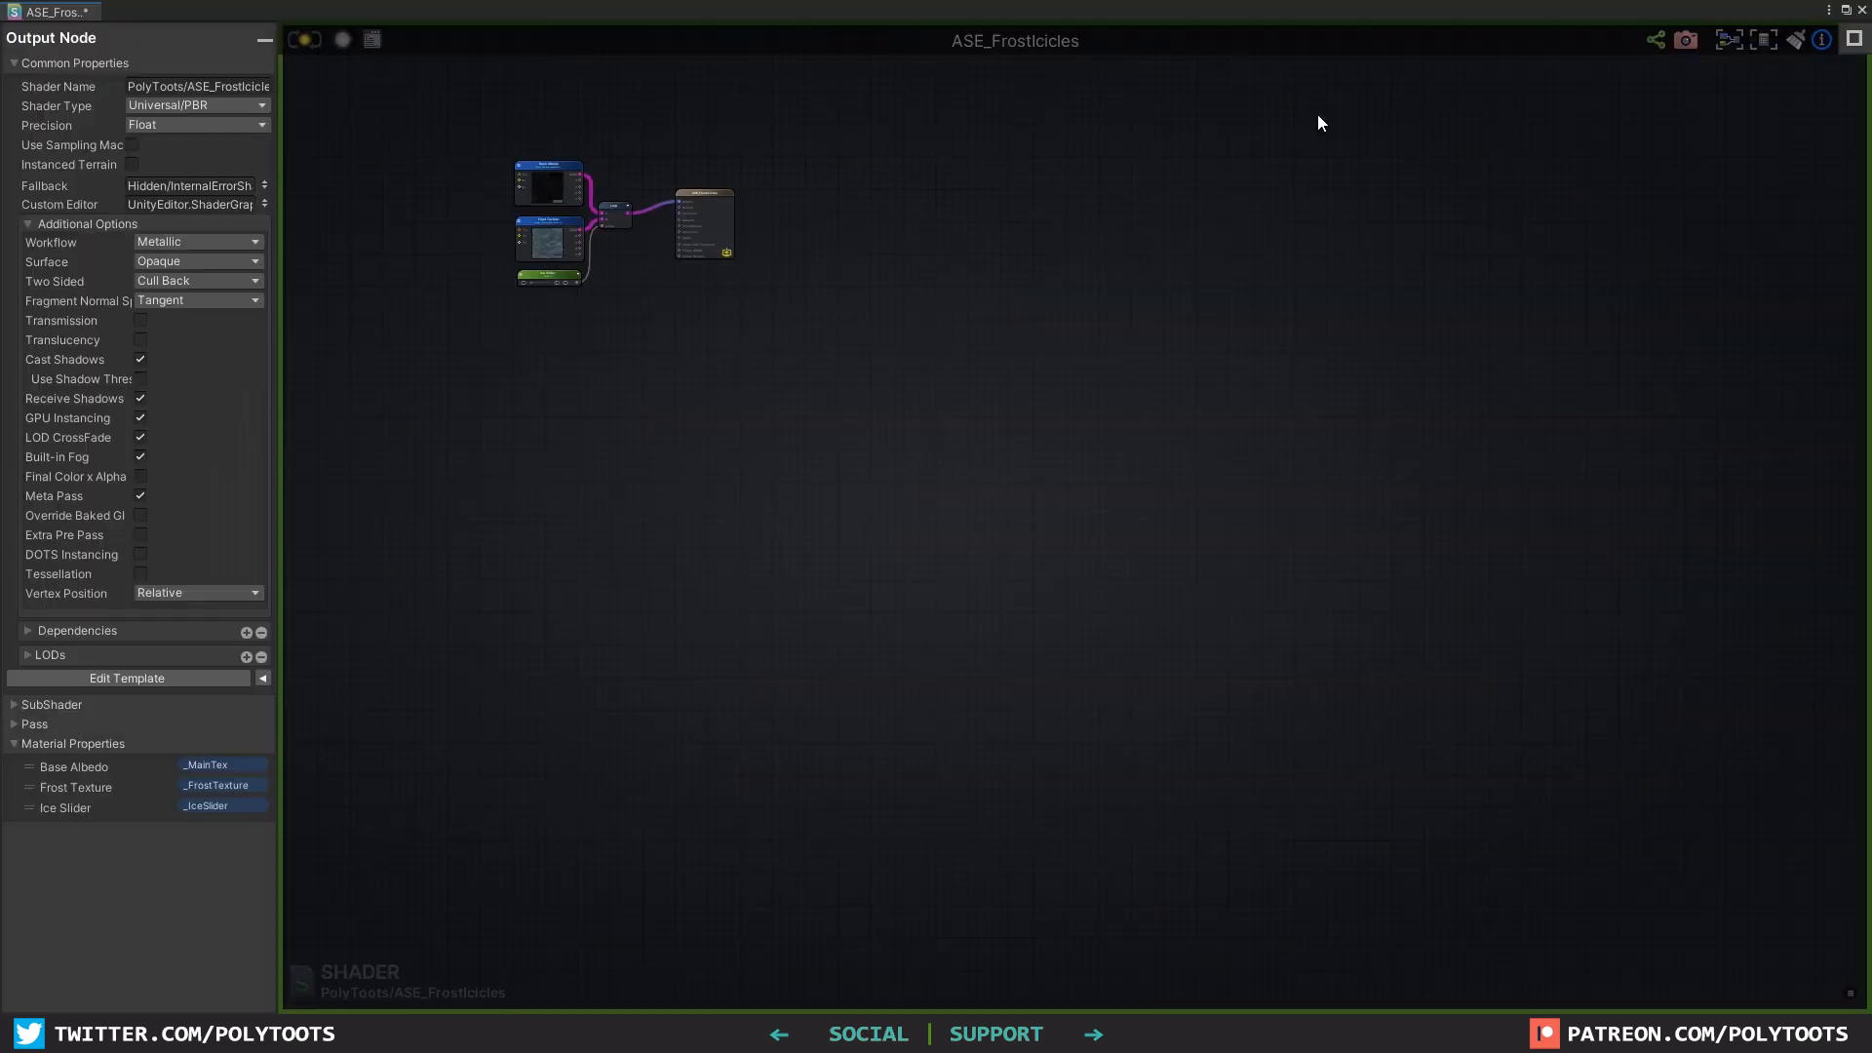
scroll(975, 390, up, 5)
scroll(957, 349, up, 3)
alt+click(1027, 305)
middle_drag(877, 327, 1134, 355)
scroll(1136, 355, down, 4)
drag(707, 236, 1162, 647)
drag(1106, 373, 899, 322)
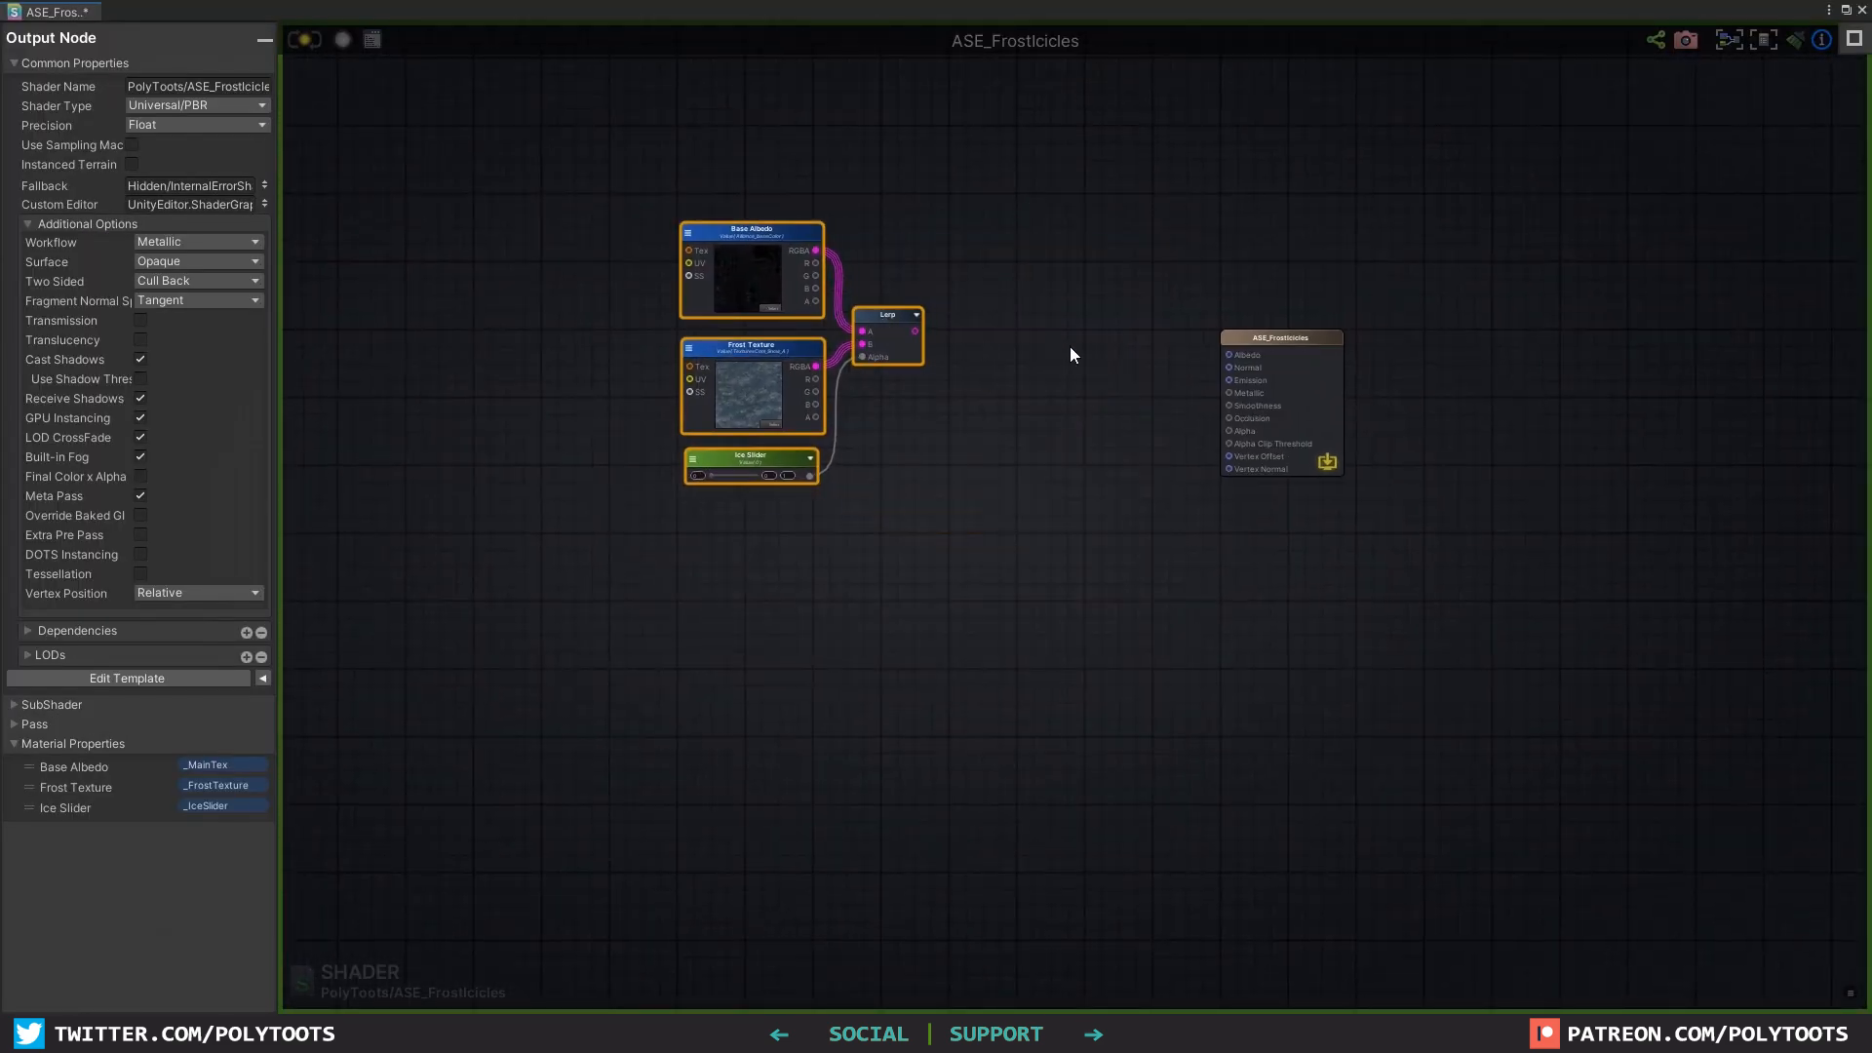
click(1067, 347)
Step: Add a Register Local Var node fed by the Lerp's output and name its variable Albedo
scroll(979, 335, up, 2)
right_click(979, 334)
text(reg)
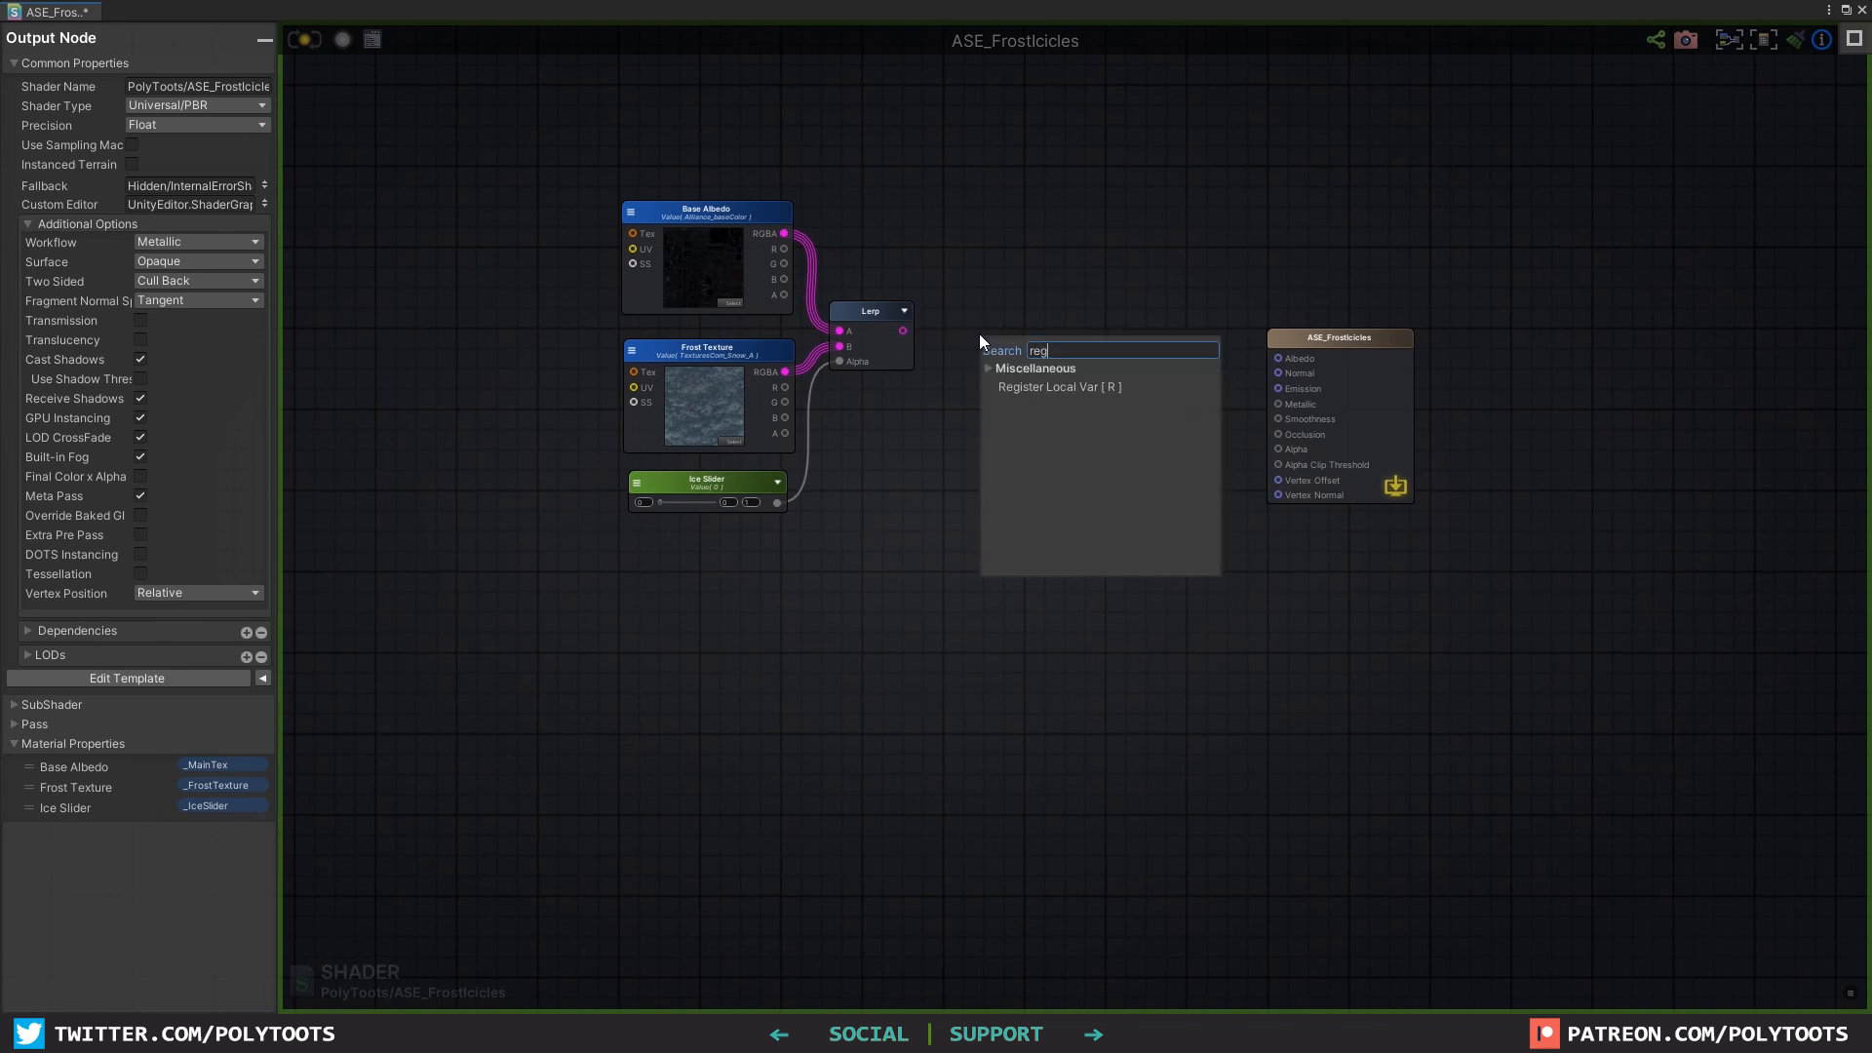
click(1093, 387)
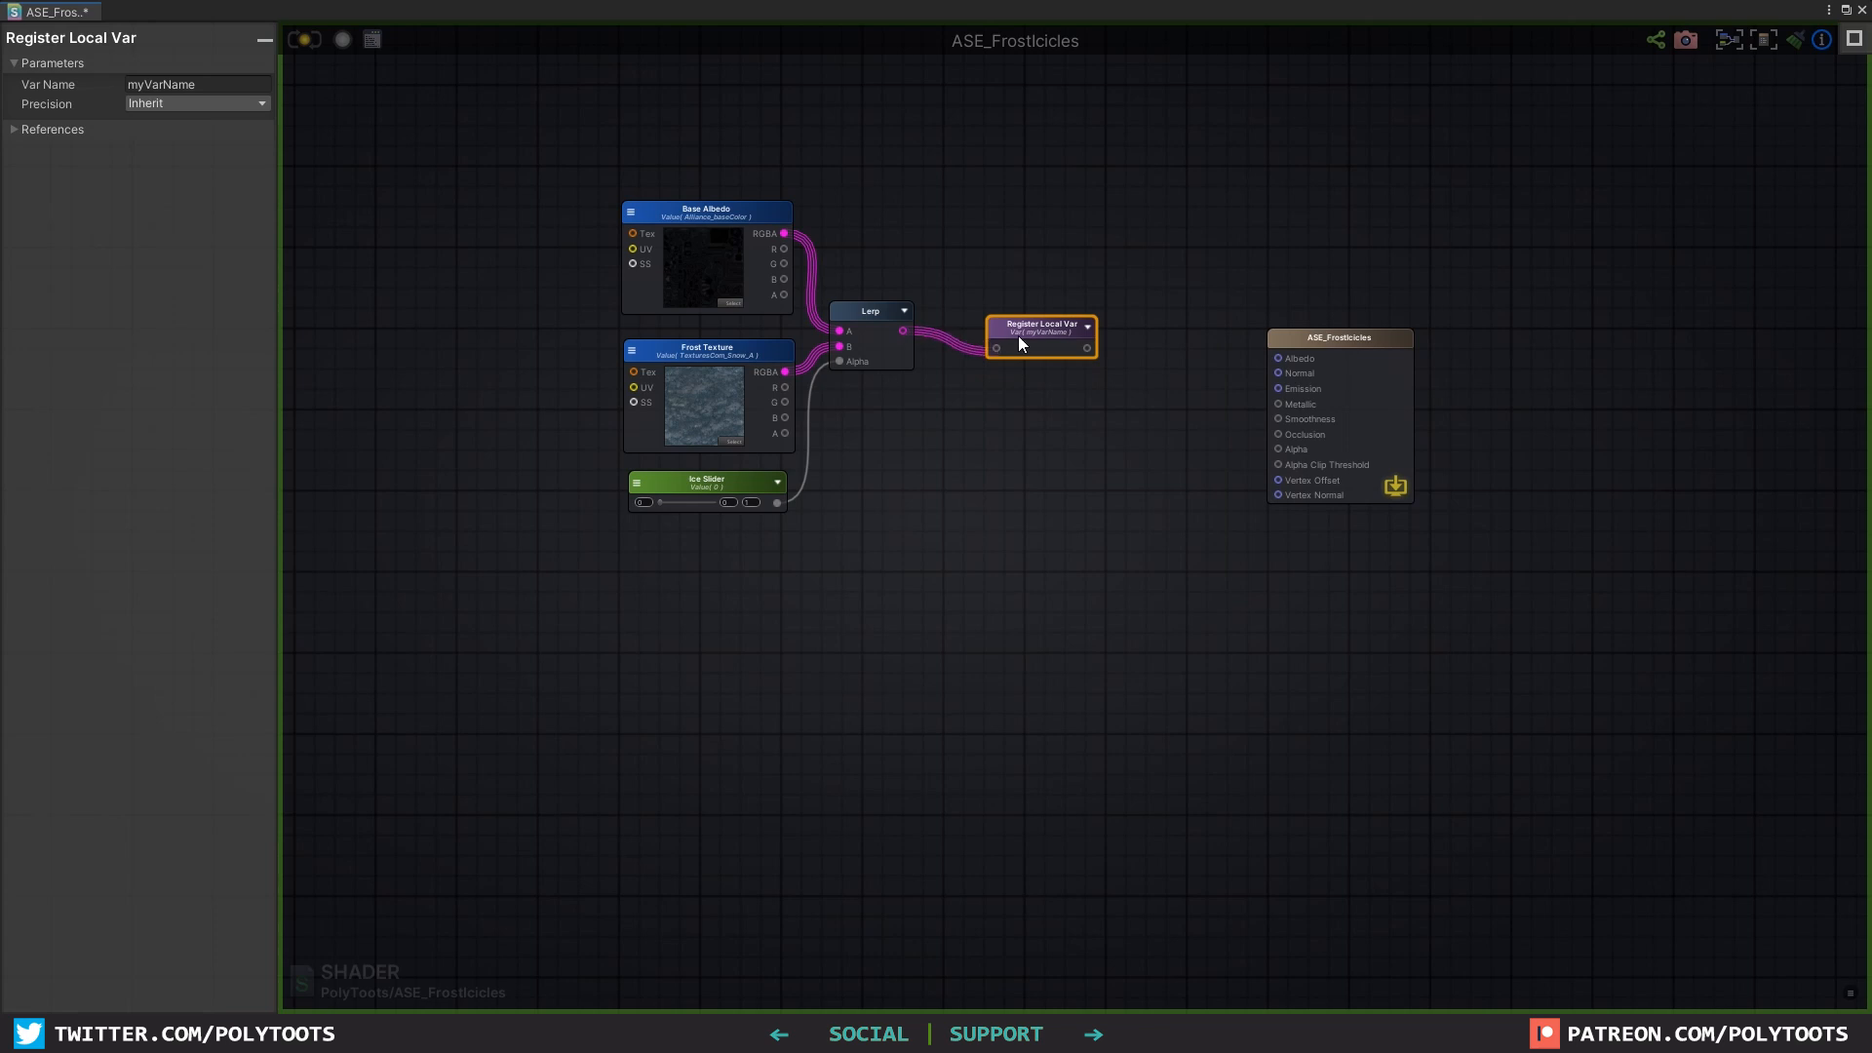
drag(1019, 339, 1005, 328)
click(213, 85)
text(Albedo)
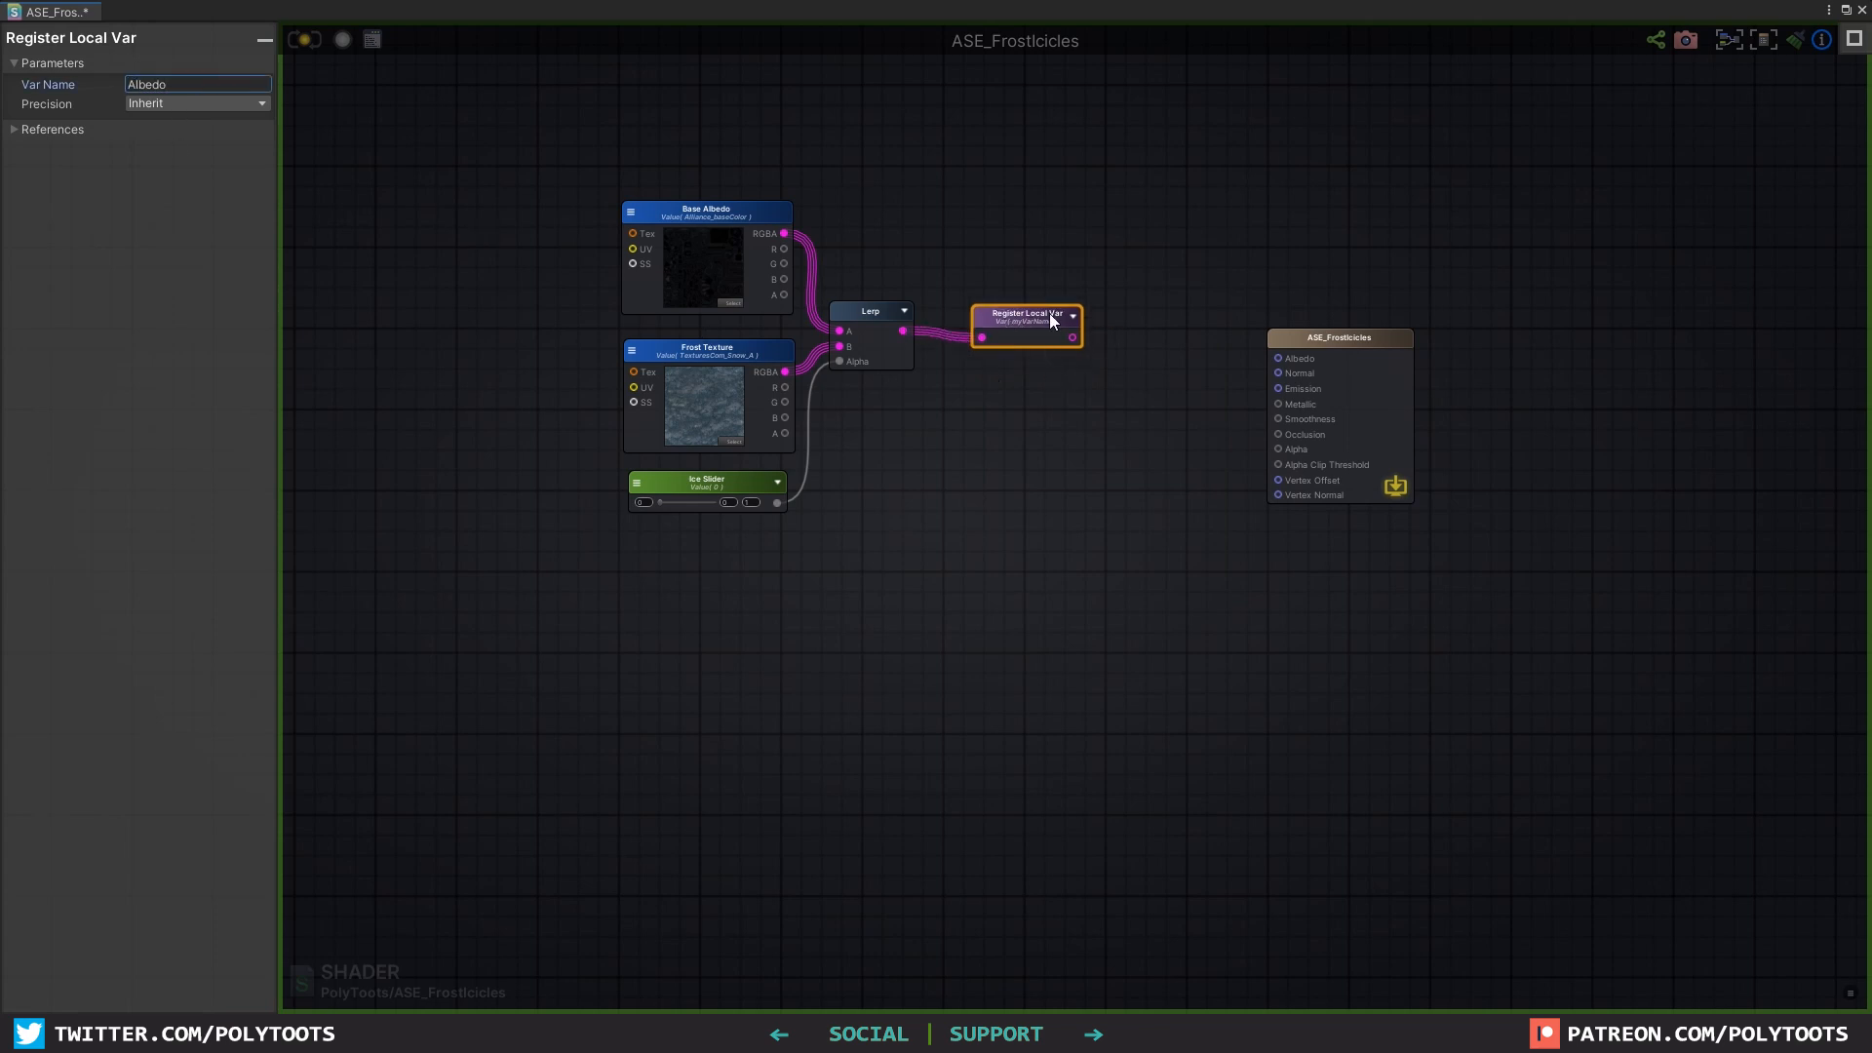
click(1173, 397)
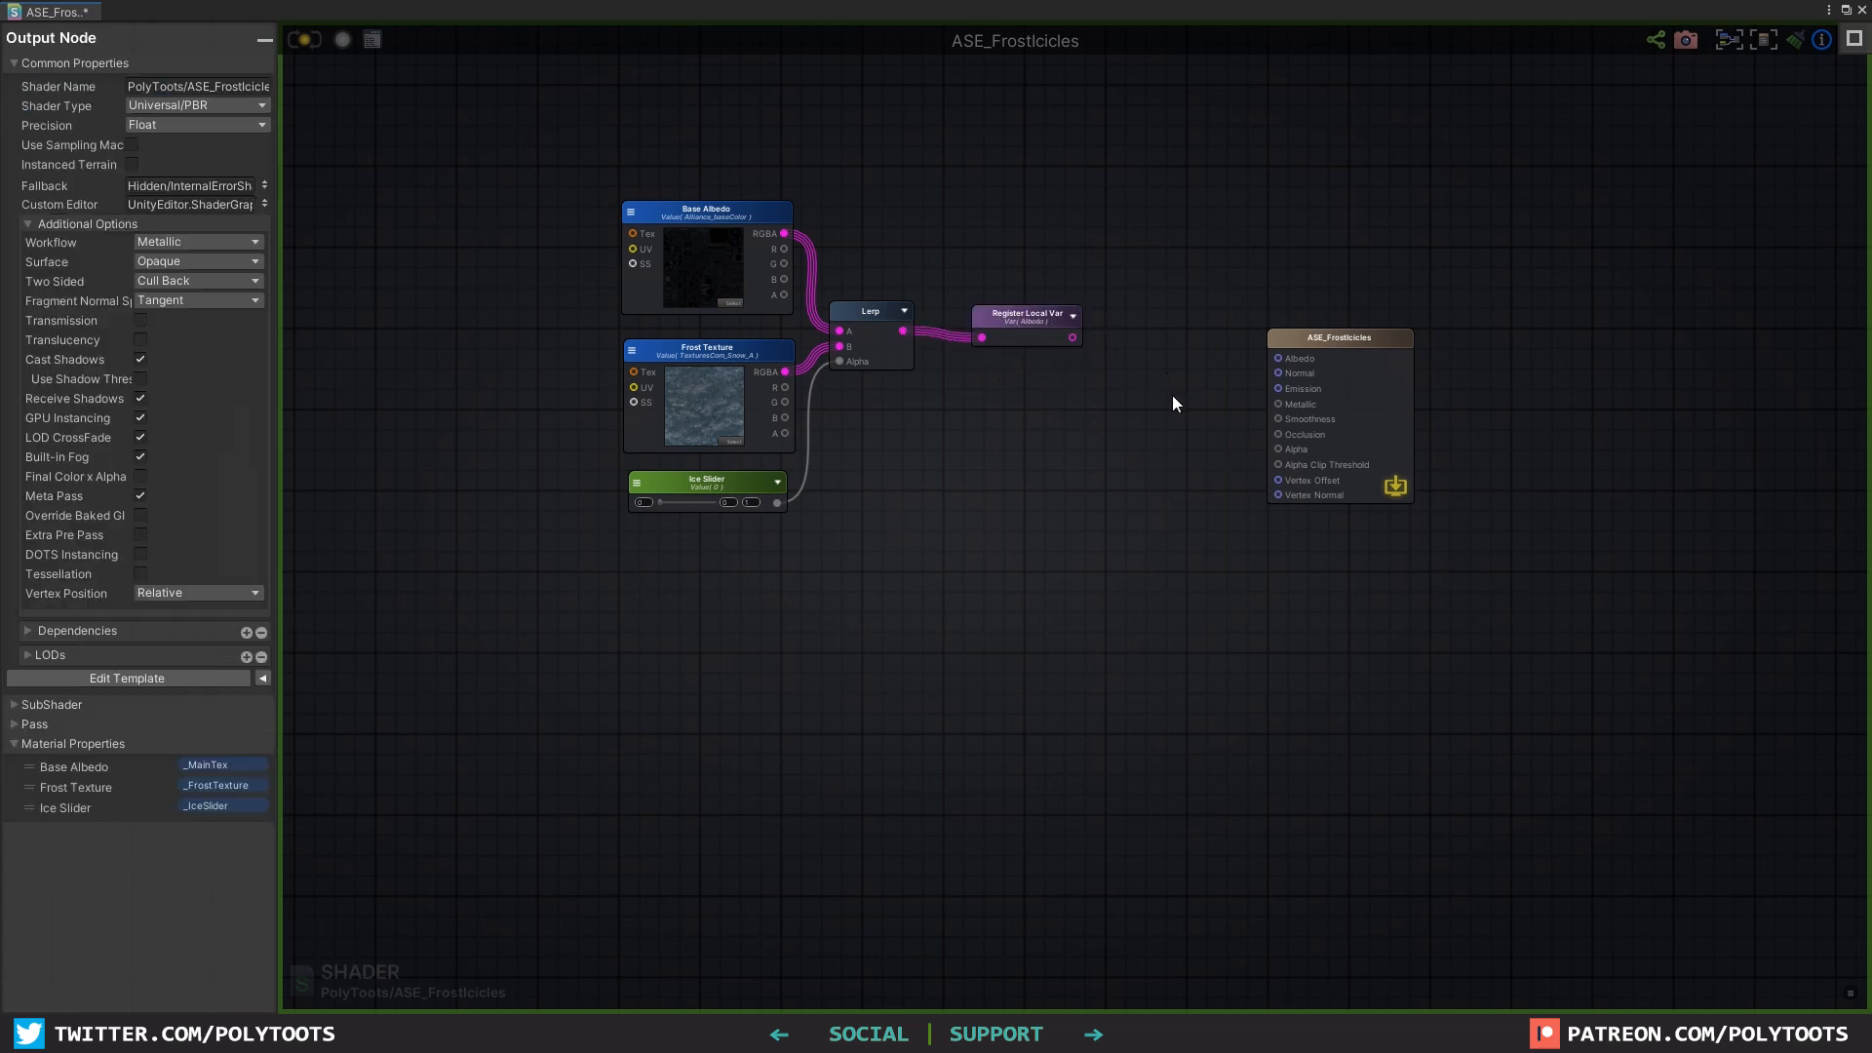
Step: Add a Get Local Var node referencing Albedo, connect it to the output node's Albedo and place it beside that node
right_click(1074, 404)
text(get)
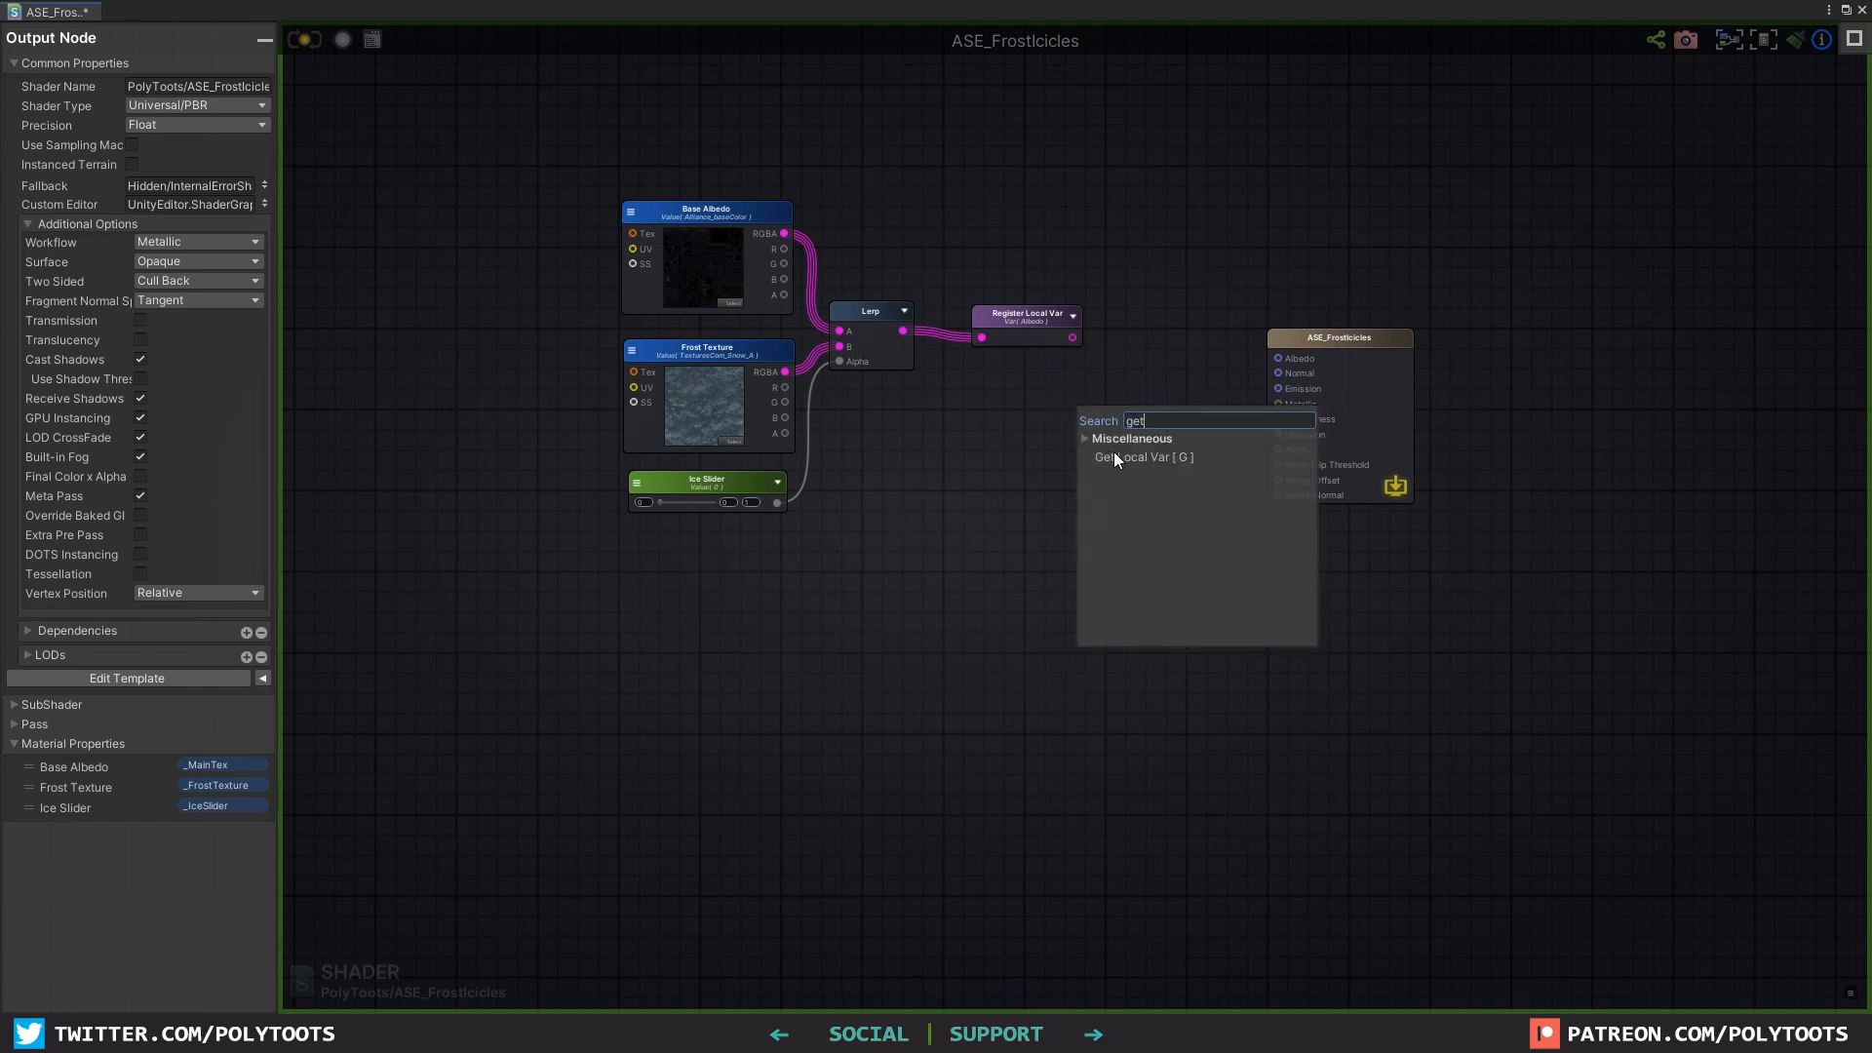
click(1123, 458)
click(1126, 400)
click(1124, 412)
click(1086, 421)
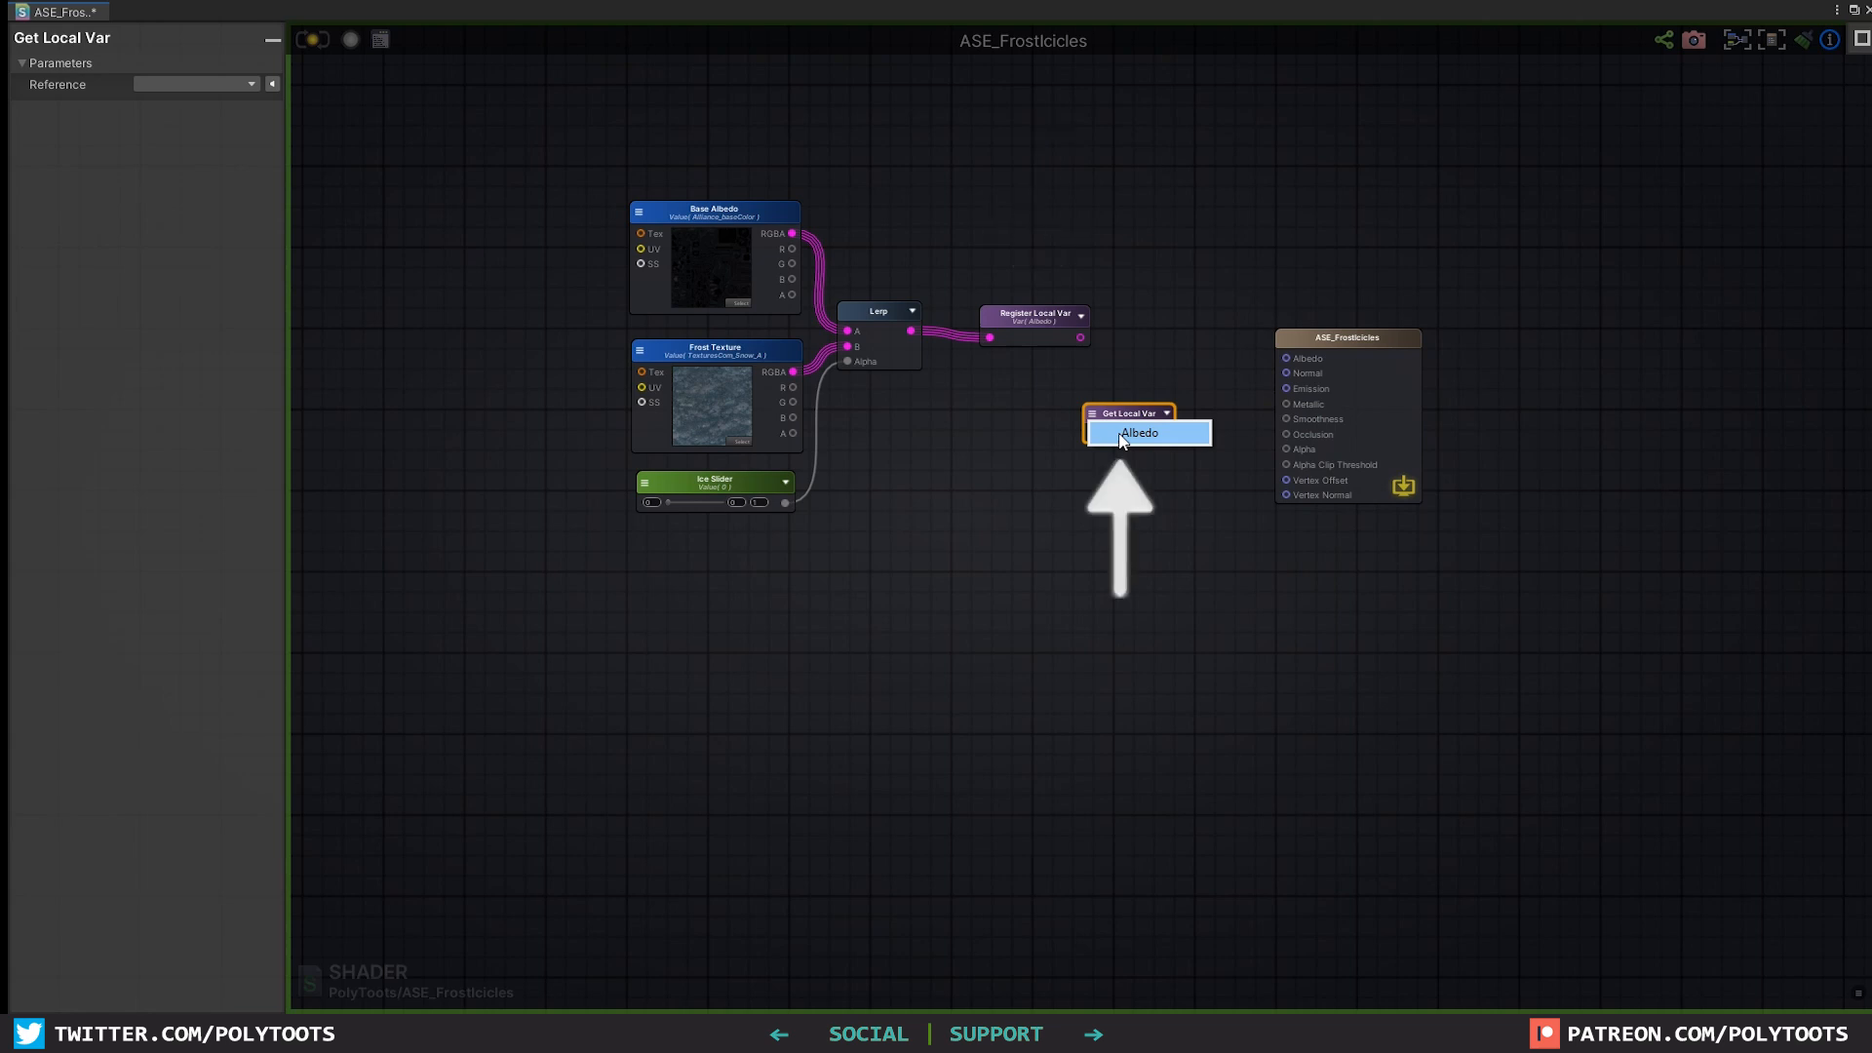
click(1122, 432)
drag(1165, 436, 1287, 357)
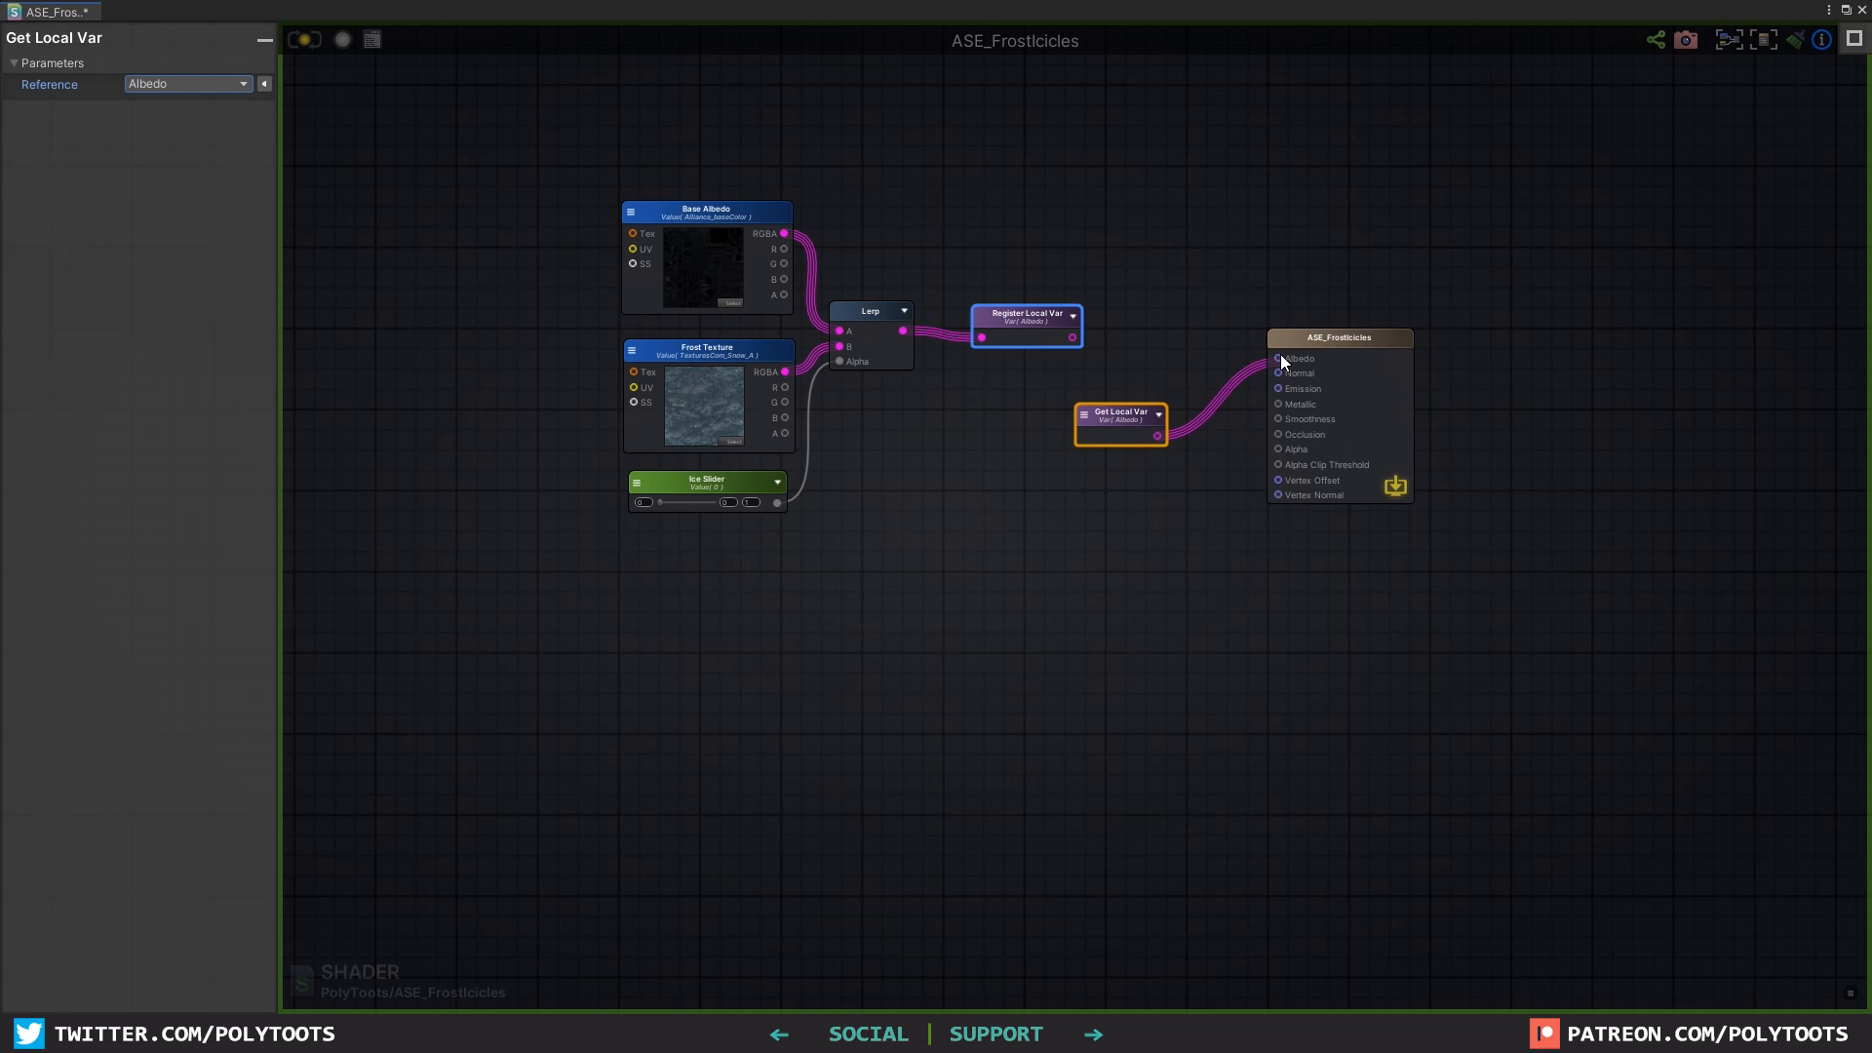
drag(1106, 418, 1163, 338)
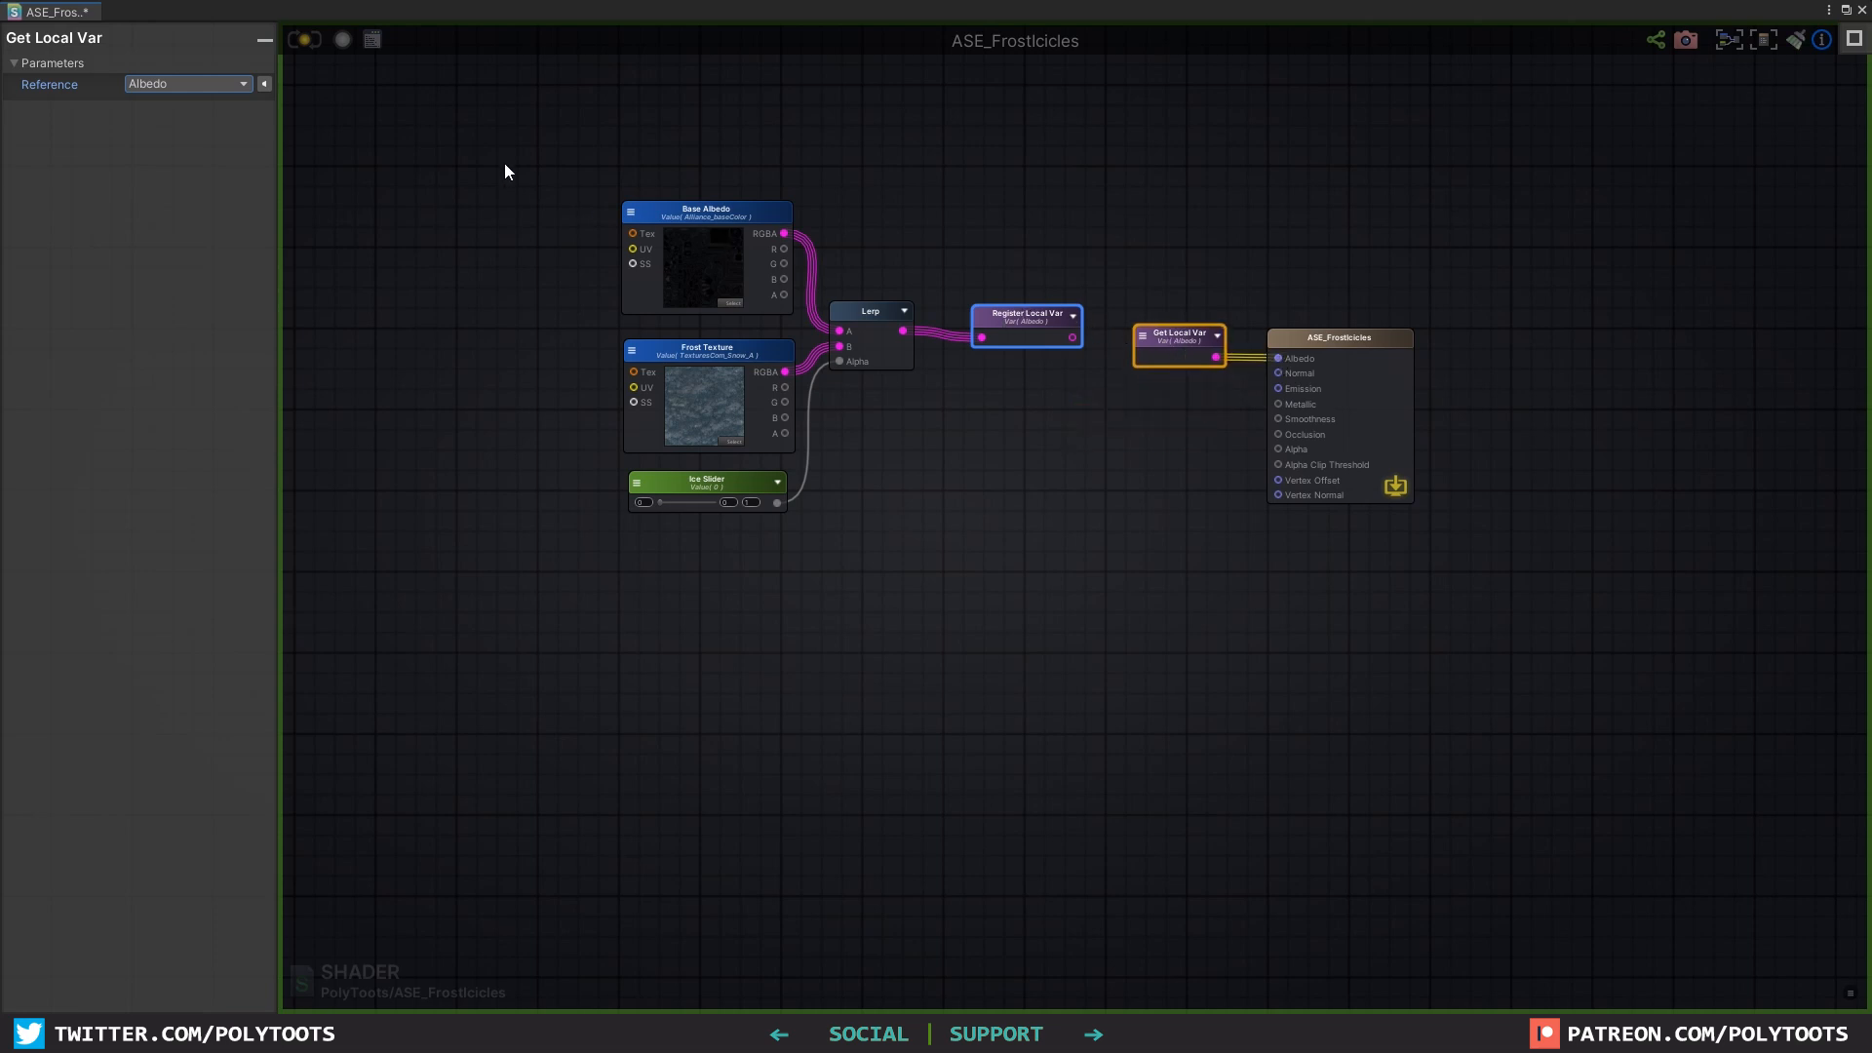
Step: Move the albedo node group up, clear of the output node, and wrap it in a comment frame
drag(505, 172, 1082, 478)
key(f)
drag(1184, 448, 1185, 219)
key(c)
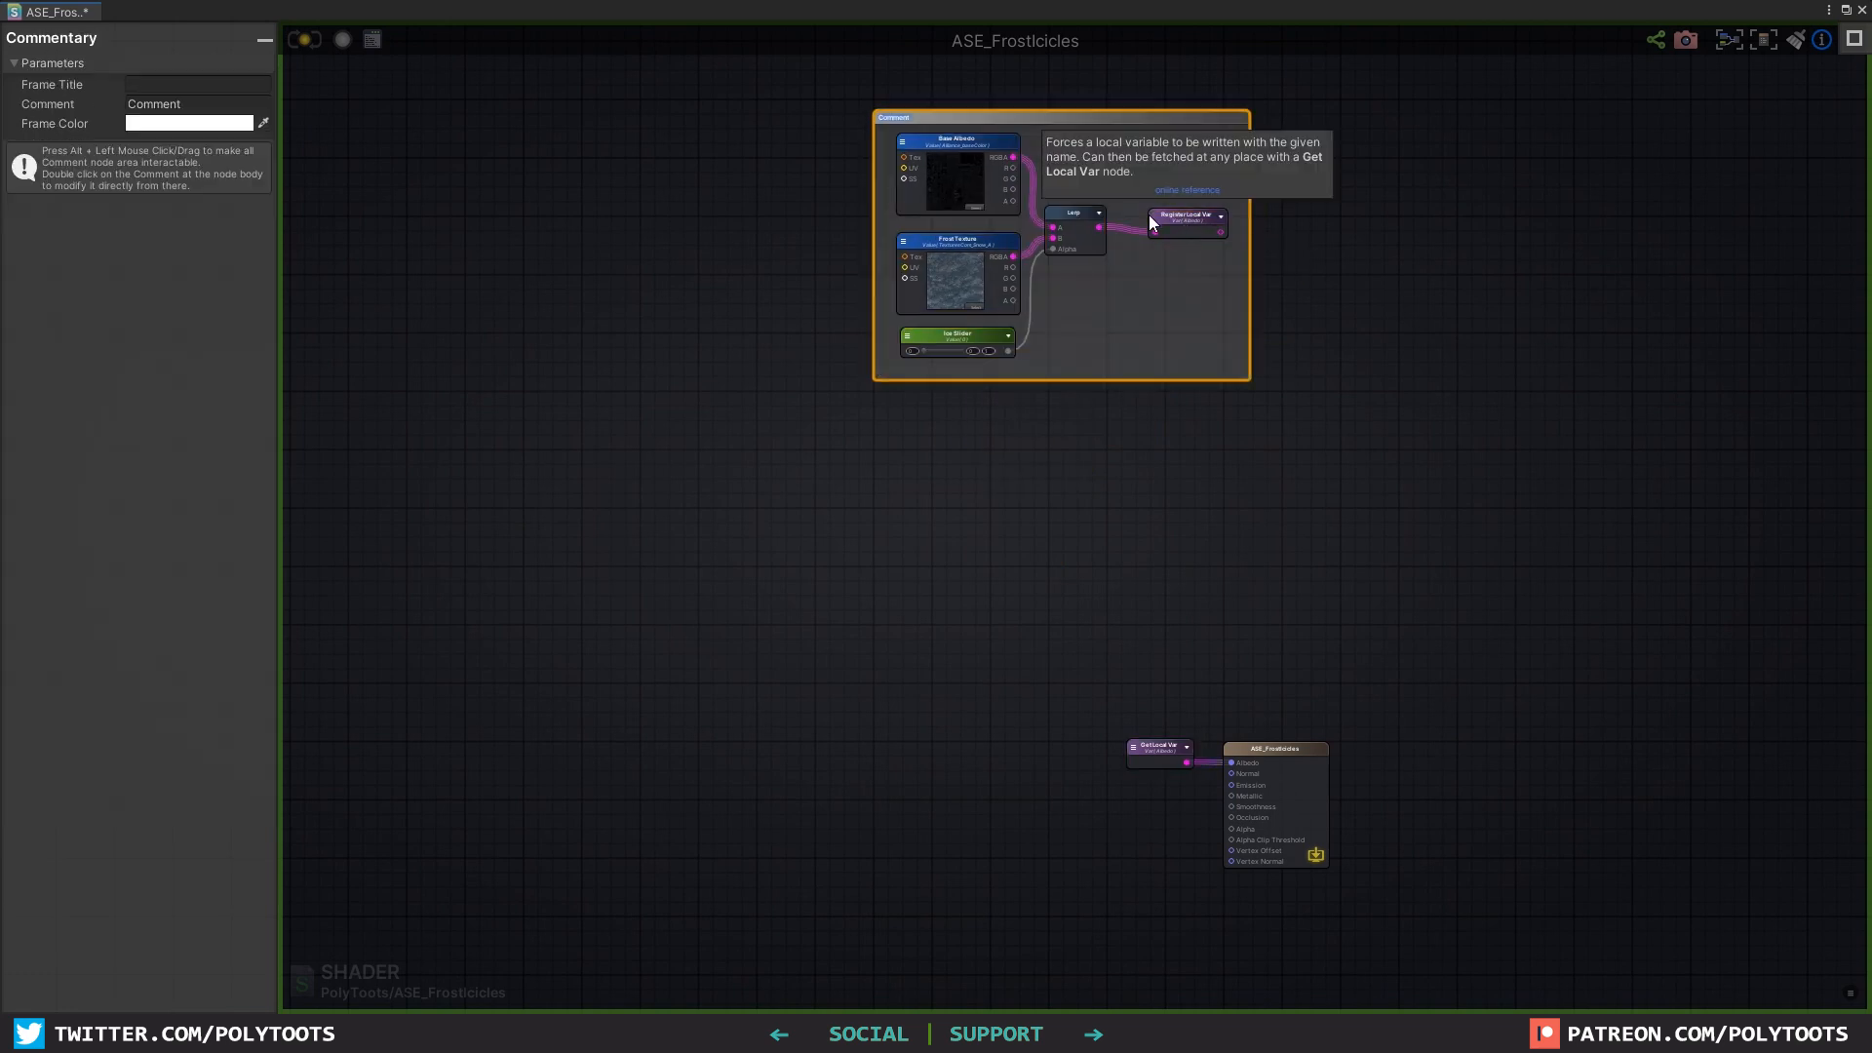
Step: Set the comment frame's title to Albedo
click(1105, 251)
click(1100, 238)
click(203, 84)
text(Albedo)
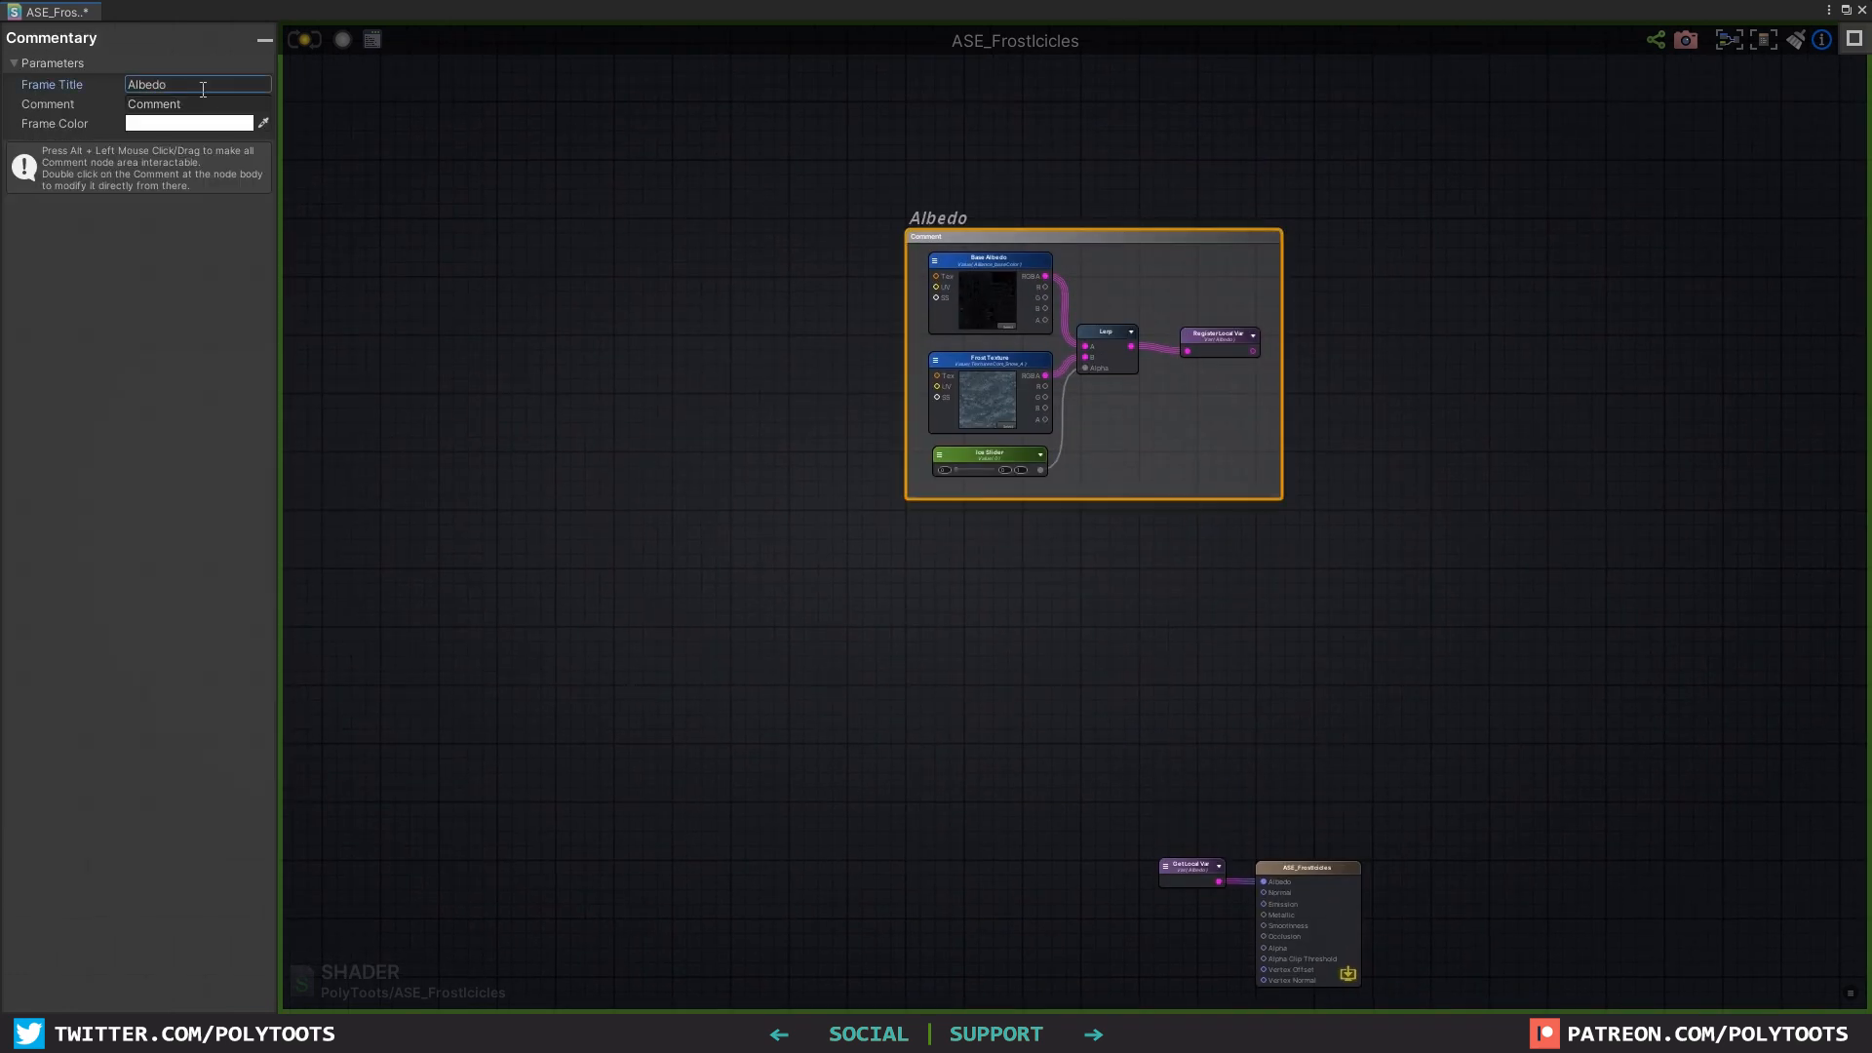
click(1153, 492)
drag(1191, 441, 1197, 459)
middle_drag(1203, 697, 1291, 504)
click(1091, 558)
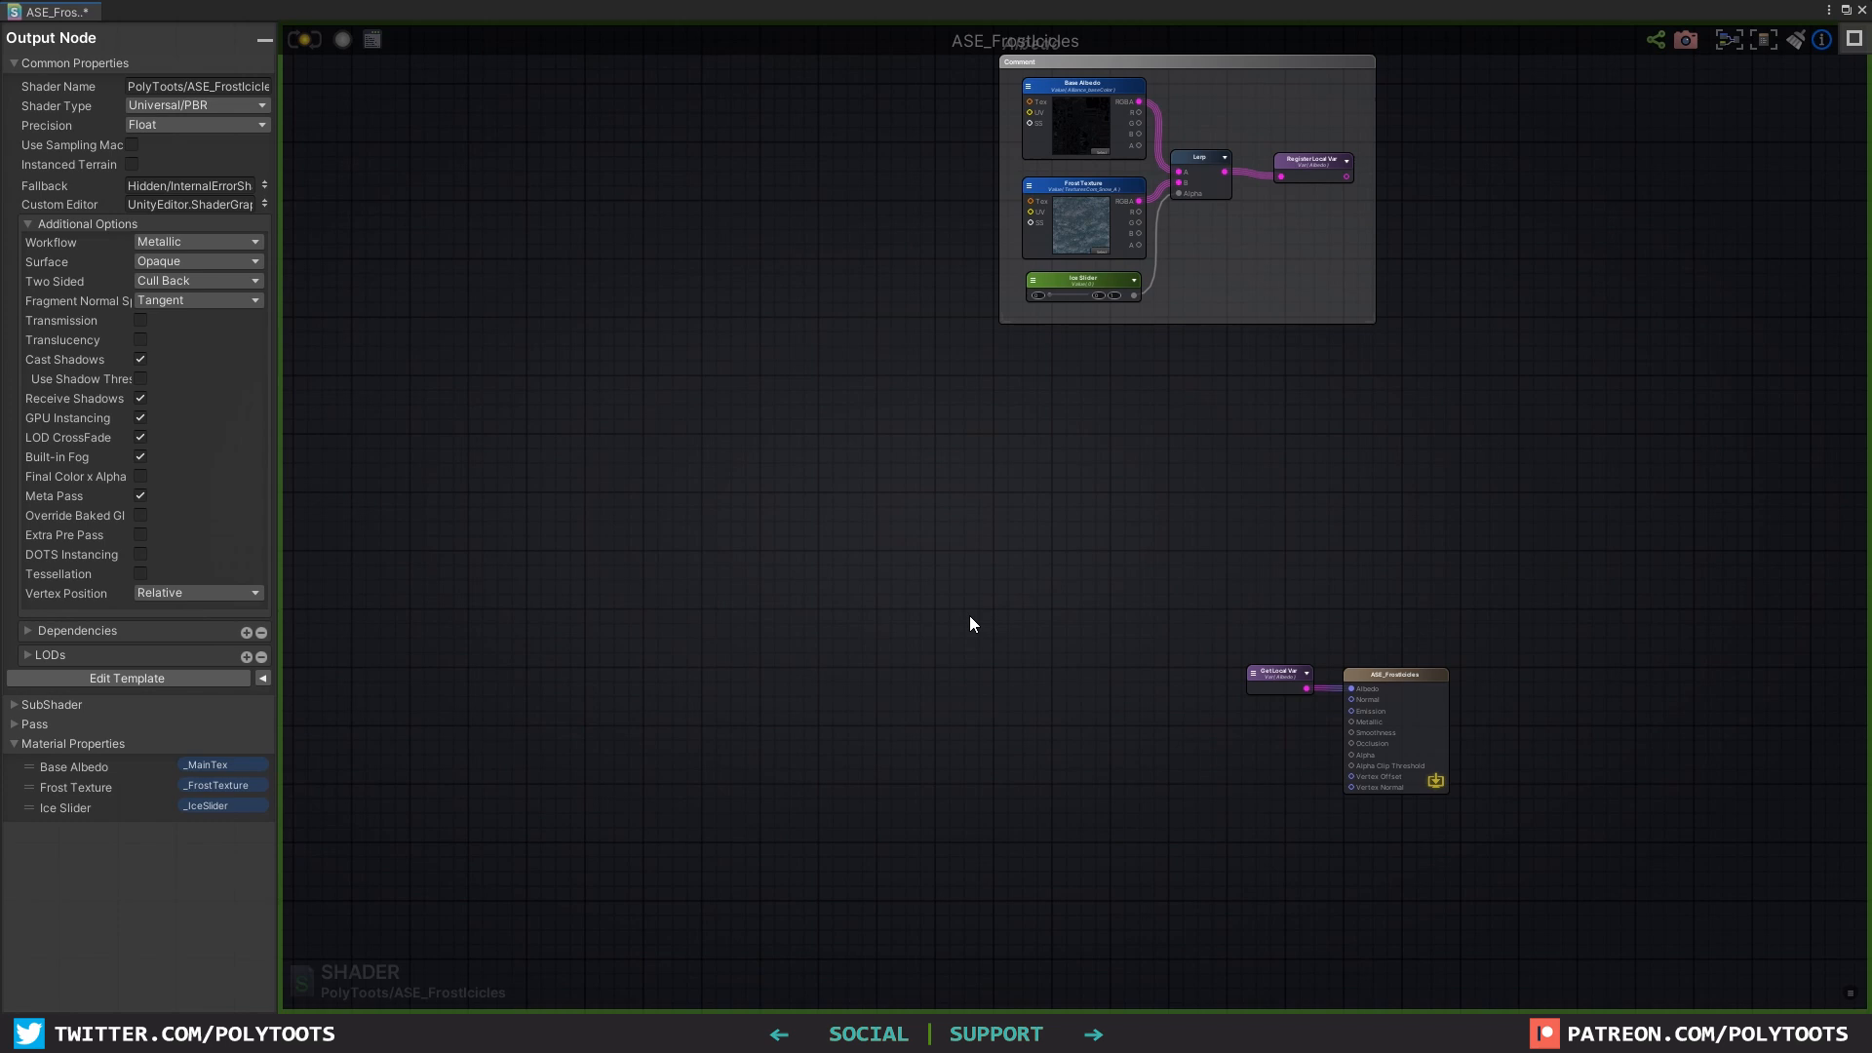
Step: Add a World Normal node in the empty space well to the left of the Get Local Var node
mouse_move(1243, 406)
middle_down()
mouse_move(1177, 457)
mouse_move(1220, 407)
middle_up()
scroll(1104, 586, up, 1)
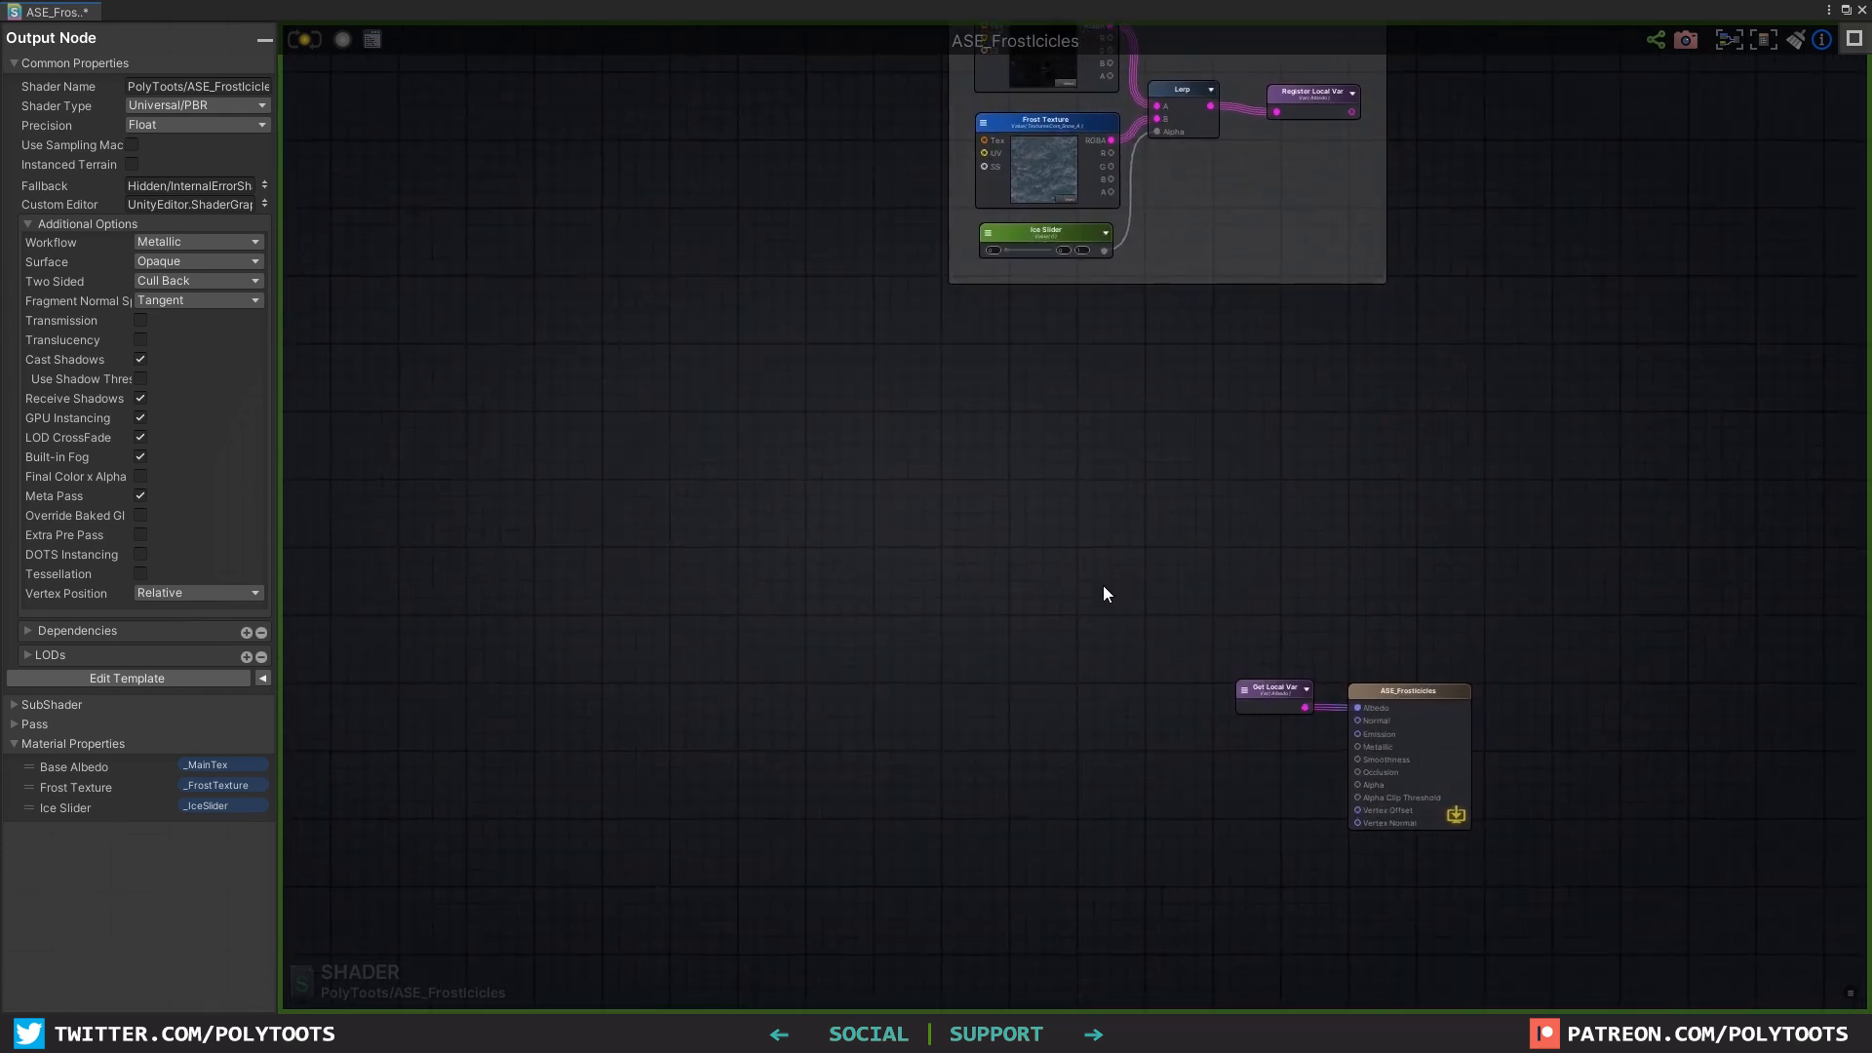
middle_drag(1103, 585, 1112, 469)
scroll(939, 515, up, 2)
right_click(928, 519)
text(world)
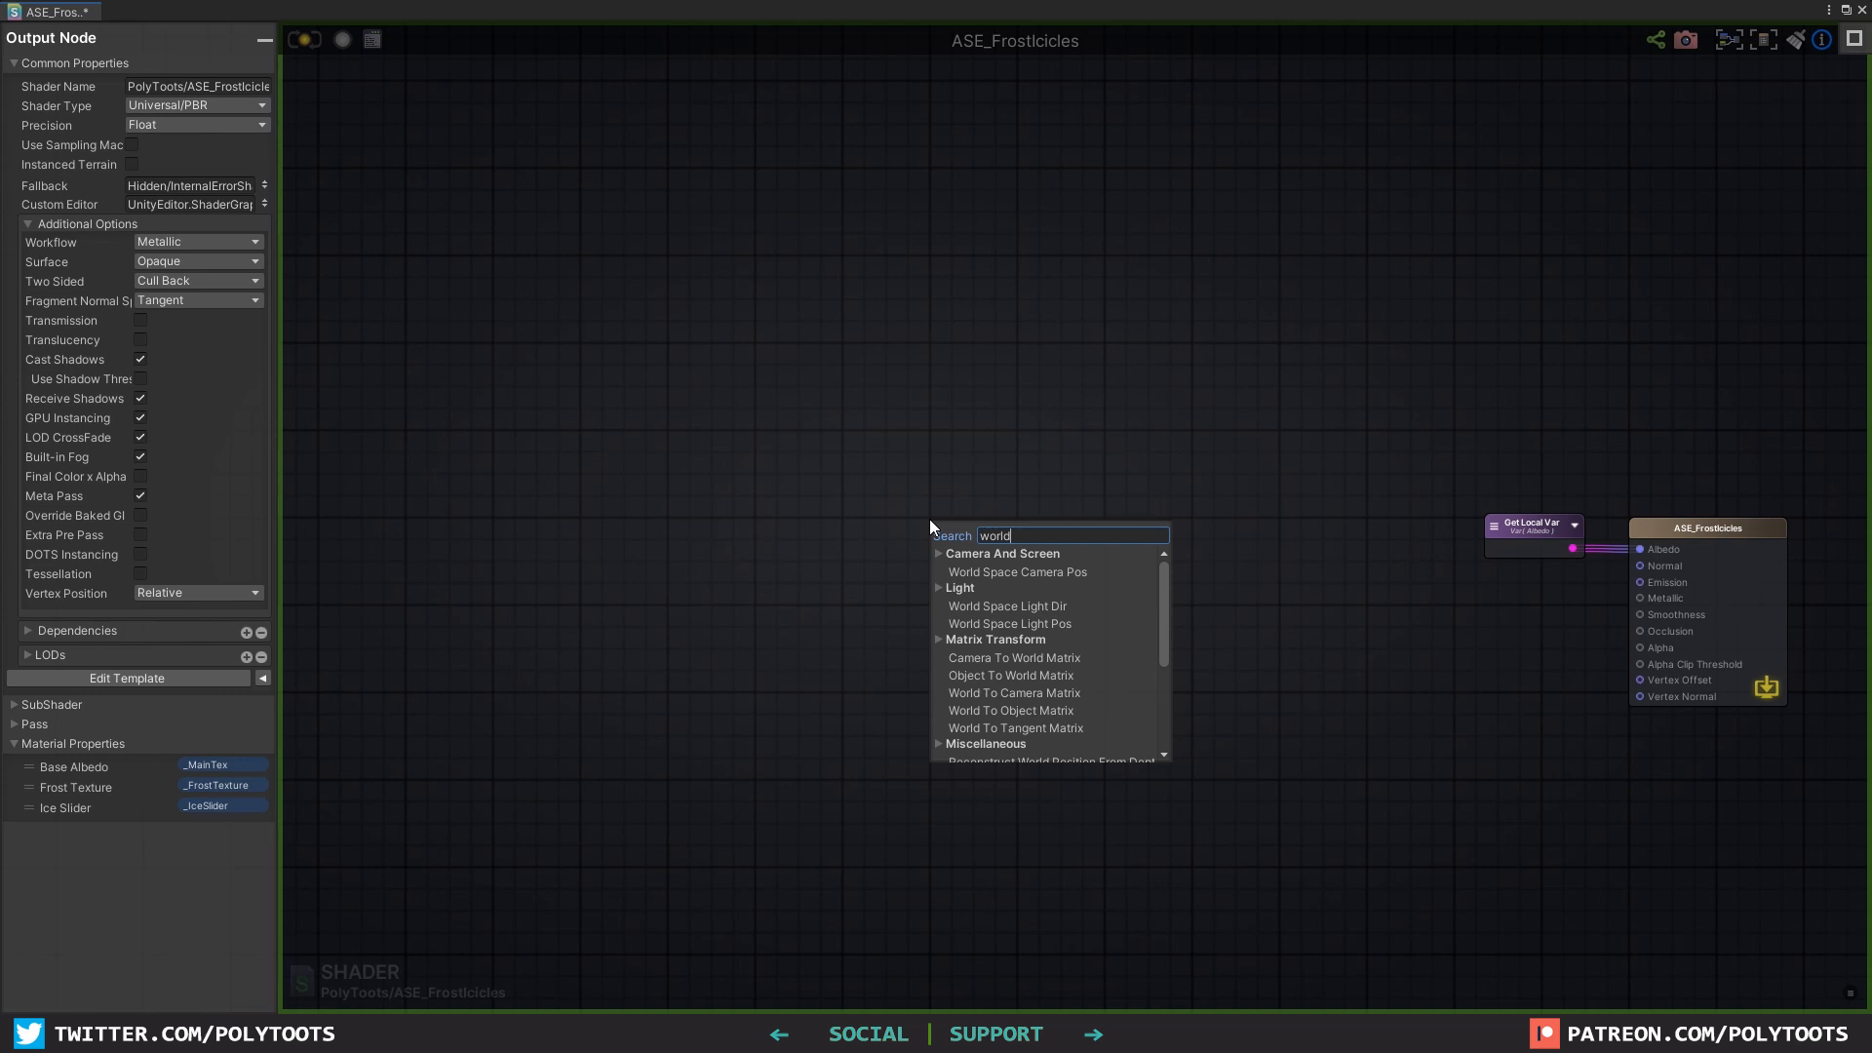
text( norm)
click(979, 575)
drag(957, 546, 656, 437)
scroll(863, 493, up, 1)
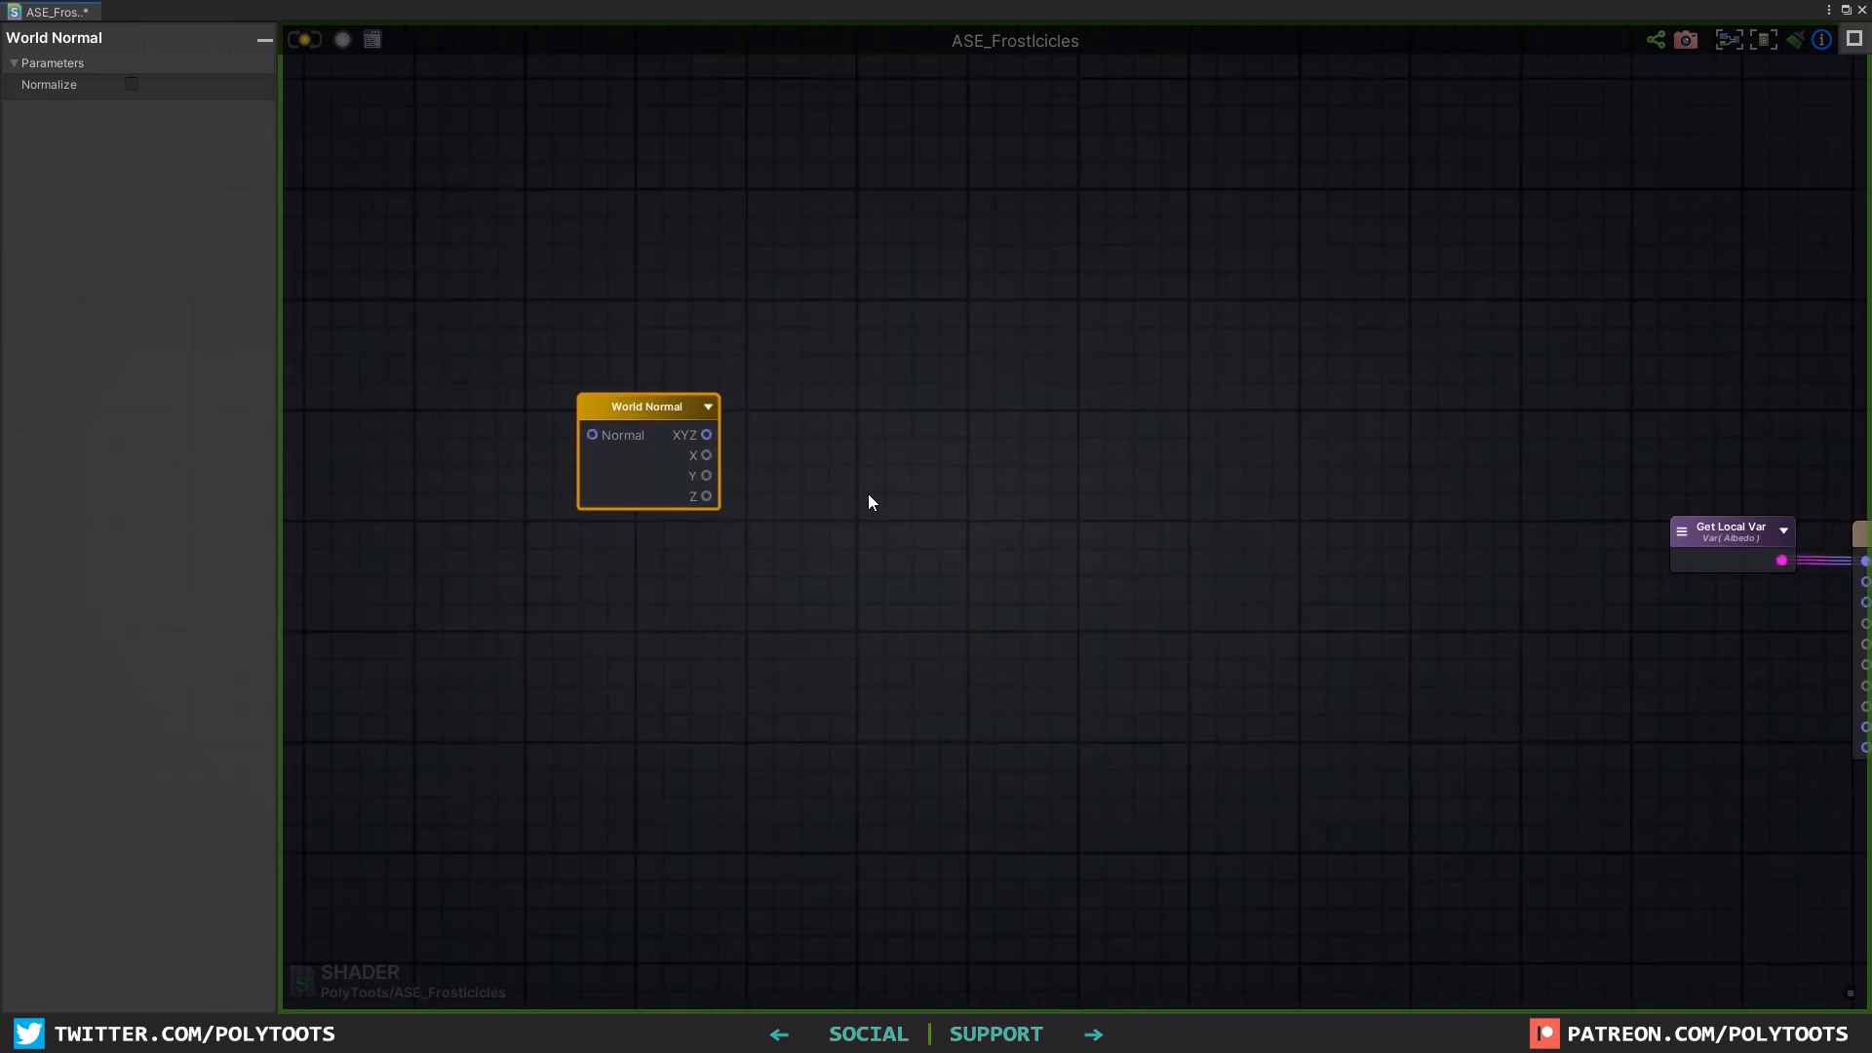
Step: Add a Multiply node beside the World Normal node and connect World Normal's Y output to its A input
key(m)
click(866, 460)
drag(893, 470, 871, 441)
drag(706, 476, 858, 471)
click(928, 443)
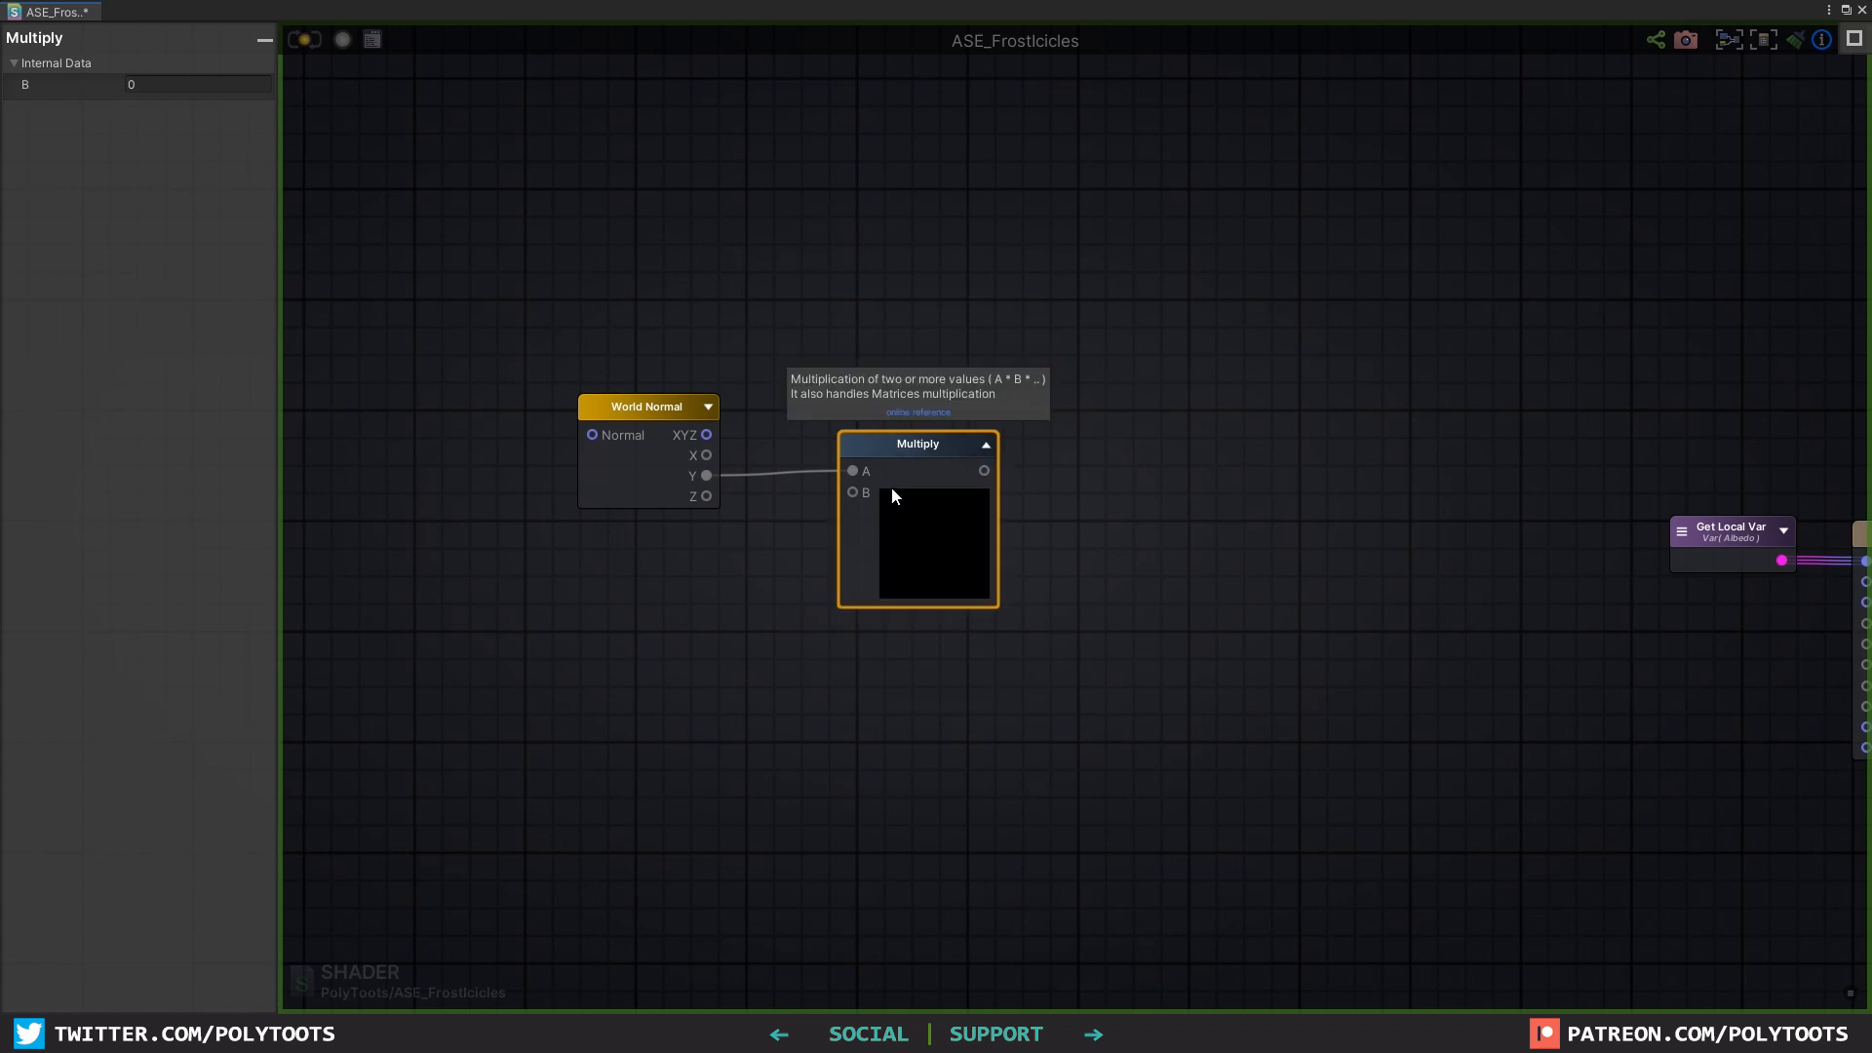
Step: Set the Multiply node's B value to -0.3 and place the node slightly below World Normal's level
click(168, 85)
text(1)
drag(905, 441, 894, 451)
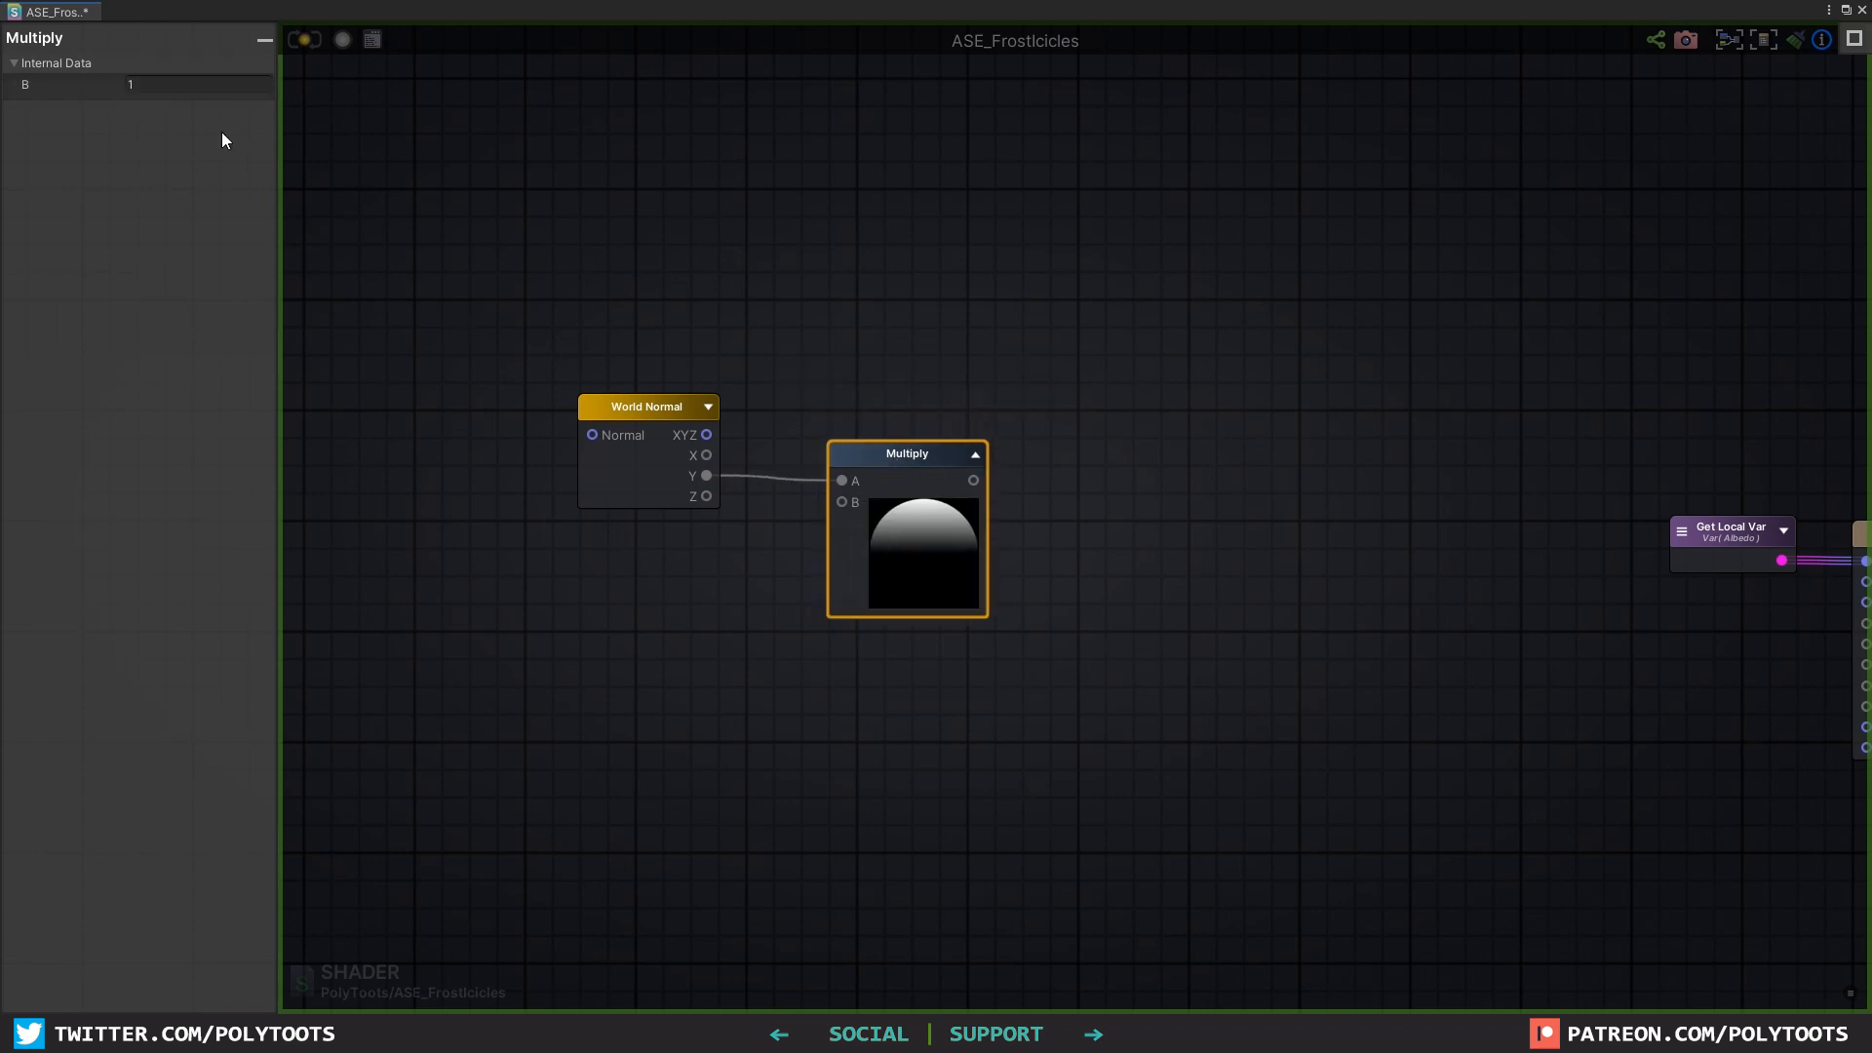
drag(114, 88, 62, 91)
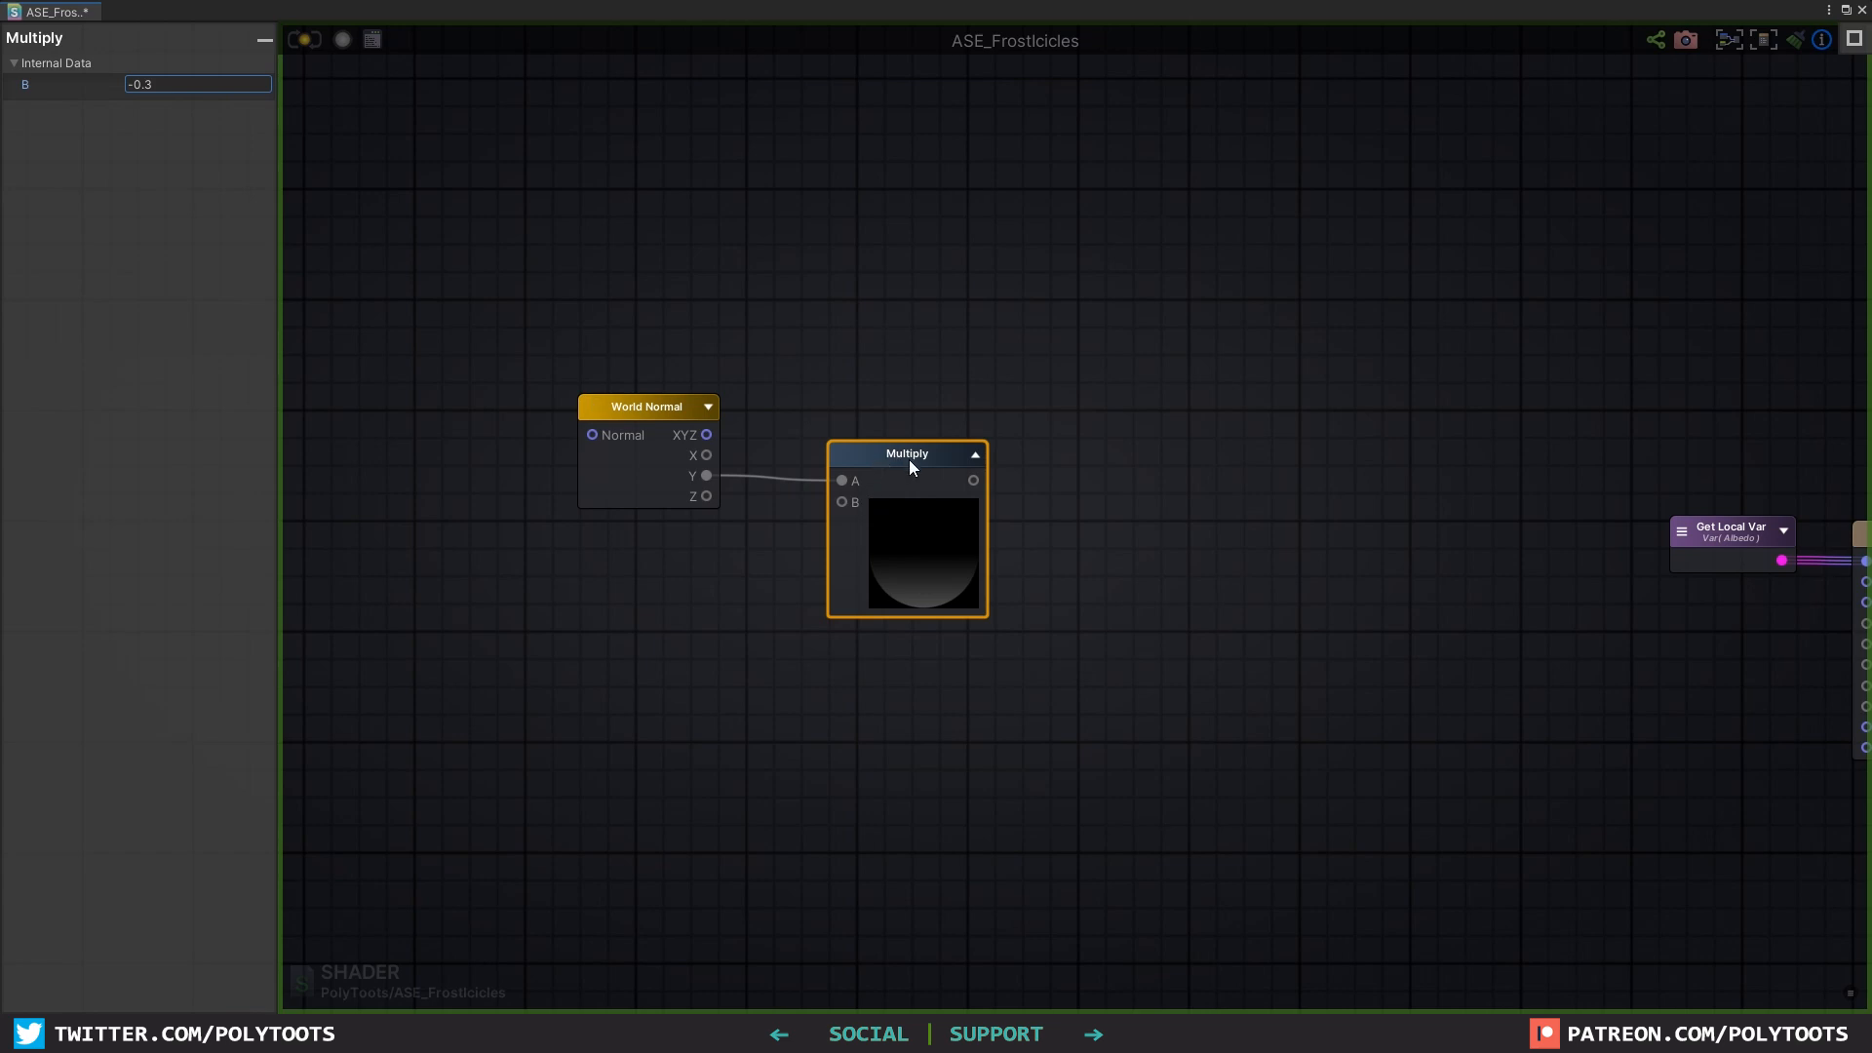
drag(909, 454, 903, 493)
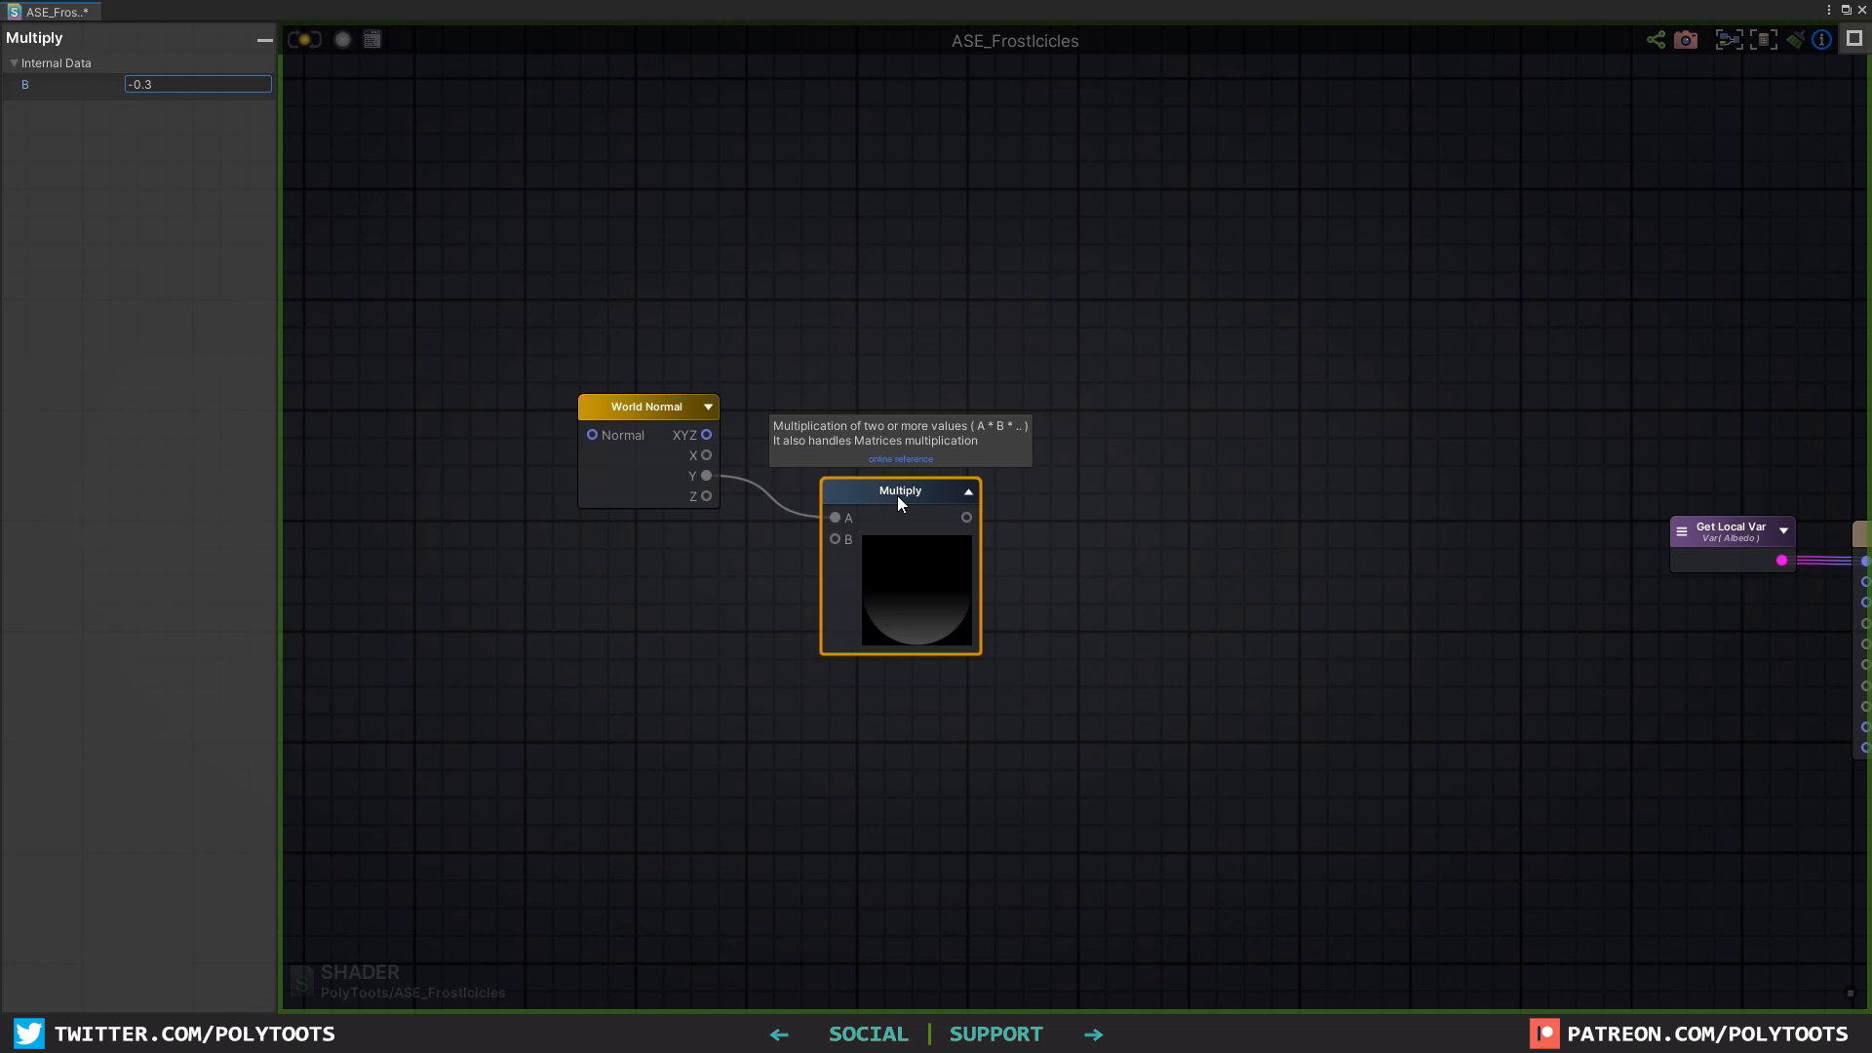
Step: Add a second Multiply node, collapse the first one's preview and connect the first Multiply's output to the second's B input
click(1147, 429)
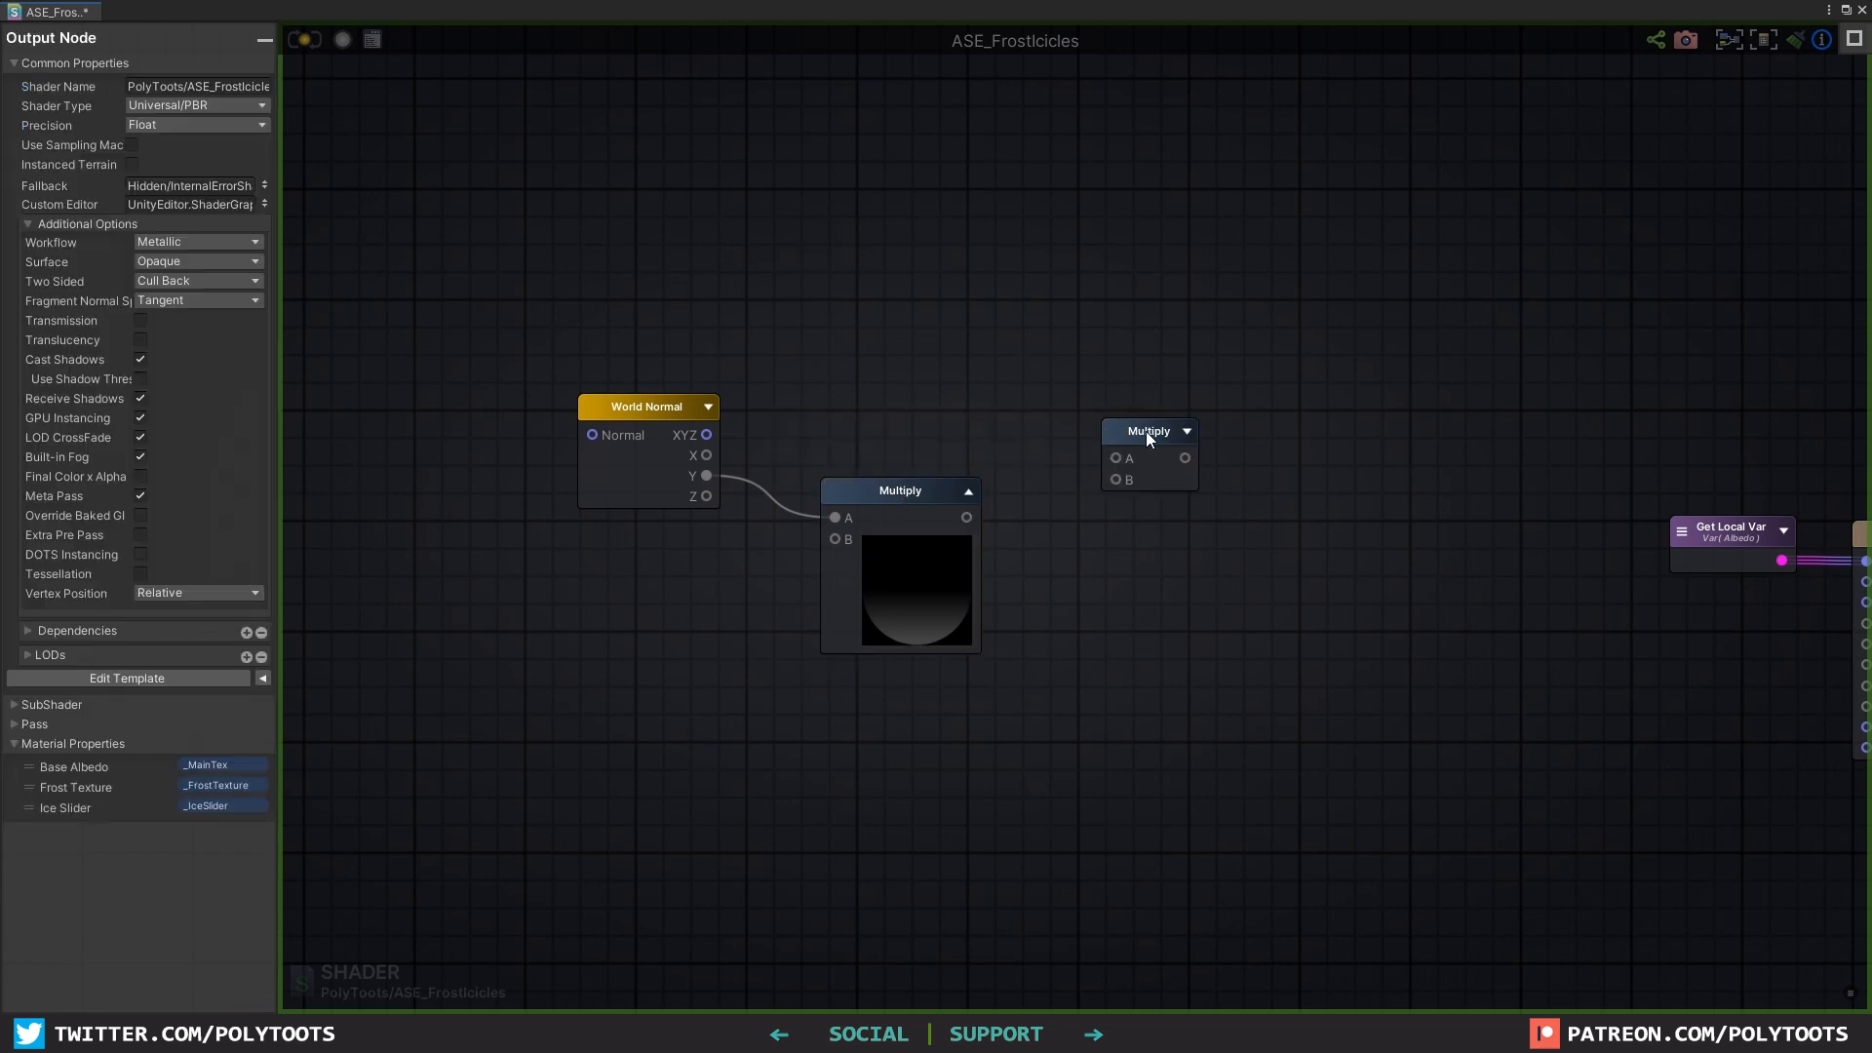
drag(1145, 431, 1139, 413)
click(968, 493)
drag(882, 492, 1043, 389)
Step: Add a Register Local Var node named _IceSlider beside the Ice Slider node and connect the slider's output to it
click(869, 347)
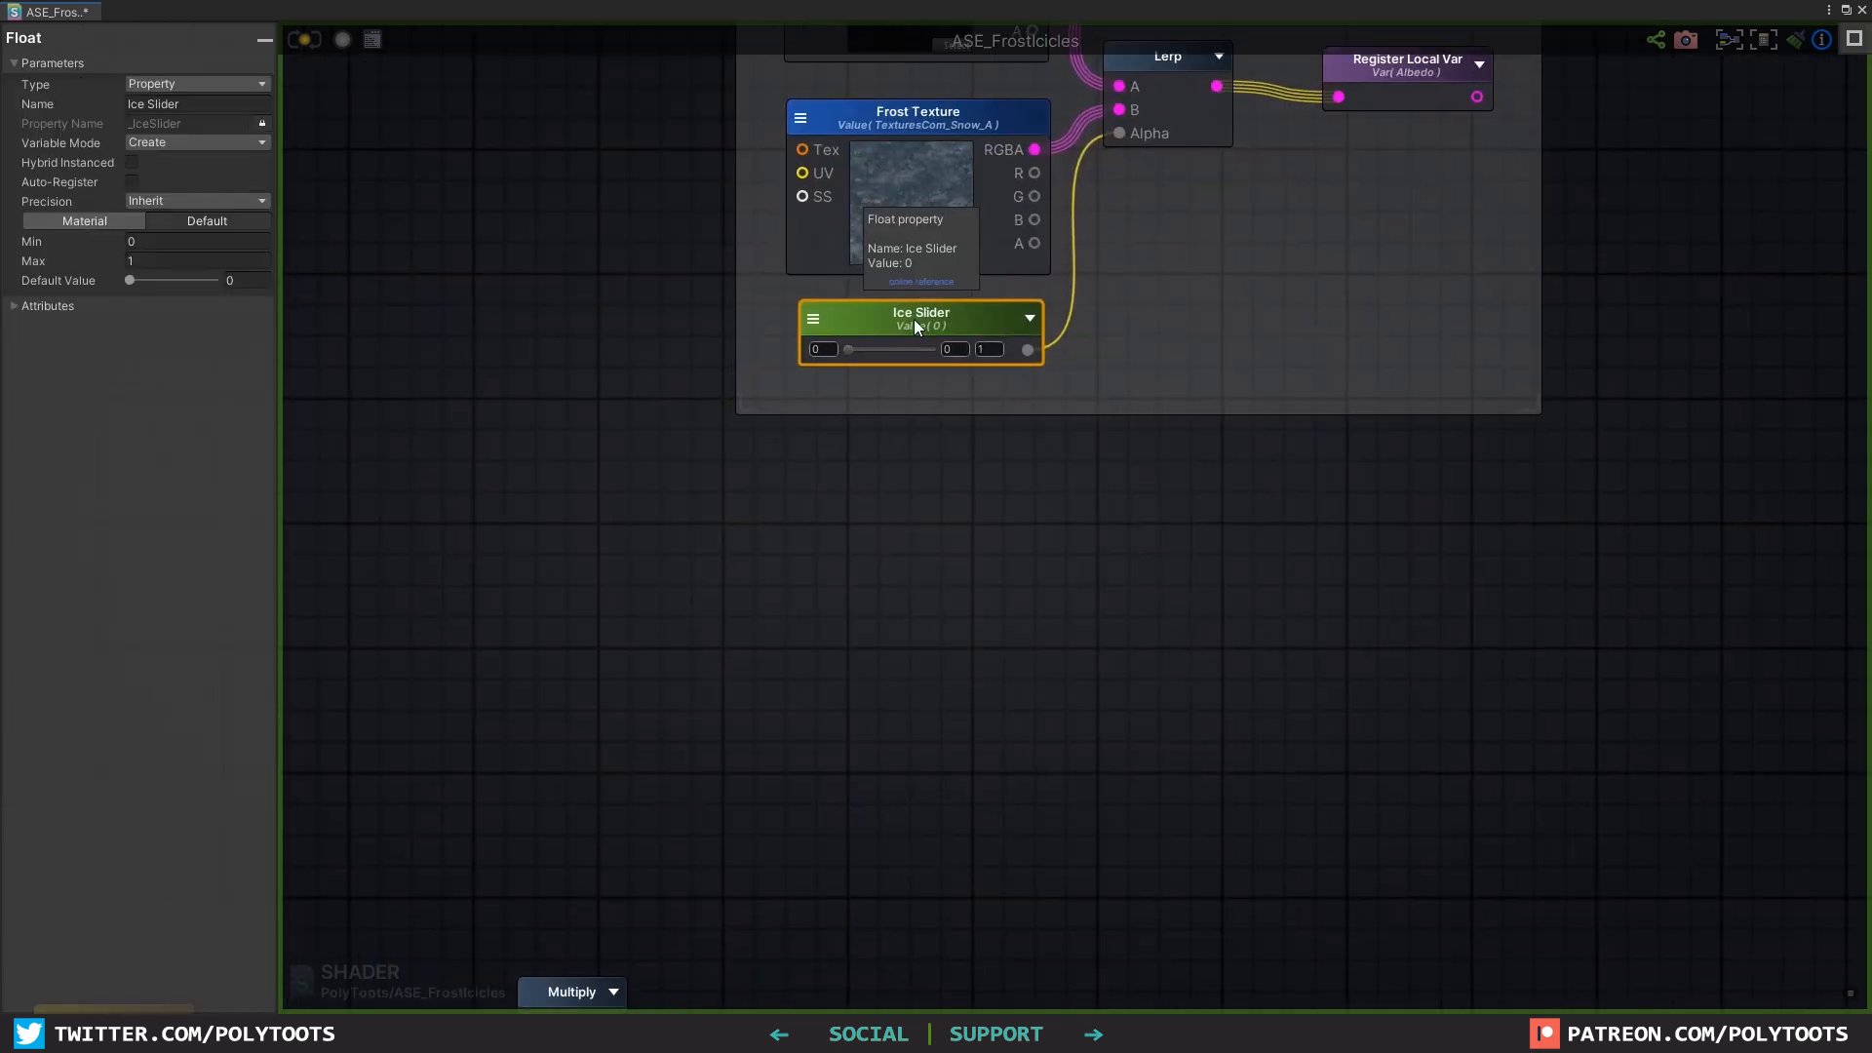
click(1176, 342)
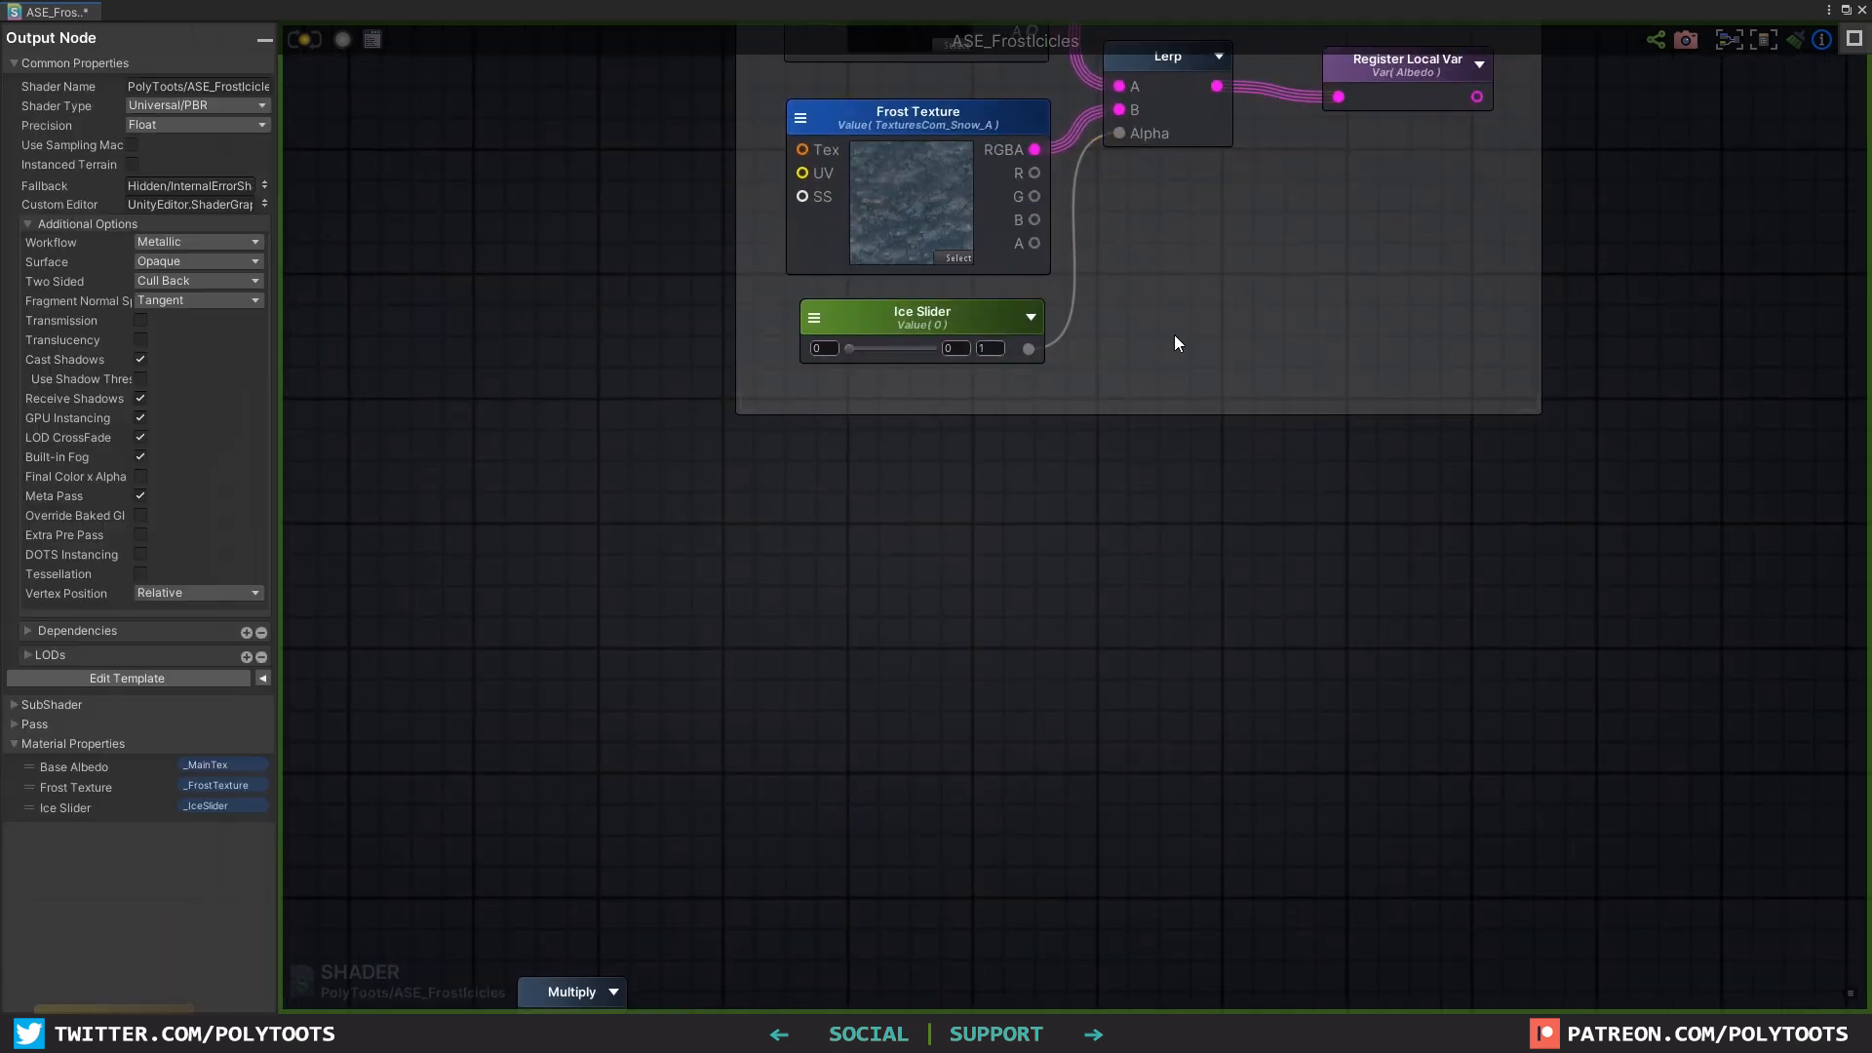
click(1147, 305)
drag(1028, 348, 1216, 322)
click(214, 84)
key(BackSpace)
text(_IceSlider)
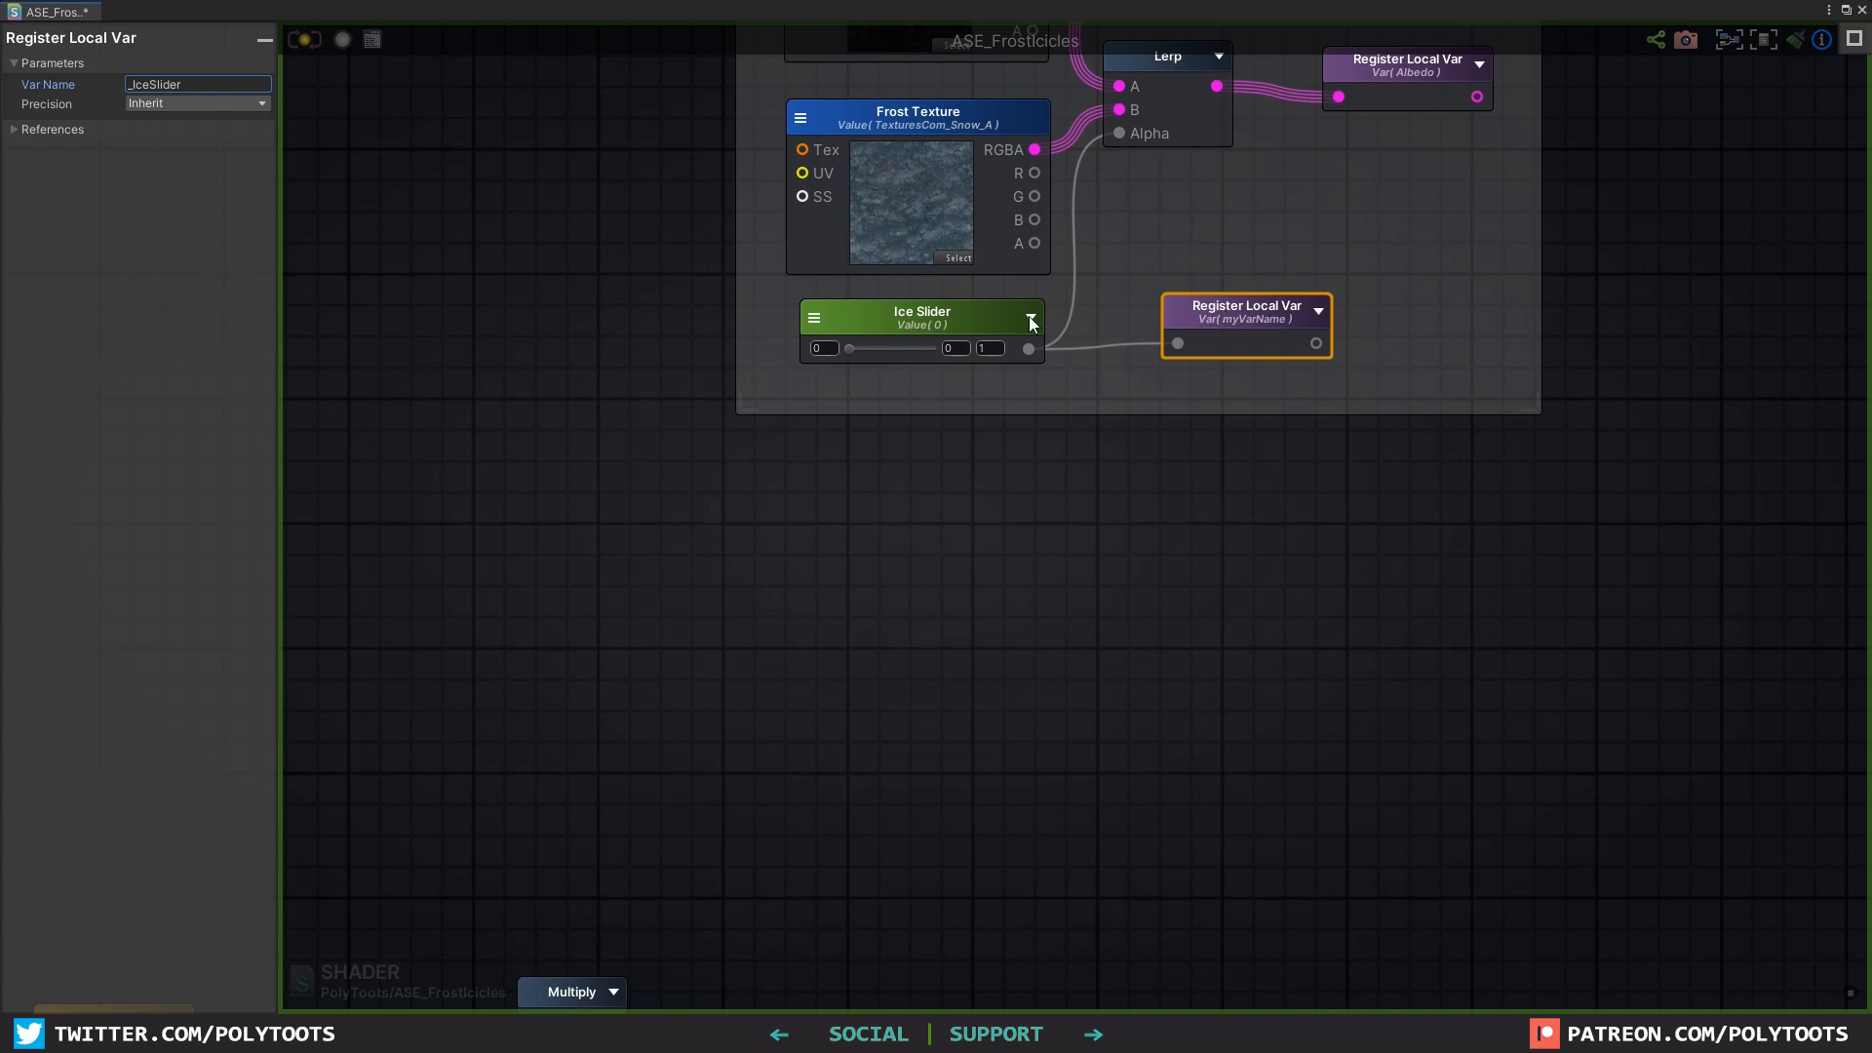
click(918, 320)
drag(1195, 314, 1177, 321)
Step: Add a Get Local Var node referencing _IceSlider and connect it to the second Multiply's A input
click(897, 503)
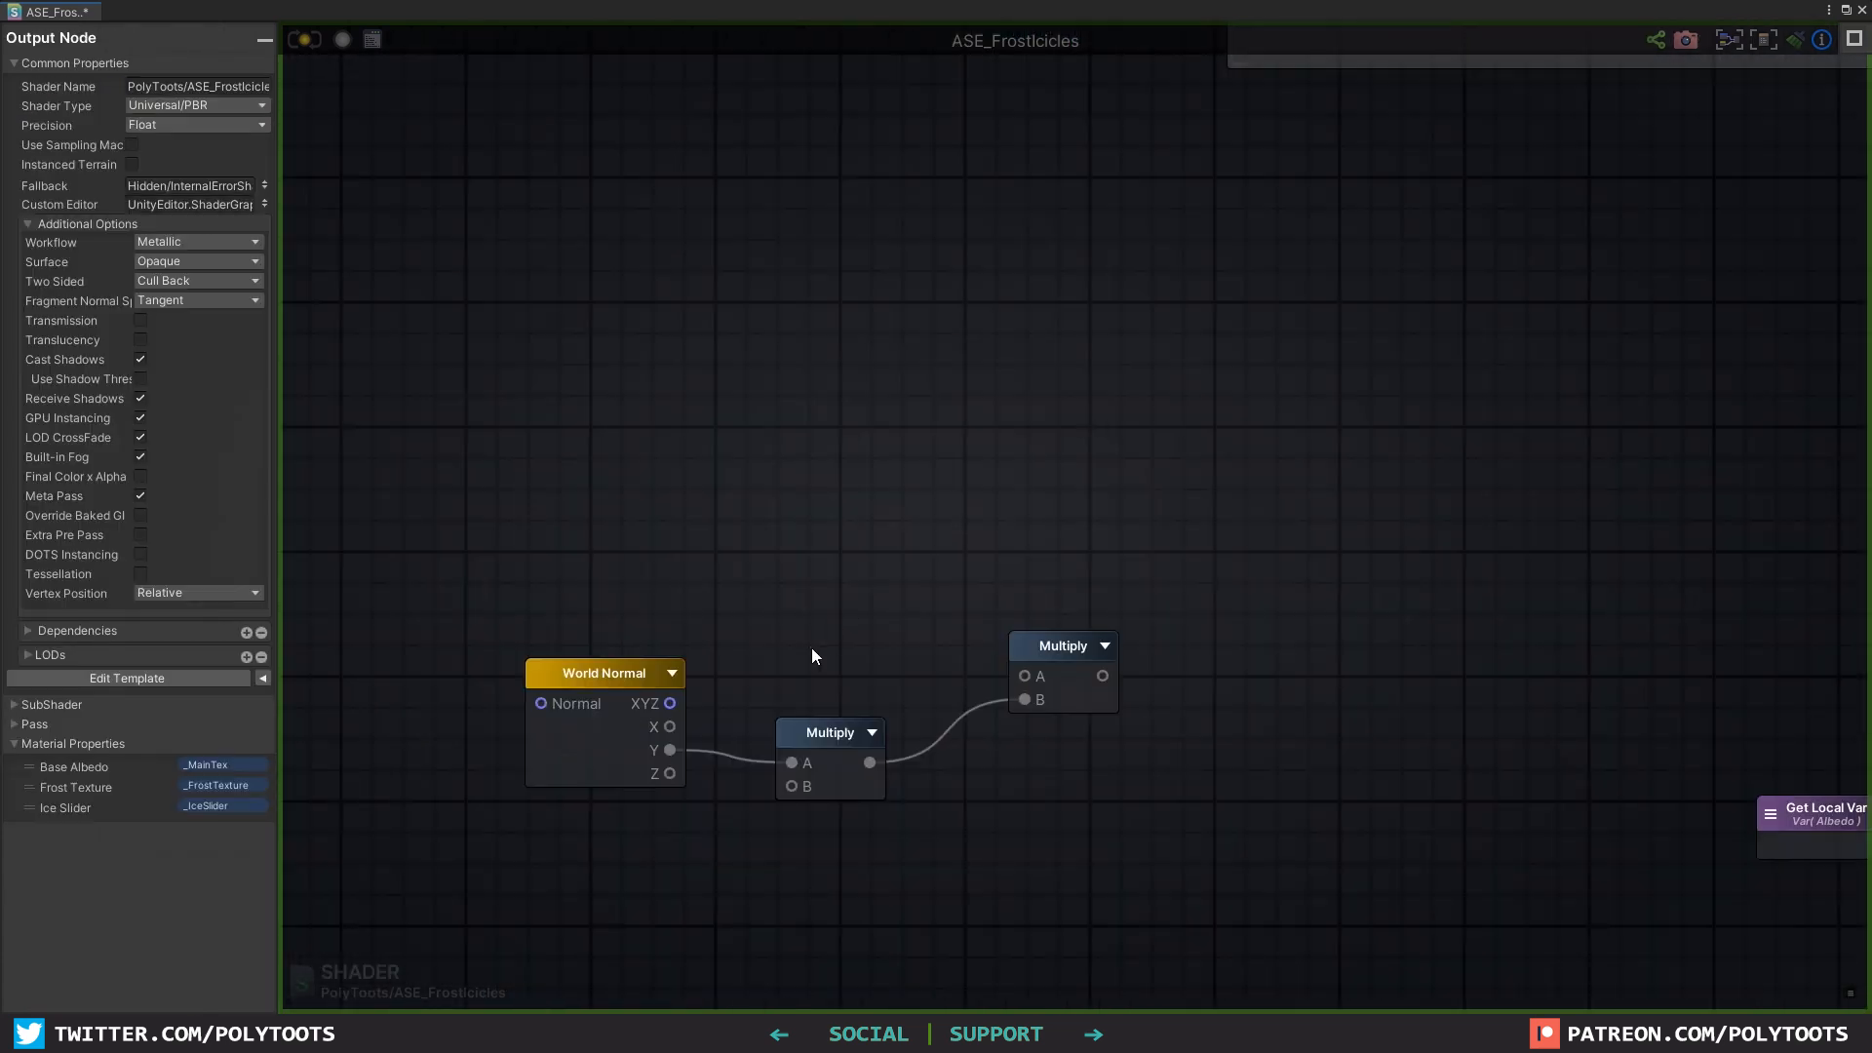
click(800, 626)
click(809, 643)
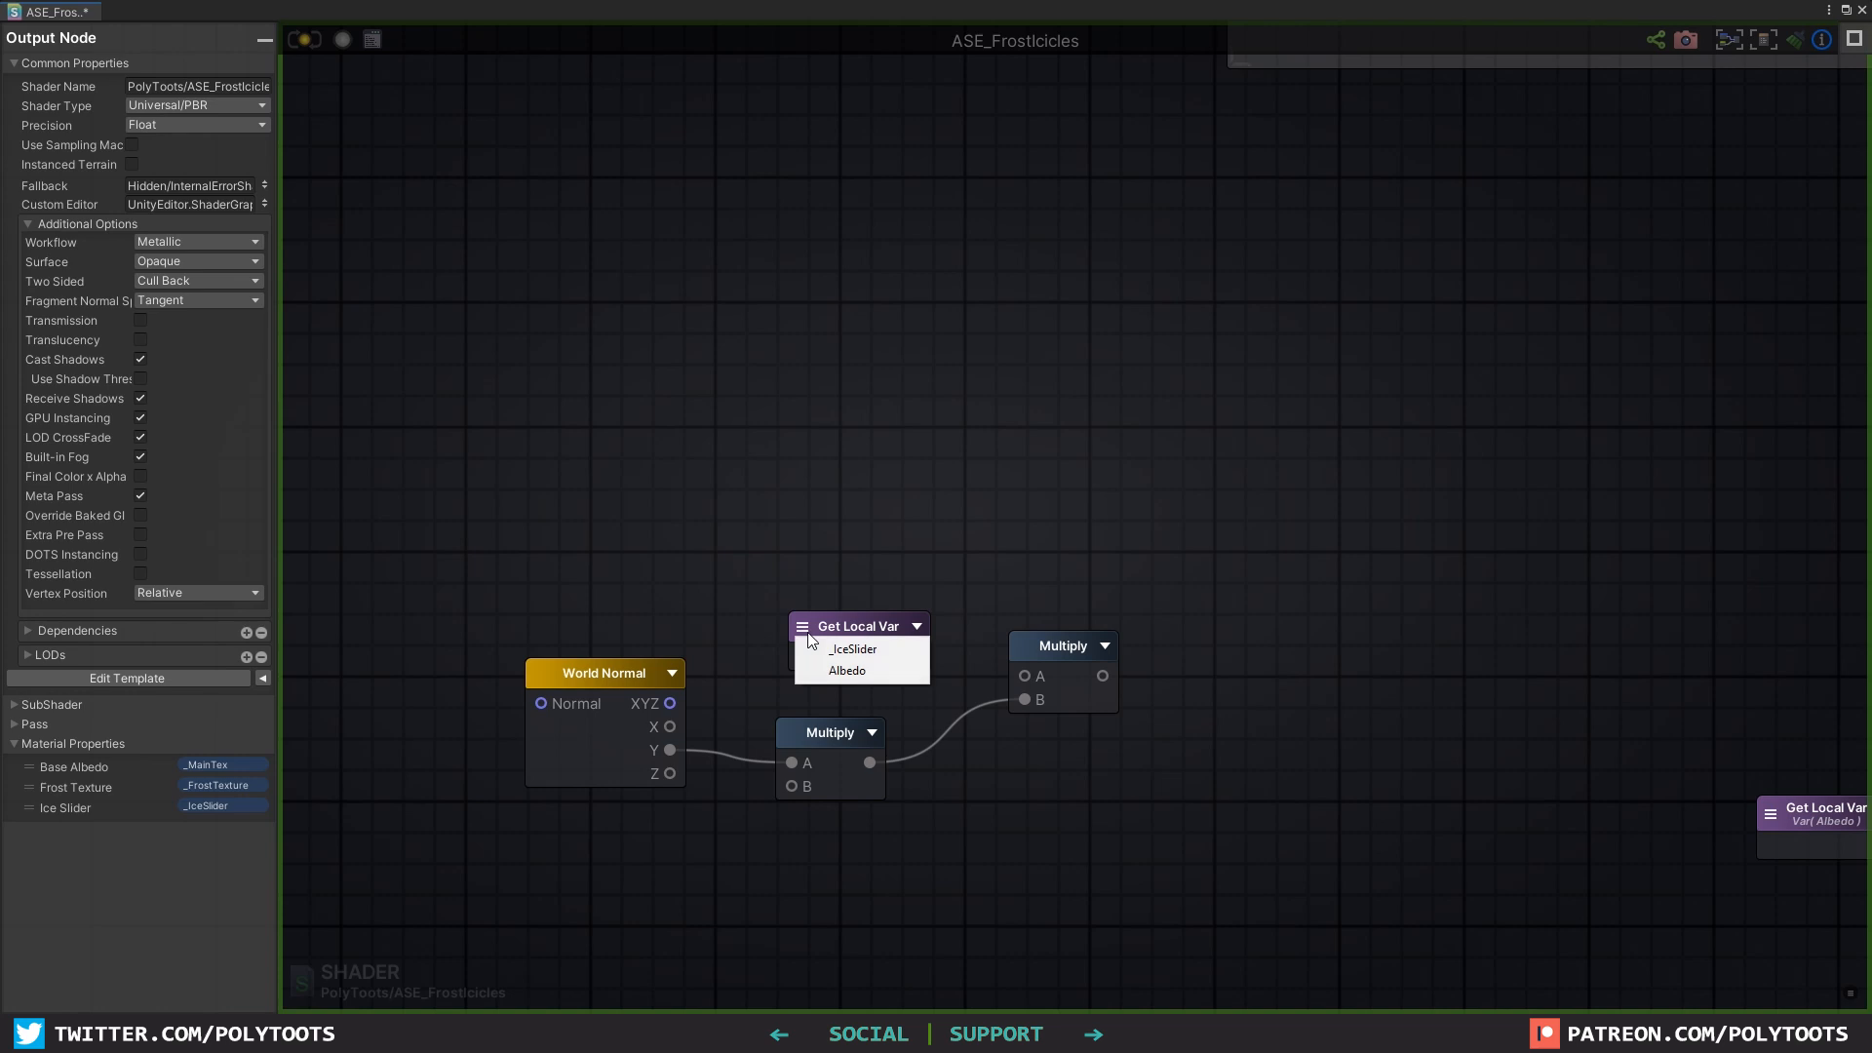
click(851, 649)
drag(858, 630, 1015, 707)
Step: Add a Saturate node after the second Multiply and connect the Multiply's output to it
middle_drag(1229, 709, 1139, 623)
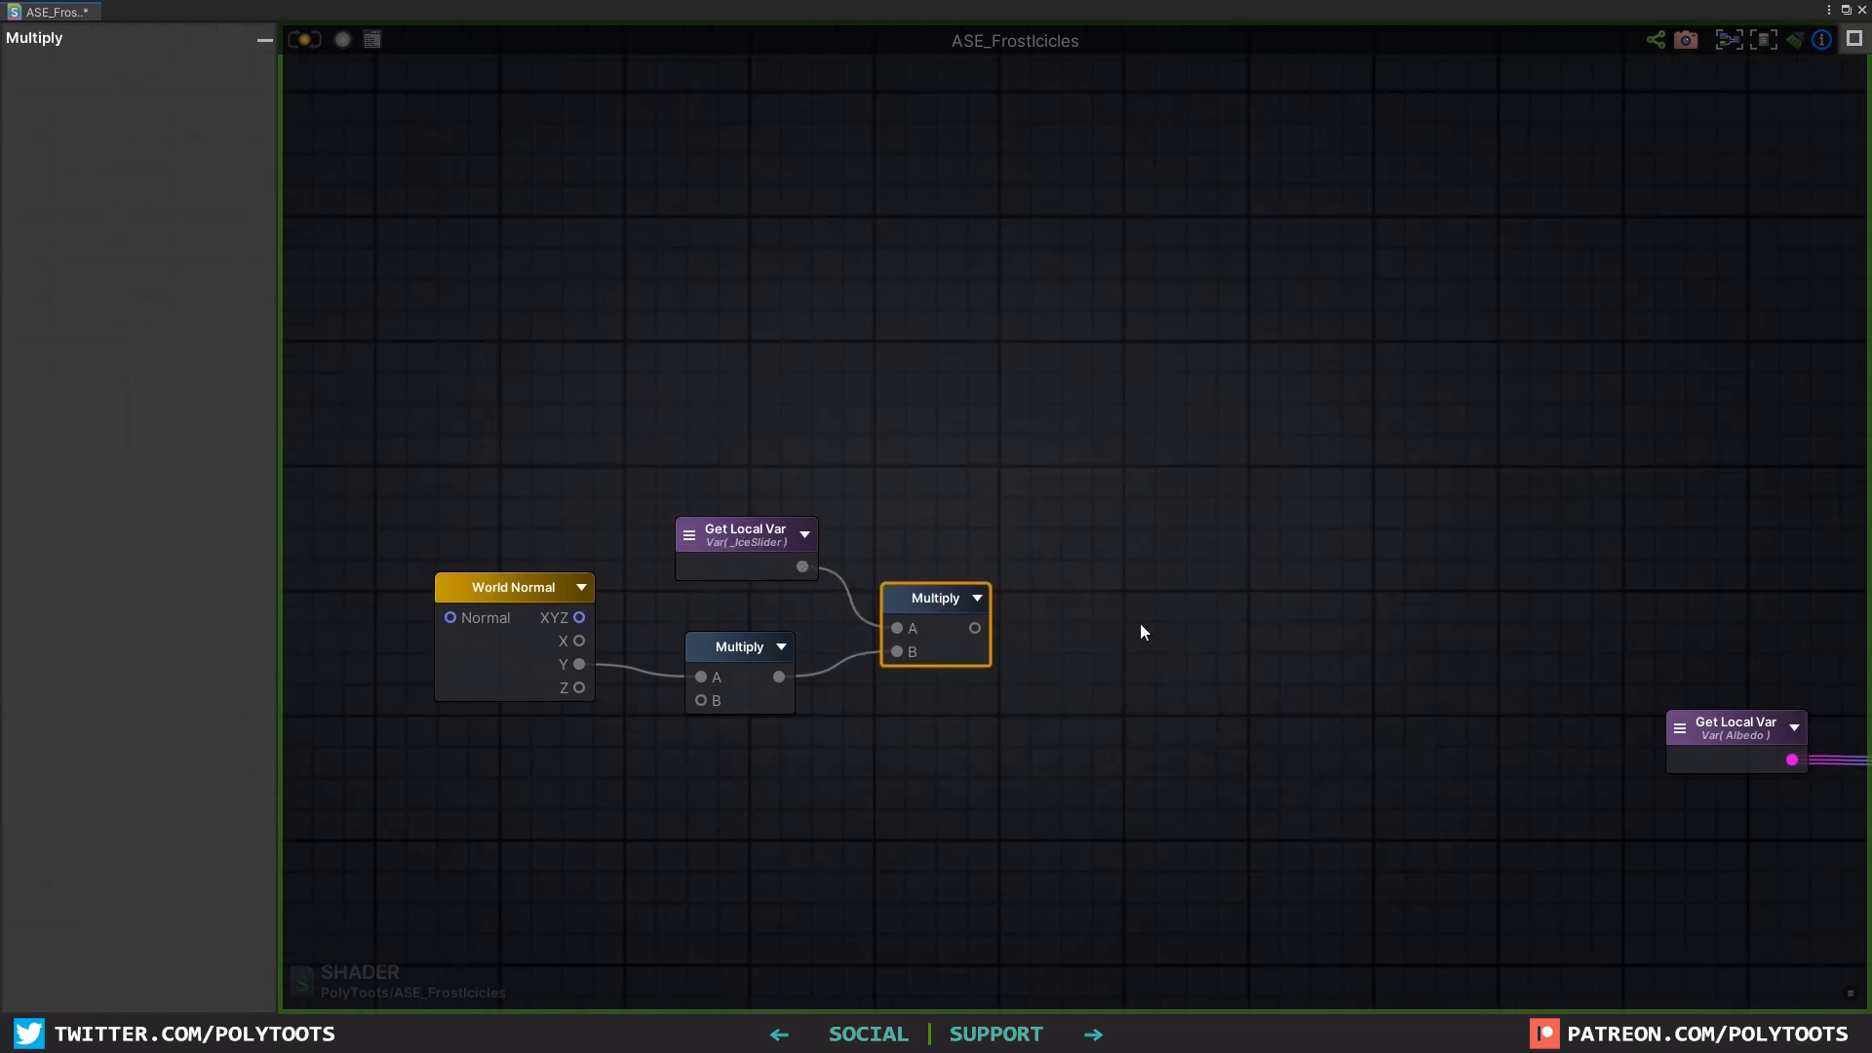
click(1137, 631)
right_click(1091, 638)
text(sa)
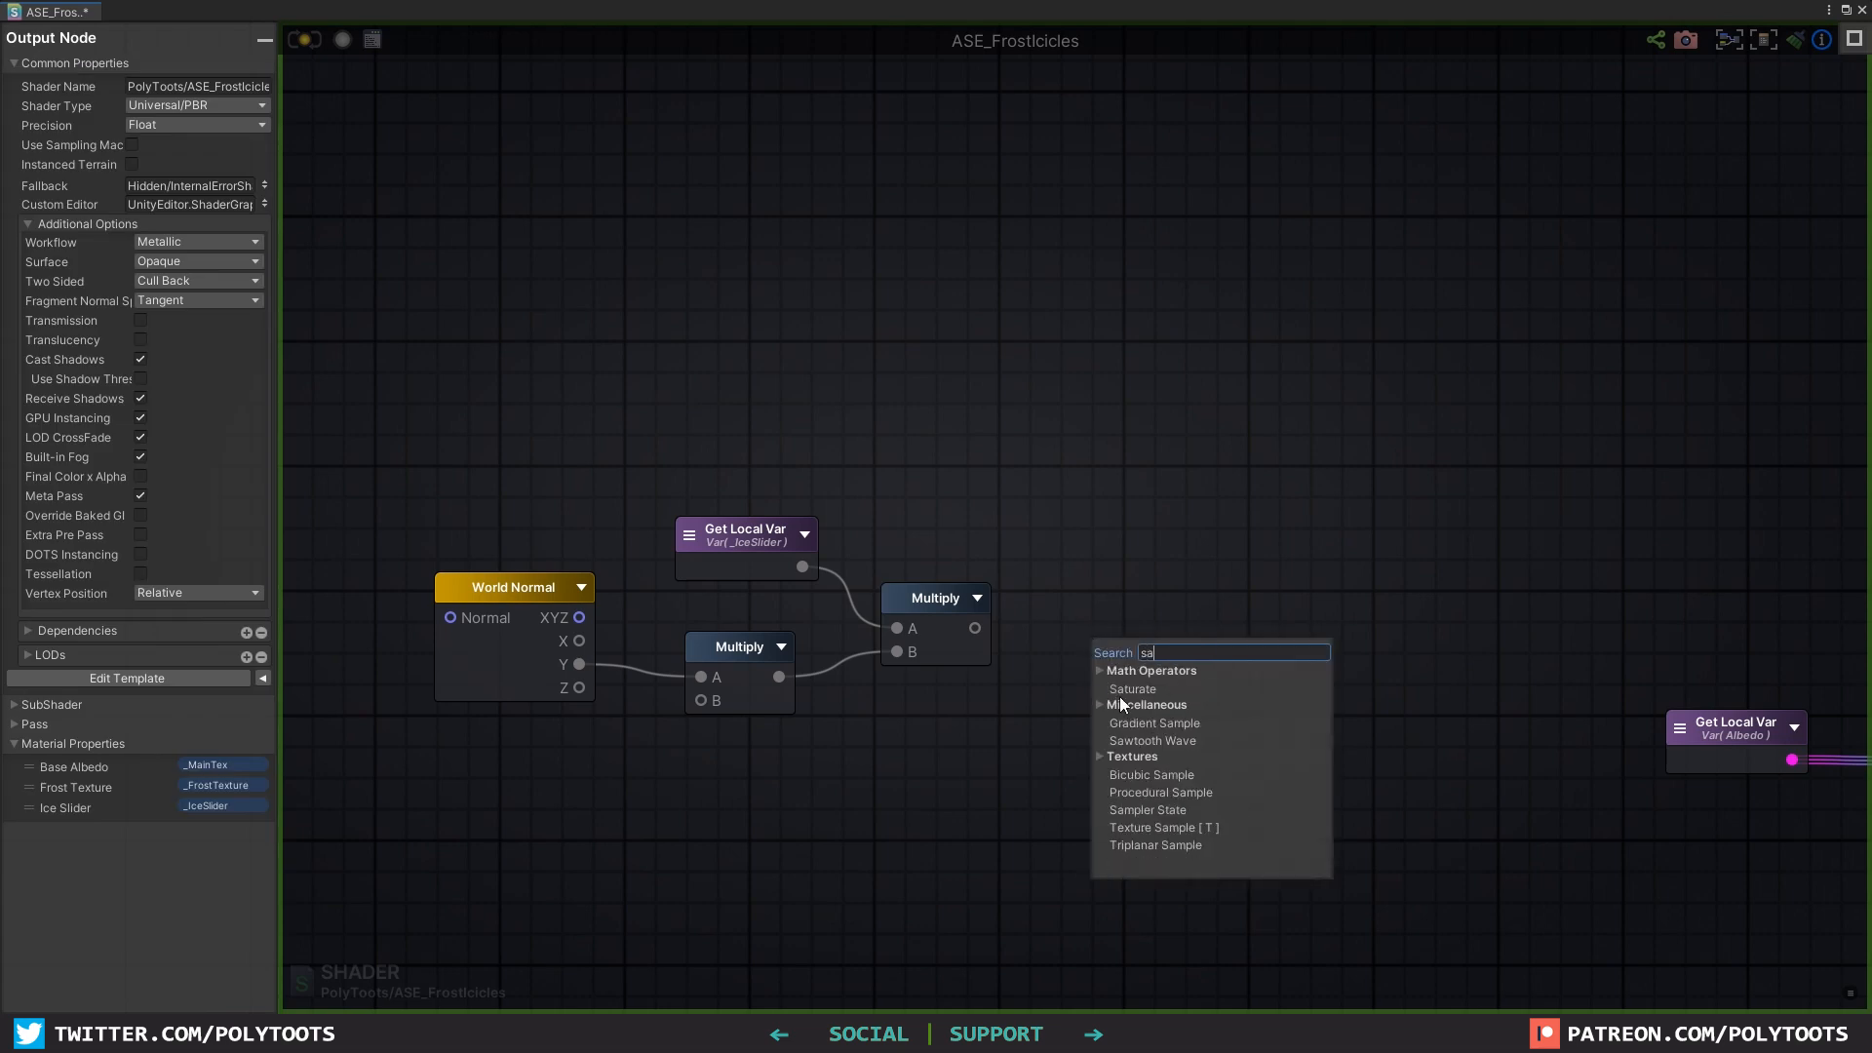
click(1133, 689)
drag(975, 628, 1313, 626)
Step: Add a Register Local Var node named _yMask after Saturate and connect Saturate's output to it
click(1261, 622)
key(r)
click(1261, 623)
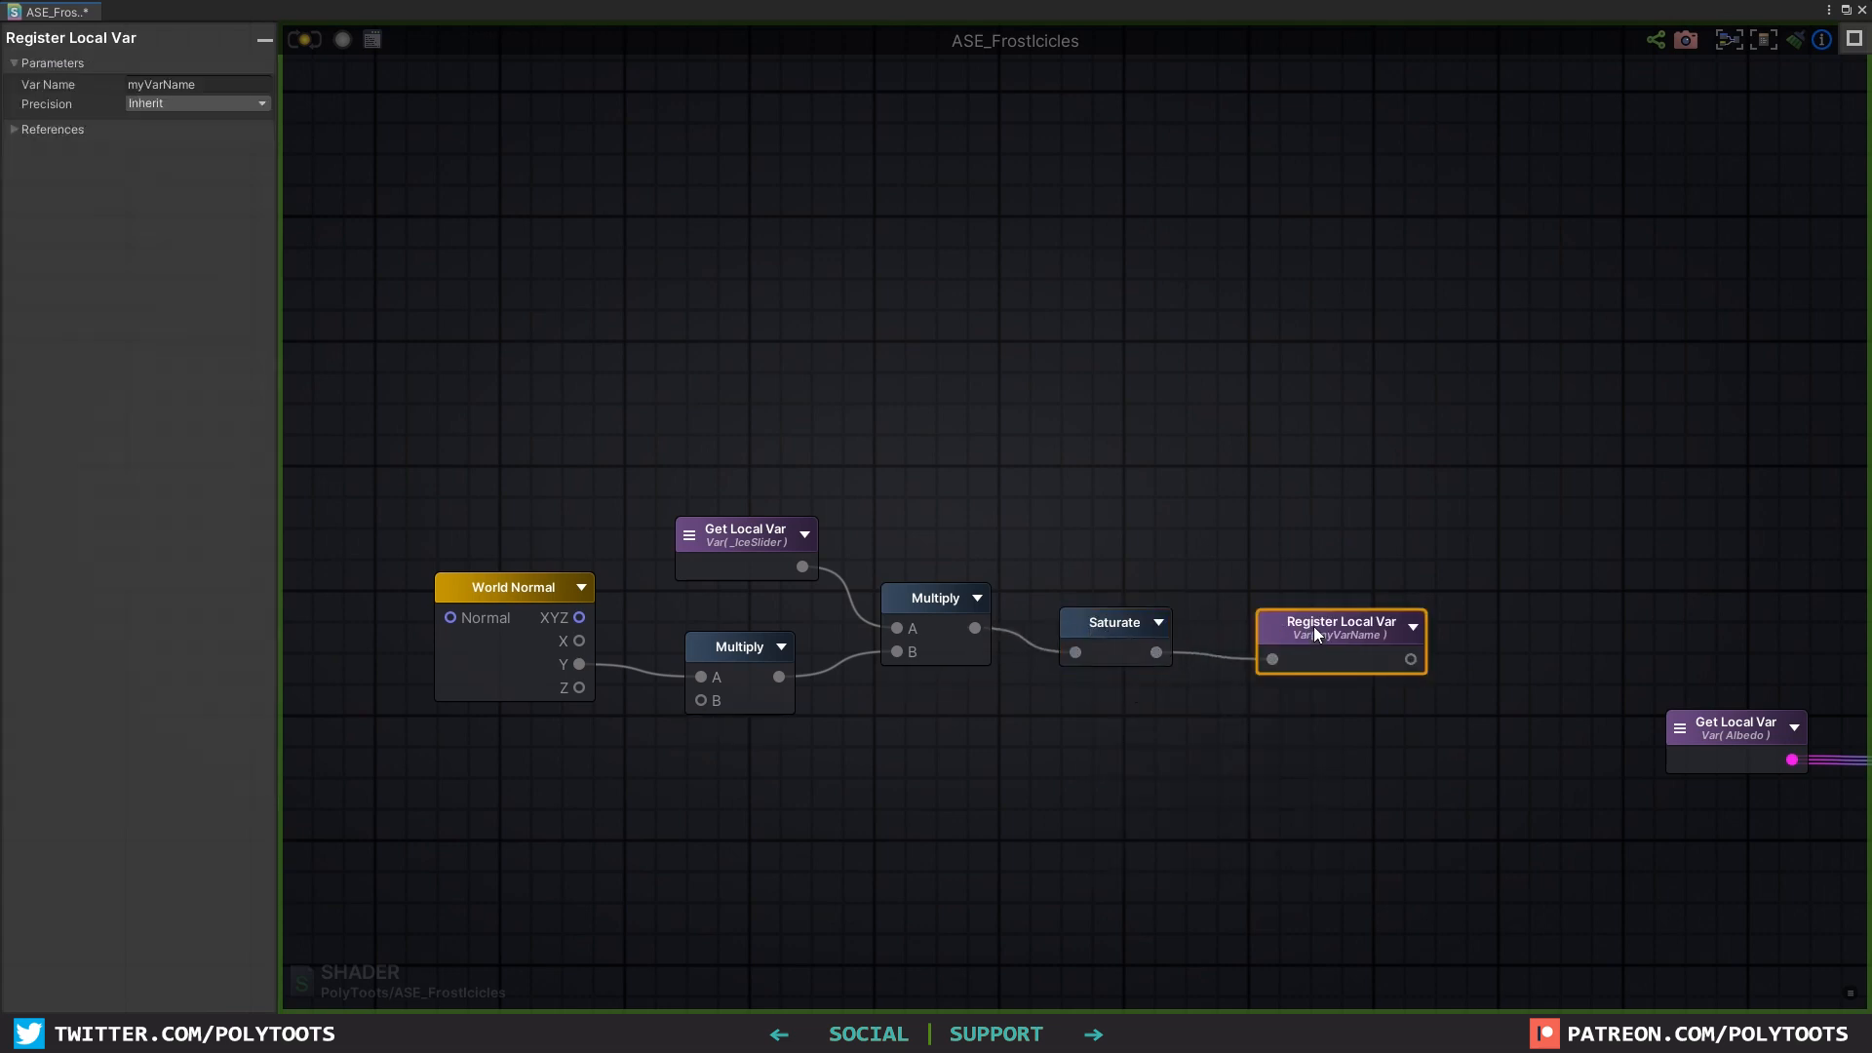
click(227, 85)
text(_yMask)
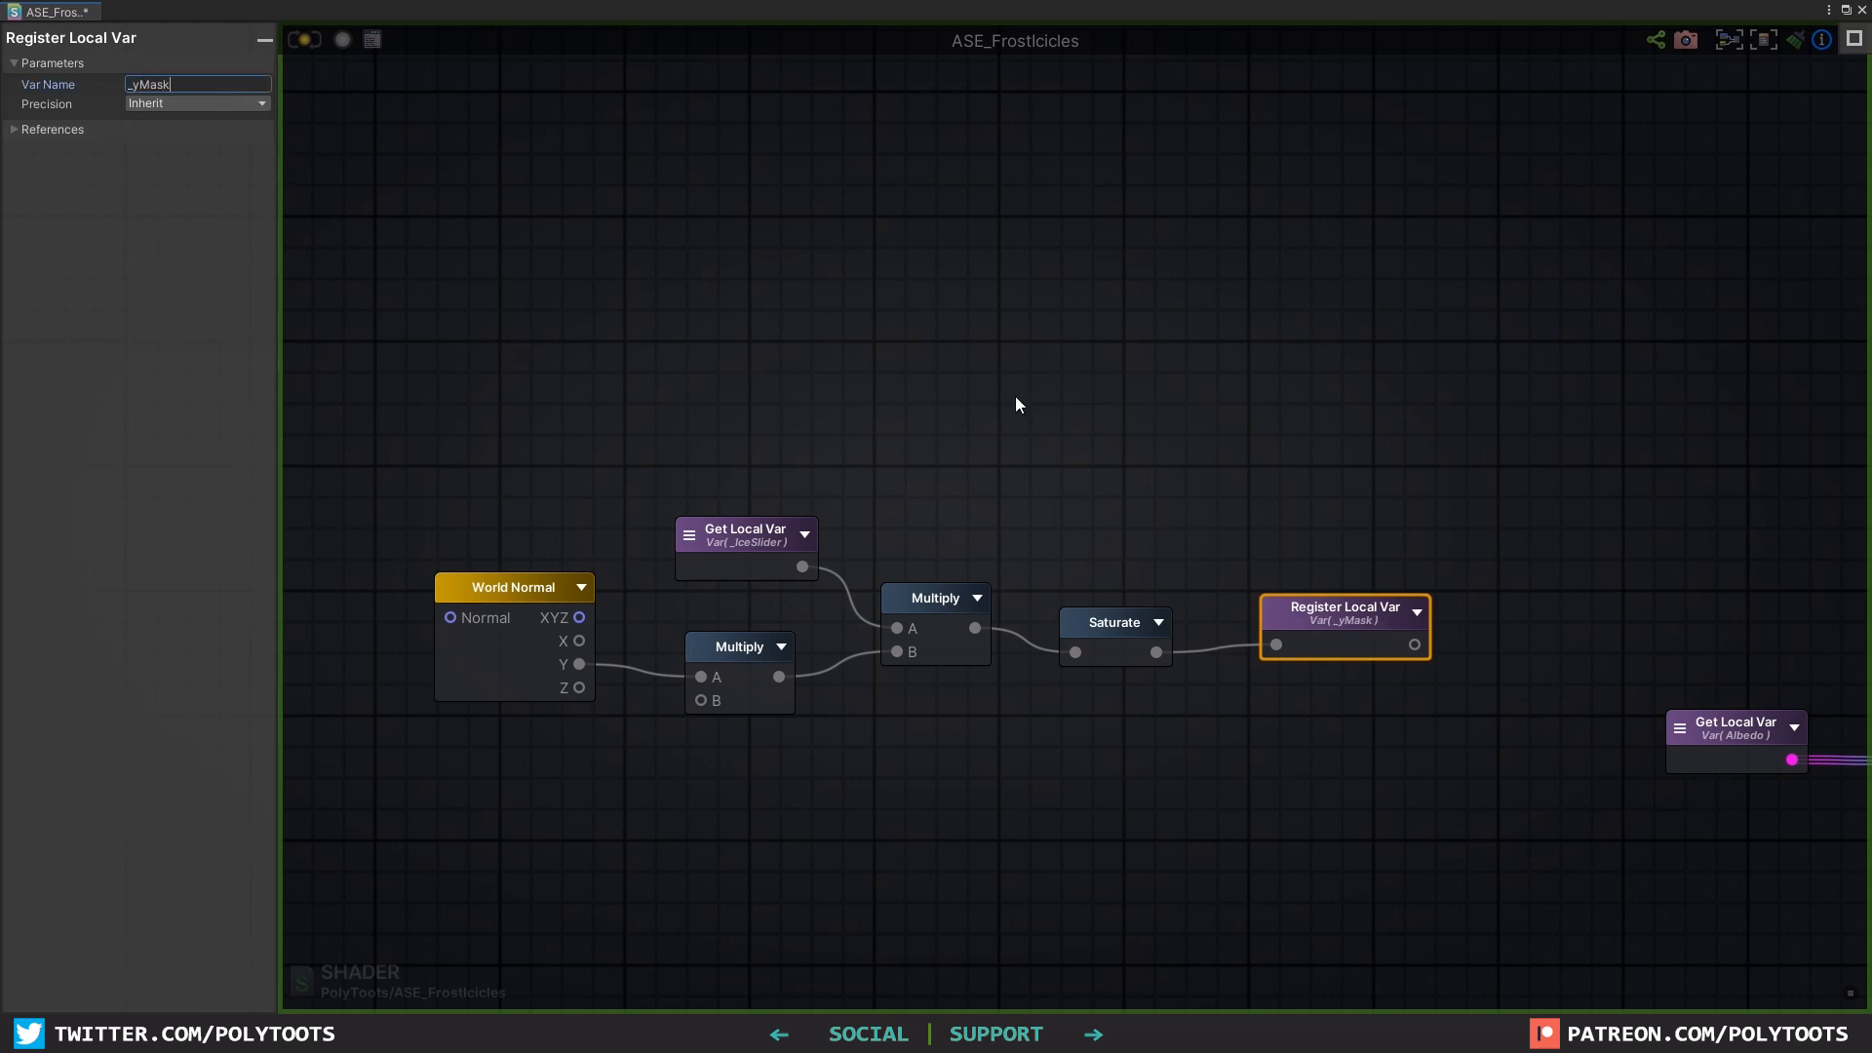
drag(1336, 624, 1320, 614)
Step: Select the whole World Normal mask chain and move it farther away from the output node
drag(428, 460, 1307, 643)
scroll(1267, 605, down, 3)
drag(1332, 555, 997, 672)
right_drag(997, 680, 1110, 553)
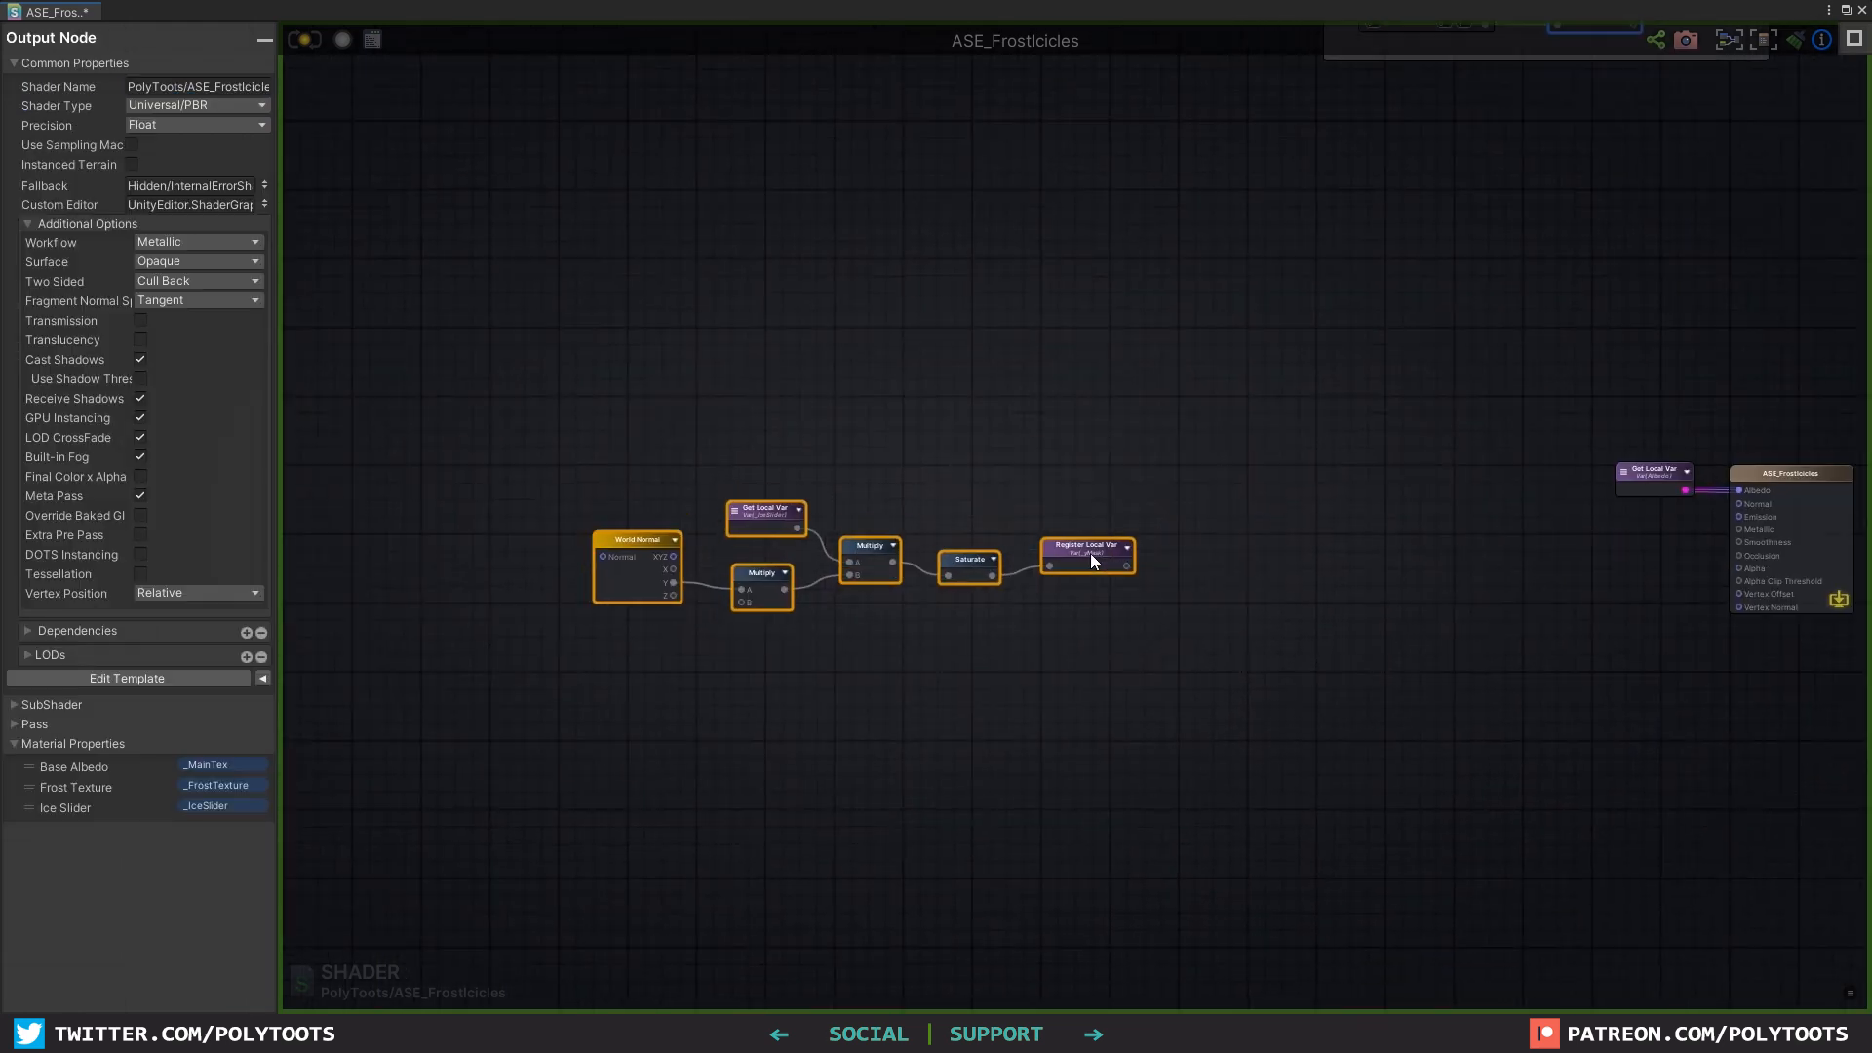
Step: Expand the preview of the _yMask register node and raise the Ice Slider node's value to check the mask
scroll(1114, 546, up, 3)
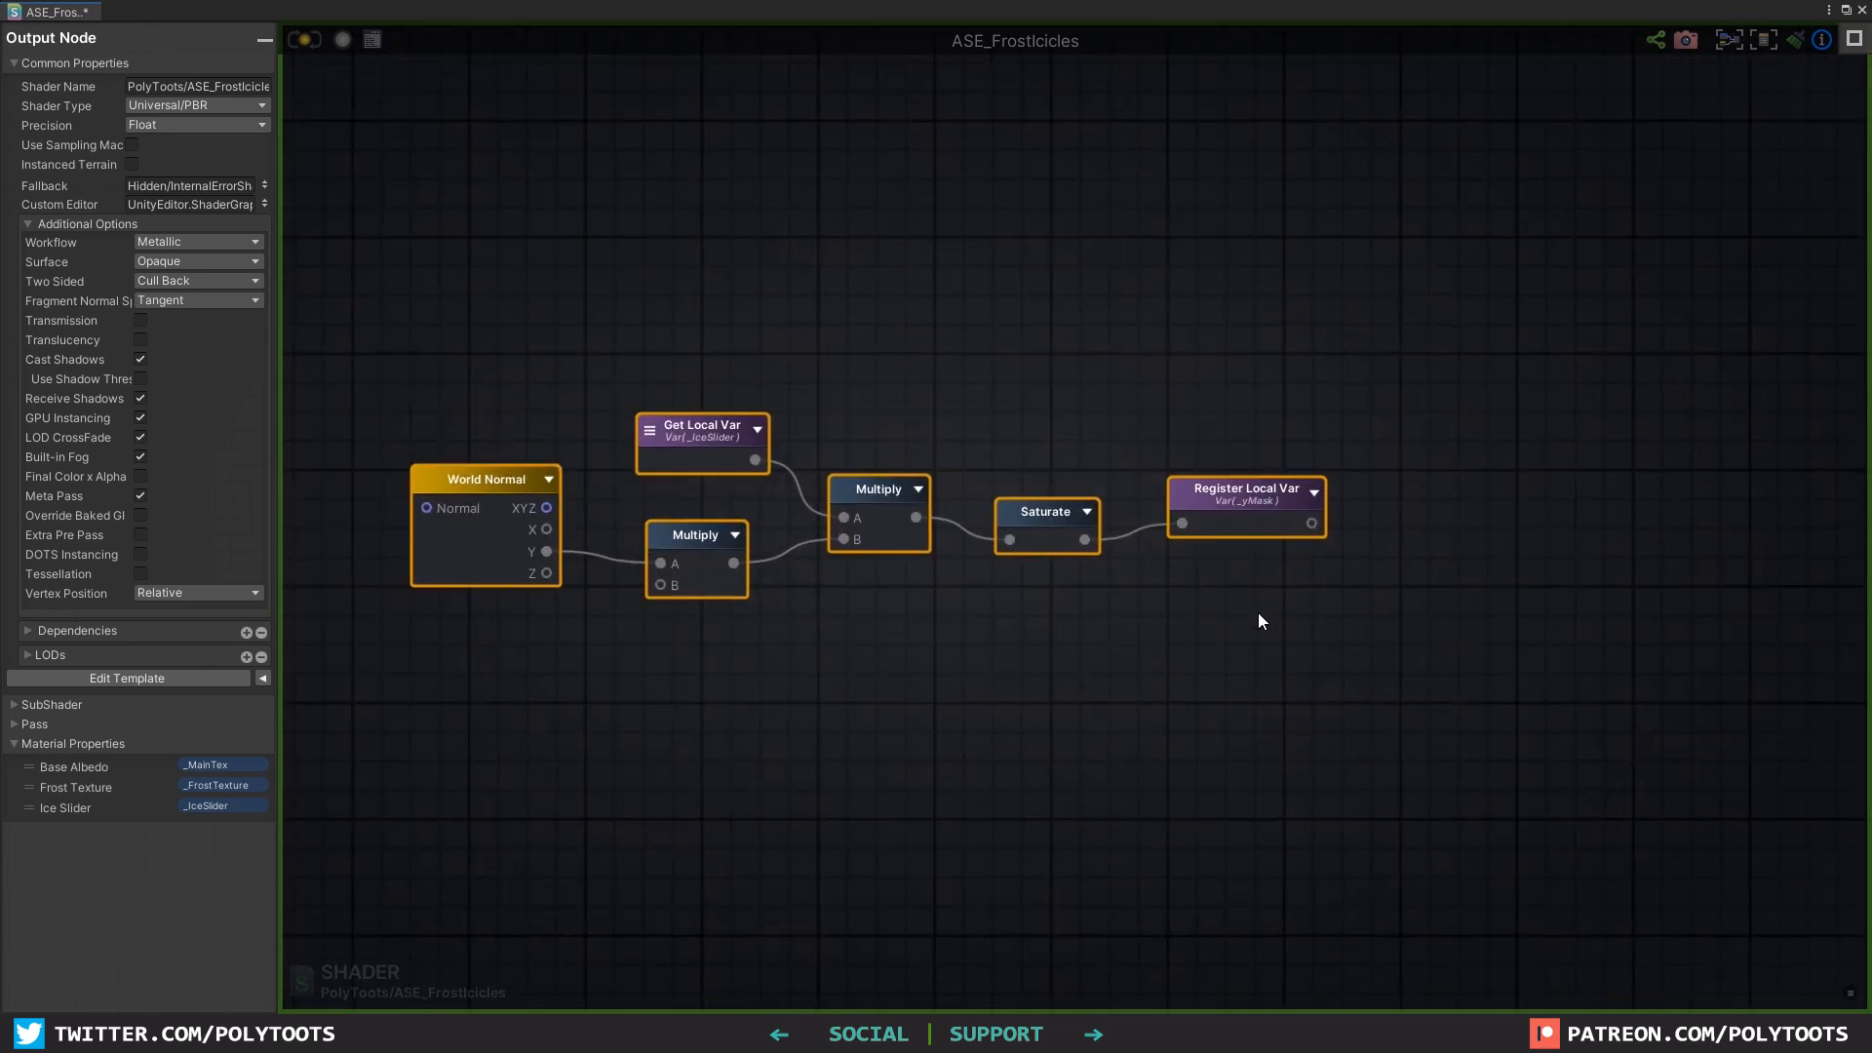
click(1315, 493)
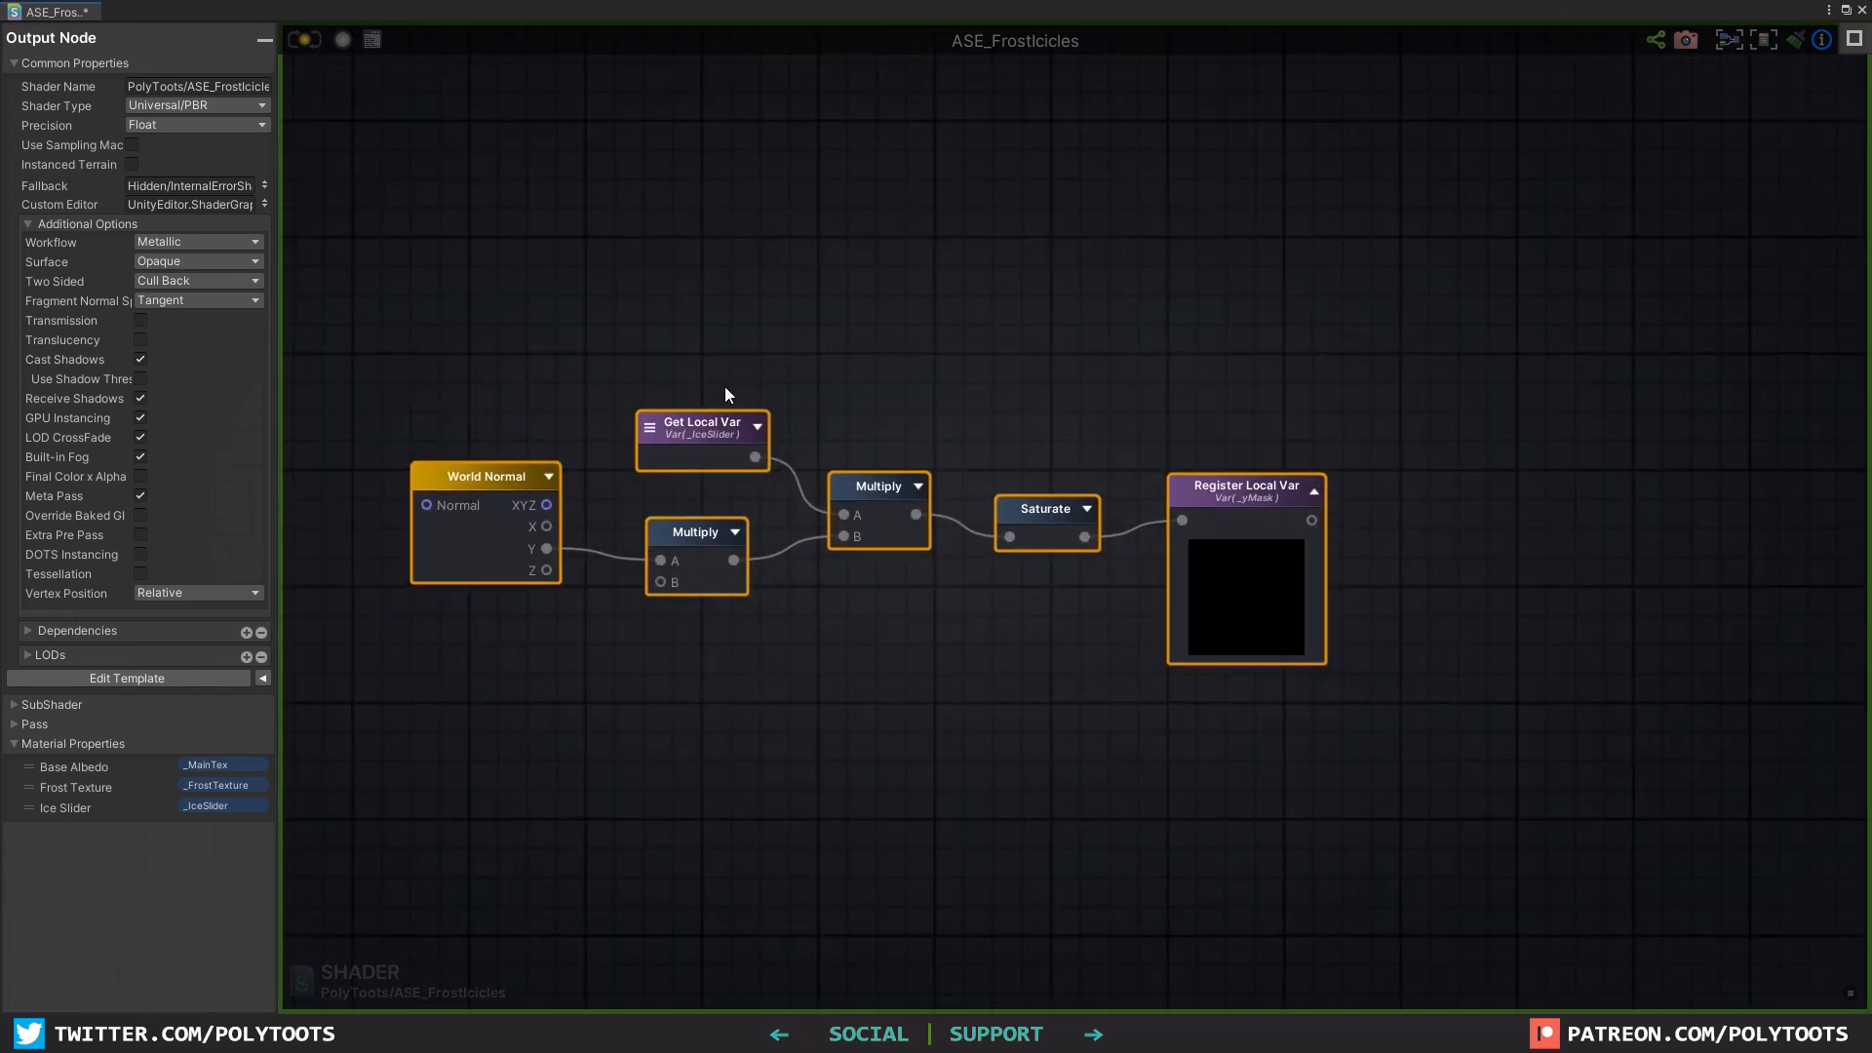
click(700, 435)
scroll(1169, 351, down, 5)
middle_drag(1550, 59, 1415, 357)
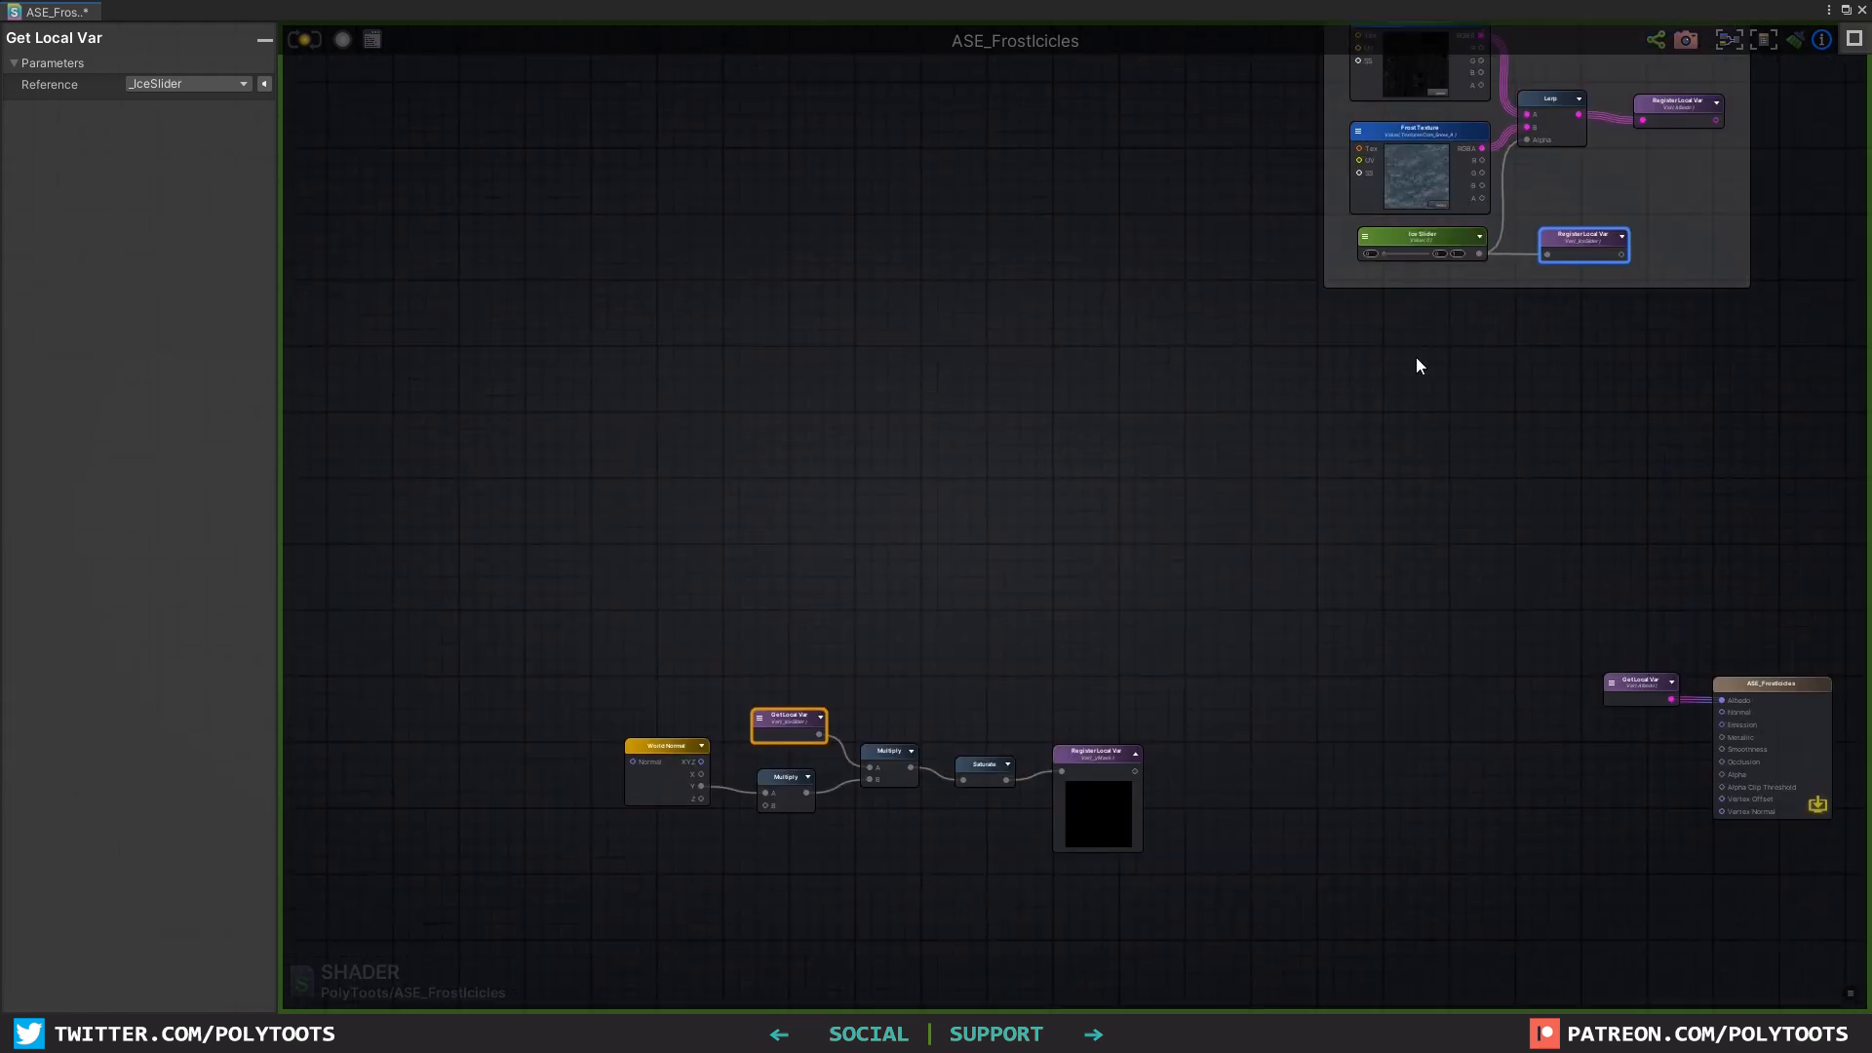
drag(1424, 245, 1505, 282)
scroll(1258, 634, up, 5)
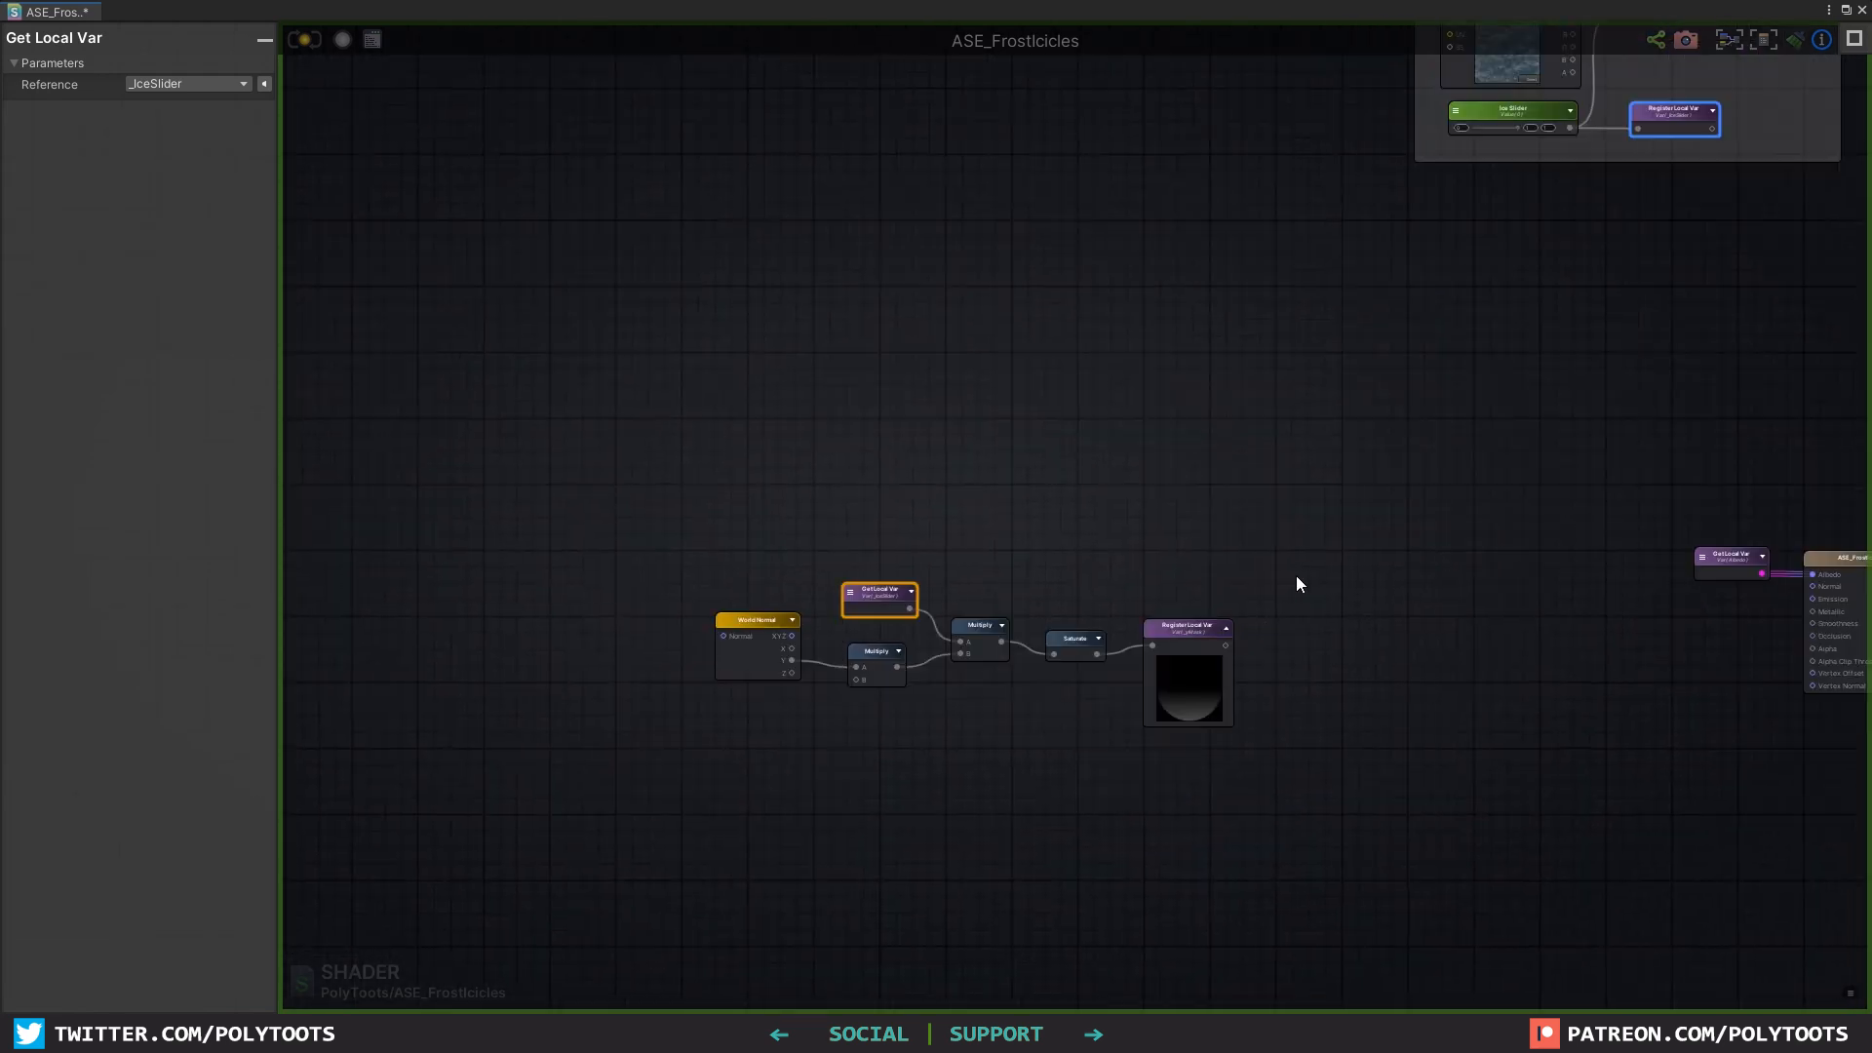
Step: Wrap the mask nodes in a comment frame titled Y Mask and move it up and away from the output node
drag(1361, 408, 369, 752)
middle_drag(936, 639, 964, 629)
key(c)
click(991, 419)
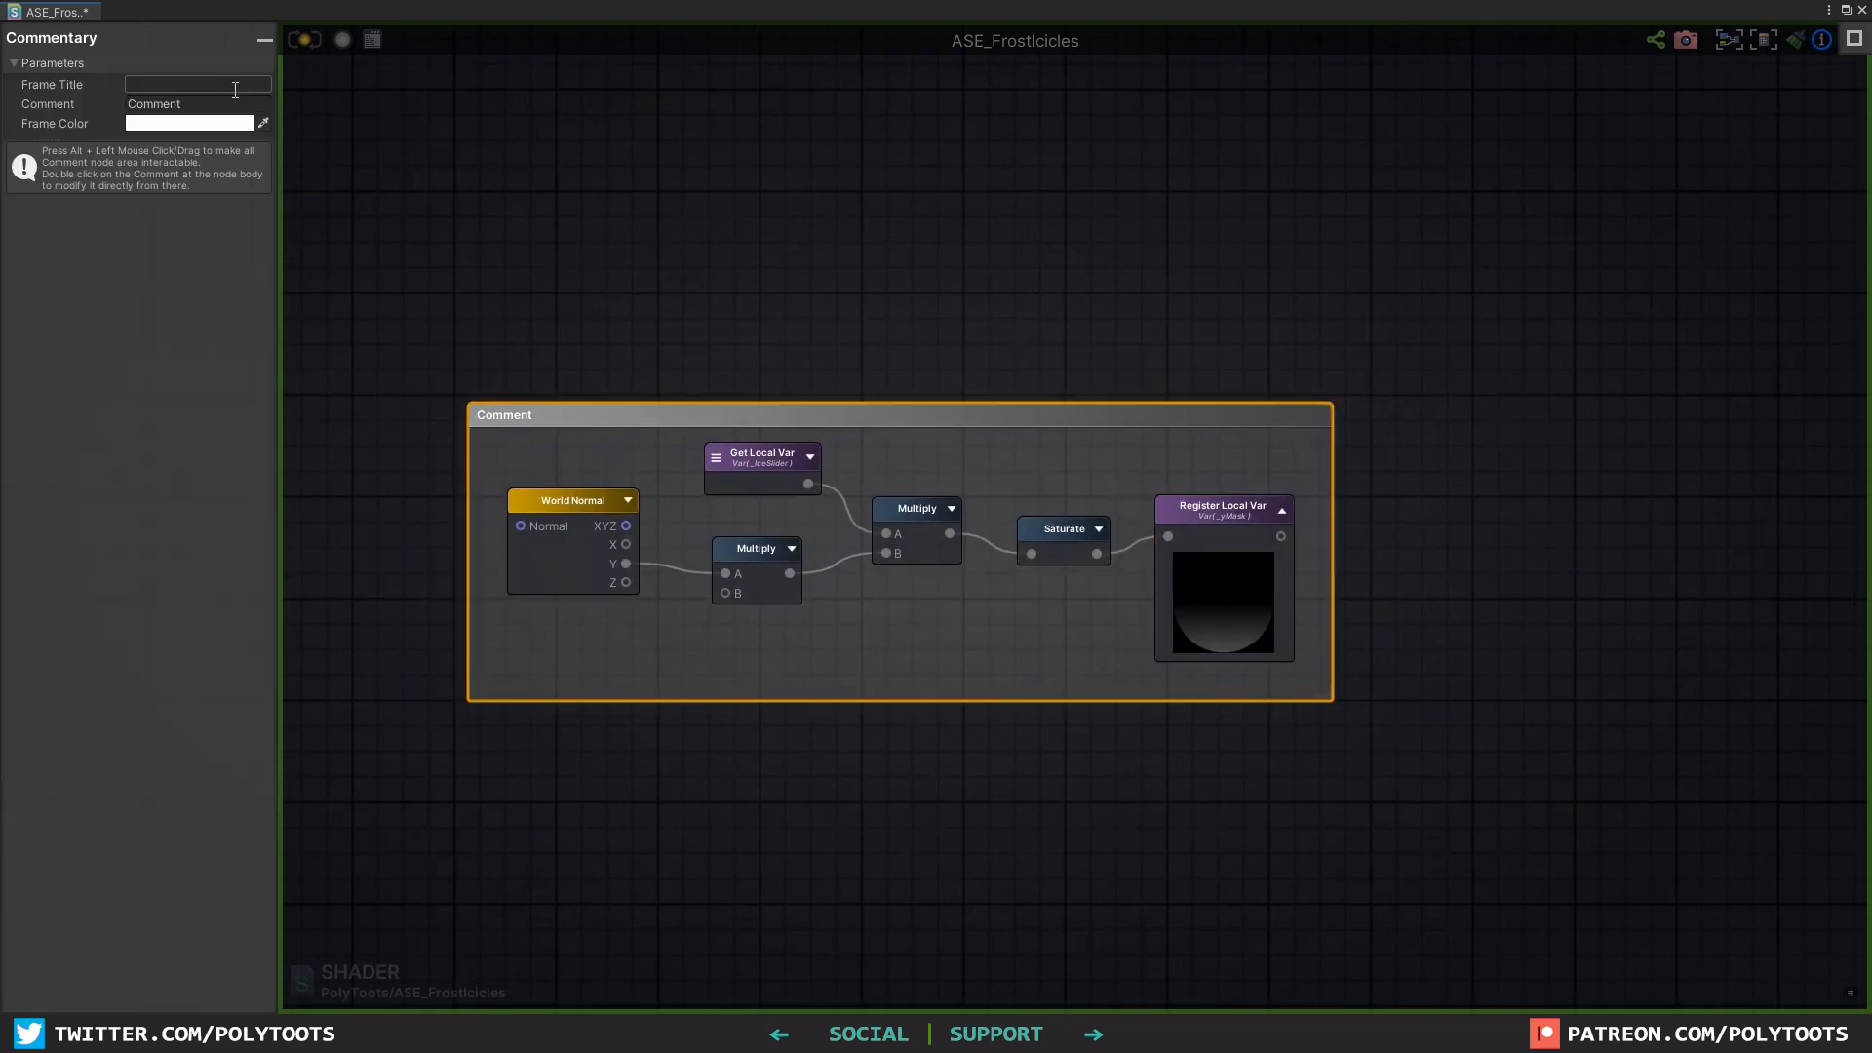
text(Y Mask)
click(775, 231)
alt+drag(1020, 591, 756, 188)
scroll(1048, 465, down, 5)
Step: Add a Vertex Normal node and a Multiply node below the Y Mask frame, connecting Vertex Normal's XYZ output to Multiply's A input
click(1016, 488)
scroll(995, 517, up, 2)
right_click(990, 517)
text(verte)
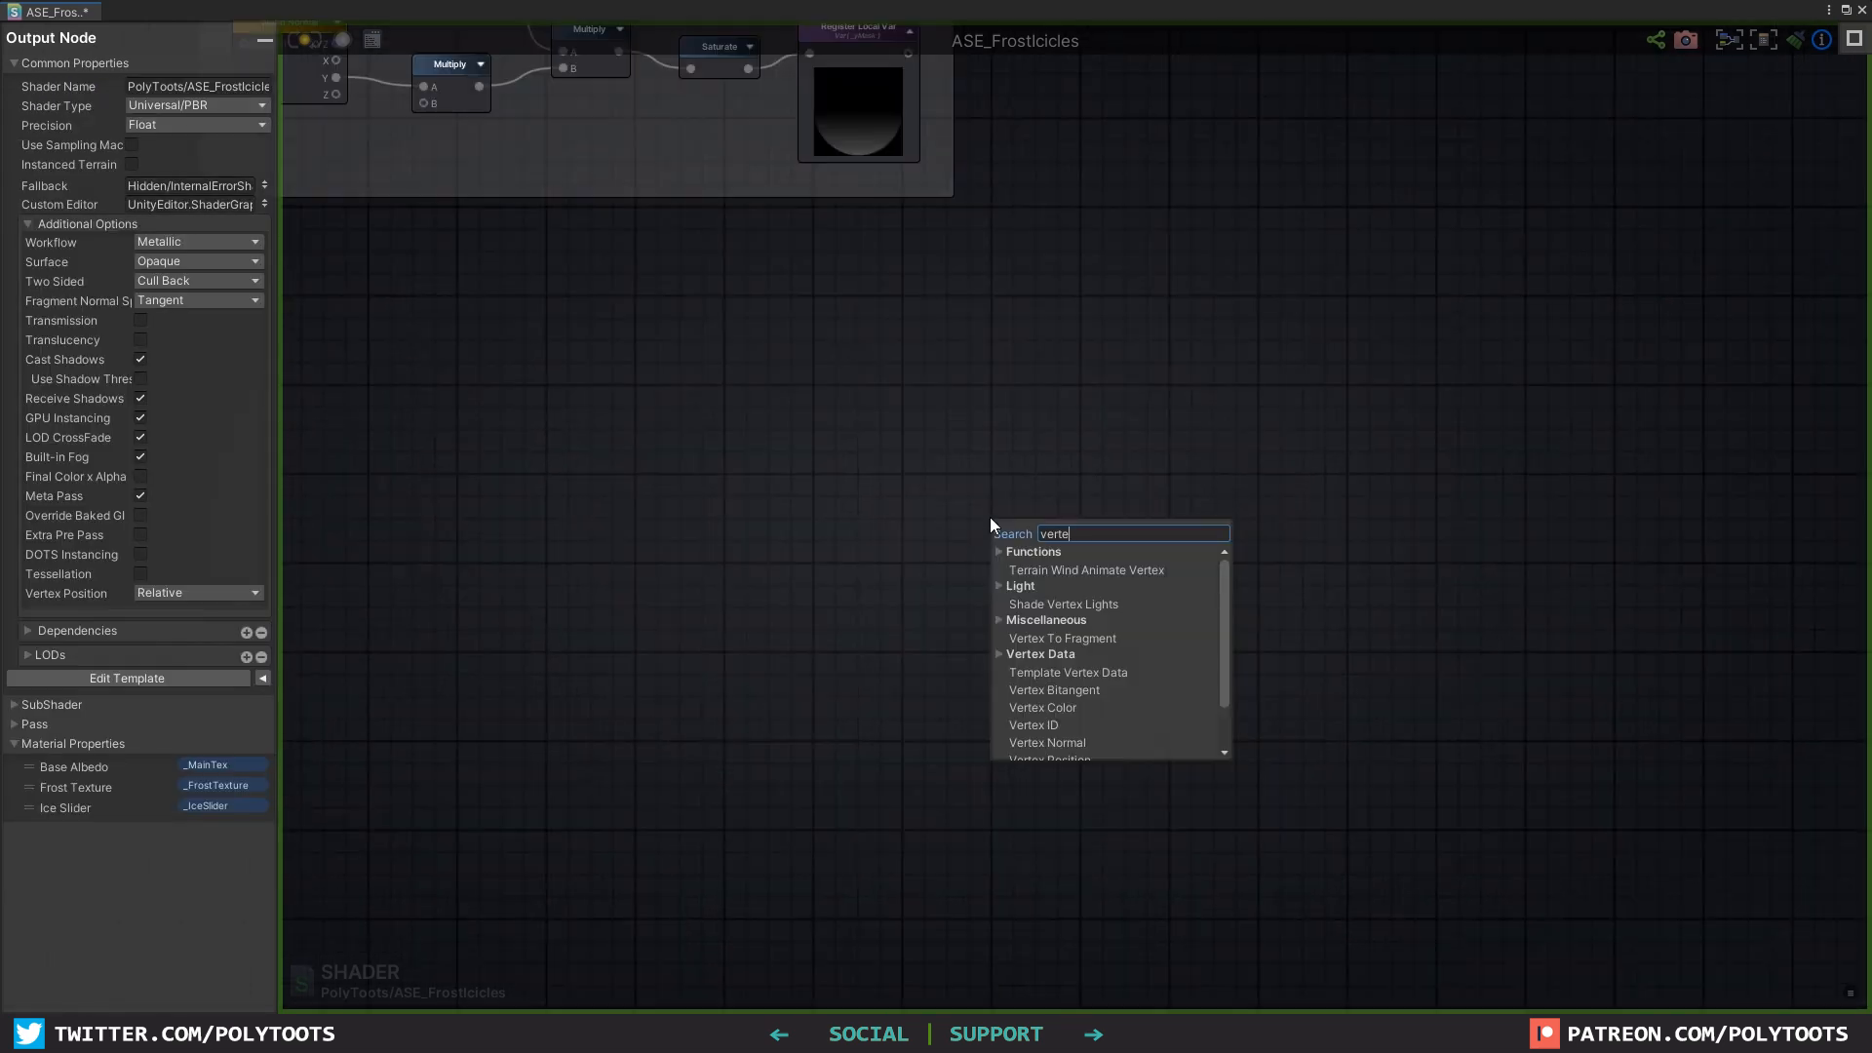
text(x norm)
click(1053, 573)
drag(1039, 535, 1162, 541)
click(1148, 604)
Step: Add a Get Local Var node referencing _yMask below Vertex Normal and connect it to the Multiply's B input
middle_drag(1035, 430, 1060, 519)
drag(891, 125, 889, 119)
click(1013, 708)
key(g)
click(1032, 652)
drag(1052, 664, 1039, 638)
click(1027, 639)
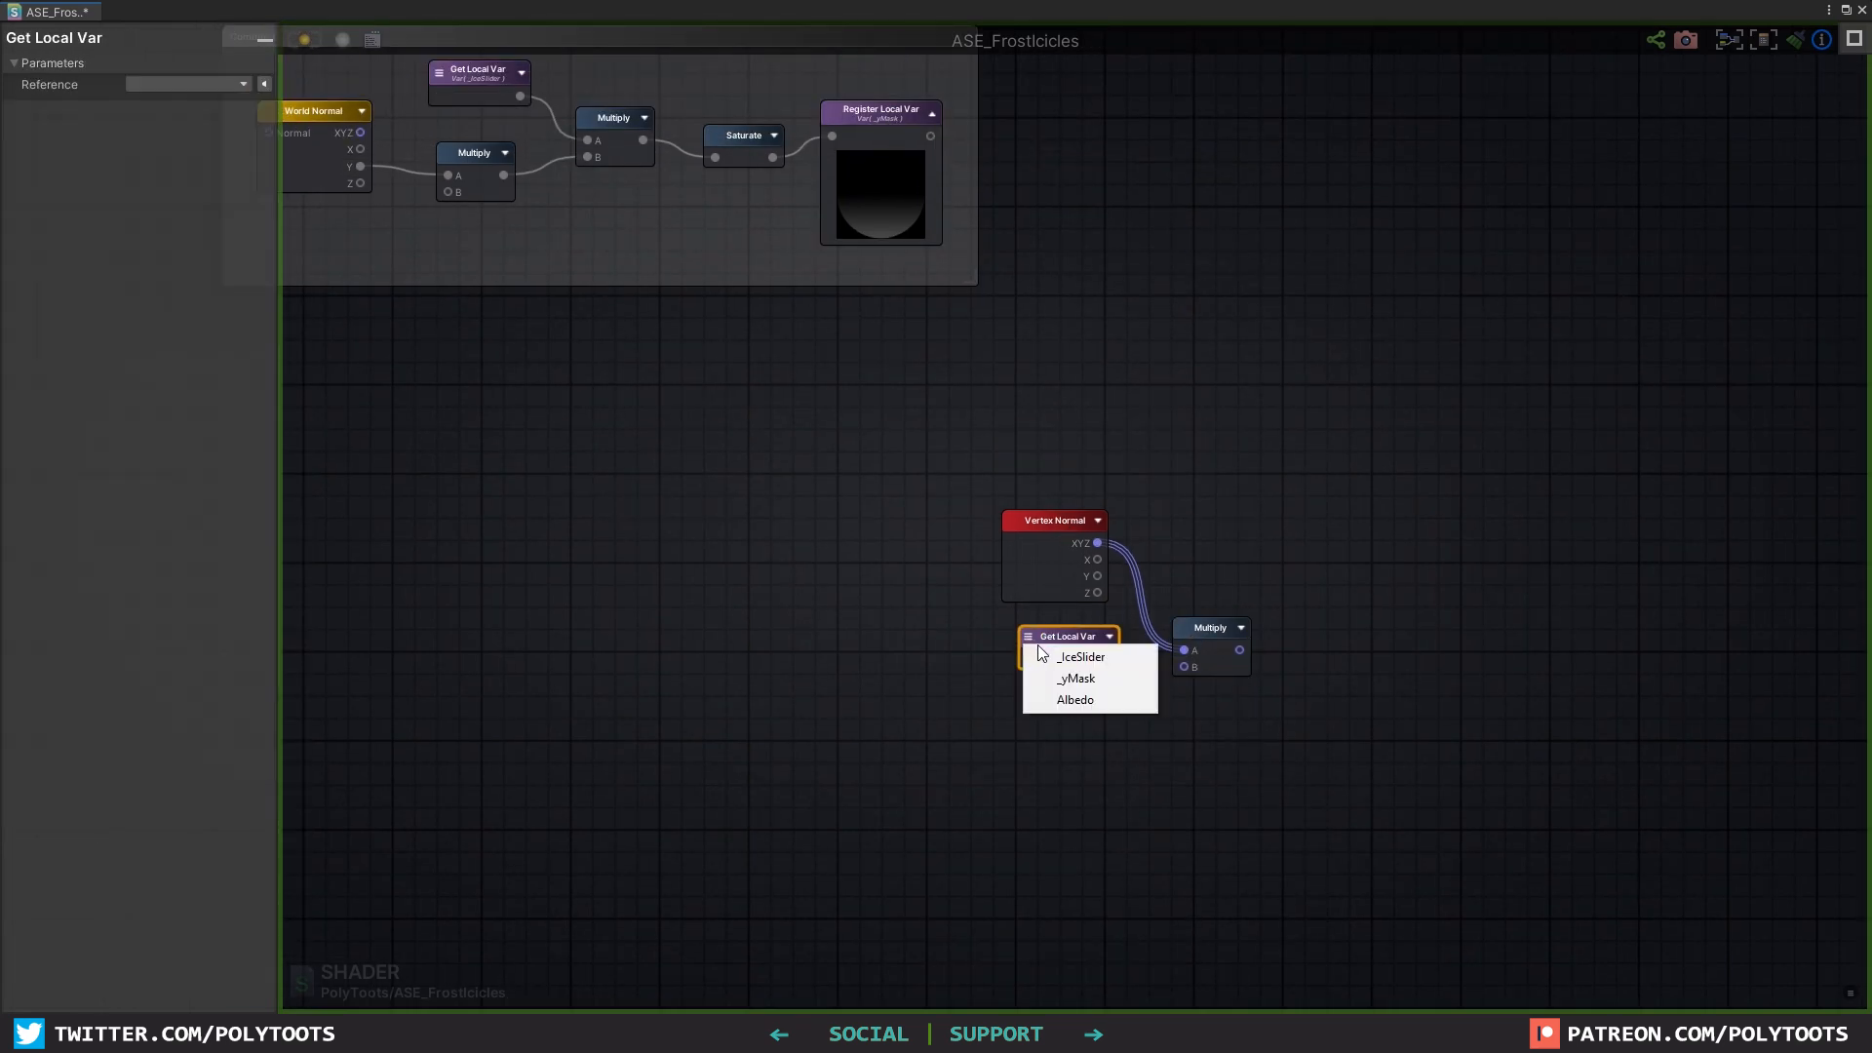
click(1074, 678)
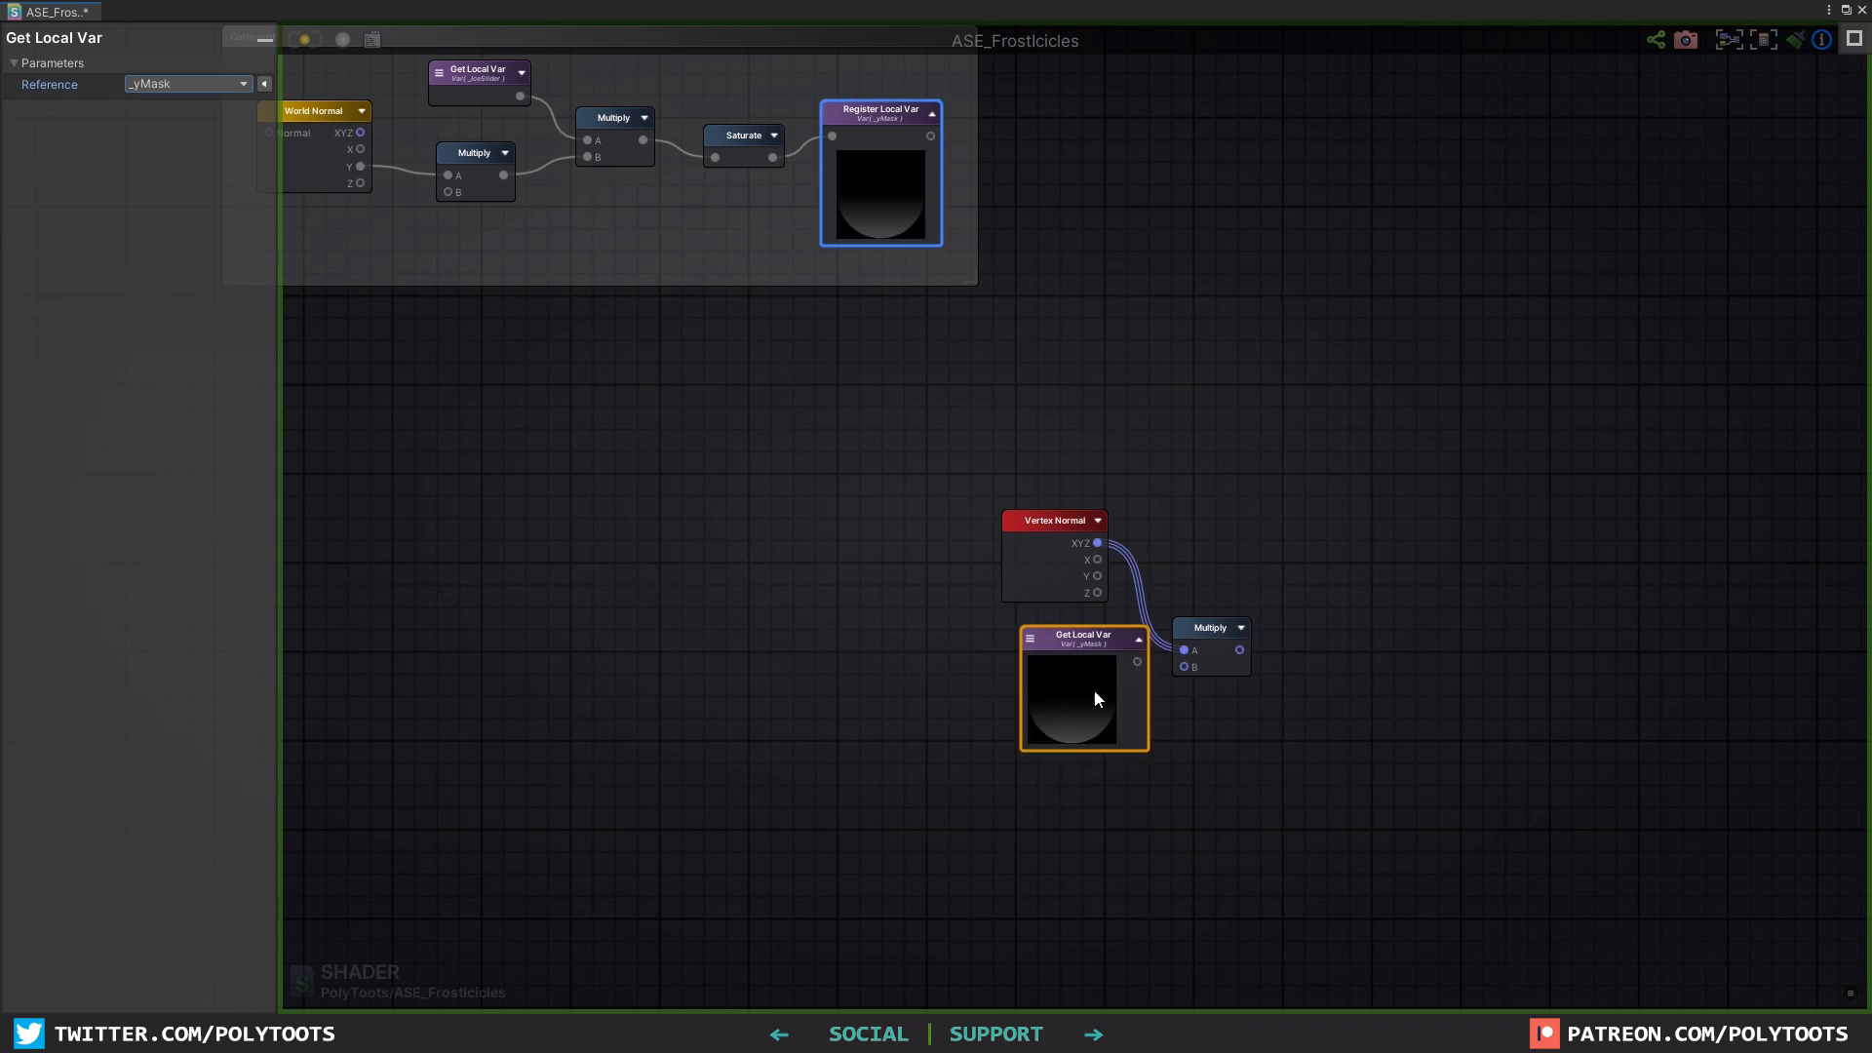
mouse_move(1084, 643)
mouse_down()
mouse_move(1065, 652)
mouse_move(1183, 667)
mouse_move(1068, 657)
mouse_up()
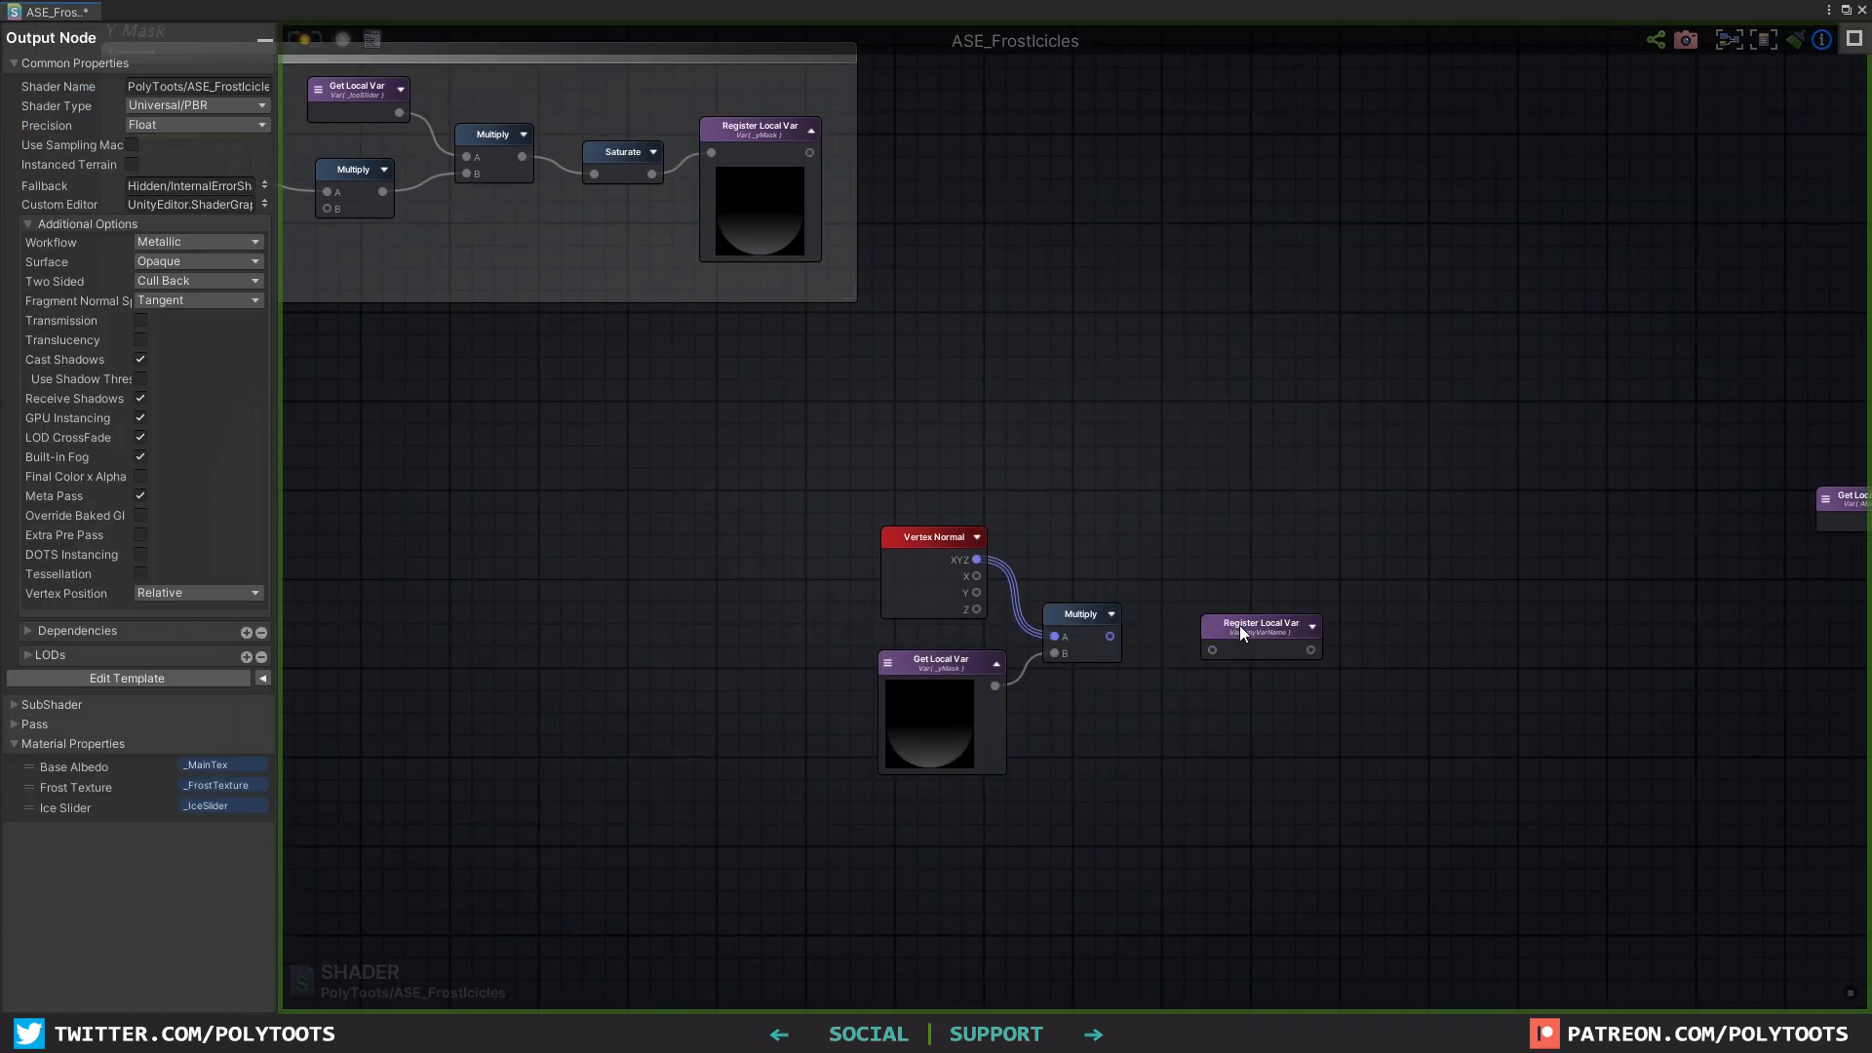
Step: Add a Register Local Var node named VertexOffset beside the Multiply node and connect the Multiply's output to it
click(1241, 632)
drag(1110, 635, 1212, 648)
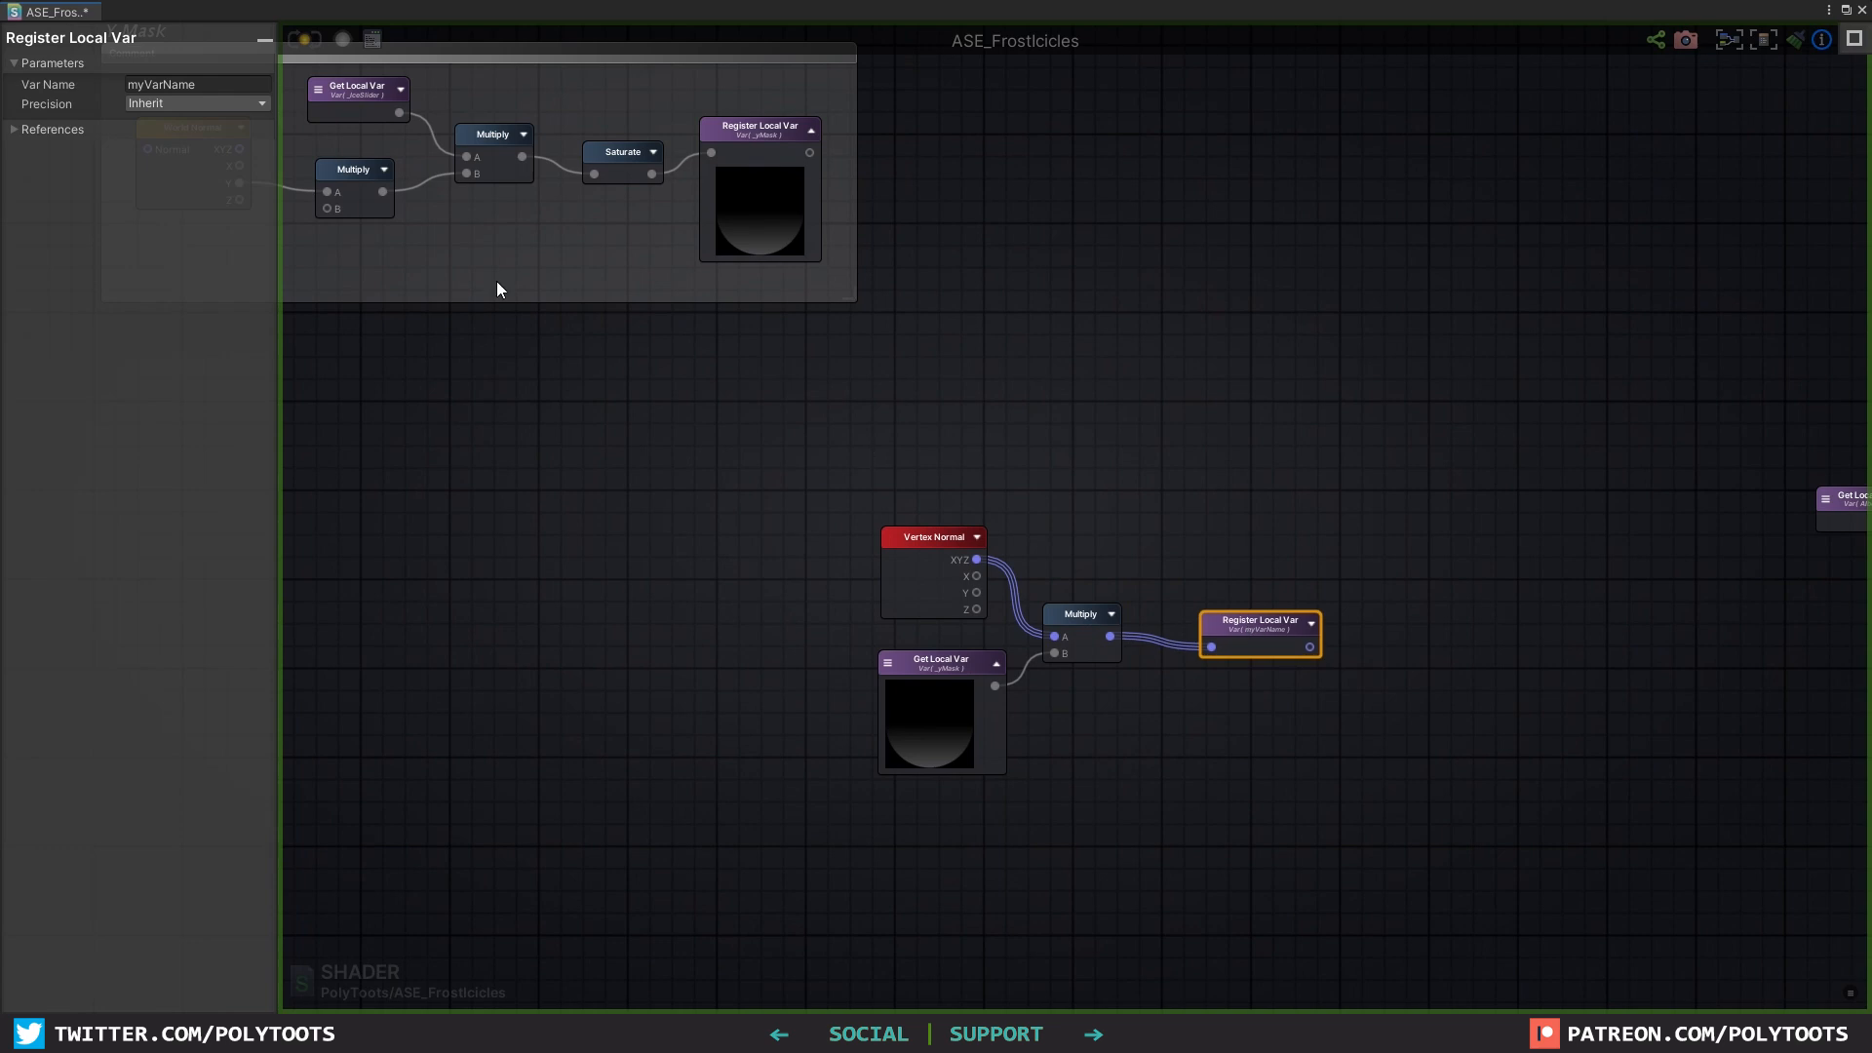
click(204, 86)
text(VertexOffset)
drag(1254, 634, 1217, 630)
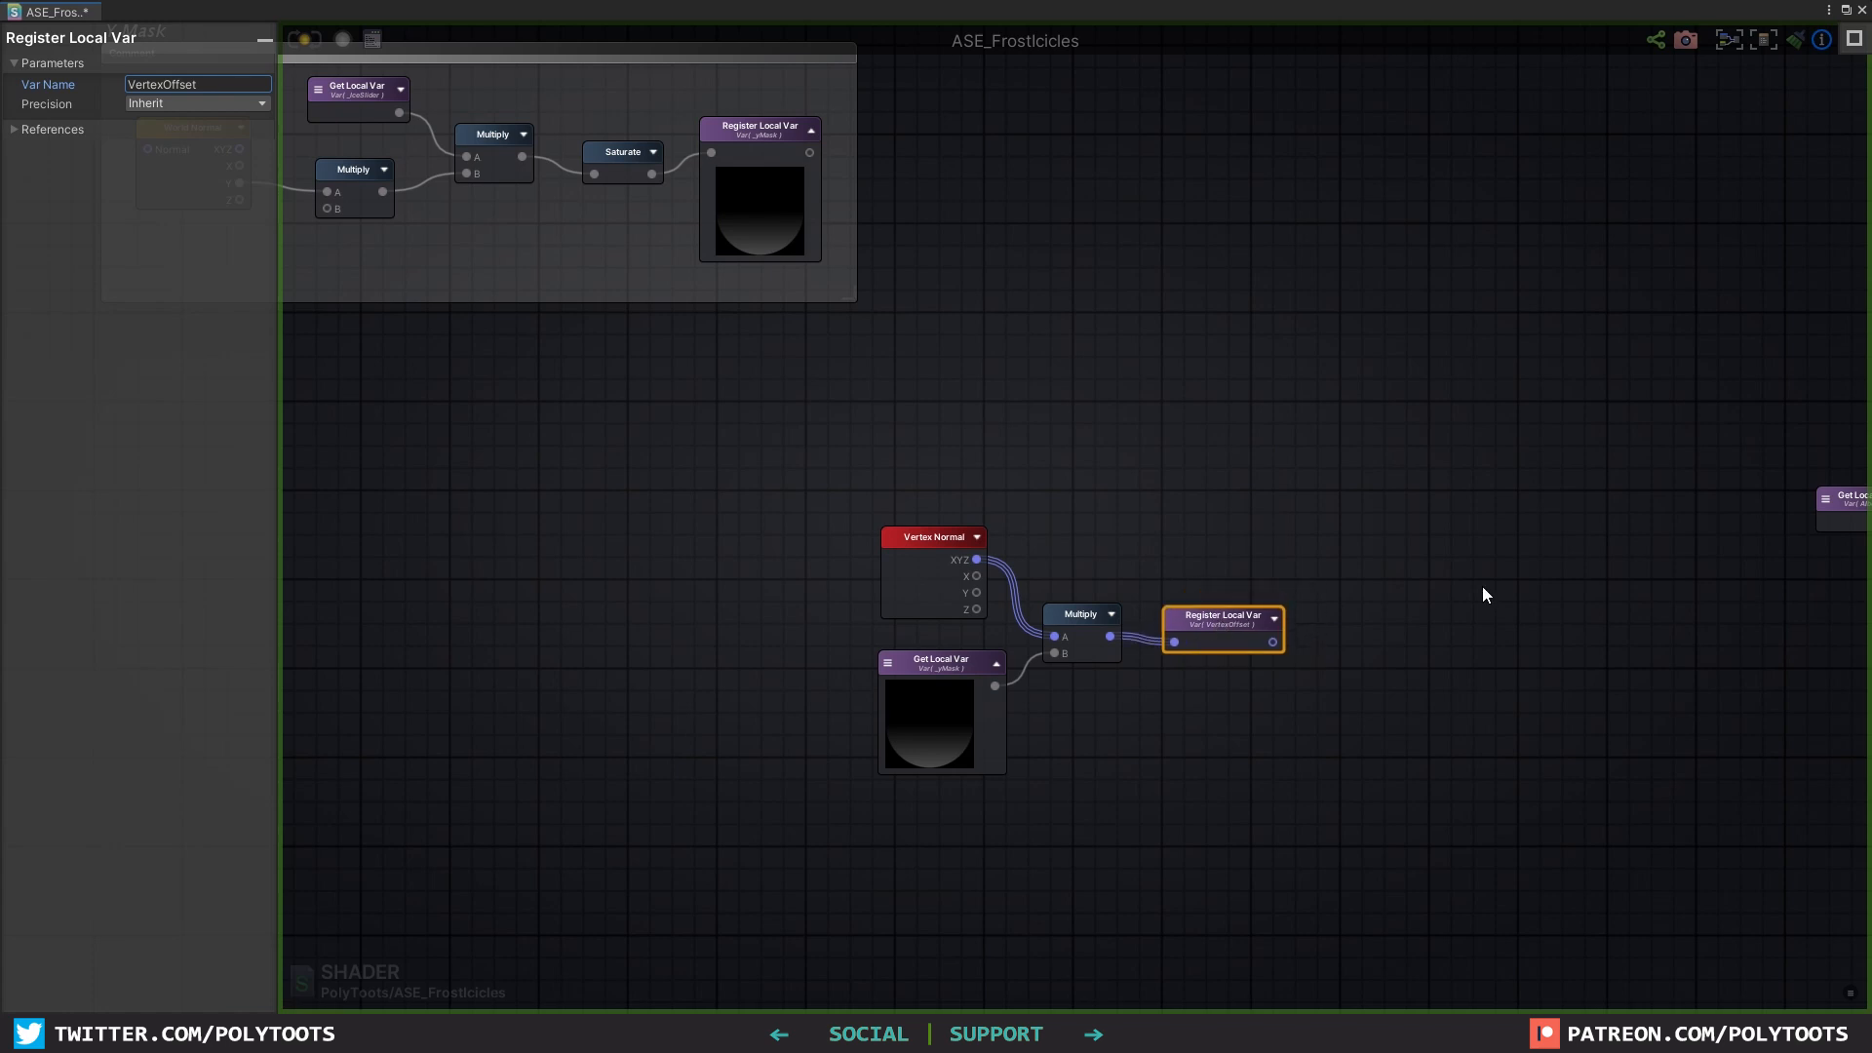
Step: Add a Get Local Var node referencing VertexOffset and connect it to the output node's Vertex Offset input
middle_drag(1513, 604, 1067, 566)
click(1065, 566)
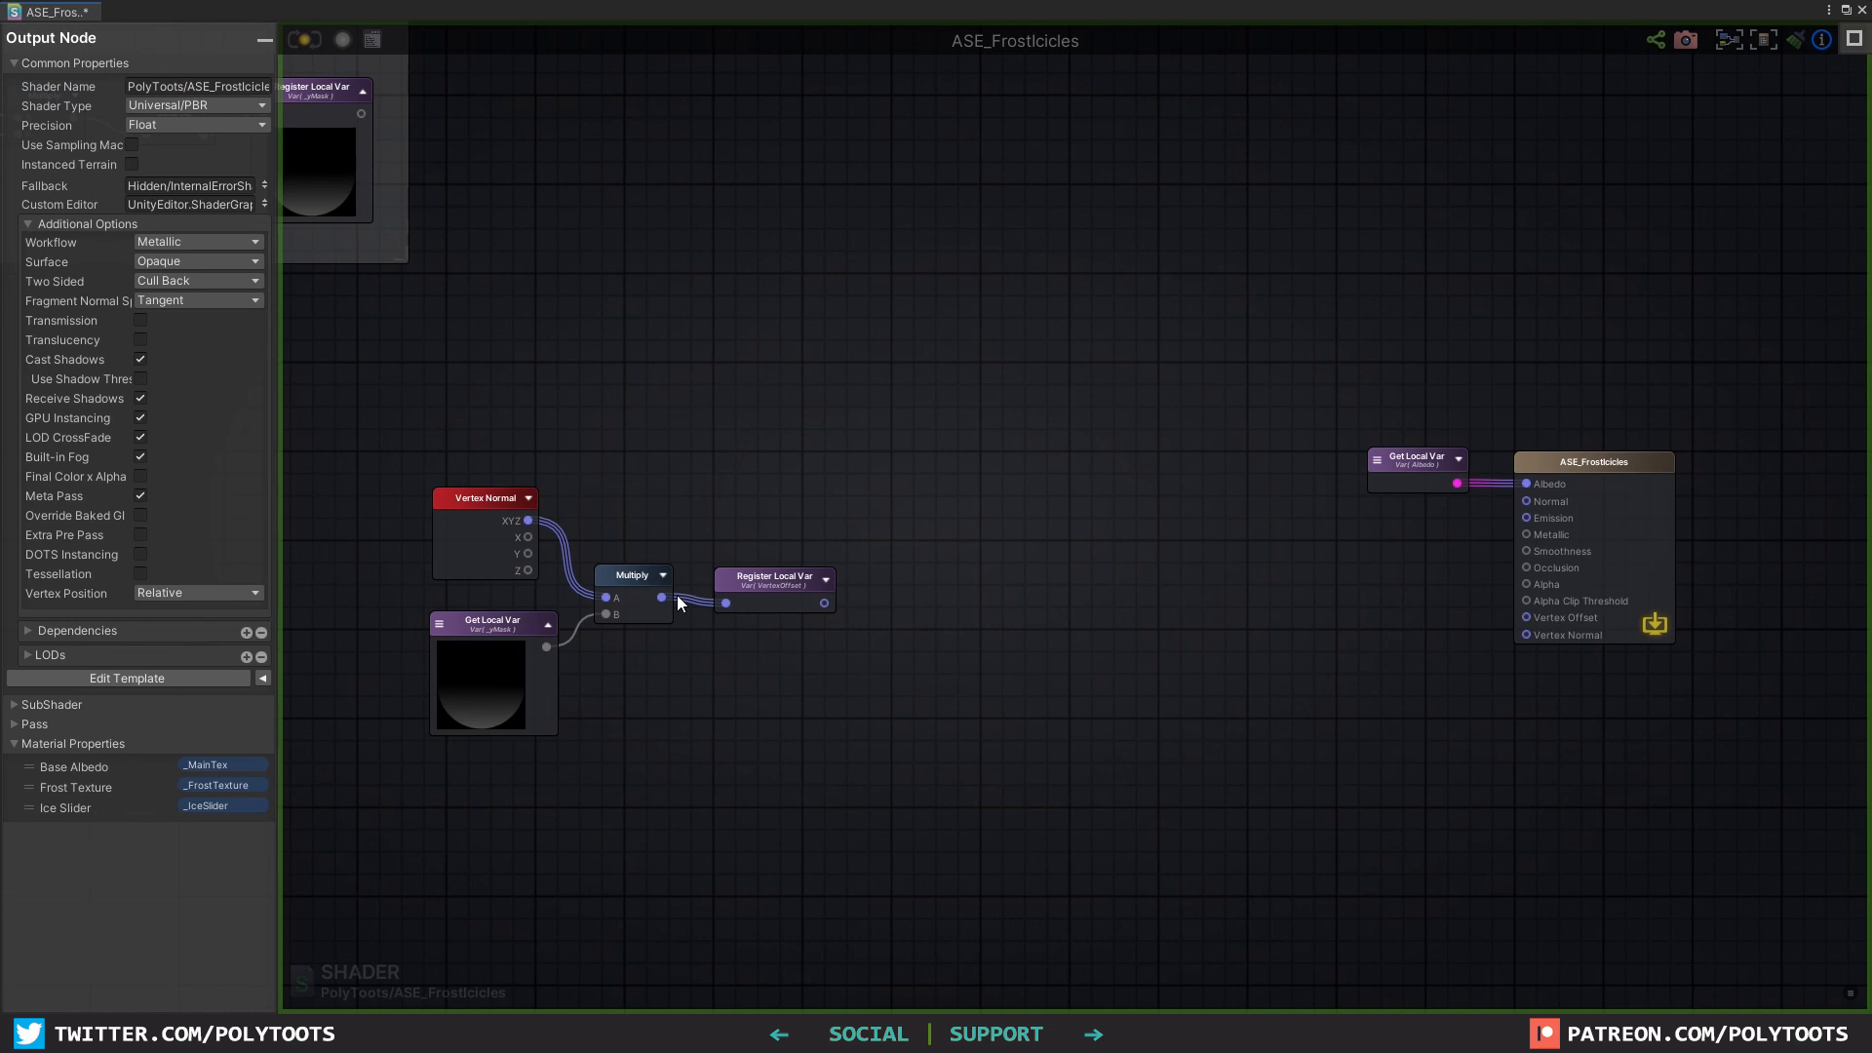
drag(748, 583, 745, 680)
drag(1082, 593, 770, 593)
click(1315, 610)
click(1354, 593)
click(1365, 604)
click(1416, 687)
drag(1465, 625, 1526, 617)
click(1424, 608)
Step: Wrap the Vertex Normal node group in a comment frame titled Vertex Offset
middle_drag(759, 564, 1021, 564)
drag(1230, 439, 644, 743)
middle_drag(928, 705, 978, 712)
key(c)
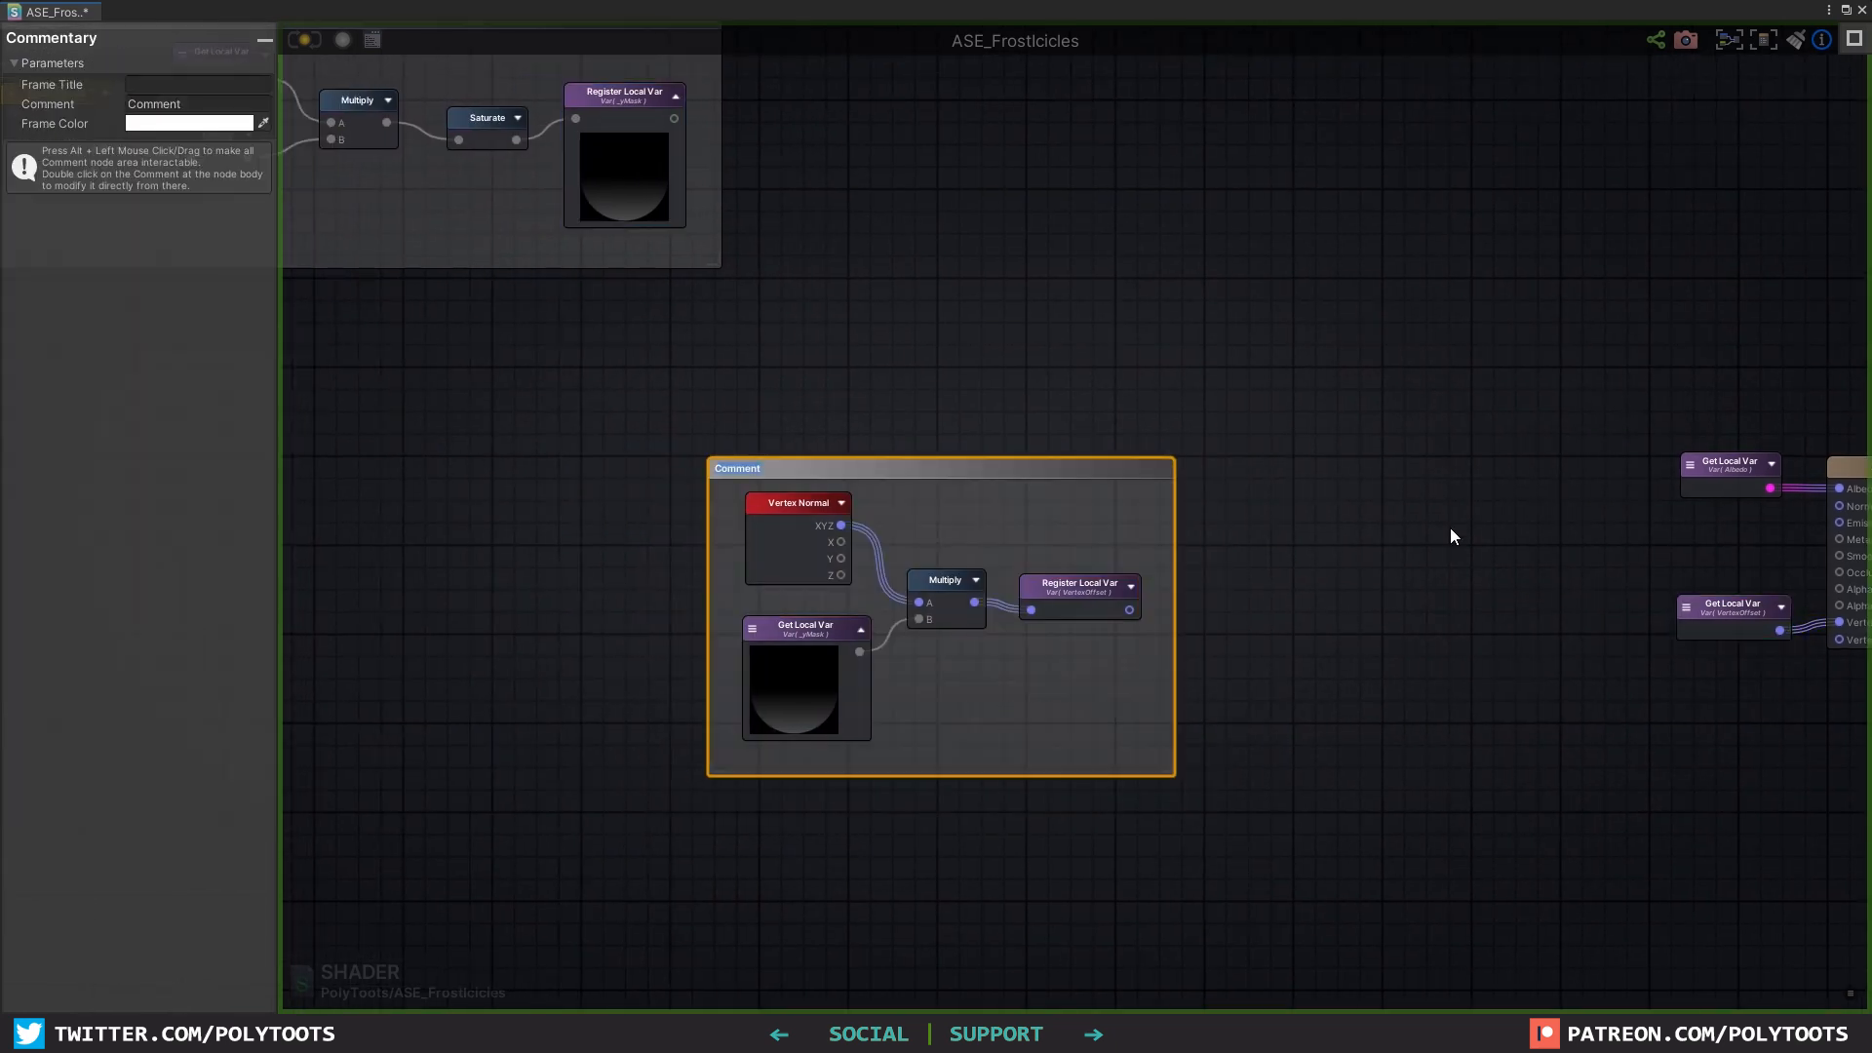
click(192, 85)
text(V)
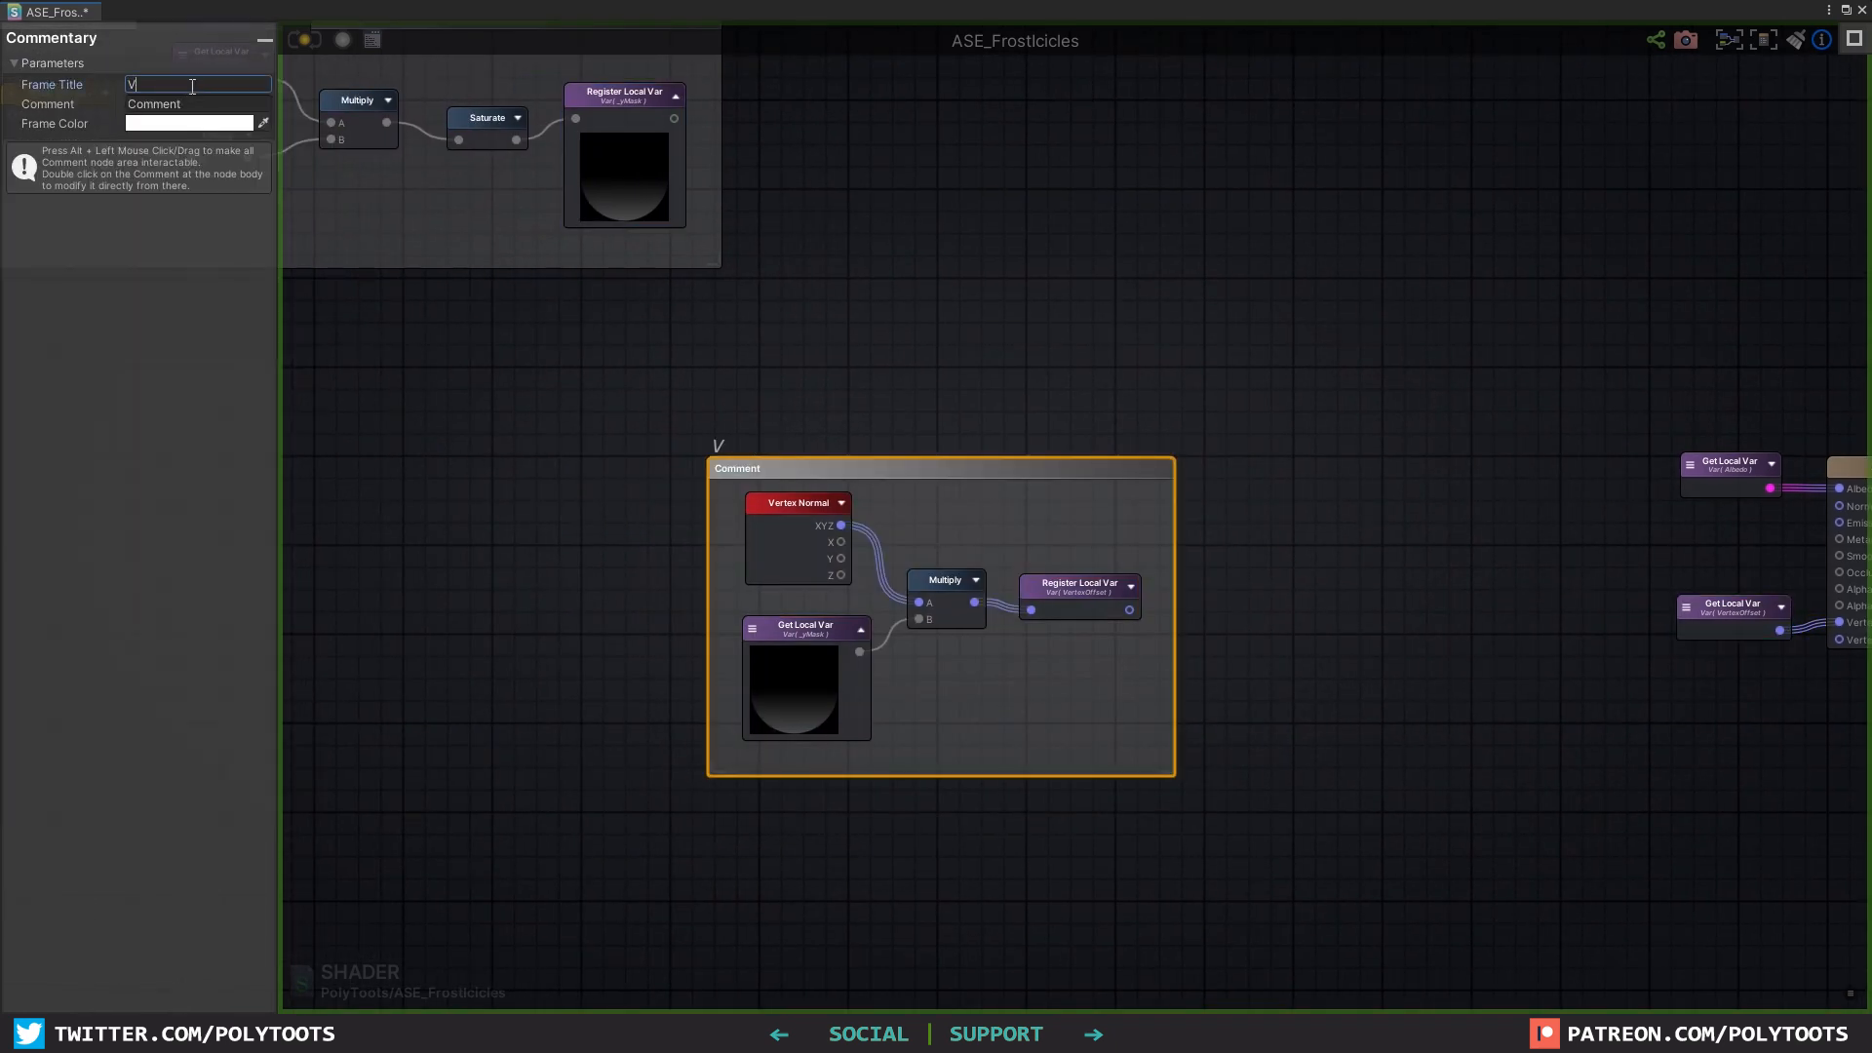
text(ertex Offset)
click(784, 378)
Step: Arrange the Albedo, Y Mask and Vertex Offset frames in a vertical stack, well clear of the output node
drag(1015, 531, 963, 552)
scroll(963, 551, down, 3)
drag(698, 413, 823, 418)
drag(1411, 193, 826, 179)
middle_drag(827, 179, 838, 250)
drag(898, 622, 822, 571)
scroll(1067, 430, up, 2)
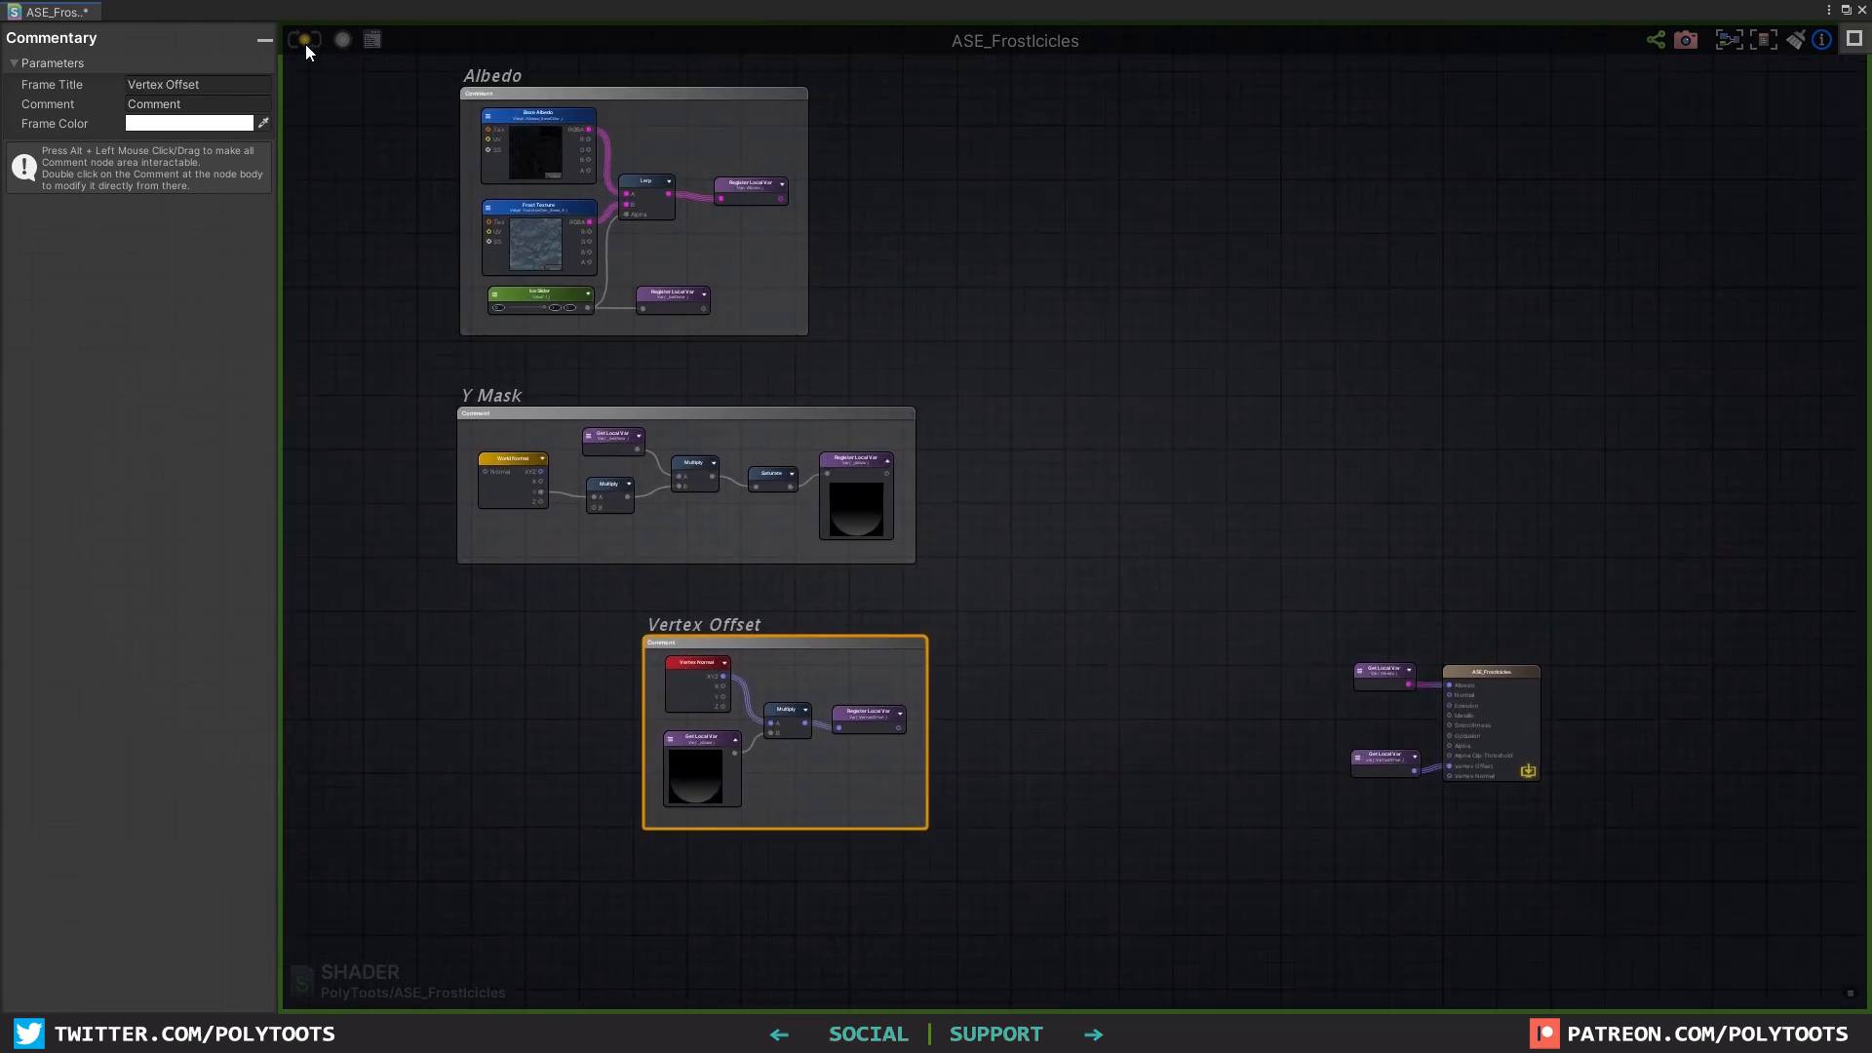
Step: Turn on live shader updating and raise the material's Ice Slider to 1 to see the displacement on the scene objects
click(306, 43)
drag(1613, 316, 1565, 319)
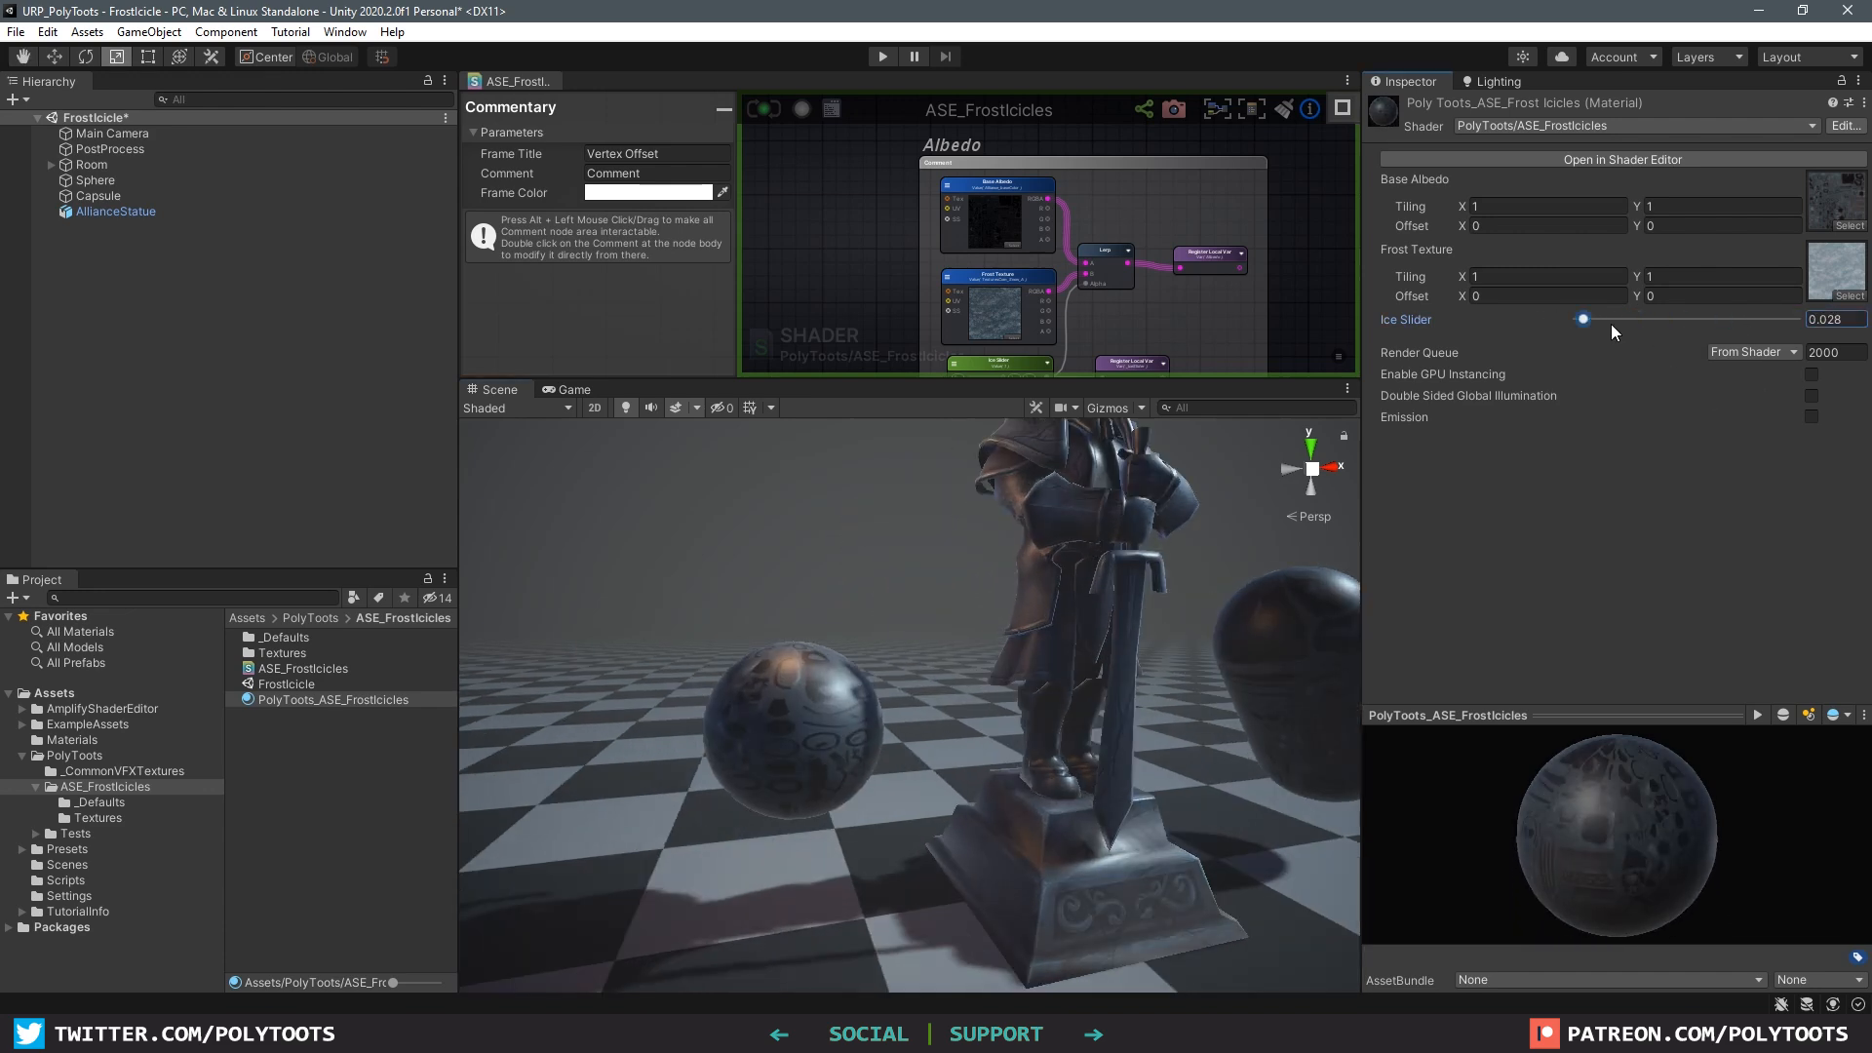
drag(1610, 324, 1795, 319)
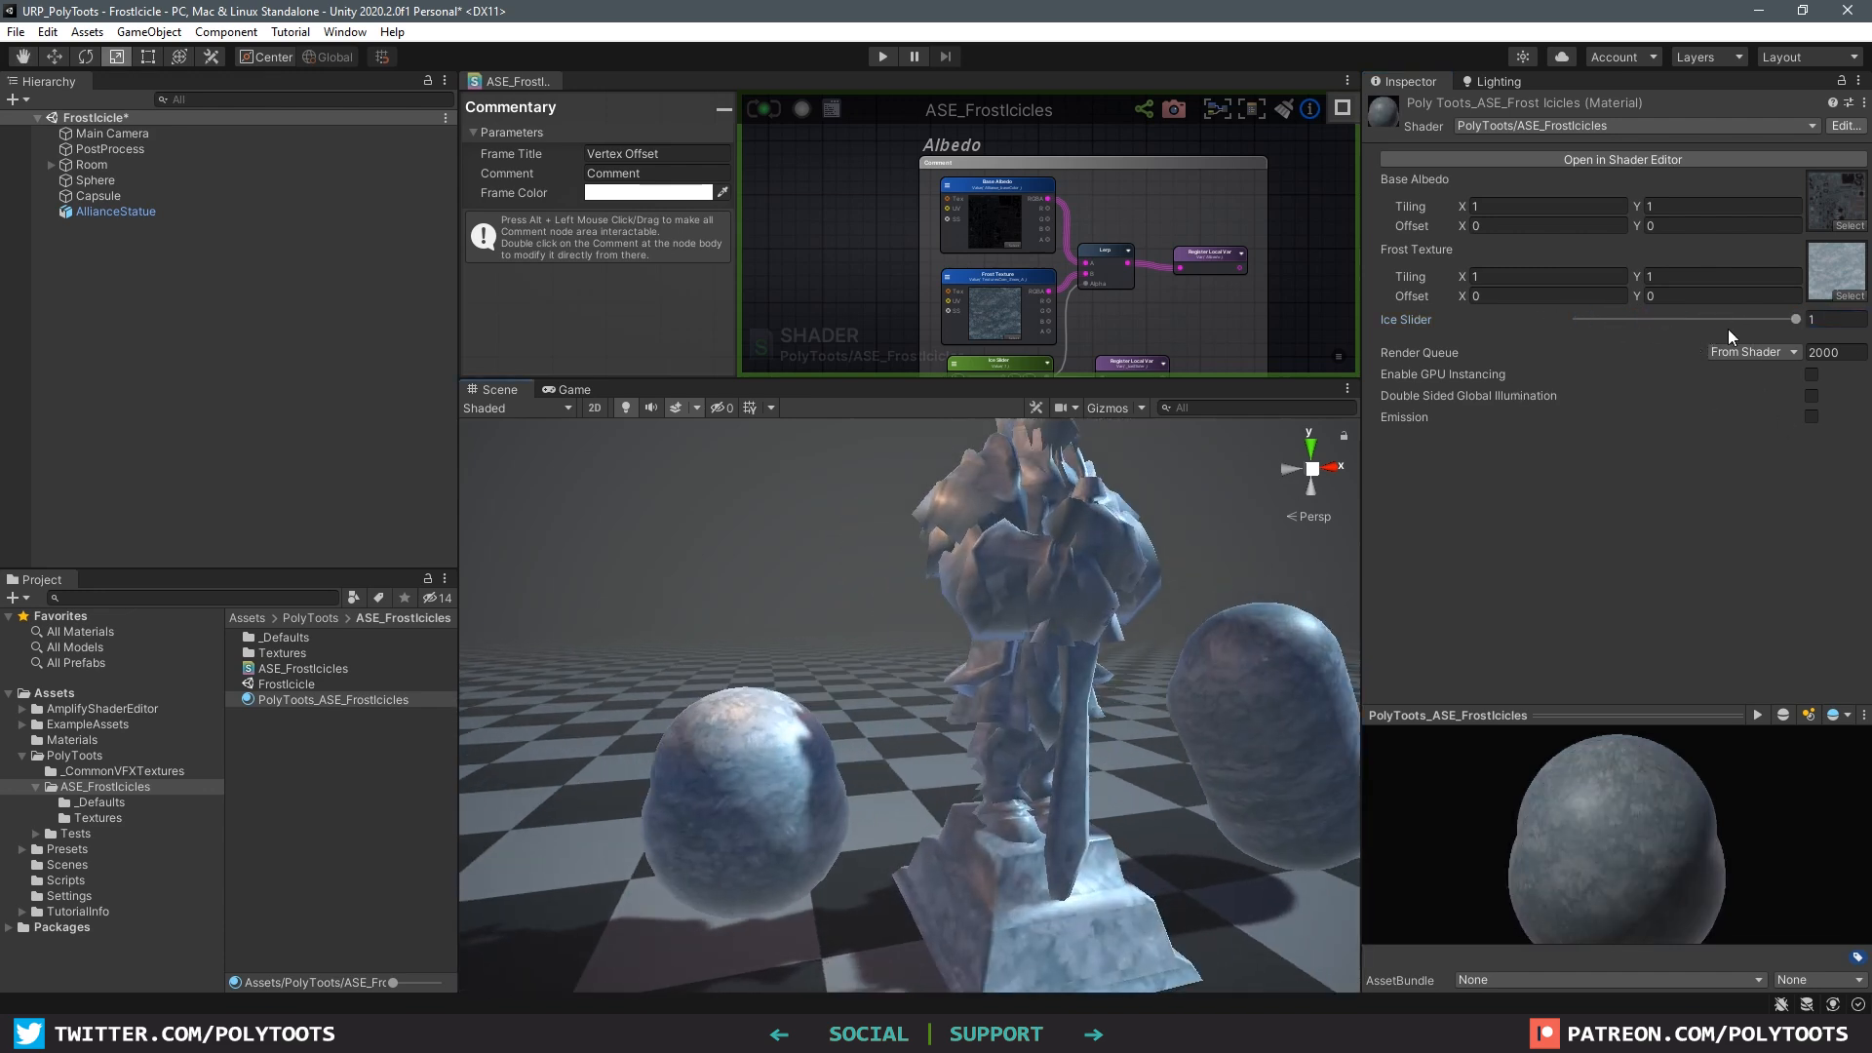
drag(1727, 330, 1796, 319)
right_drag(1231, 505, 964, 606)
key(s)
Step: Lower the material's Ice Slider to 0 and return it to 1 to compare the statue without and with ice
drag(1796, 319, 1540, 339)
right_drag(634, 624, 956, 675)
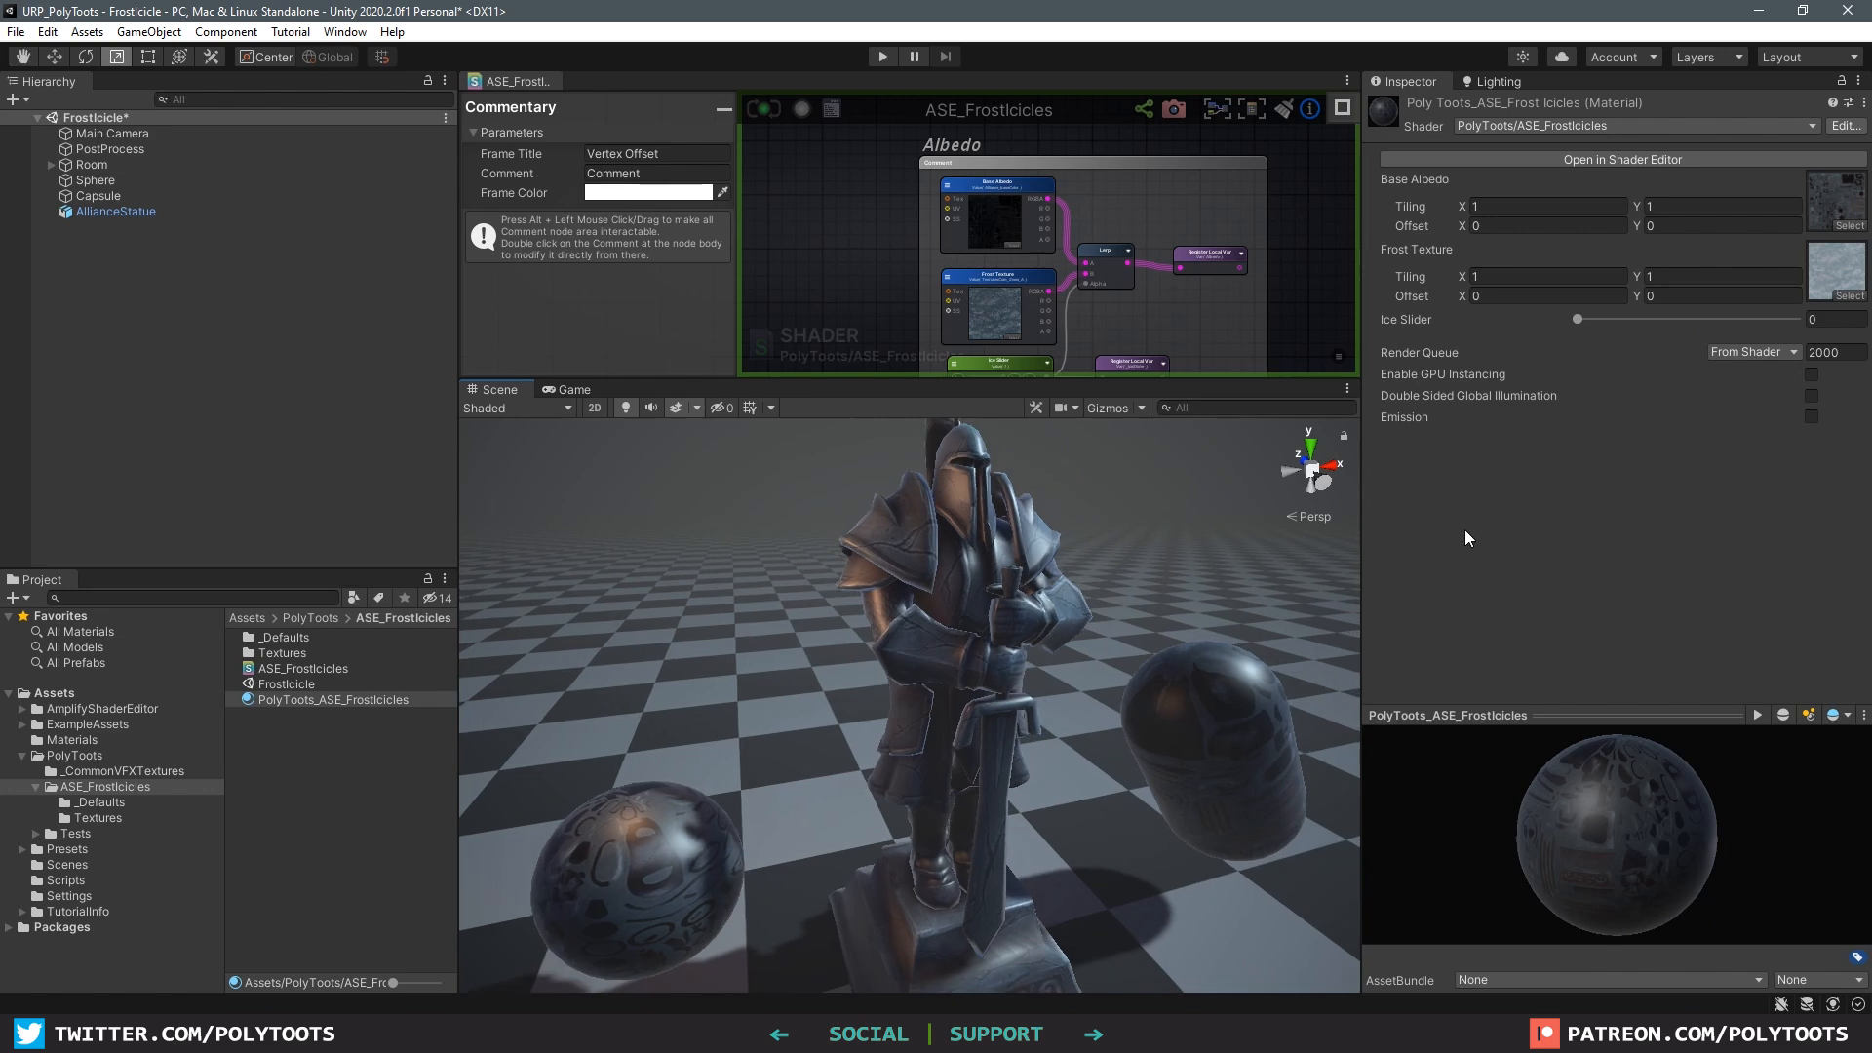
drag(1577, 320, 1803, 332)
alt+drag(975, 603, 1069, 680)
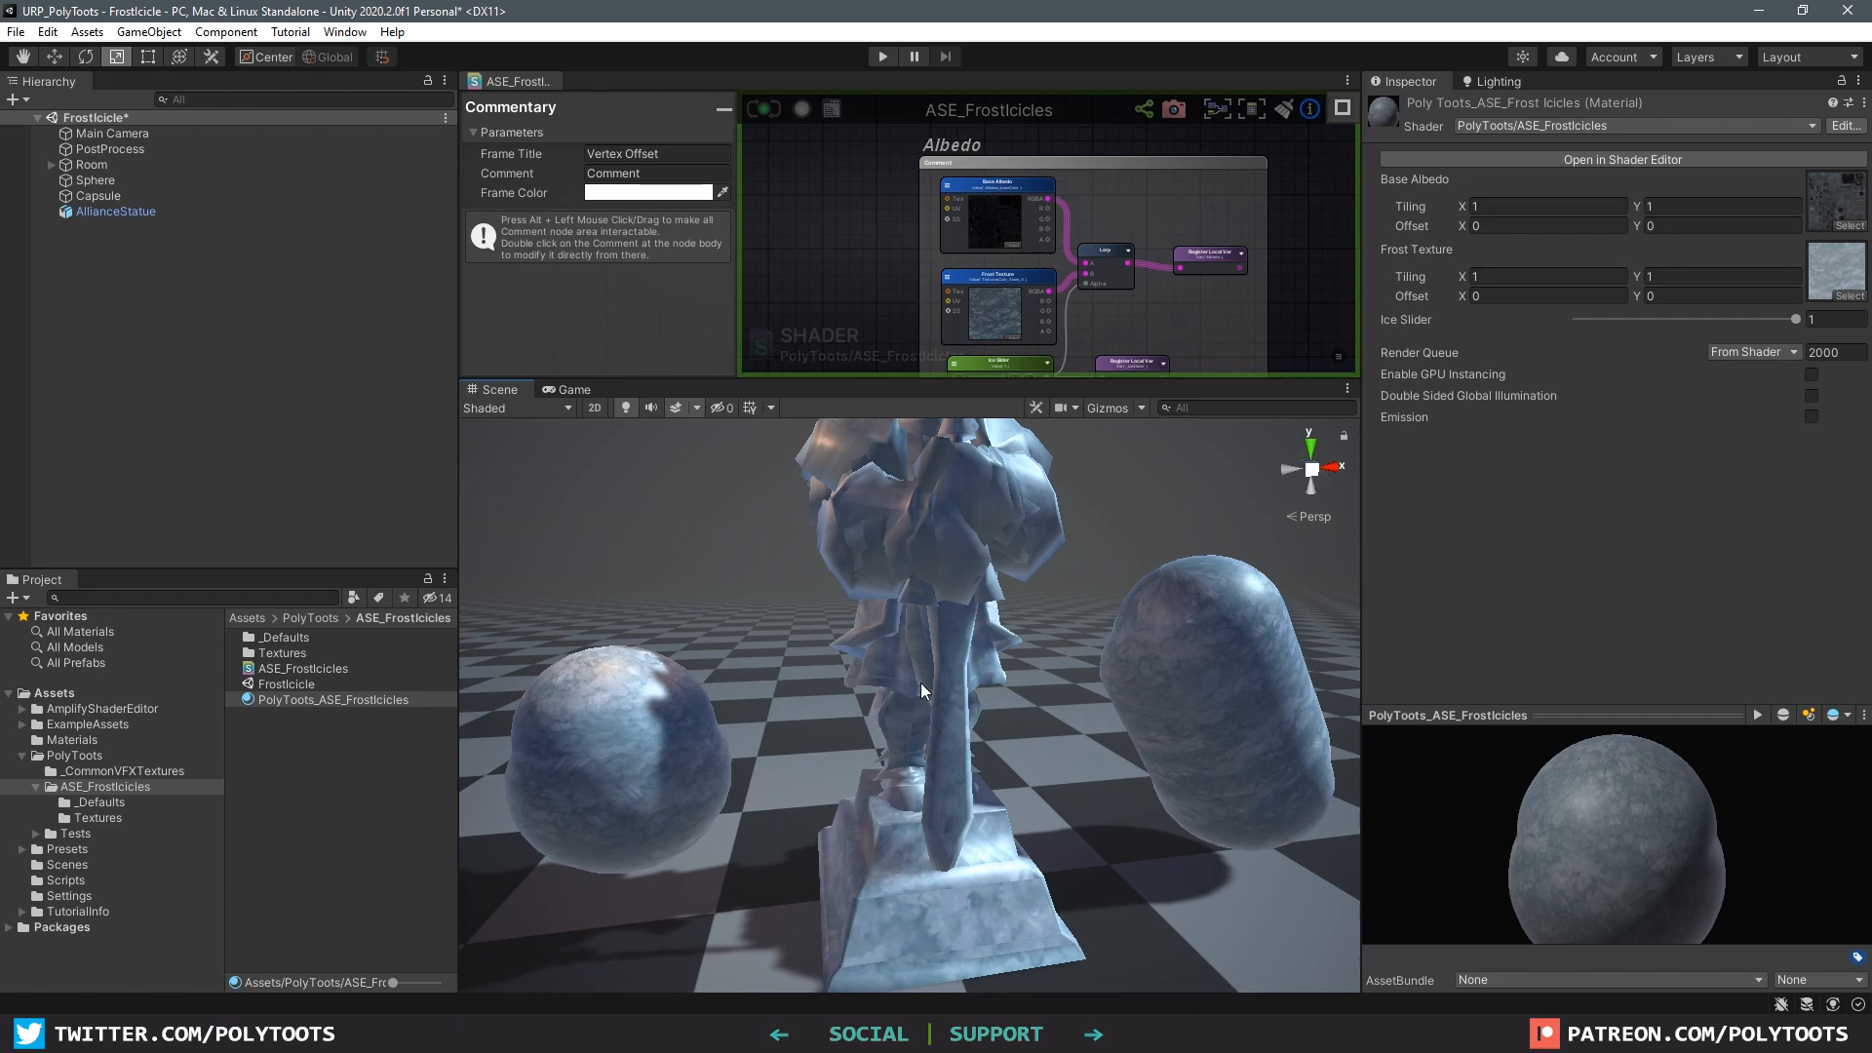
Step: Rotate the Sphere in the scene to test the downward-facing offset, and undo the rotation
click(690, 699)
middle_drag(694, 704, 862, 709)
key(e)
drag(776, 659, 740, 745)
key(ctrl+z)
Step: Examine the vertex displacement on the undersides of the scene objects from close up and different angles
scroll(1258, 616, up, 4)
middle_drag(1258, 617, 1192, 657)
click(1232, 624)
scroll(1233, 624, down, 3)
drag(1224, 640, 981, 766)
middle_drag(1297, 758, 1102, 638)
drag(1103, 637, 1044, 669)
click(932, 558)
middle_drag(758, 587, 887, 578)
click(665, 789)
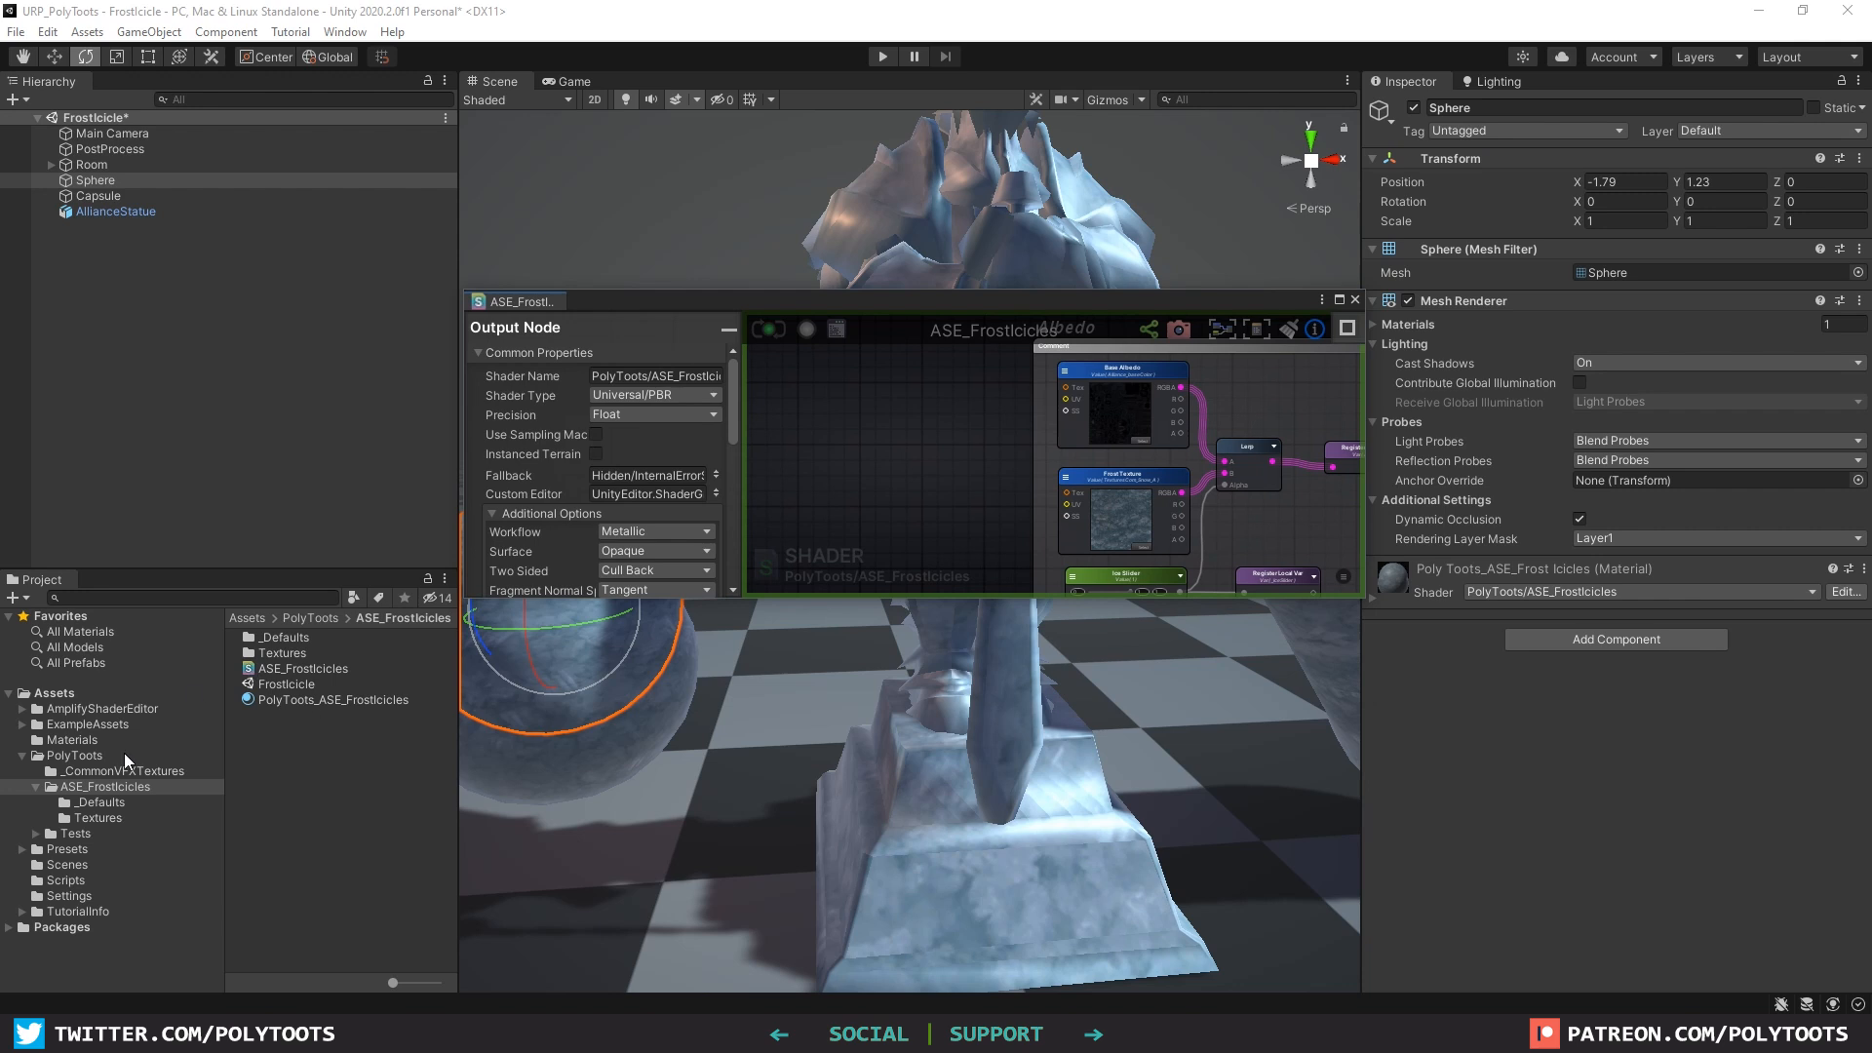
Step: Select the IceOffset texture in the ASE_FrostIcicles Textures folder and enlarge its preview
click(98, 818)
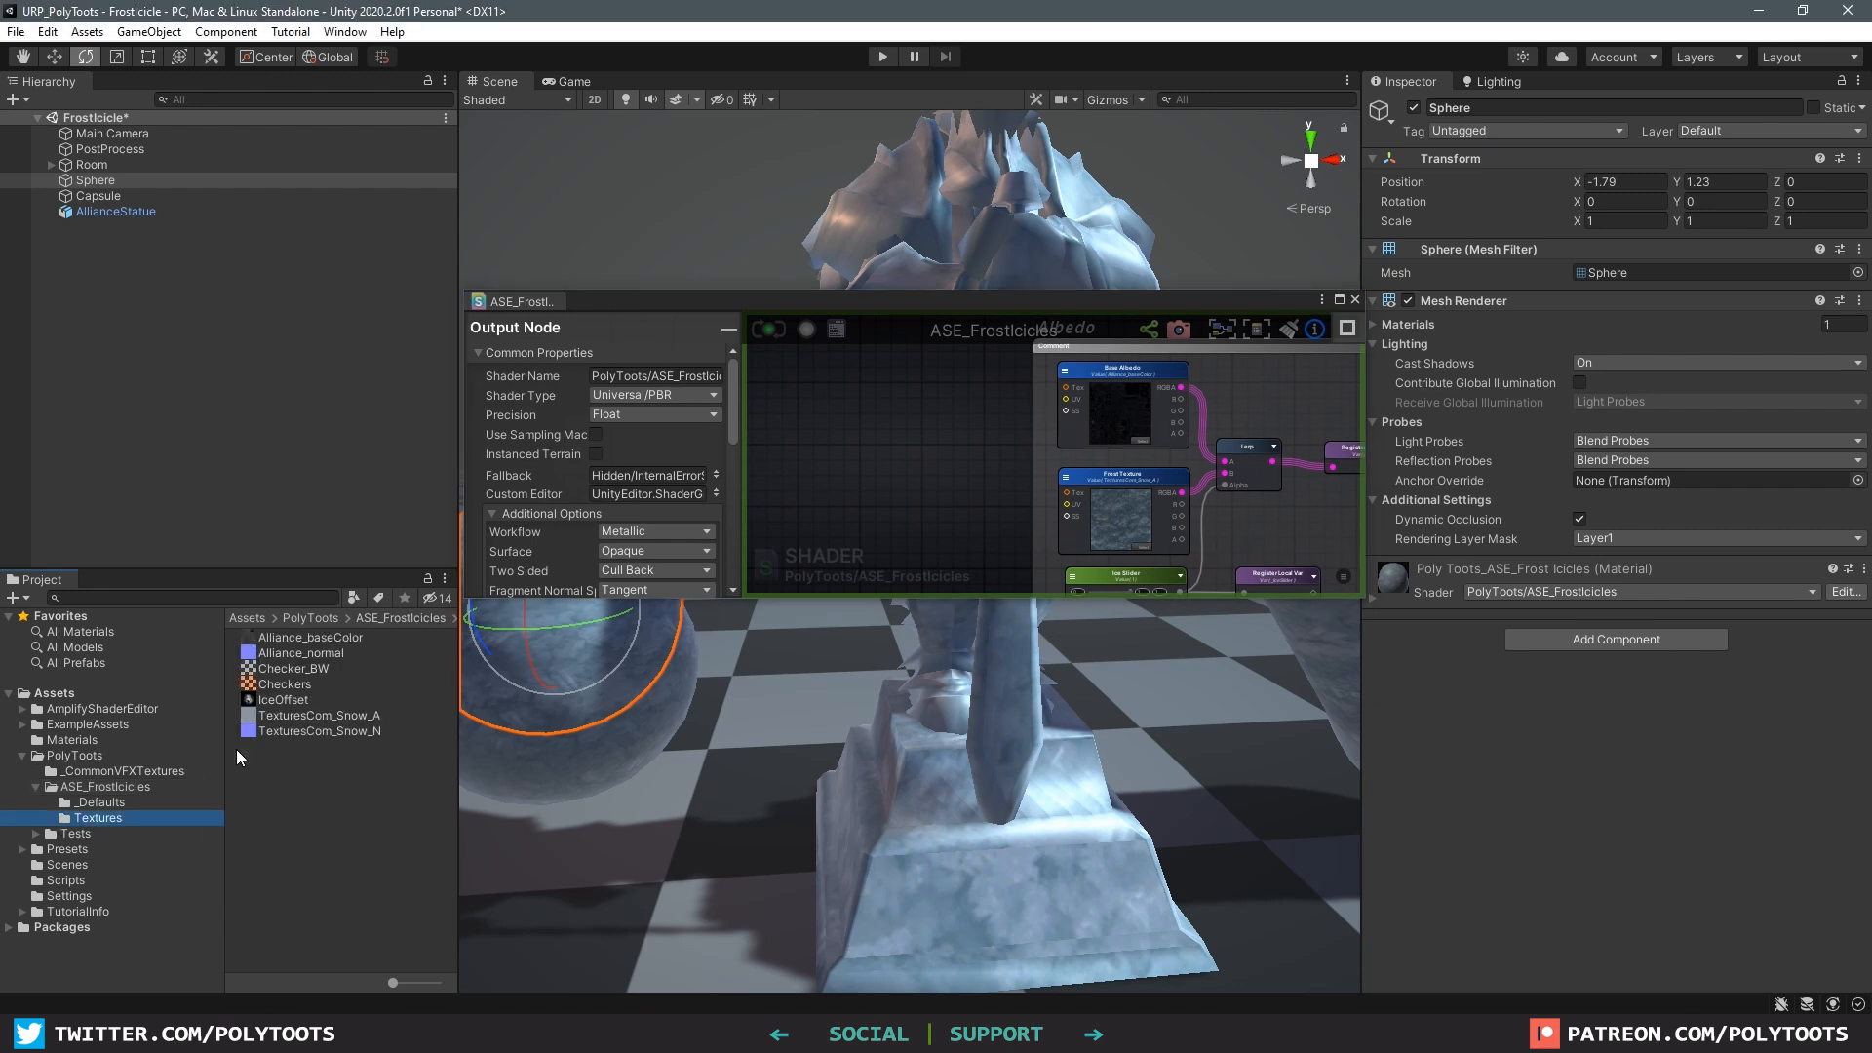
click(281, 700)
drag(1482, 716, 1489, 579)
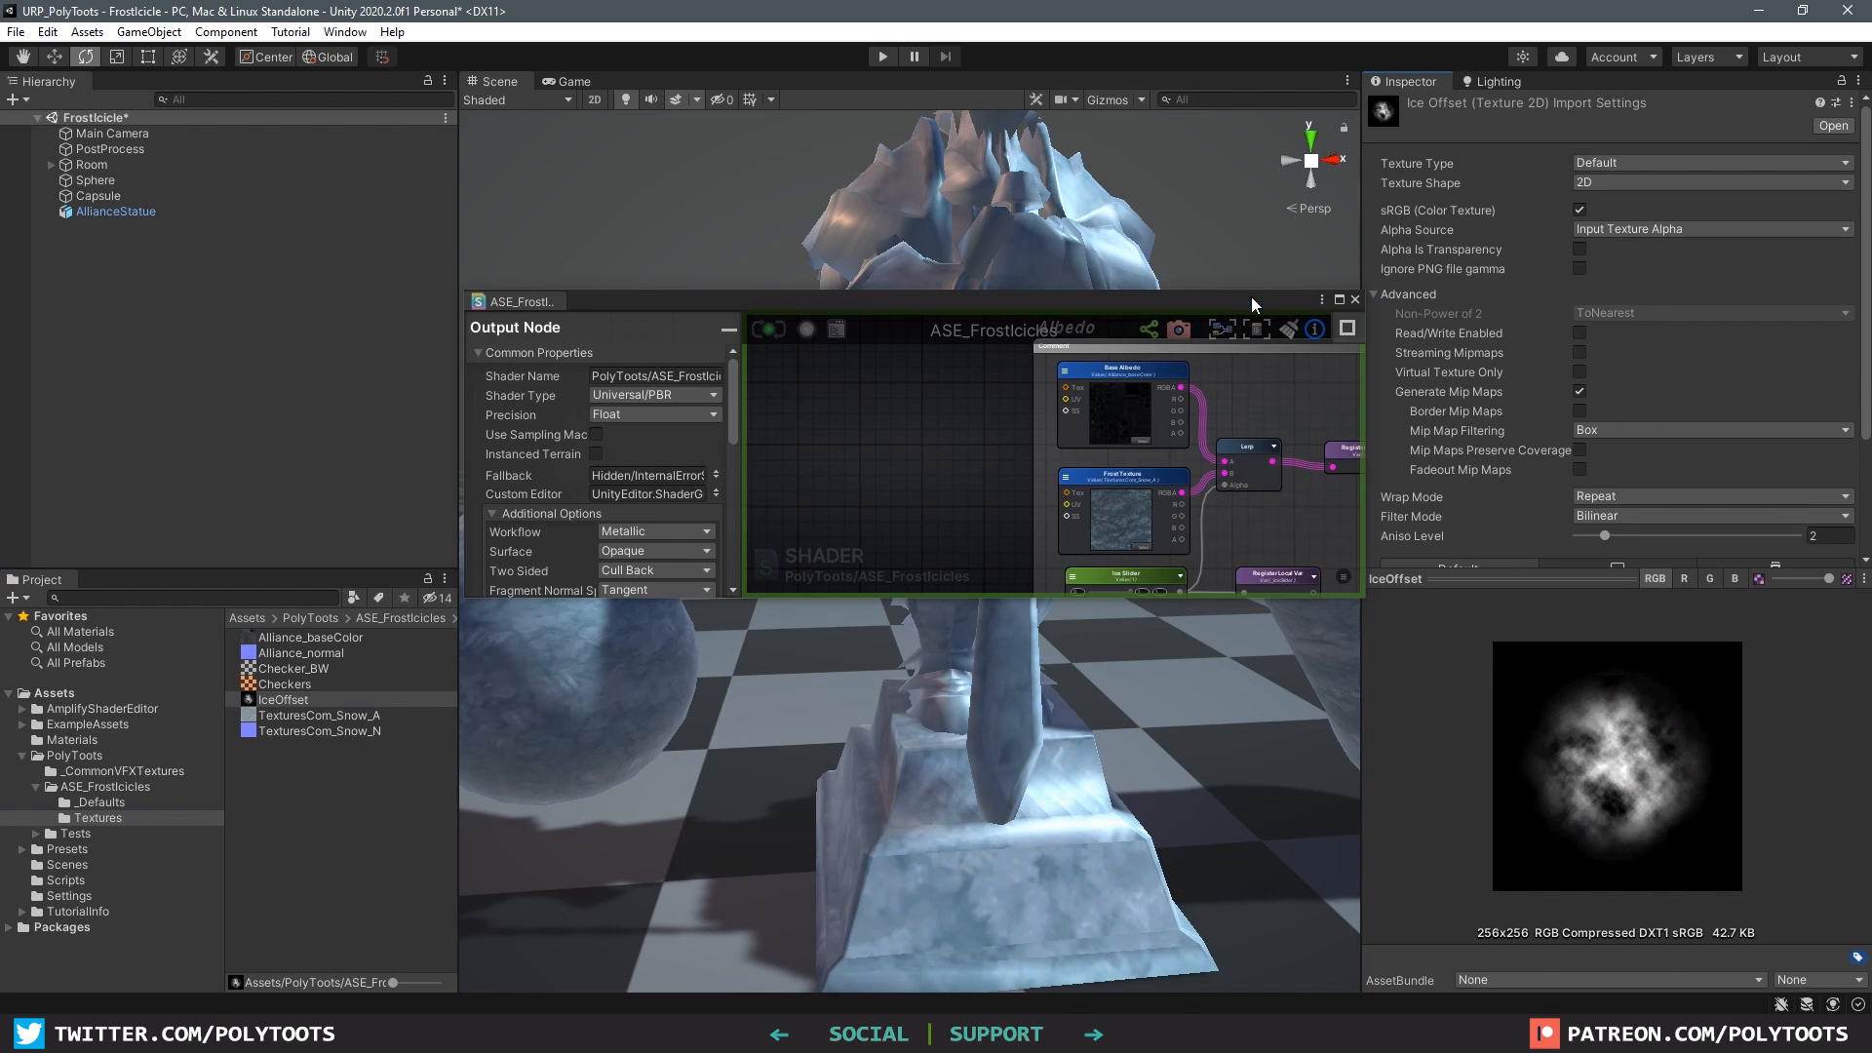
Step: Add the IceOffset texture to the shader graph as a Texture Sample node, placed clear of the Y Mask group
drag(1256, 298, 1239, 169)
right_drag(1044, 593, 710, 670)
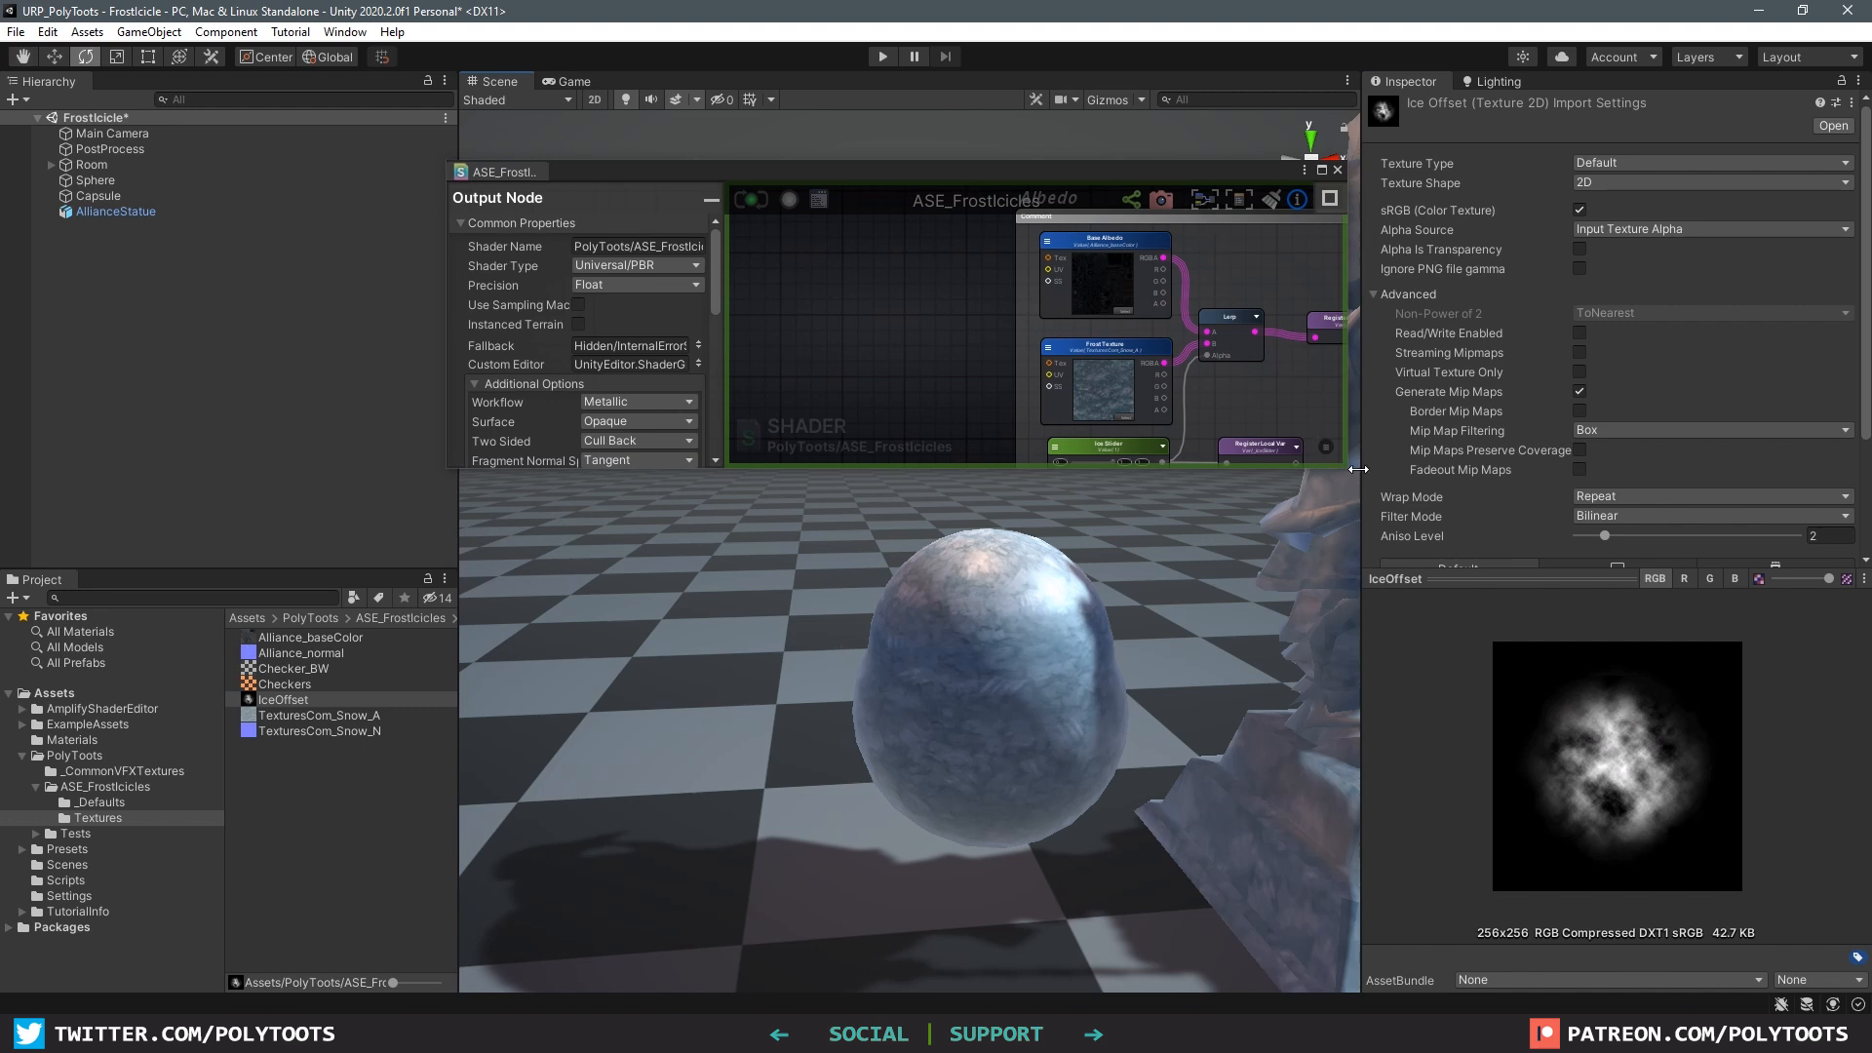
drag(1347, 469, 1421, 631)
middle_drag(1130, 449, 1023, 406)
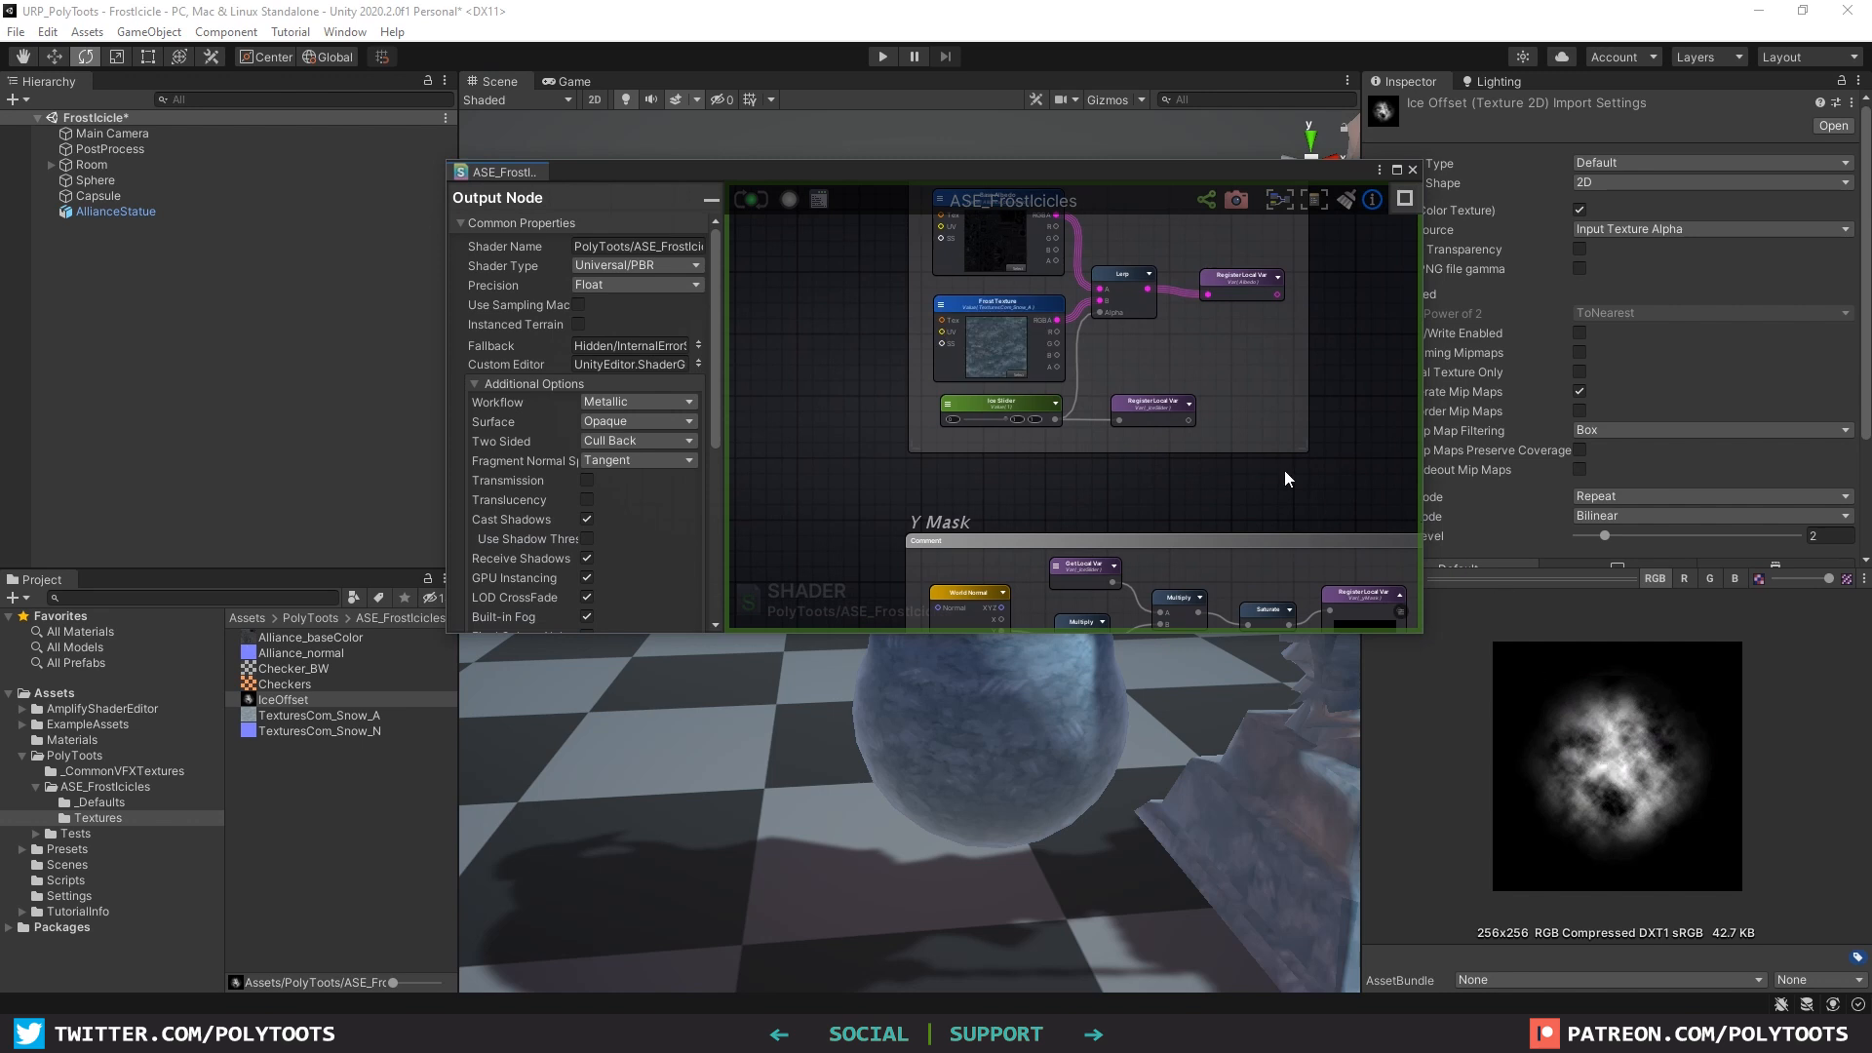
middle_drag(1284, 472, 1110, 343)
middle_drag(885, 439, 989, 404)
drag(295, 696, 854, 343)
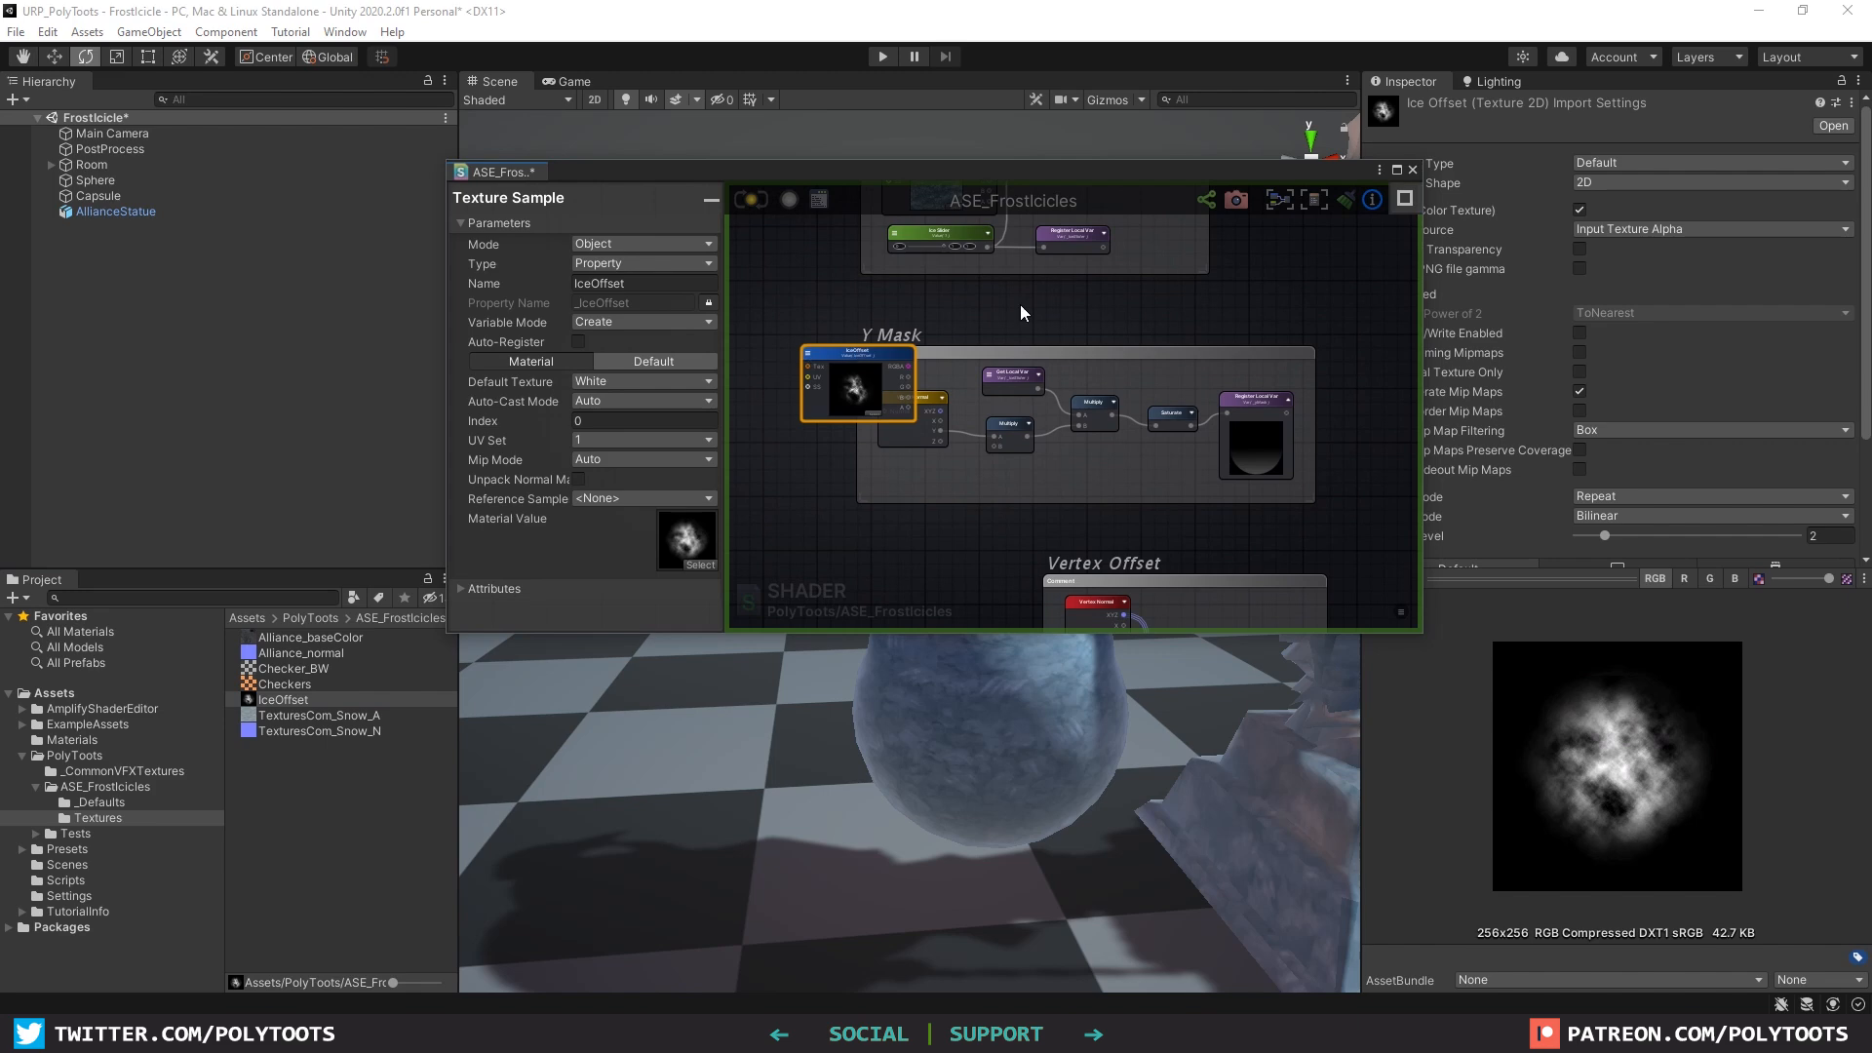
click(1398, 171)
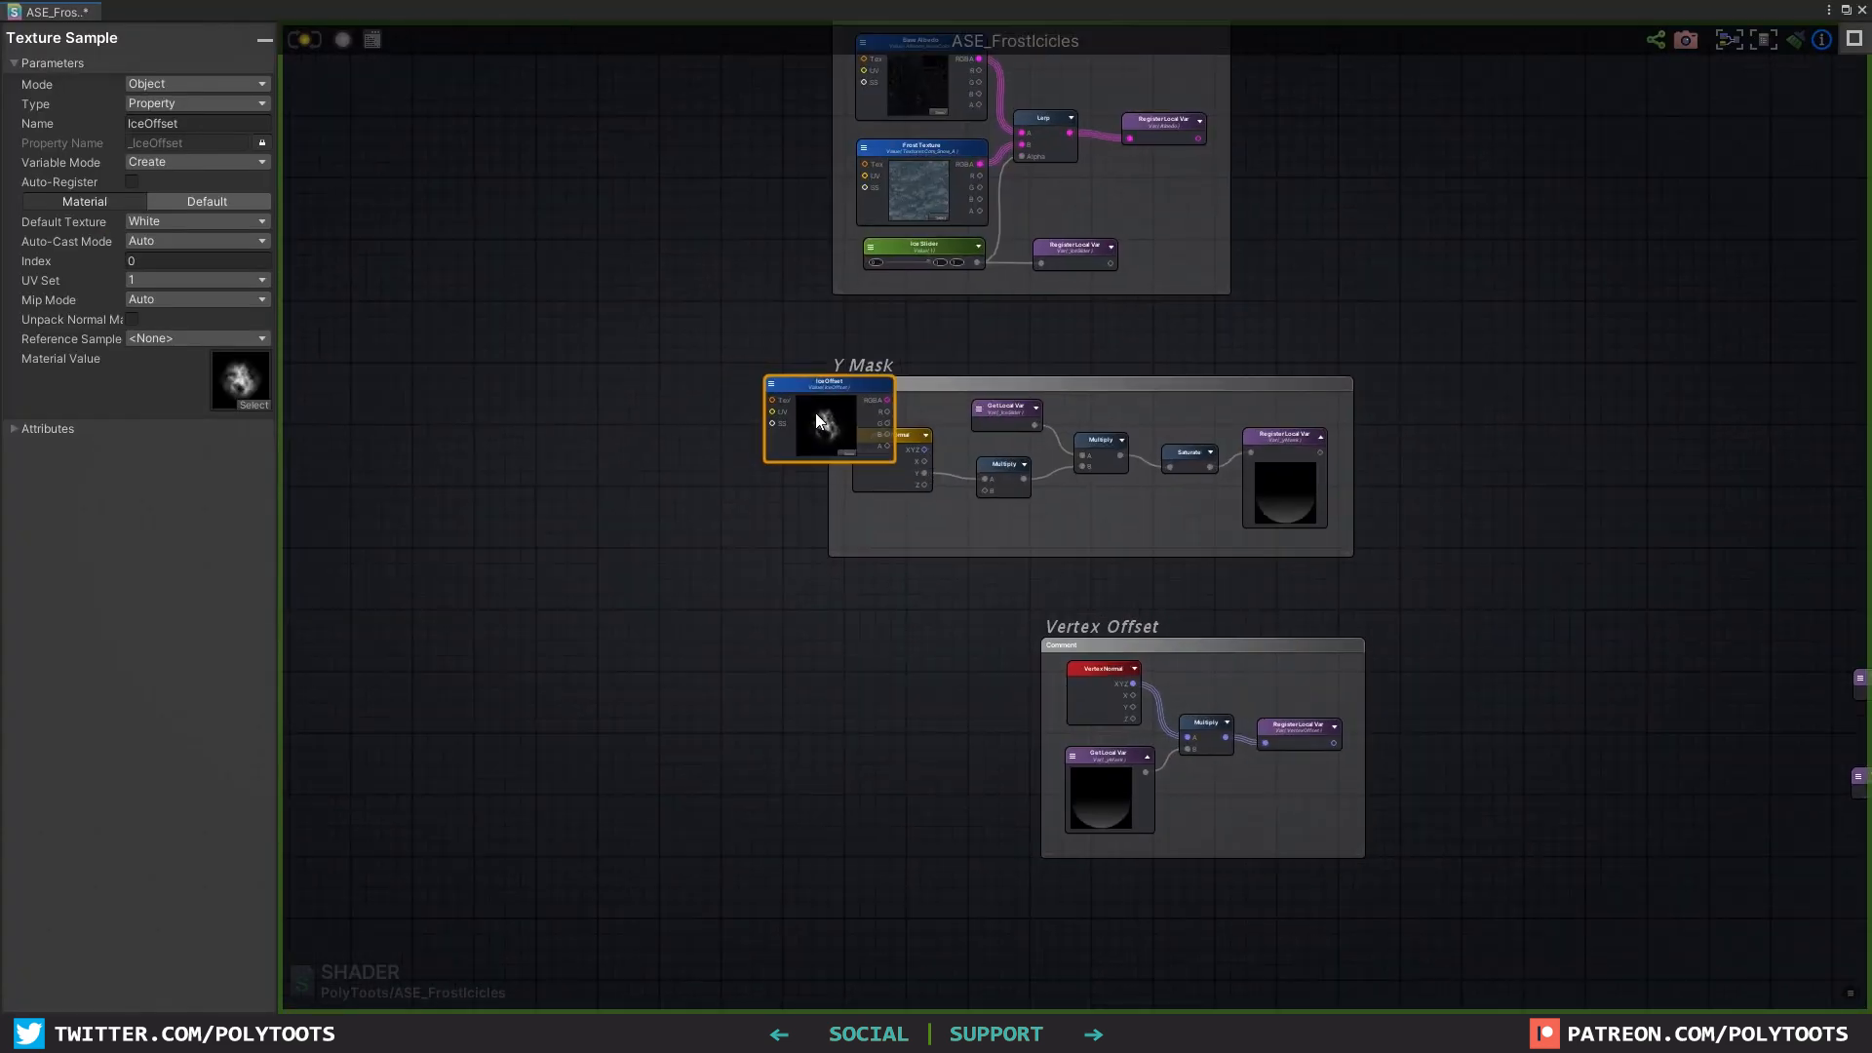
drag(829, 383, 599, 538)
Step: Rename the IceOffset Texture Sample node to Icicle Mask
middle_drag(648, 585, 869, 572)
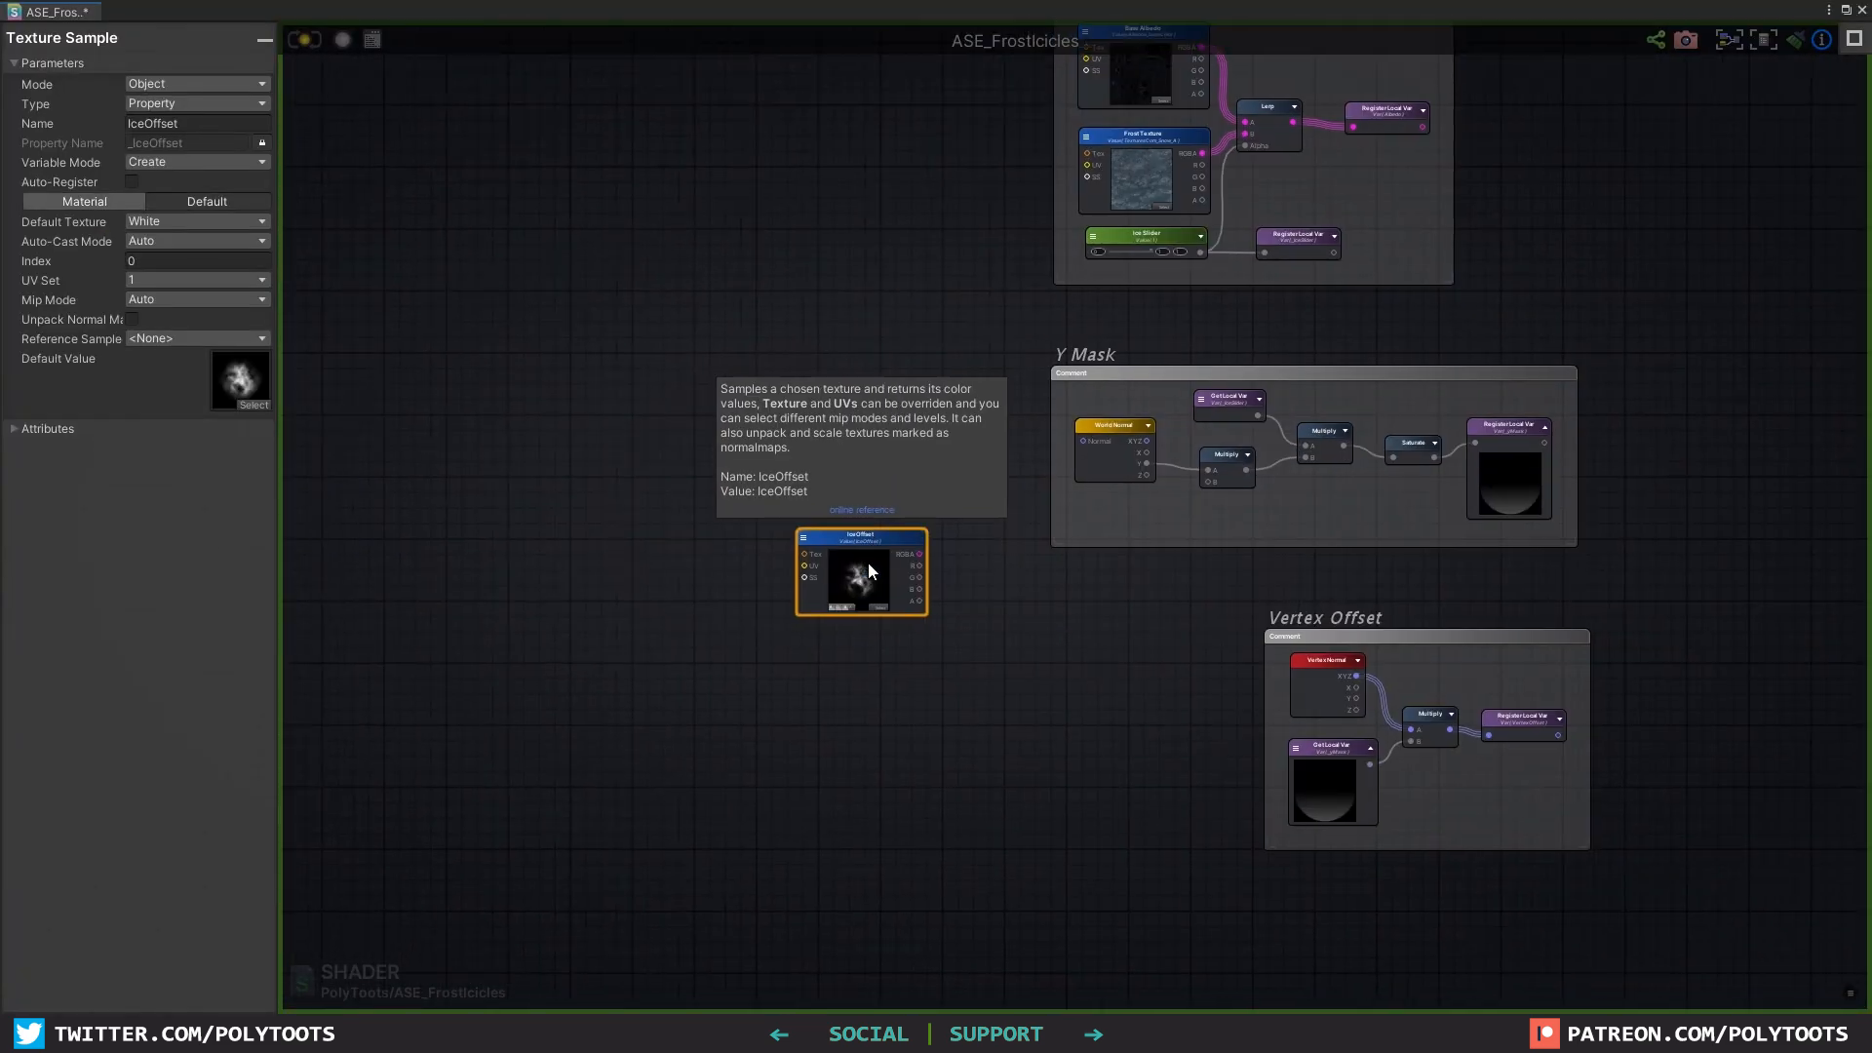
scroll(873, 568, up, 3)
drag(793, 554, 693, 588)
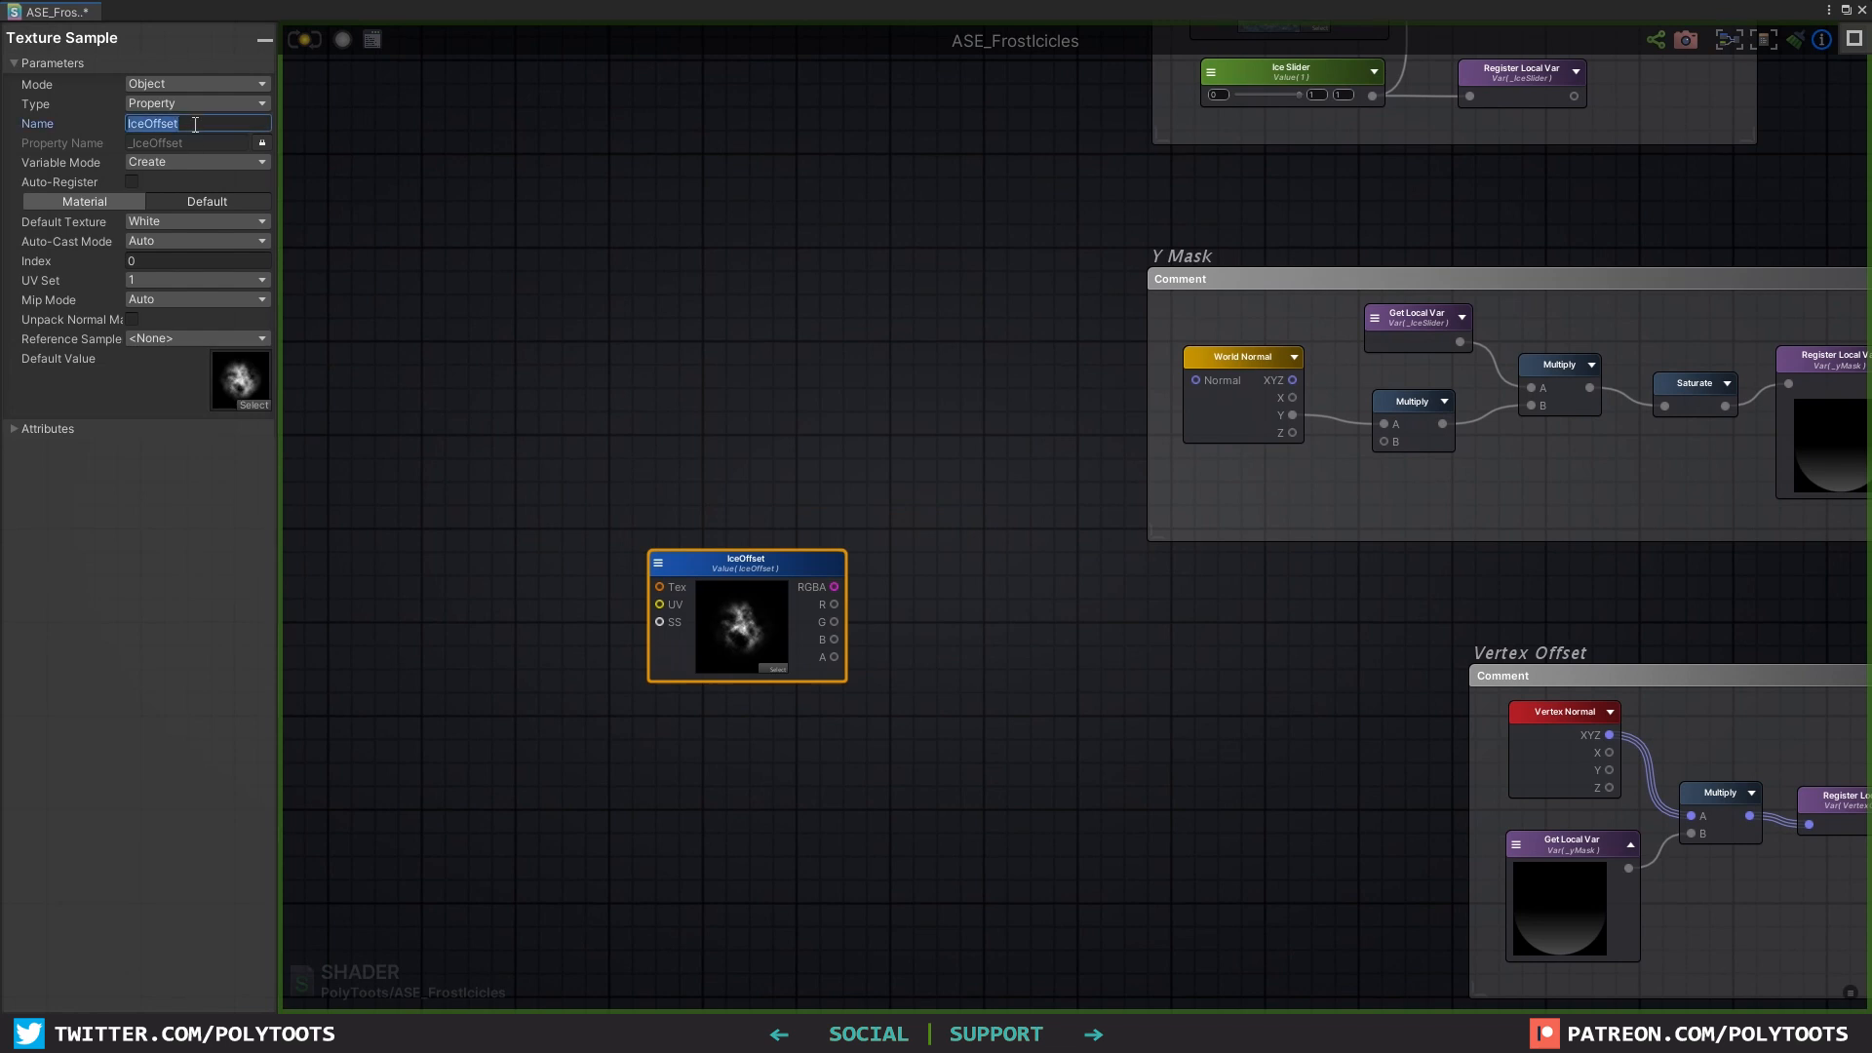
key(BackSpace)
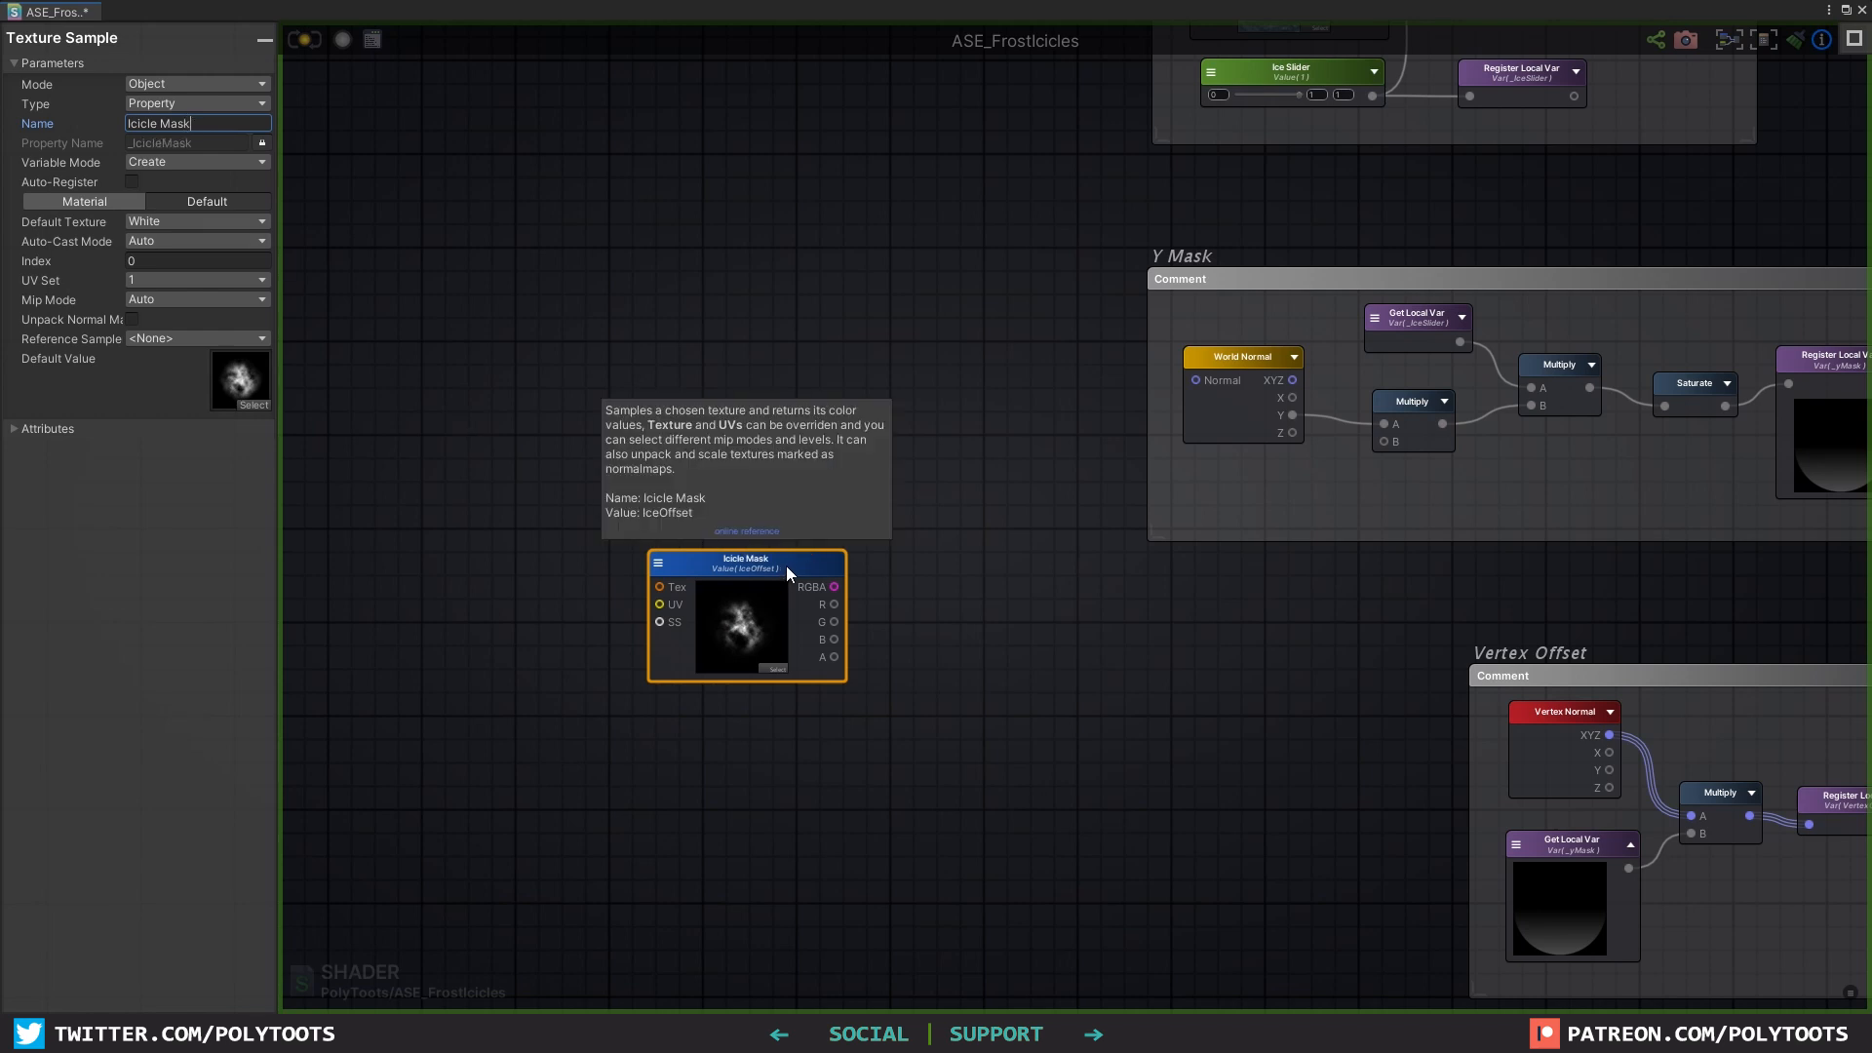
Step: Enlarge the Vertex Offset comment frame and spread its Multiply and Register Local Var nodes apart to make room
middle_drag(1624, 821, 1316, 611)
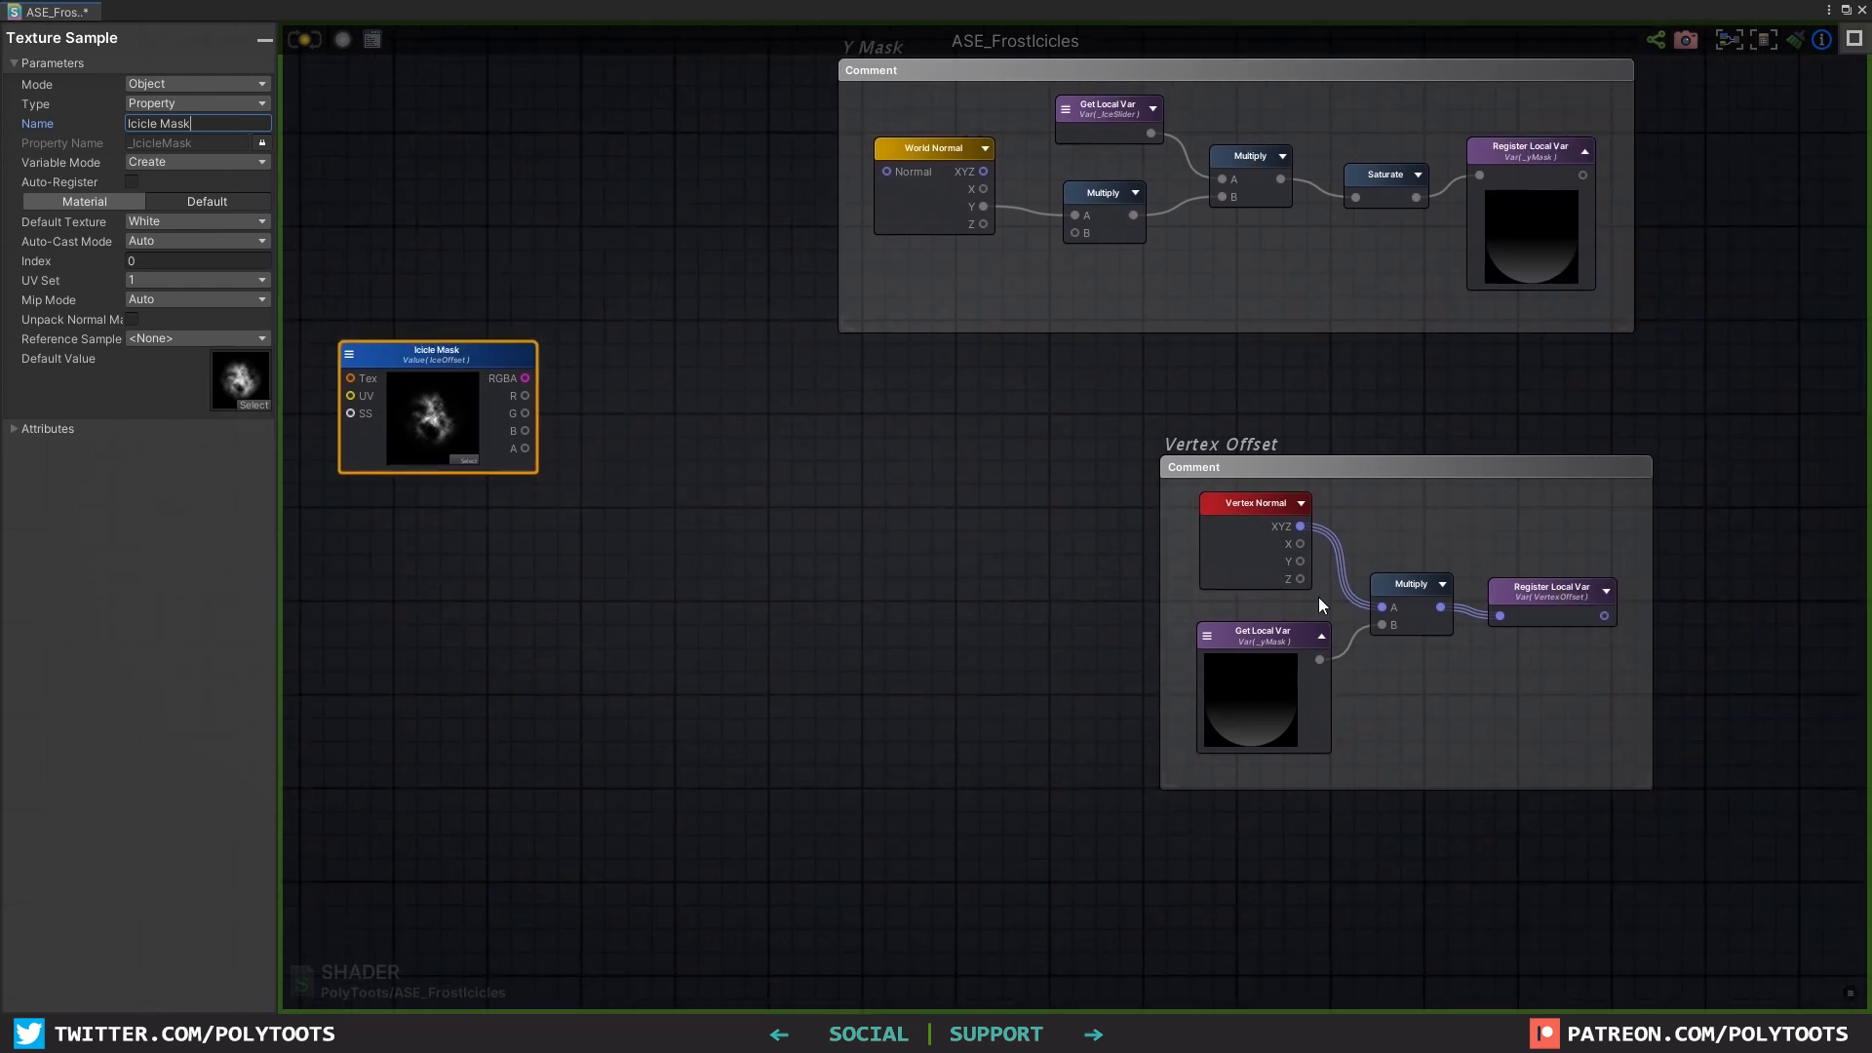
drag(1558, 587, 1561, 572)
middle_drag(1584, 670, 1440, 635)
click(1501, 746)
drag(1501, 746, 1779, 869)
middle_drag(1407, 593, 1382, 558)
drag(1384, 510, 1628, 497)
drag(1258, 522, 1385, 489)
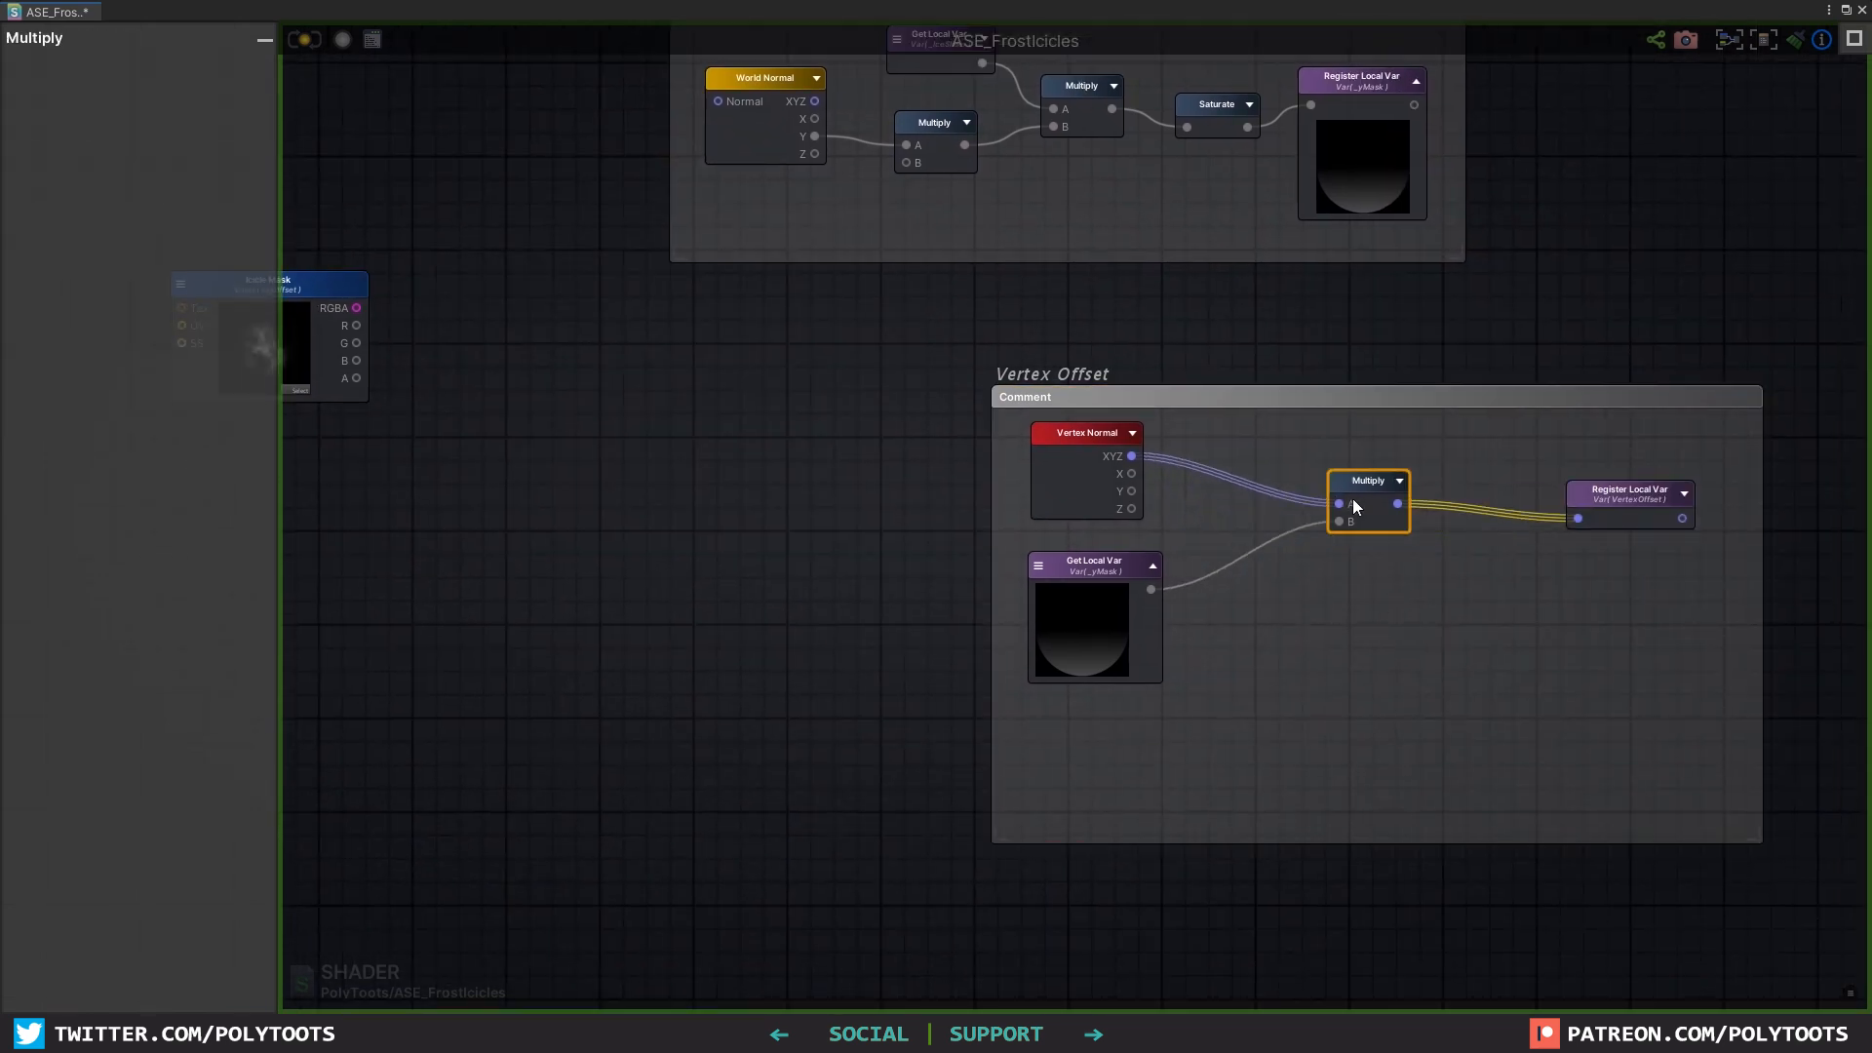
Step: Add a second Multiply node in the Vertex Offset group, combining the Icicle Mask's RGBA output with the _yMask variable
drag(1097, 562, 1095, 706)
key(m)
click(1120, 601)
drag(1154, 585, 1266, 574)
drag(334, 292, 496, 349)
drag(720, 431, 1141, 553)
mouse_move(1248, 575)
mouse_down()
mouse_move(1201, 576)
mouse_move(1232, 585)
mouse_up()
drag(1148, 733, 1230, 603)
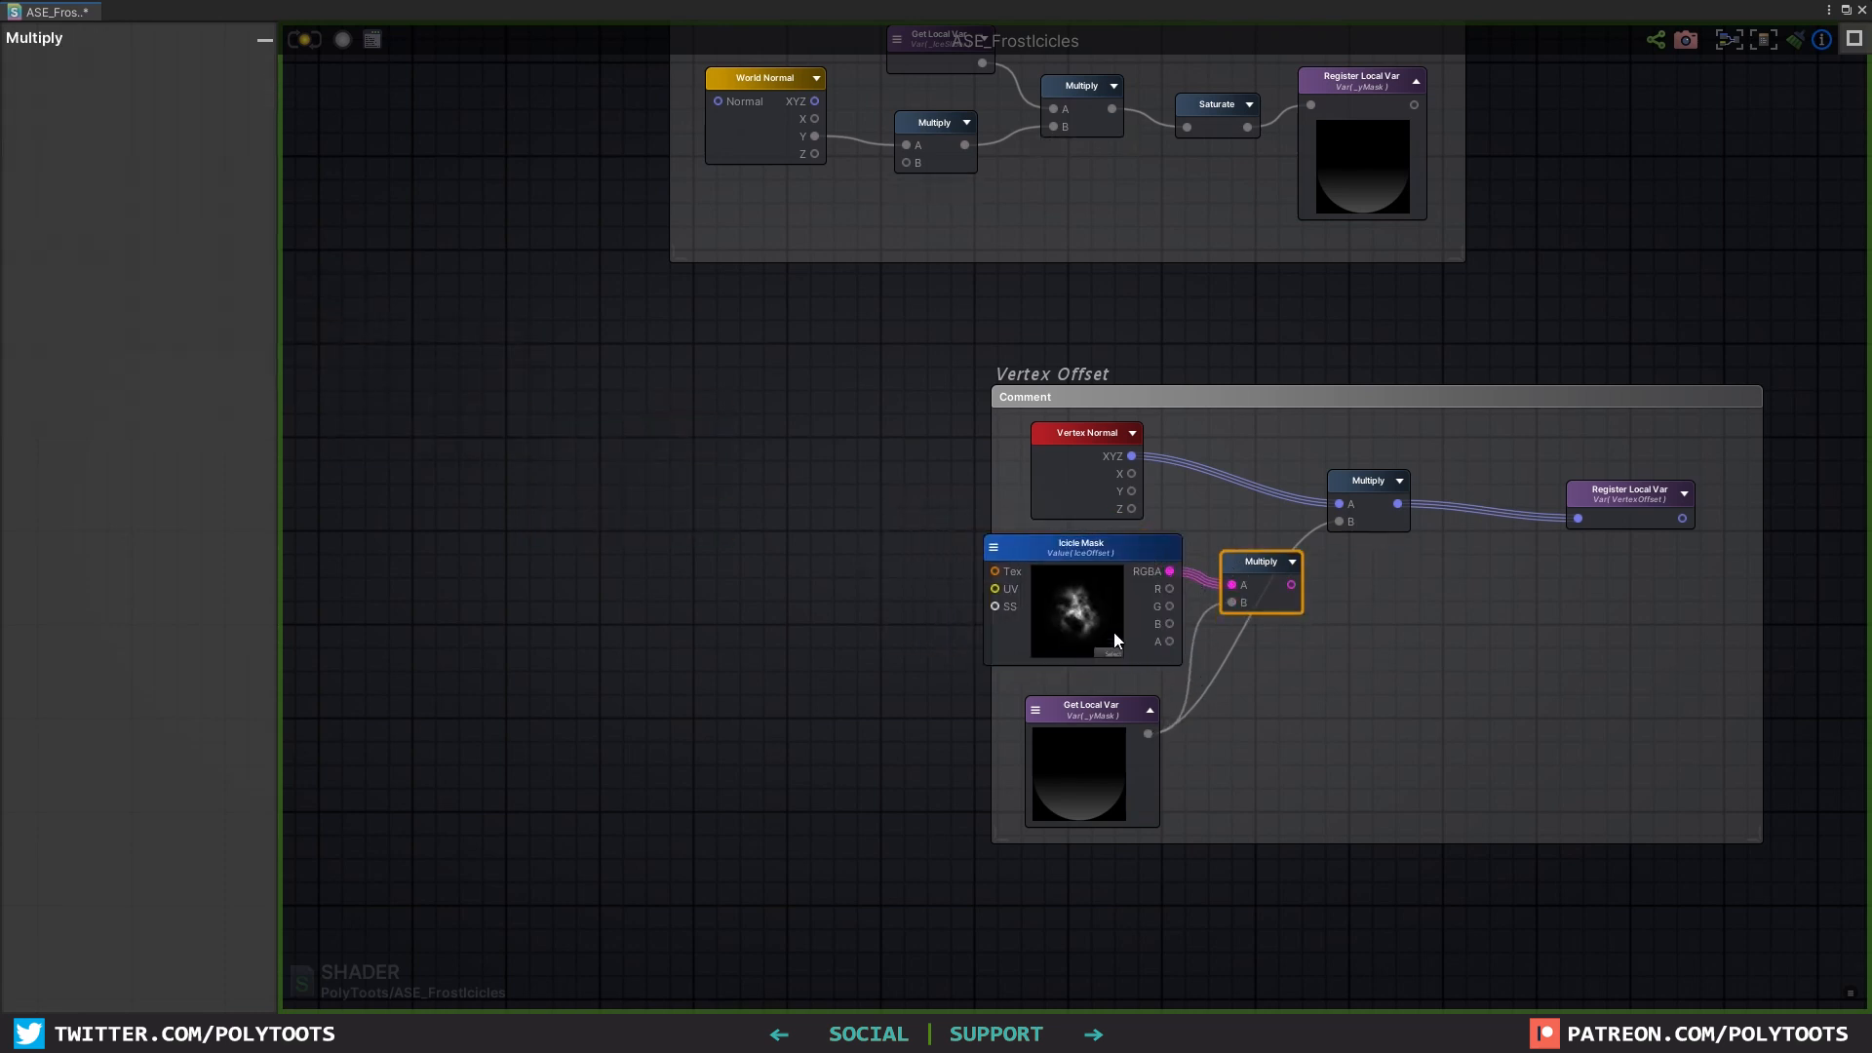
Step: Tidy the Icicle Mask and _yMask nodes and feed the new Multiply's output into input B of the Vertex Normal Multiply
click(1084, 562)
drag(1080, 559, 1101, 562)
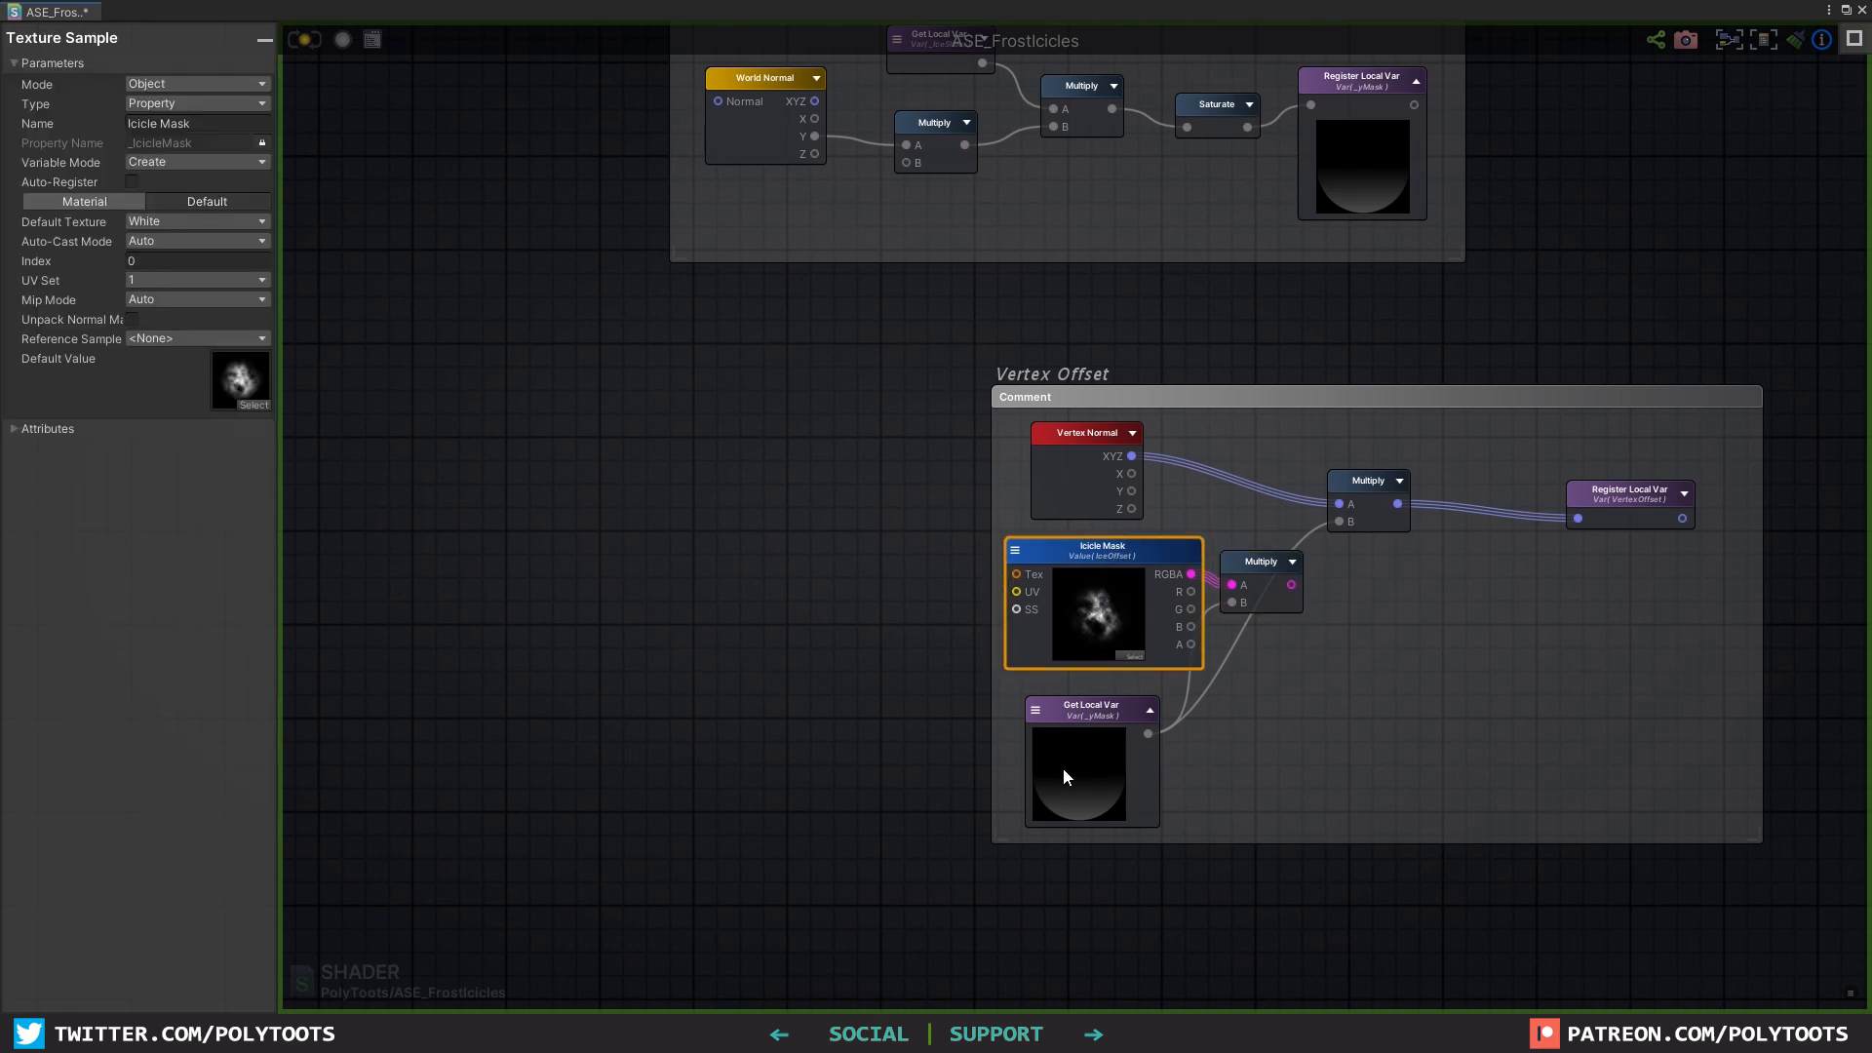
drag(1064, 770, 1060, 763)
mouse_move(1291, 585)
mouse_down()
mouse_move(1324, 530)
mouse_move(1428, 494)
mouse_move(1300, 600)
mouse_up()
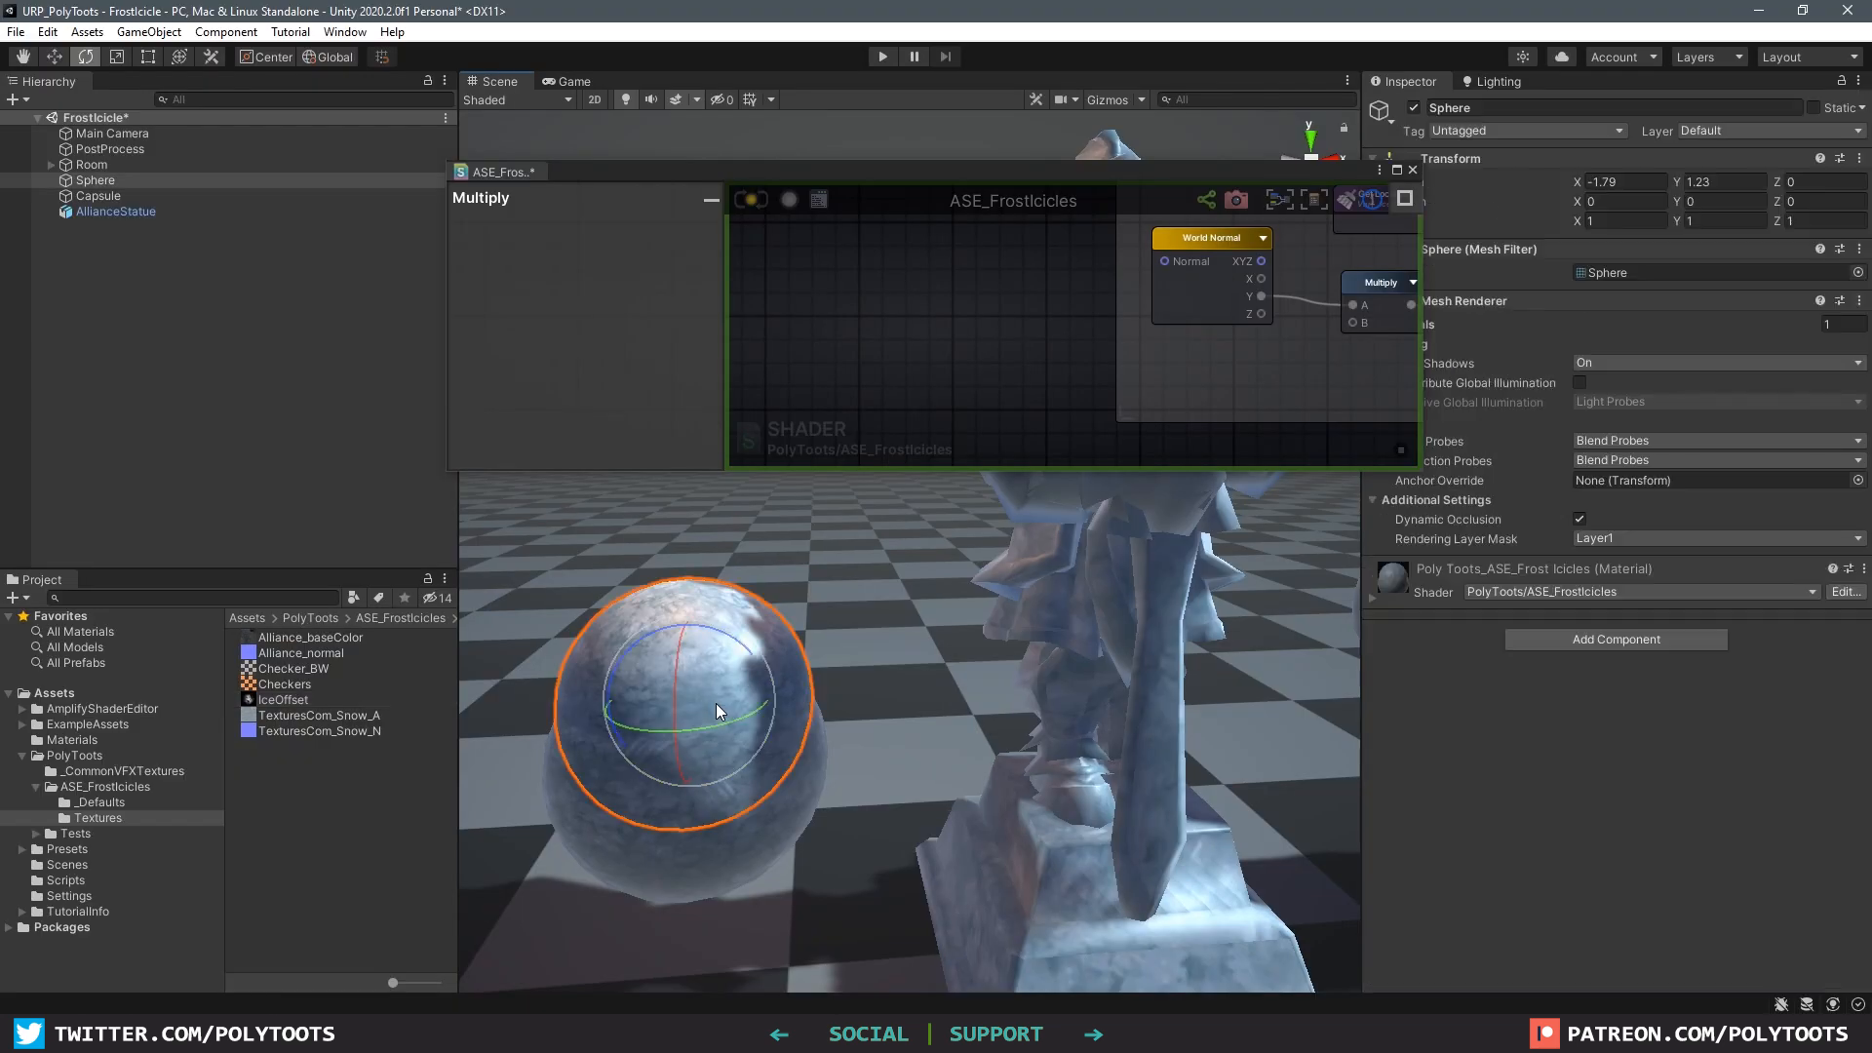
Step: Assign the IceOffset texture to the Icicle Mask slot of the Sphere's frost material
click(1425, 583)
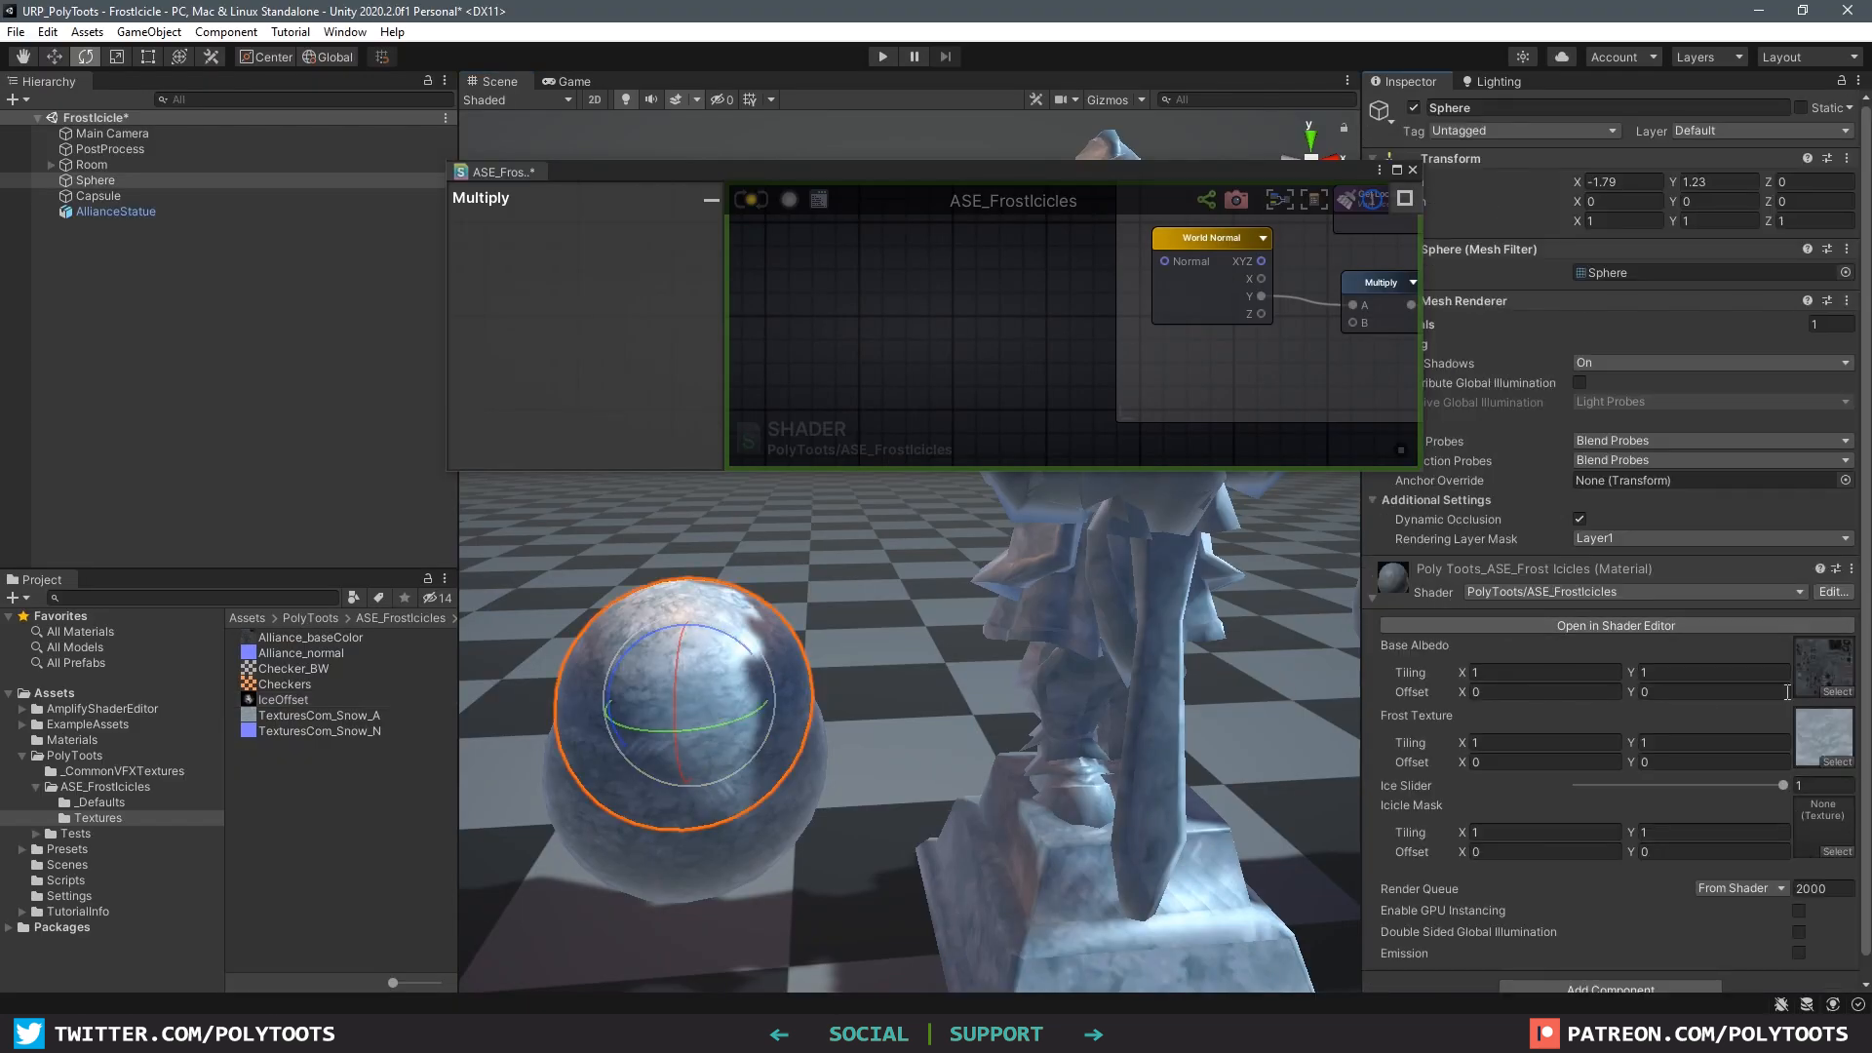
mouse_move(285, 700)
mouse_down()
mouse_move(1821, 811)
mouse_move(1558, 786)
mouse_move(1792, 787)
mouse_up()
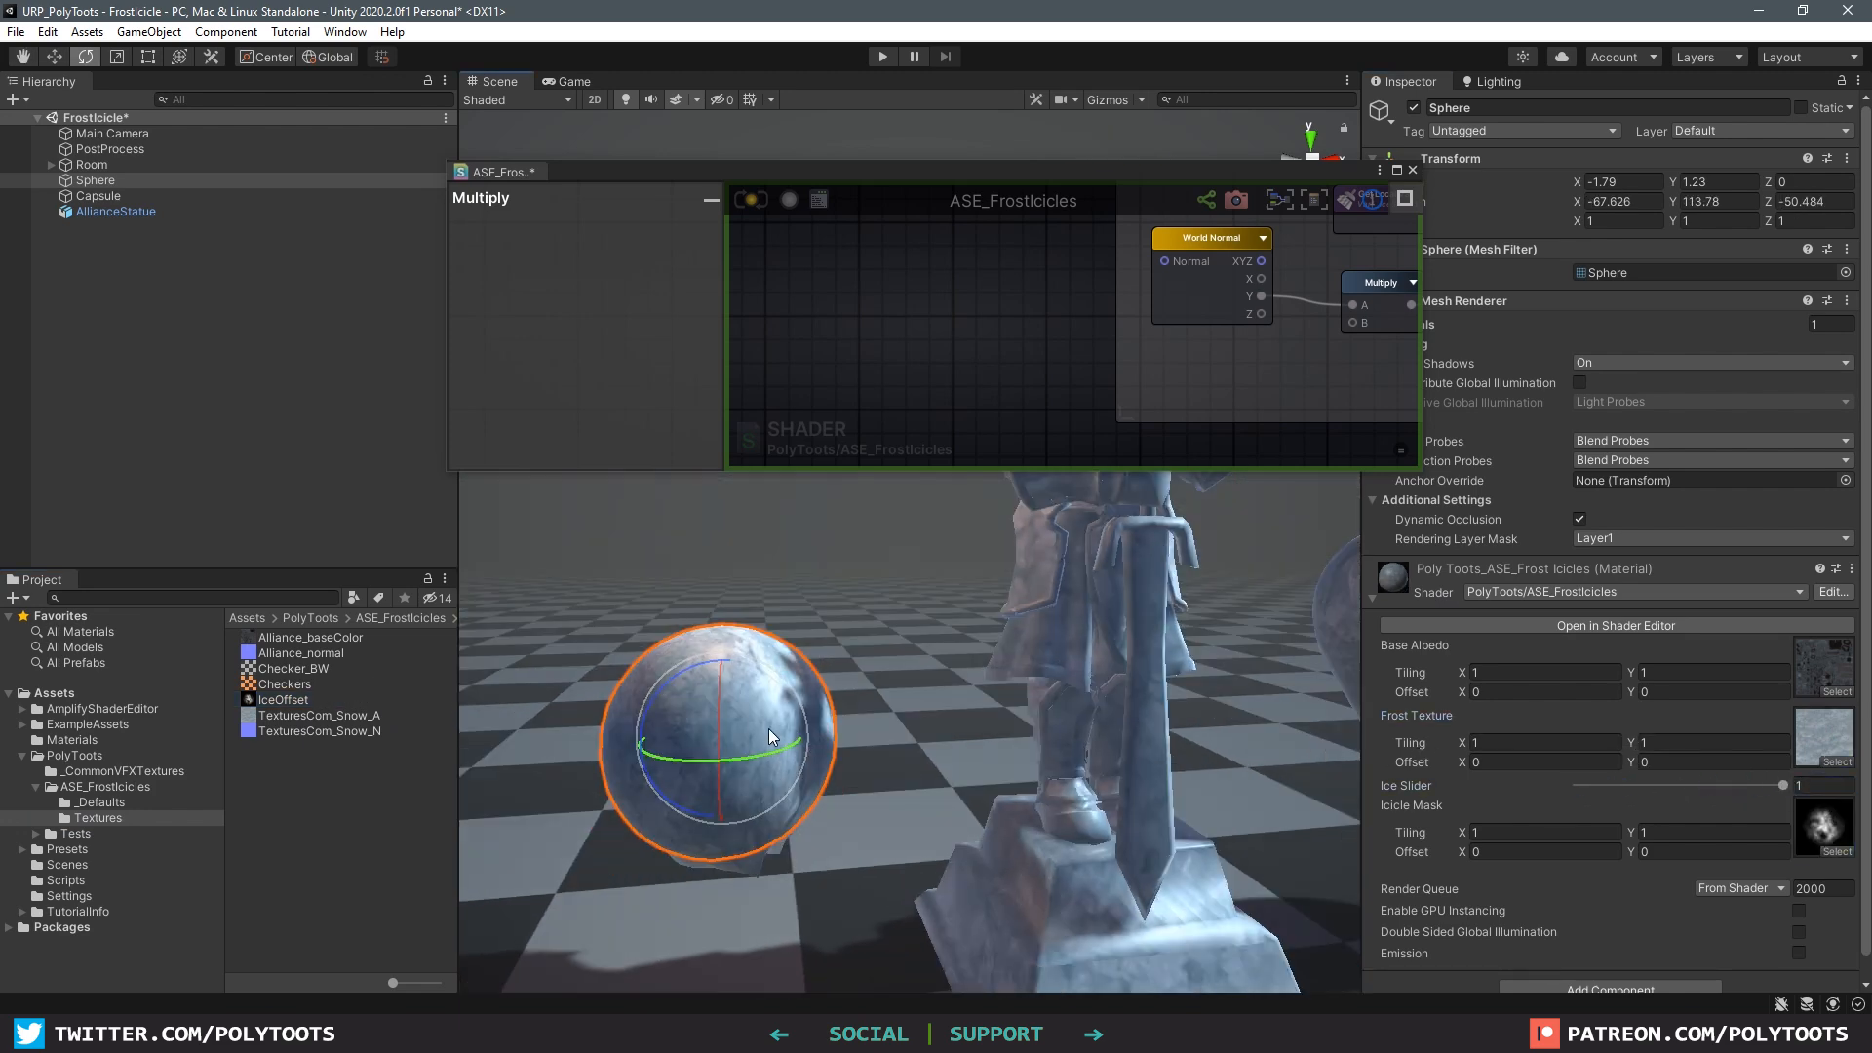
Step: Rotate the Sphere to several orientations to examine how the Icicle Mask shapes the downward offset, reviewing the Y Mask nodes
drag(769, 728, 756, 815)
alt+drag(755, 815, 1610, 815)
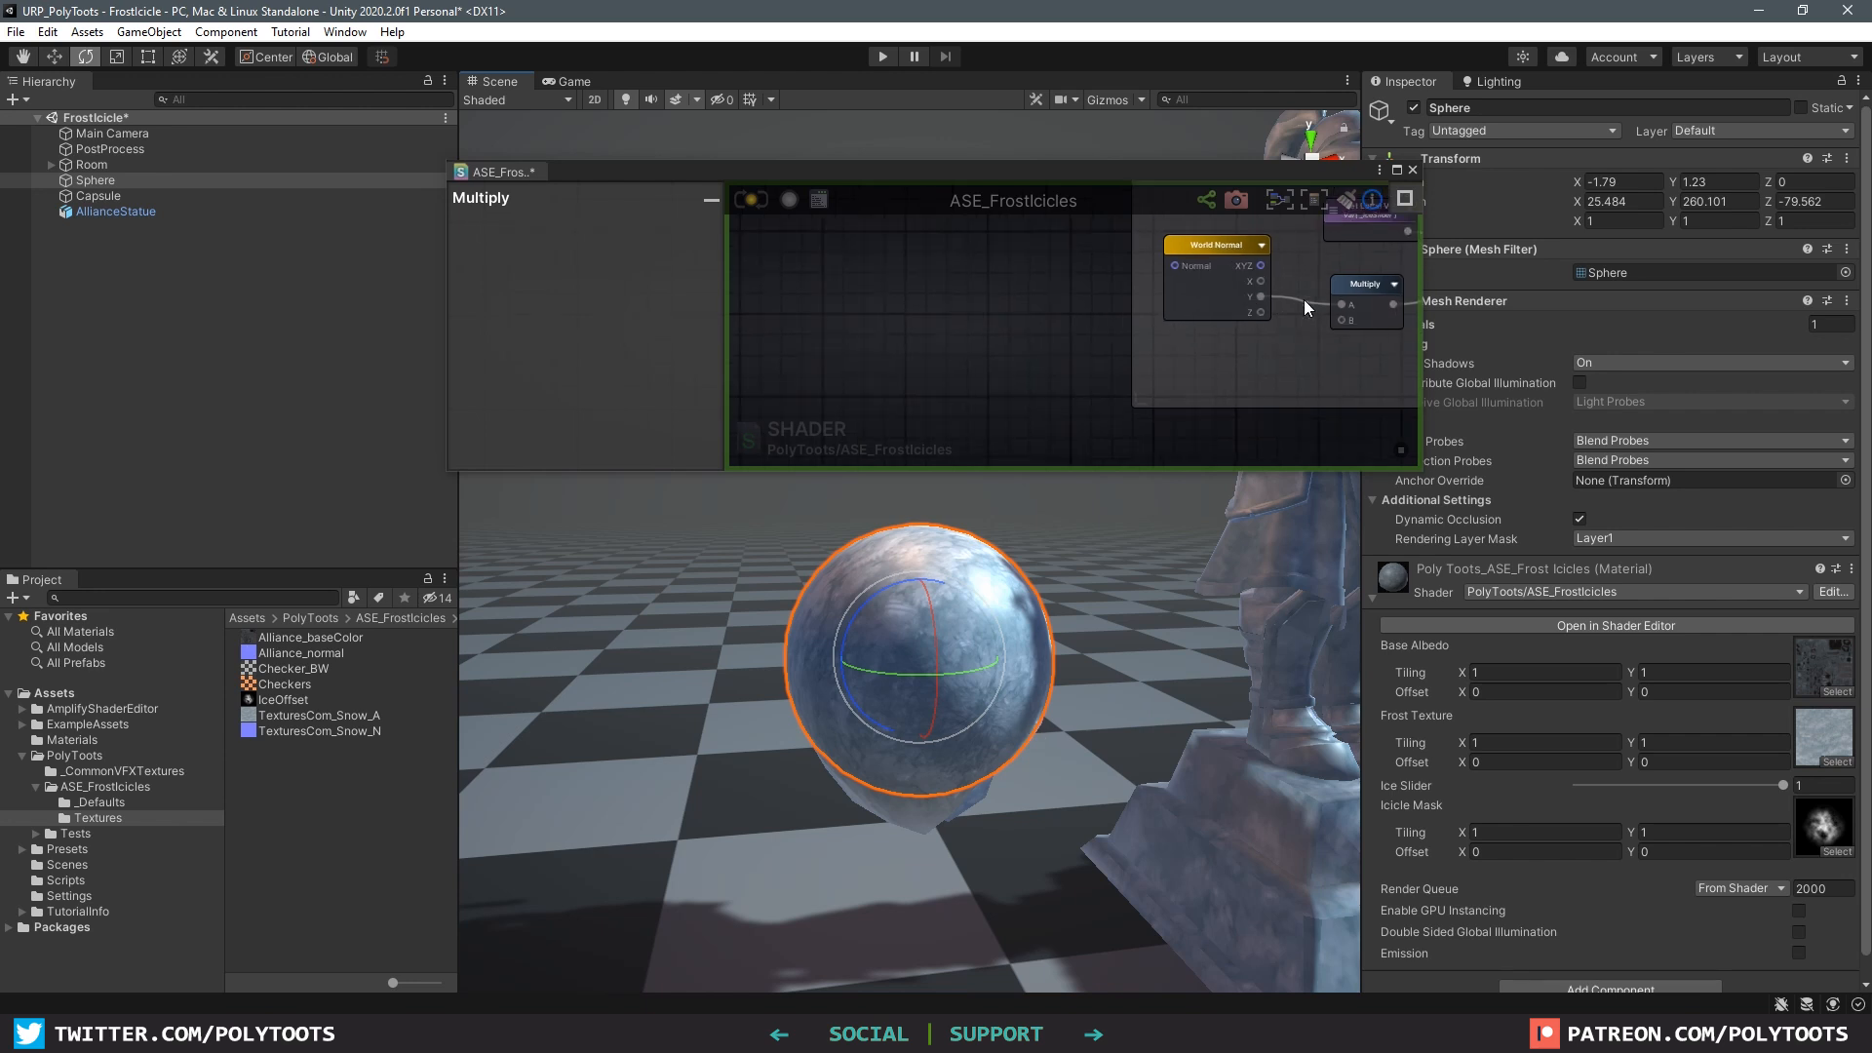
middle_drag(1275, 301, 1116, 349)
click(1006, 306)
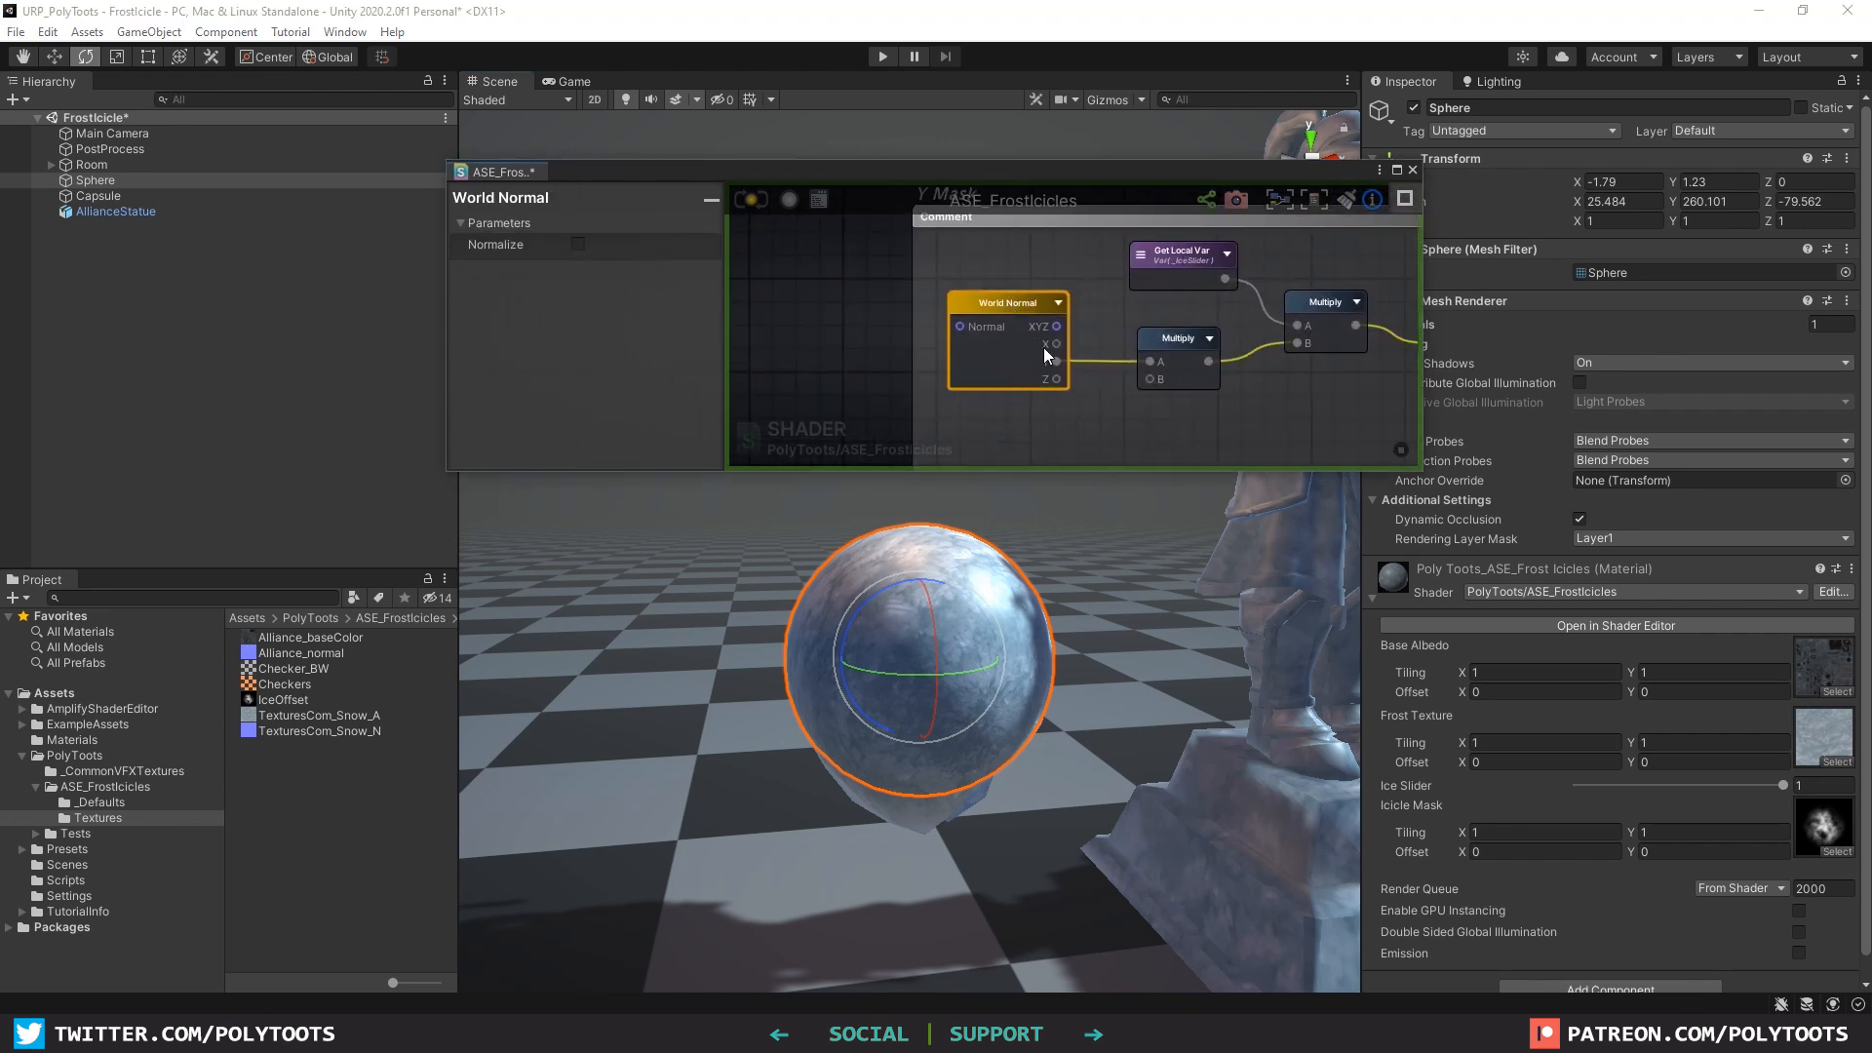
middle_drag(1310, 332, 1017, 311)
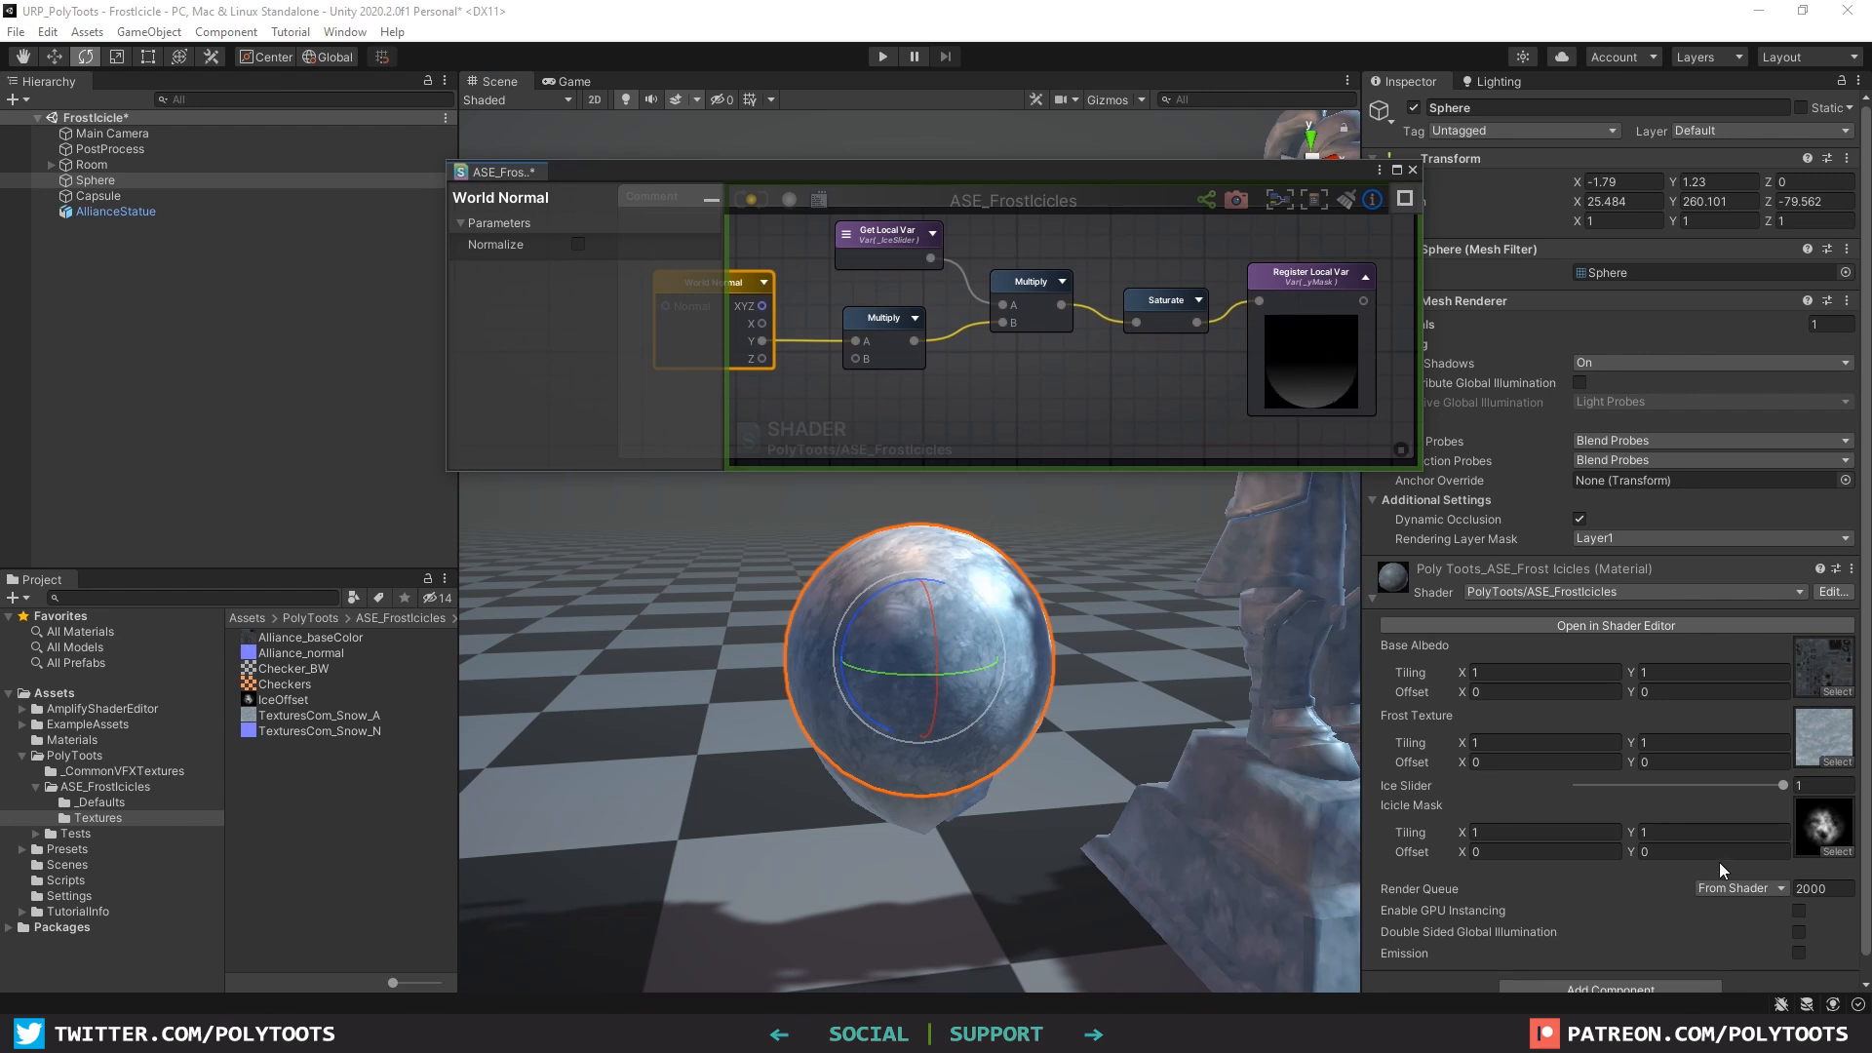
drag(944, 681, 1026, 624)
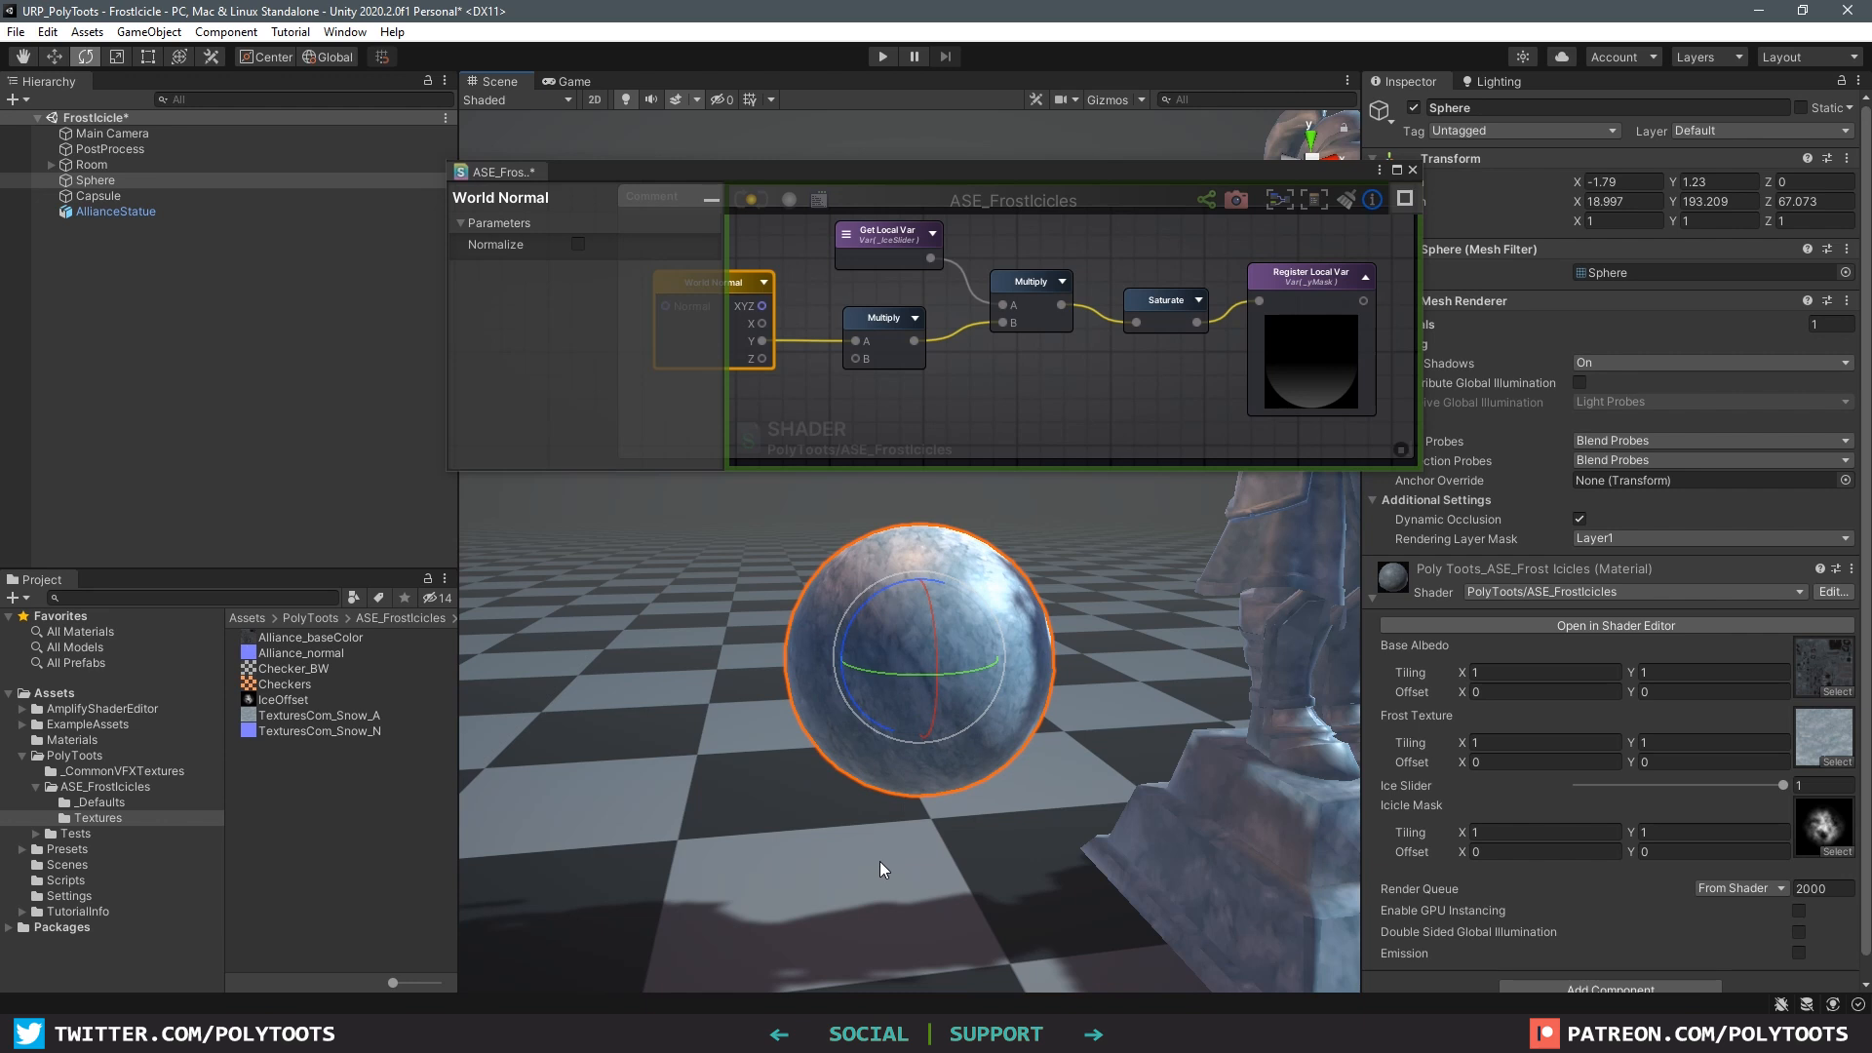
drag(891, 621, 585, 717)
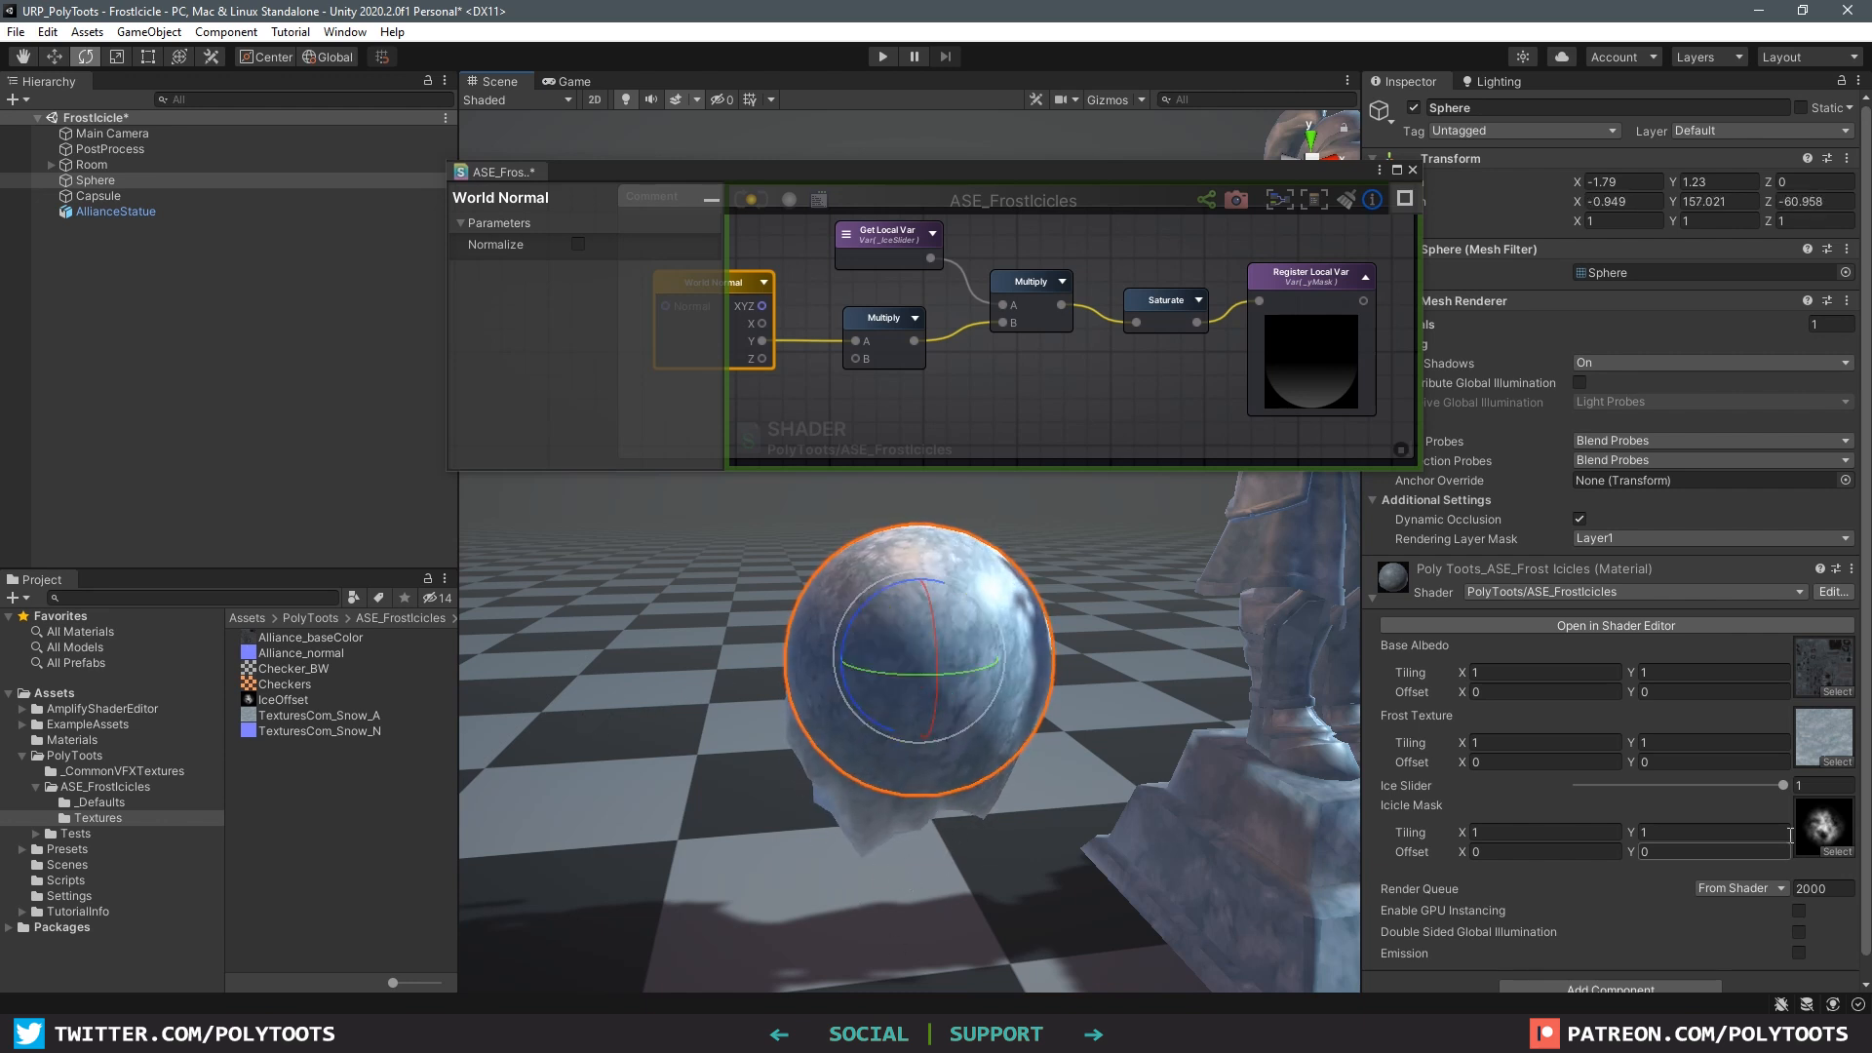
drag(866, 602, 846, 650)
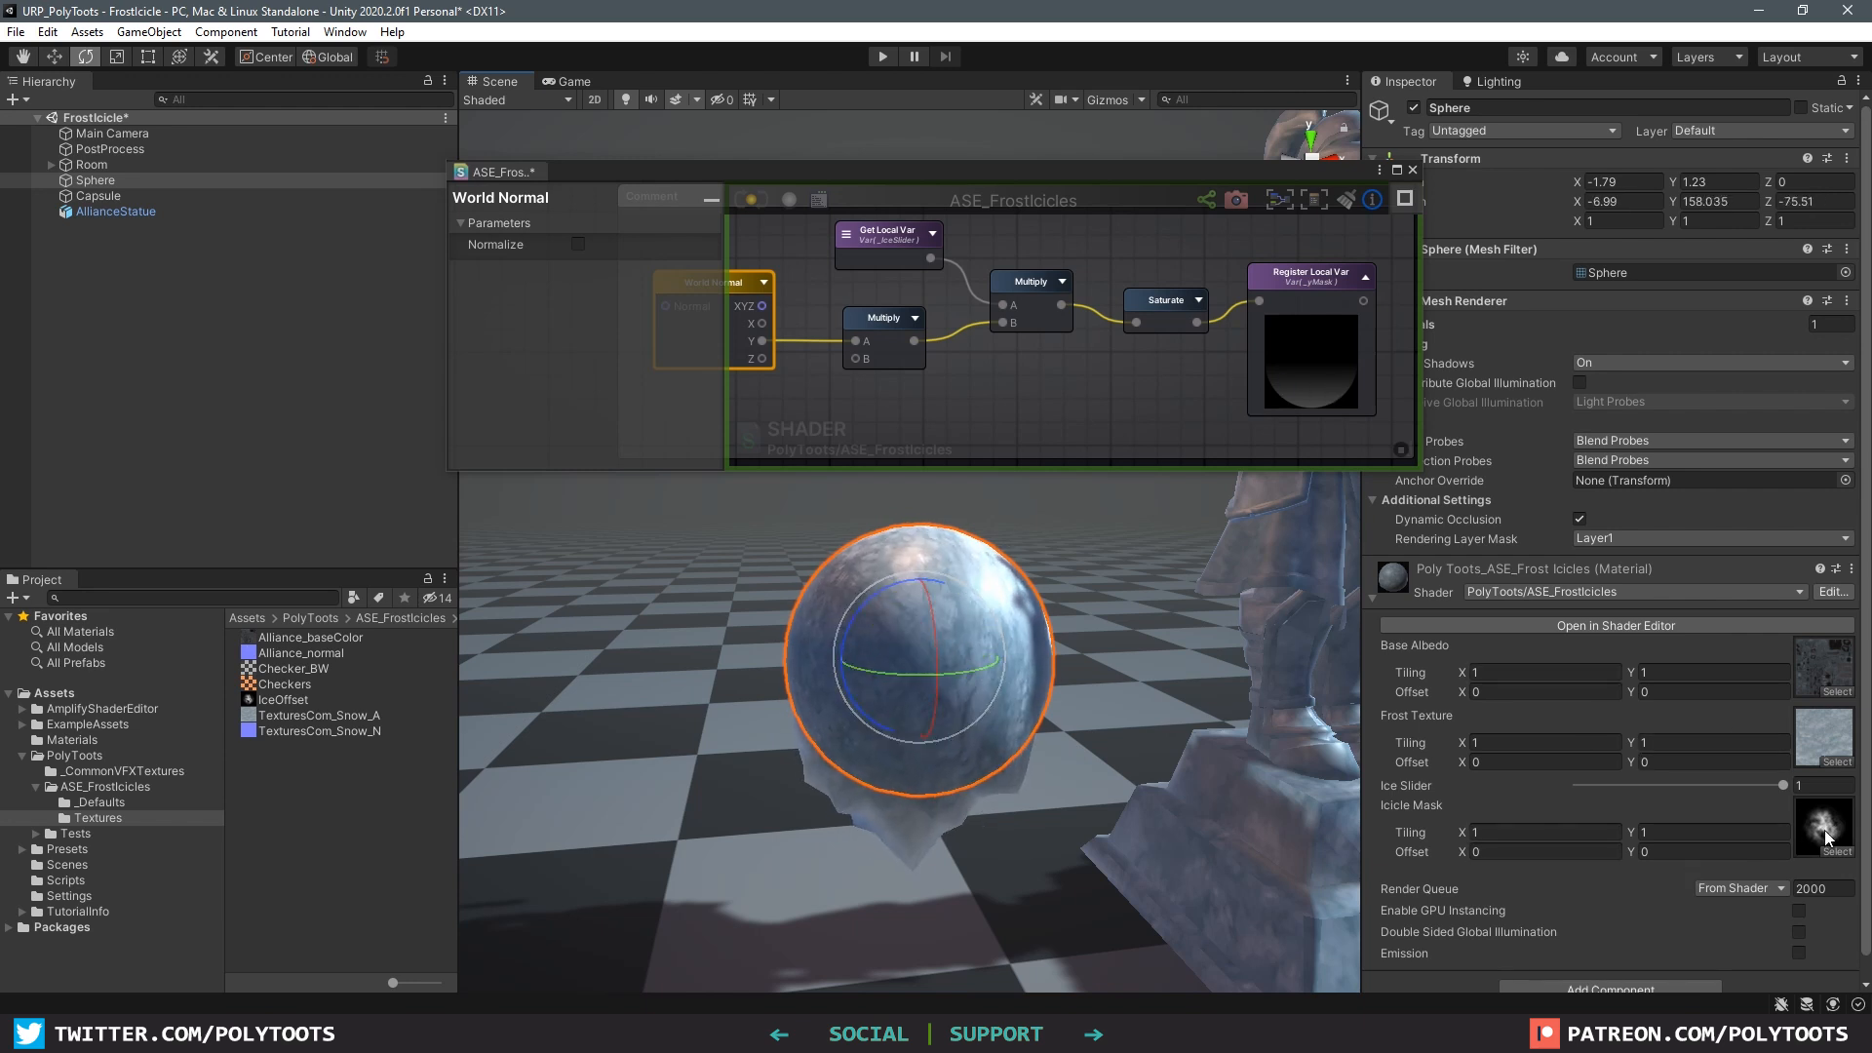
Step: Disconnect the Icicle Mask from the Vertex Offset Multiply and move the texture node out to empty space near the Albedo group
click(1397, 171)
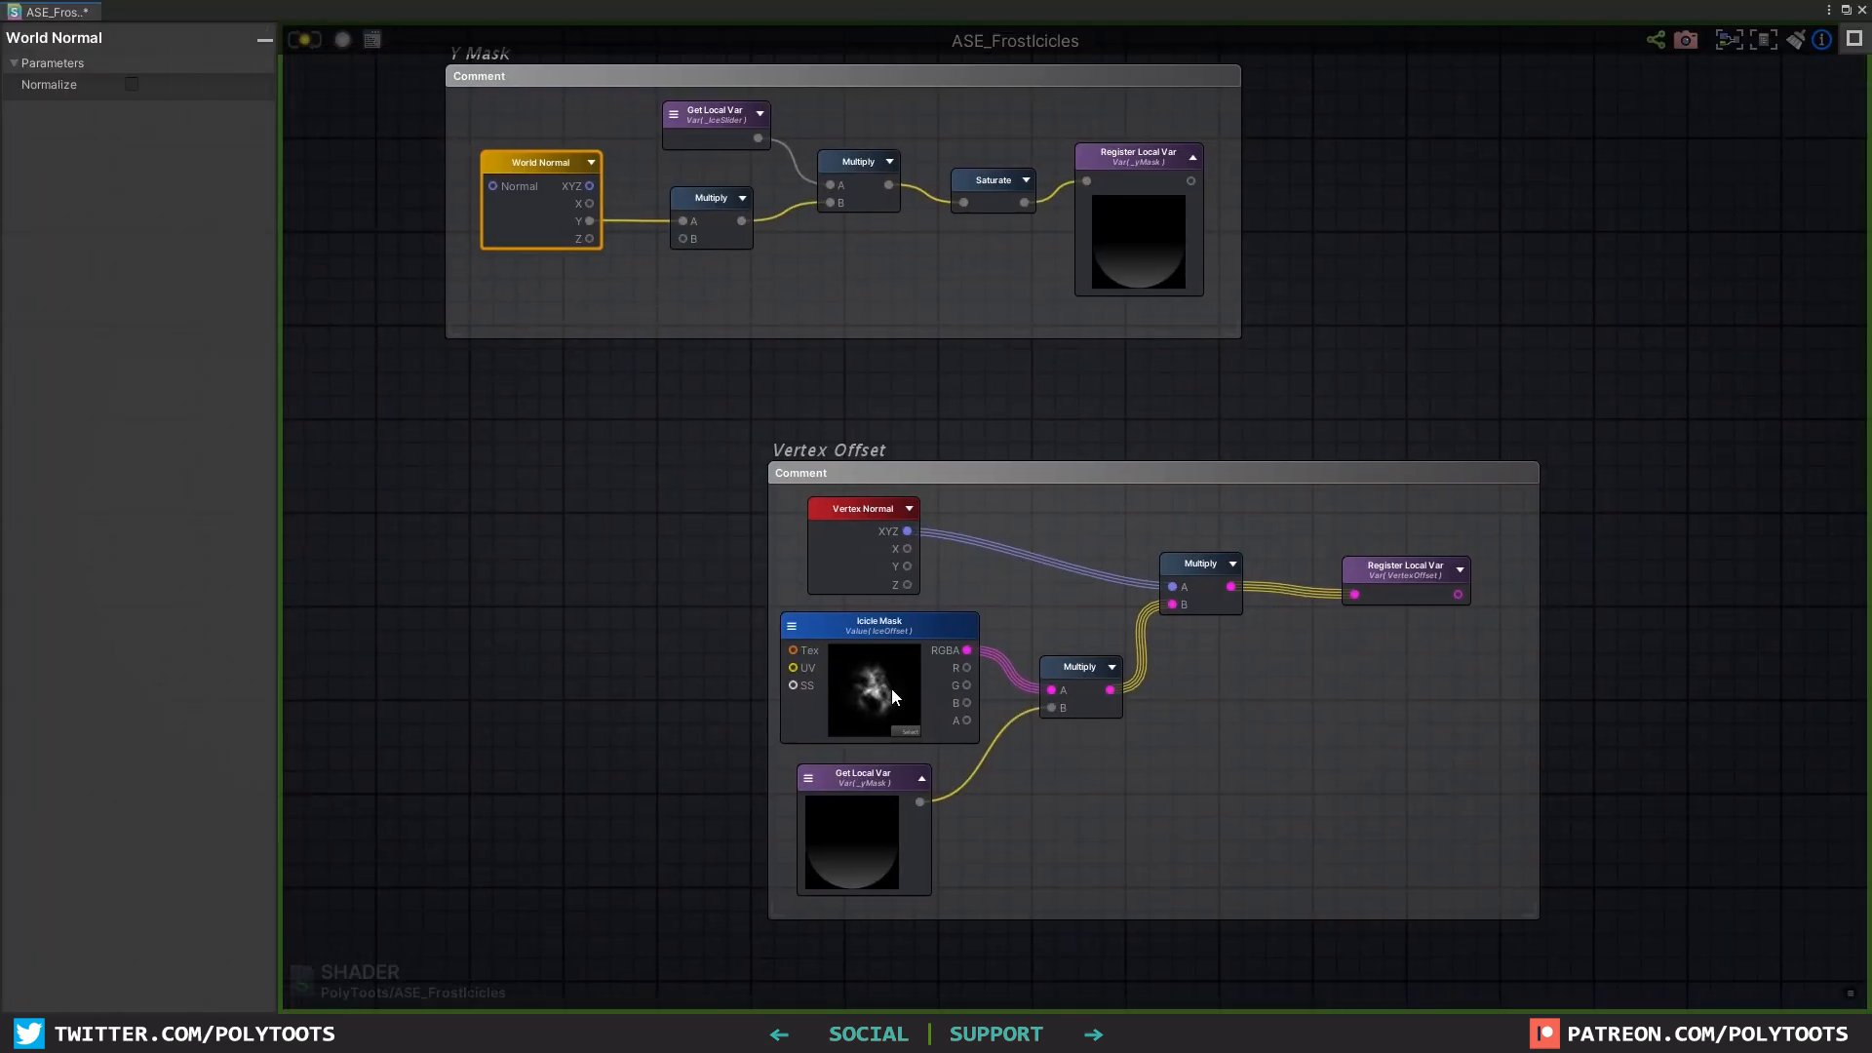
drag(1051, 691, 1014, 682)
drag(799, 634, 385, 586)
middle_drag(599, 589, 1066, 596)
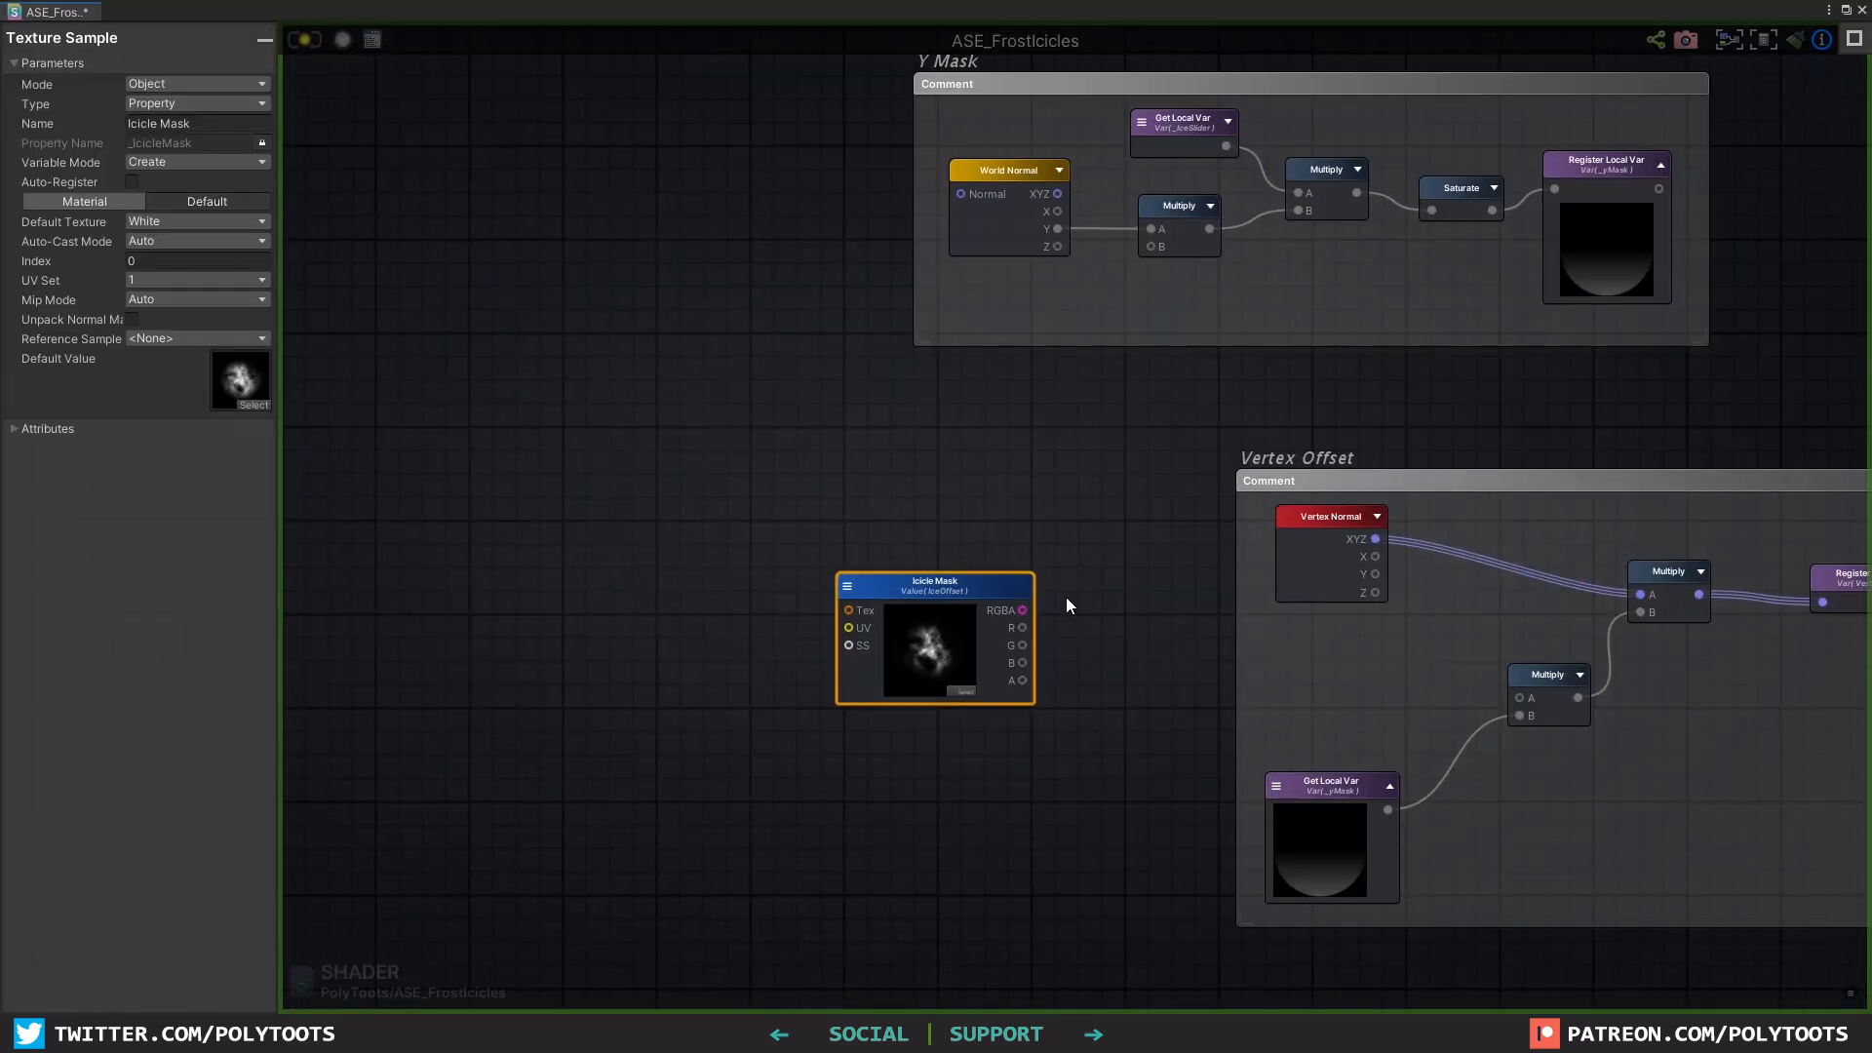
drag(956, 594, 510, 332)
middle_drag(655, 388, 1076, 543)
drag(945, 483, 1085, 122)
Step: Reposition the Vertex Offset group further right and the Y Mask group down and to the left in the graph
middle_drag(1405, 222, 1127, 429)
scroll(1129, 431, down, 1)
scroll(1178, 565, down, 1)
scroll(1250, 575, down, 2)
middle_drag(1250, 575, 929, 458)
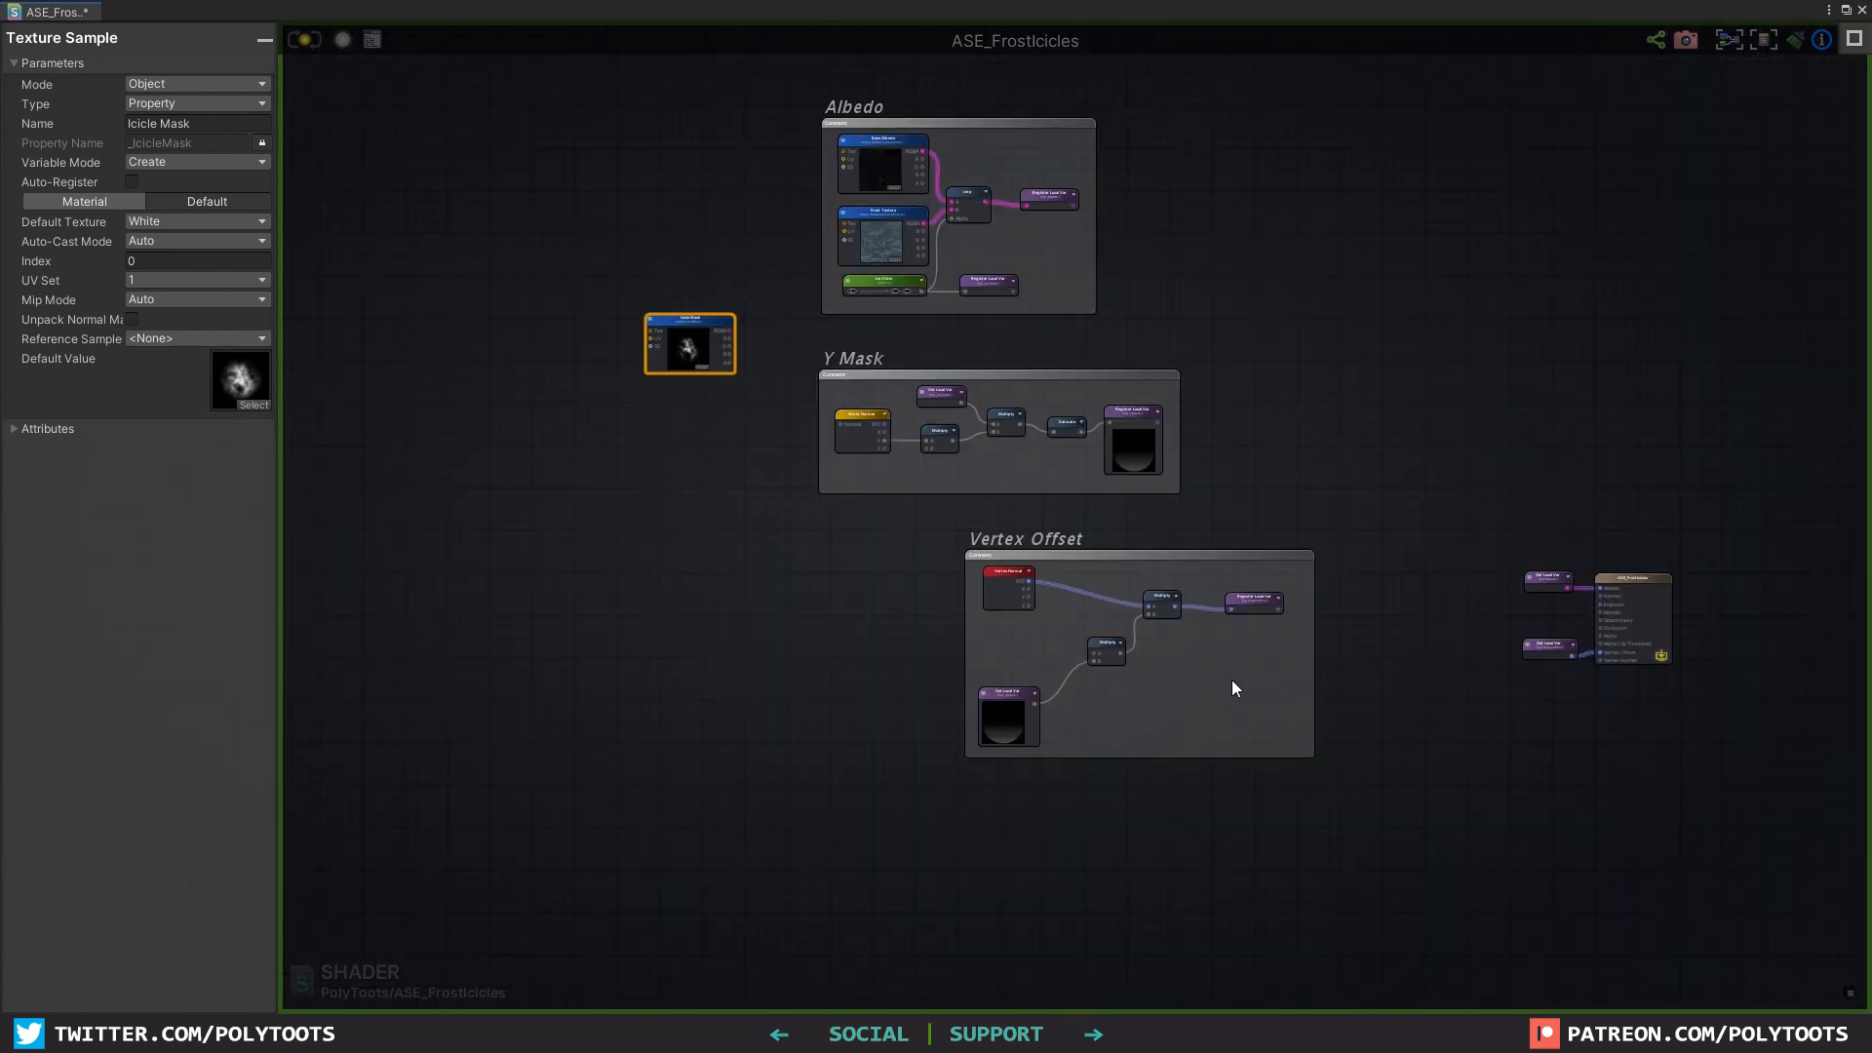
drag(1111, 555, 1257, 569)
drag(1002, 464, 803, 623)
Step: Move the World Normal node out of the Y Mask frame and shift the group's remaining nodes to the left
scroll(722, 604, up, 3)
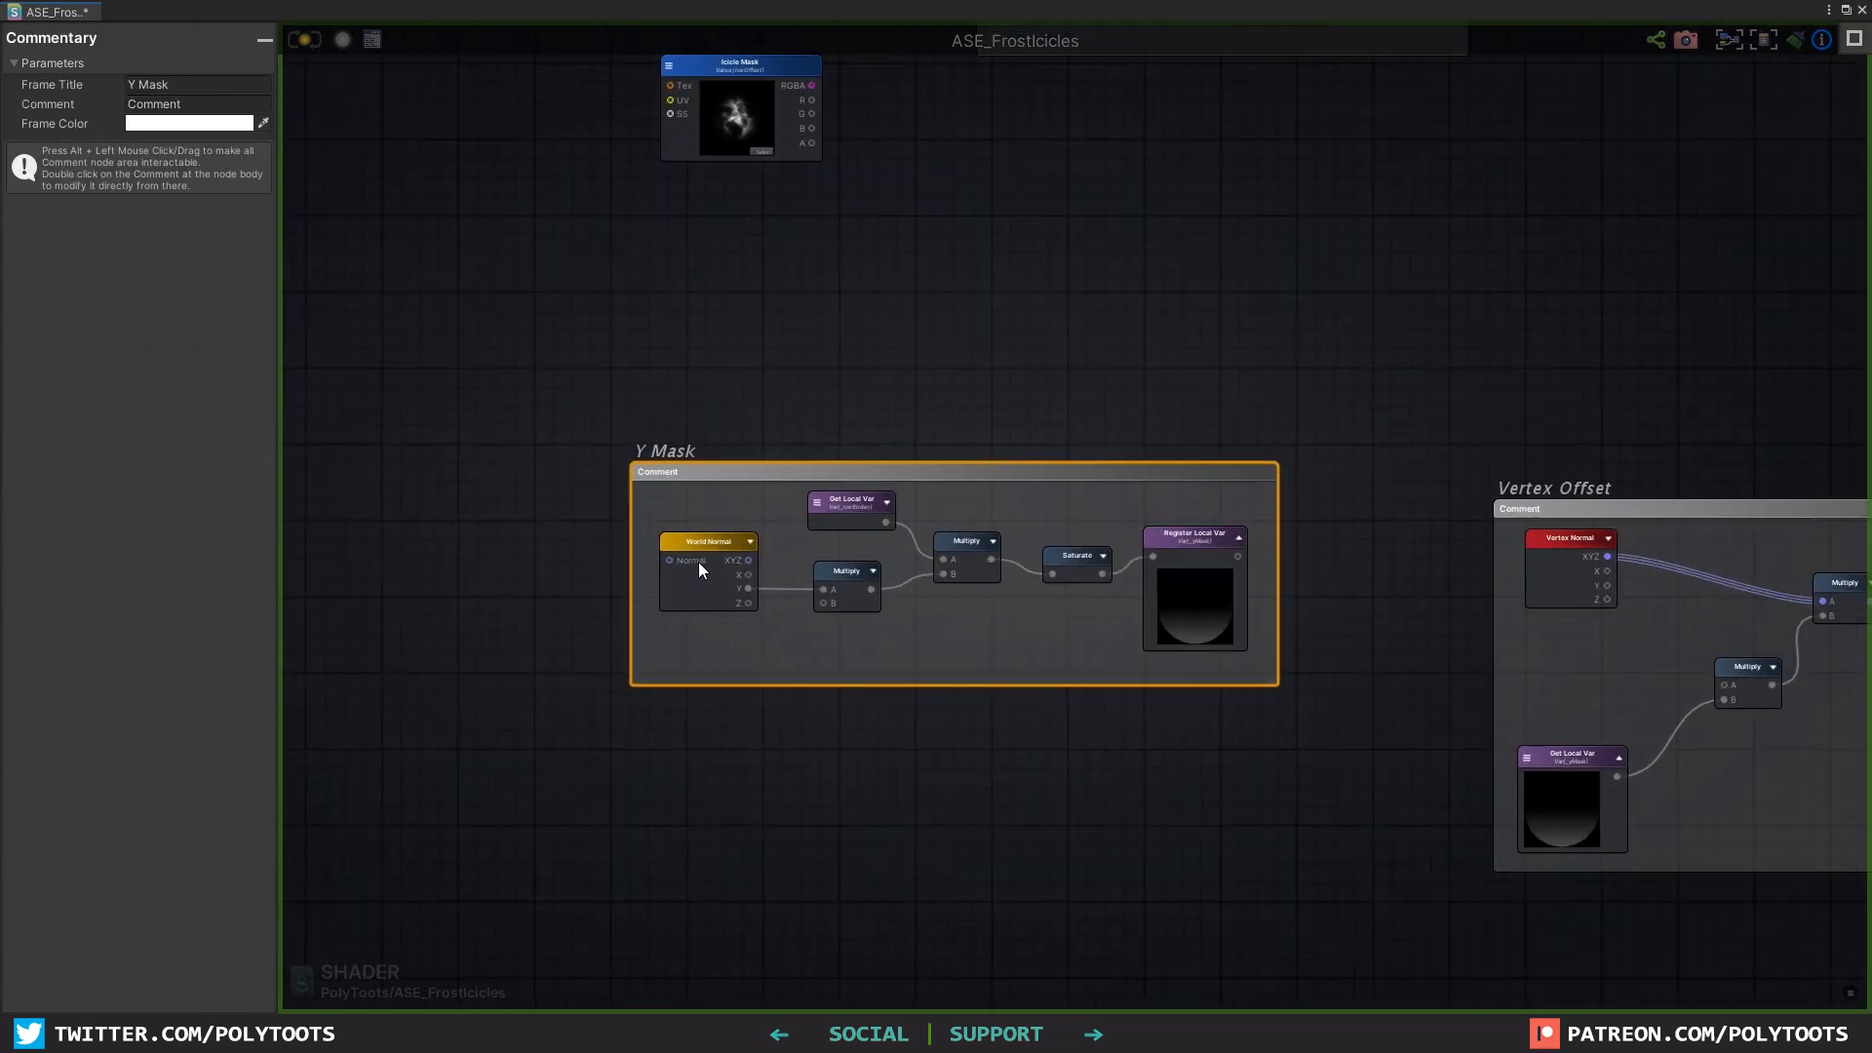
click(696, 554)
drag(696, 555, 395, 526)
click(1221, 473)
drag(1226, 496, 776, 629)
drag(1091, 558, 955, 569)
click(993, 421)
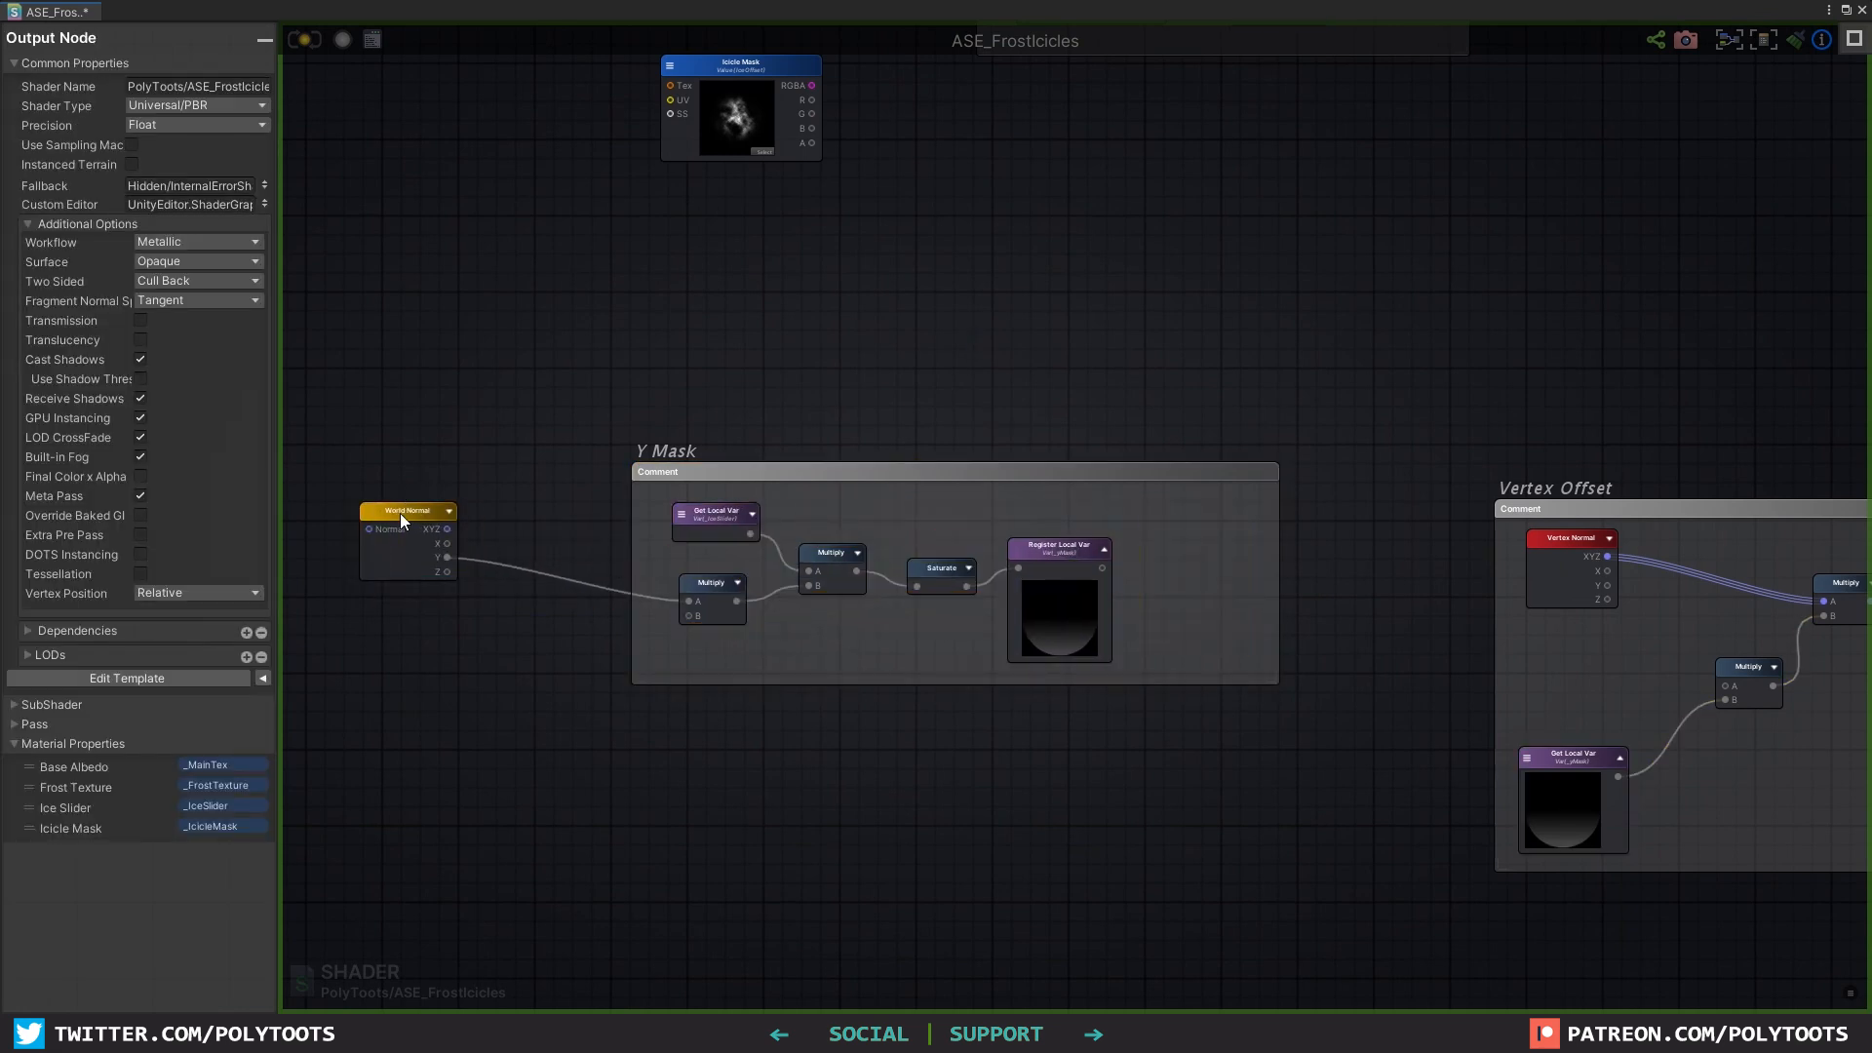
drag(392, 507, 419, 421)
Step: Add an Append node above the Y Mask group and set its output type to Vector2
scroll(634, 414, up, 4)
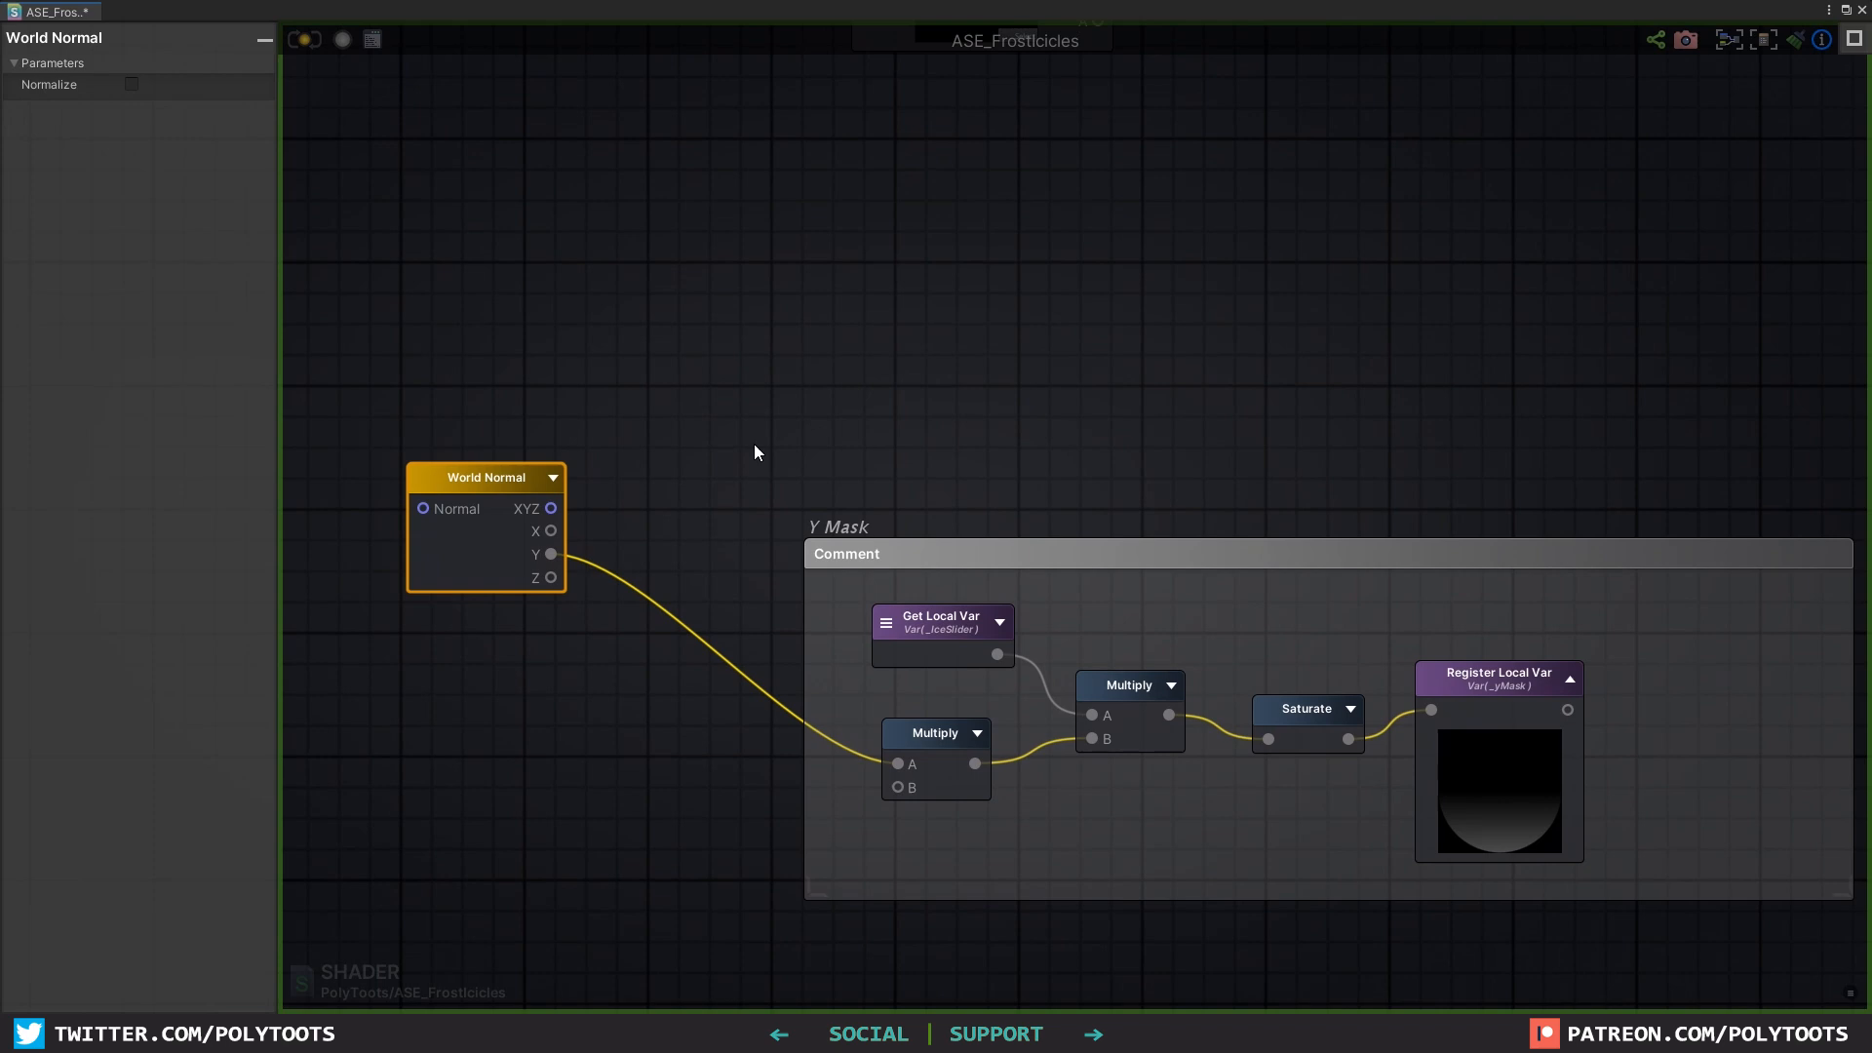
scroll(754, 446, up, 1)
middle_drag(754, 446, 826, 469)
click(799, 450)
key(v)
click(833, 340)
drag(869, 355, 854, 269)
click(828, 268)
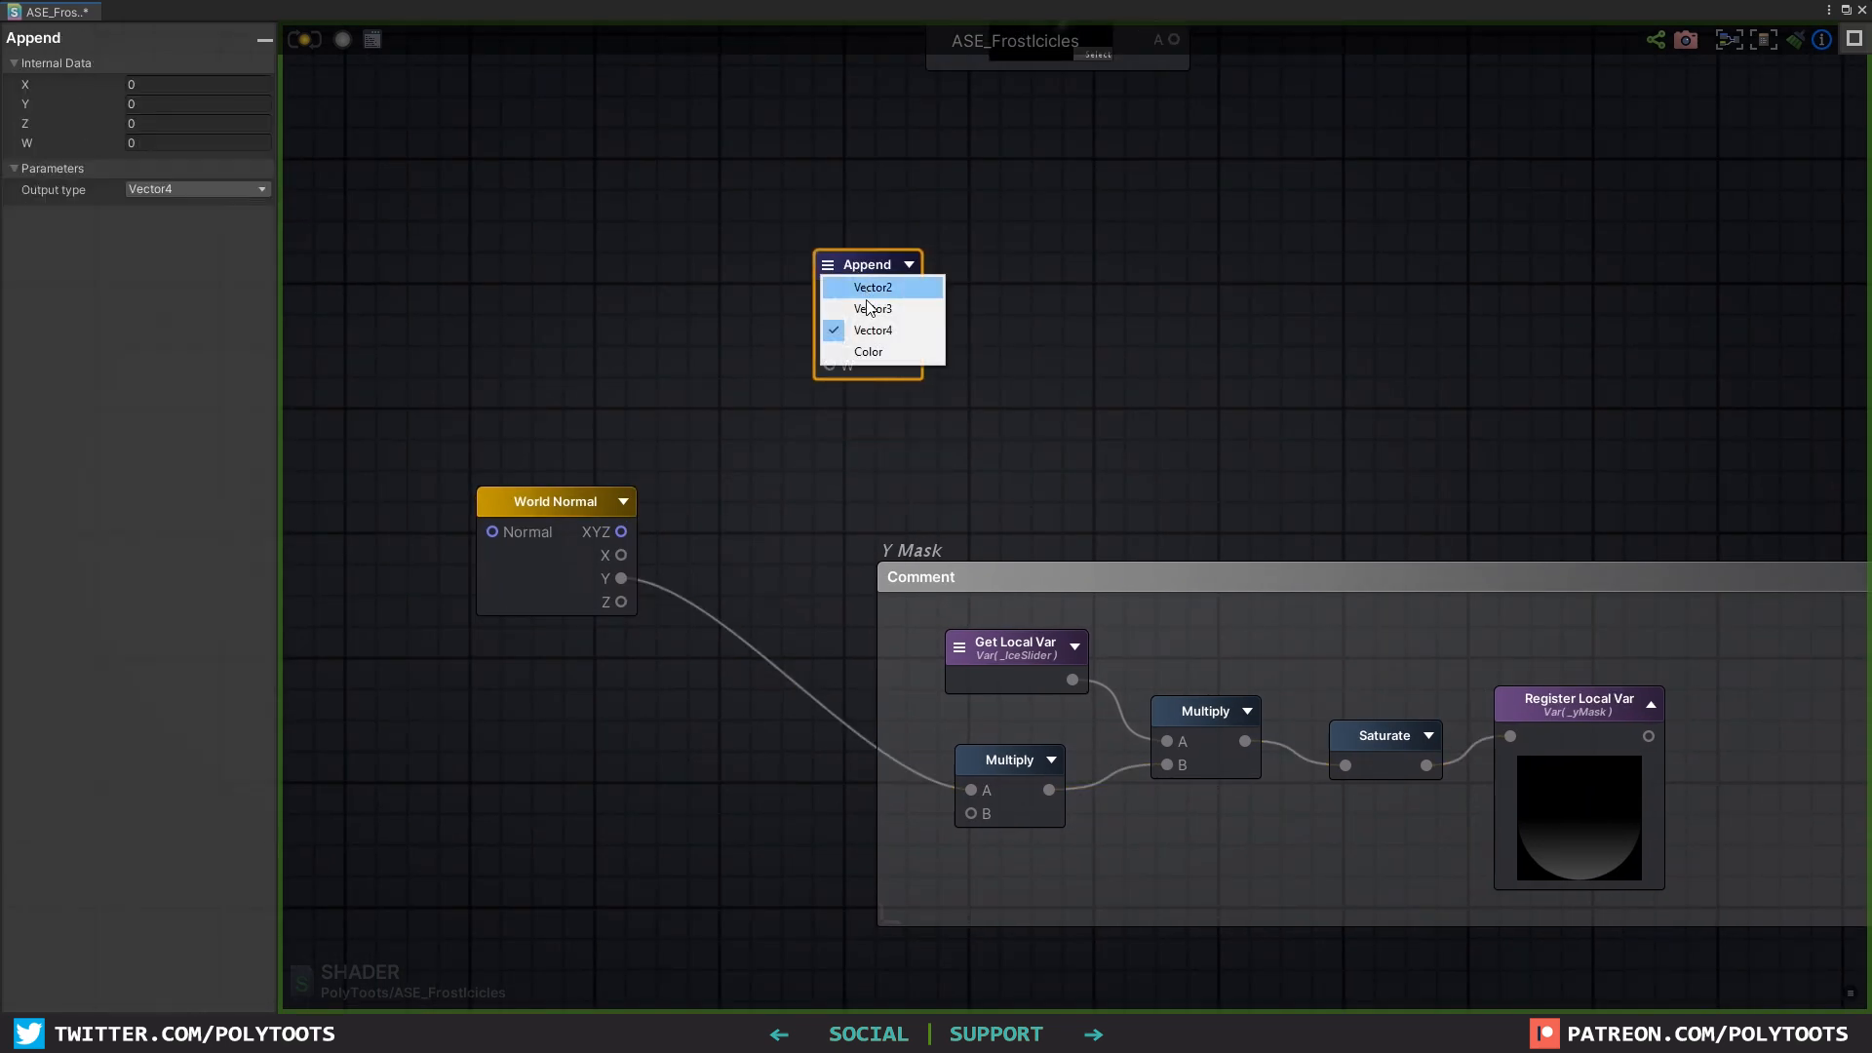
click(886, 289)
drag(848, 266, 833, 273)
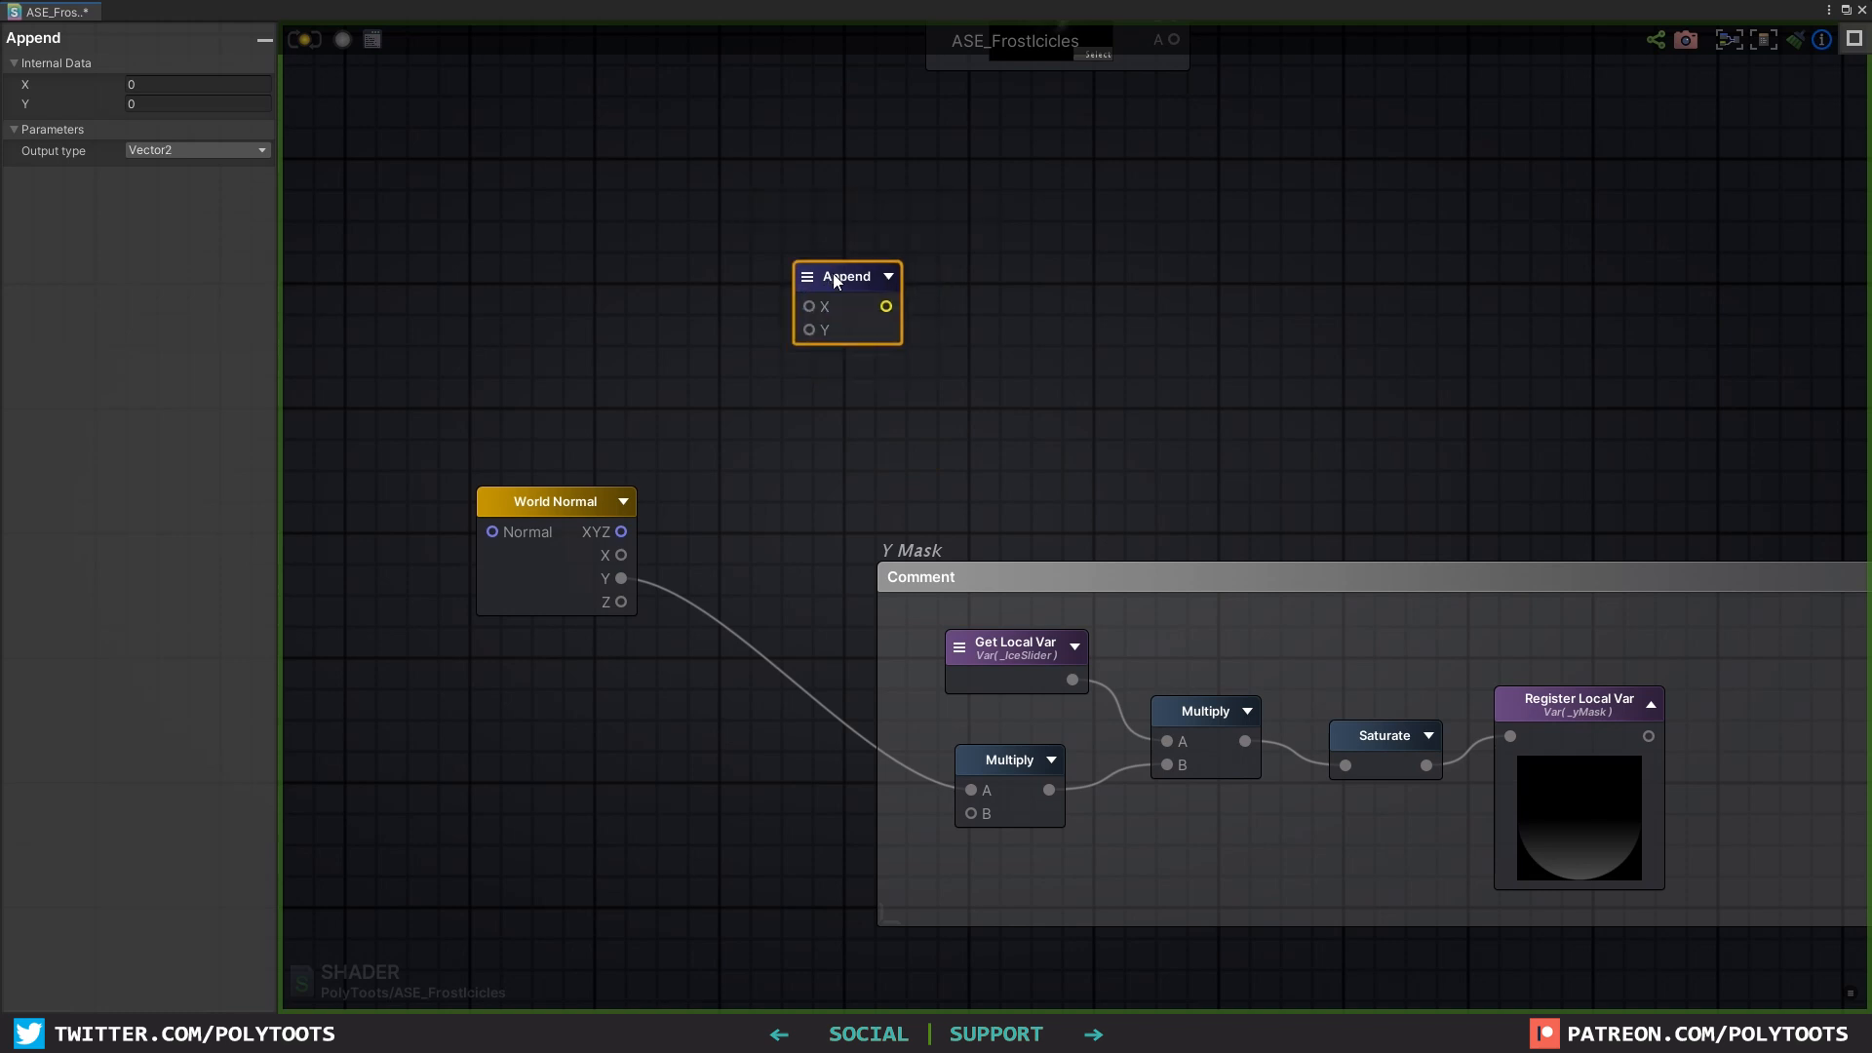
Step: Connect World Normal's X output to the Append node's X input and its Z output to the Y input
drag(621, 555, 812, 307)
drag(621, 601, 812, 331)
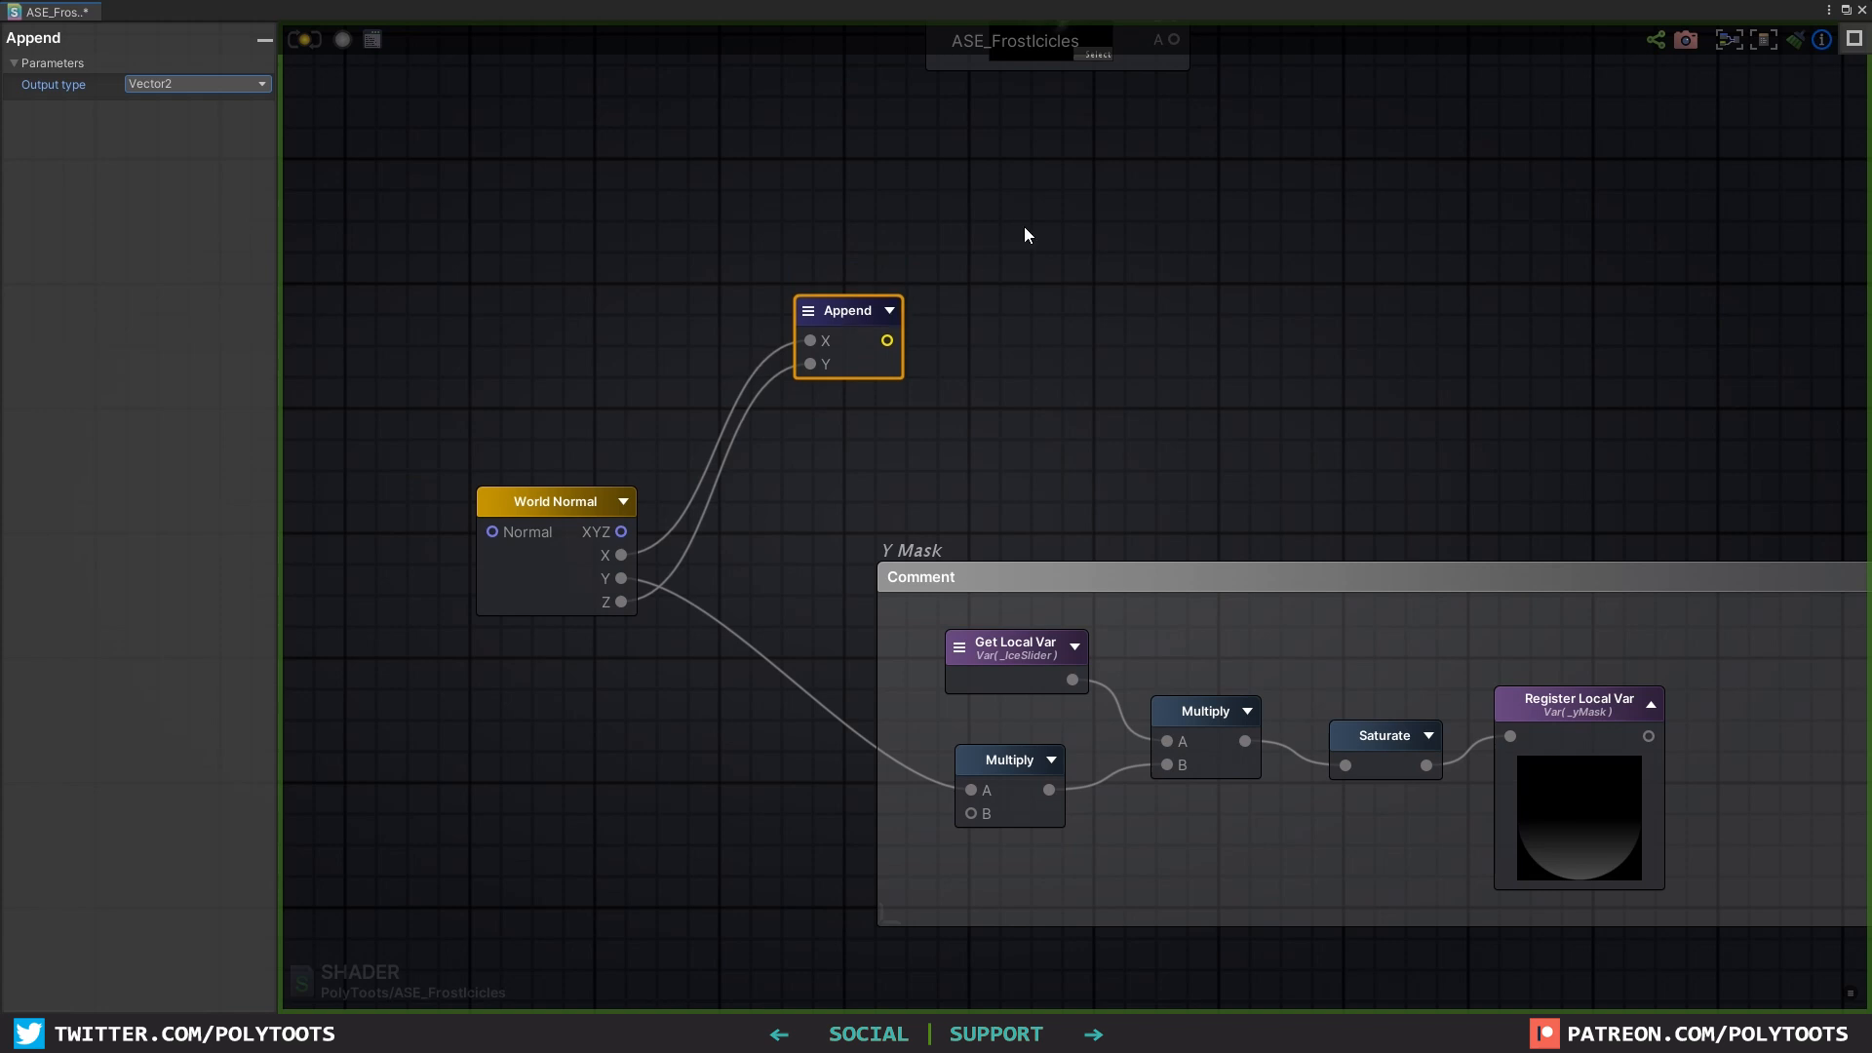
scroll(1043, 419, down, 3)
drag(853, 469, 847, 459)
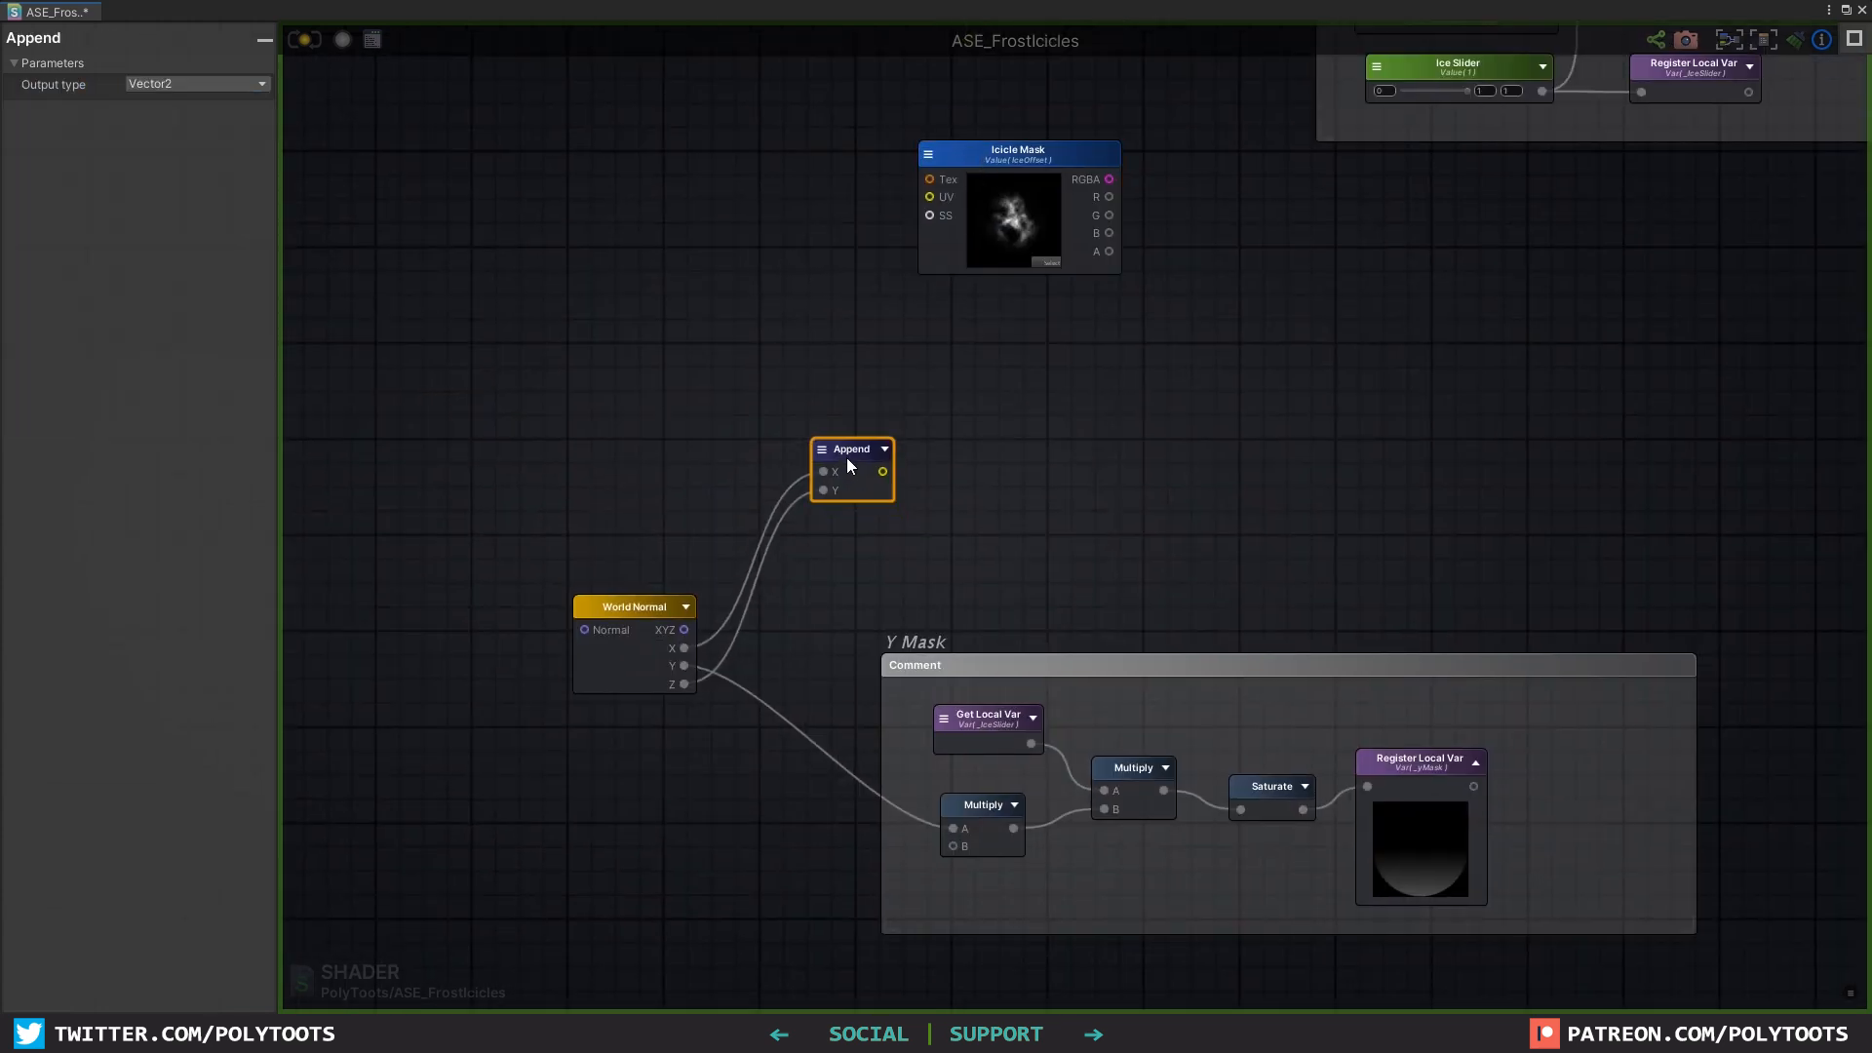
Step: Add a Multiply node below the Icicle Mask and connect the Append output to its B input
drag(965, 163, 988, 199)
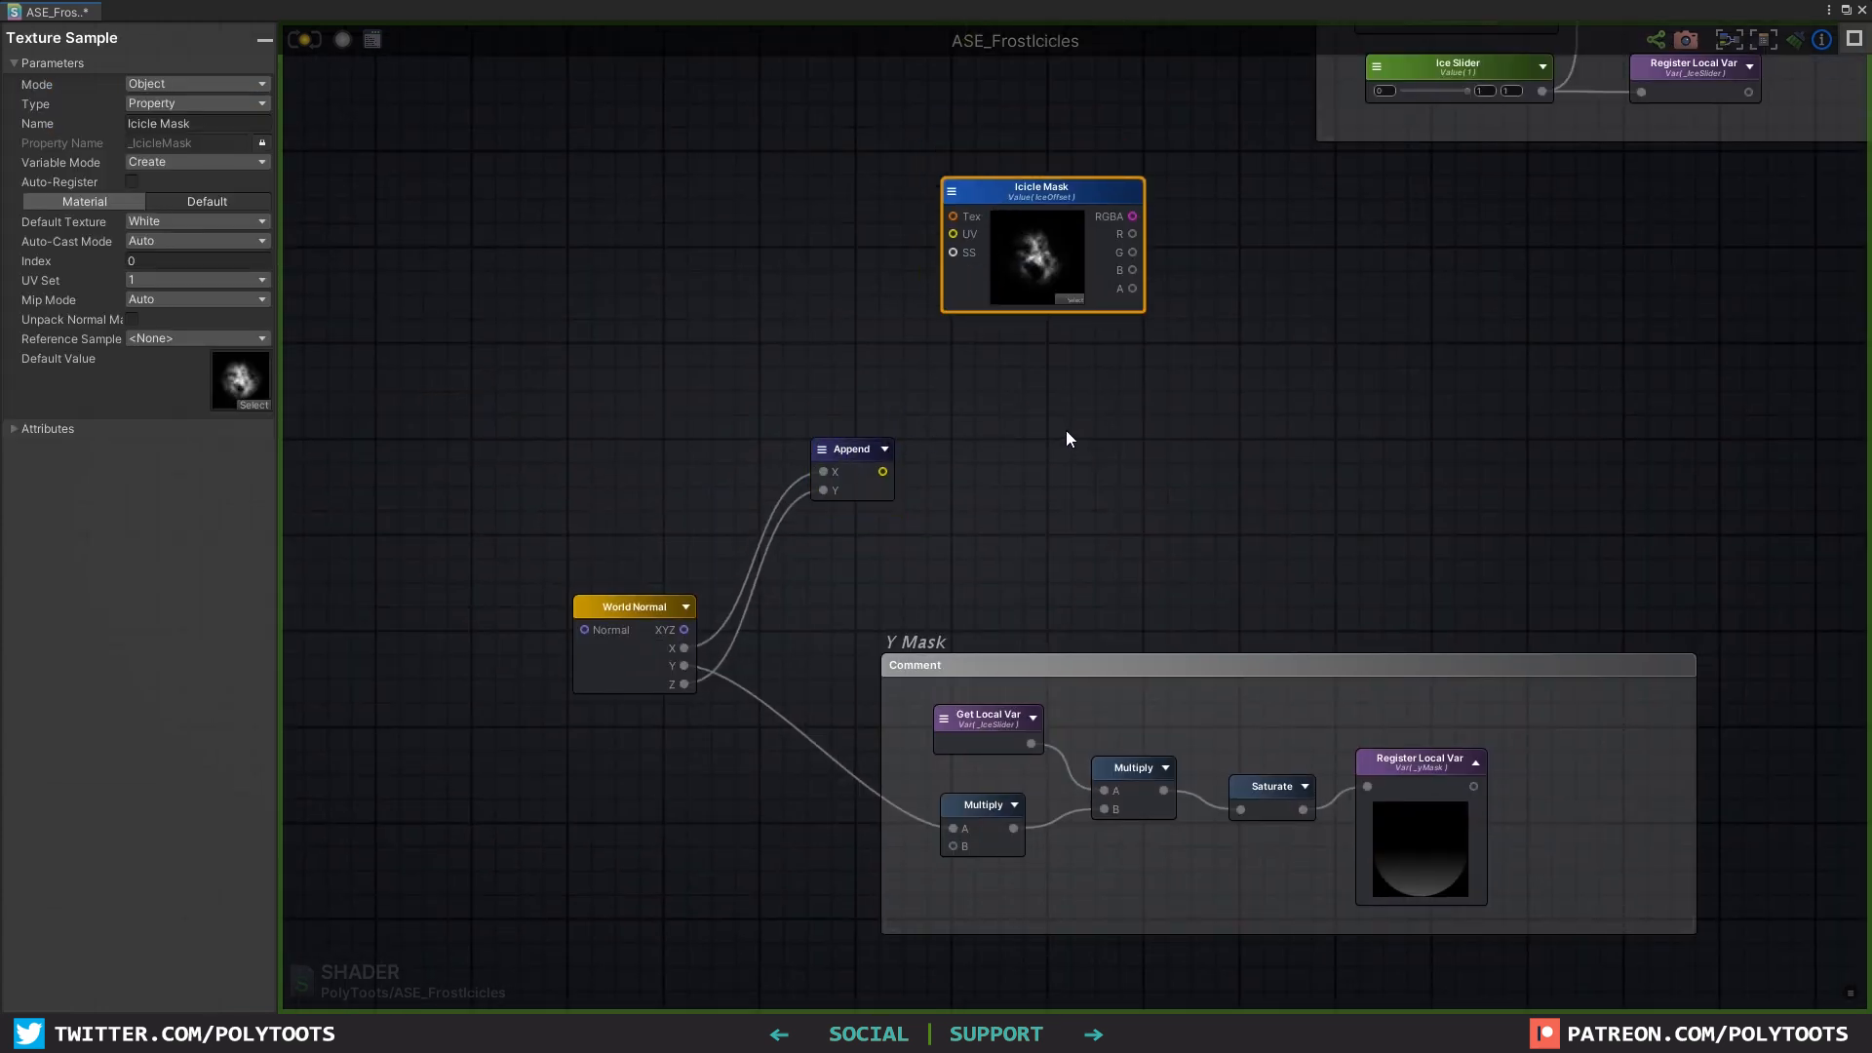
click(1127, 375)
drag(998, 421, 1030, 404)
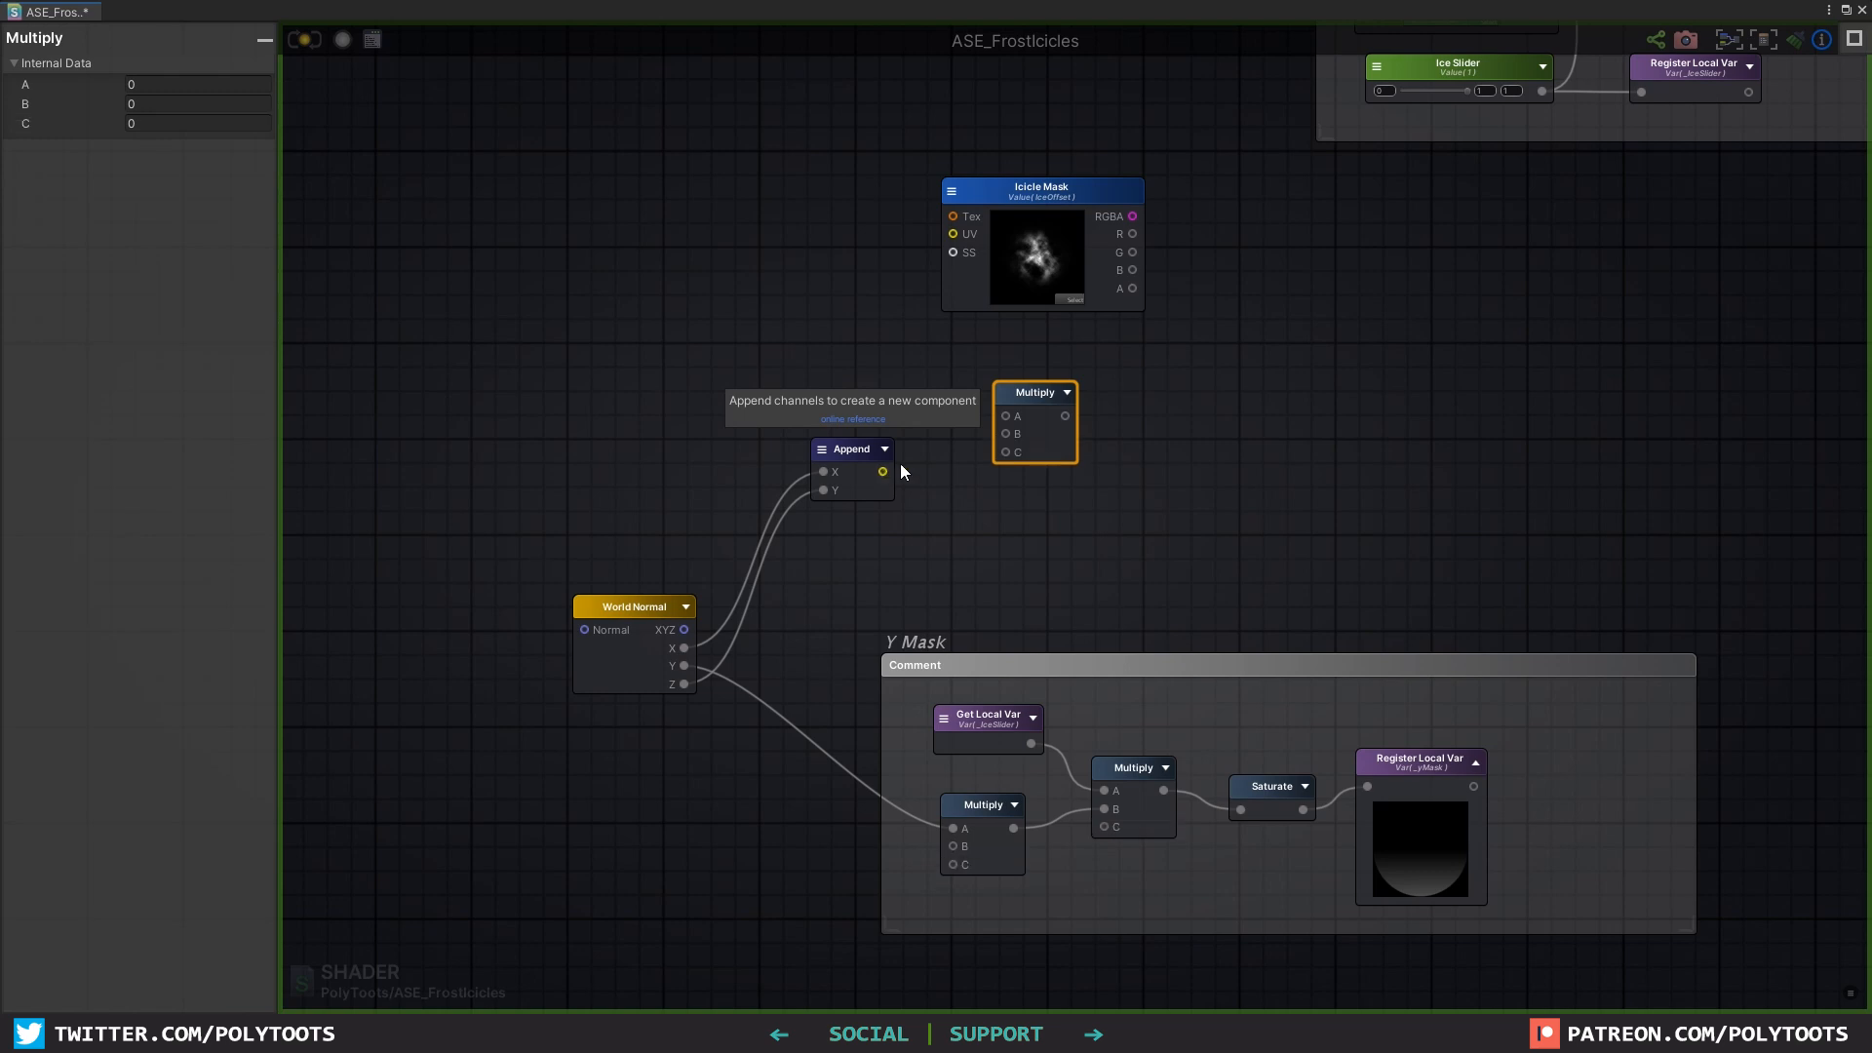
drag(883, 472, 1007, 431)
Step: Add a Float node named Icicle Mask Tile with a maximum of 1 and connect it to the Multiply's A input
key(1)
click(887, 395)
click(185, 103)
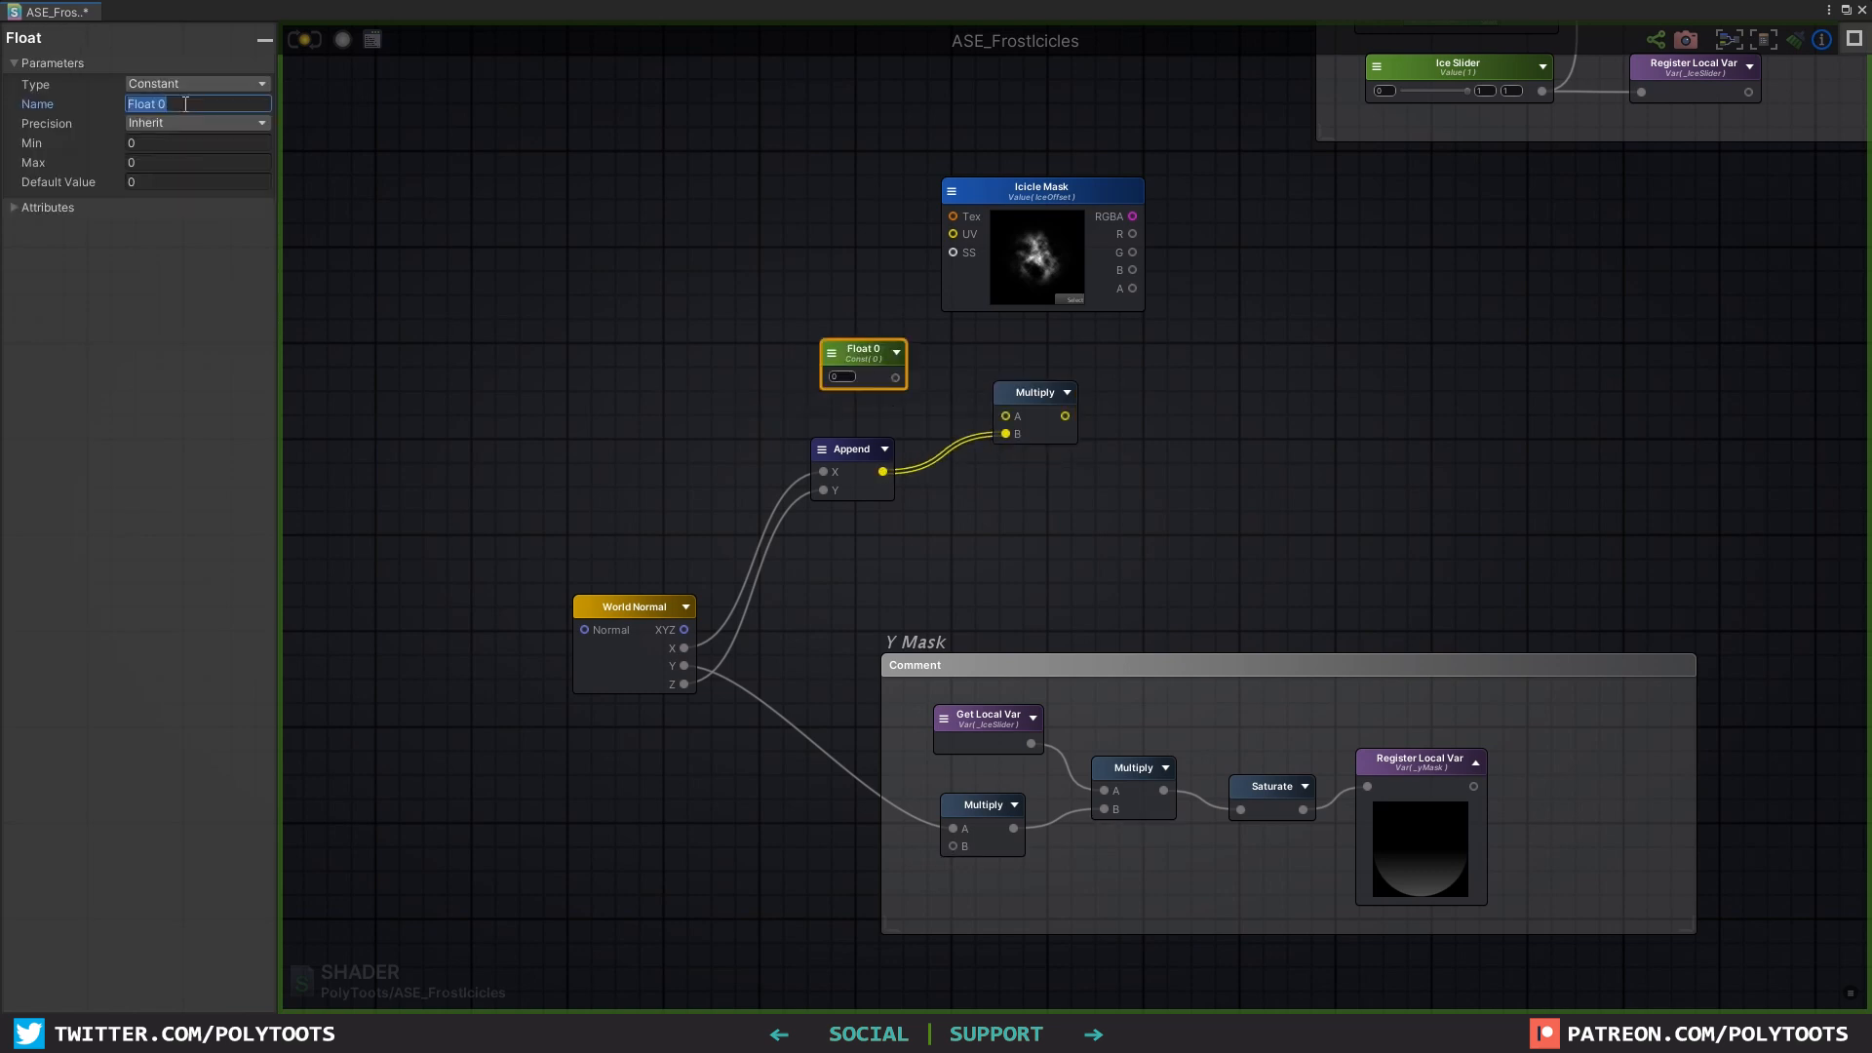
key(BackSpace)
text(Icicle Mask Tile)
click(176, 163)
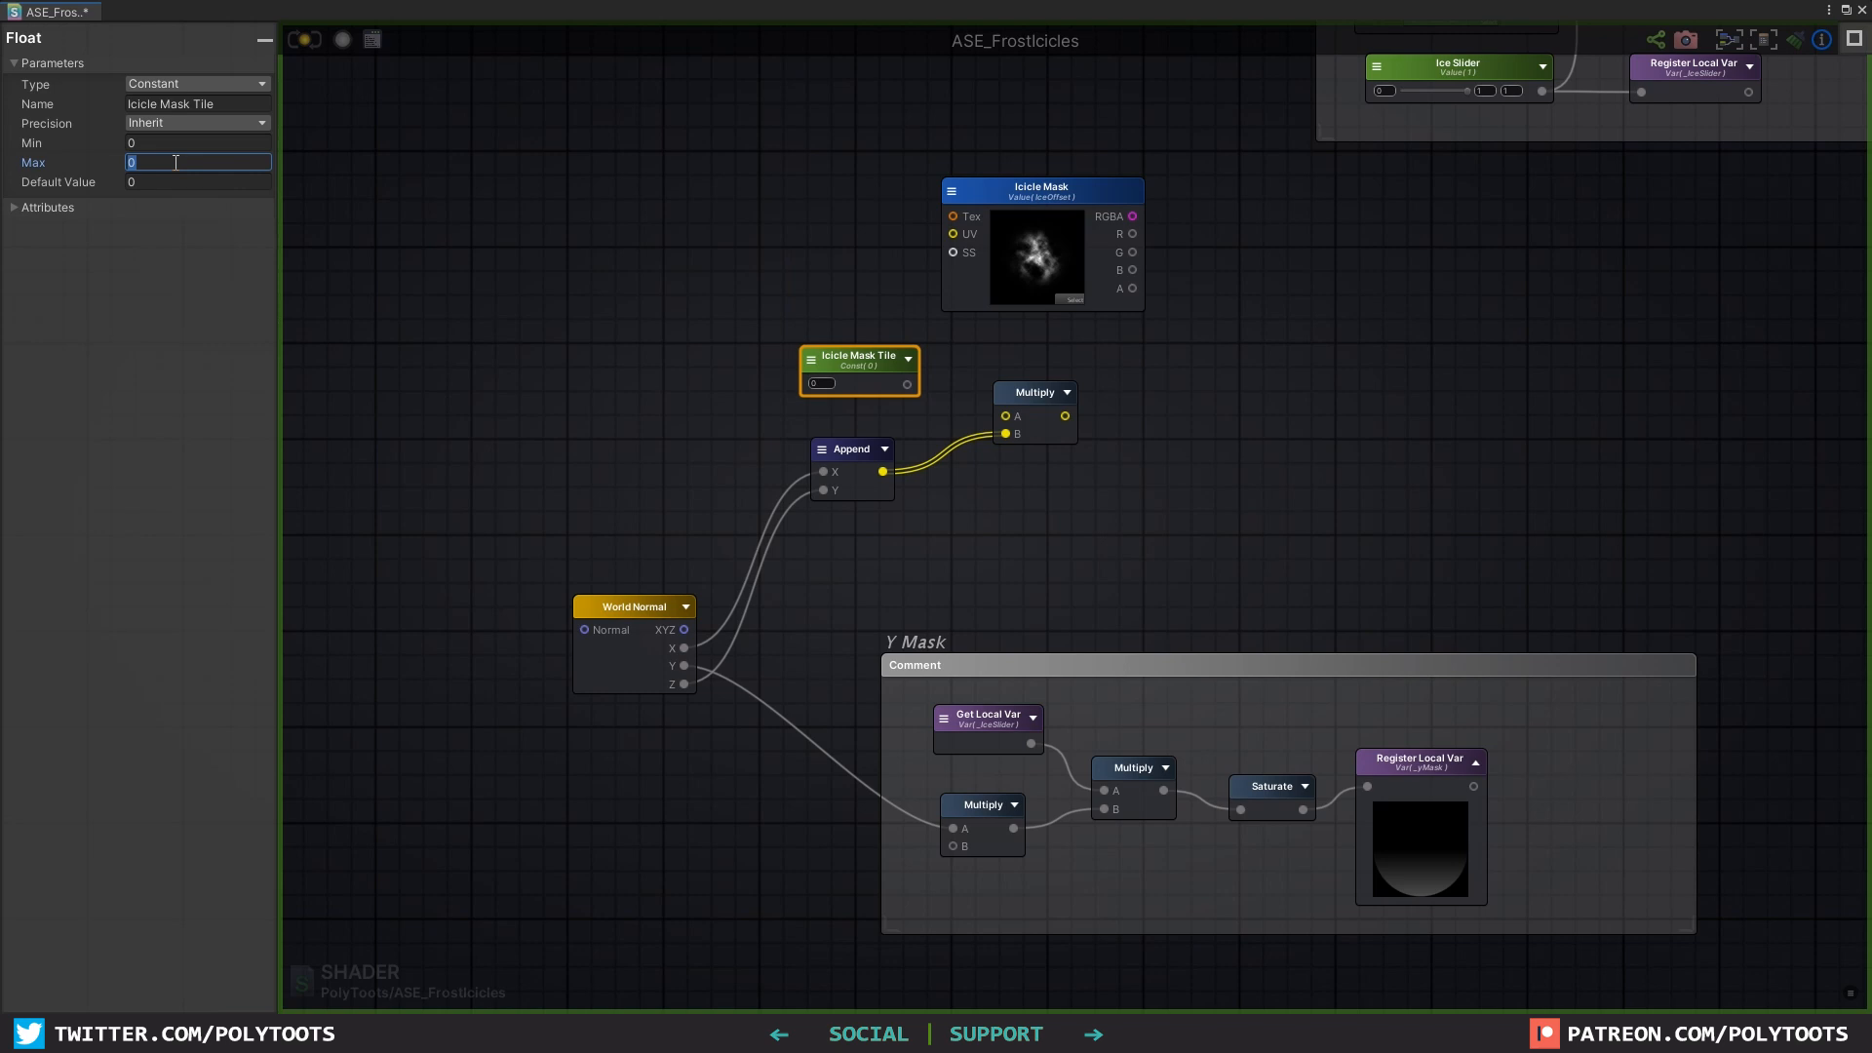
text(1)
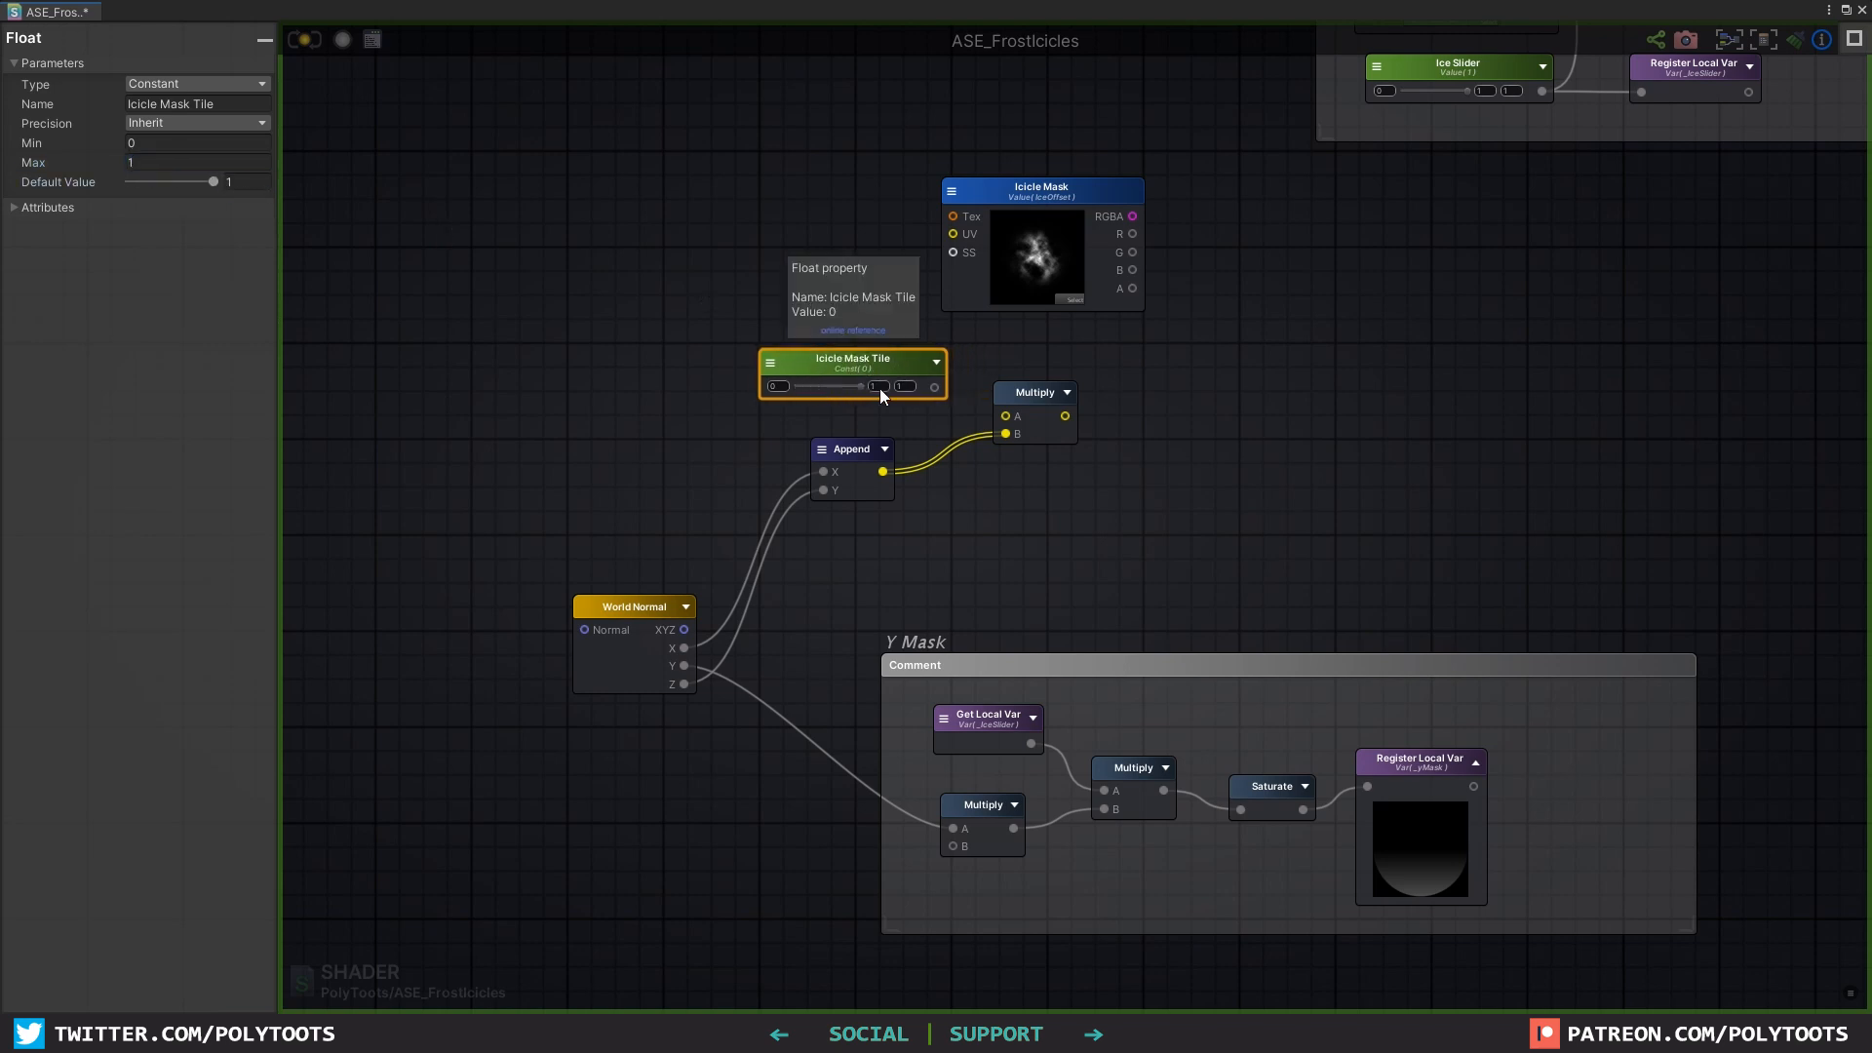
drag(864, 386, 1008, 413)
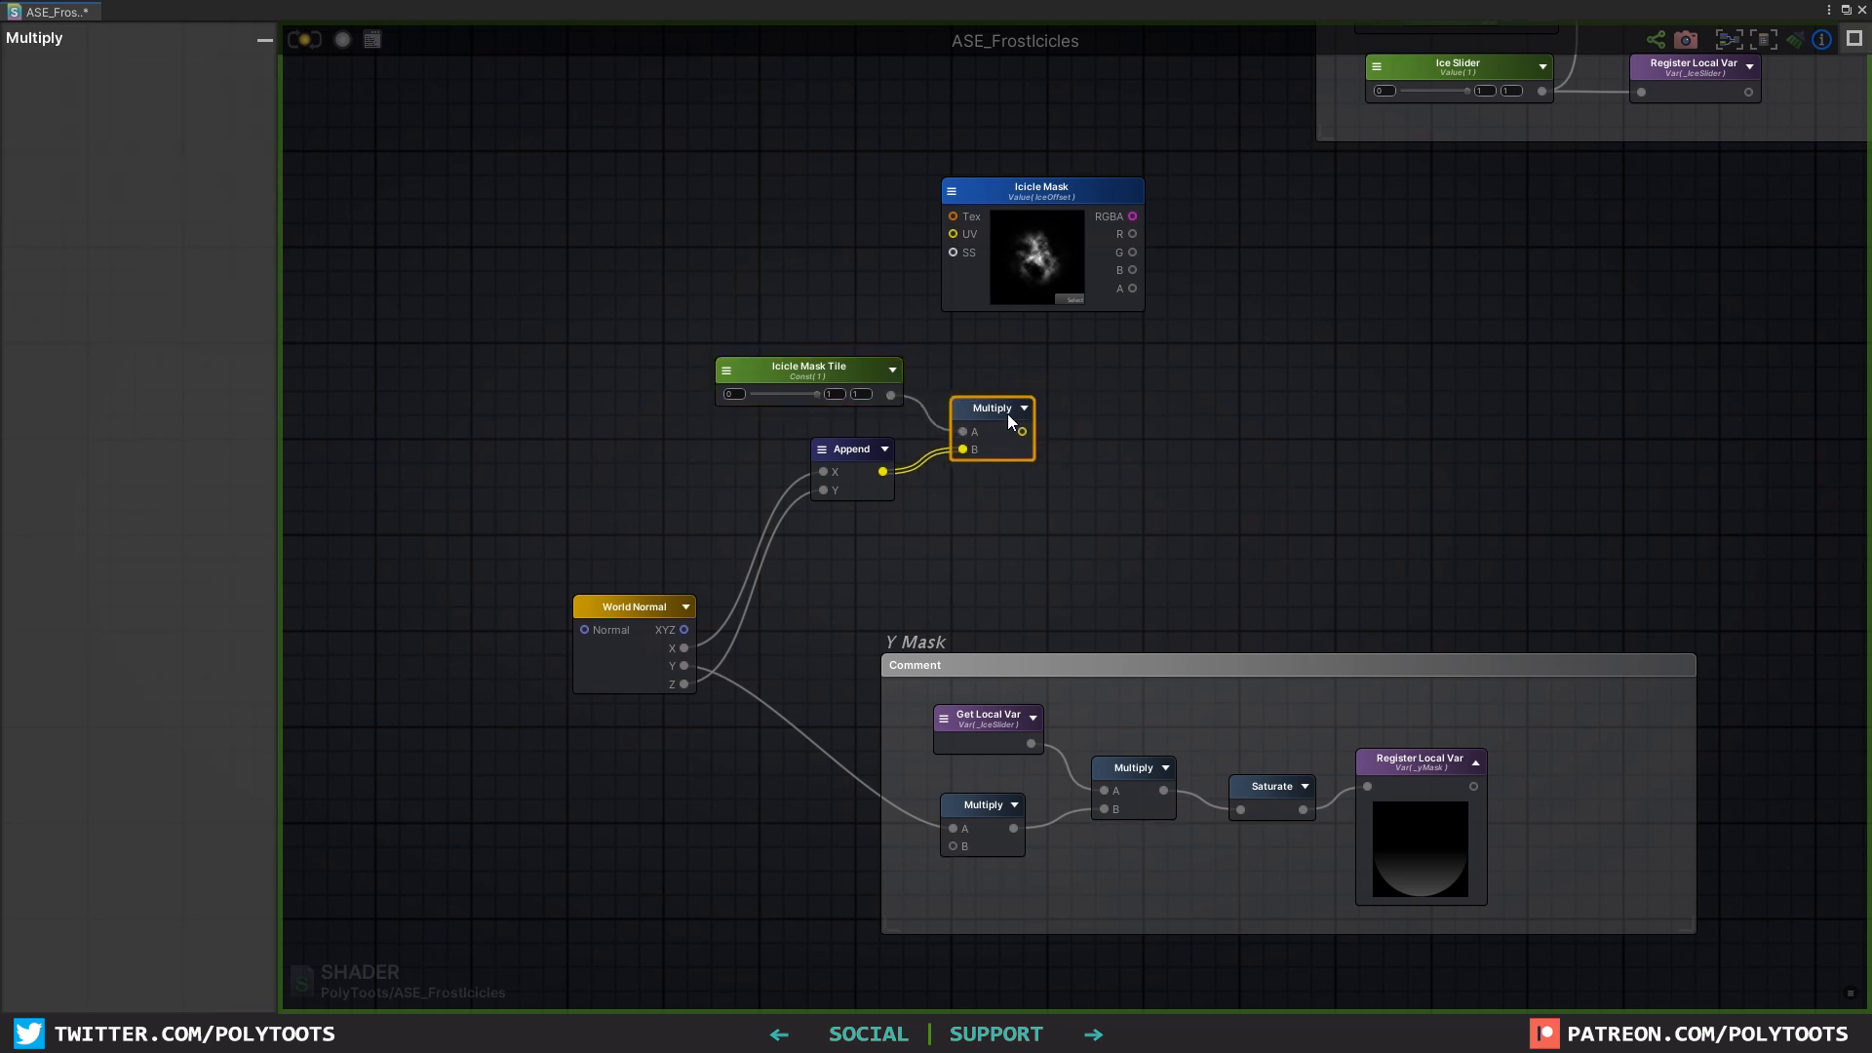
Step: Move the Icicle Mask node to the right of the Multiply and connect the Multiply output to its UV input
drag(1104, 200, 1451, 259)
middle_drag(1120, 314, 1091, 348)
click(1090, 347)
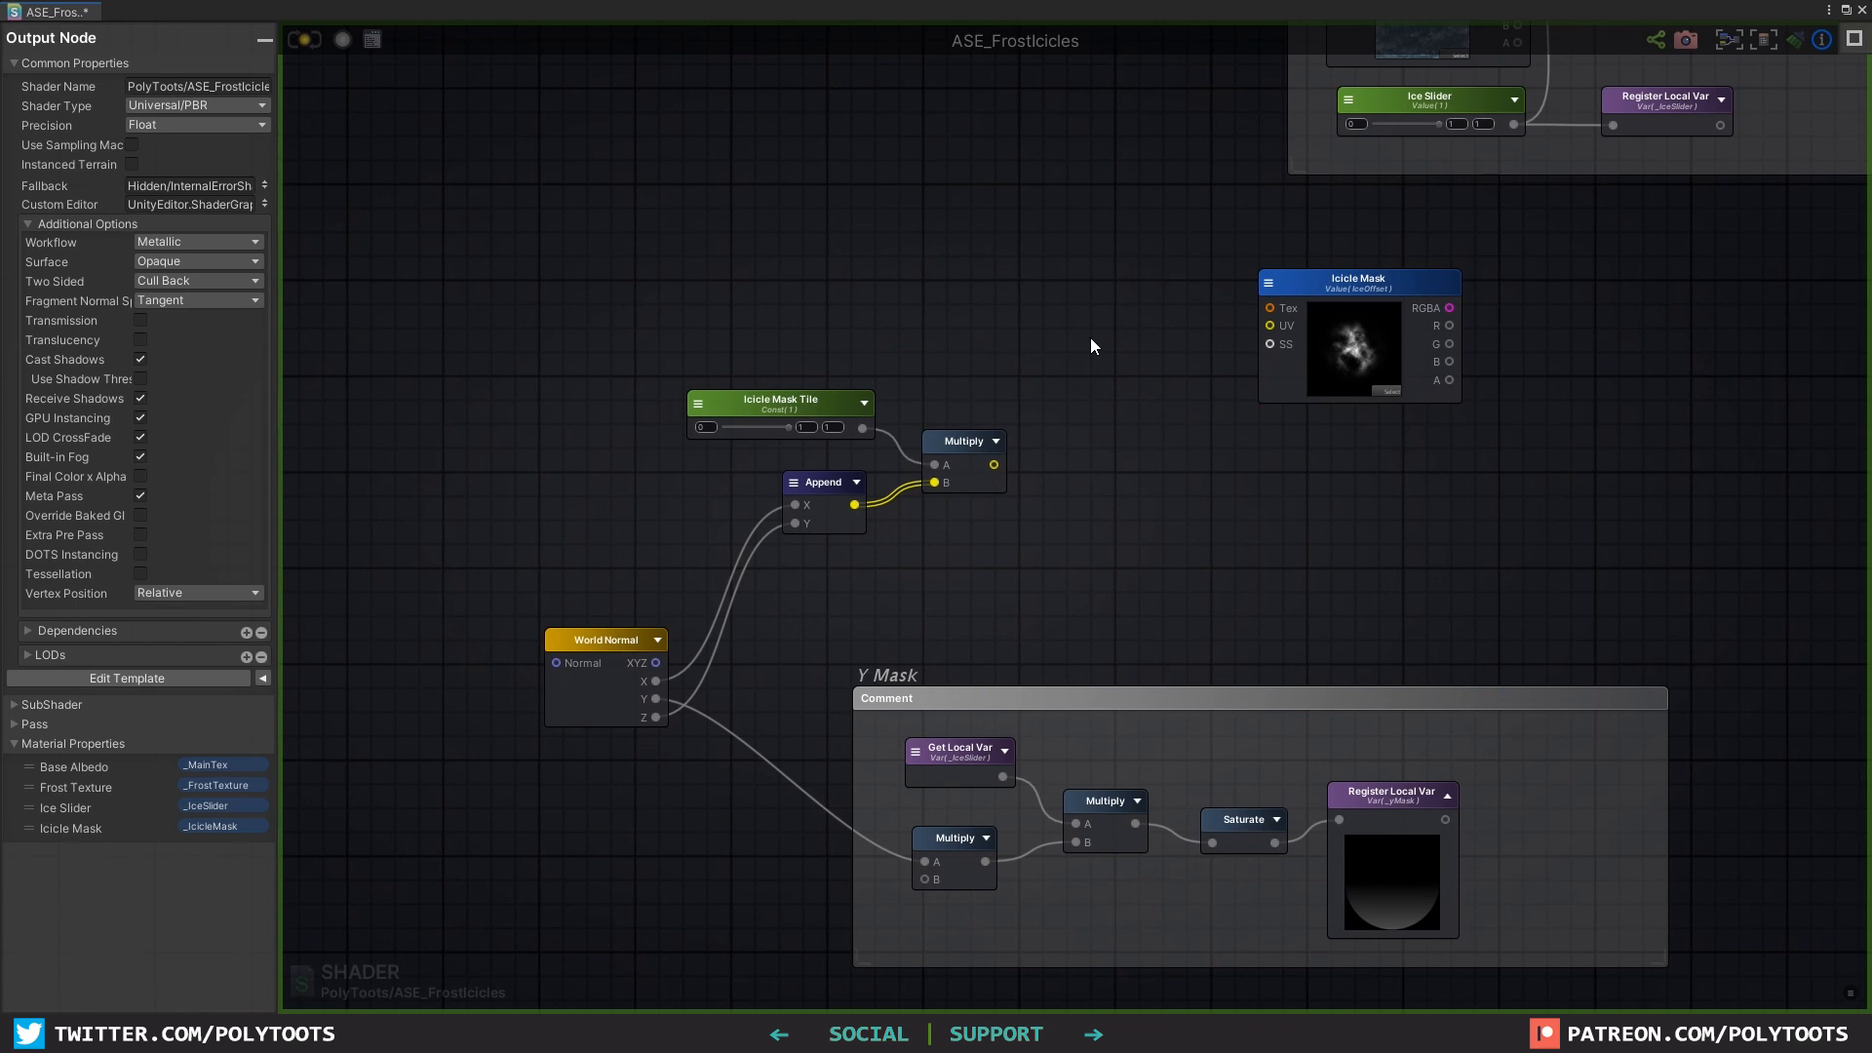
drag(1332, 283, 1258, 283)
drag(994, 464, 1118, 334)
middle_drag(1385, 359, 1309, 384)
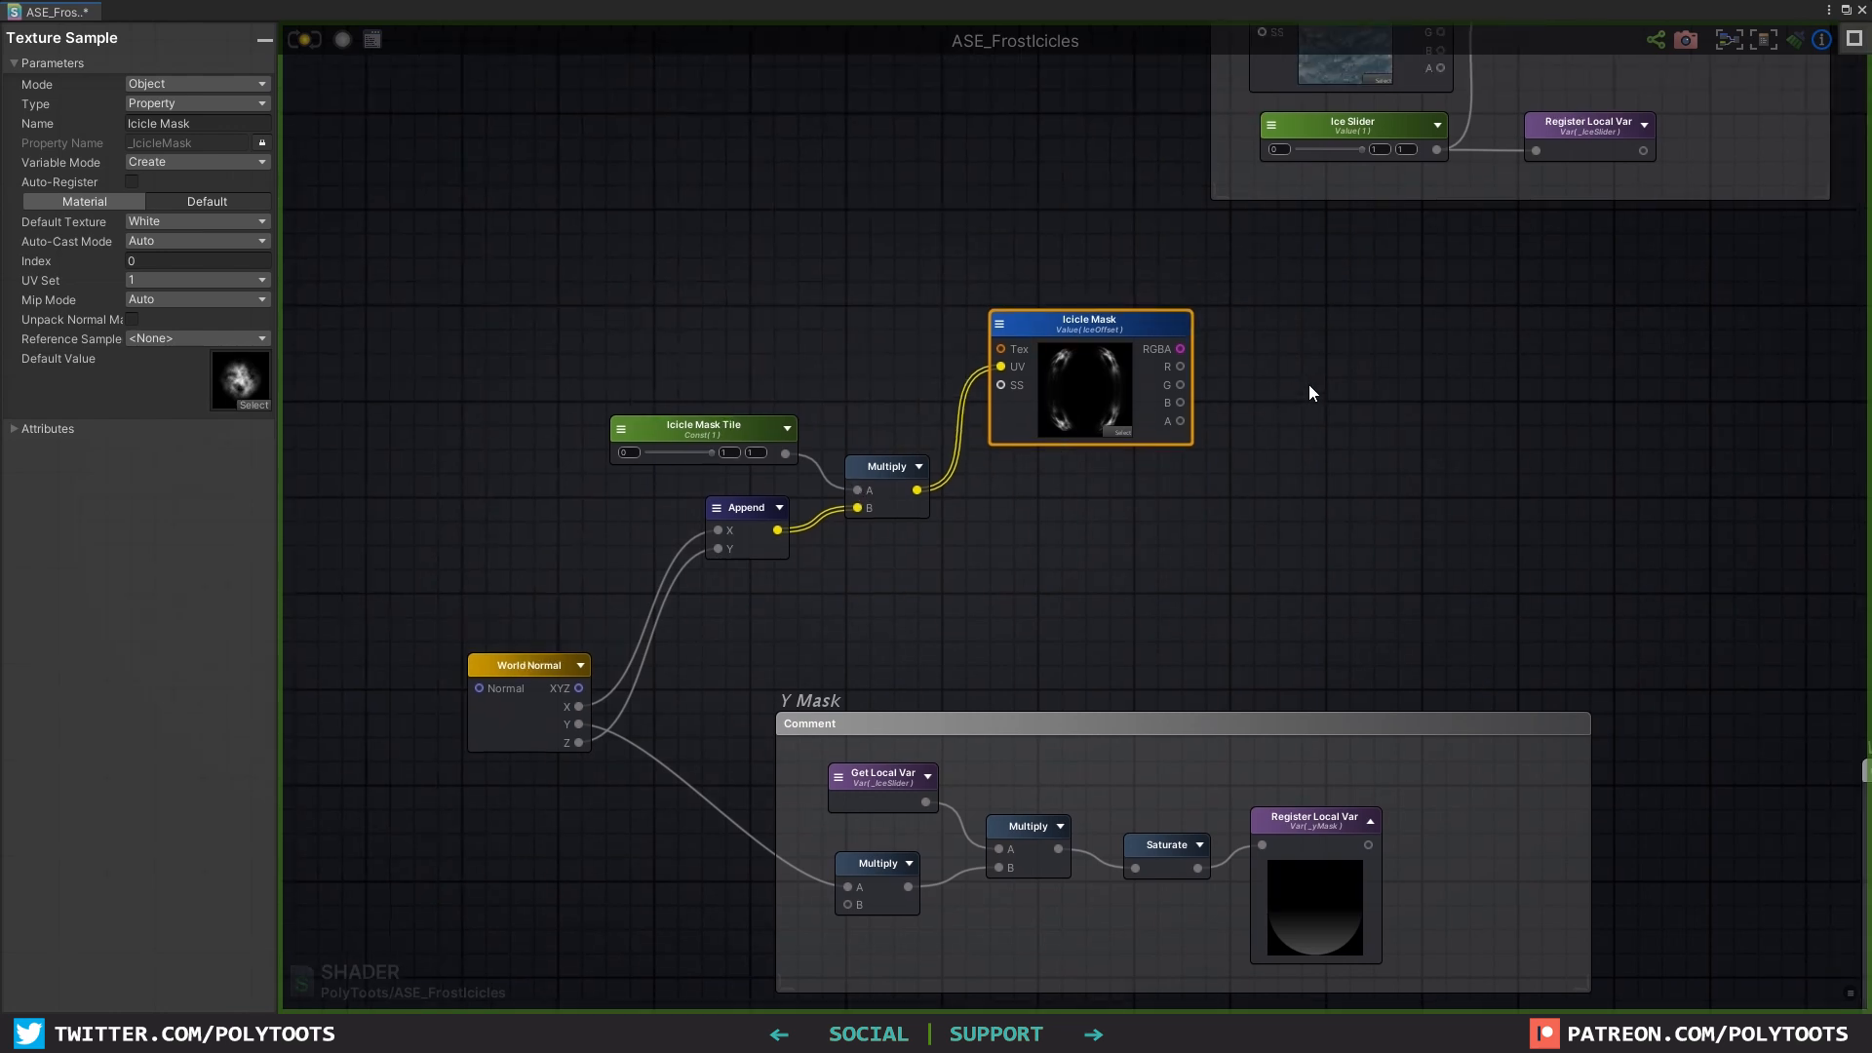
mouse_move(1089, 334)
mouse_down()
mouse_move(1110, 335)
mouse_move(1087, 363)
mouse_up()
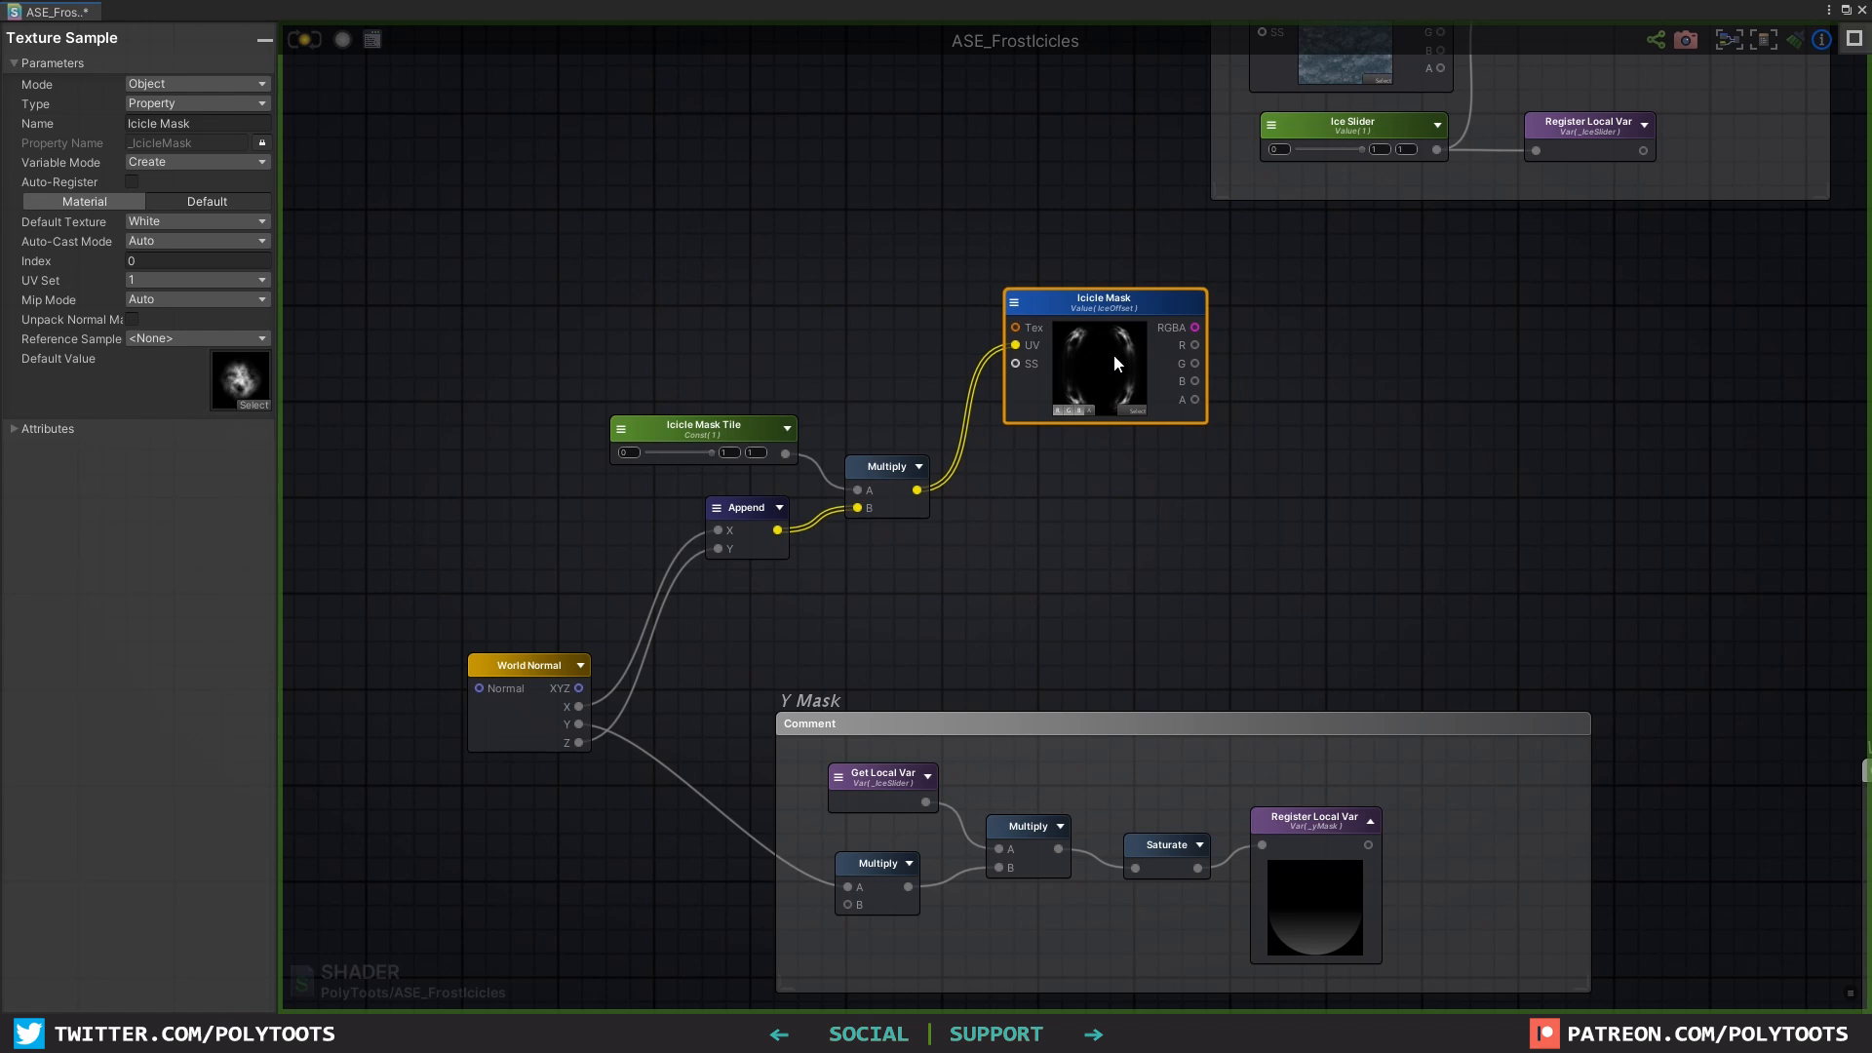
click(1283, 398)
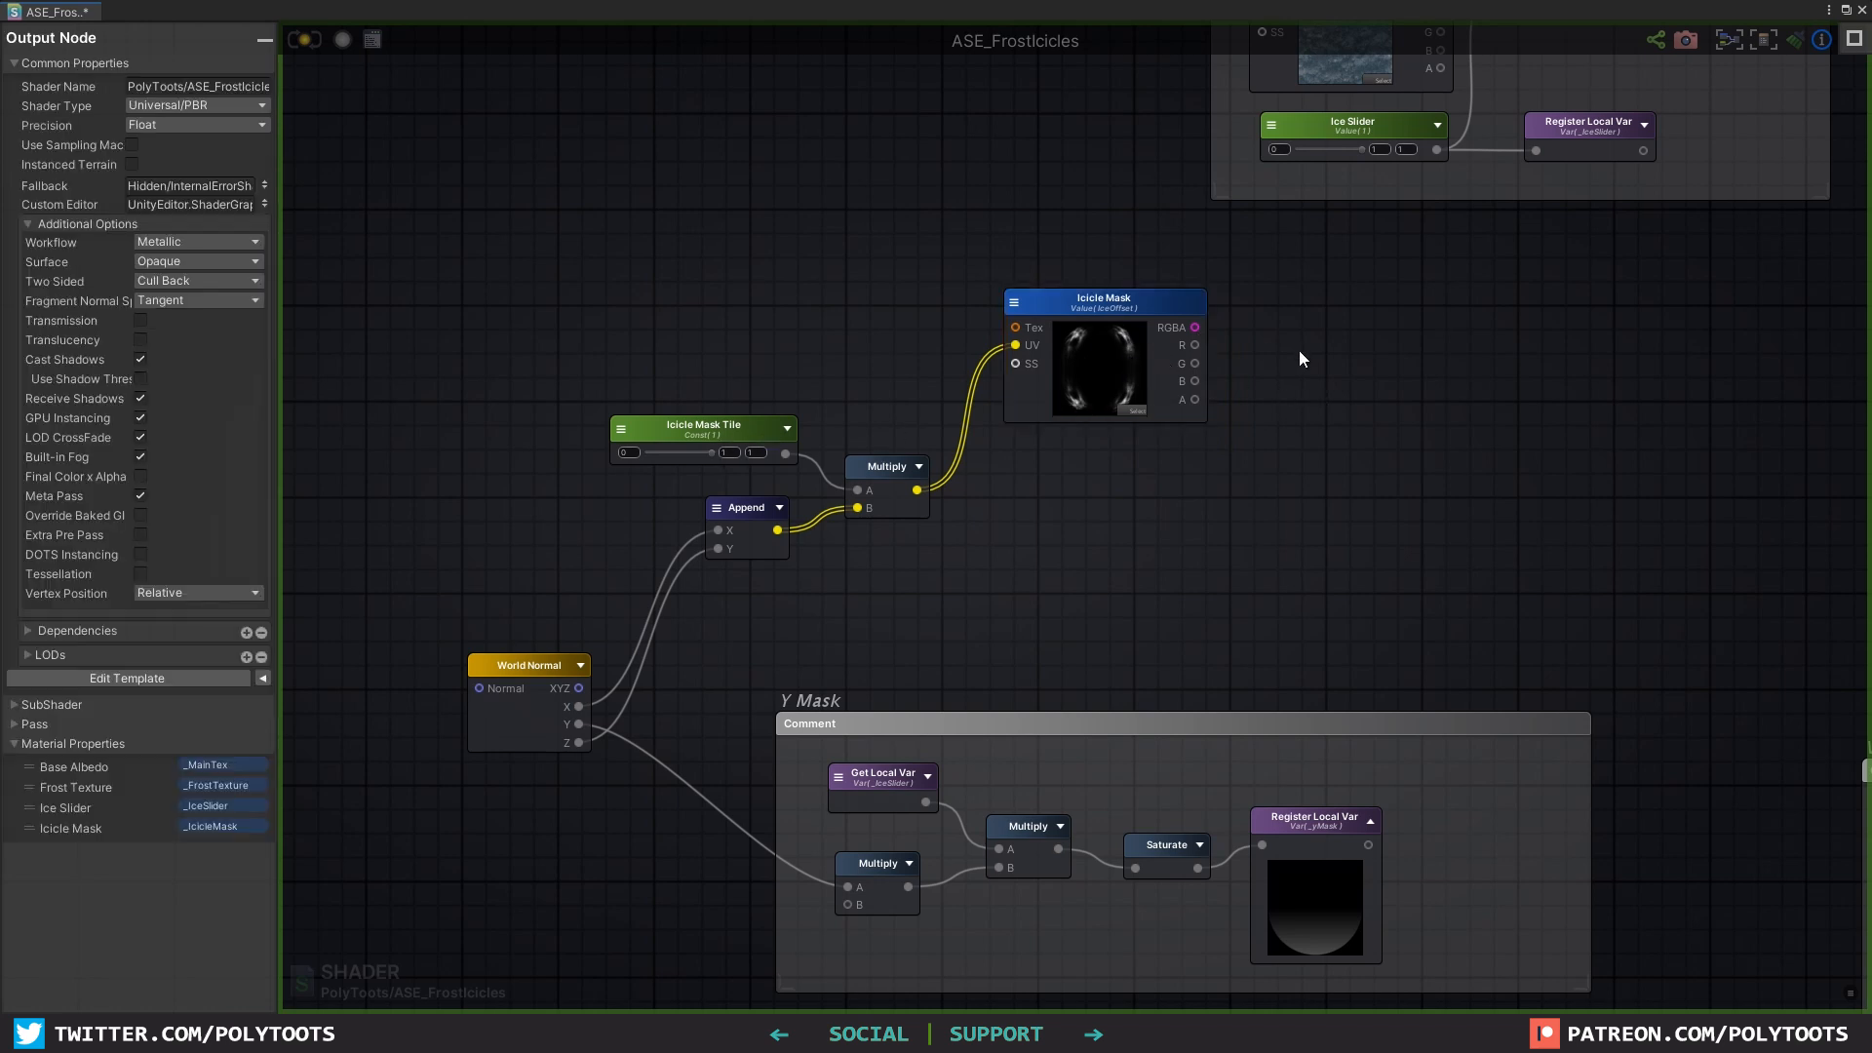
Step: Shift the Icicle Mask node further right and add a Scale And Offset node in the space before it
drag(1133, 304, 1253, 314)
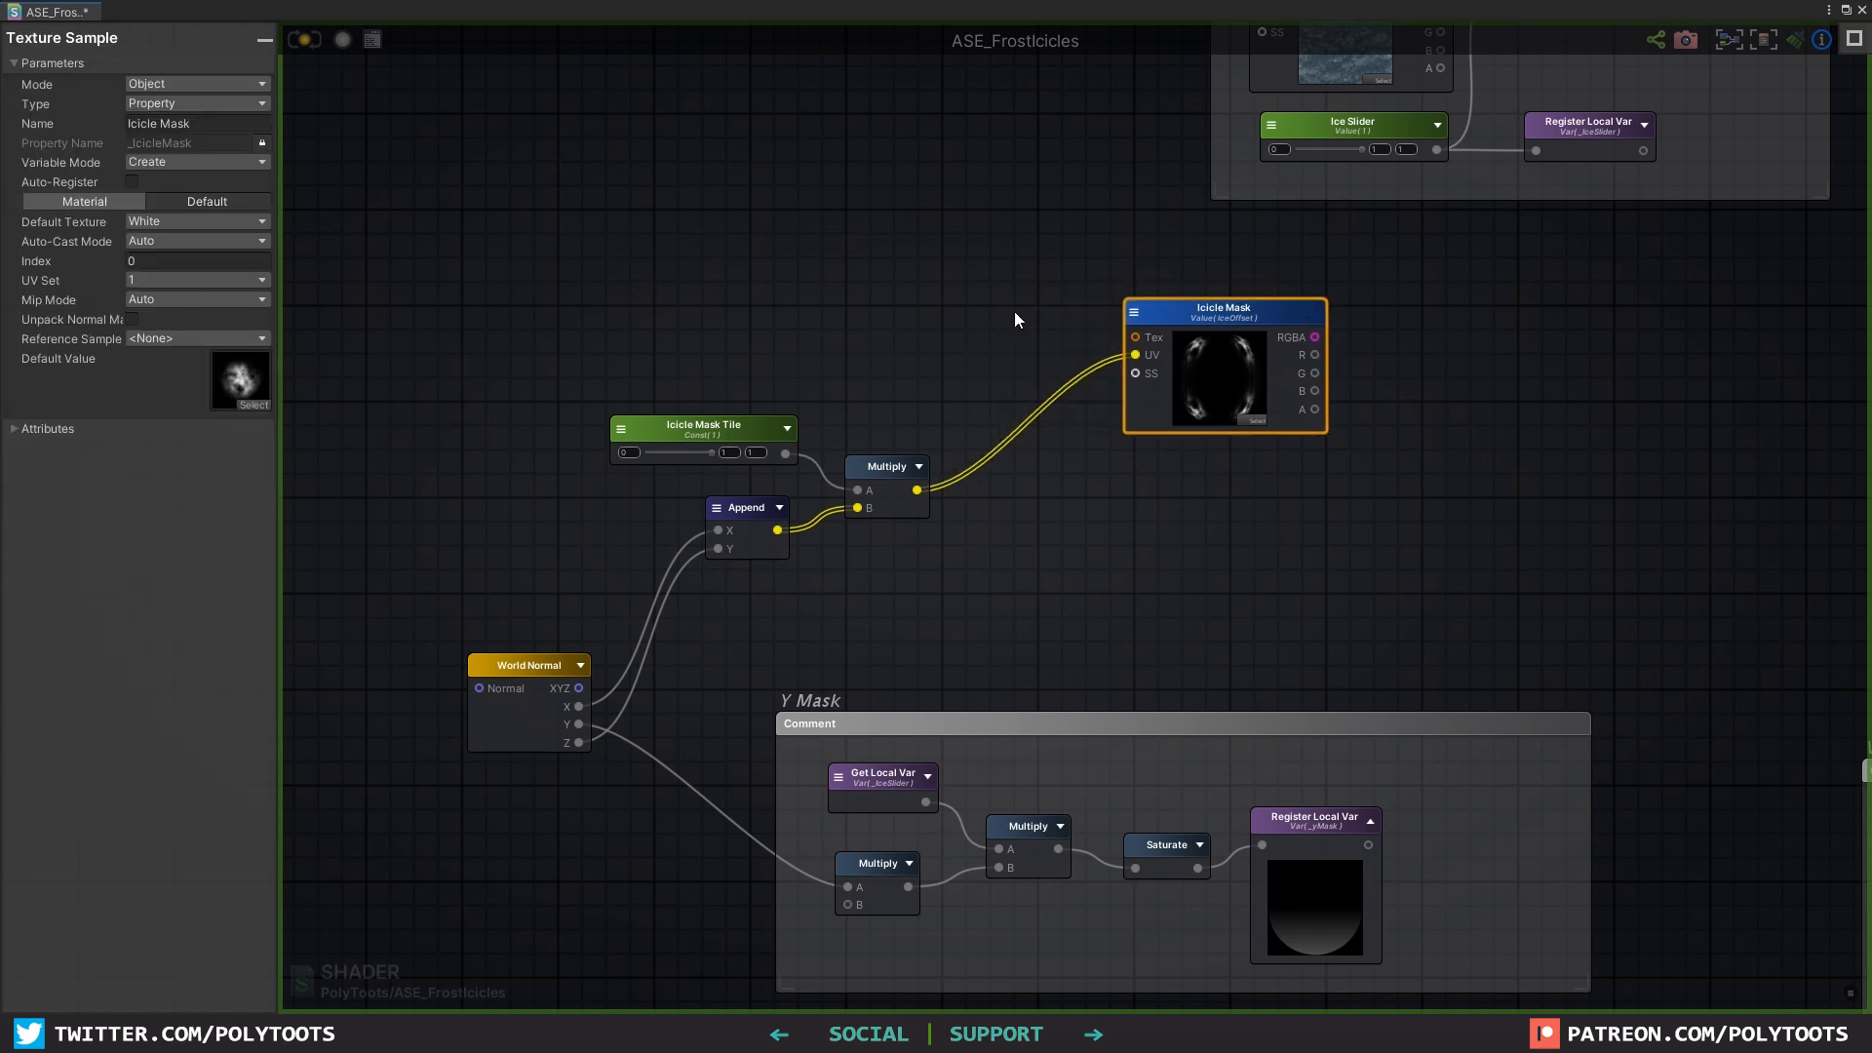
click(961, 304)
right_click(961, 304)
text(scale an)
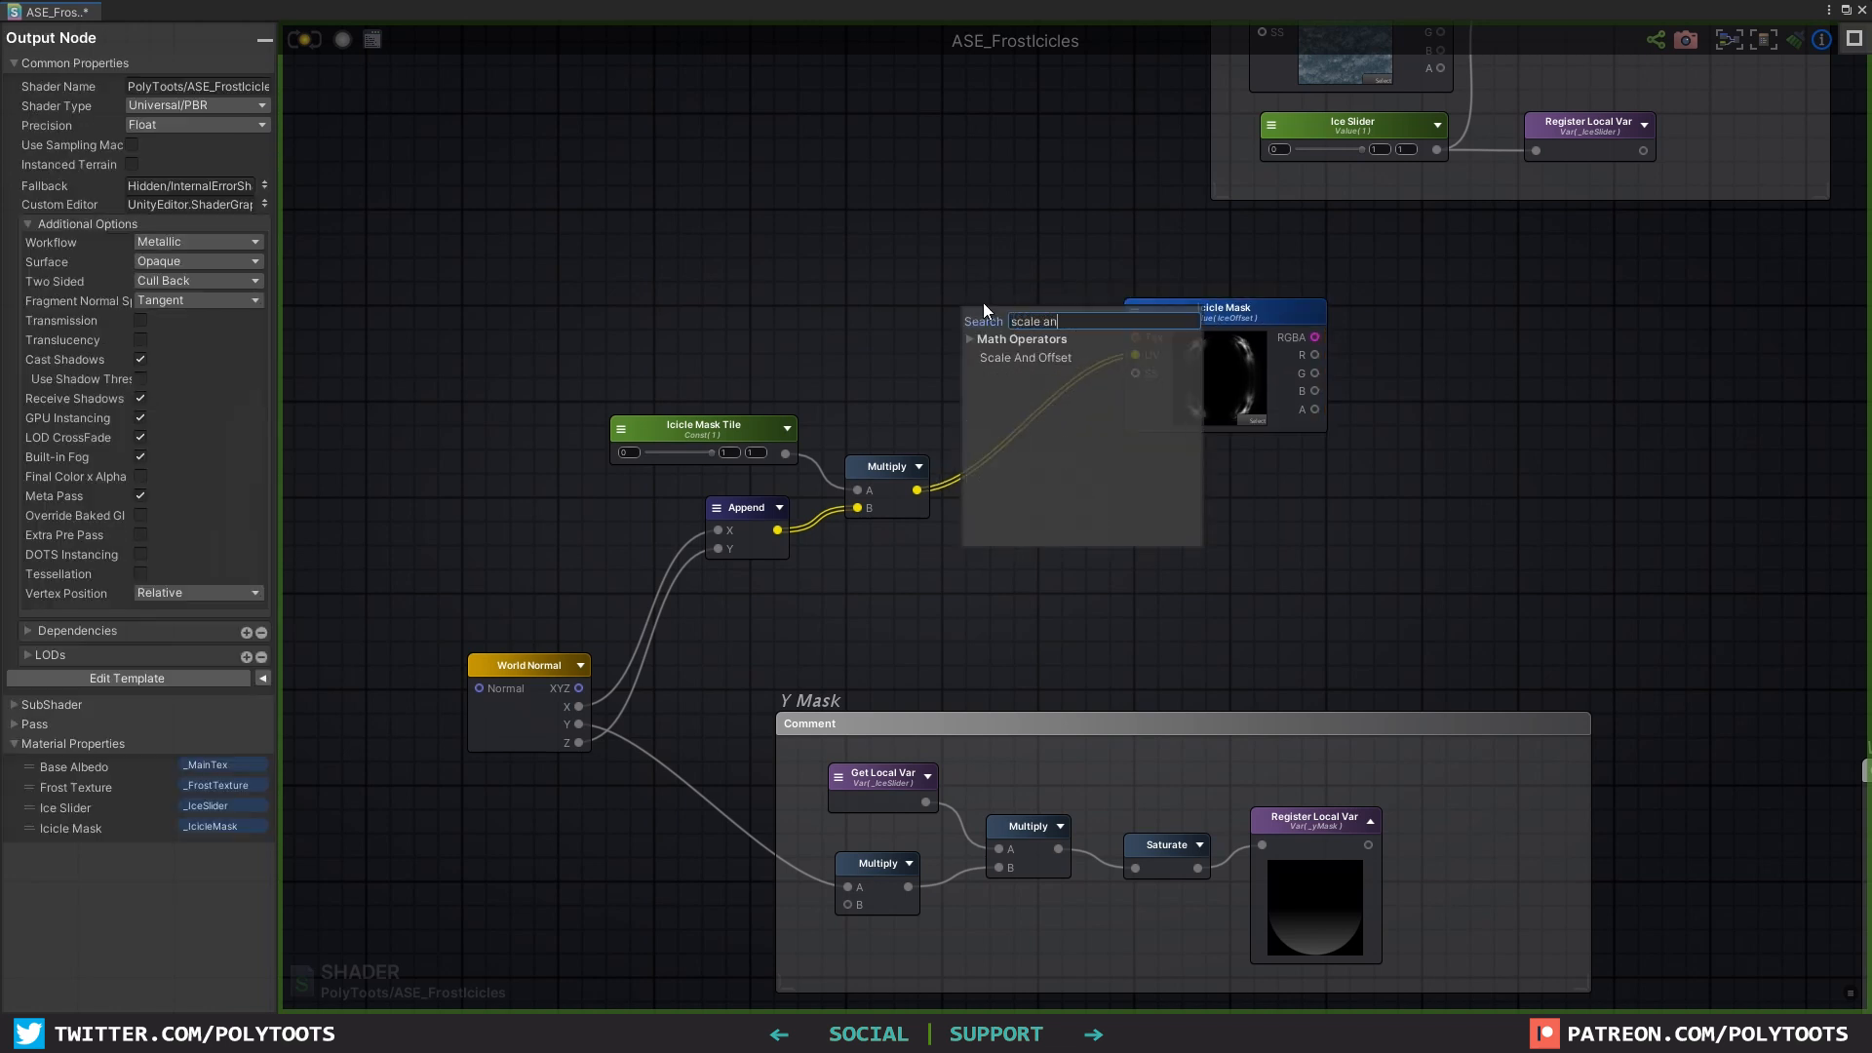
click(1018, 355)
drag(1014, 309, 1015, 297)
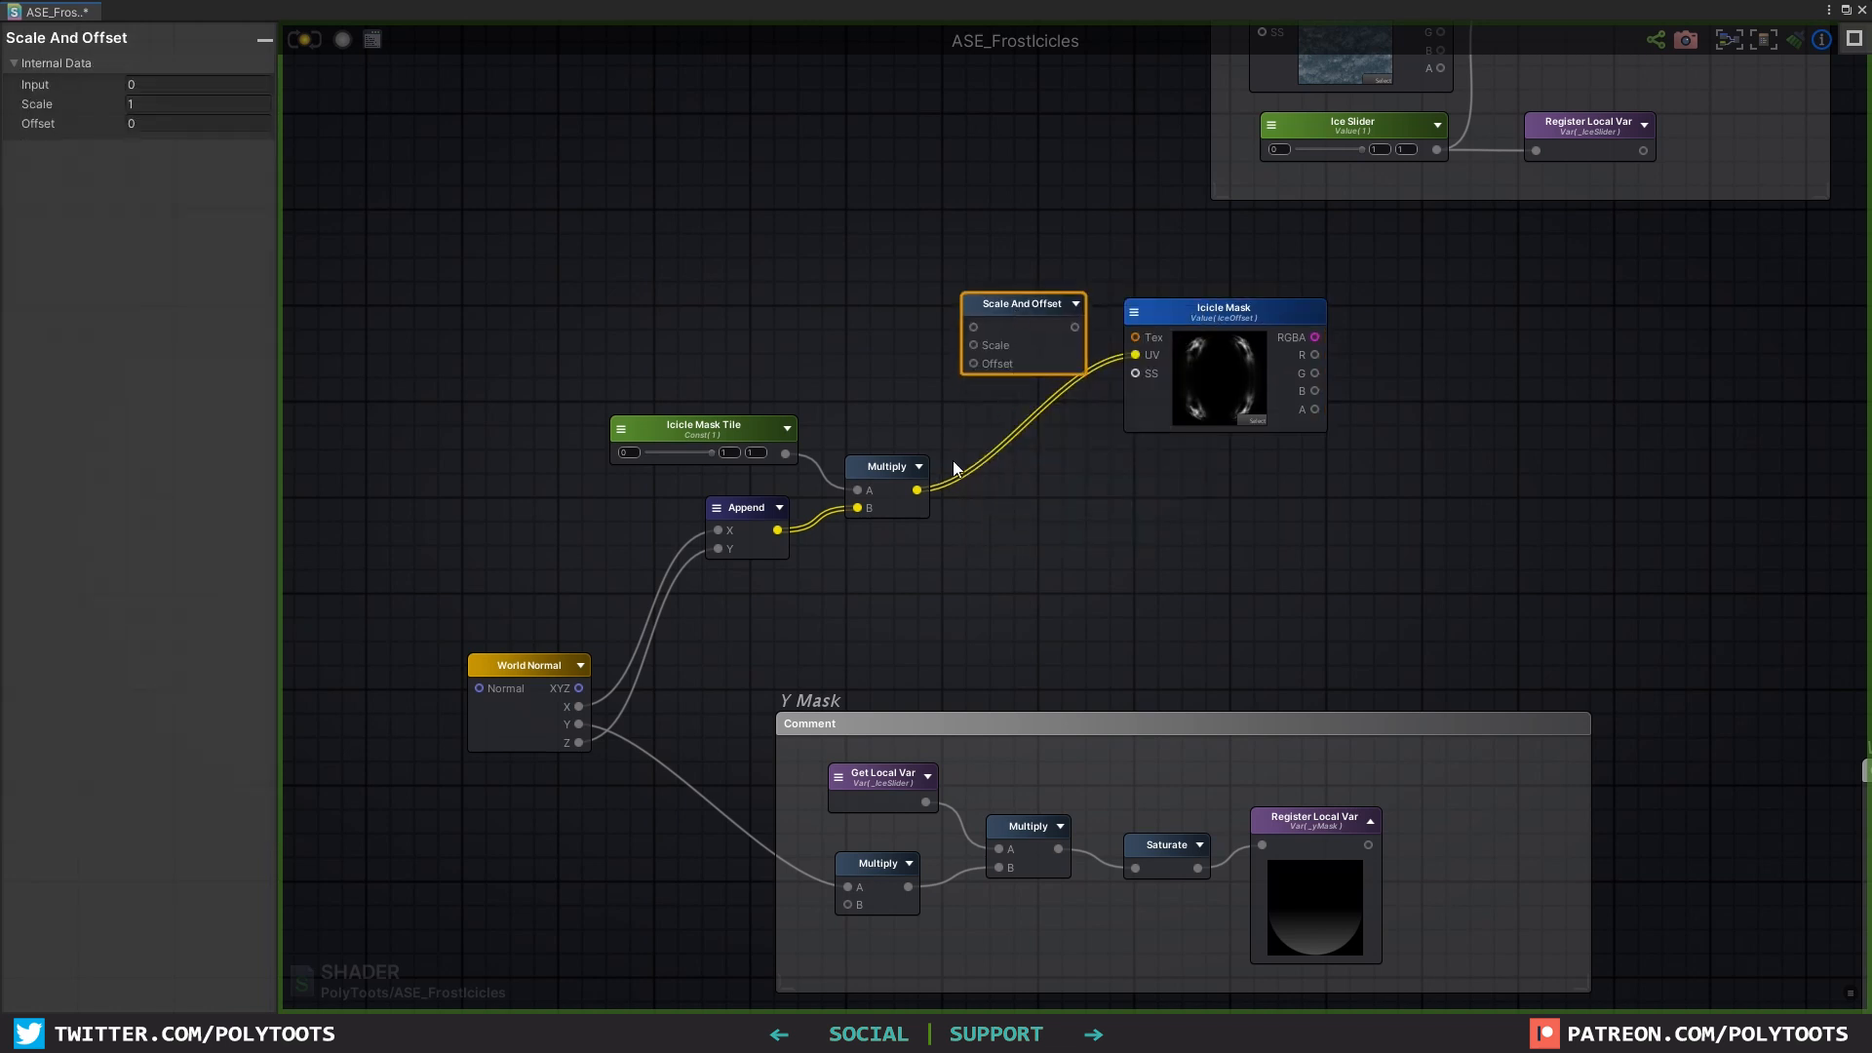
Step: Route the Multiply output through Scale And Offset, with its offset set to 0.5, into the Icicle Mask's UV input
drag(916, 489, 1015, 317)
click(183, 103)
text(0.30.5)
key(Return)
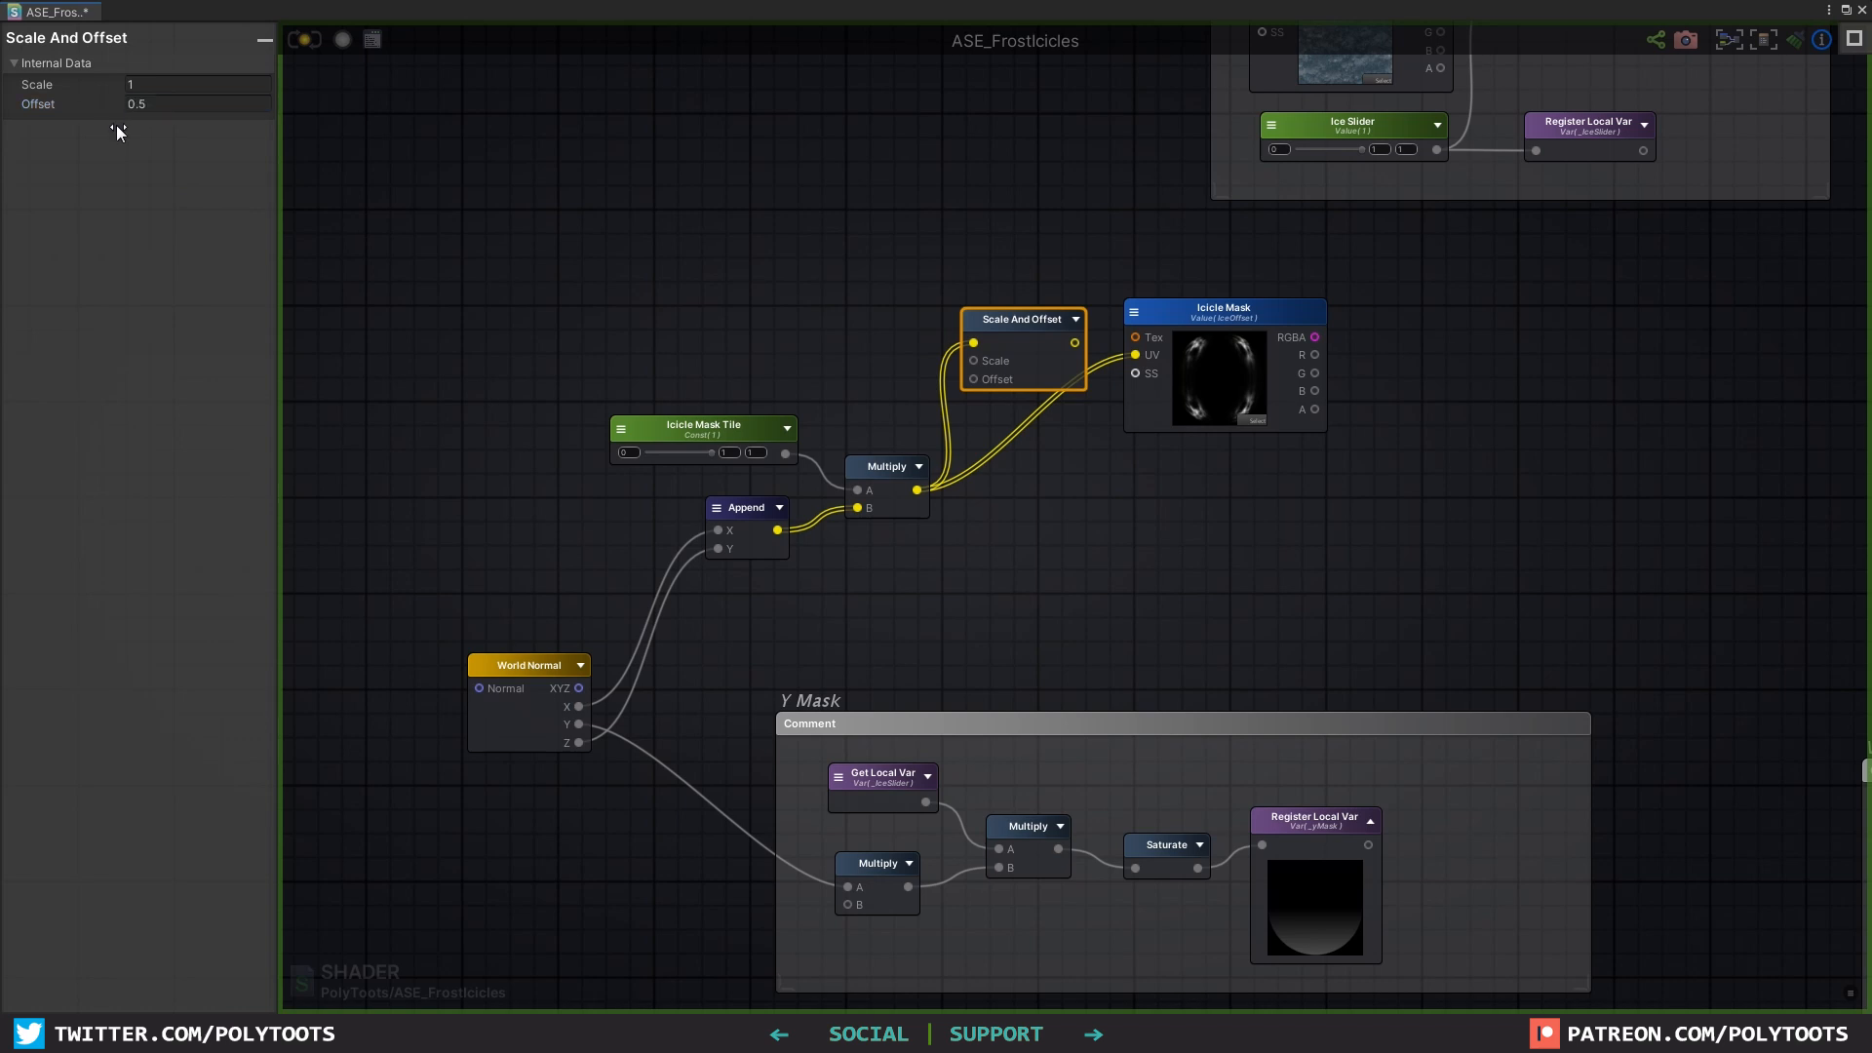
drag(1075, 342, 1134, 355)
Step: Register the Icicle Mask's RGBA output as a local variable named _OffsetMask
click(1230, 341)
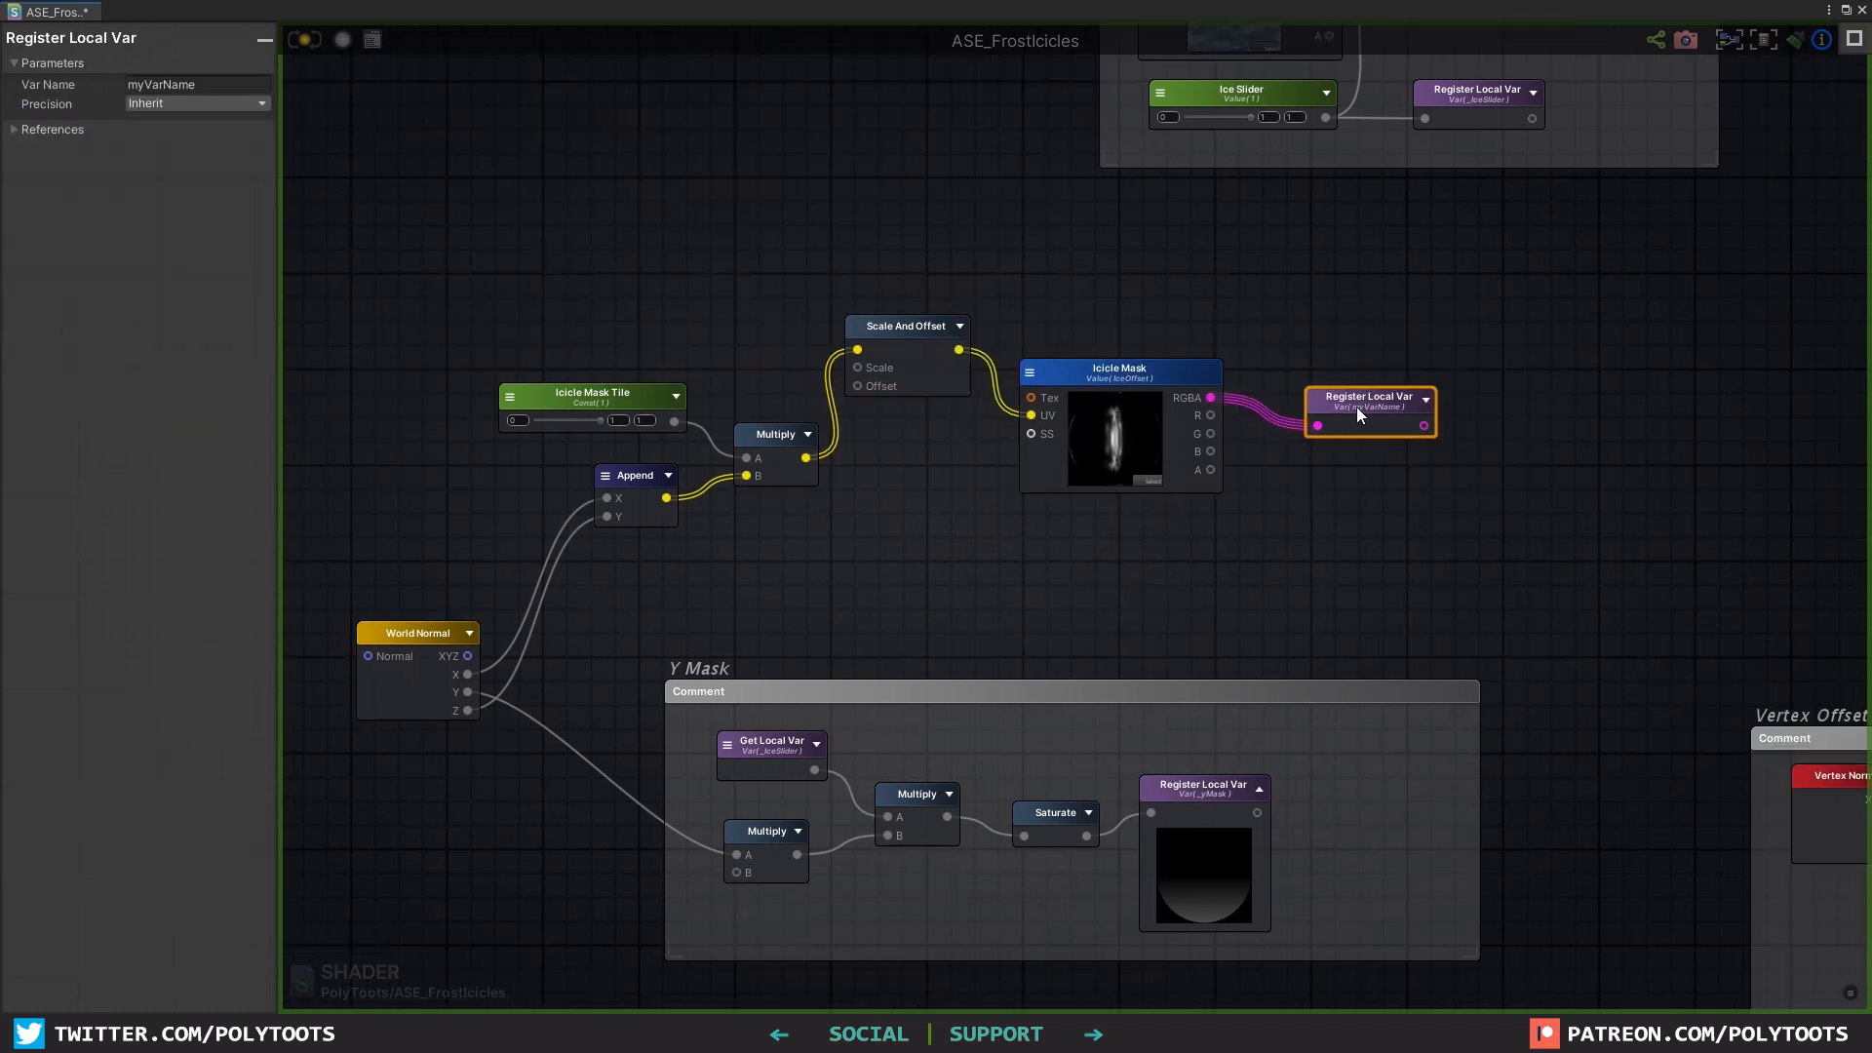
drag(1360, 415, 1354, 396)
click(212, 83)
text(_Off)
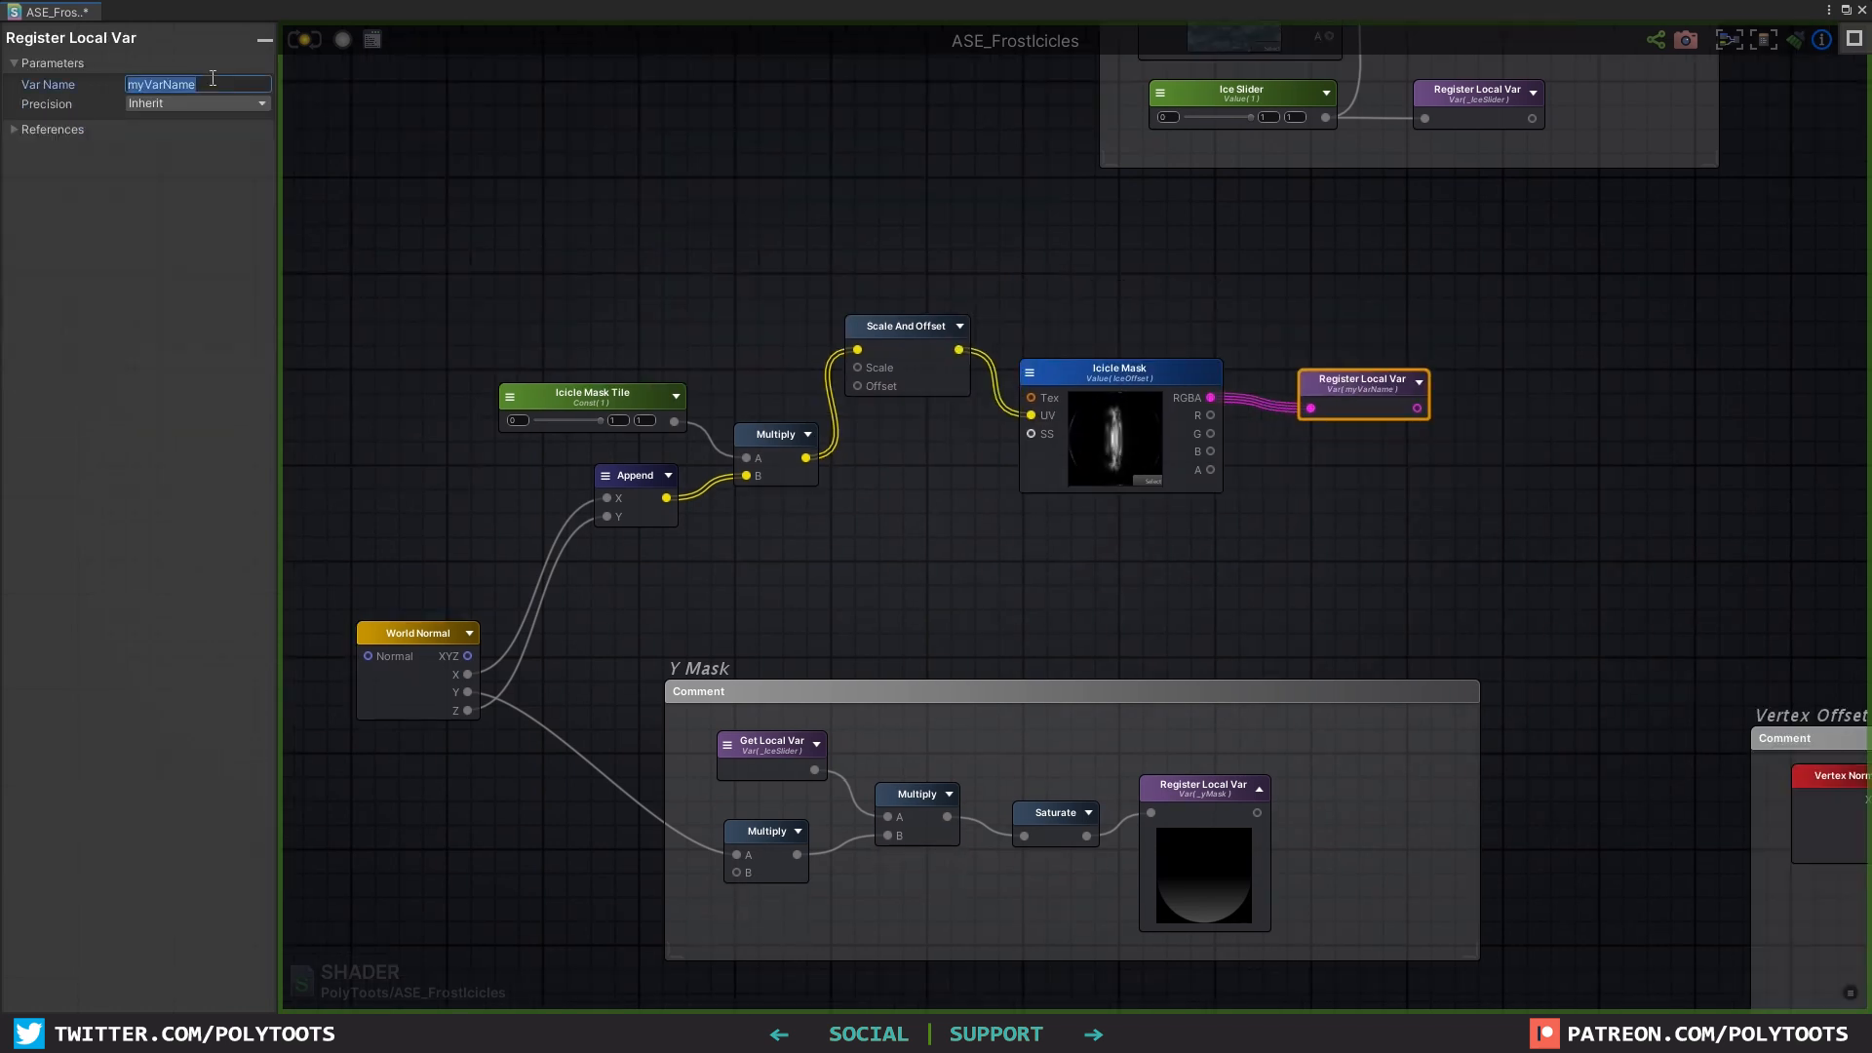
text(setMask)
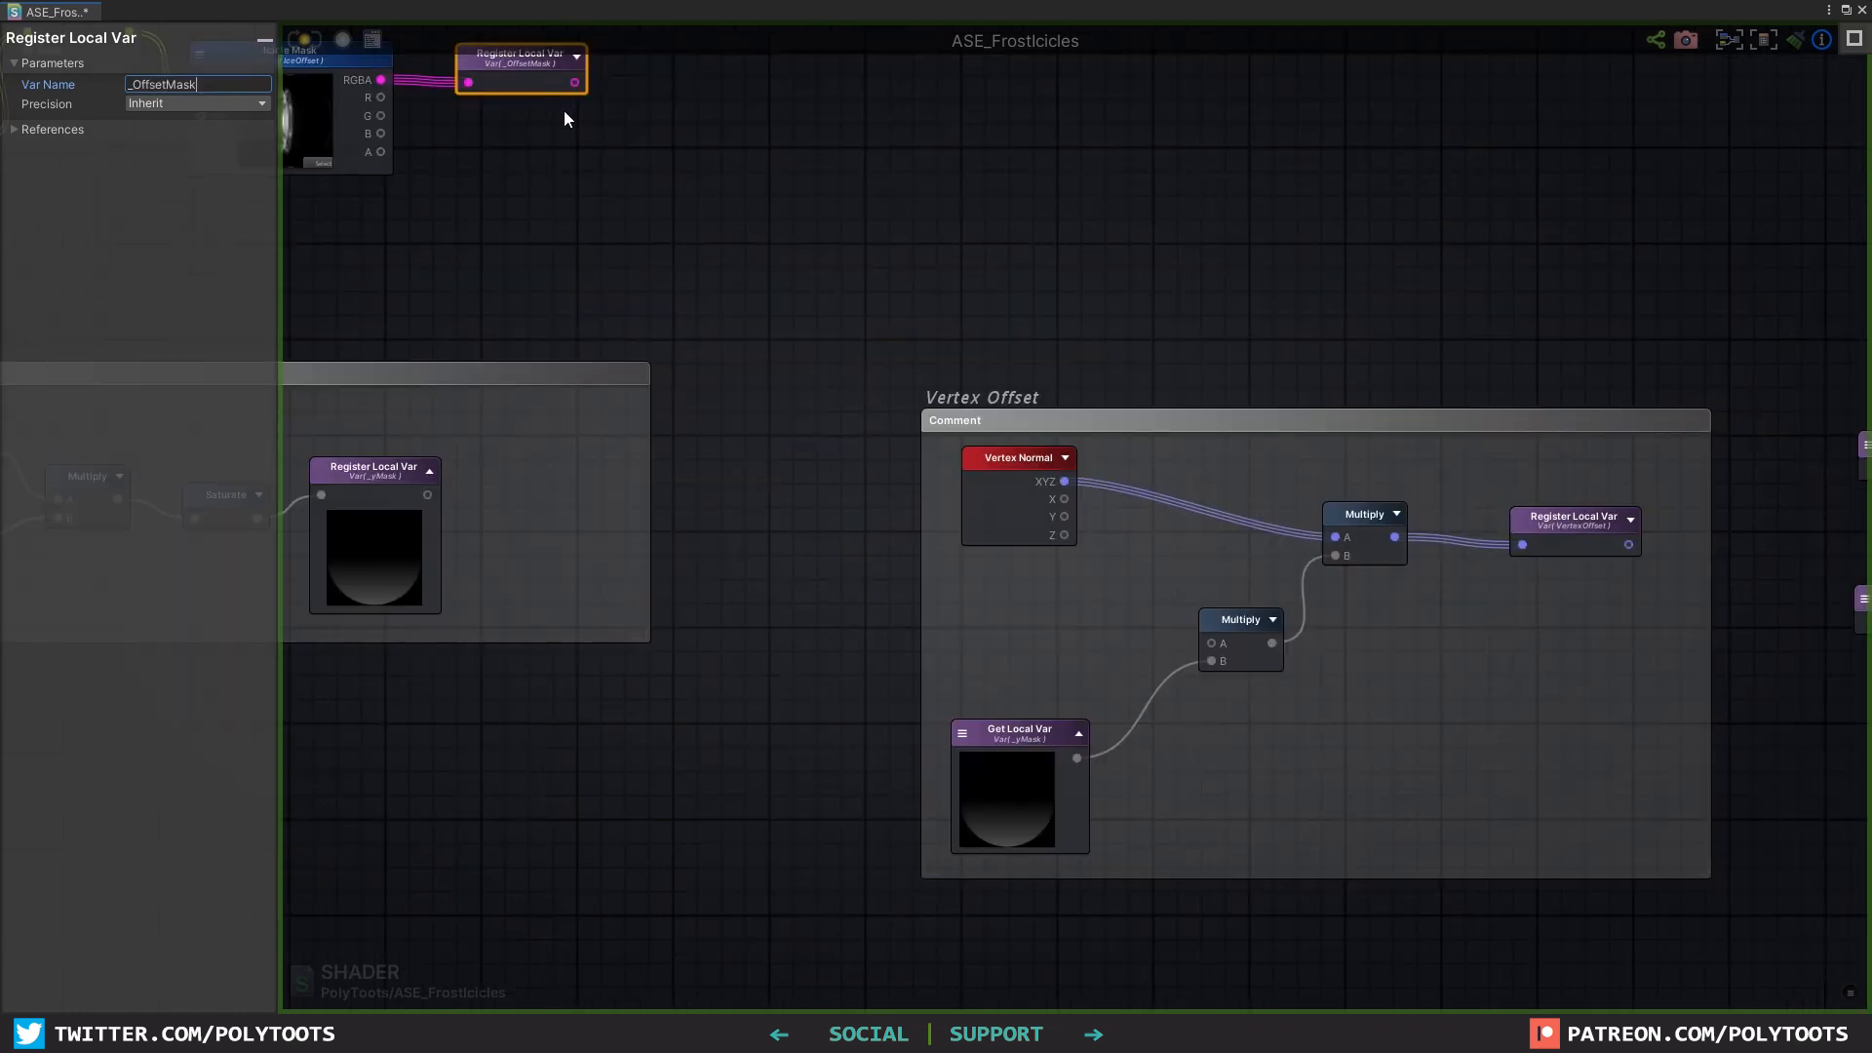
Step: Add a Get Local Var referencing _OffsetMask to the Vertex Offset group and connect it to the lower Multiply's A input
middle_drag(564, 110, 582, 149)
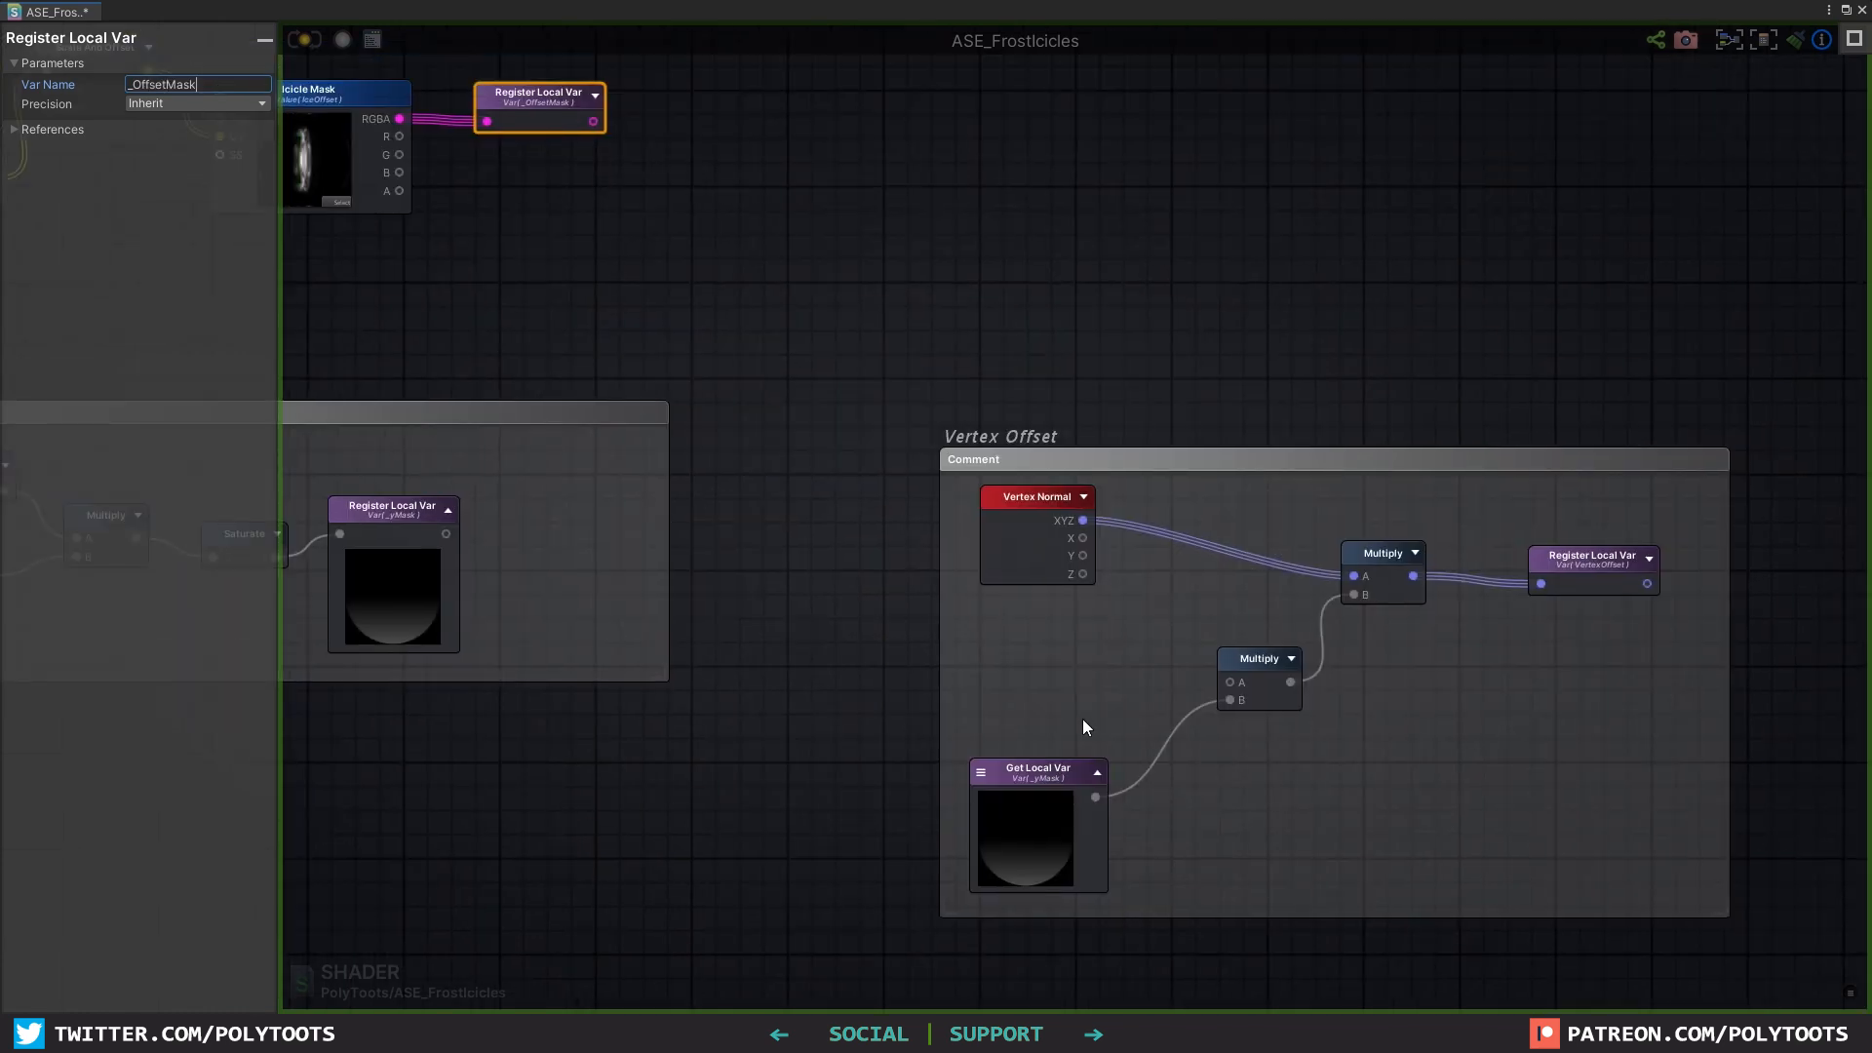
click(1051, 665)
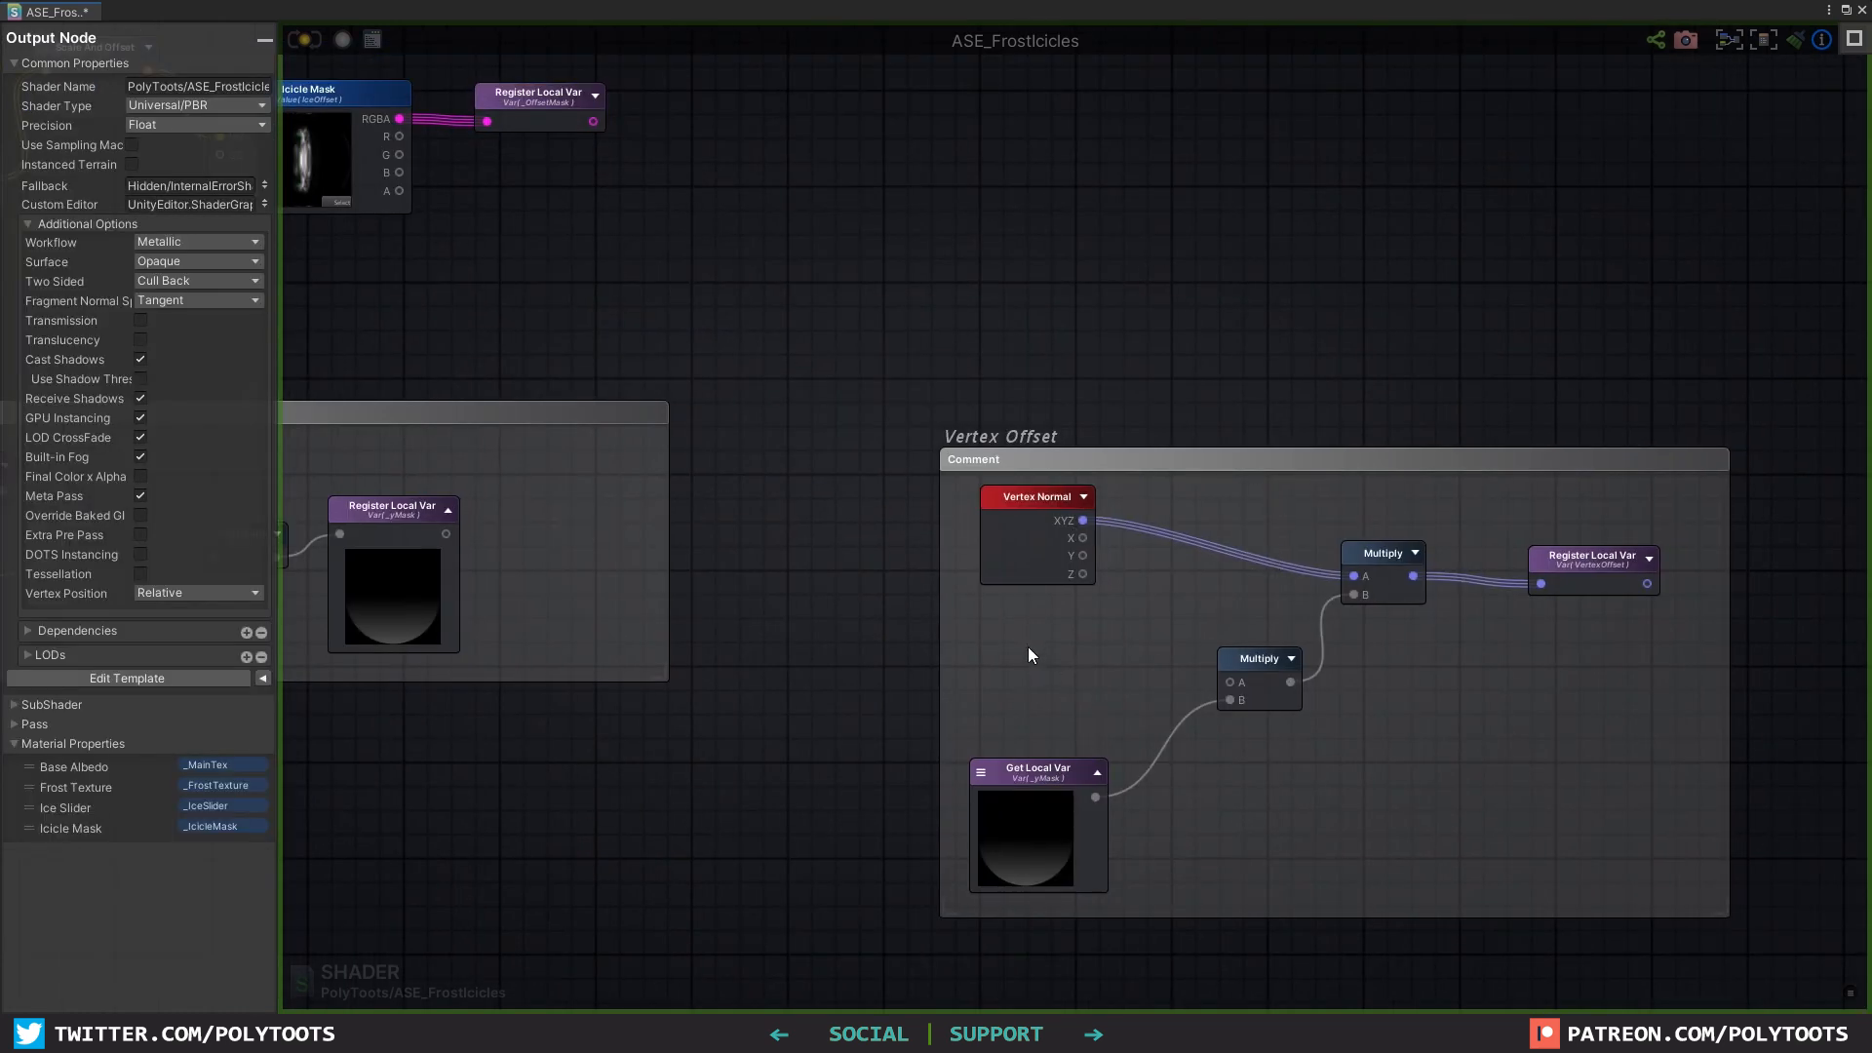
key(g)
drag(1047, 637, 1019, 624)
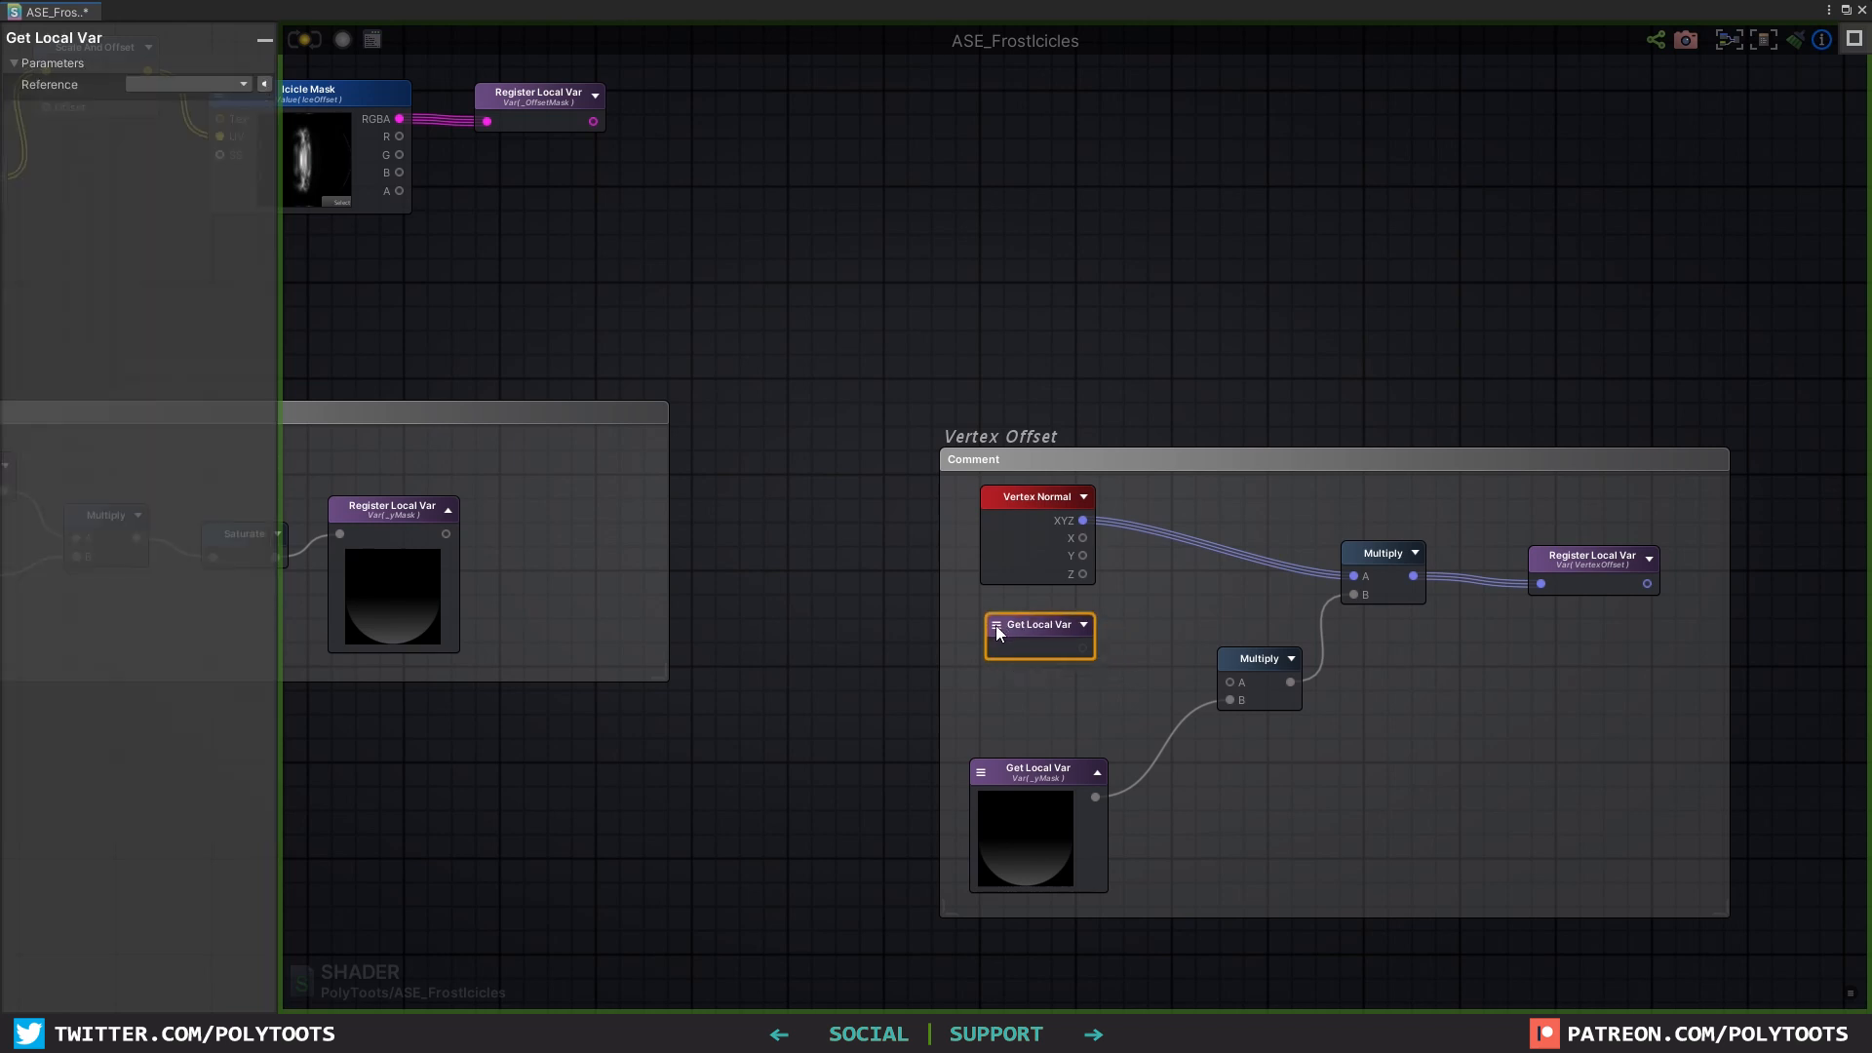
click(997, 626)
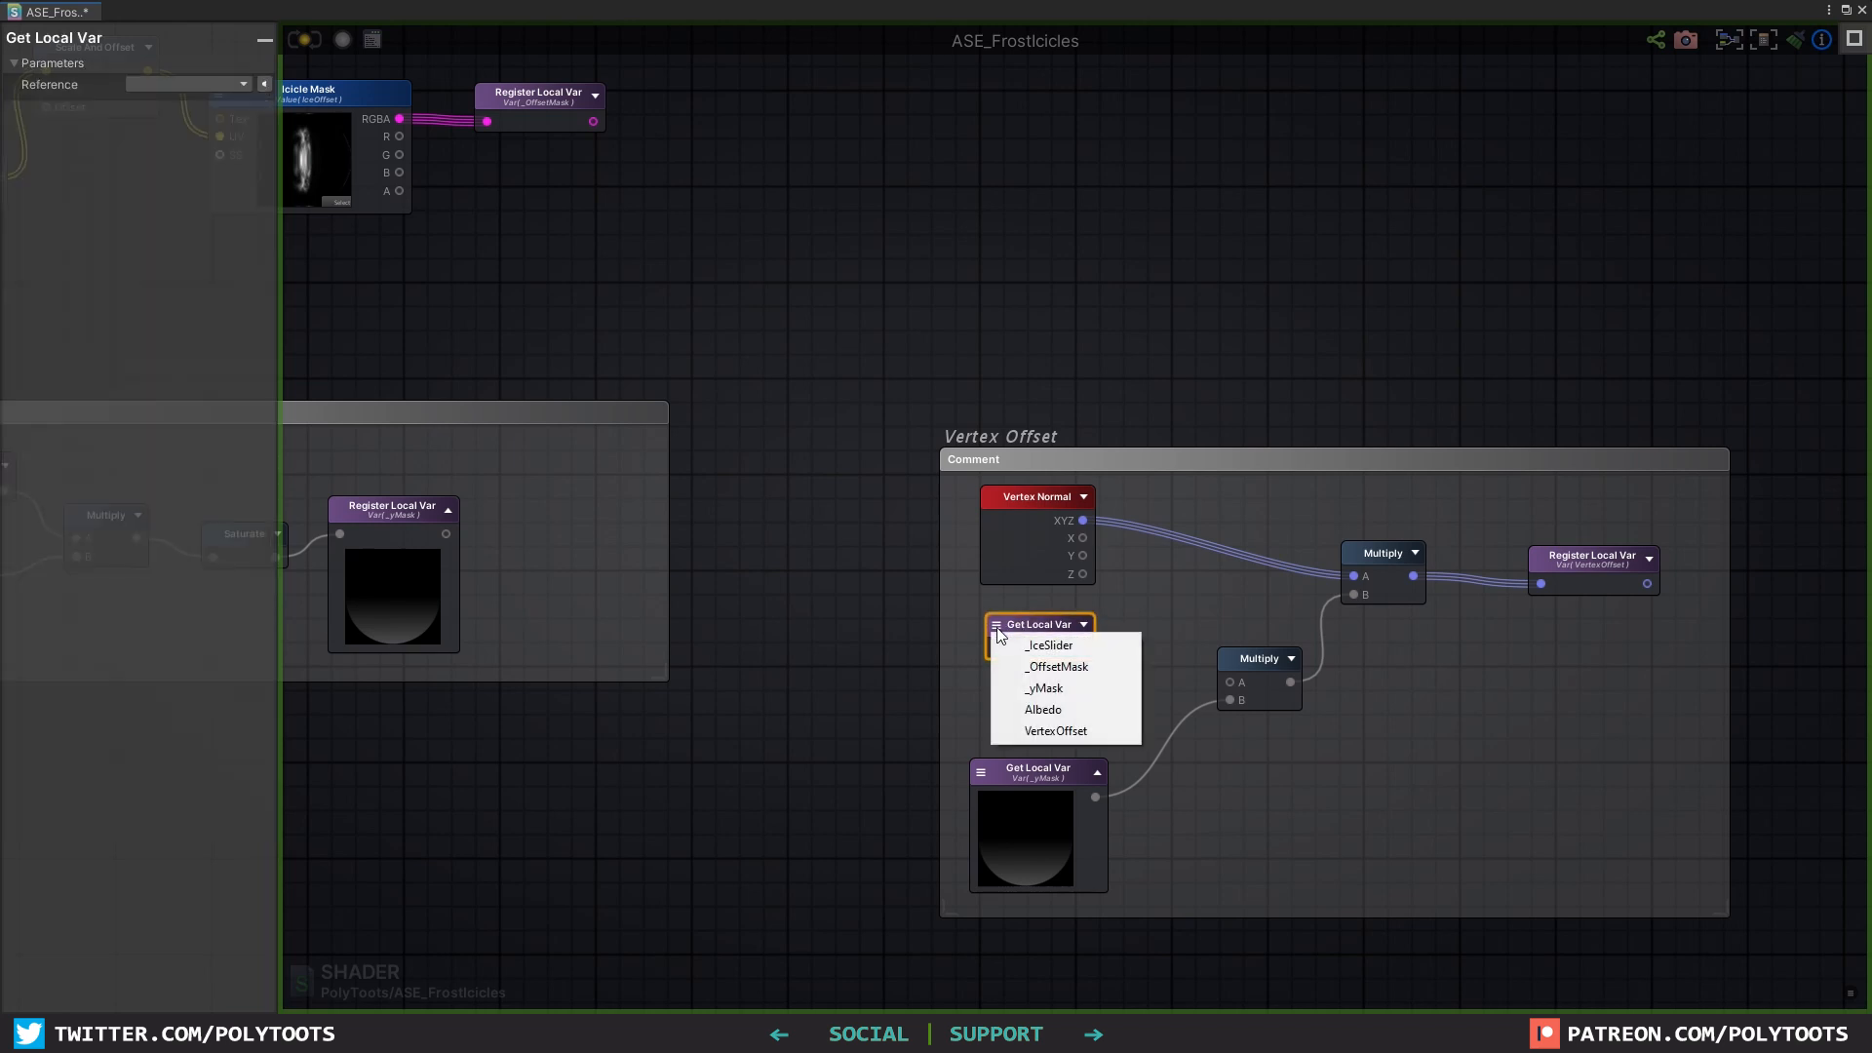
click(1055, 667)
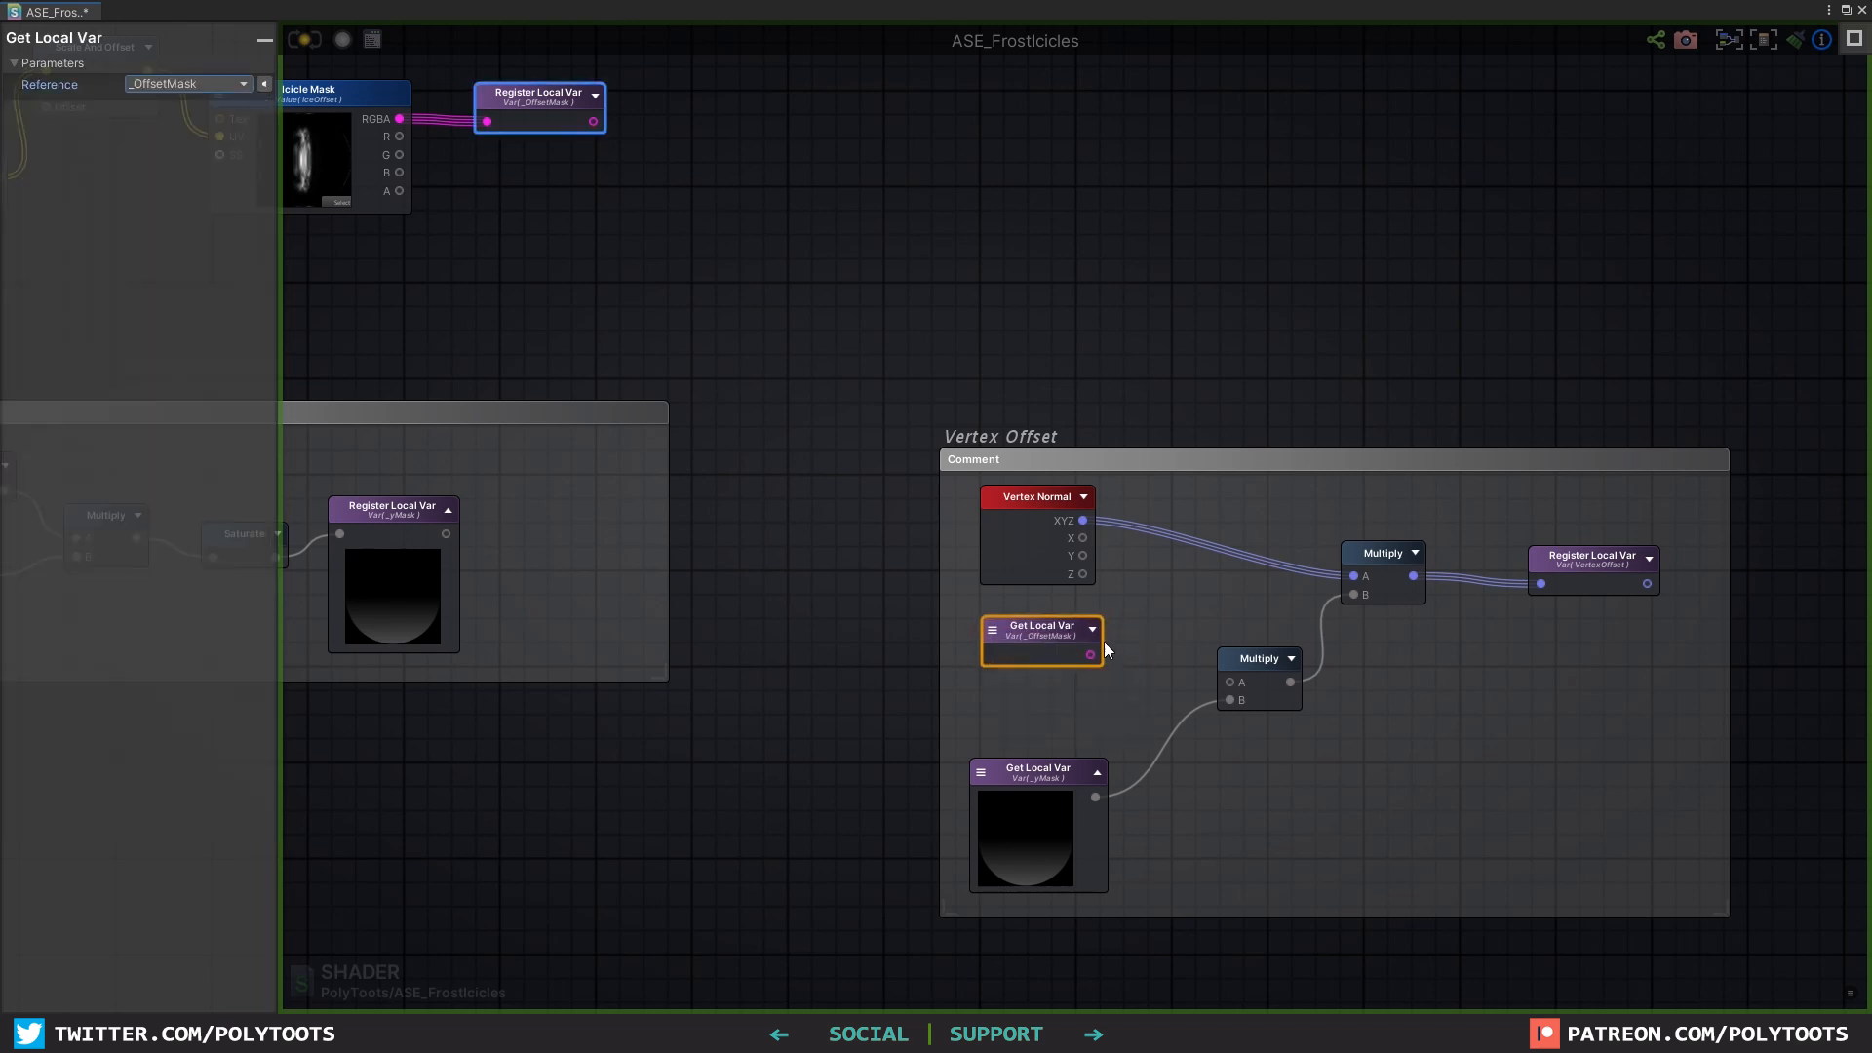
drag(1092, 654, 1231, 682)
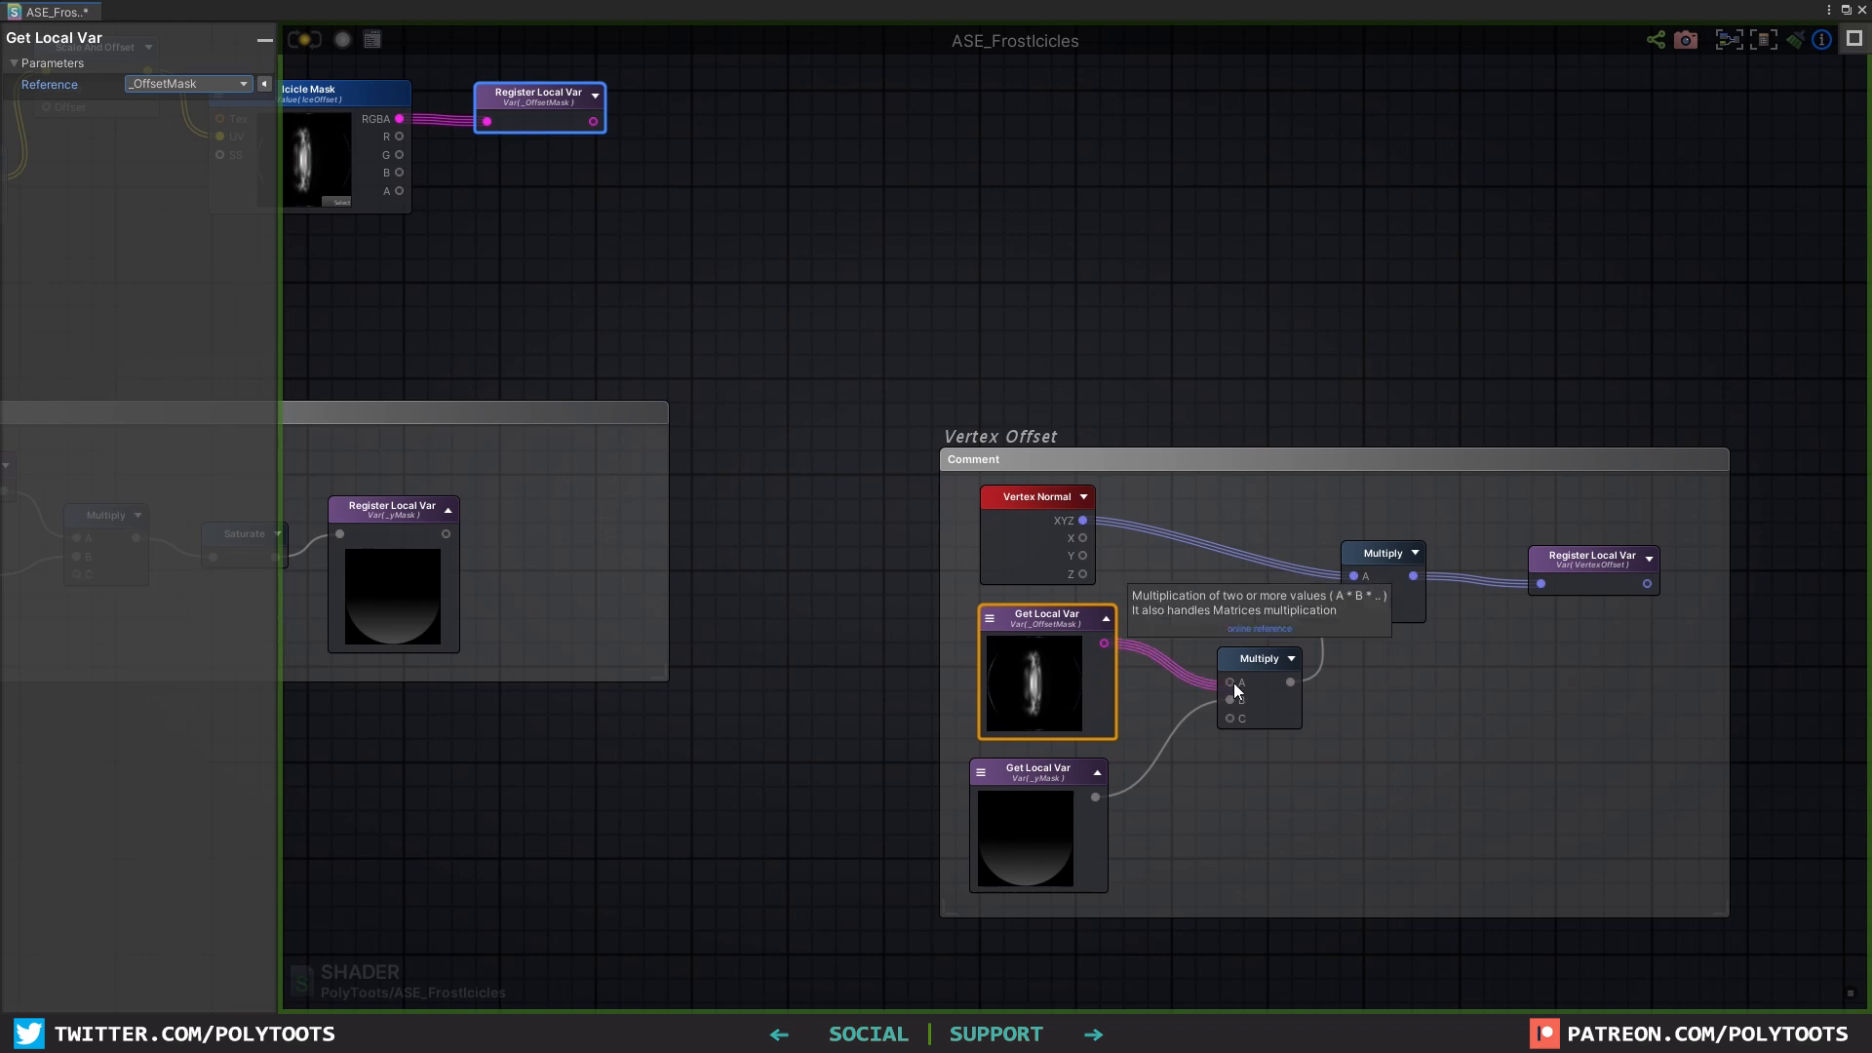
drag(1055, 624, 1045, 623)
drag(1059, 764, 1060, 757)
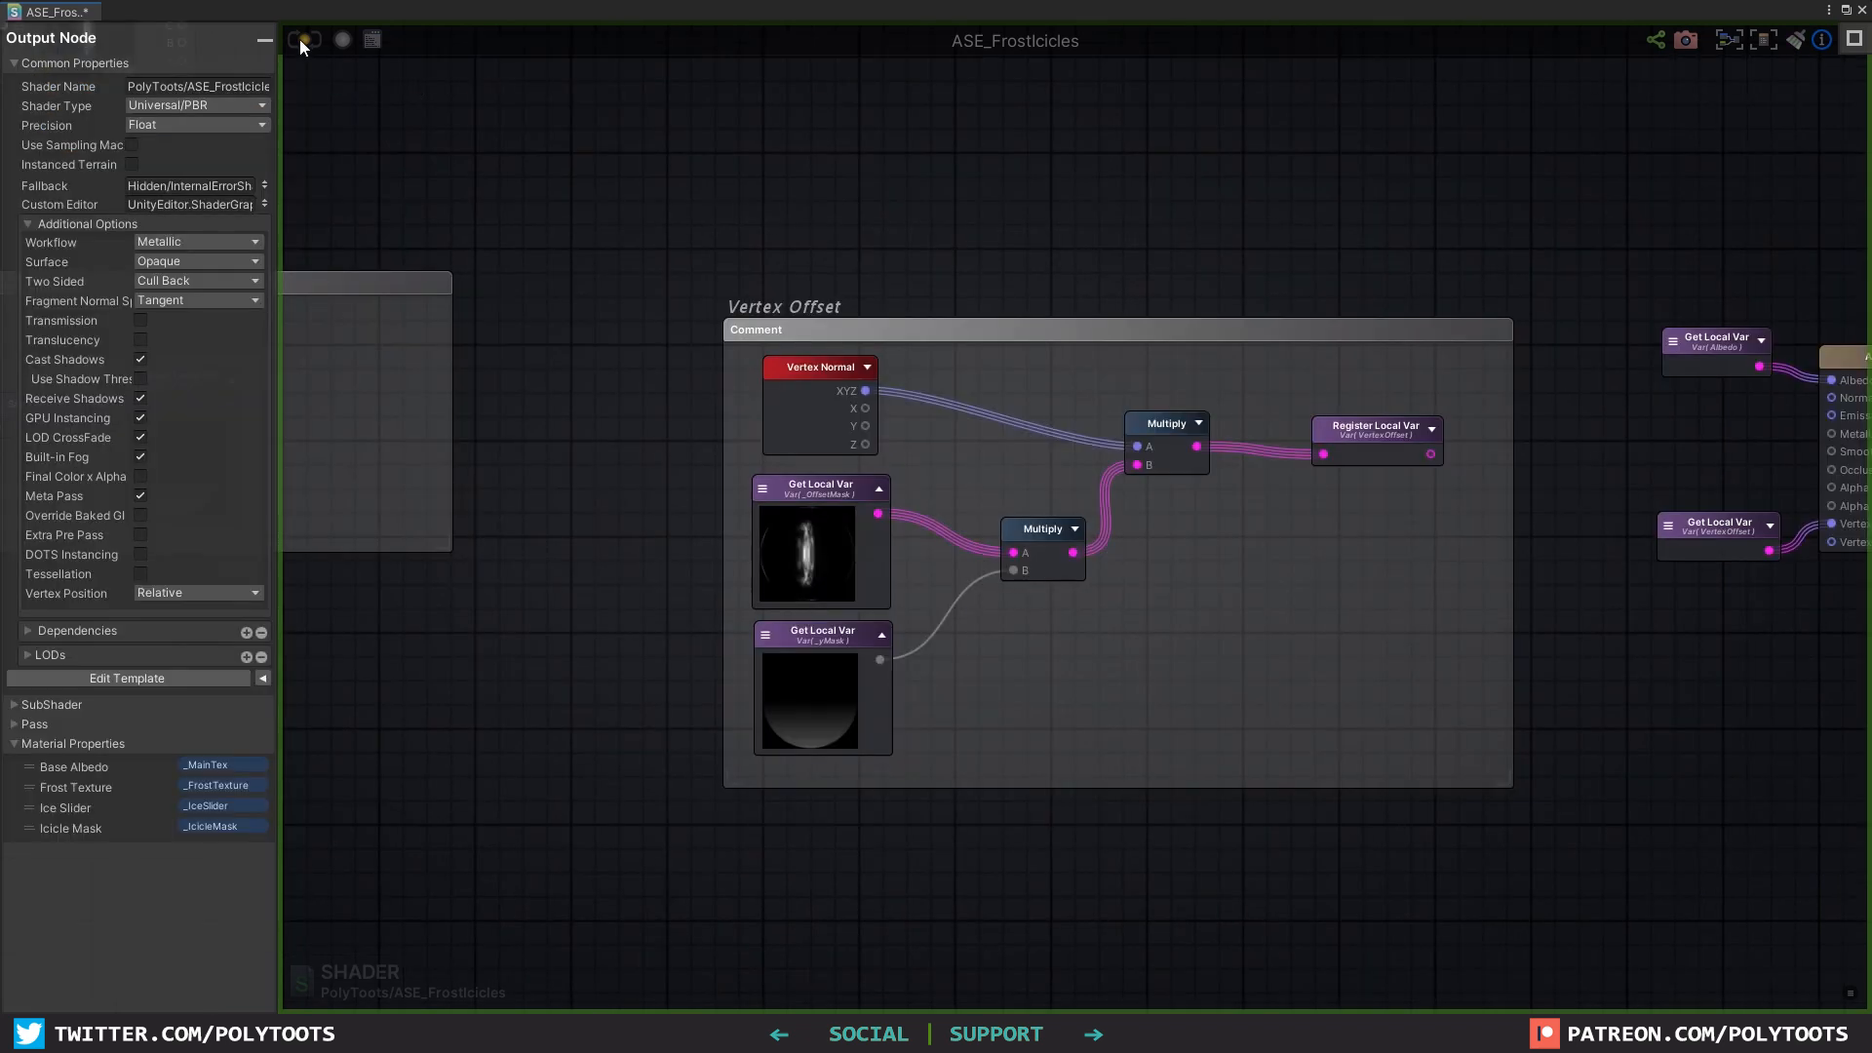
Step: Update the shader and rotate the sphere in the scene to check the displaced icicles
click(300, 39)
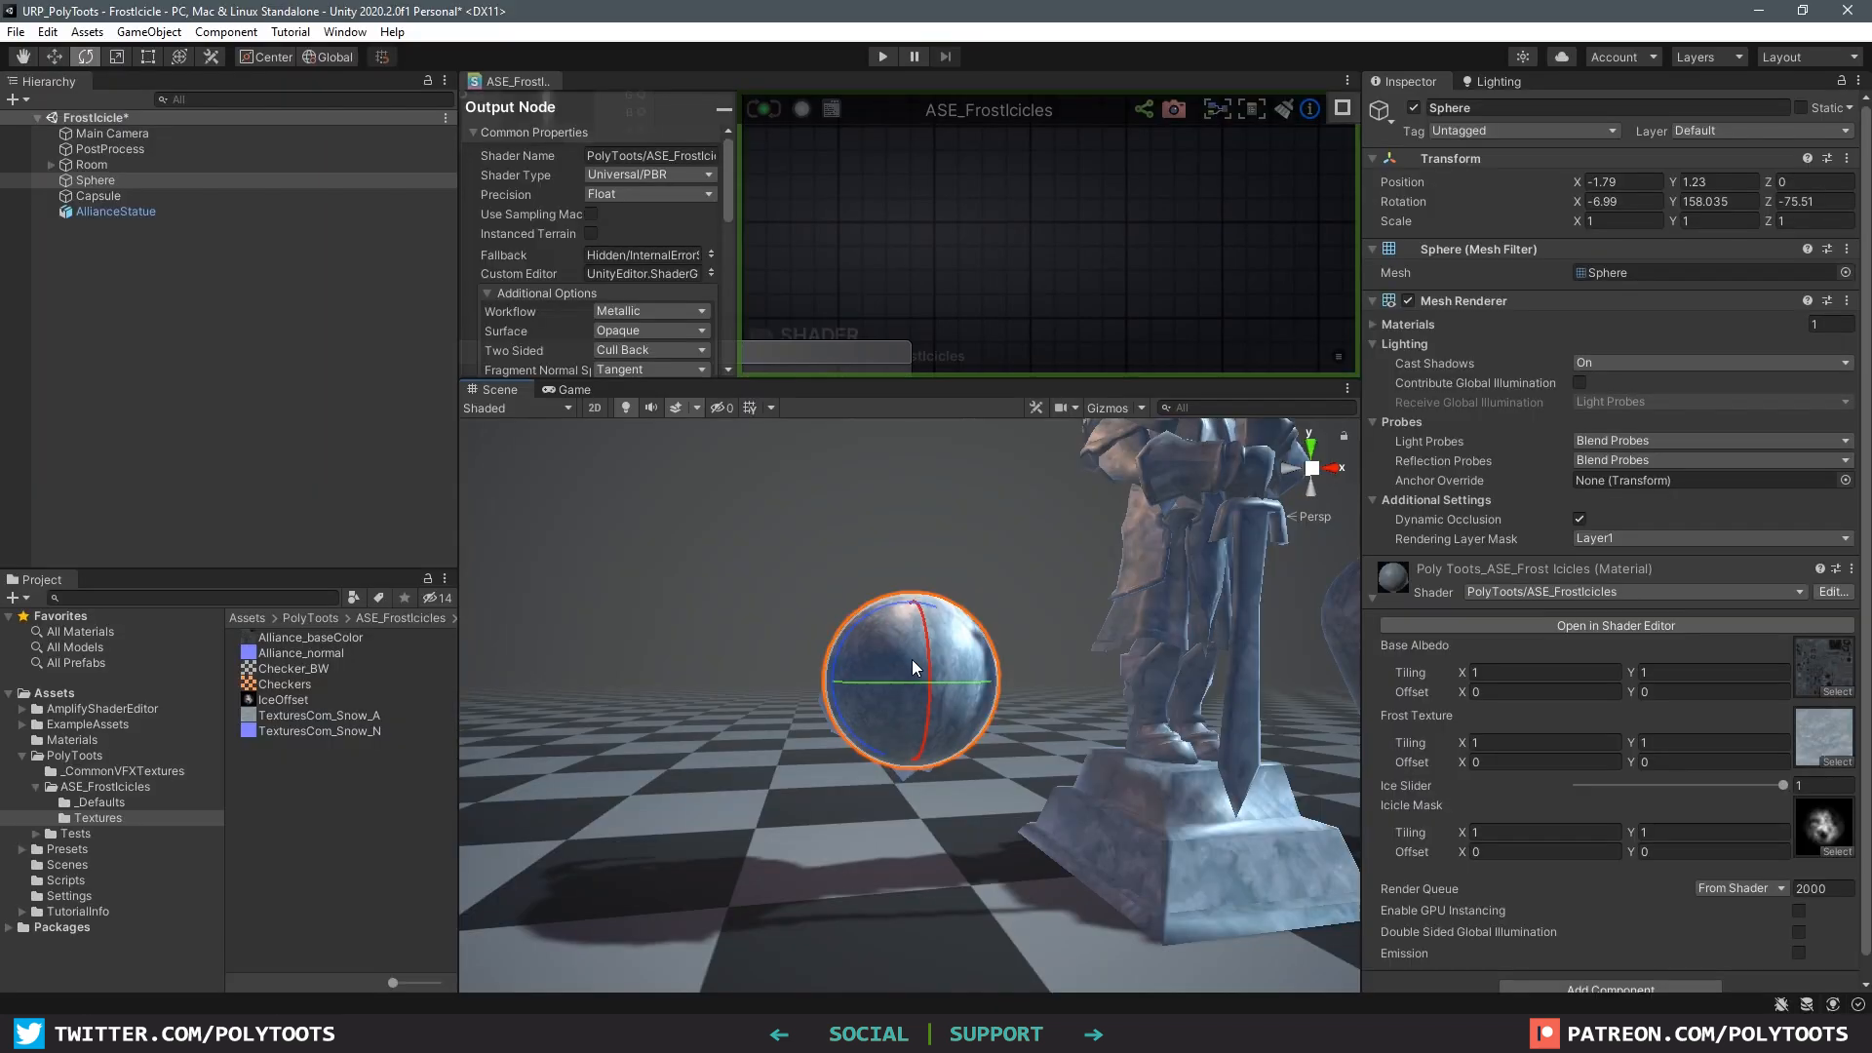
drag(915, 667, 811, 589)
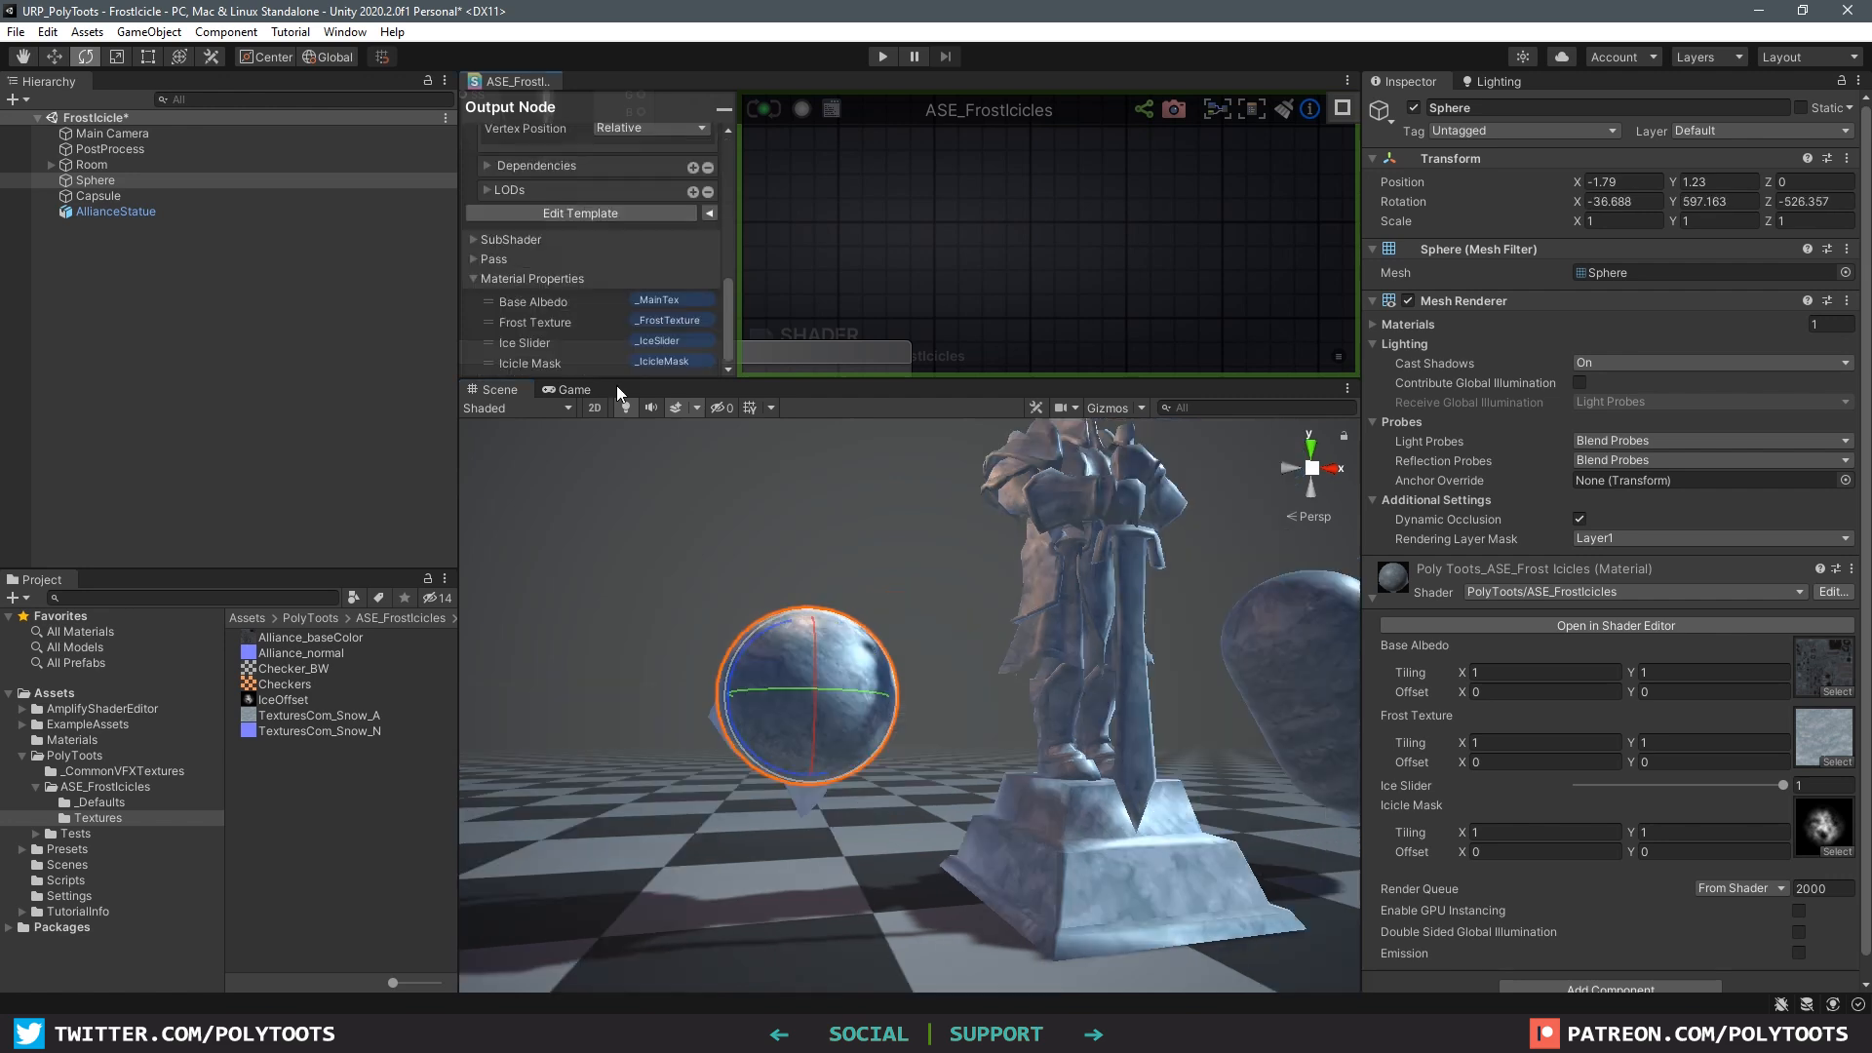
Step: Enable Tessellation on the Output Node with its type set to Distance Based, and update the shader
drag(634, 377, 634, 535)
scroll(527, 293, up, 3)
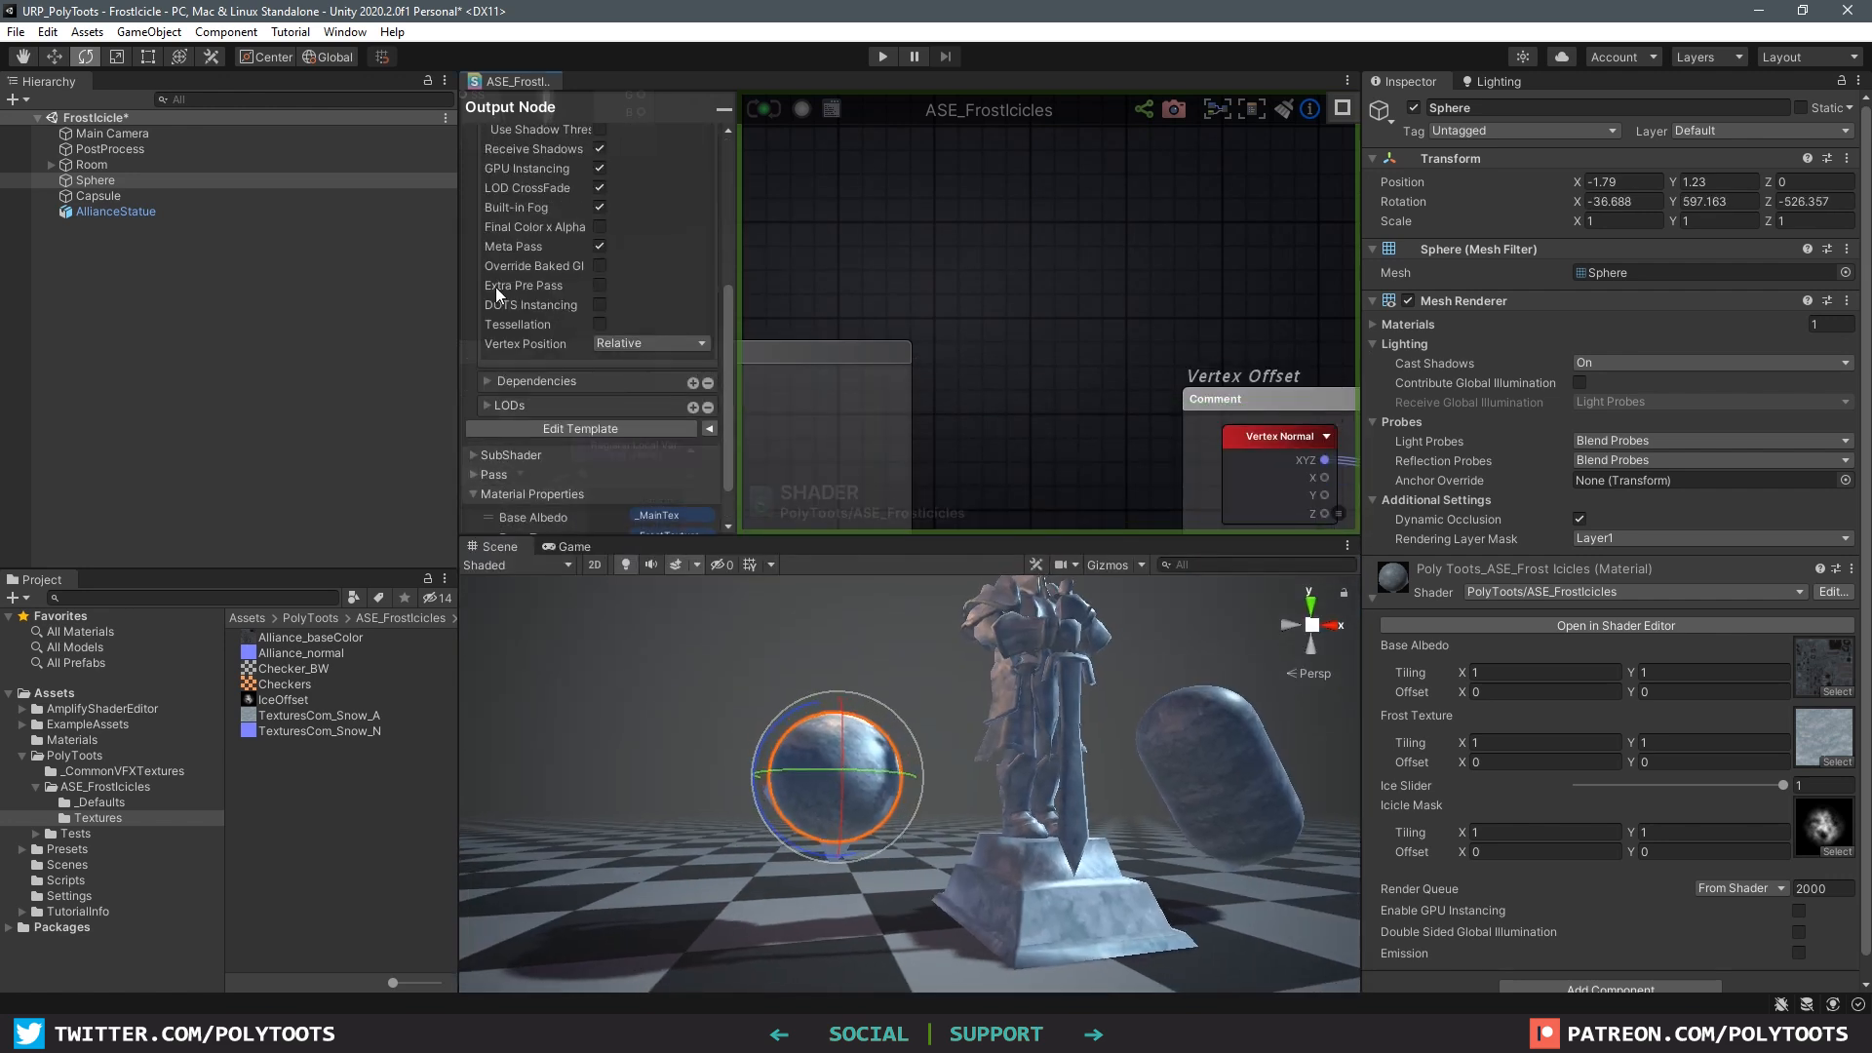
click(599, 322)
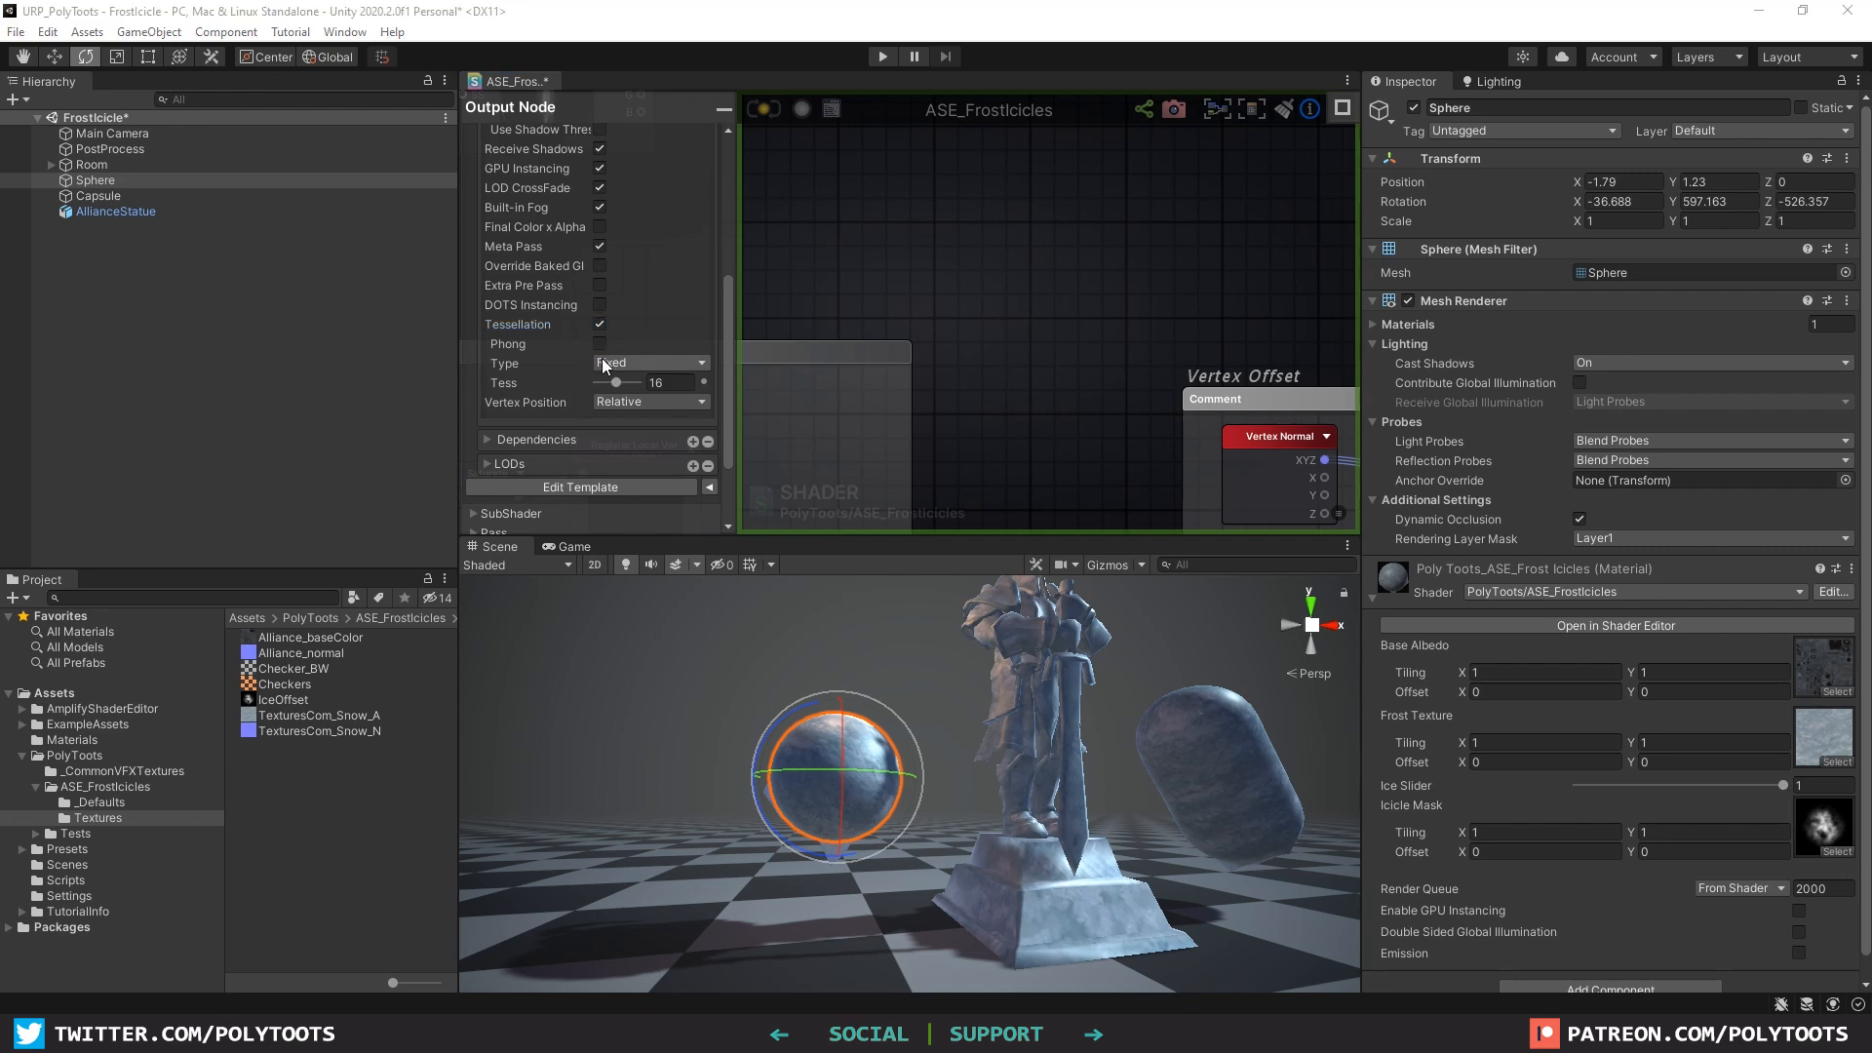
click(623, 362)
click(647, 403)
click(769, 112)
scroll(1019, 672, up, 2)
alt+drag(1016, 671, 1032, 701)
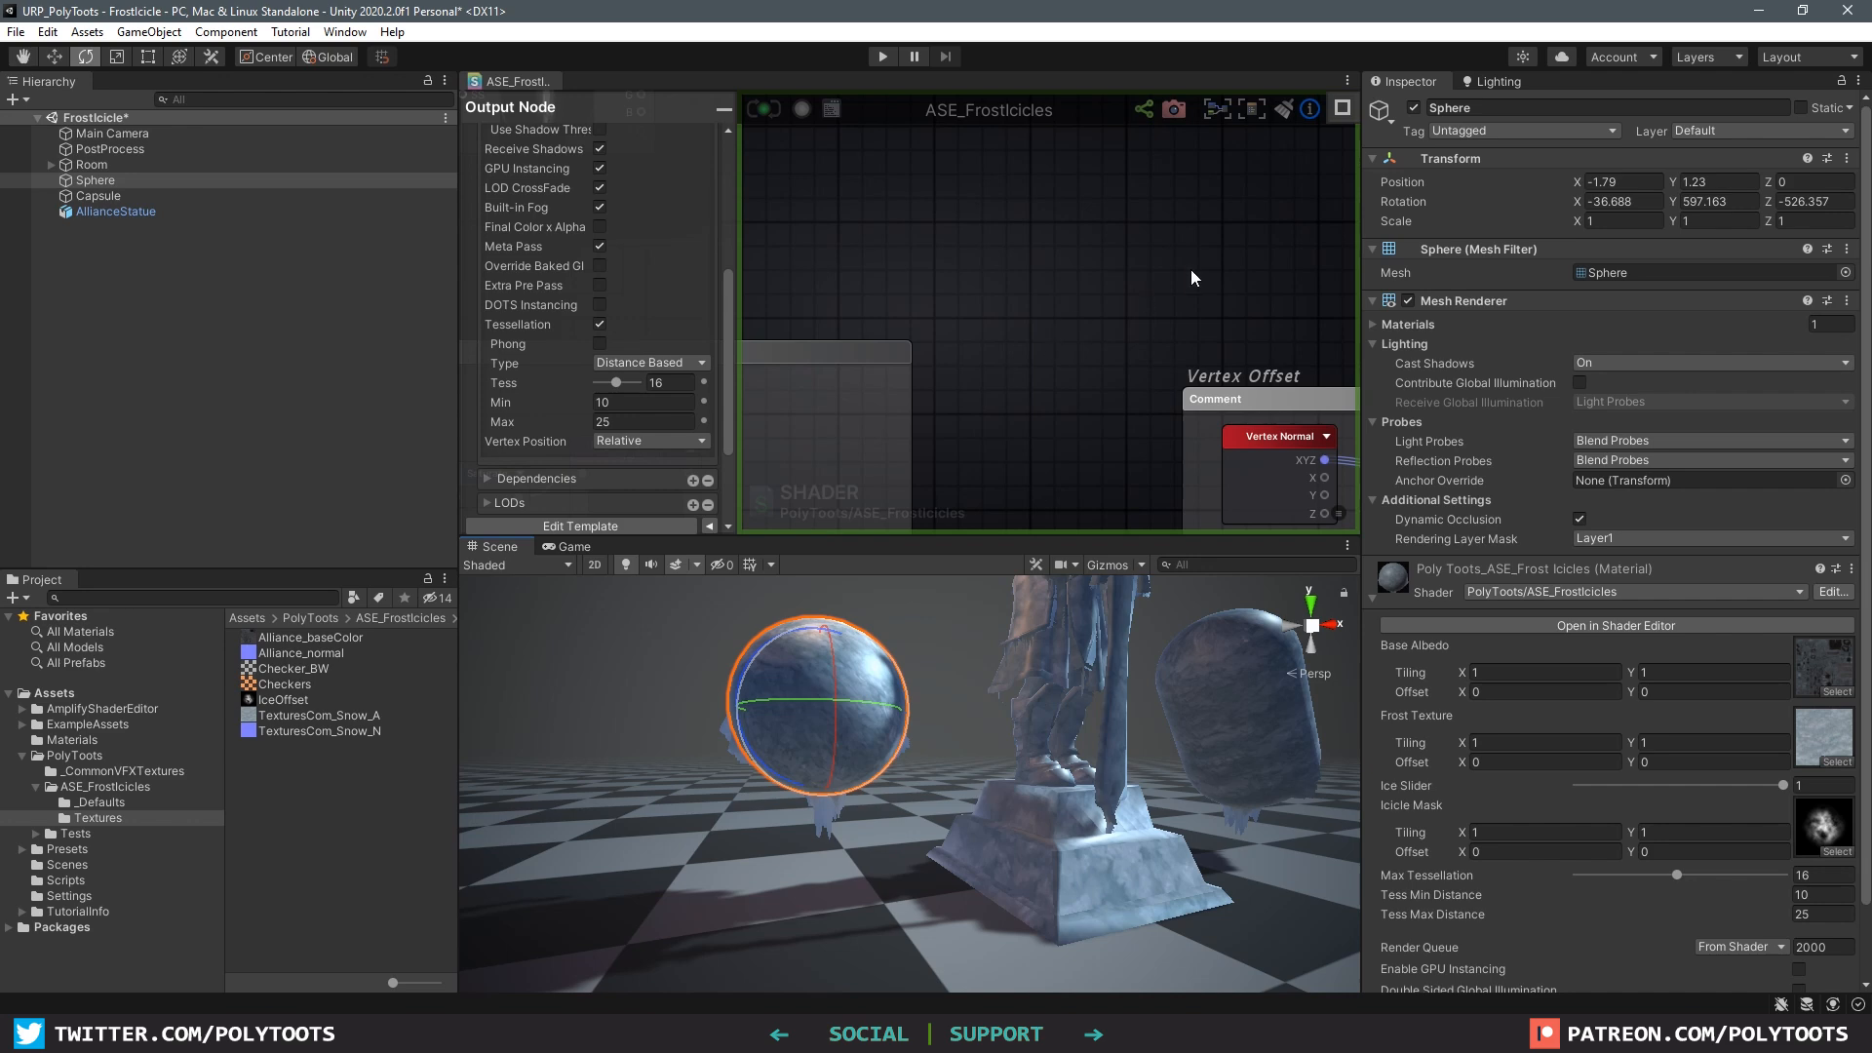
Step: Change the Icicle Mask Tile node's type from Constant to Property
scroll(1111, 263, down, 4)
middle_drag(1238, 248, 1400, 398)
middle_drag(841, 334, 1068, 324)
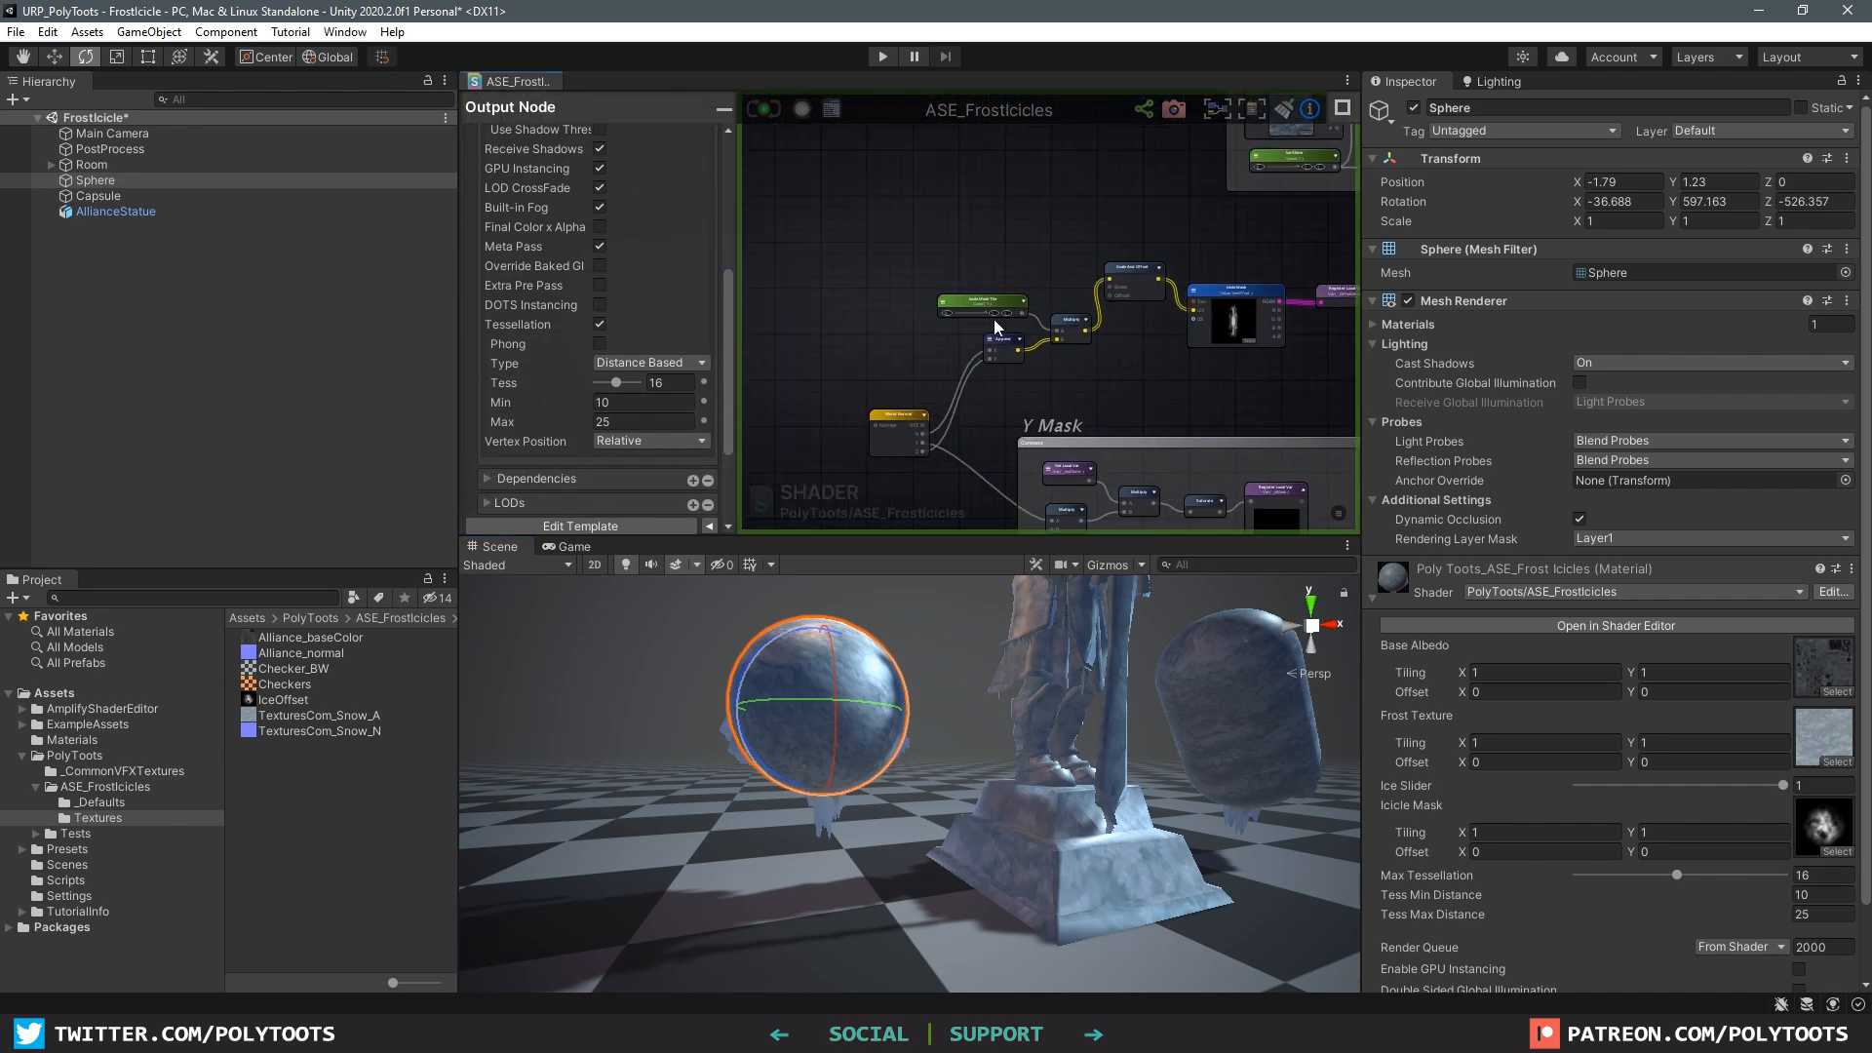
scroll(960, 318, up, 5)
click(946, 279)
click(930, 280)
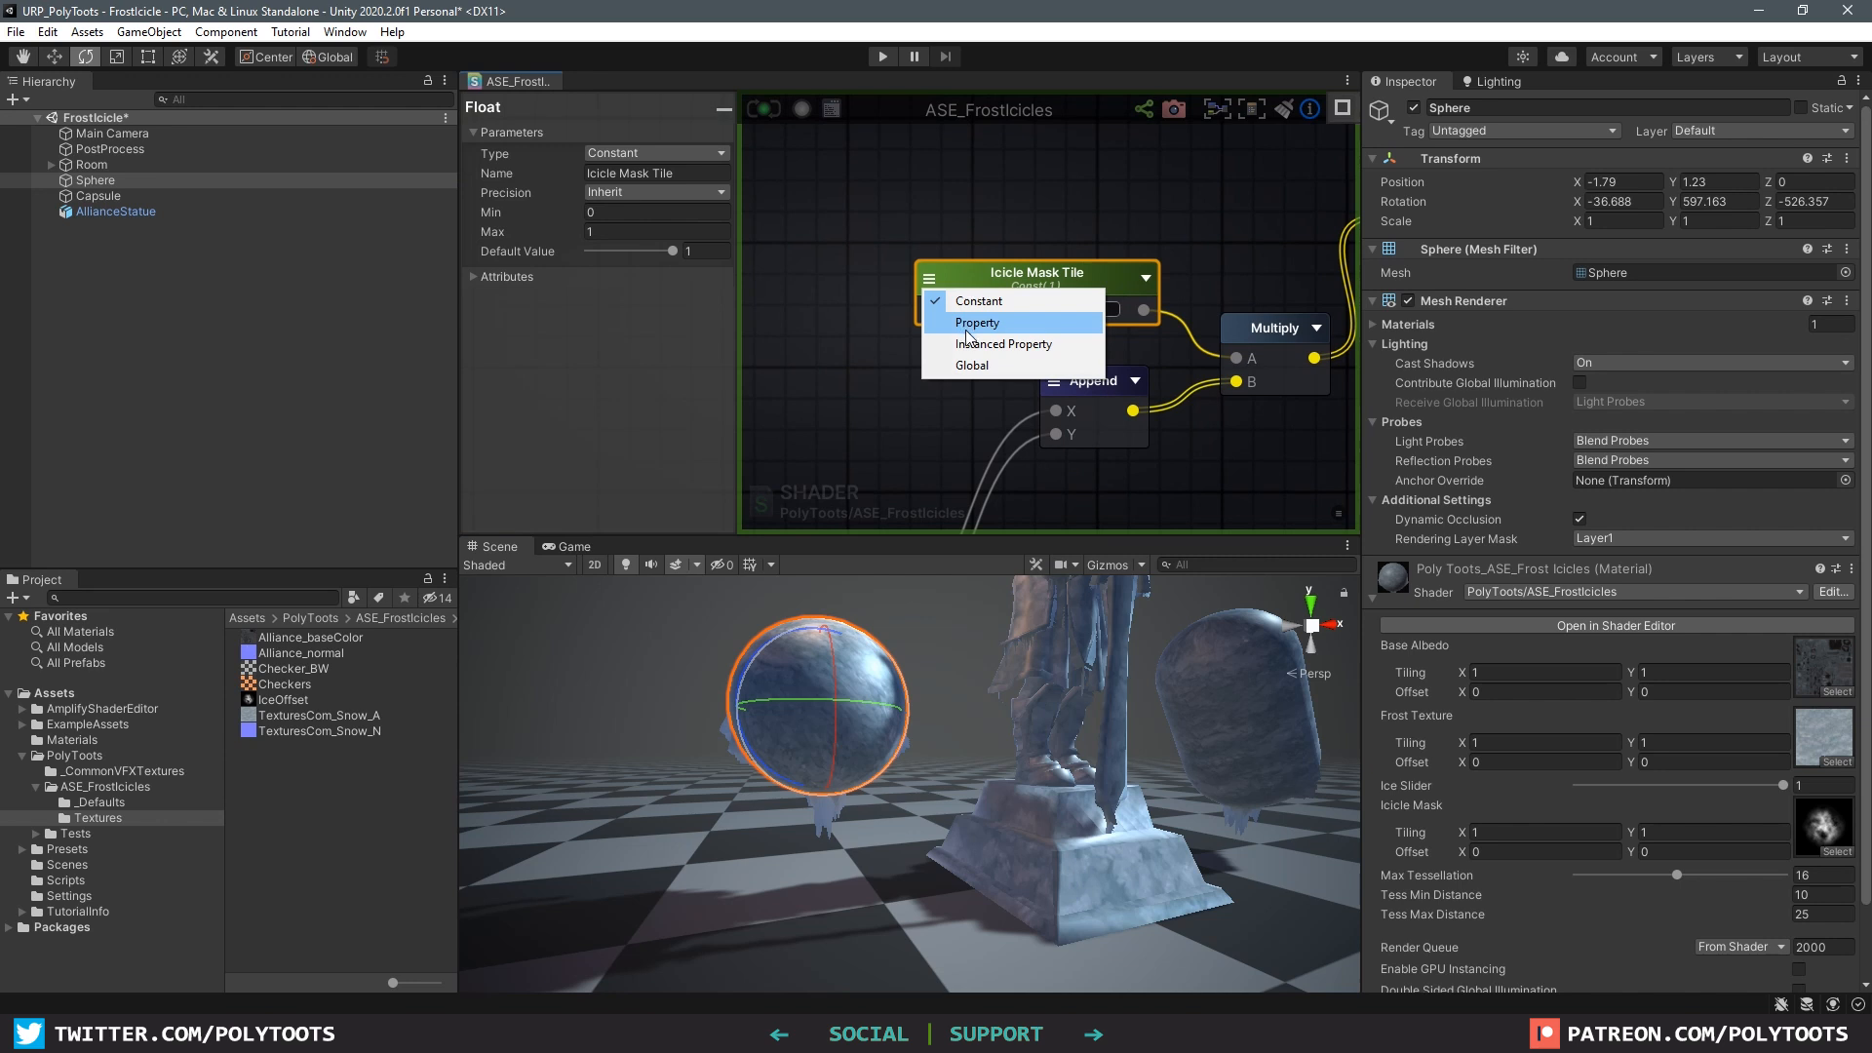
click(975, 323)
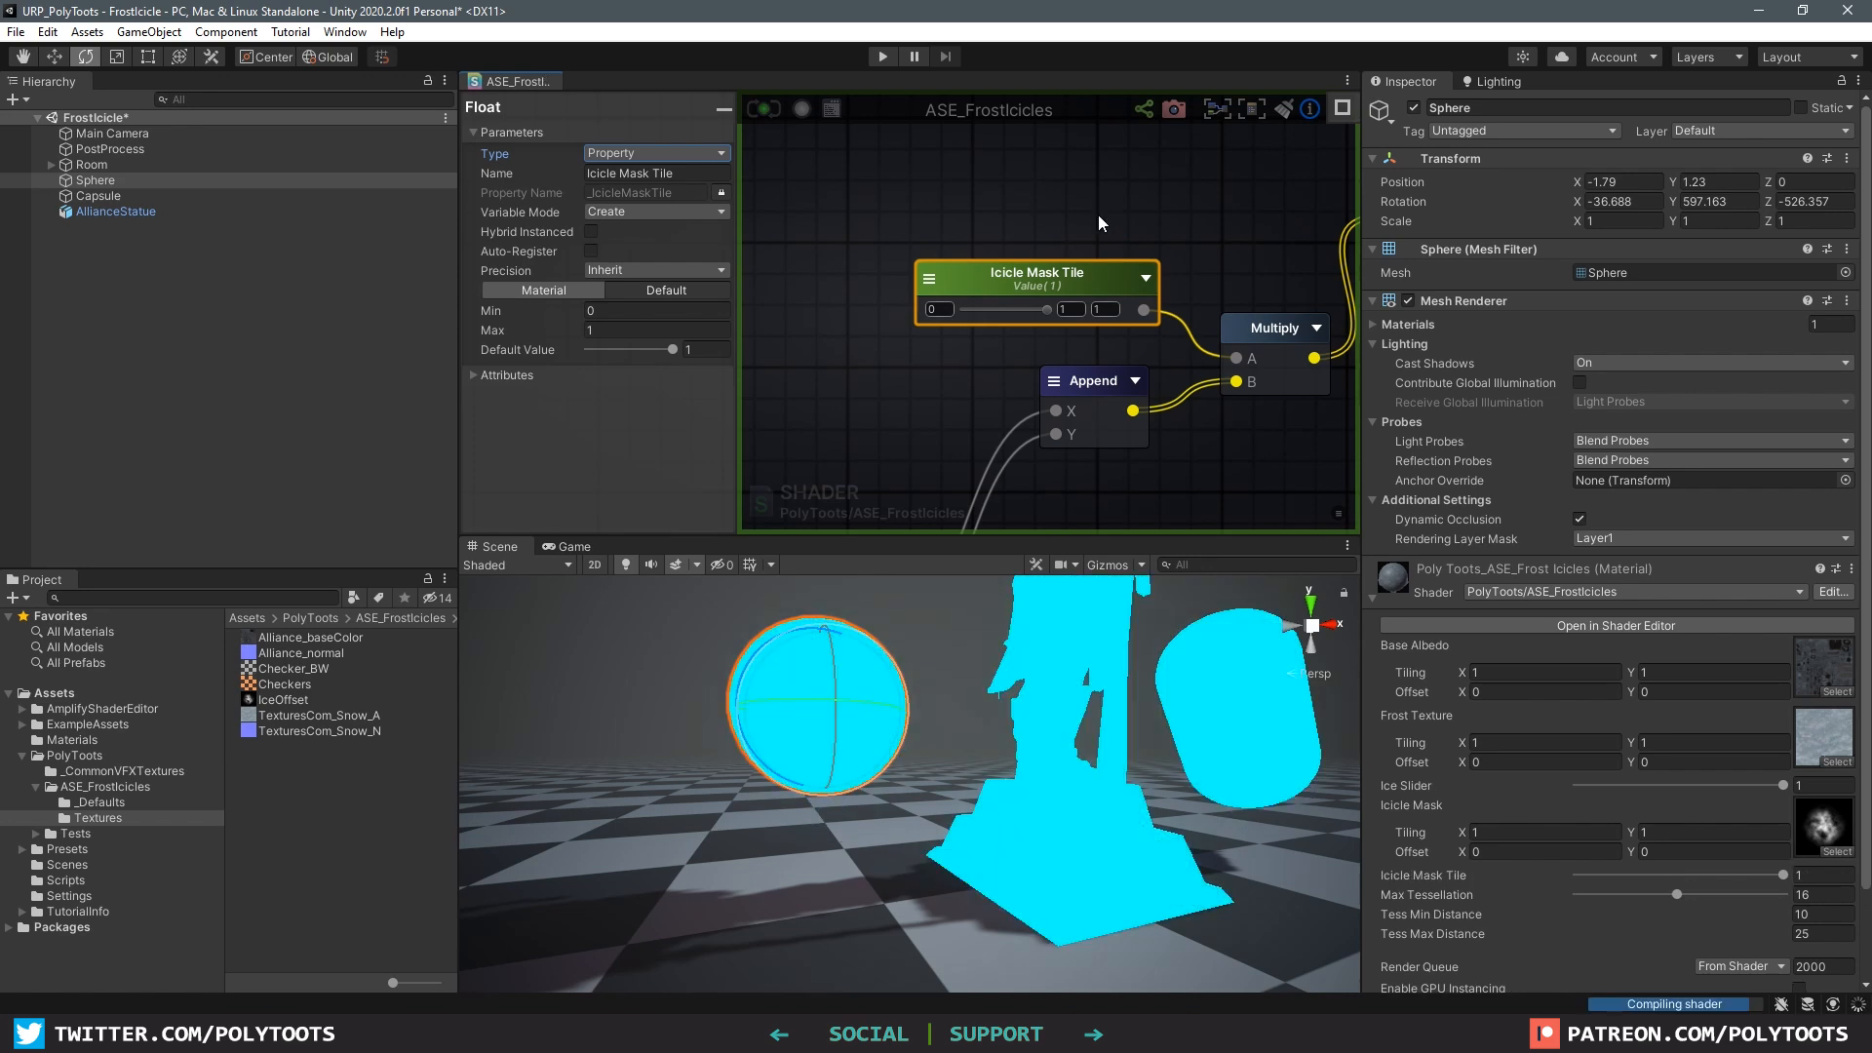
Step: Enlarge the scene view and lower the material's Icicle Mask Tile to about 0.223 while inspecting the sphere's icicles
drag(879, 541, 922, 360)
alt+drag(921, 468, 974, 493)
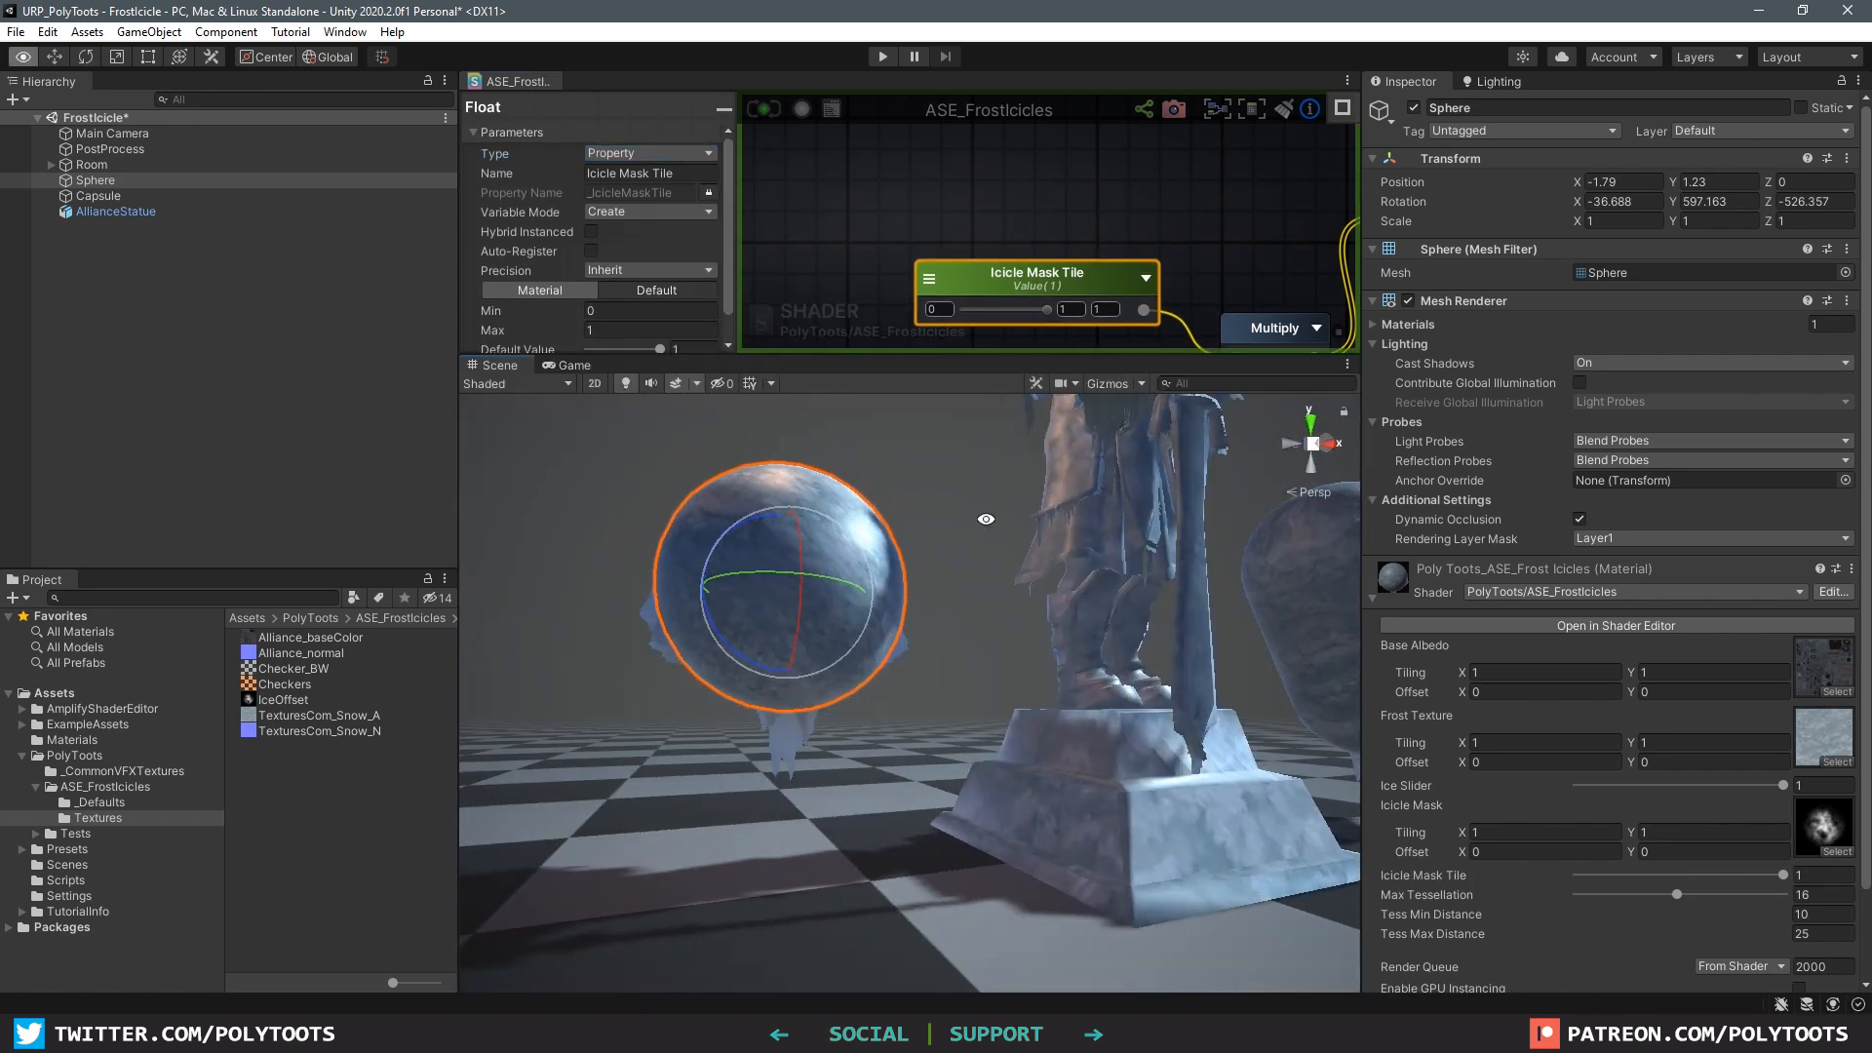
alt+drag(866, 726, 915, 707)
drag(1783, 875, 1622, 882)
alt+drag(848, 716, 827, 770)
scroll(802, 715, up, 3)
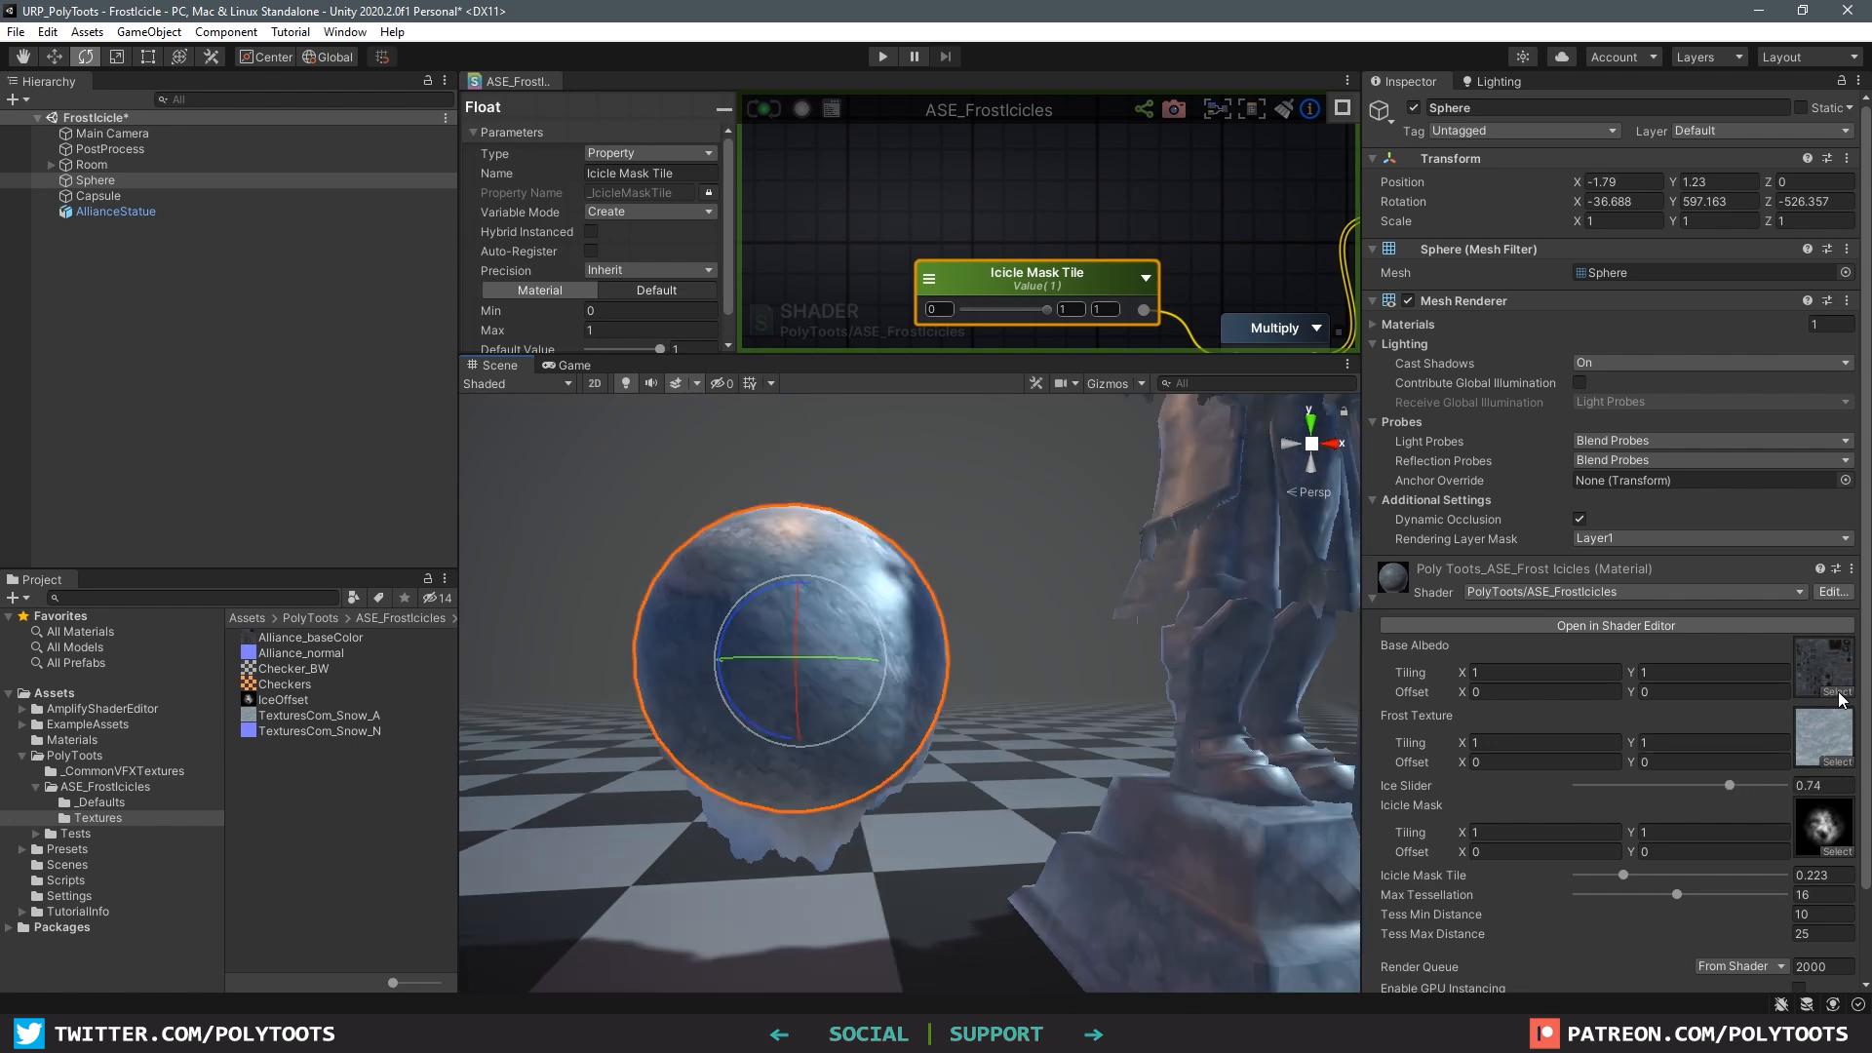
Step: Replace the material's Base Albedo texture with the Checkers texture
click(1836, 851)
drag(1252, 389, 1239, 344)
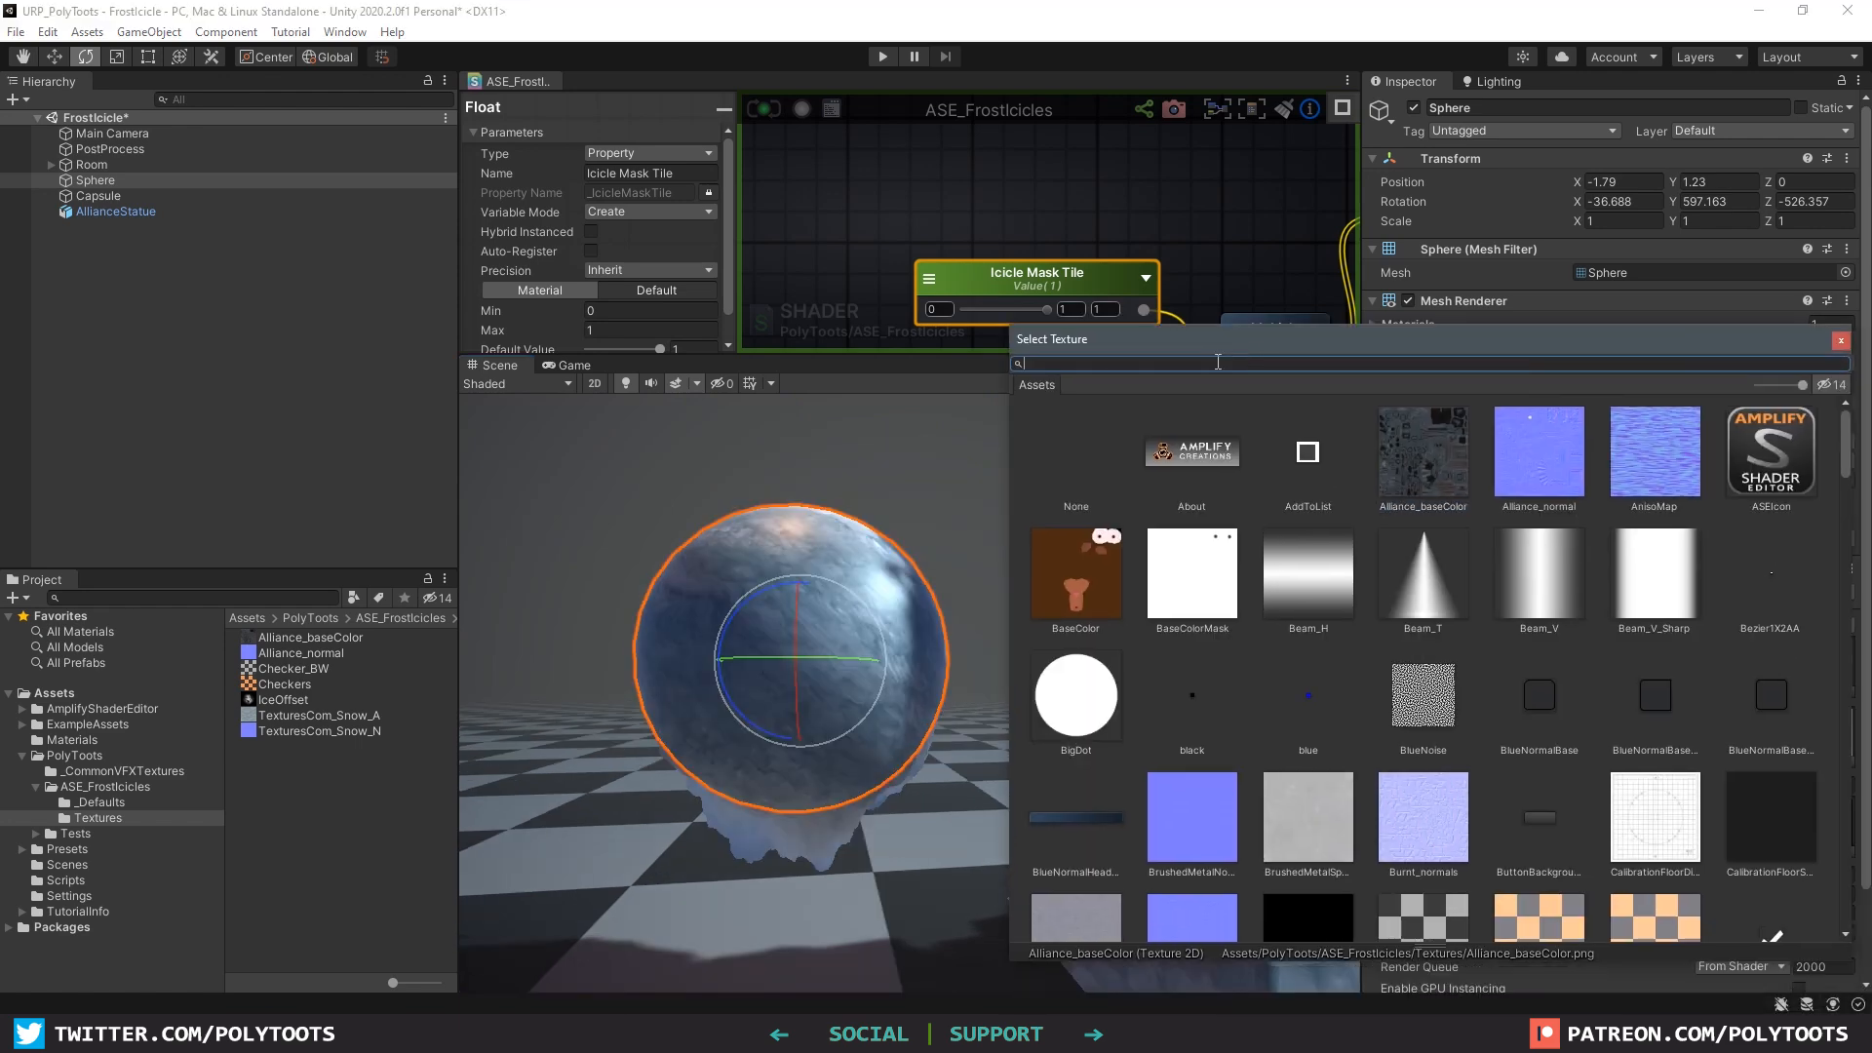
click(1524, 900)
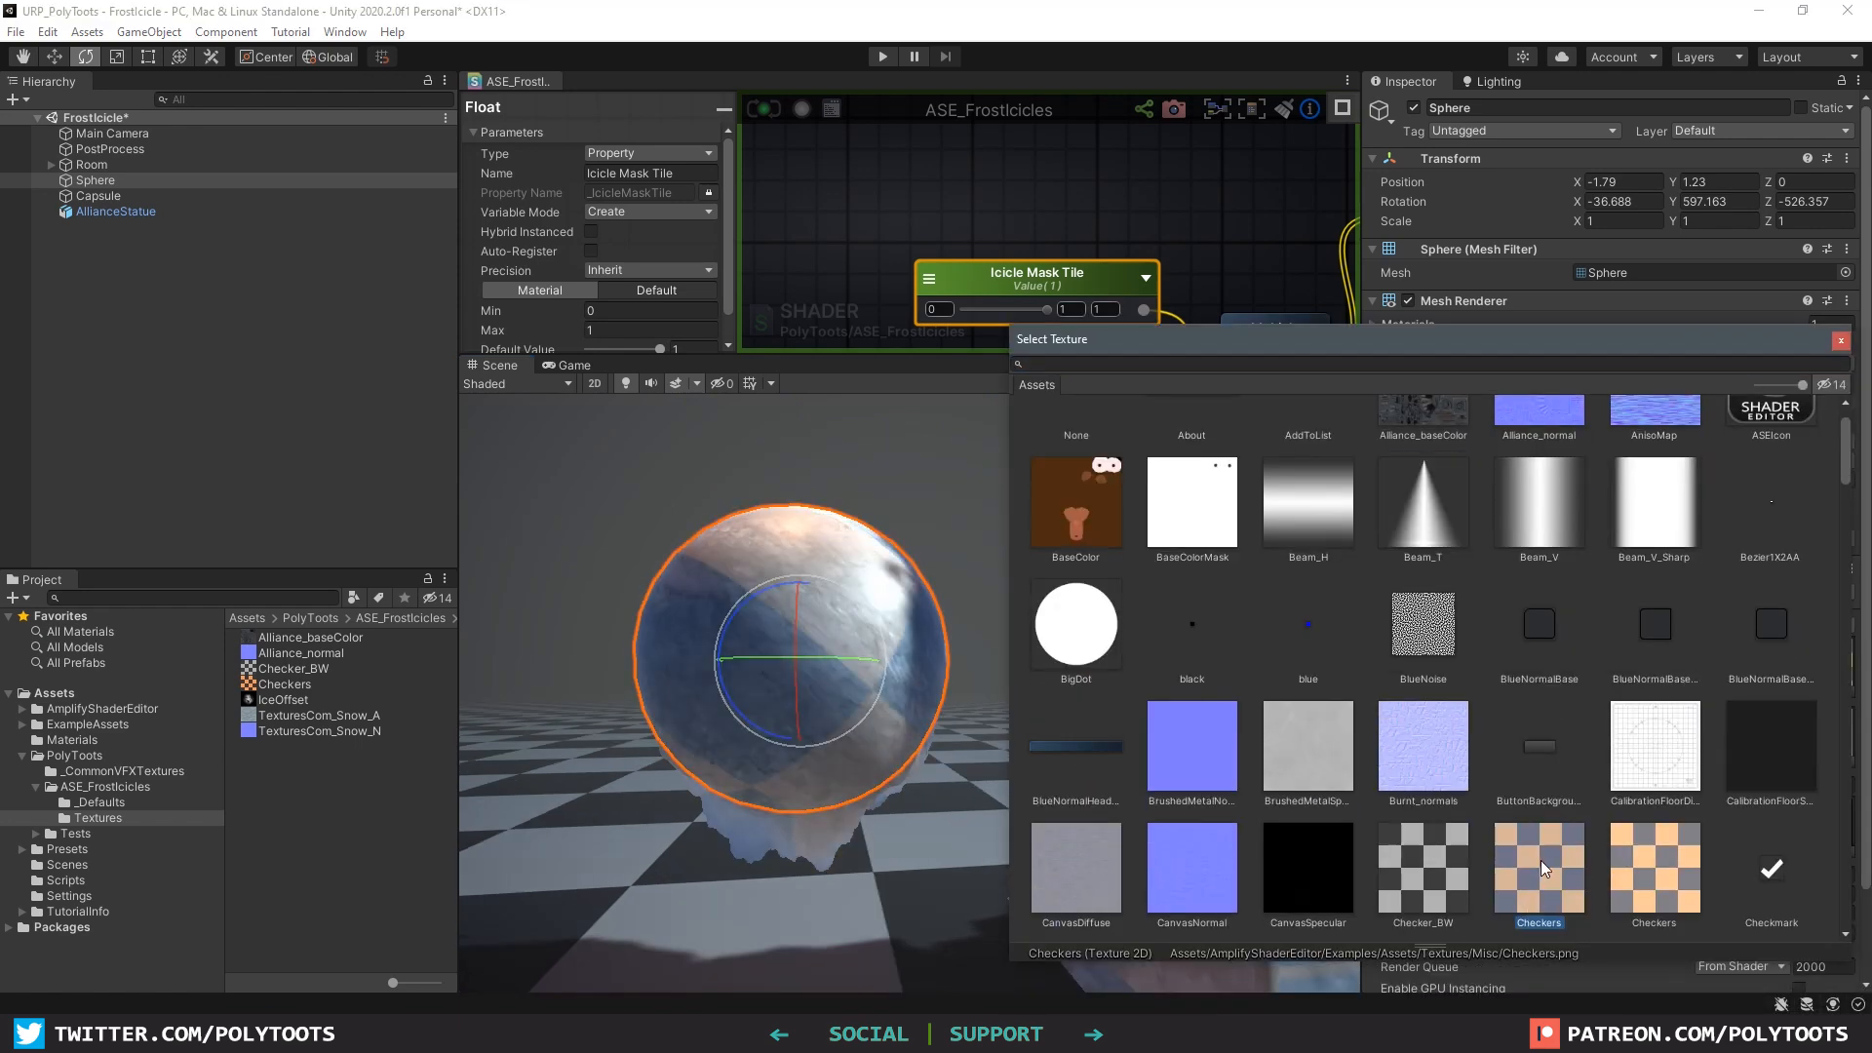
double_click(1540, 860)
Step: Lower the material's Ice Slider to about 0.555 and examine the icicles on the sphere's underside
alt+drag(864, 747, 1037, 752)
right_drag(1053, 636, 1035, 665)
drag(1730, 786, 1691, 792)
middle_drag(965, 767, 973, 718)
scroll(869, 727, up, 4)
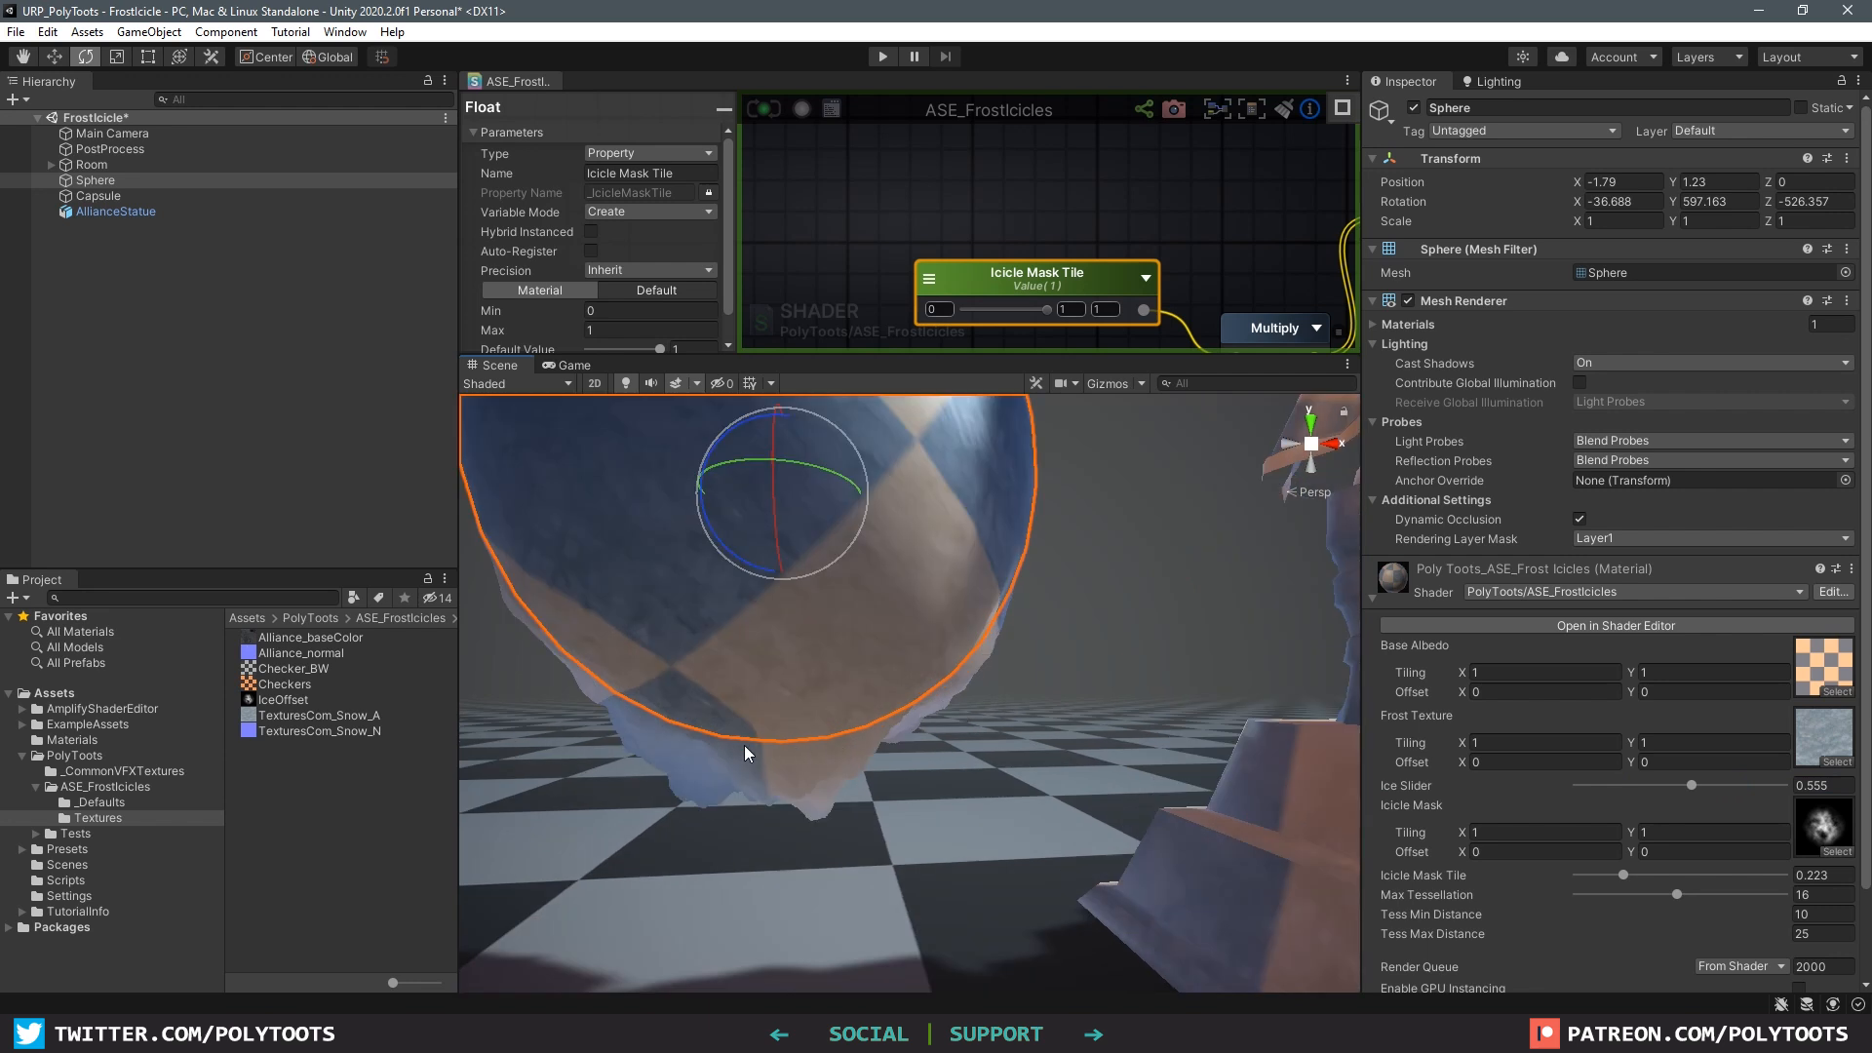
Step: Vary the material's Ice Slider, leaving it at about 0.565, while examining the icicles on the sphere's underside
middle_drag(751, 788, 788, 735)
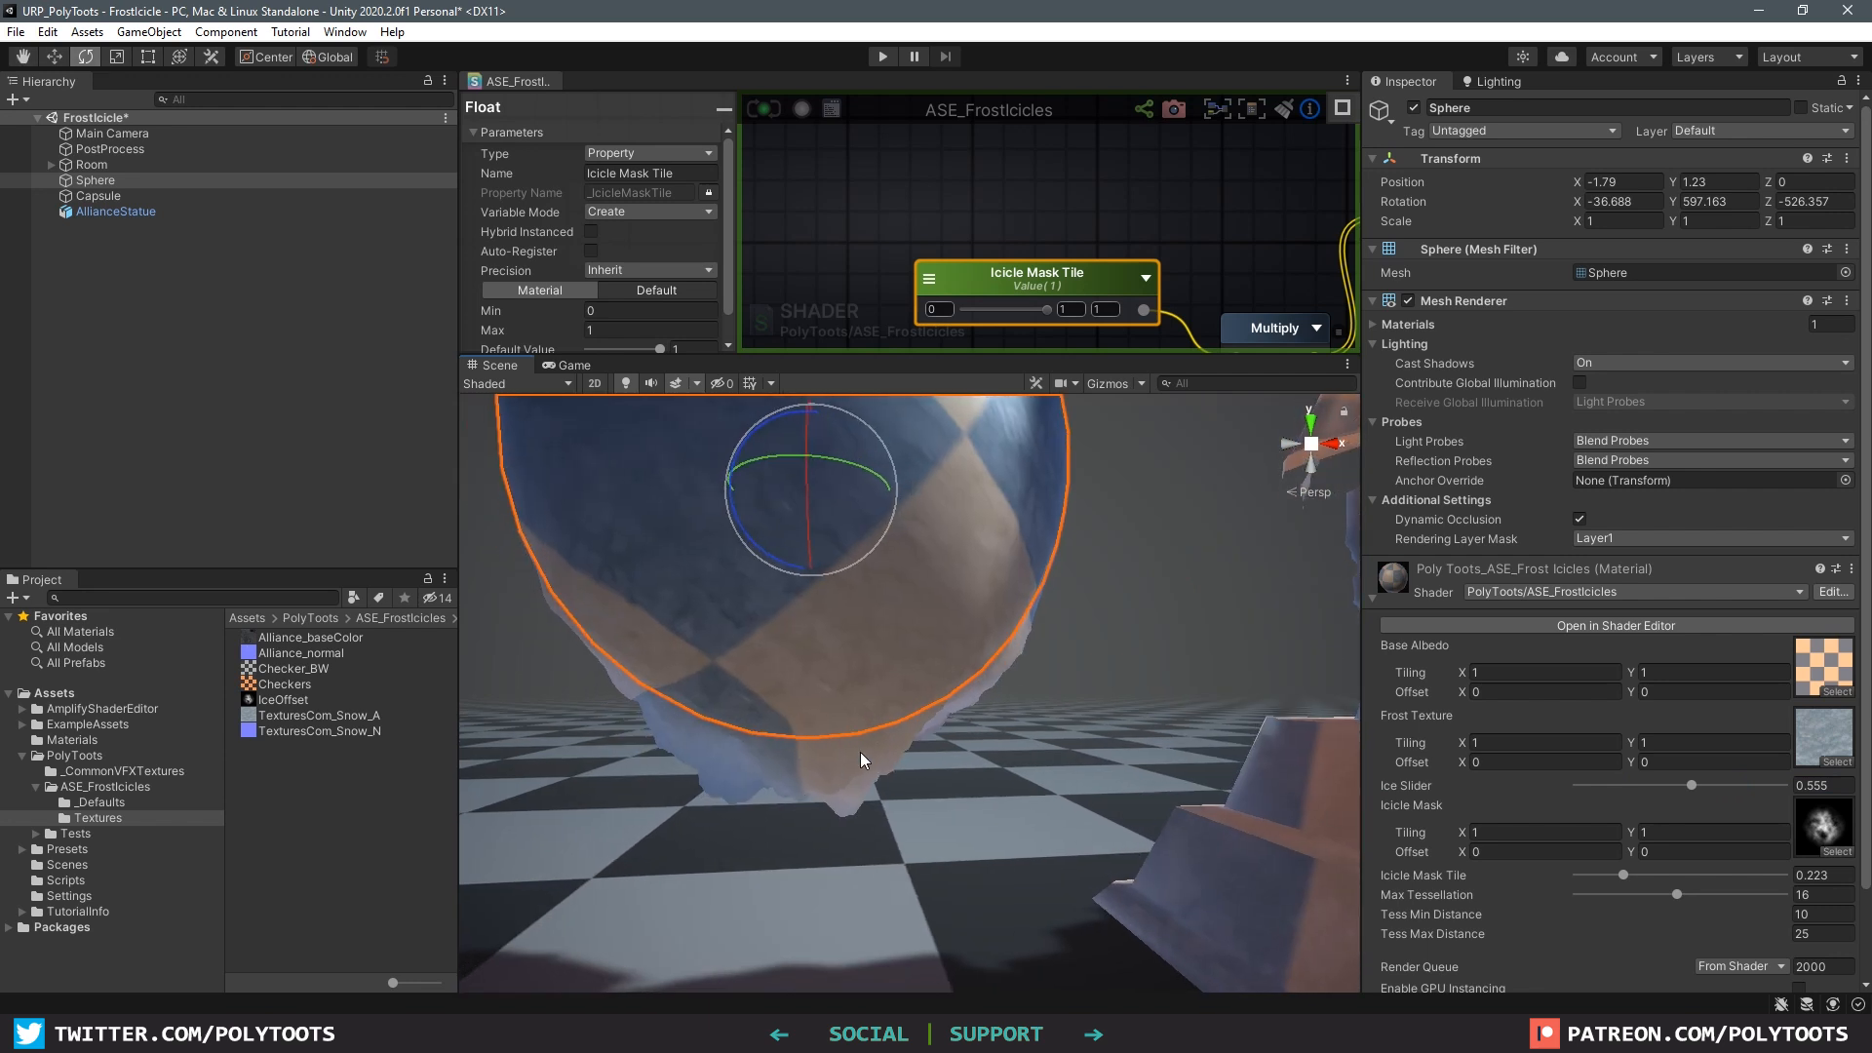
scroll(829, 765, down, 3)
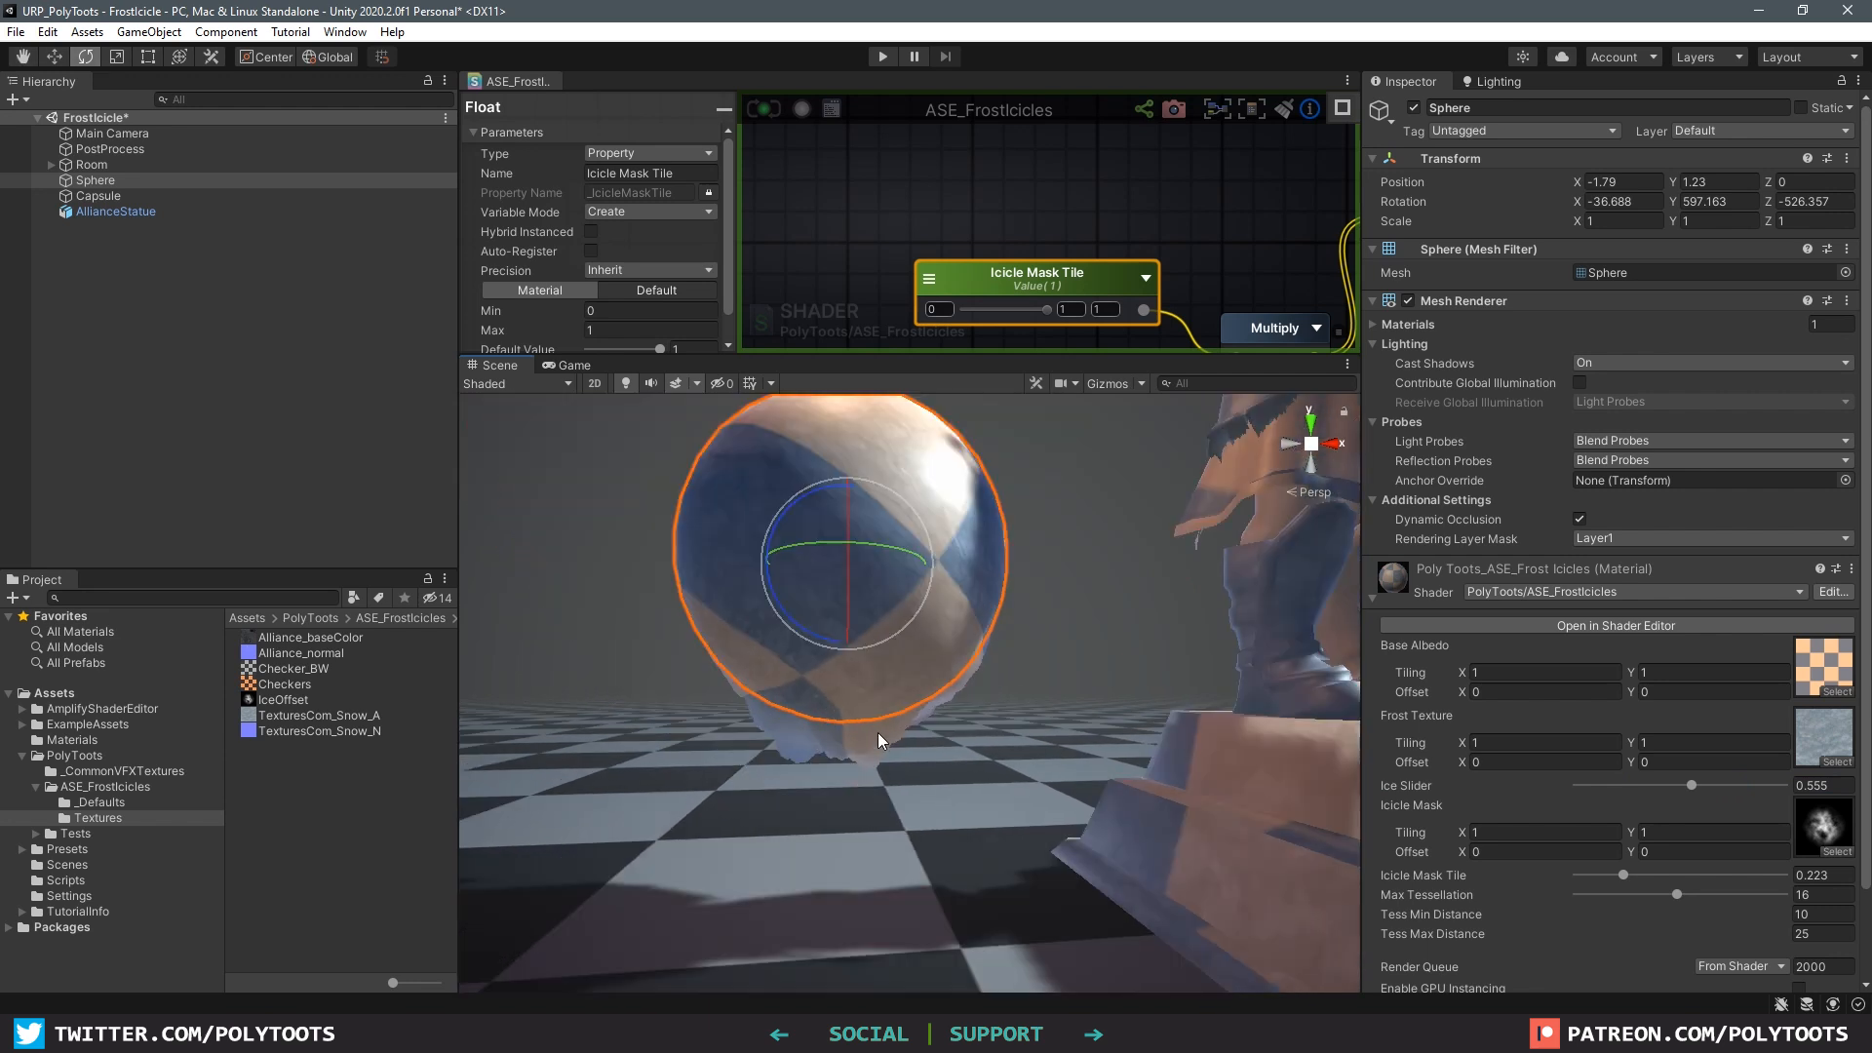
scroll(854, 747, up, 3)
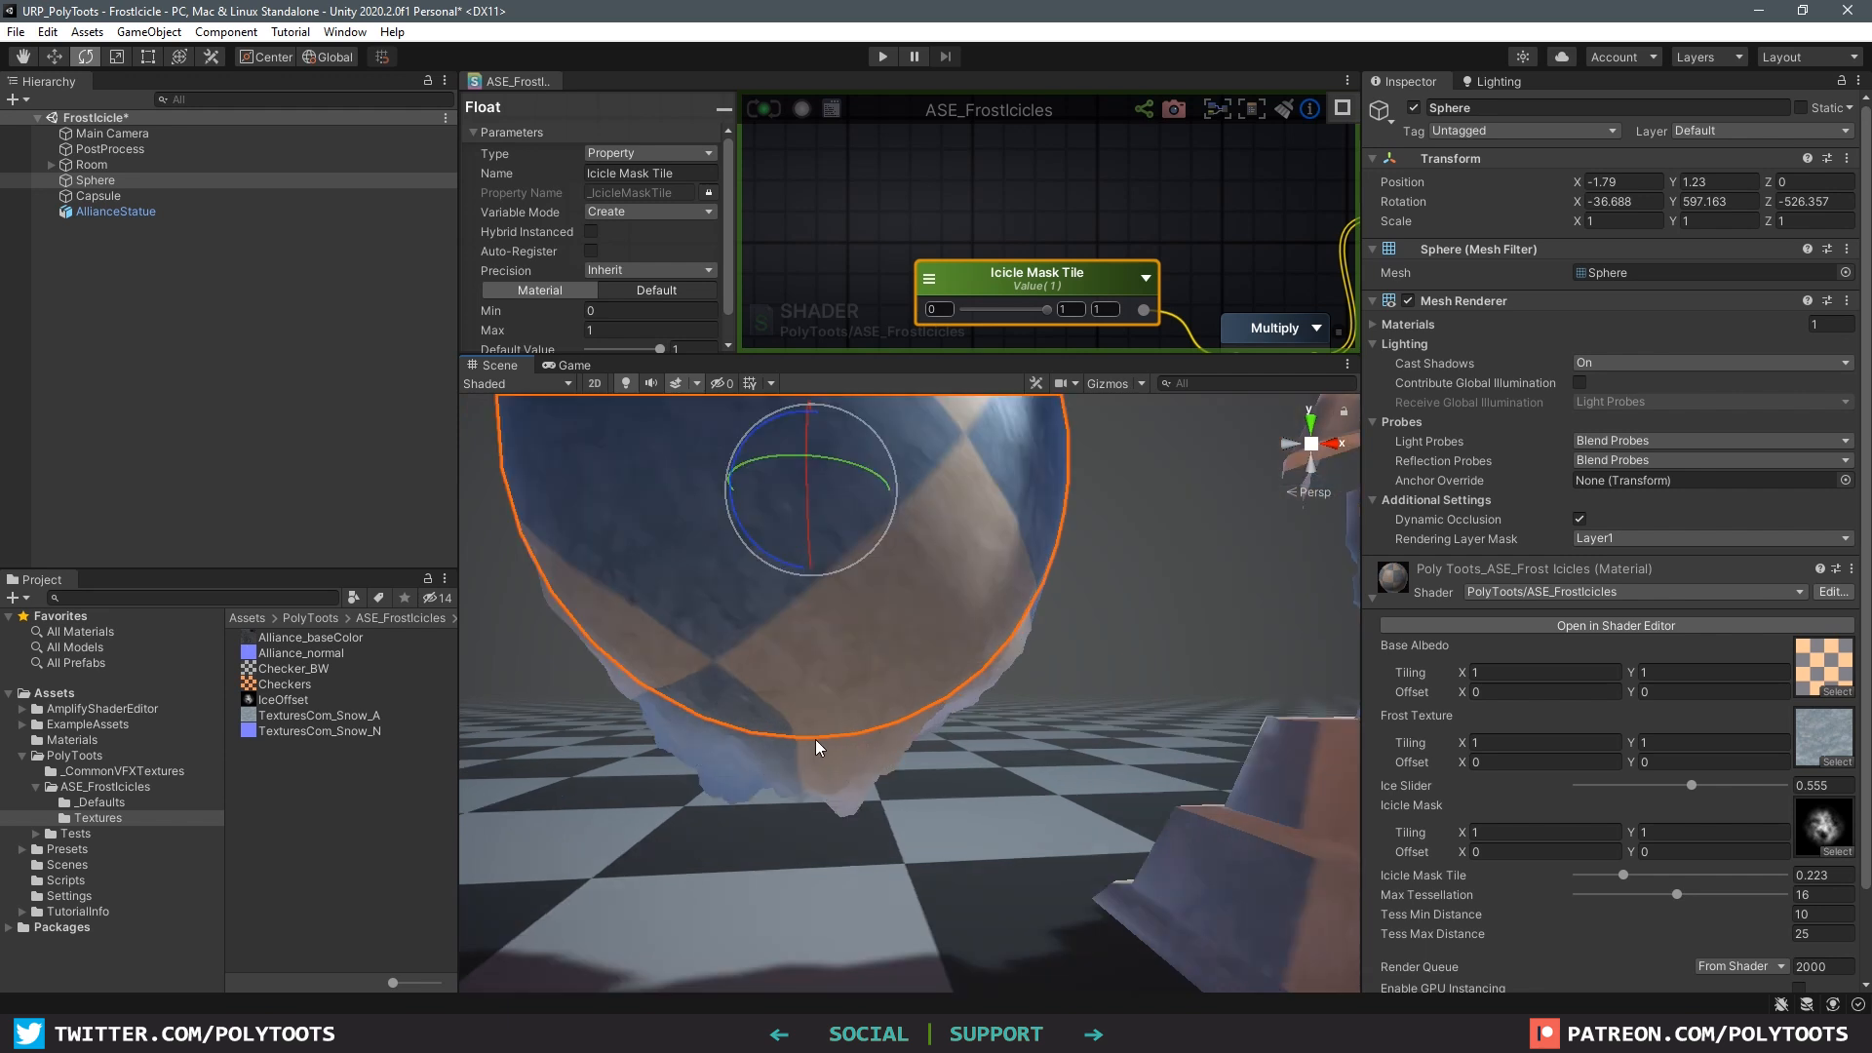
scroll(970, 663, down, 3)
mouse_move(1670, 790)
mouse_down()
mouse_move(1653, 788)
mouse_move(1707, 794)
mouse_up()
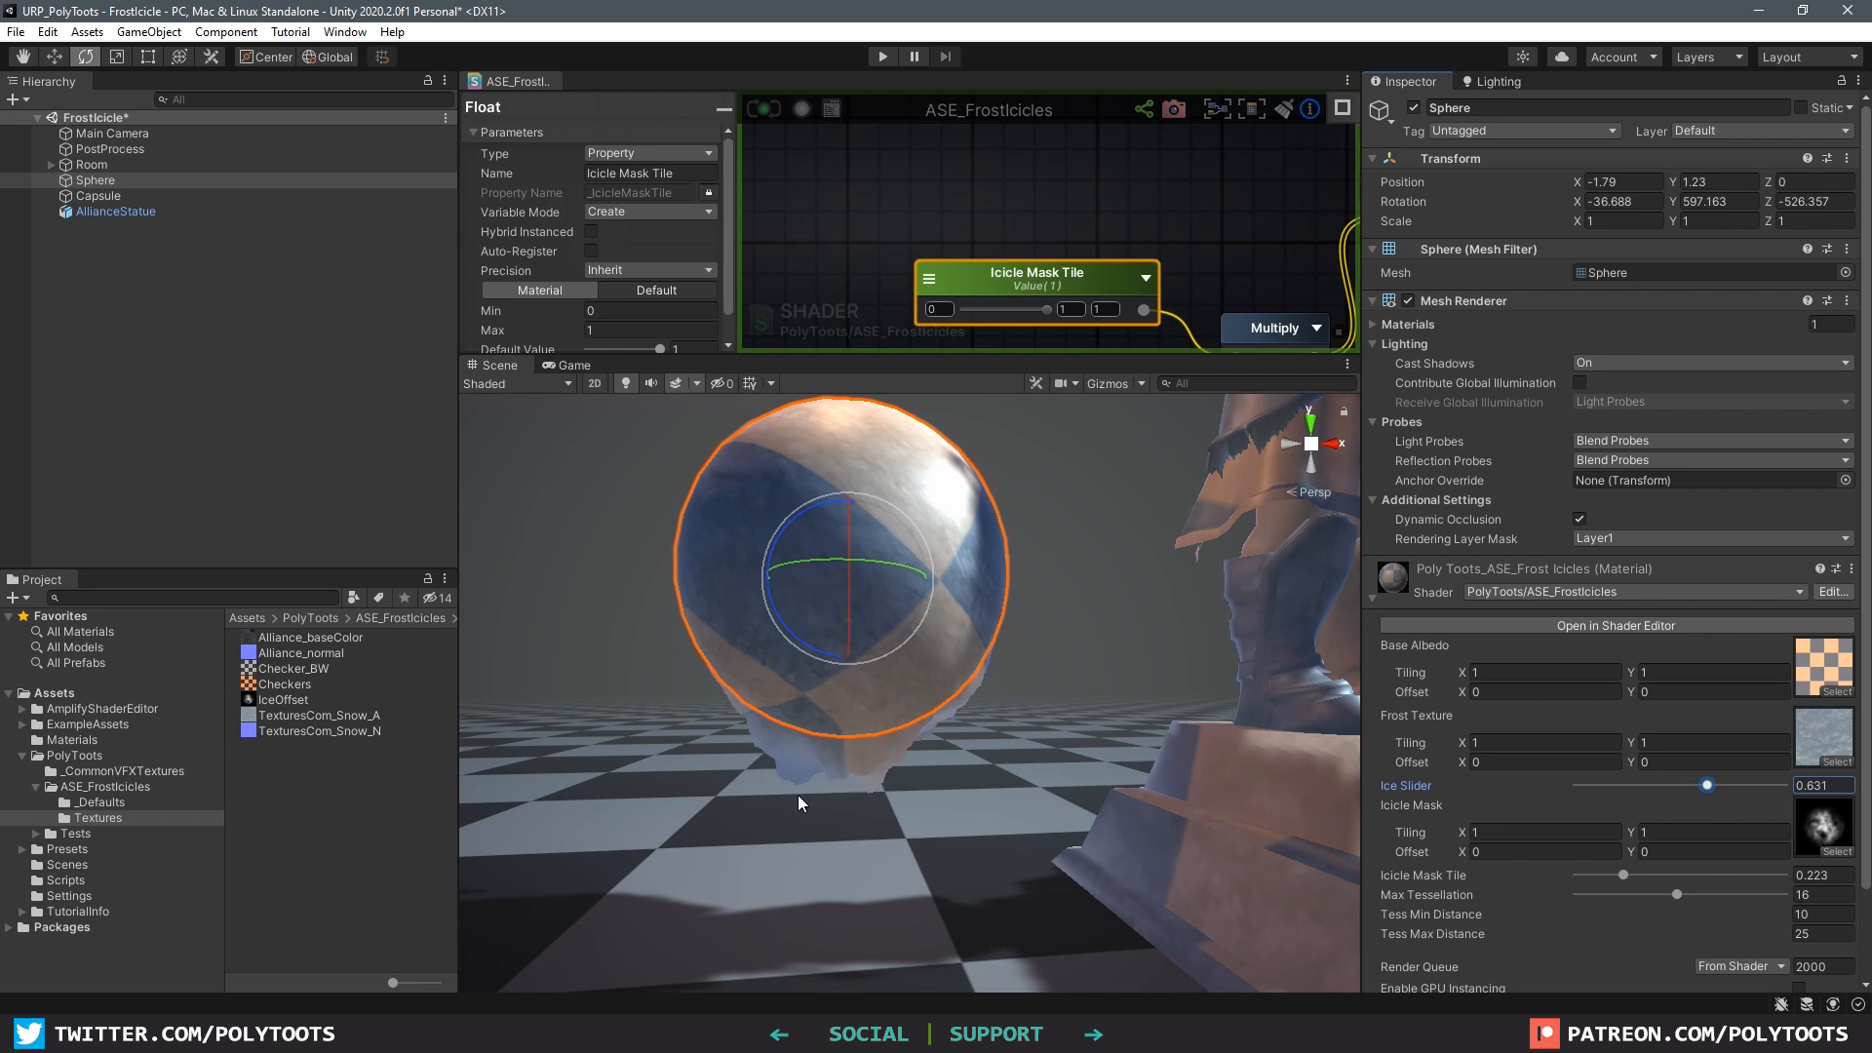
mouse_move(1707, 786)
mouse_down()
mouse_move(1763, 792)
mouse_move(1679, 799)
mouse_move(1804, 804)
mouse_move(1581, 791)
mouse_move(1797, 790)
mouse_move(1677, 787)
mouse_move(1793, 790)
mouse_move(1697, 792)
mouse_up()
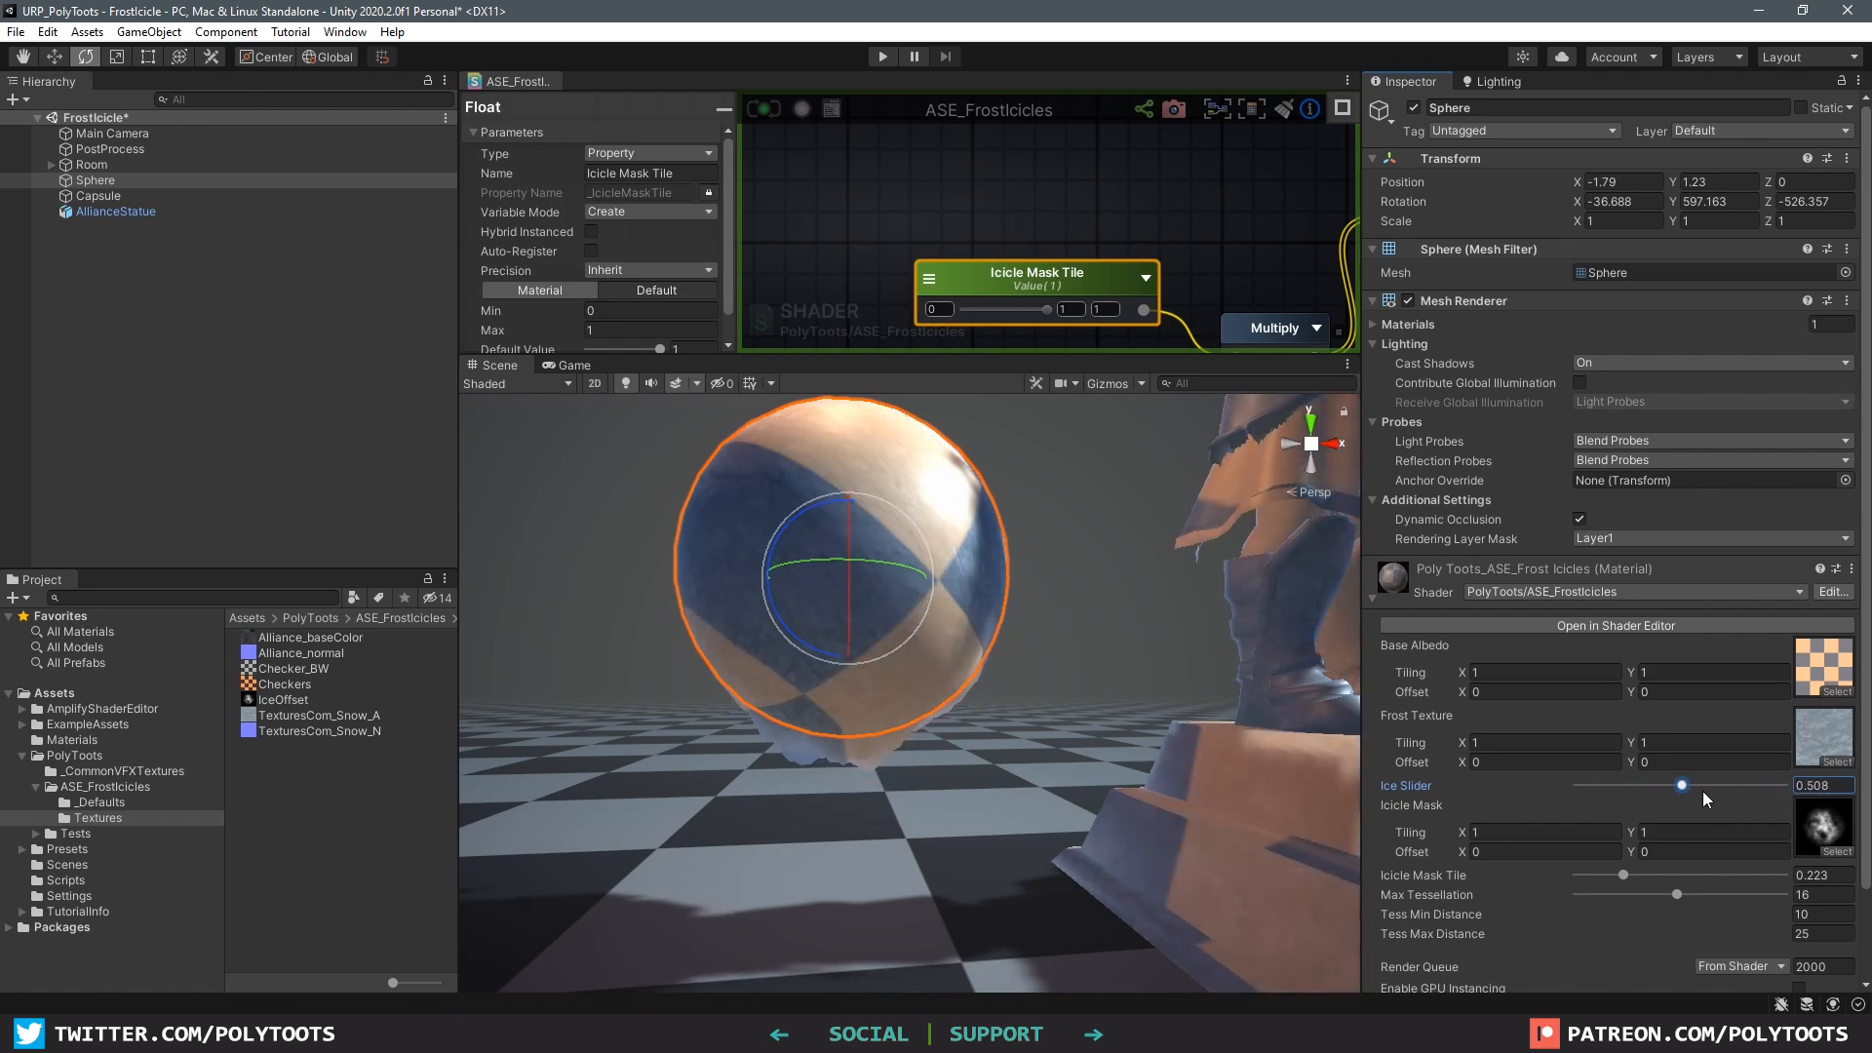
Step: Maximise the shader editor as a floating window and group the icicle mask nodes in a comment frame titled Offset Mask
drag(527, 81, 1014, 702)
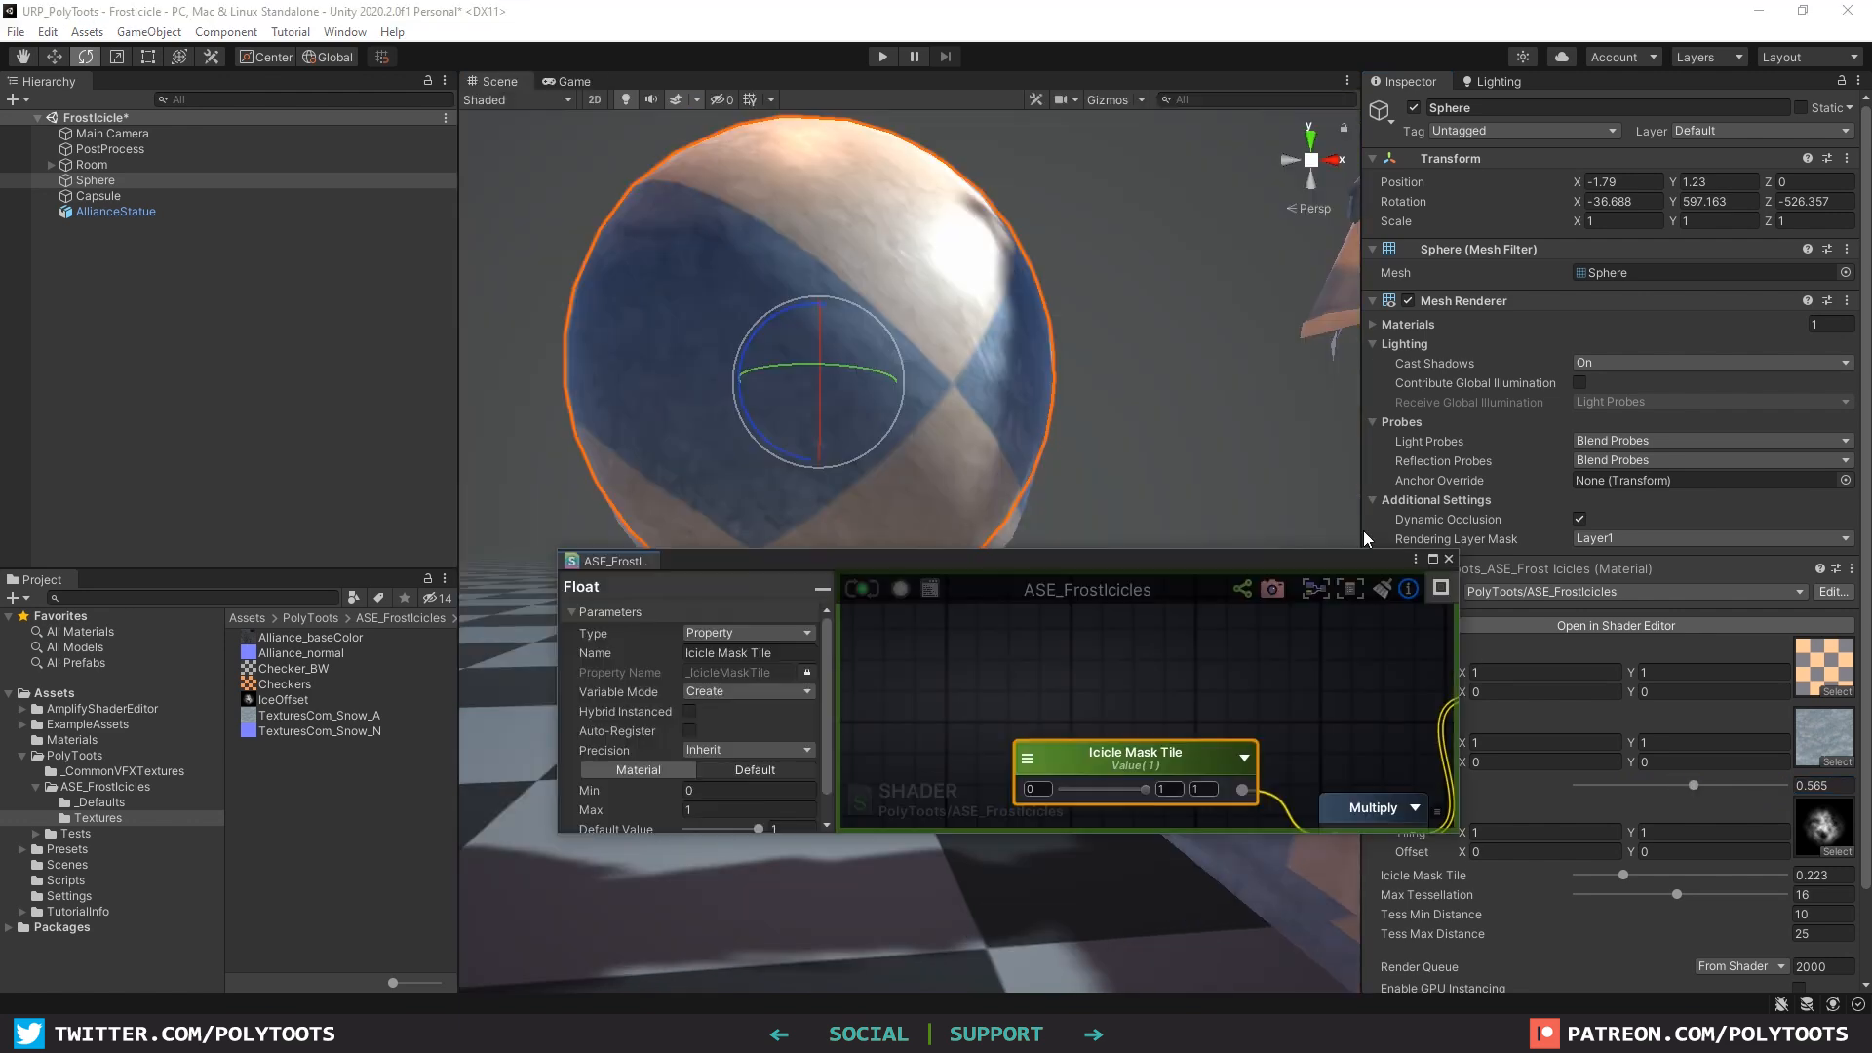
click(1433, 560)
middle_drag(1043, 332, 1016, 378)
scroll(1016, 379, down, 4)
drag(1418, 237, 711, 424)
middle_drag(914, 379, 888, 400)
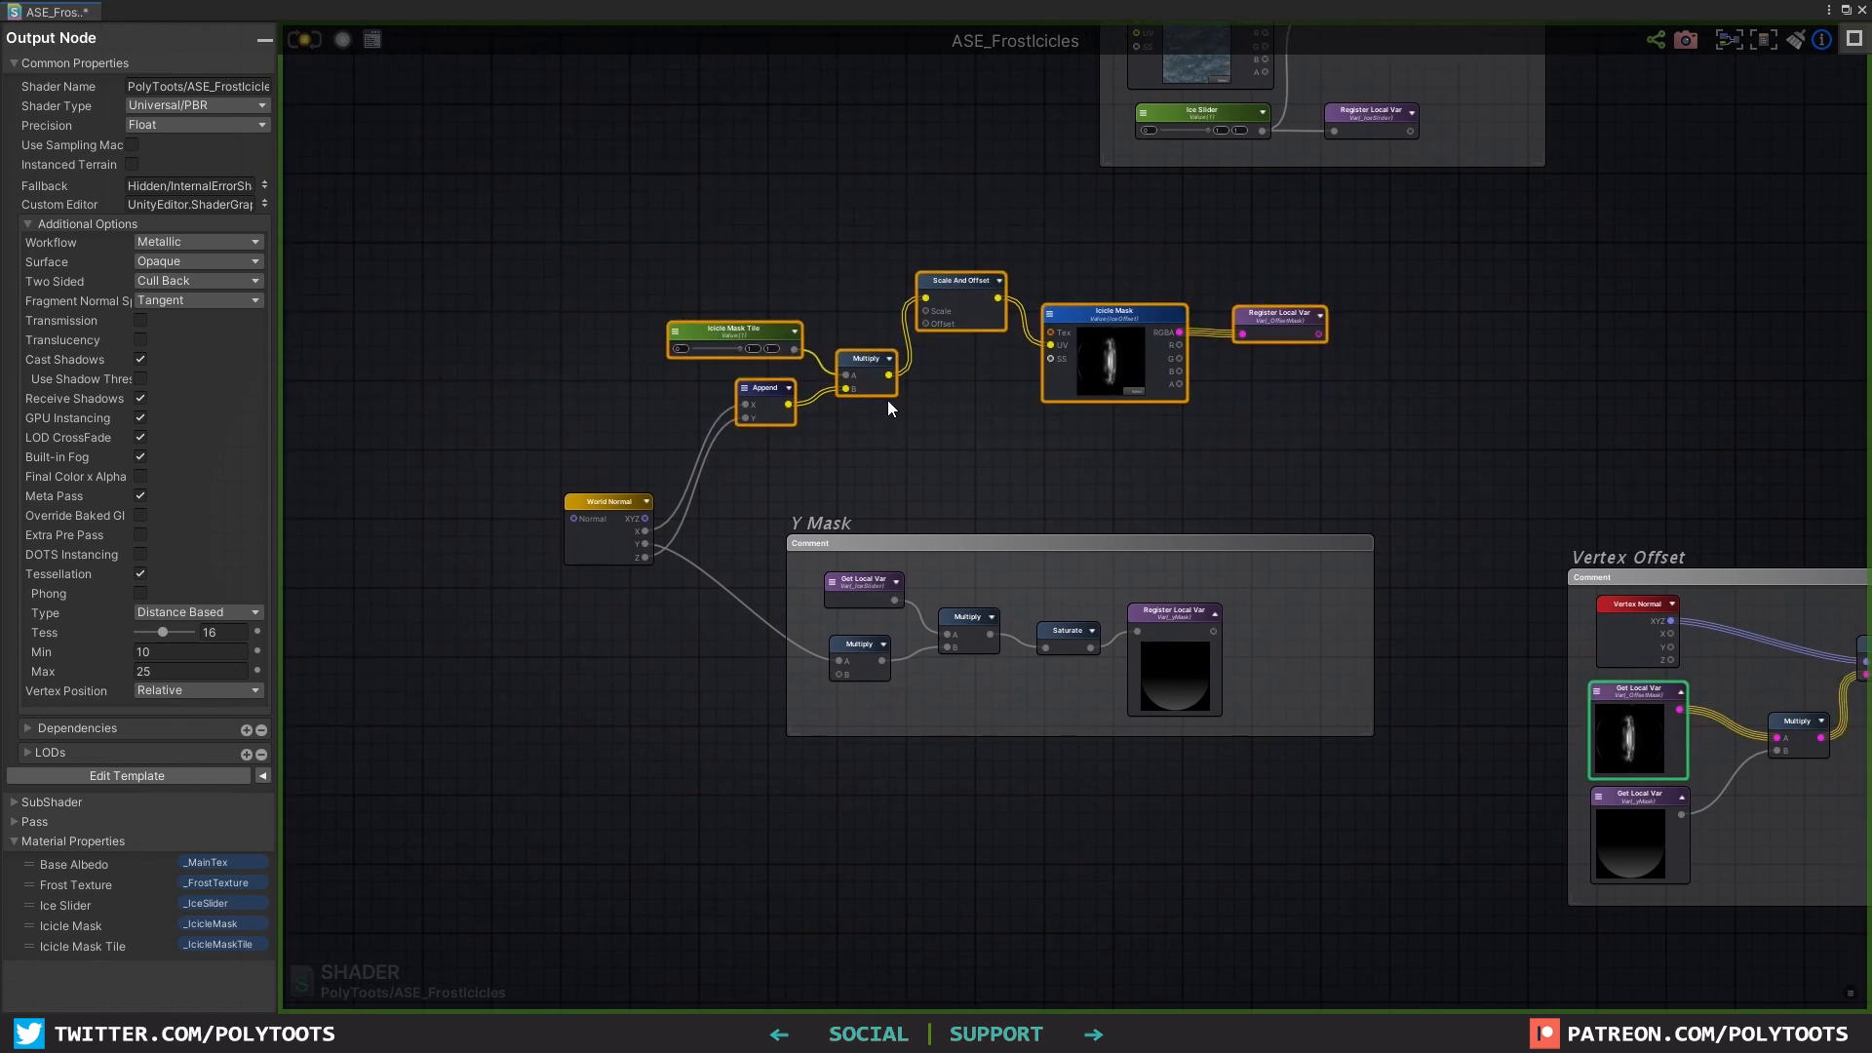
key(c)
click(194, 84)
text(Offset Mask)
click(433, 336)
Step: Tidy the graph by shifting the World Normal node and the Offset Mask and Y Mask frames
drag(620, 507, 504, 512)
drag(921, 402, 860, 390)
drag(1020, 598, 847, 601)
click(1521, 329)
scroll(1242, 272, down, 1)
Step: Widen the Albedo comment frame and move its Lerp and Register Local Var nodes further from the texture samples
middle_drag(1614, 232, 1540, 672)
scroll(1540, 673, up, 4)
drag(1187, 182, 1147, 86)
drag(1357, 511, 1857, 576)
middle_drag(1388, 454, 1264, 514)
drag(1134, 573, 770, 499)
scroll(1026, 482, up, 1)
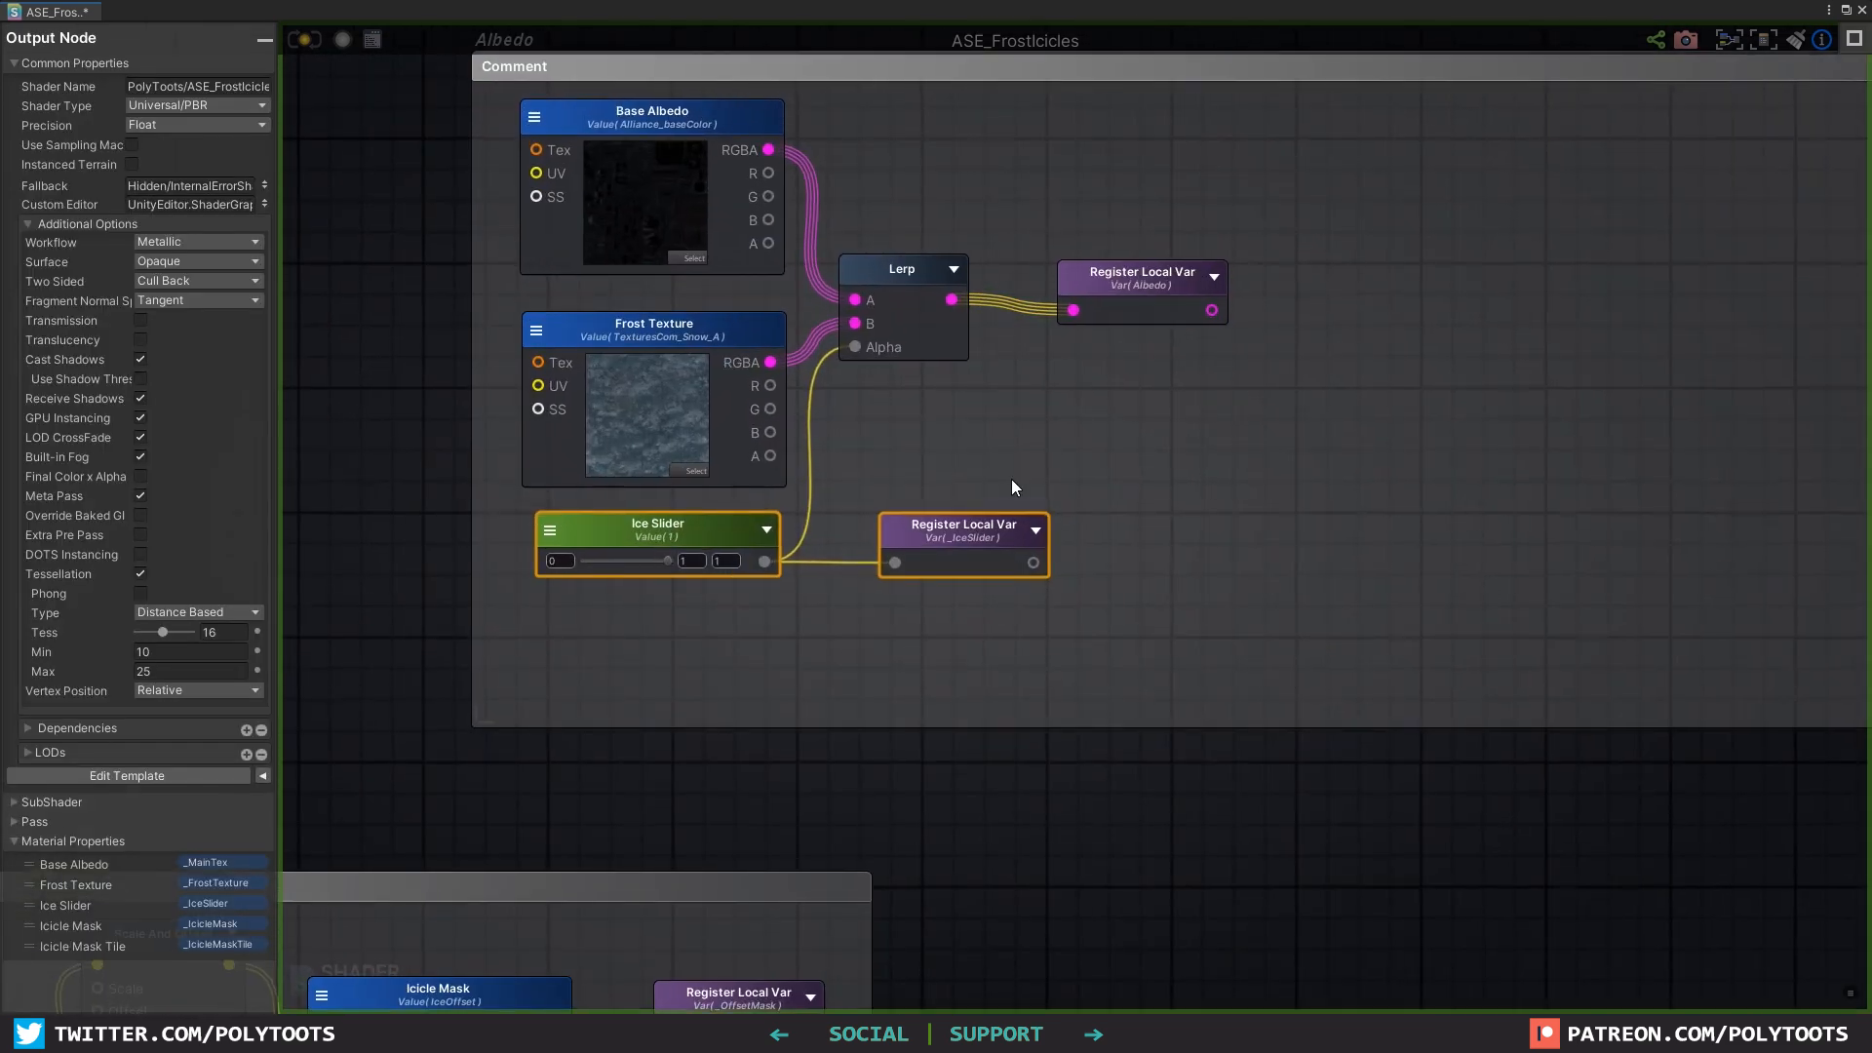
scroll(1026, 482, down, 1)
click(903, 548)
drag(1160, 302, 1477, 286)
drag(978, 295, 1291, 287)
middle_drag(1170, 423, 1249, 403)
Step: Add a Get Local Var node referencing _IceSlider and connect it to the Lerp's Alpha input
click(1233, 407)
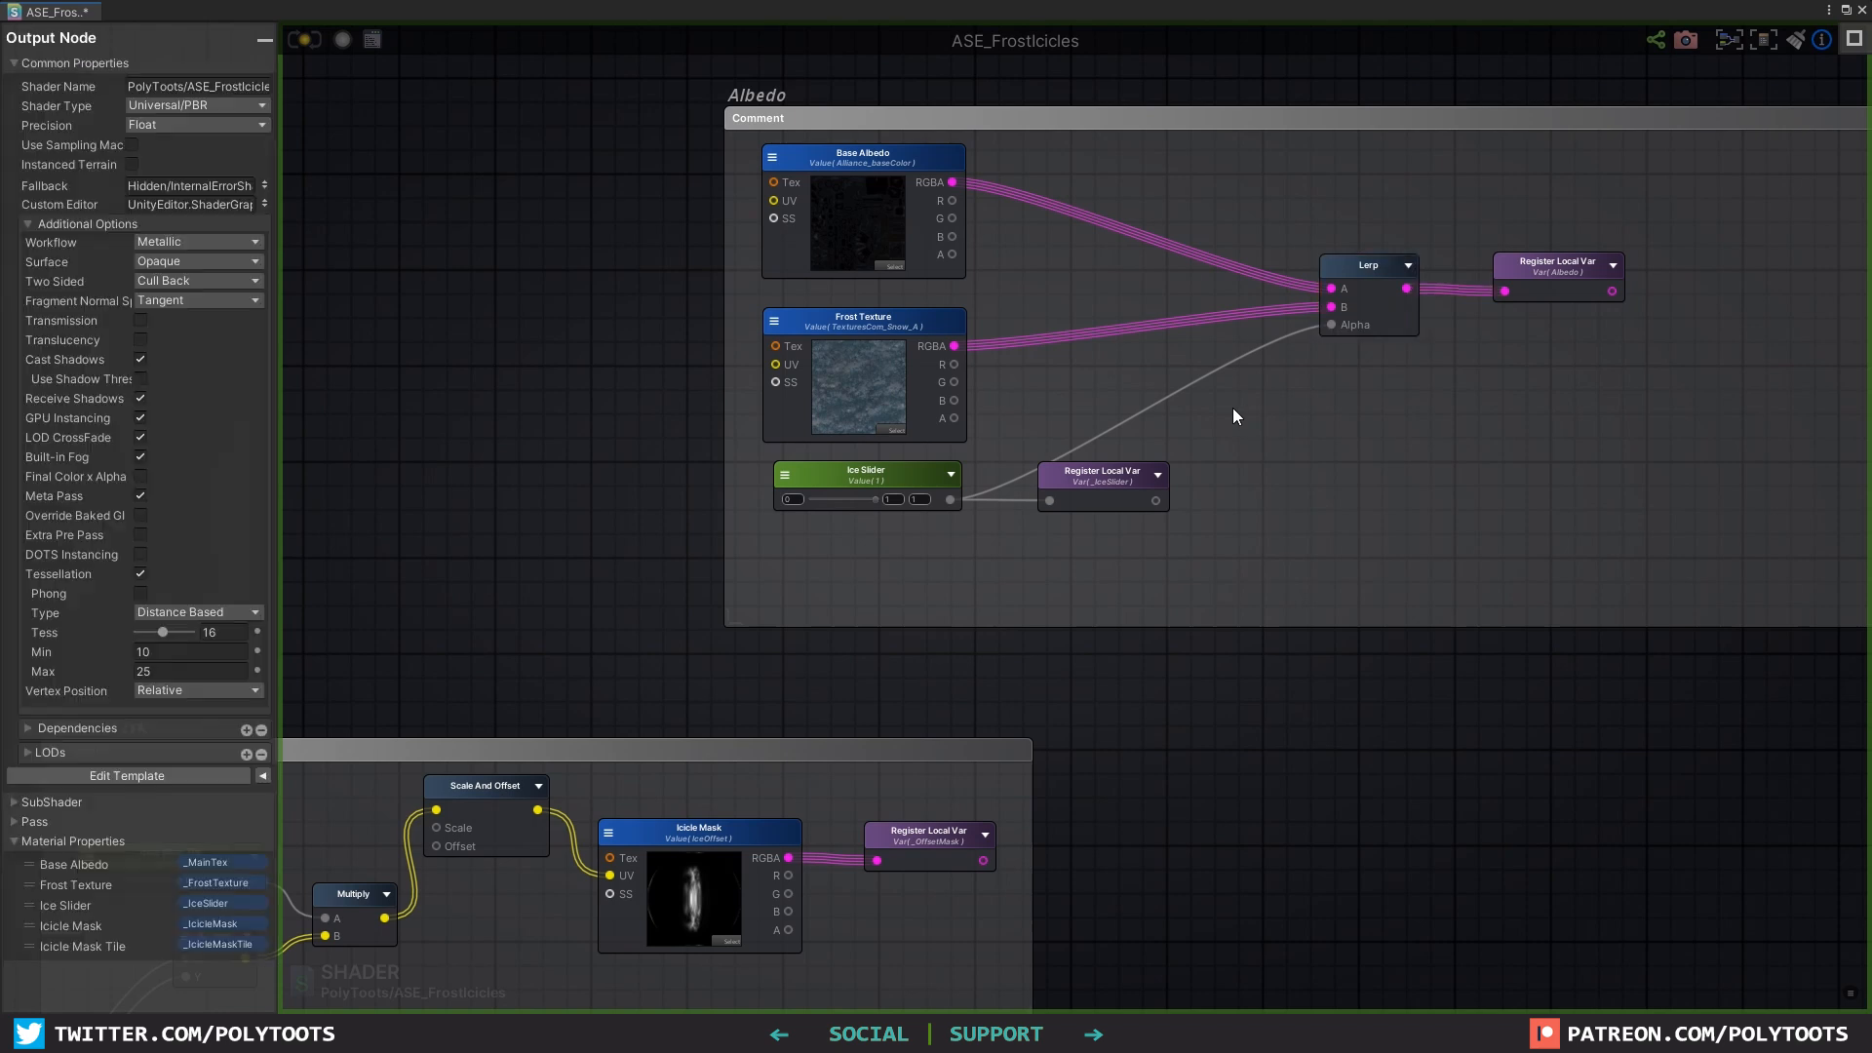
click(1259, 381)
click(1311, 407)
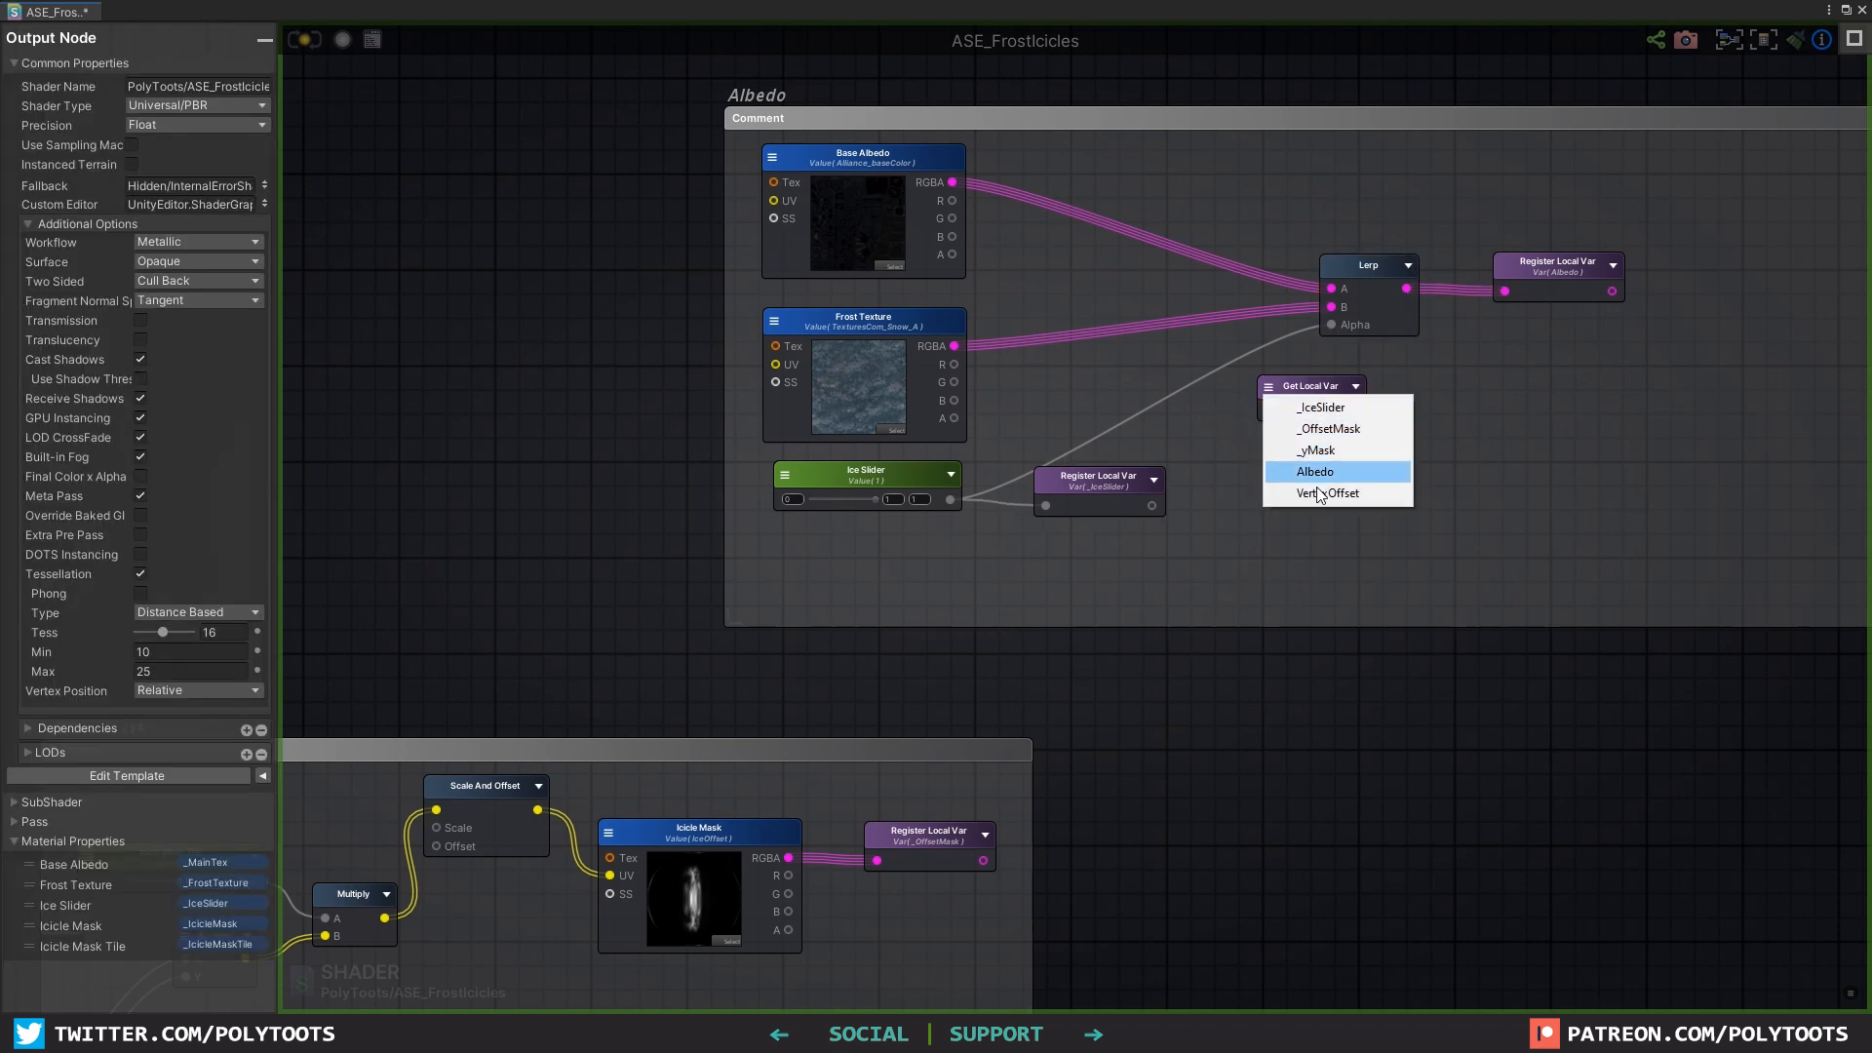
click(1322, 408)
drag(1354, 414, 1241, 376)
Step: Move the Ice Slider and its Register Local Var node out of the Albedo frame into empty graph space
drag(1259, 537, 905, 488)
middle_drag(949, 492, 1114, 498)
scroll(1119, 504, down, 2)
drag(1129, 488, 522, 472)
Step: Group the Ice Slider nodes in a comment frame titled Master Slider and place it just above the Offset Mask frame
click(753, 407)
drag(753, 418, 453, 547)
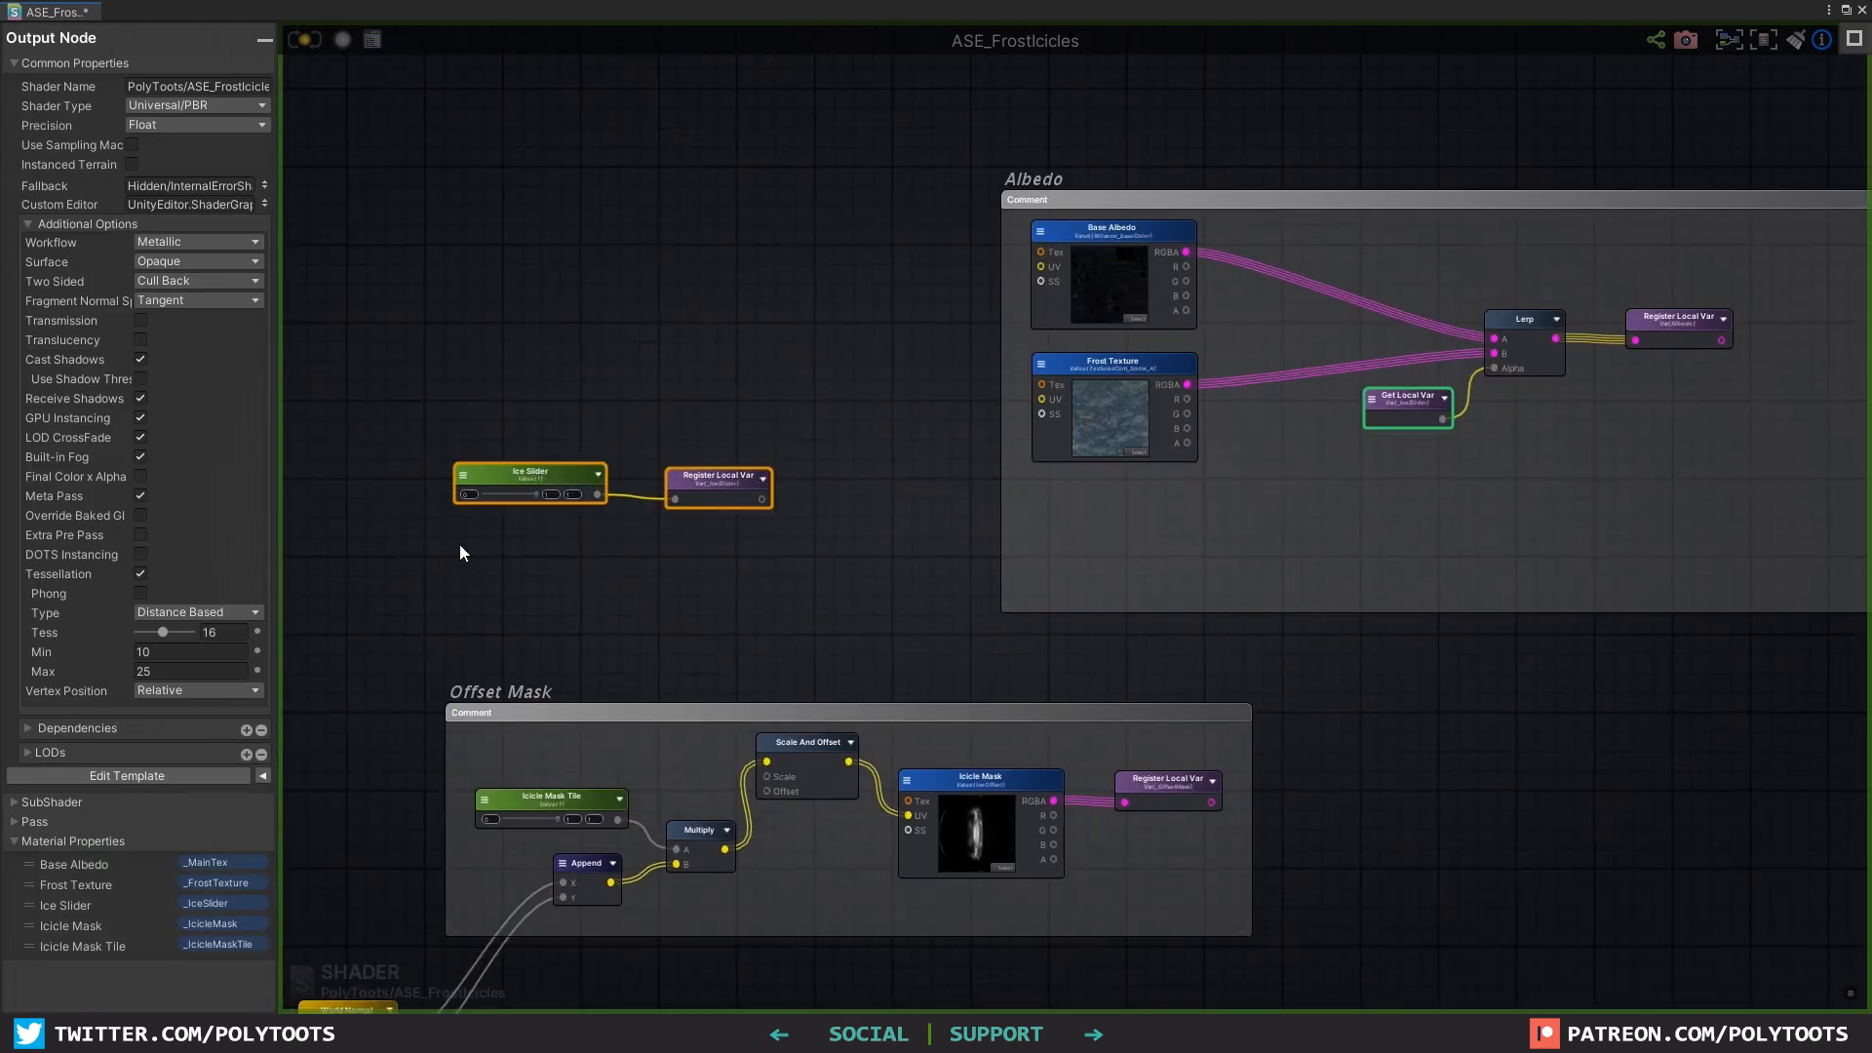
key(c)
click(237, 86)
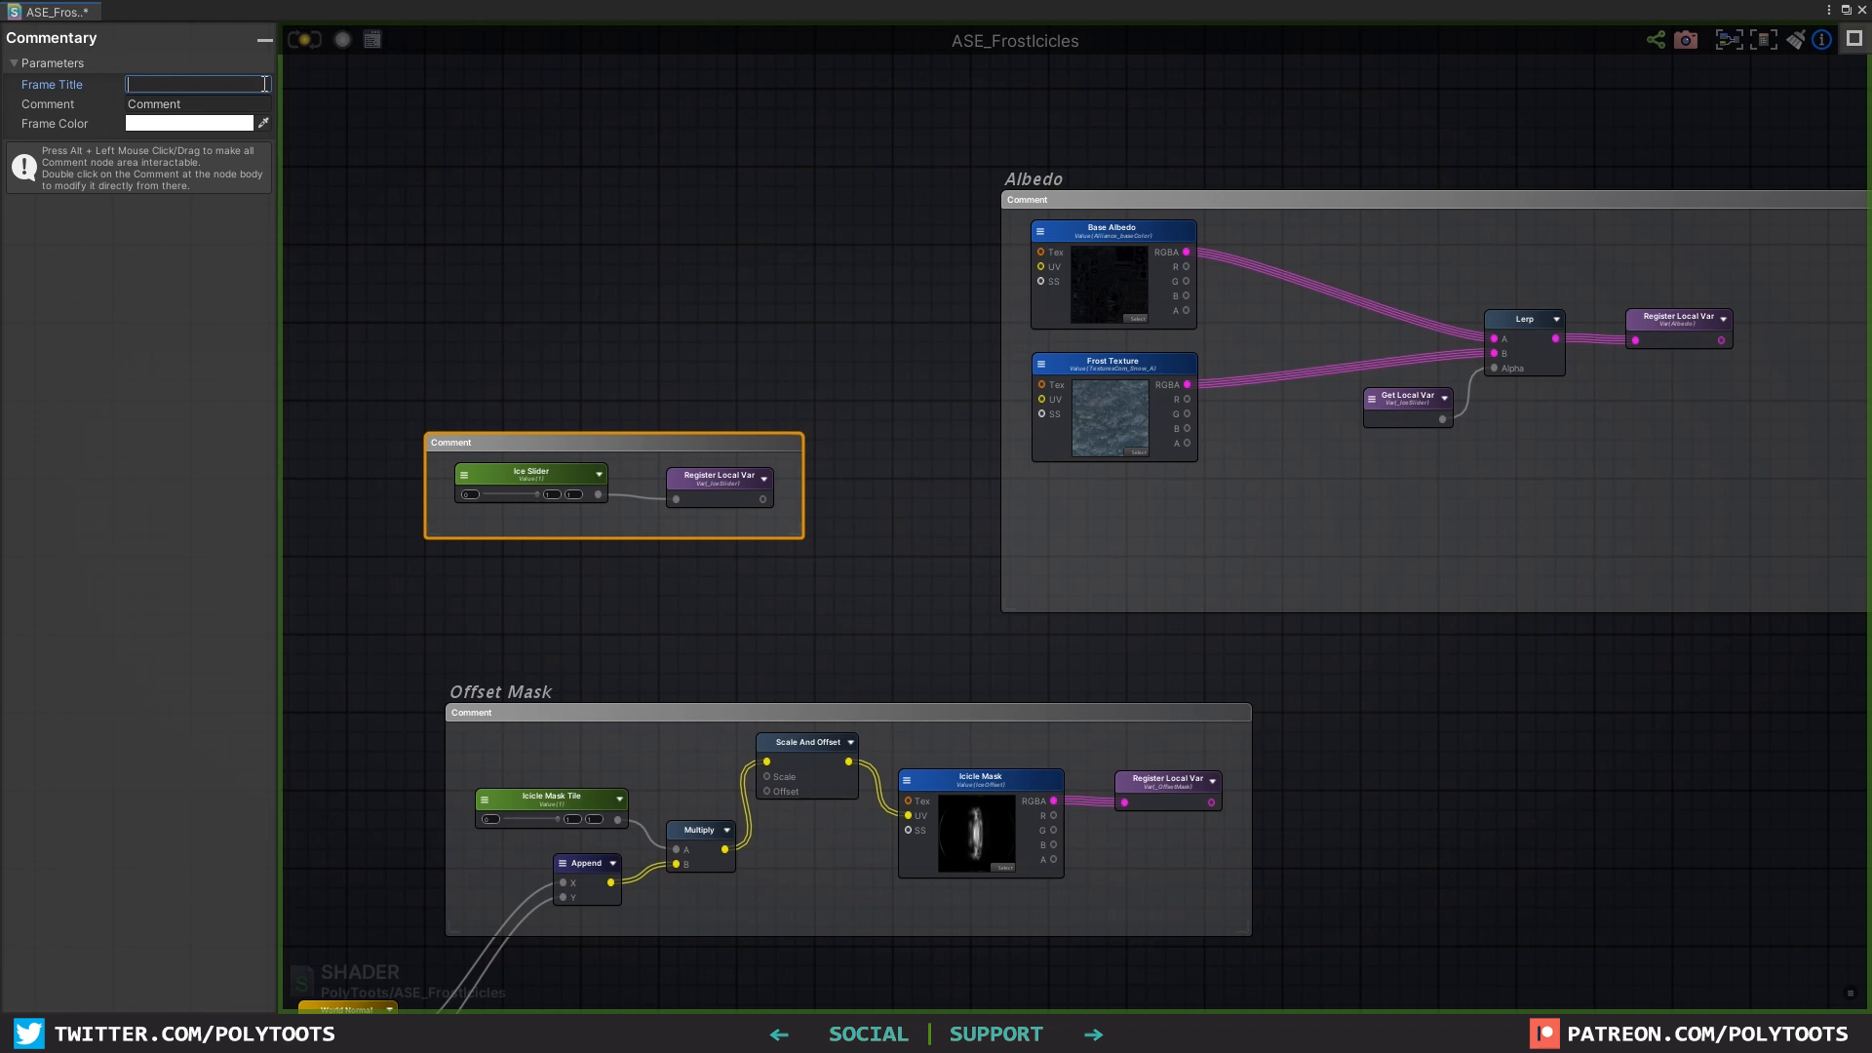
text(Master Slider)
click(639, 423)
double_click(654, 444)
alt+drag(657, 530, 660, 602)
click(1341, 460)
Step: Feed the Albedo Get Local Var into a new Multiply node and disconnect the Lerp's Alpha input
middle_drag(1363, 448, 1176, 445)
scroll(1175, 449, up, 2)
click(1236, 378)
drag(1236, 378, 1180, 436)
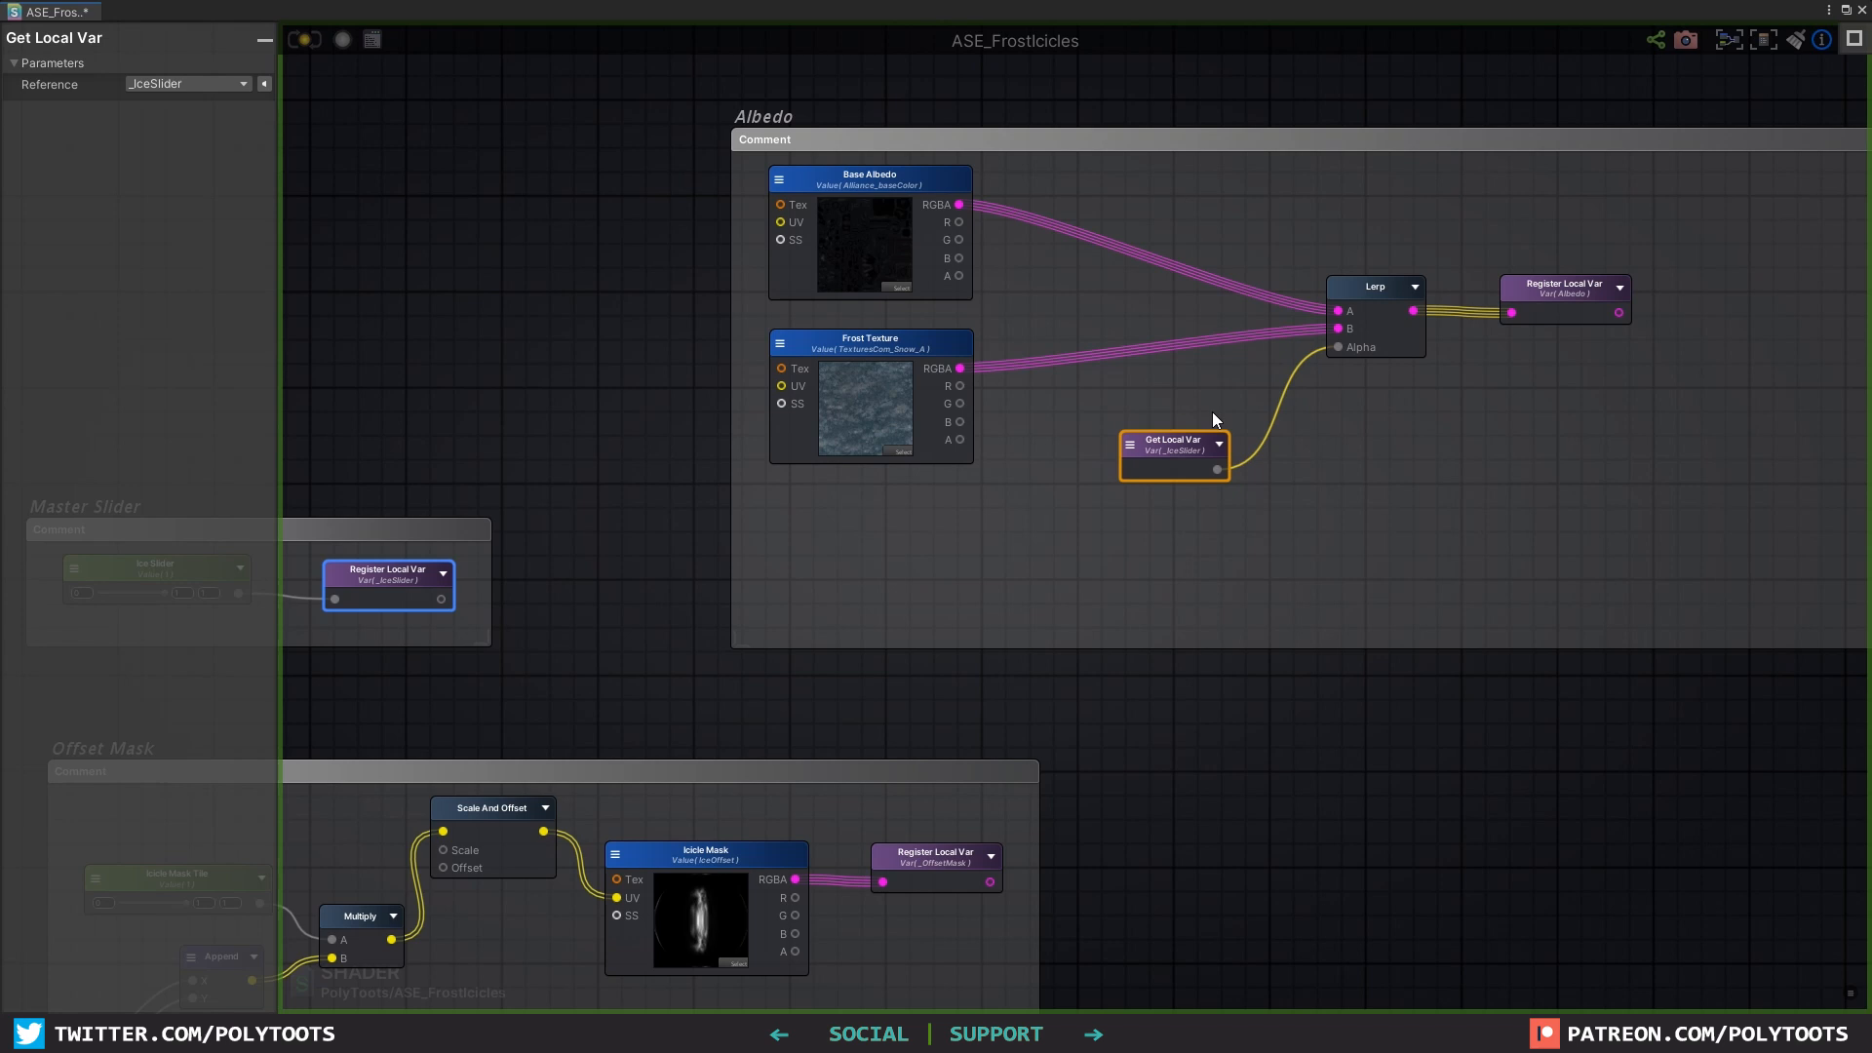
drag(1168, 458, 1204, 513)
click(1190, 501)
drag(1337, 347, 1298, 401)
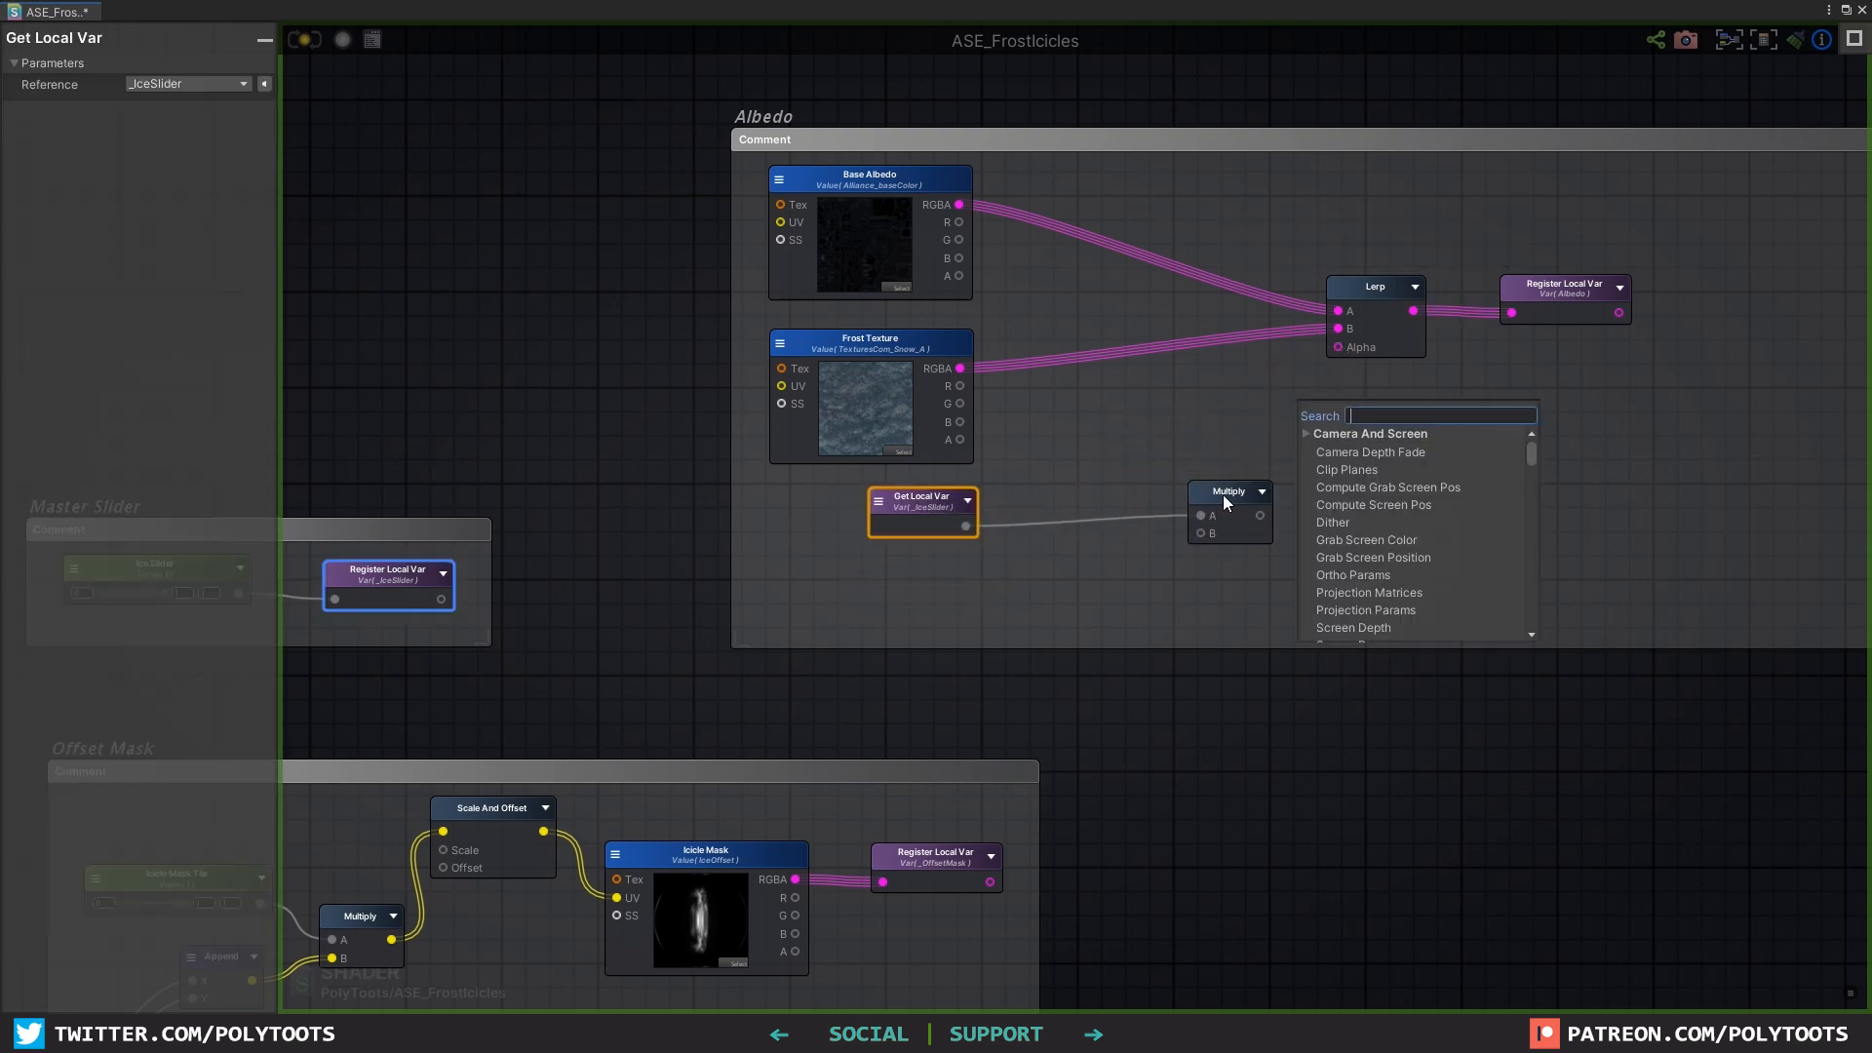
drag(1225, 502, 1104, 469)
drag(925, 512, 919, 514)
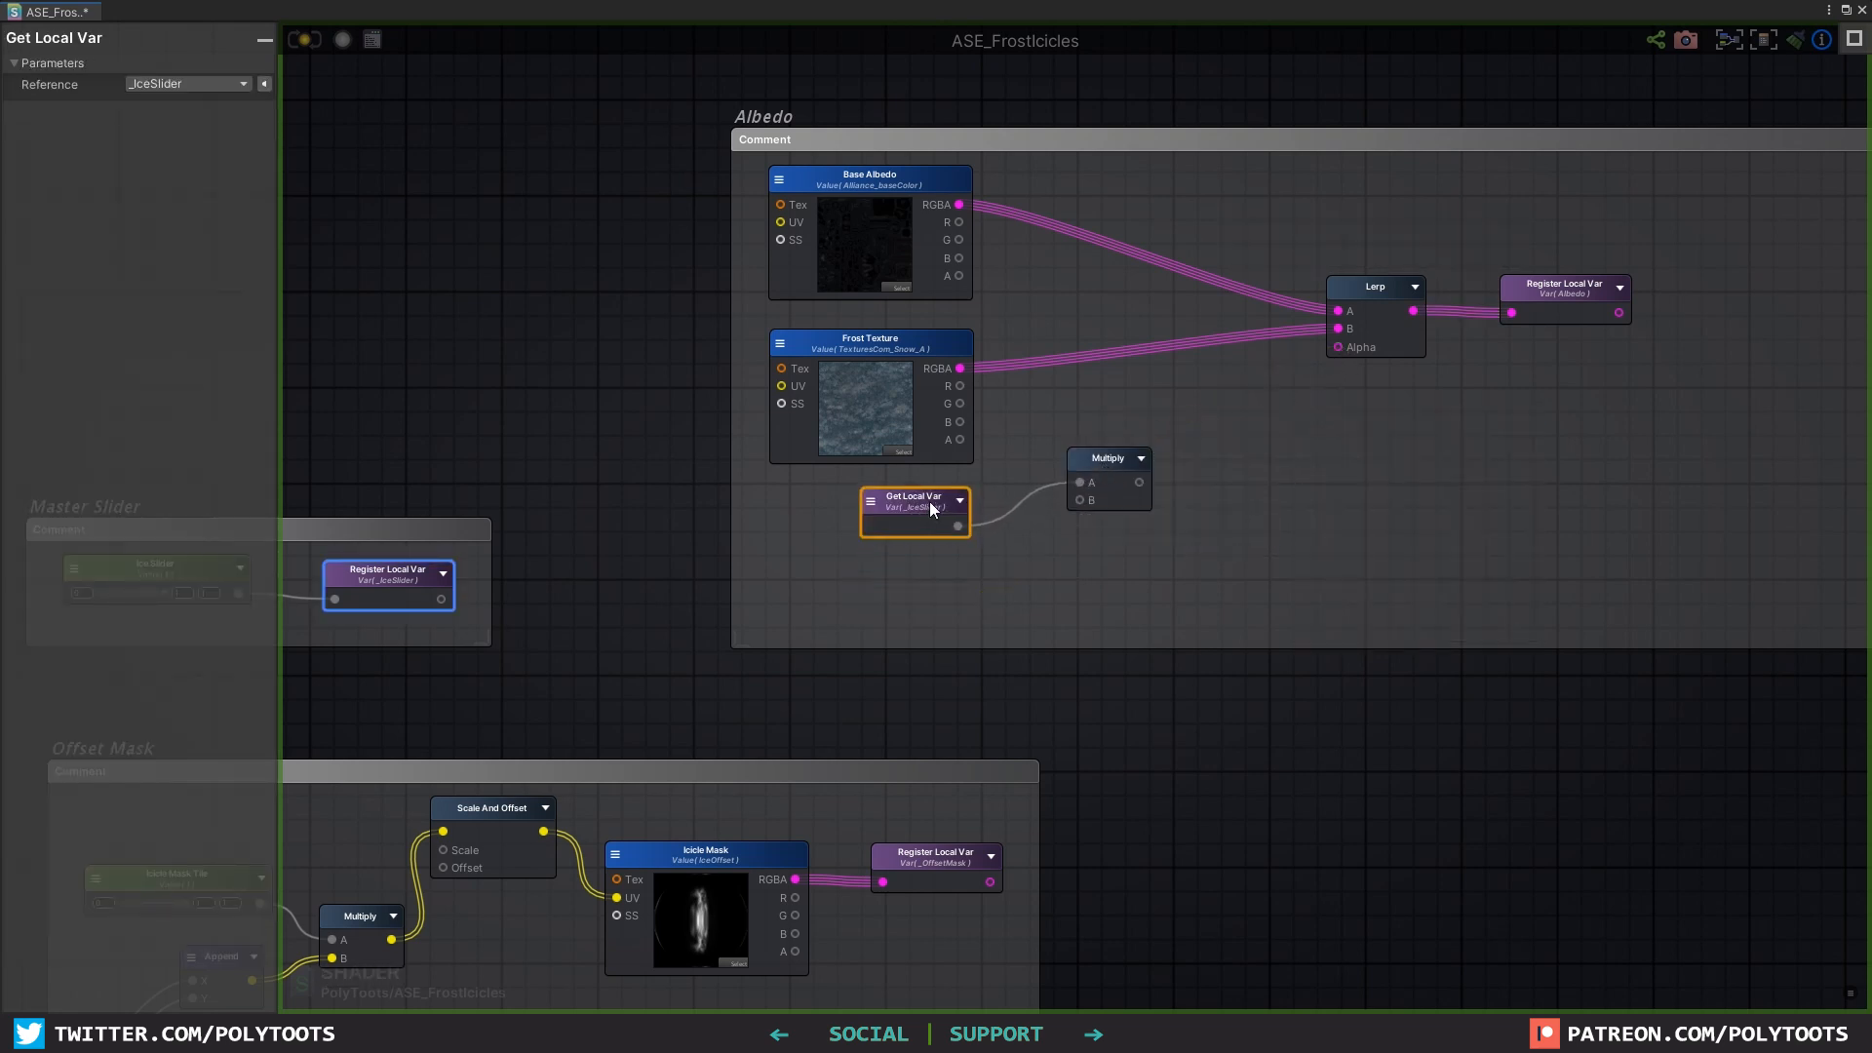
Step: Switch the Albedo Get Local Var reference to _yMask and check its source node in the Y Mask frame
click(874, 502)
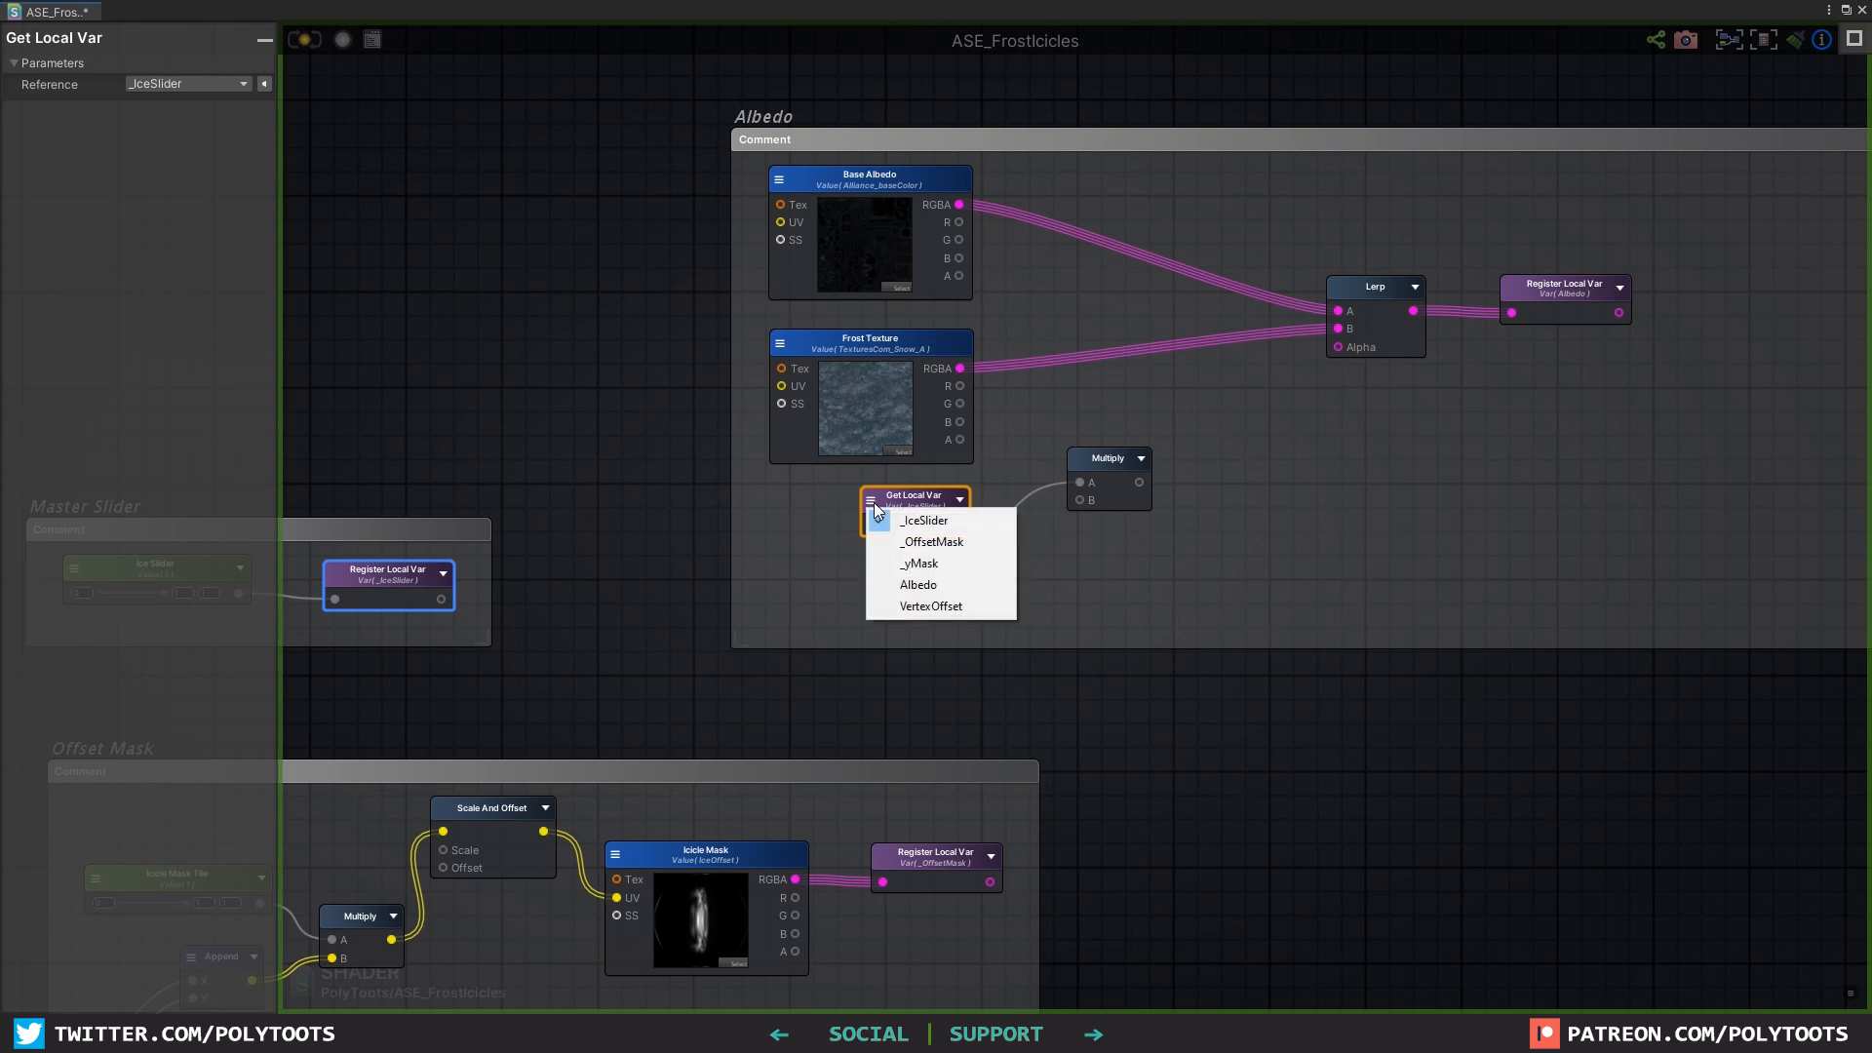
click(931, 564)
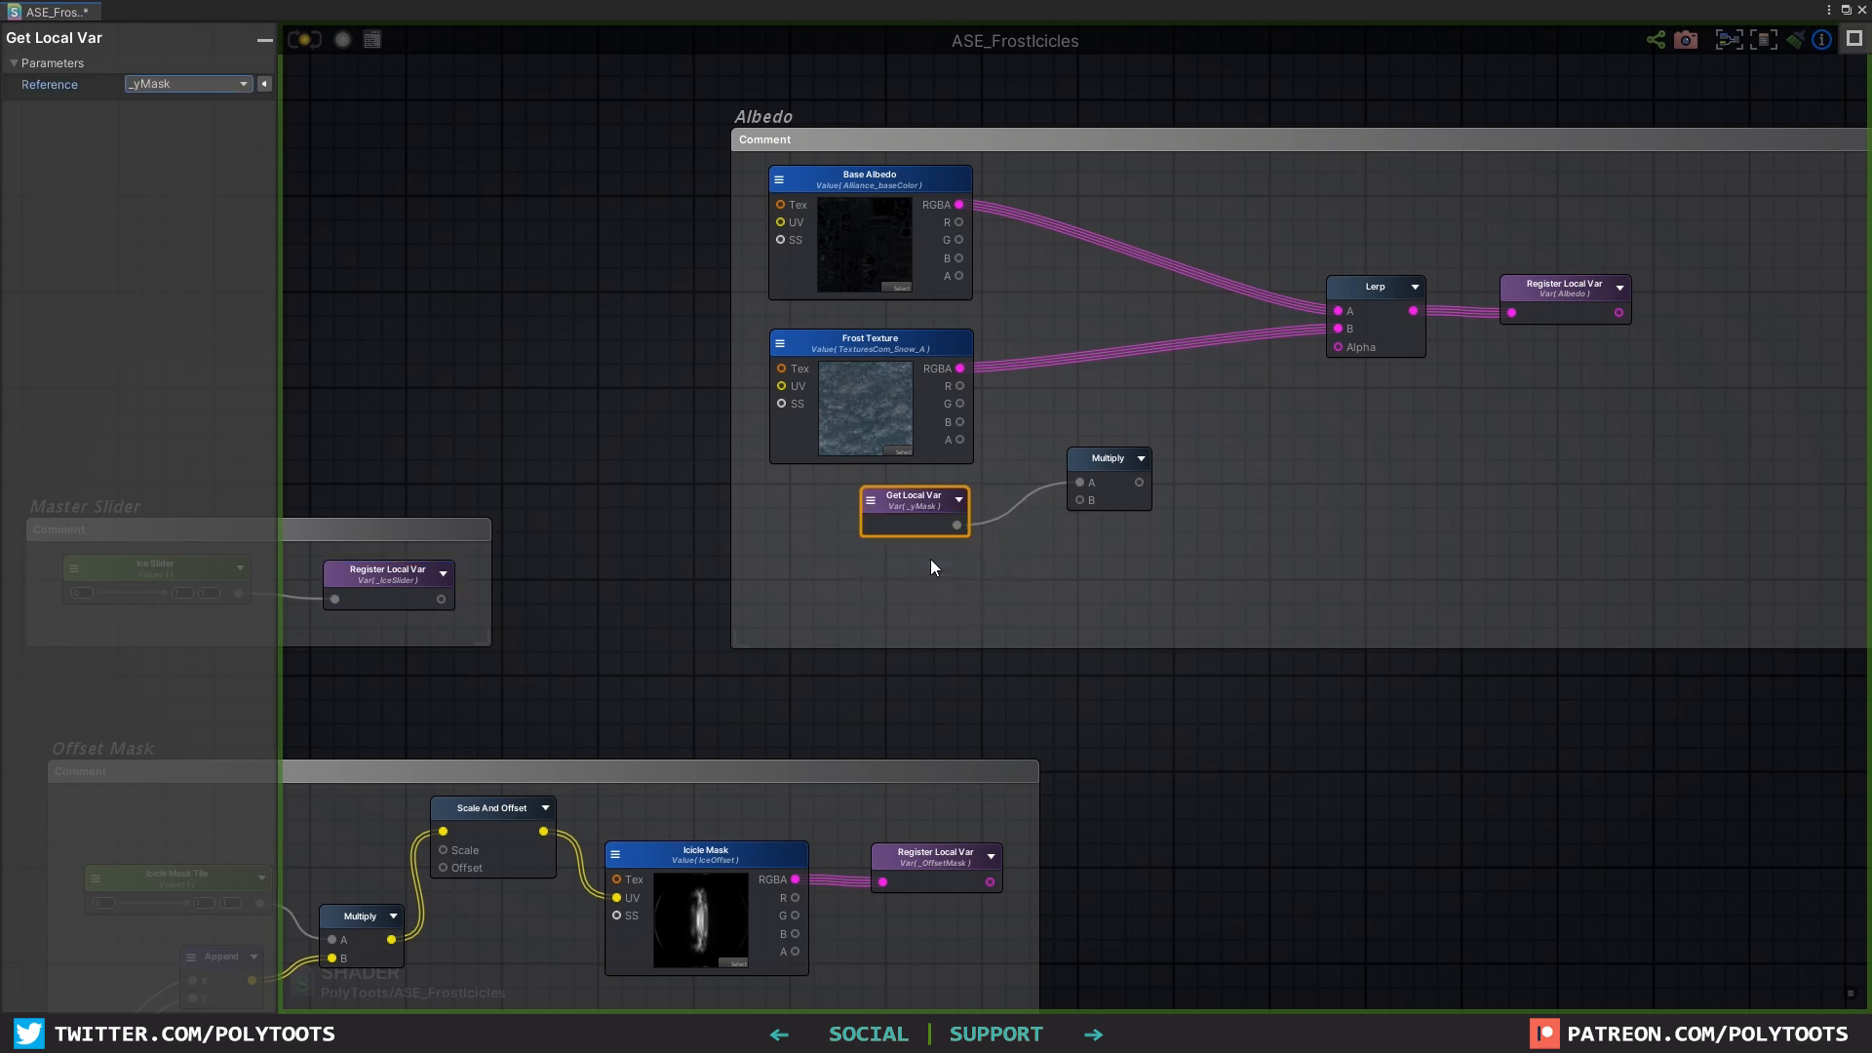
middle_drag(962, 459, 1044, 314)
scroll(975, 526, down, 3)
middle_drag(842, 893, 927, 751)
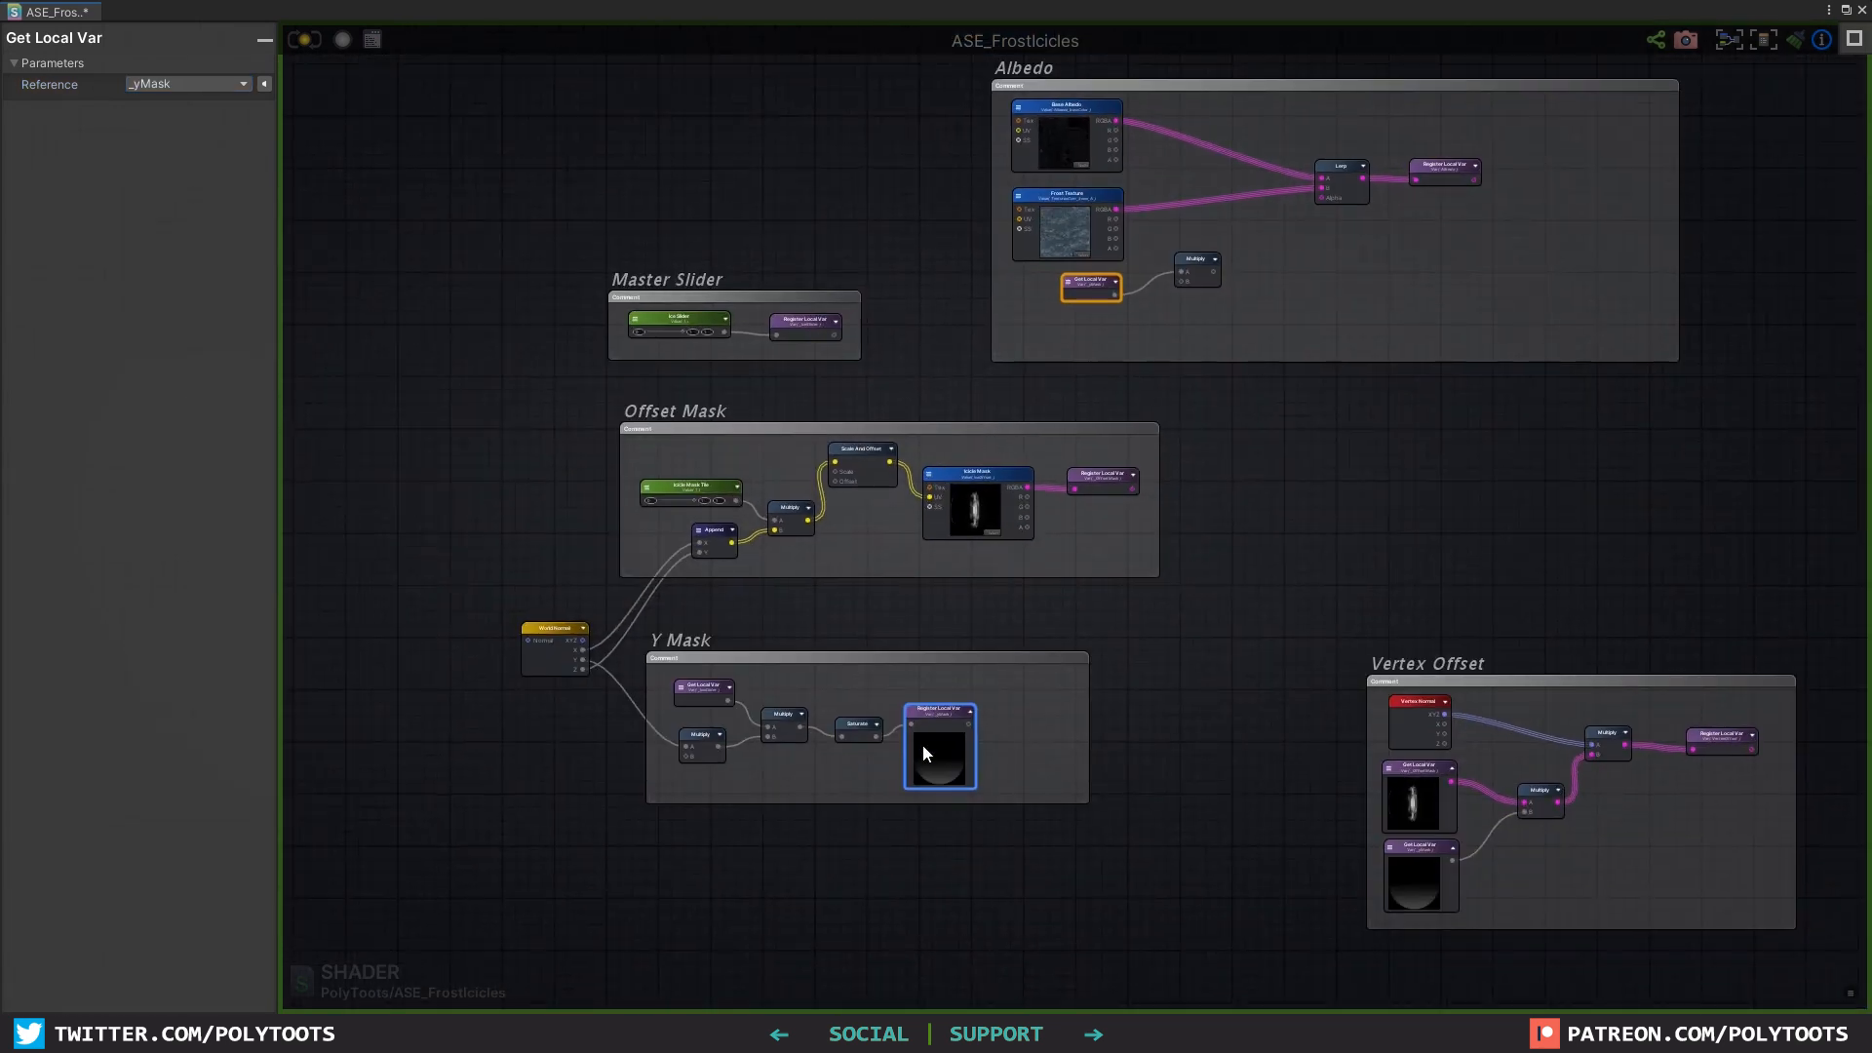
scroll(933, 736, up, 3)
drag(950, 713, 938, 700)
middle_drag(1197, 326, 937, 732)
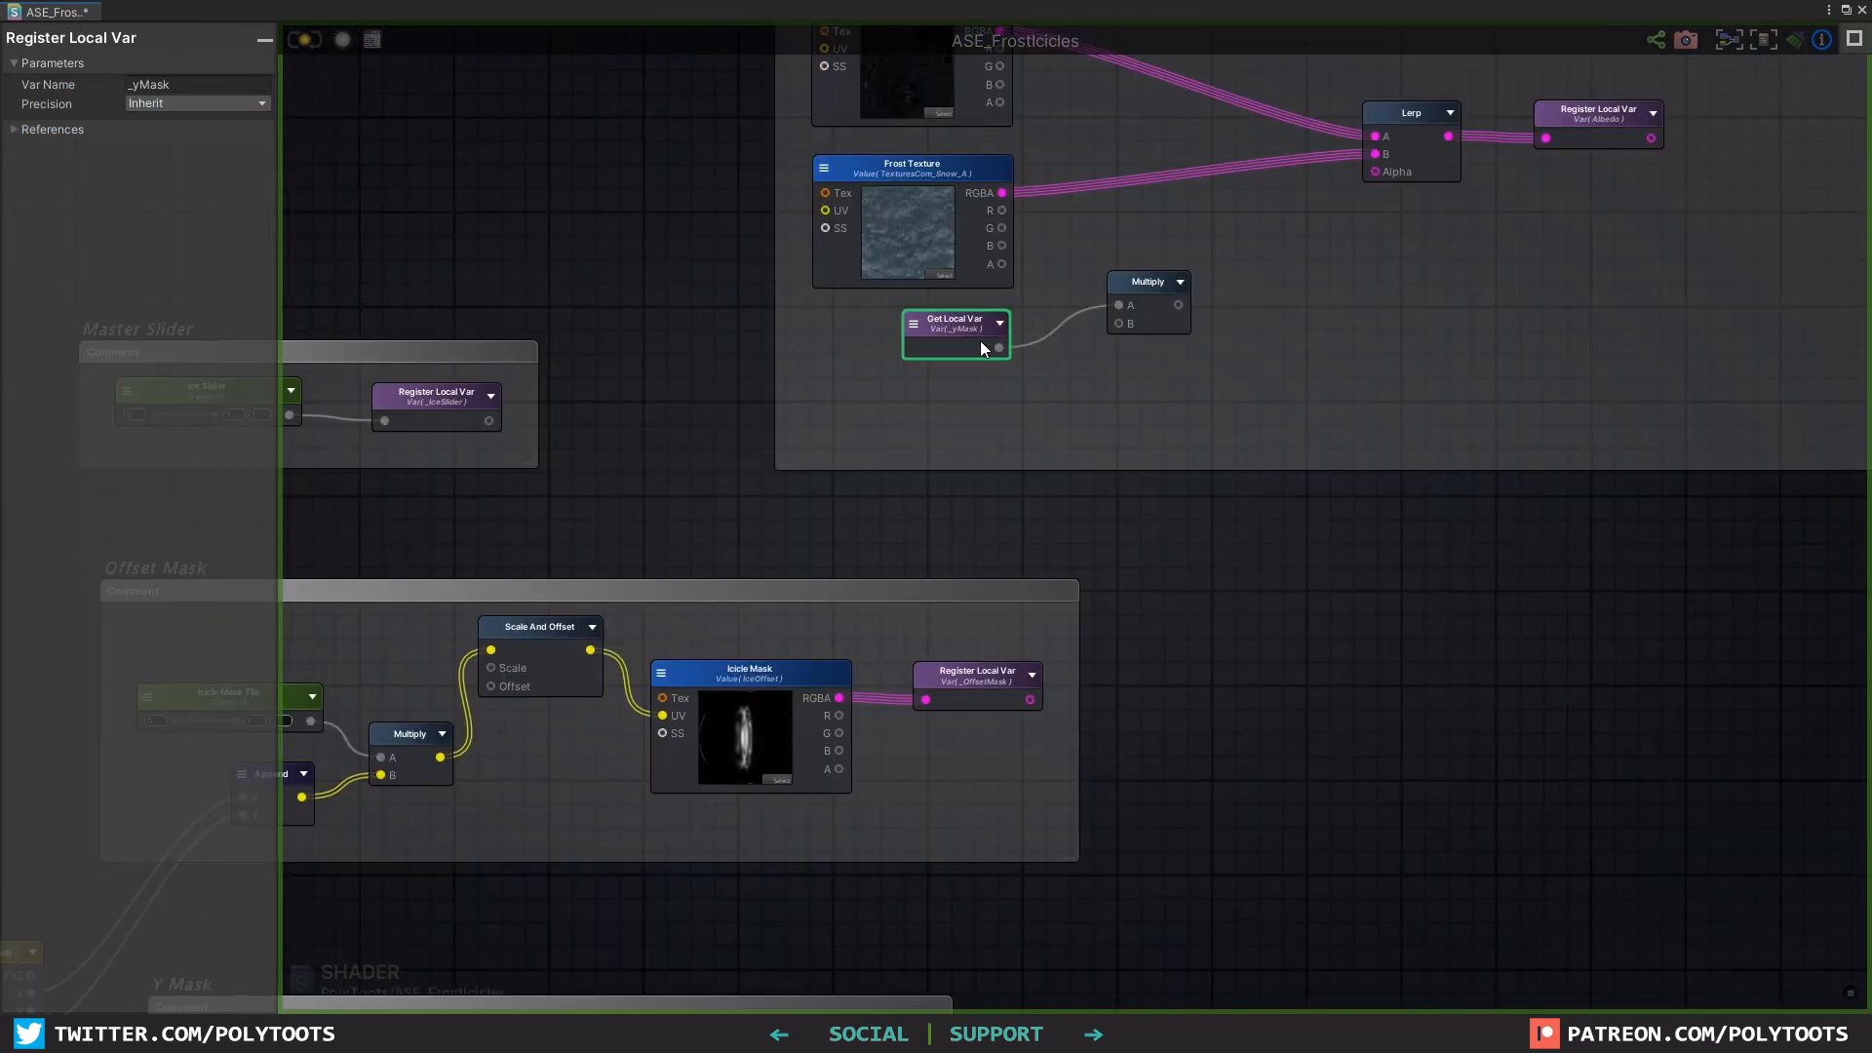
click(1001, 326)
click(1026, 324)
click(983, 347)
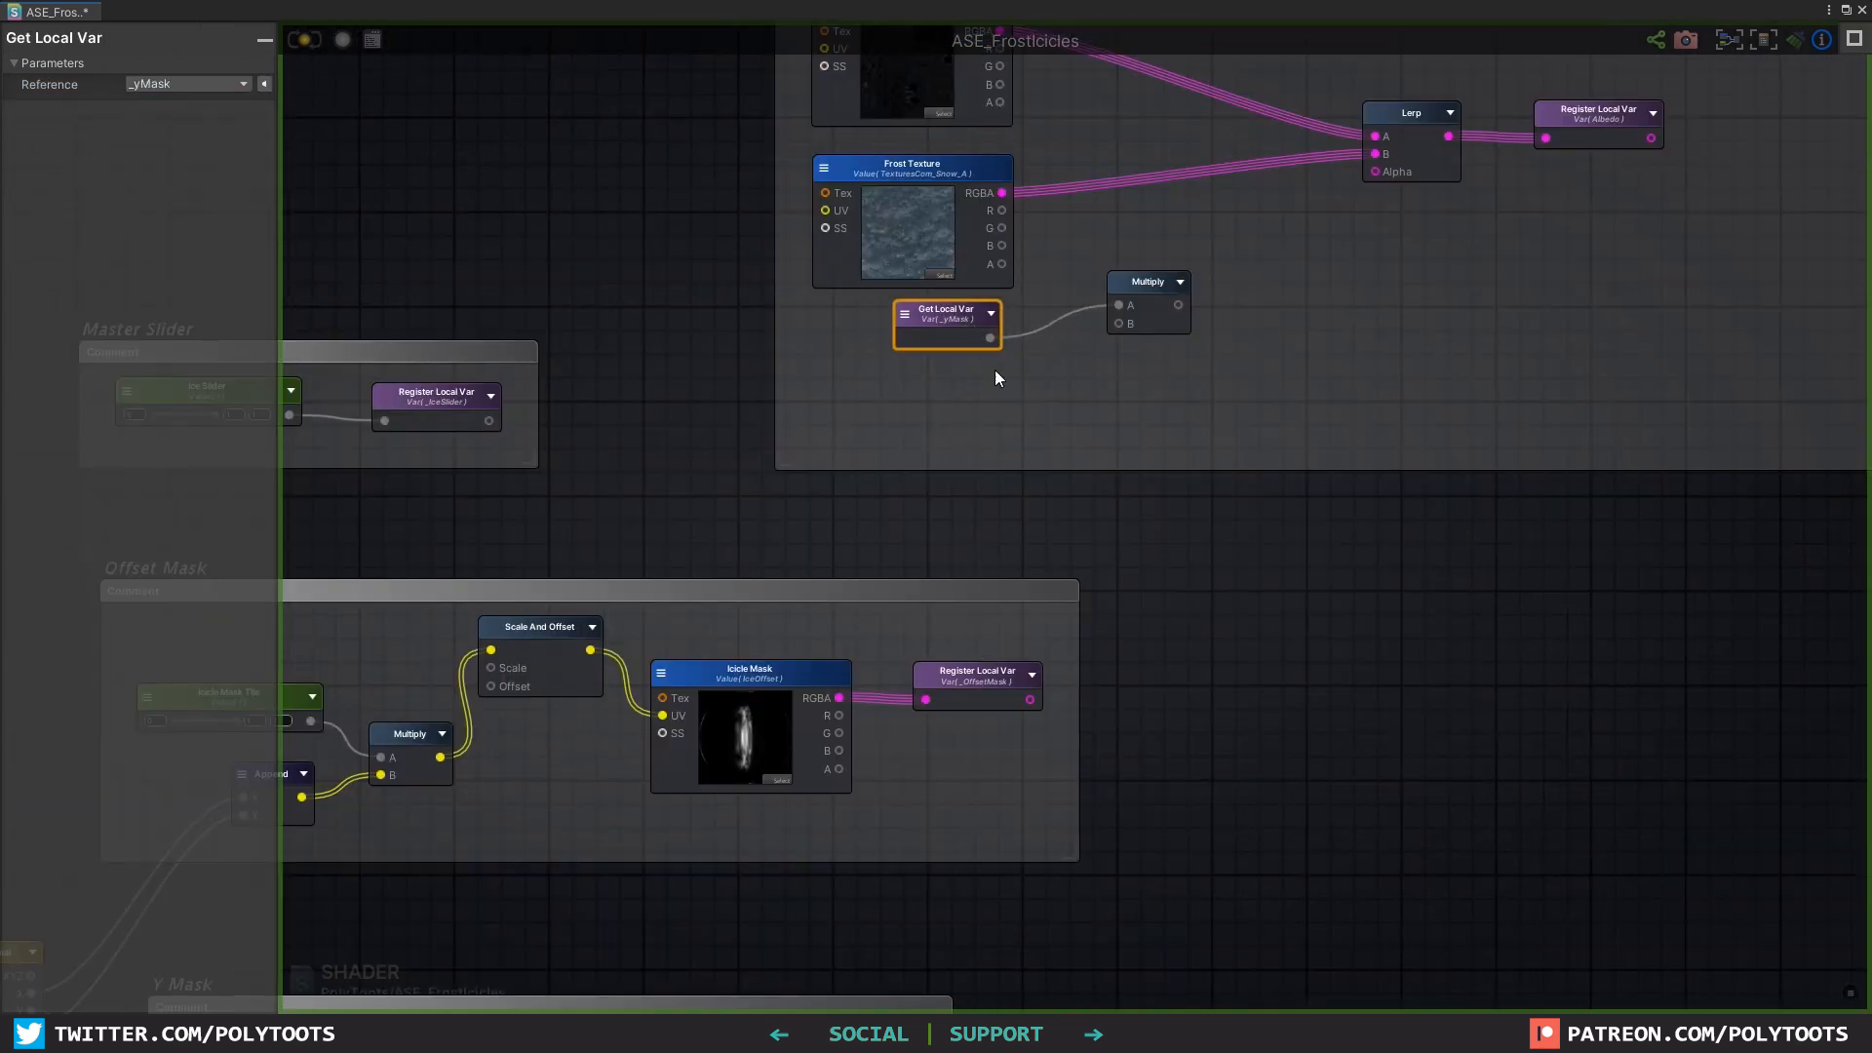
click(1002, 394)
Step: Set the Albedo Multiply node's B value to 8 and add a Saturate node fed by its output
scroll(1002, 394, up, 3)
middle_drag(1016, 400, 978, 425)
drag(1139, 281, 1066, 363)
click(187, 87)
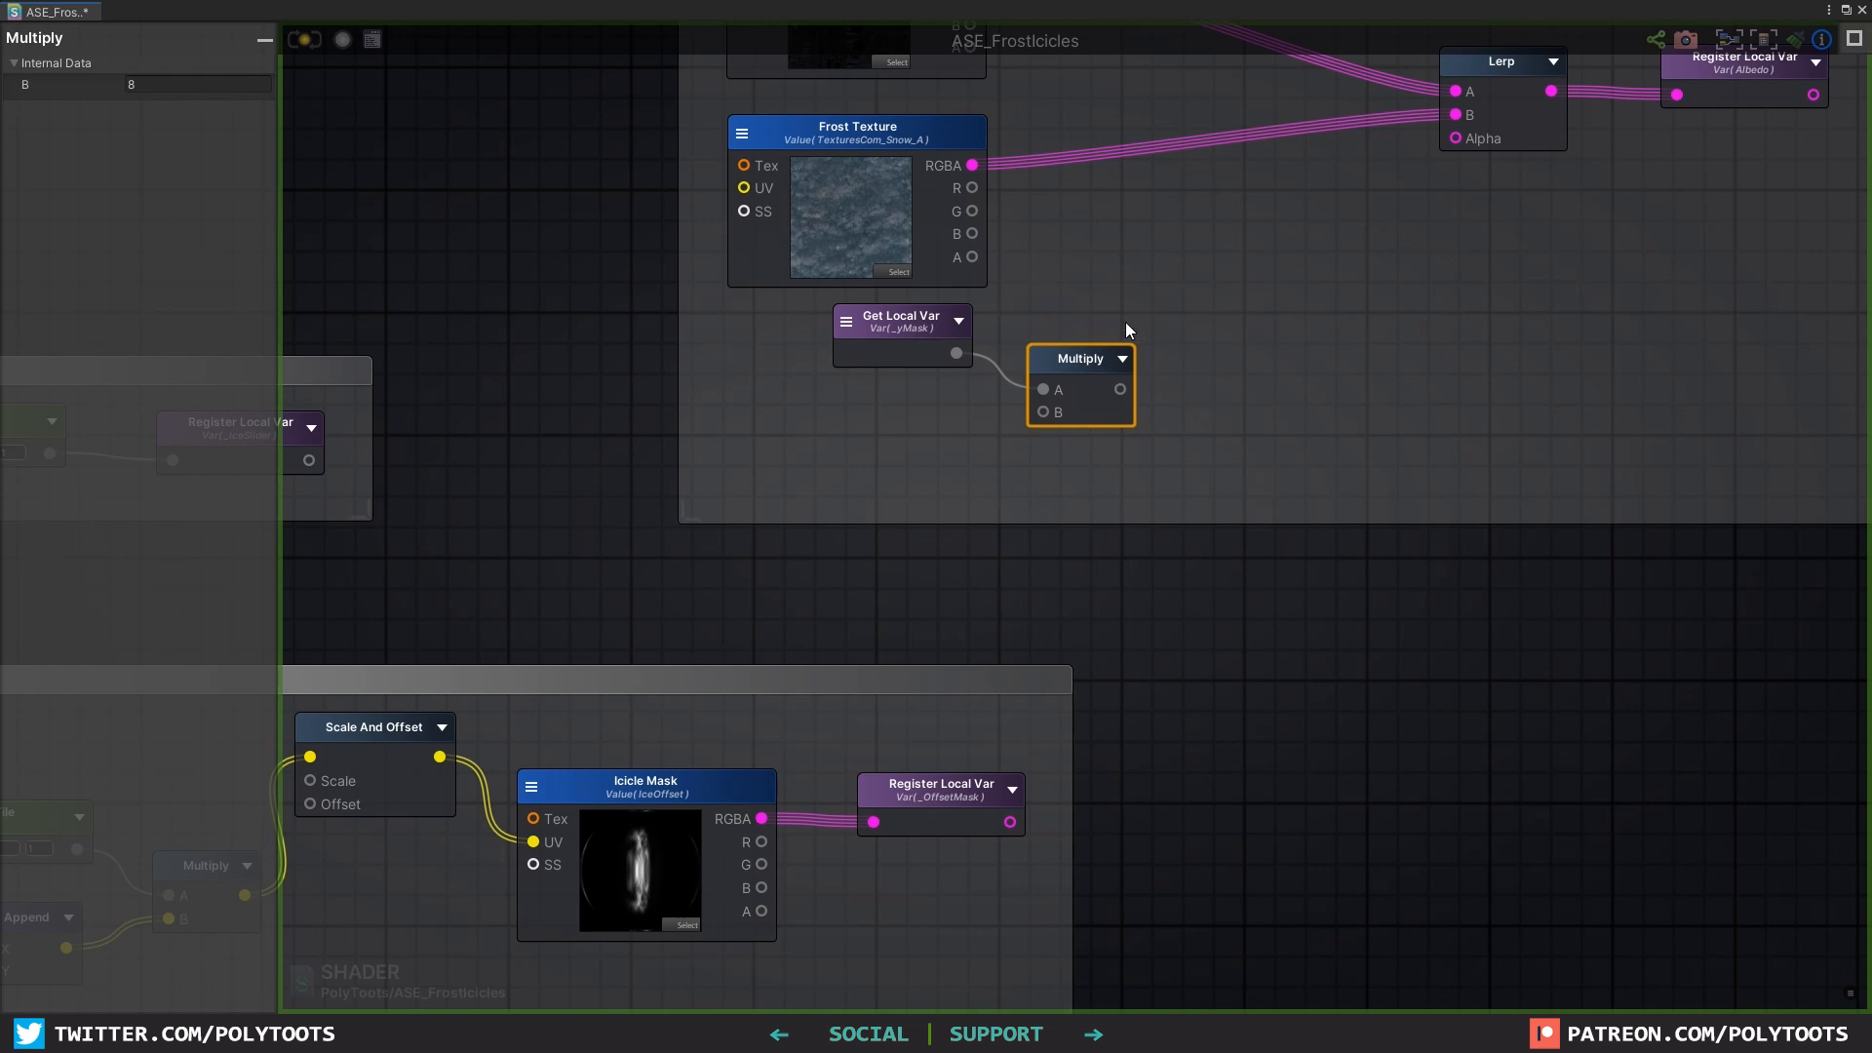
middle_drag(1125, 331, 1055, 403)
key(s)
click(1180, 411)
drag(1197, 455, 1143, 457)
click(994, 473)
Step: Add a constant Float node named 8 with default value 8 and connect it to the Multiply's B input
key(1)
click(801, 472)
click(166, 103)
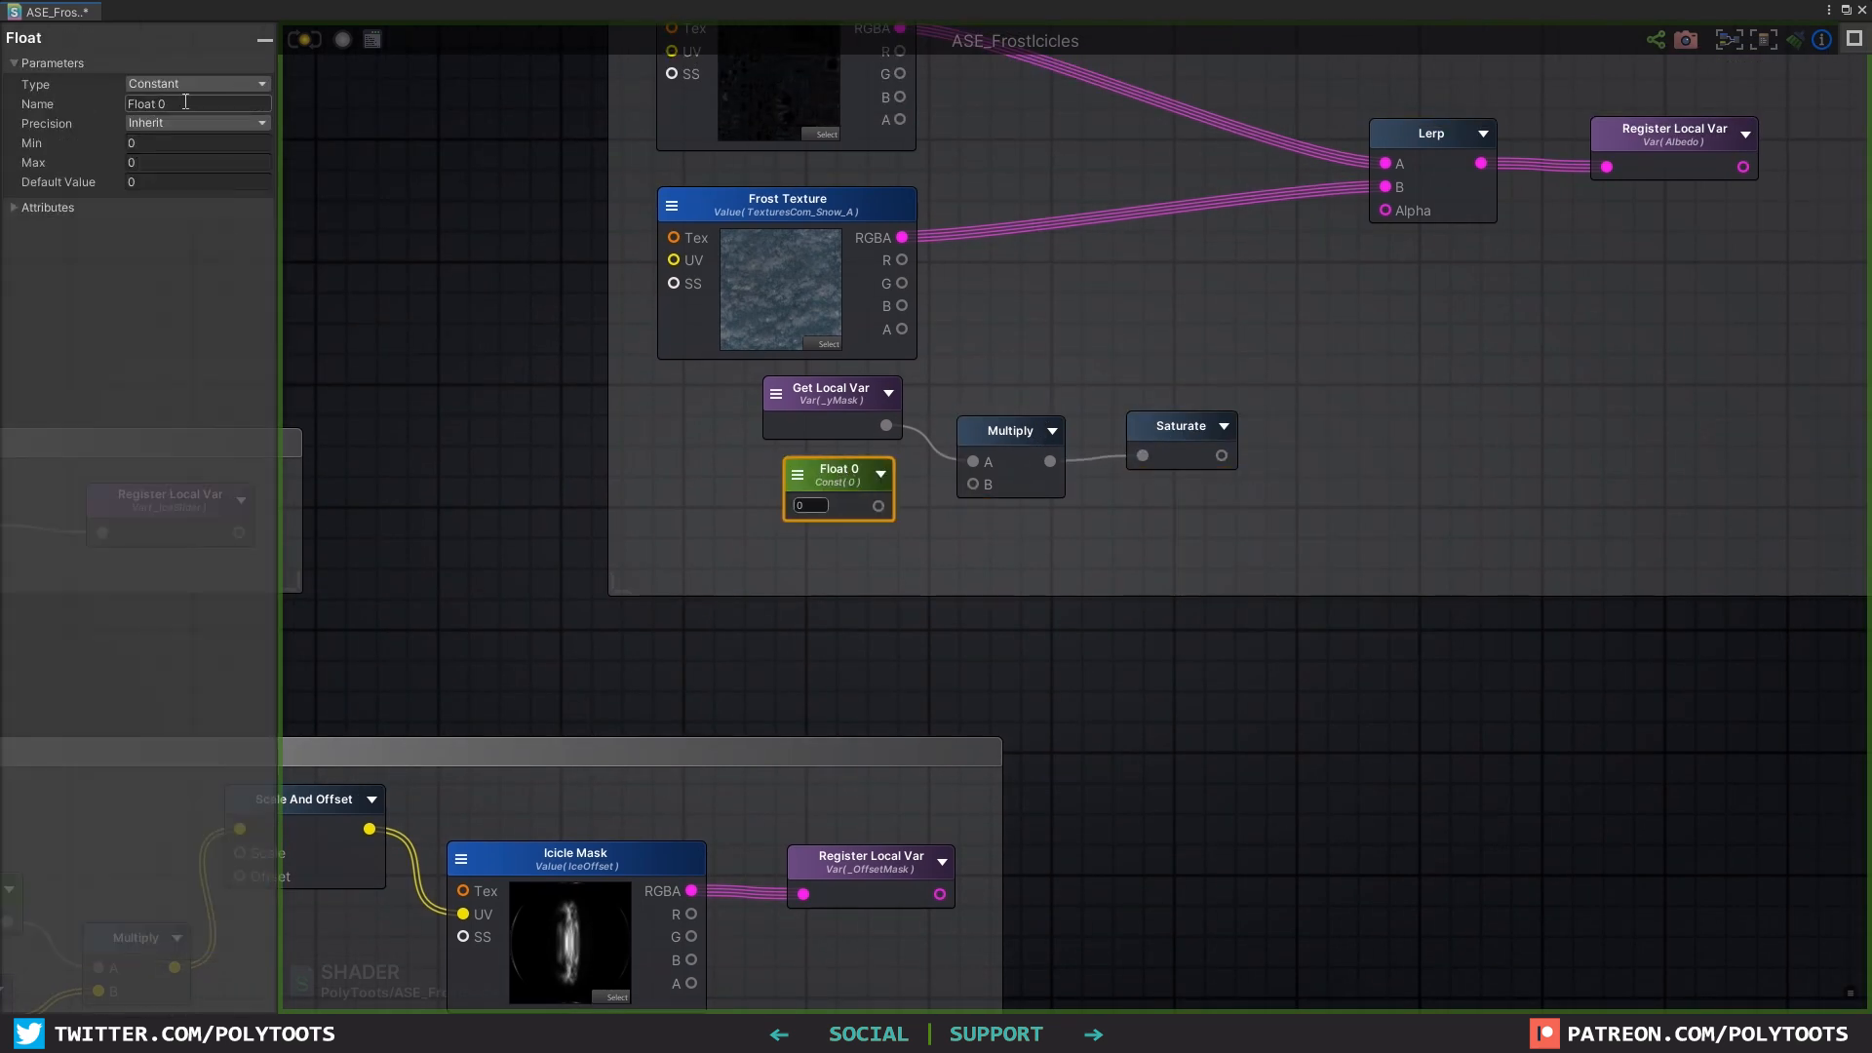
text(8)
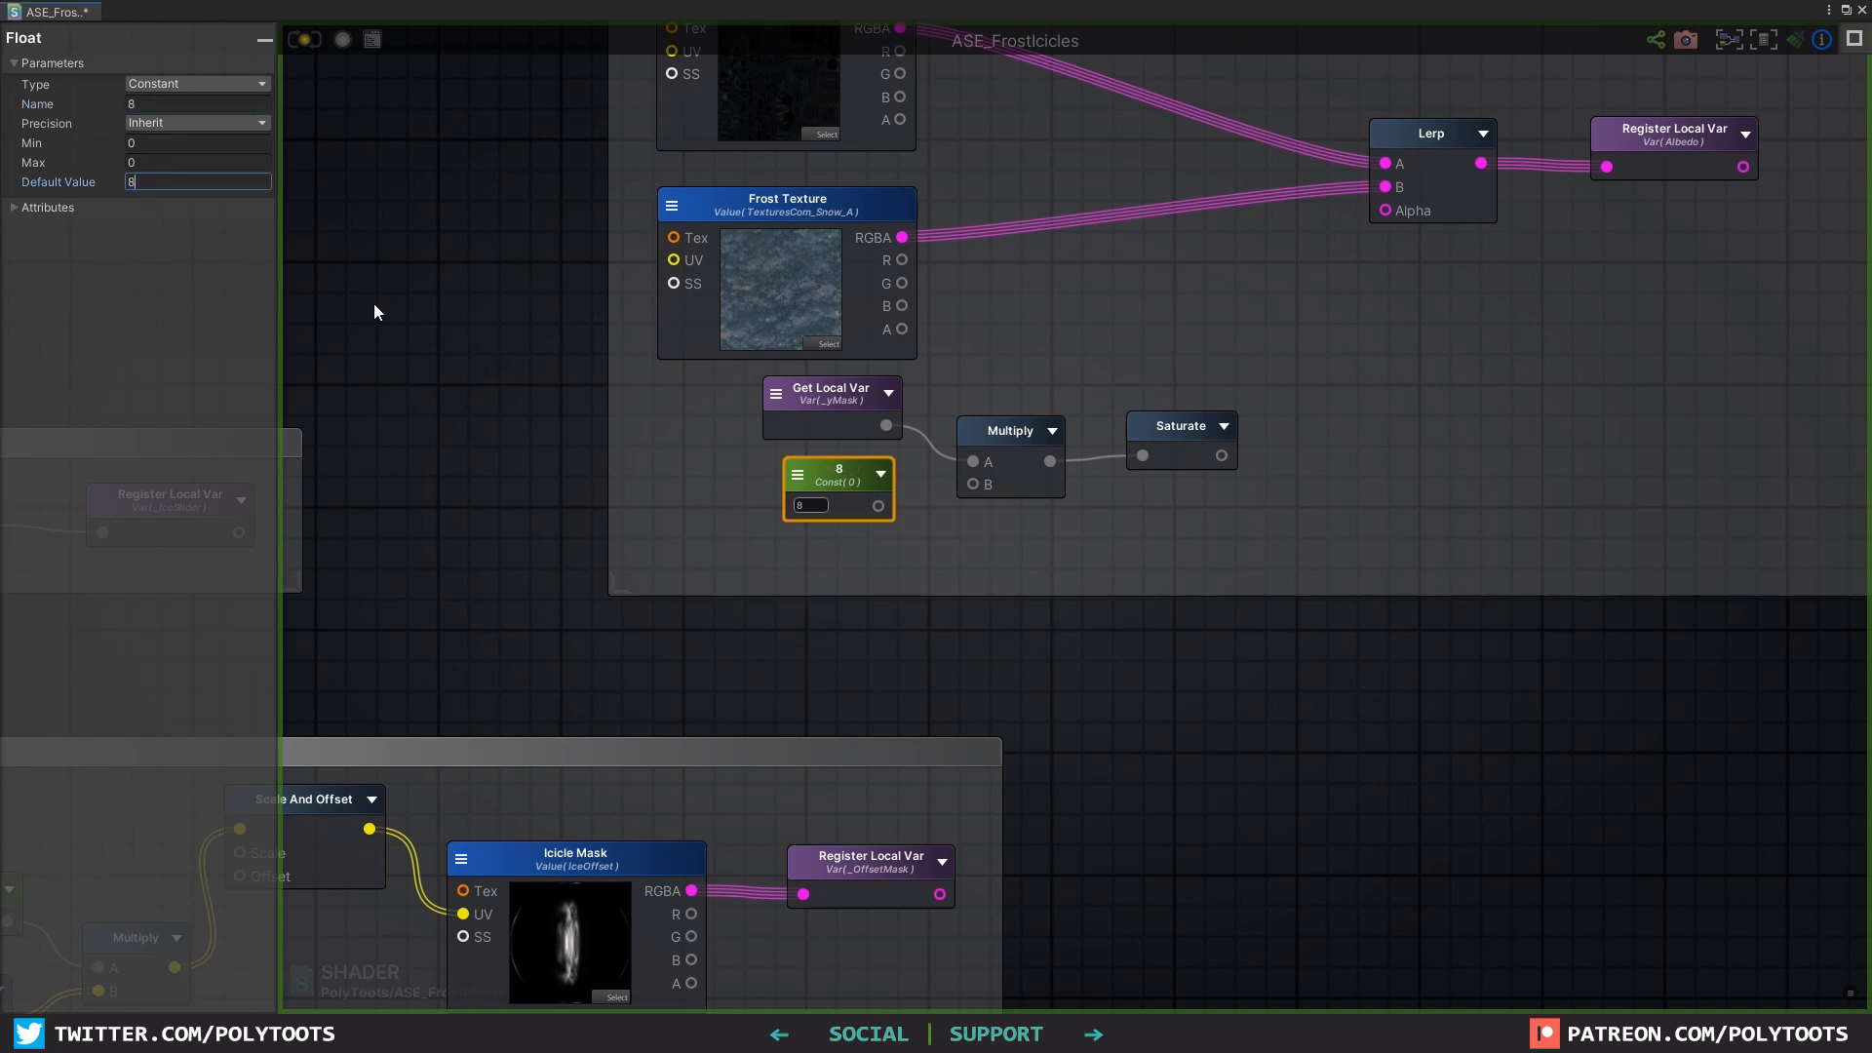
click(692, 466)
mouse_move(878, 506)
mouse_down()
mouse_move(971, 486)
mouse_move(871, 488)
mouse_up()
mouse_move(1020, 442)
mouse_down()
mouse_move(928, 483)
mouse_move(966, 480)
mouse_move(1000, 436)
mouse_up()
drag(1183, 432, 1156, 442)
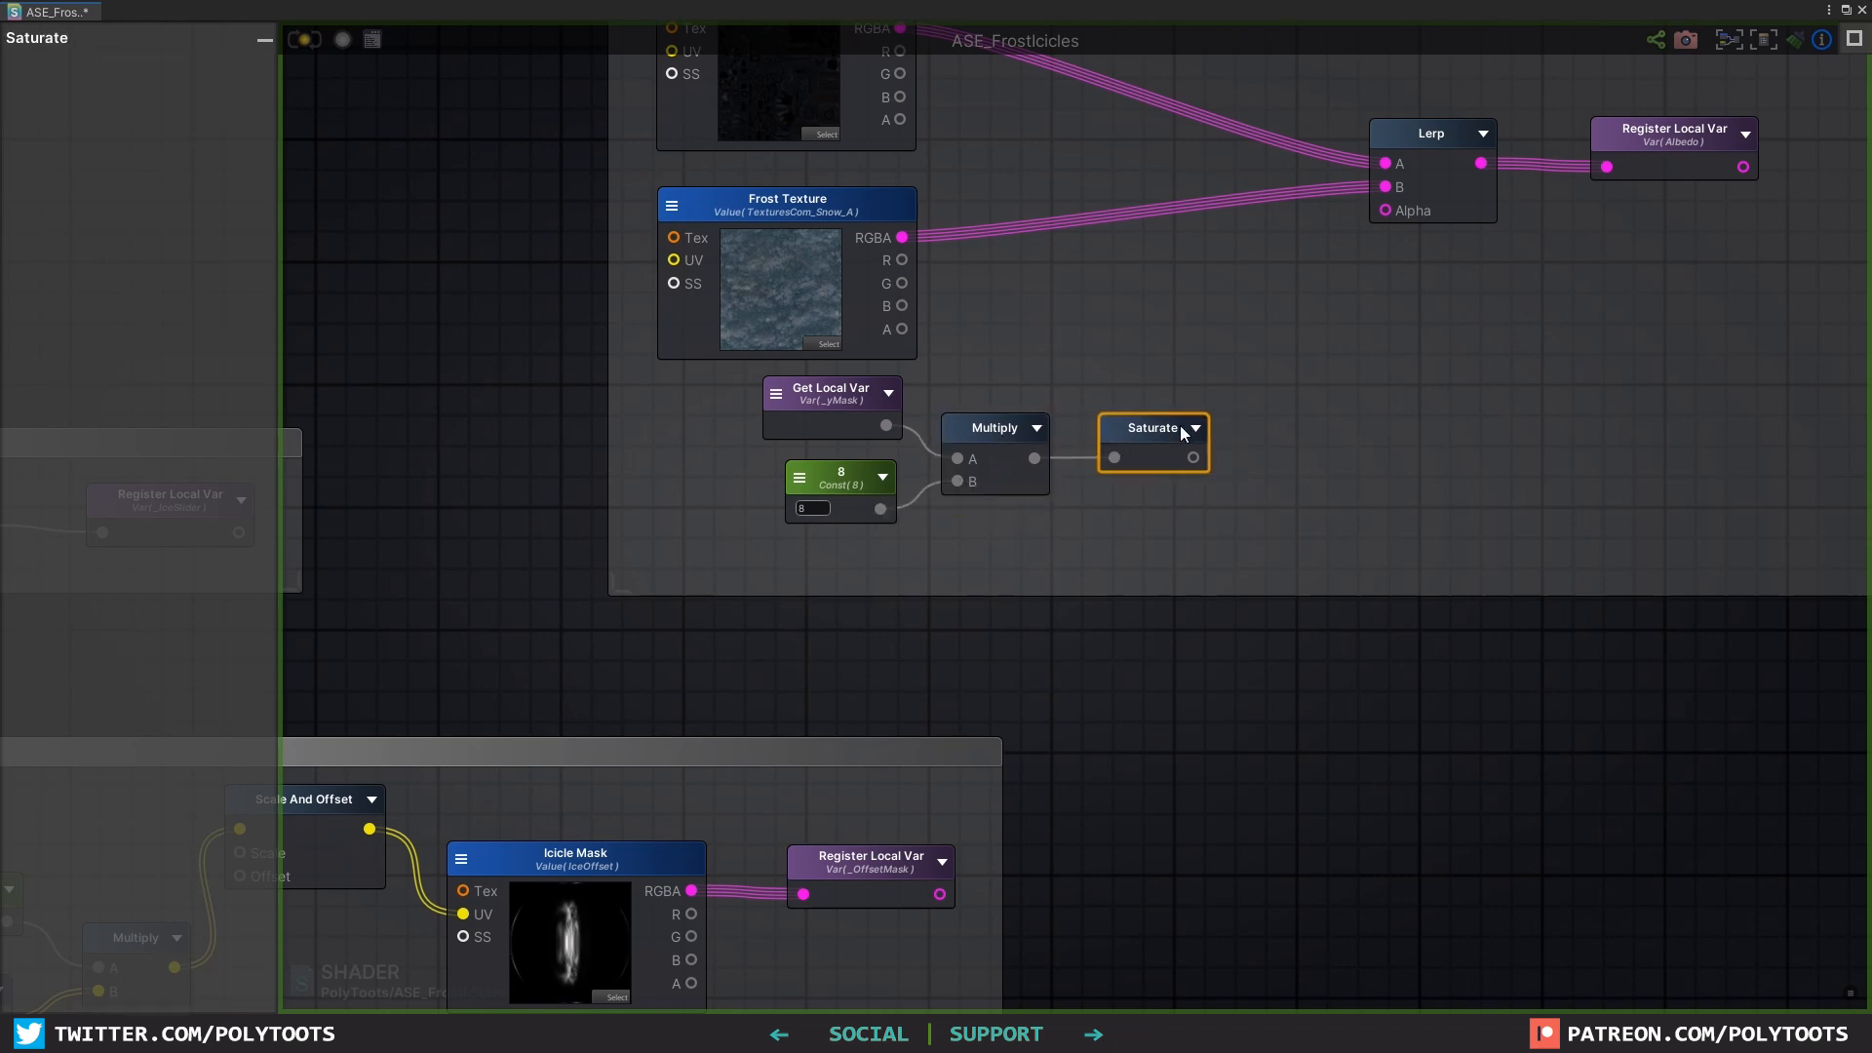
Step: Connect the Saturate output to the Lerp's Alpha input and arrange the Albedo nodes more compactly
middle_drag(1145, 458, 1022, 534)
drag(1069, 534, 1262, 287)
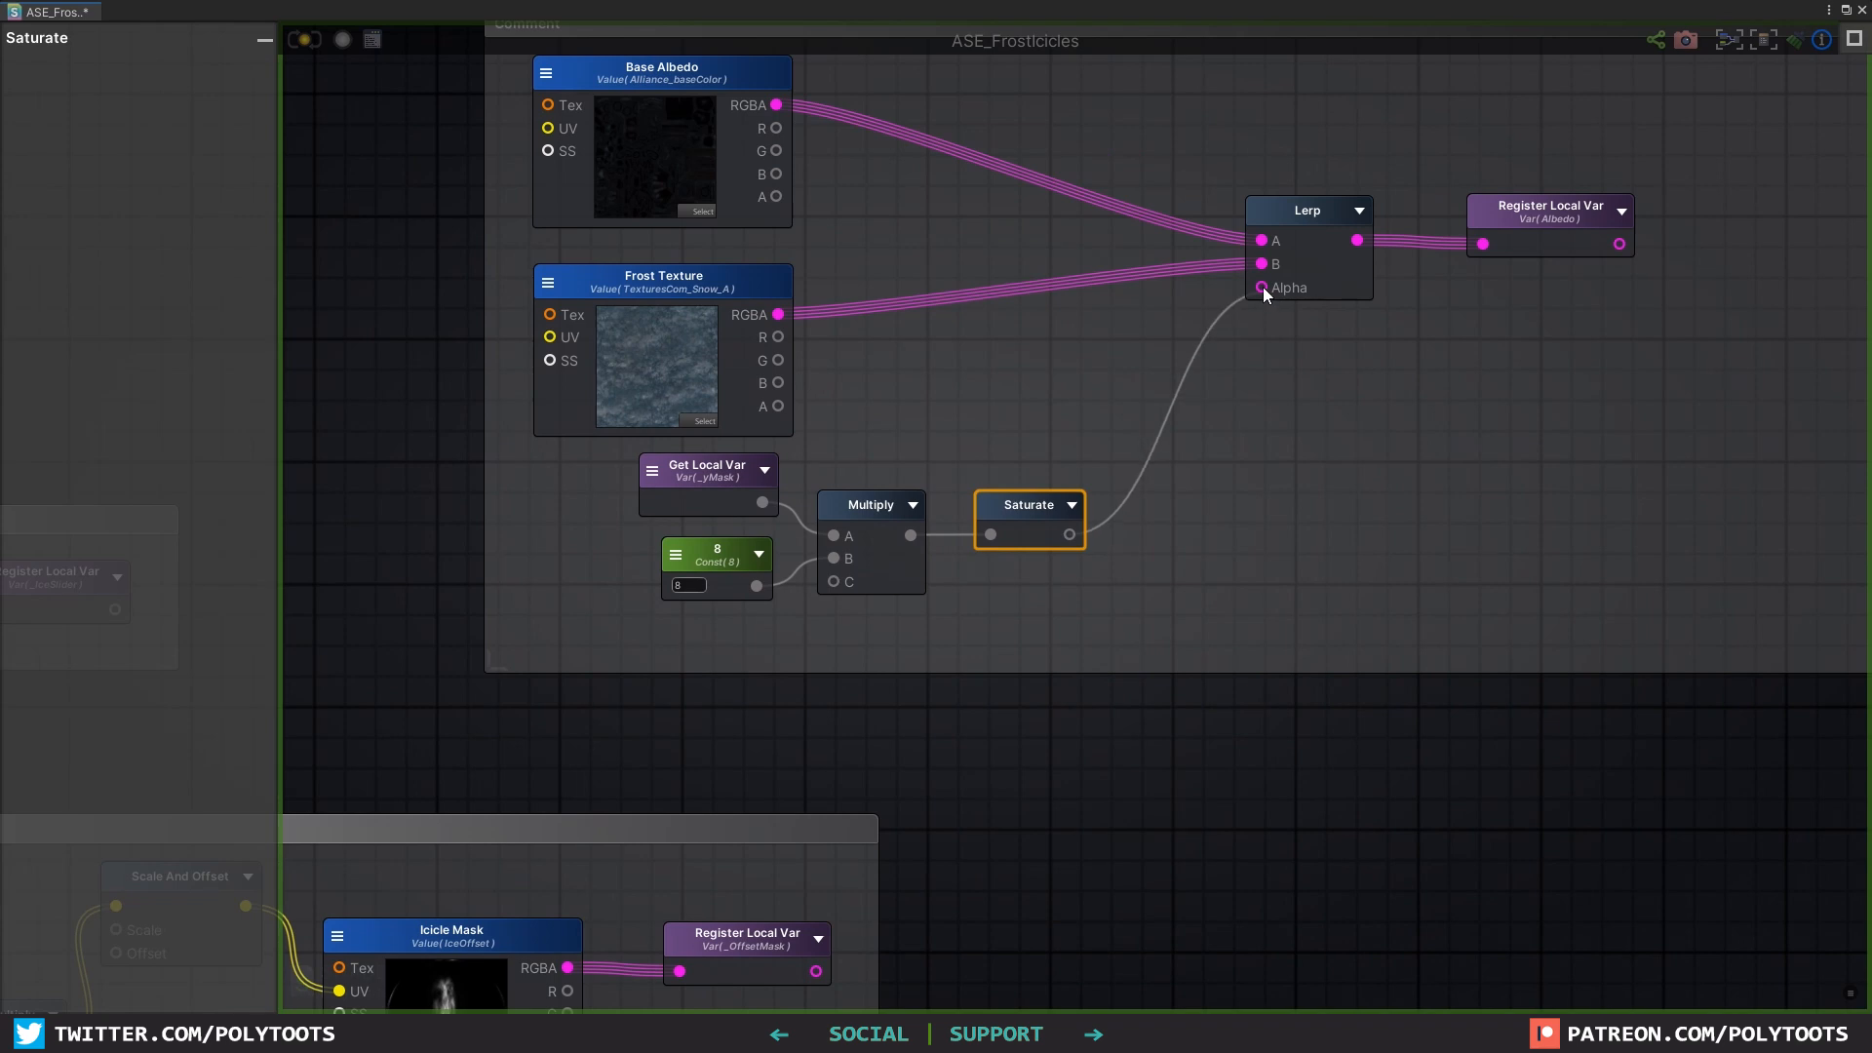
drag(1306, 212, 1051, 197)
click(1014, 507)
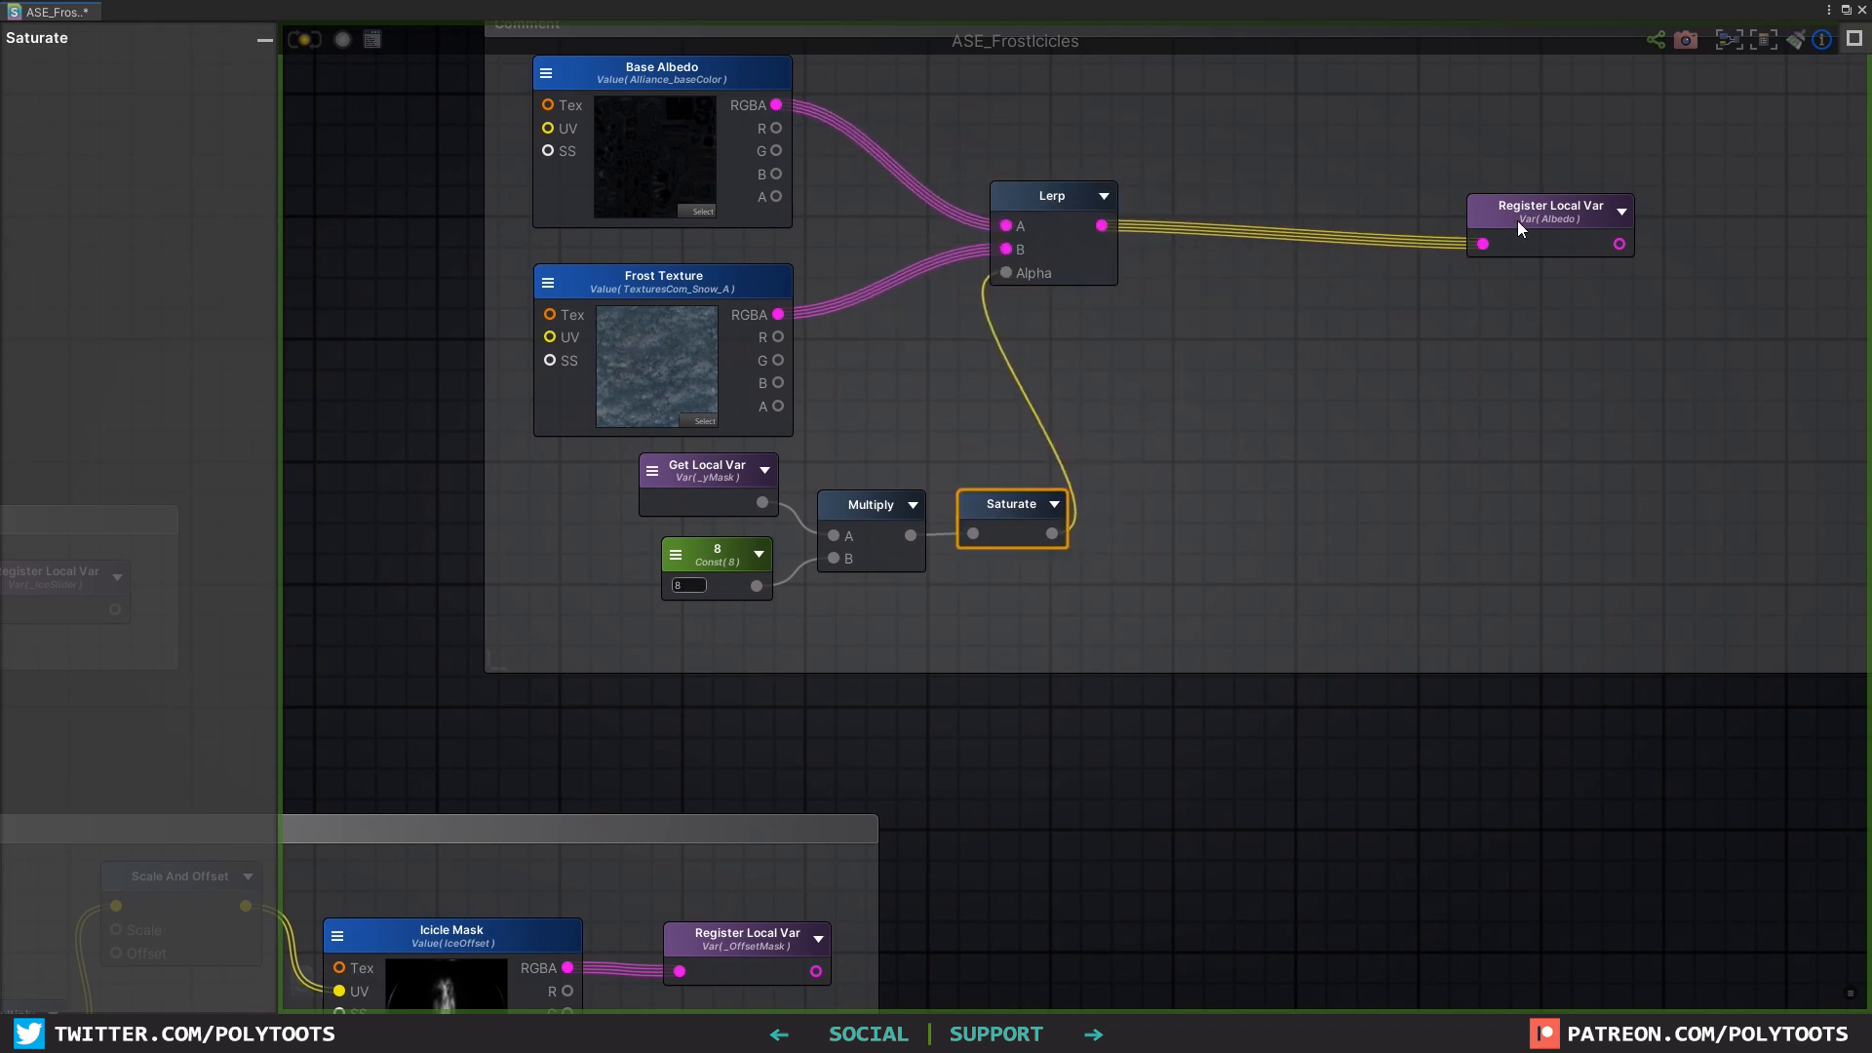
drag(1518, 220, 1589, 204)
middle_drag(875, 212, 1017, 224)
drag(1322, 495, 770, 591)
drag(867, 493, 764, 507)
drag(1187, 221, 1203, 227)
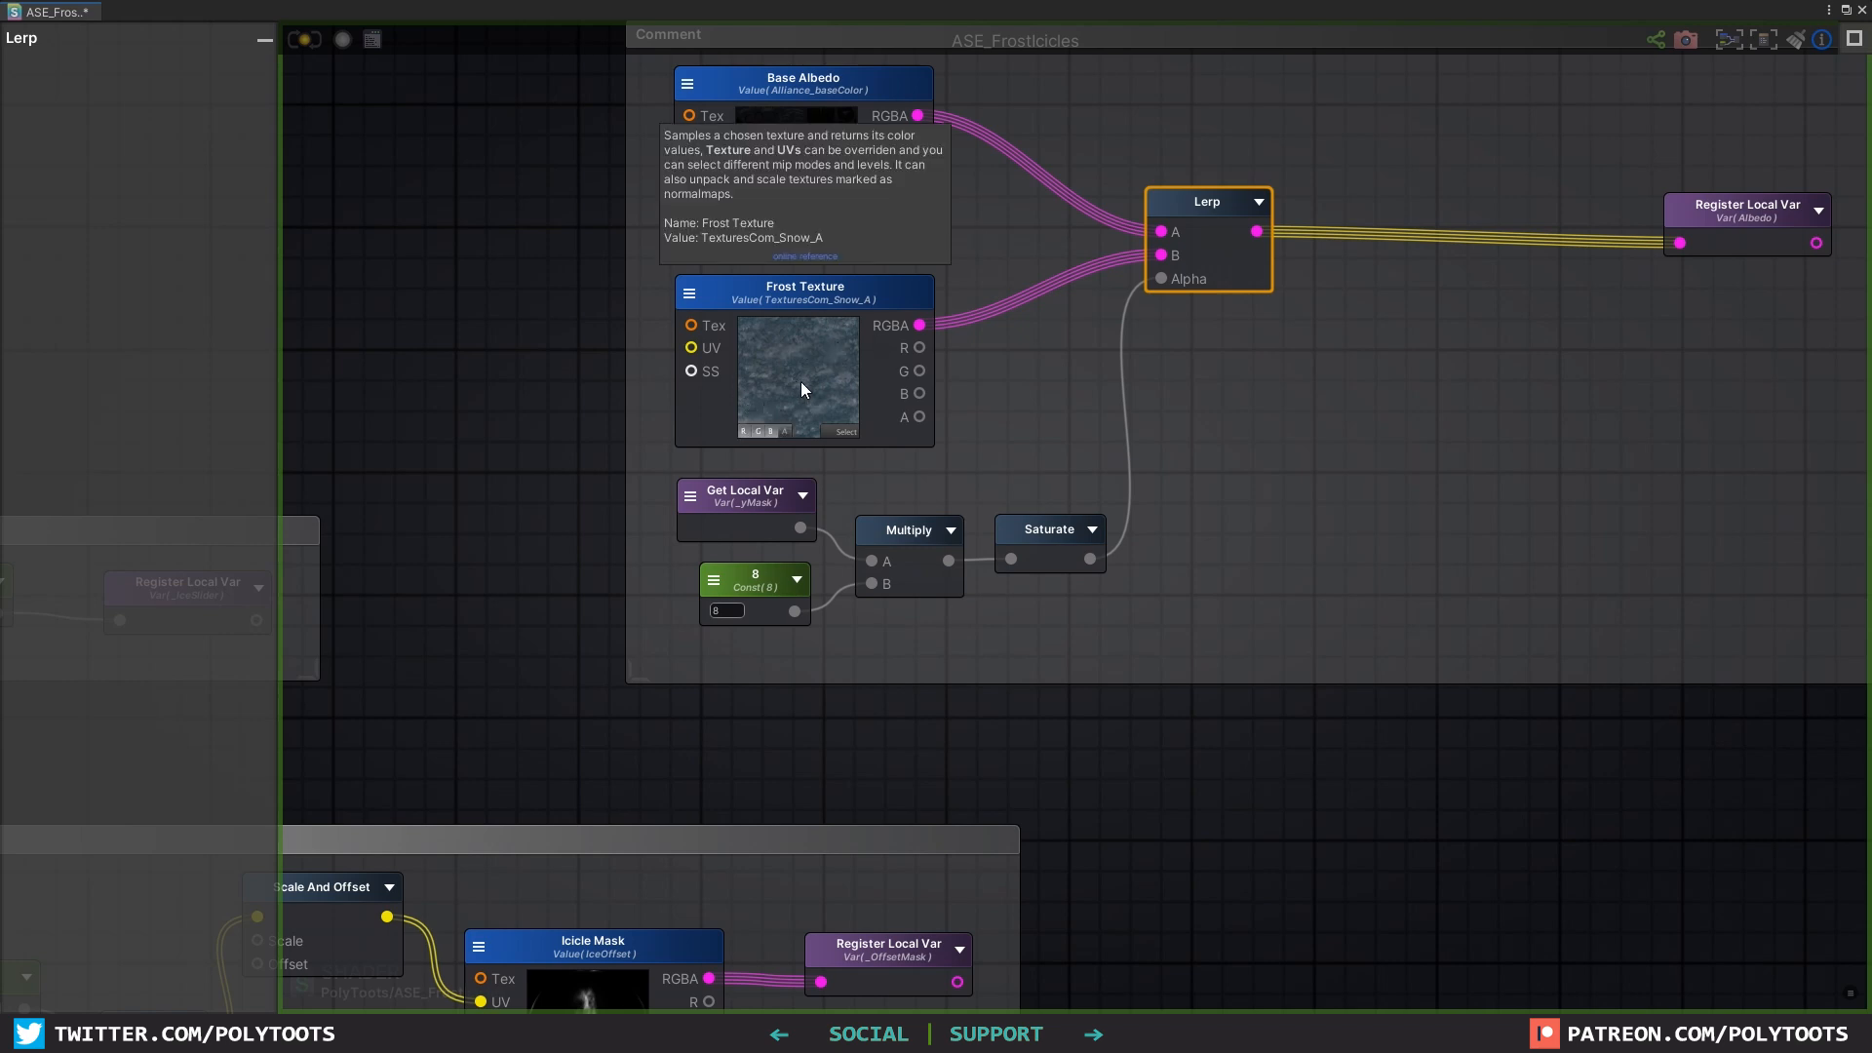
Step: Save the shader and move its restored editor window clear of the sphere's underside in the scene view
click(304, 41)
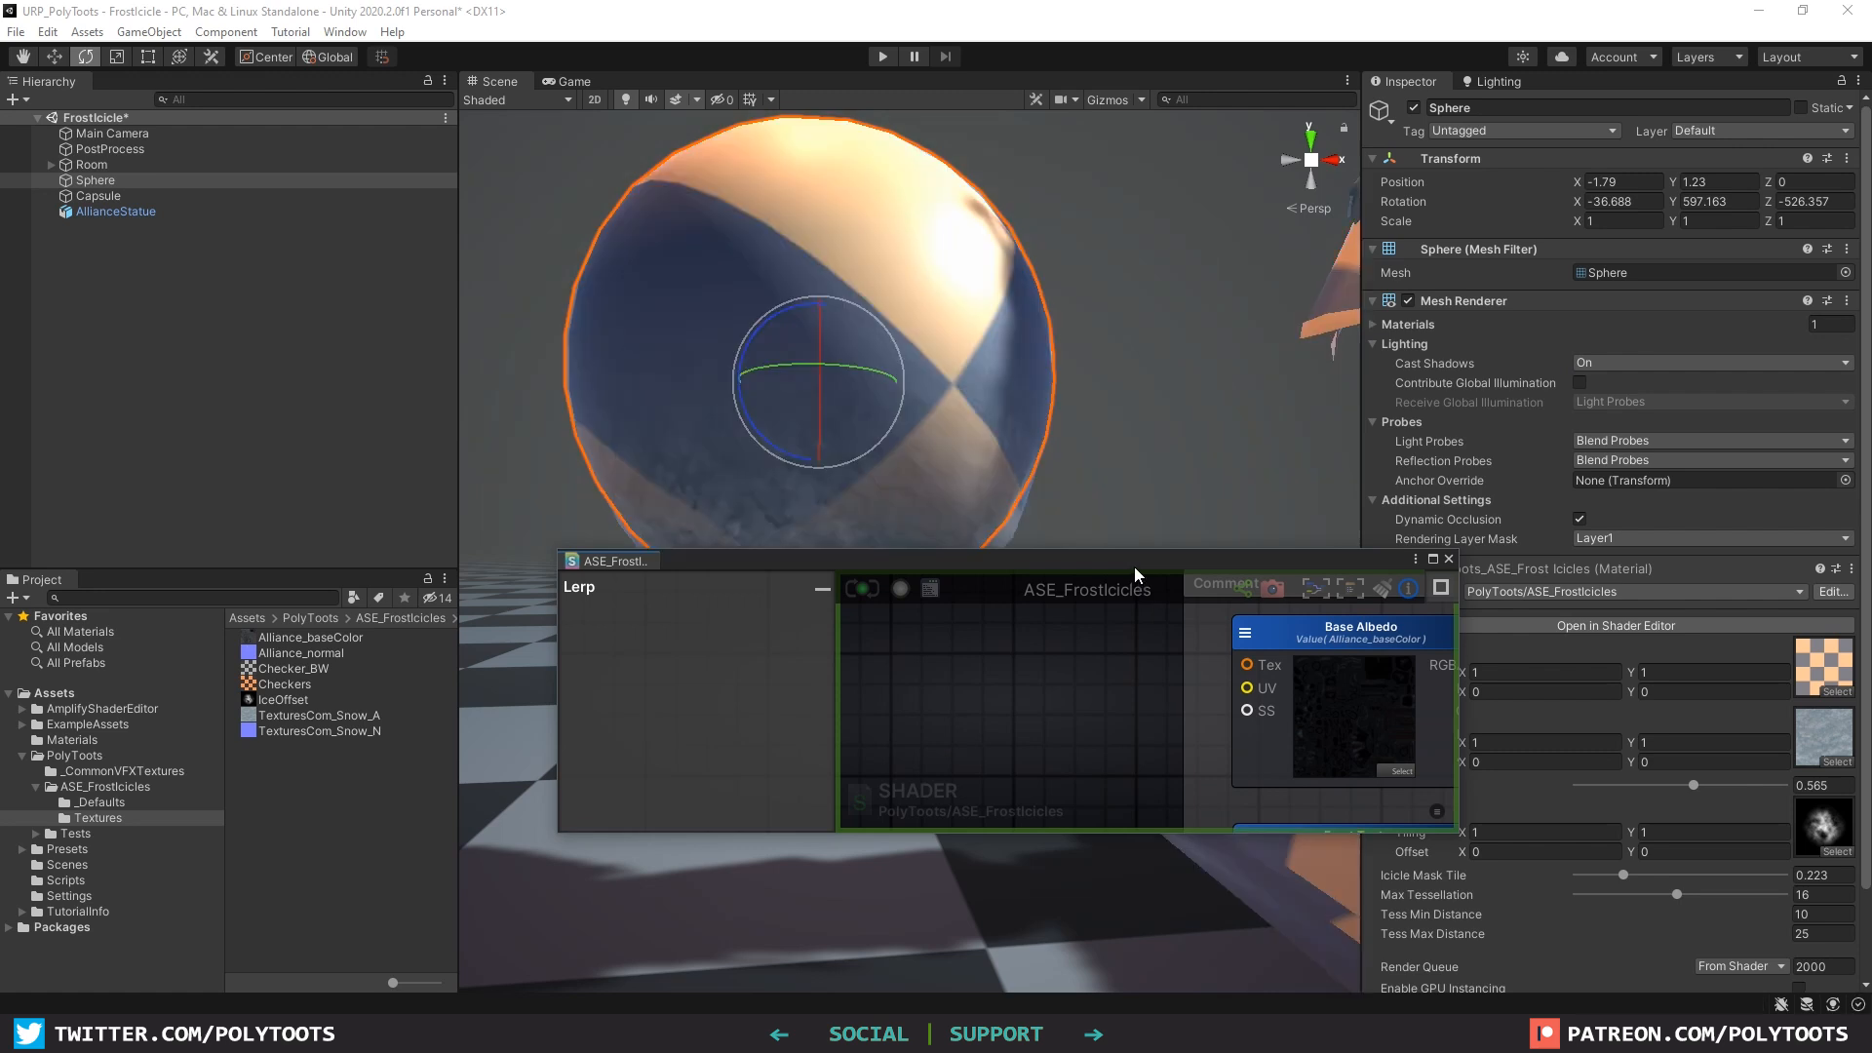
drag(1133, 566, 990, 55)
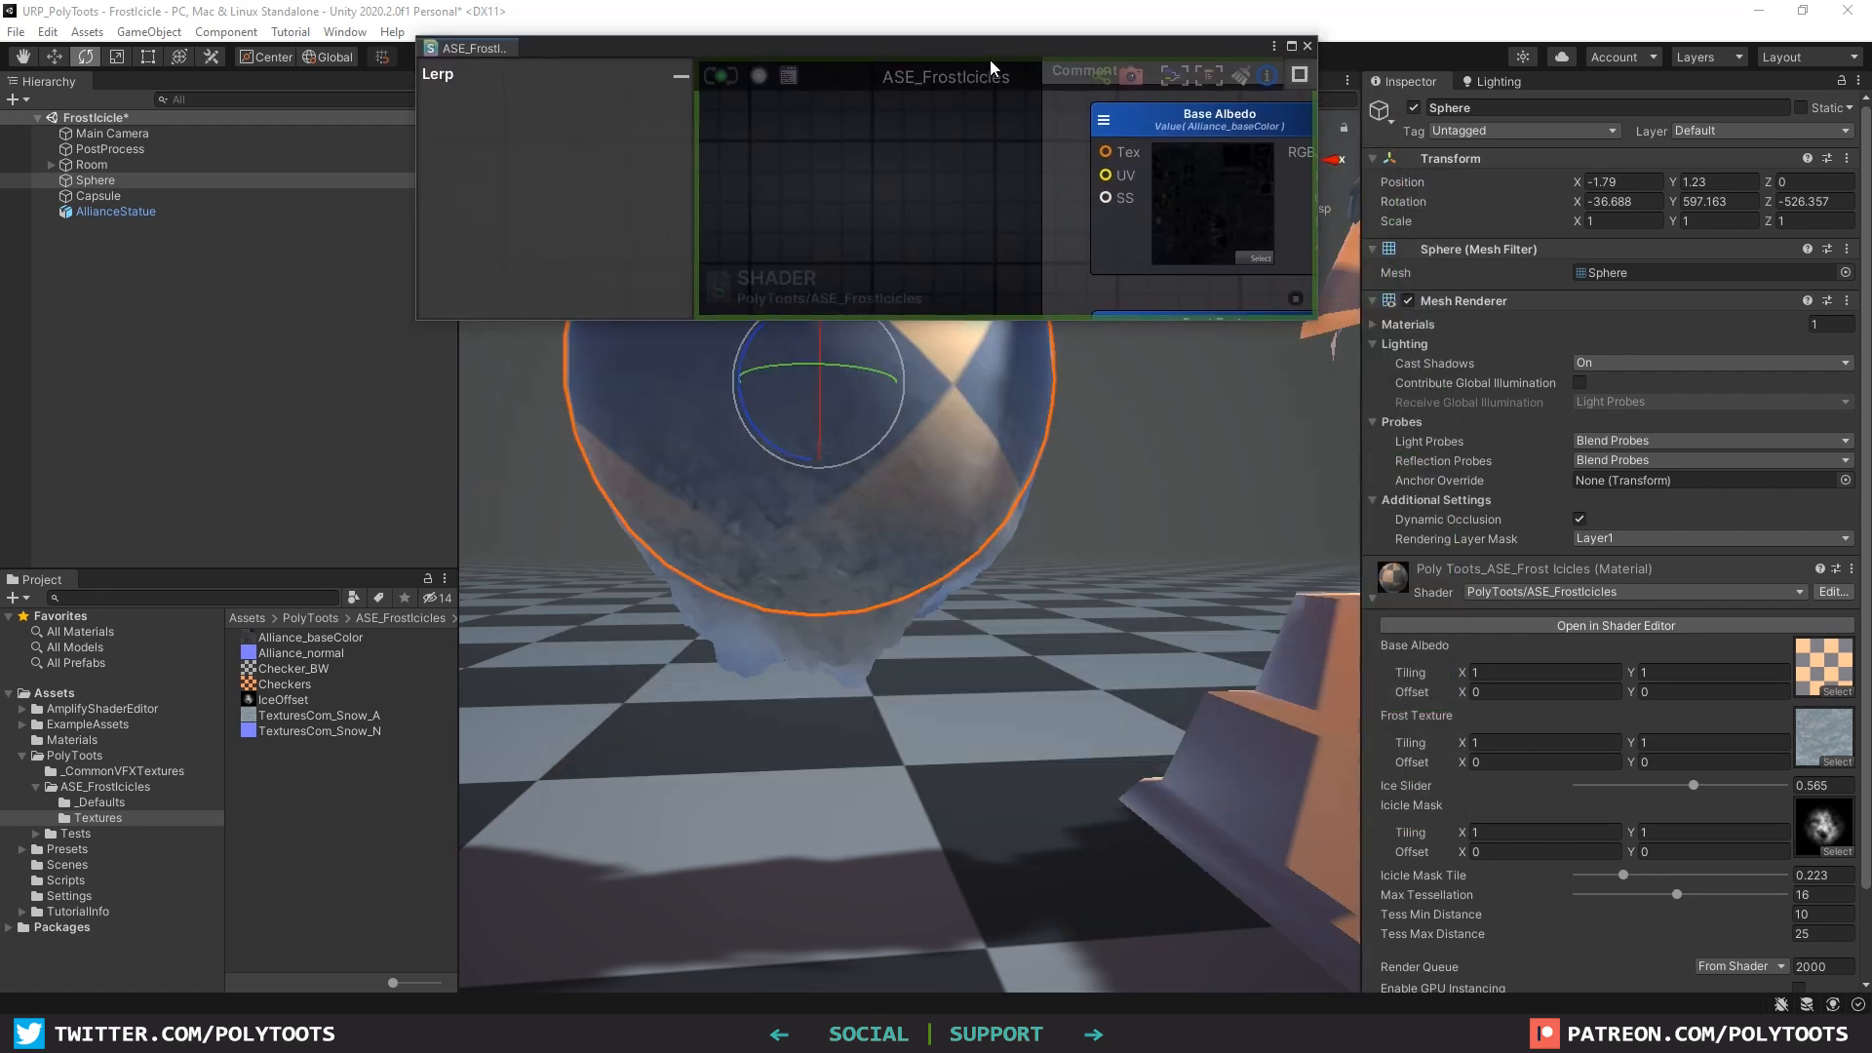
Step: Vary the material's Ice Slider, ending at 1, and examine the frost on the sphere, statue and capsule
mouse_move(1698, 786)
mouse_down()
mouse_move(1821, 796)
mouse_move(1552, 790)
mouse_move(1666, 786)
mouse_up()
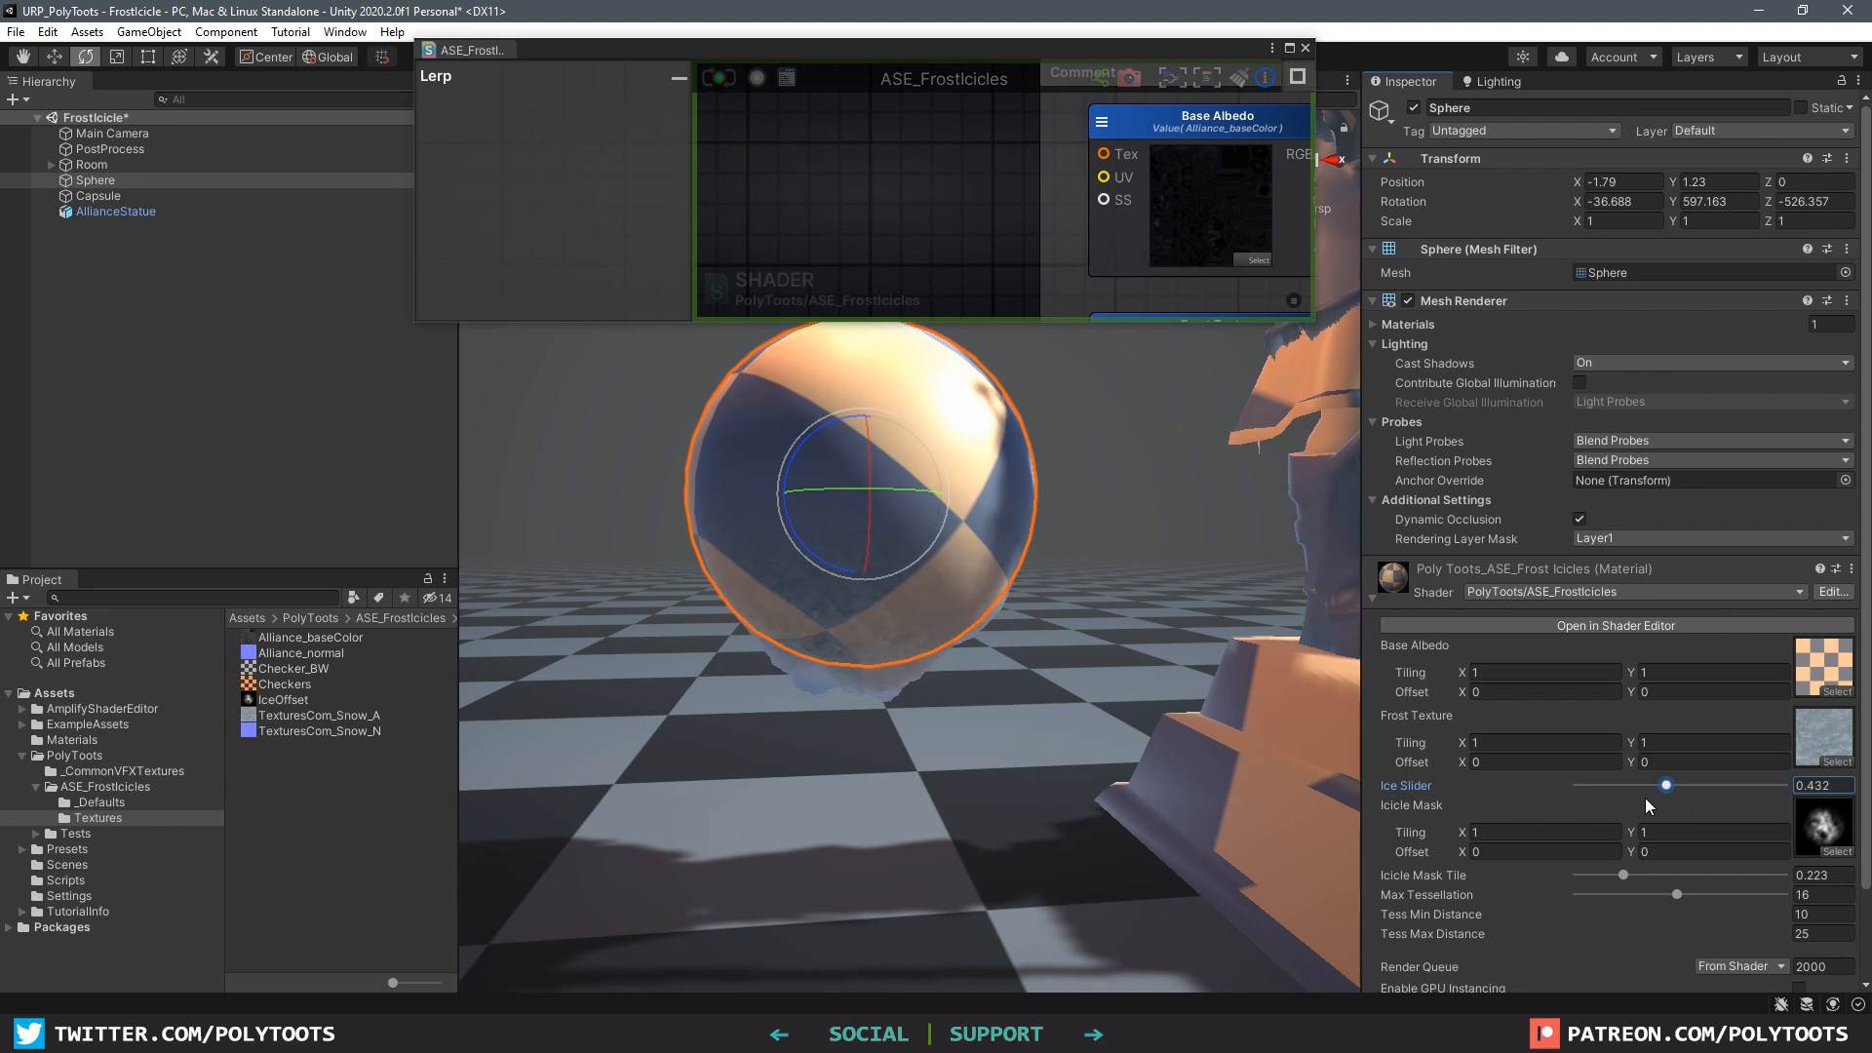
click(1688, 786)
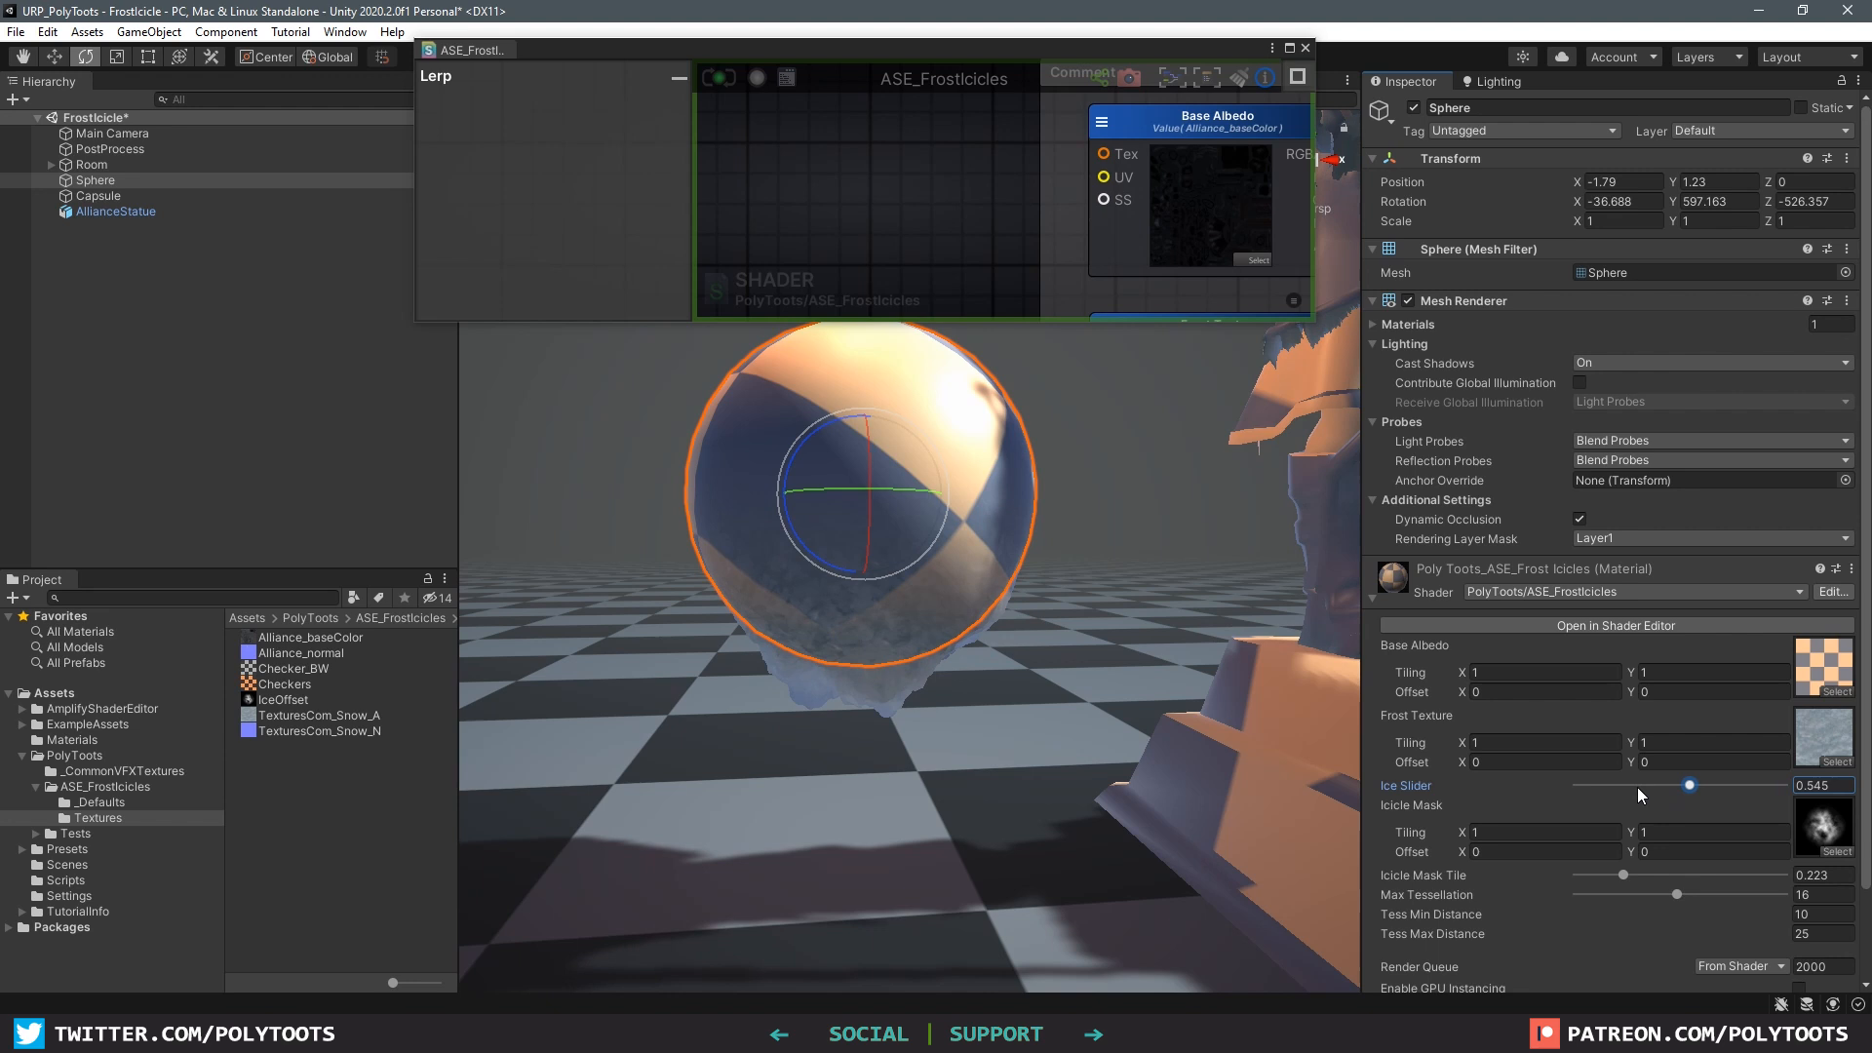
drag(1638, 787, 1792, 787)
alt+drag(844, 618, 951, 546)
scroll(878, 506, down, 3)
scroll(950, 546, up, 3)
mouse_move(1782, 785)
mouse_down()
mouse_move(1599, 786)
mouse_move(1801, 795)
mouse_up()
alt+drag(1019, 517, 1052, 334)
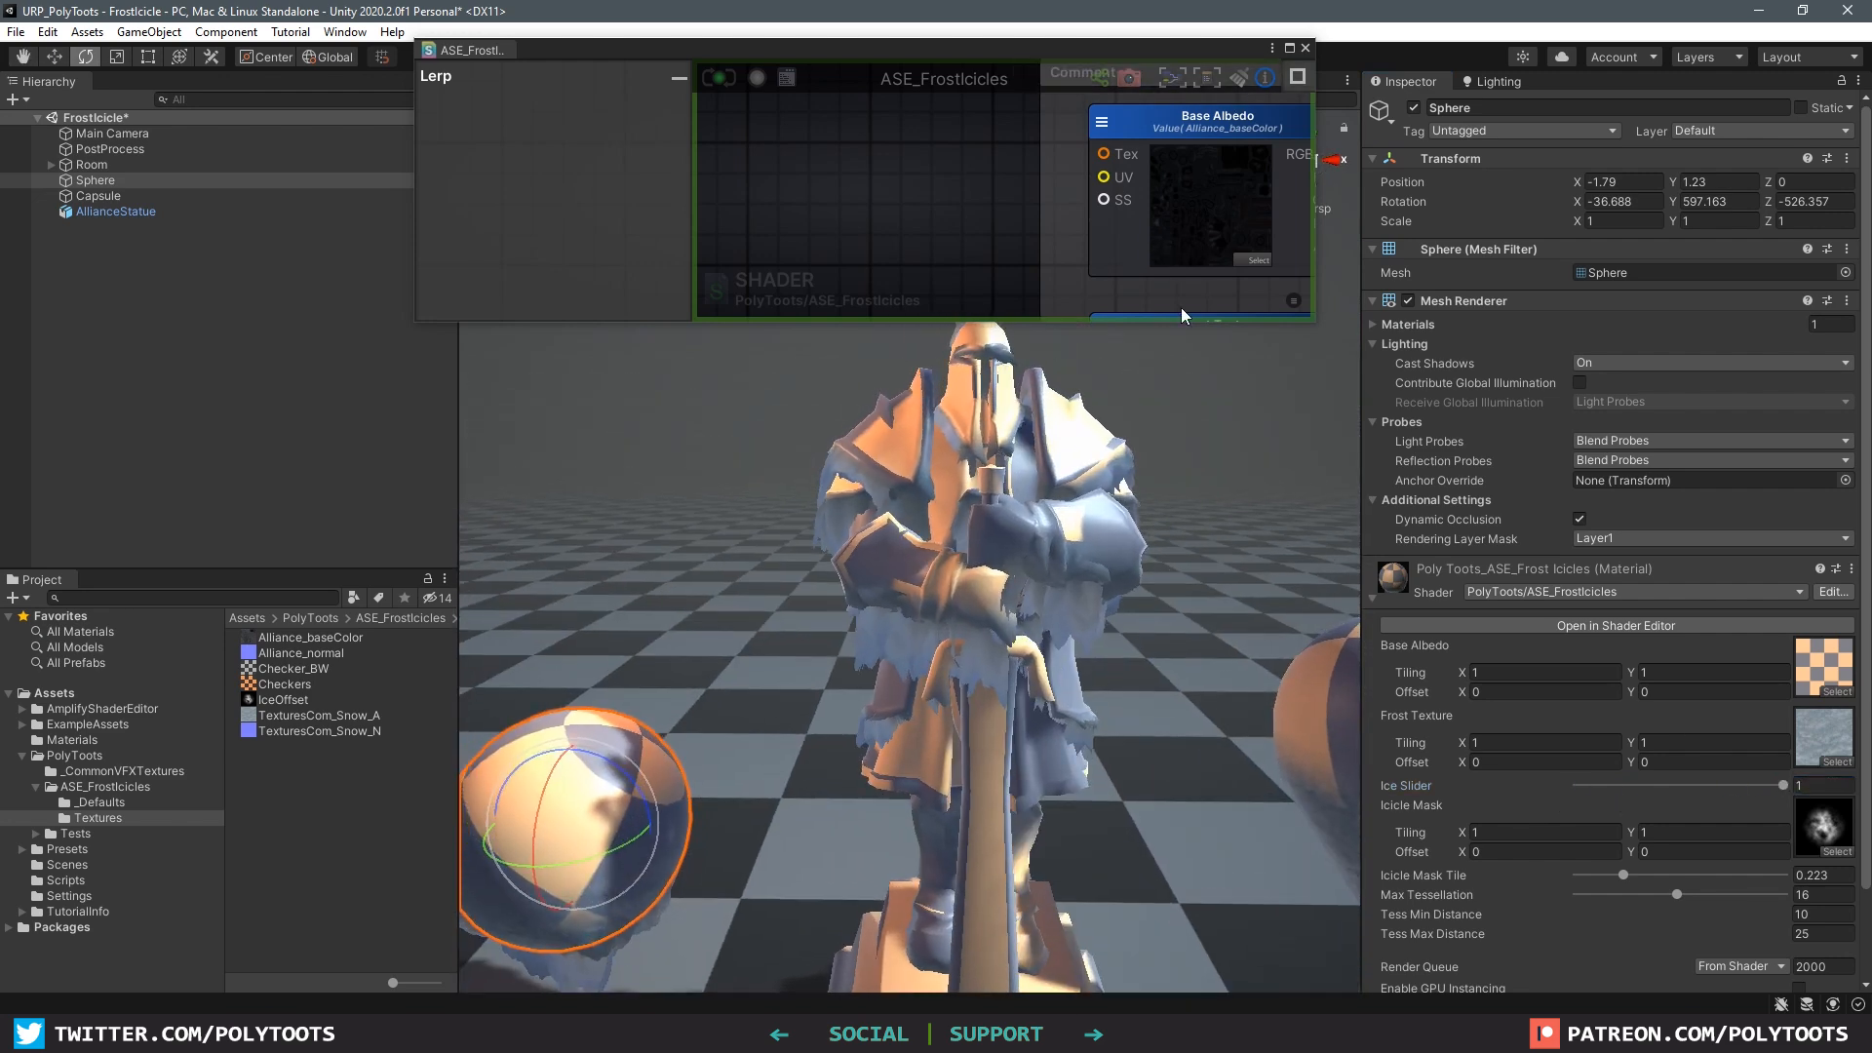
scroll(1025, 550, down, 3)
alt+drag(1024, 551, 1211, 698)
middle_drag(1211, 698, 1051, 600)
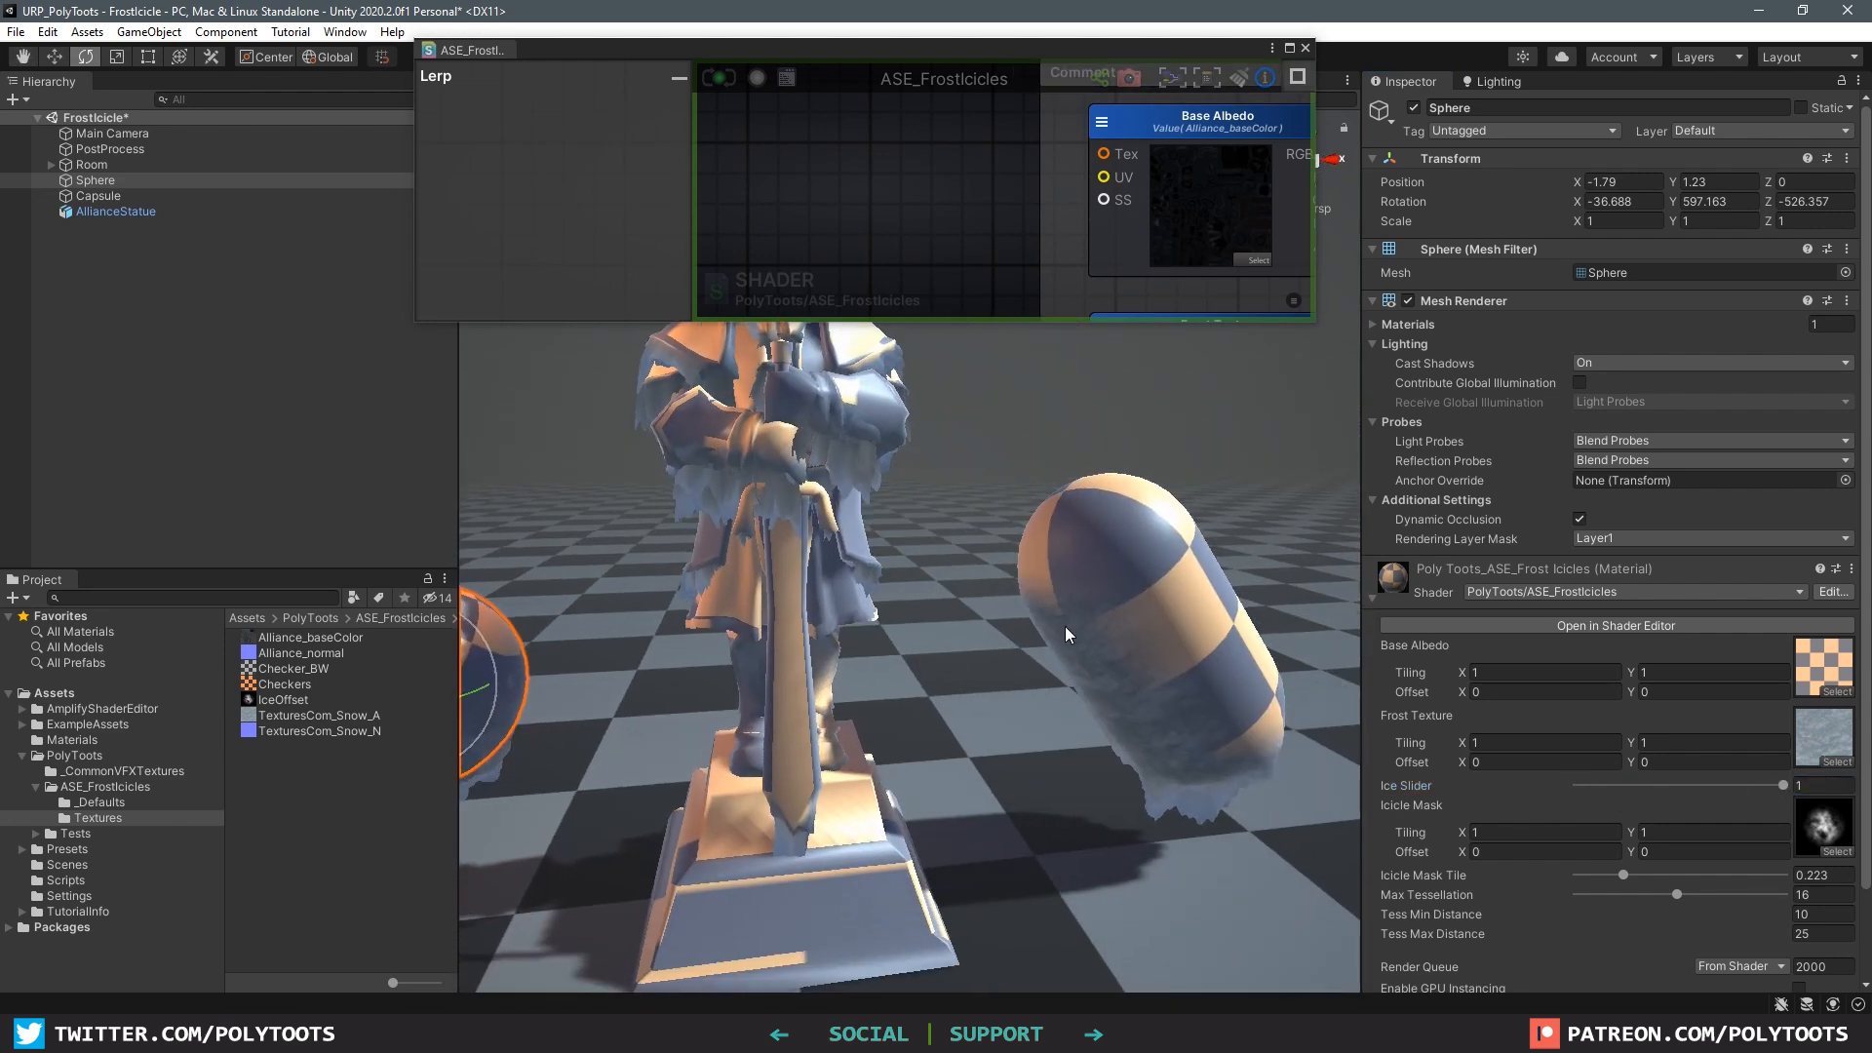
Step: Maximize the shader editor, add a second Lerp in the Albedo group and connect the first Lerp's output to its A input
click(1292, 50)
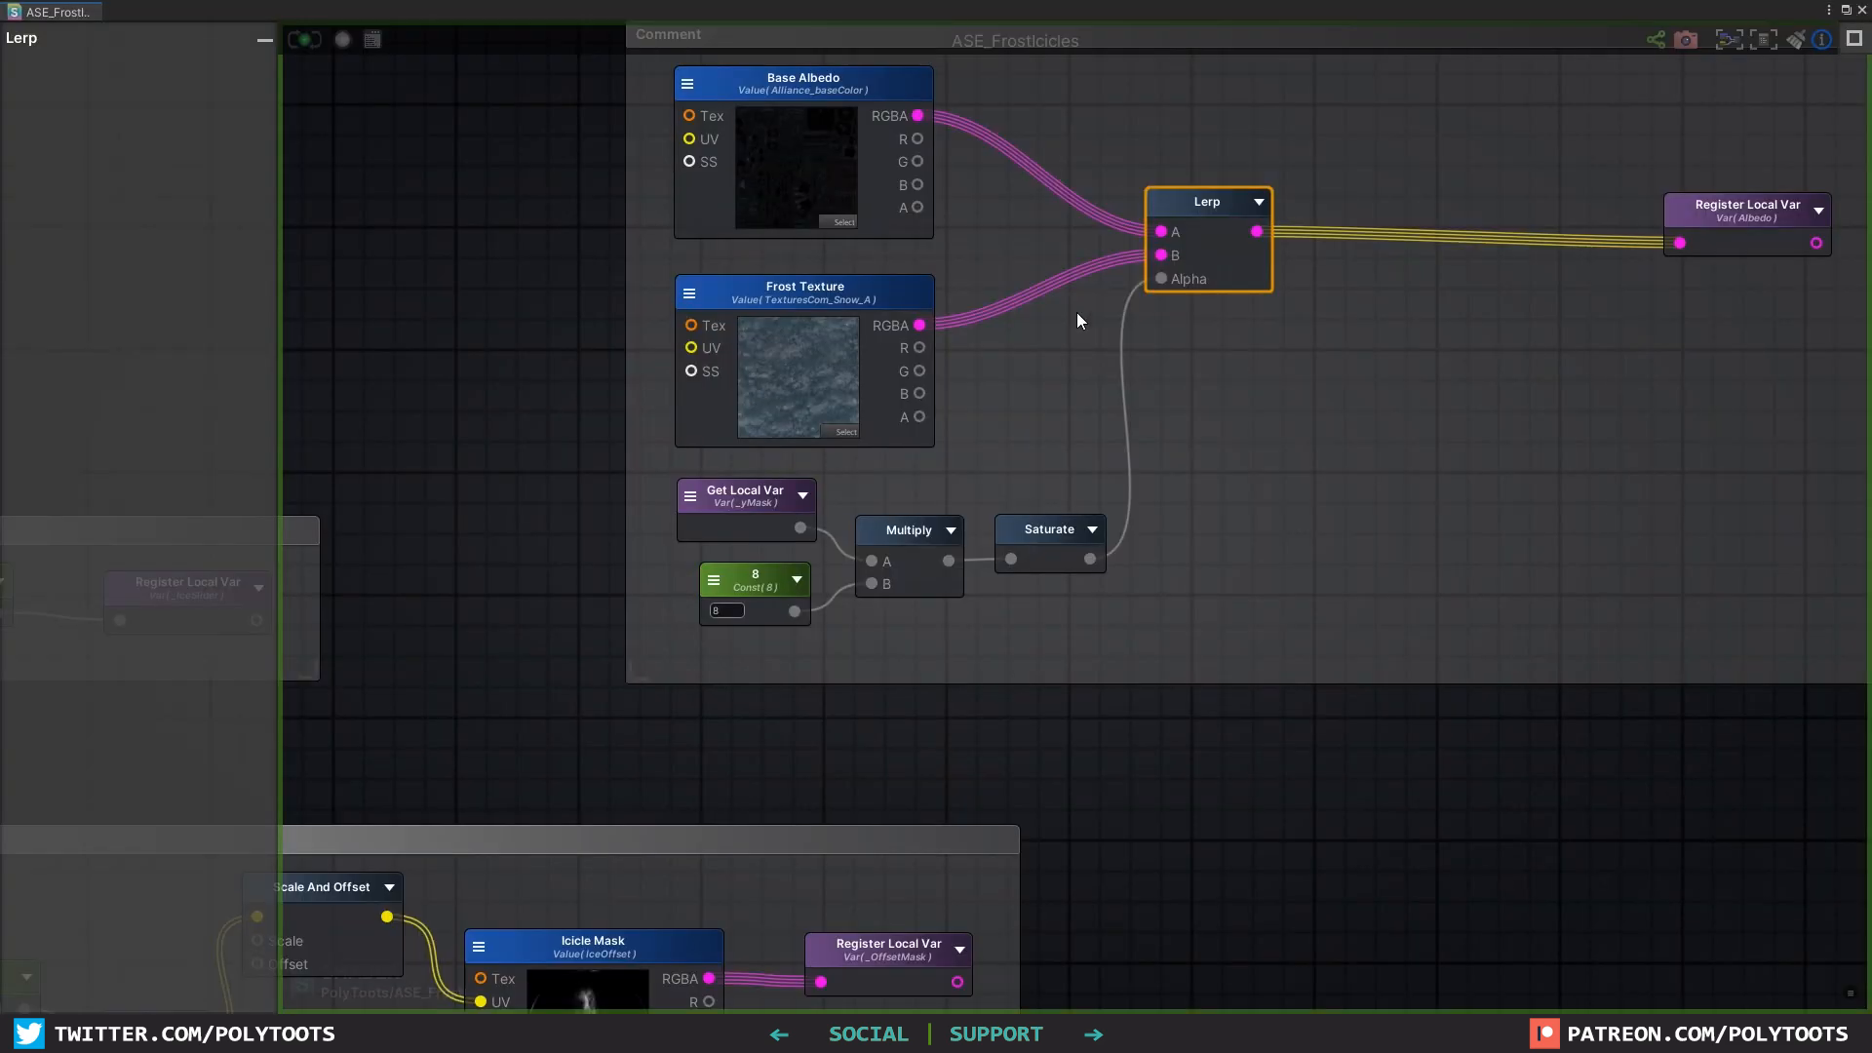
middle_drag(1078, 316, 1077, 456)
click(1385, 460)
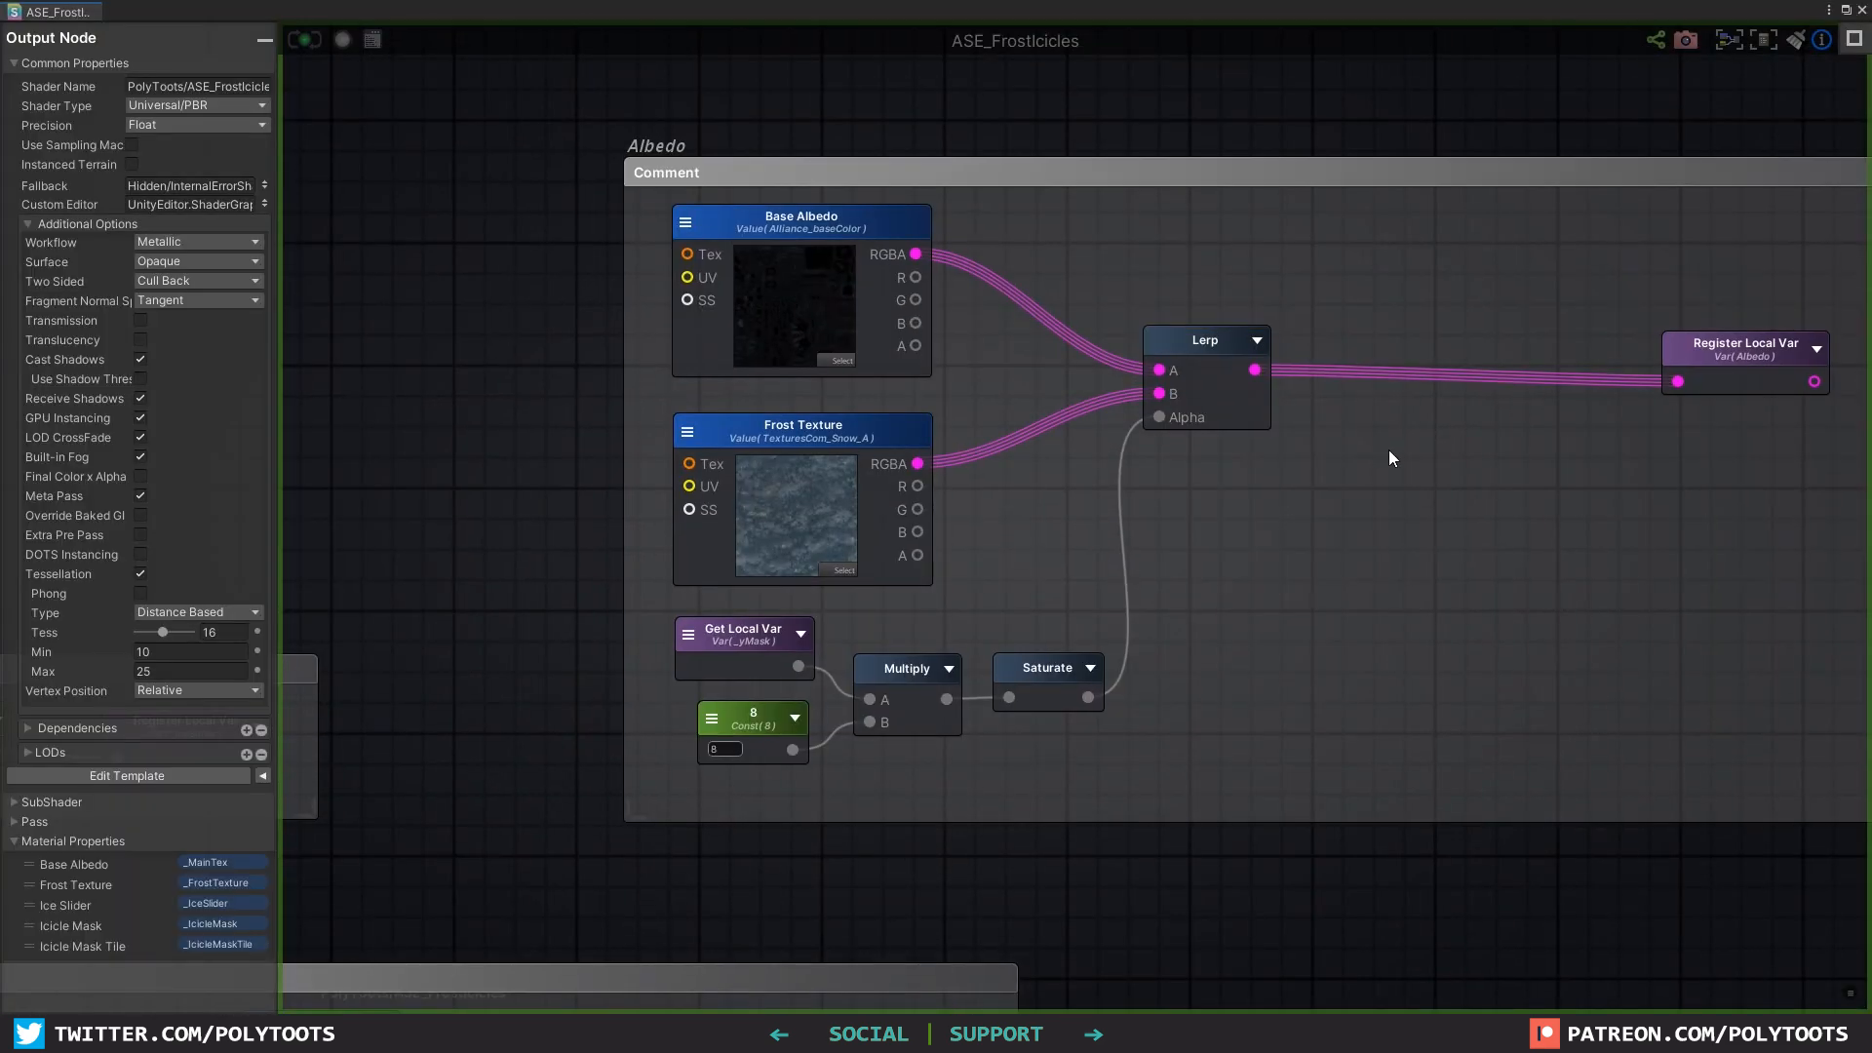
click(1412, 448)
drag(1455, 472, 1469, 472)
drag(1255, 369, 1491, 419)
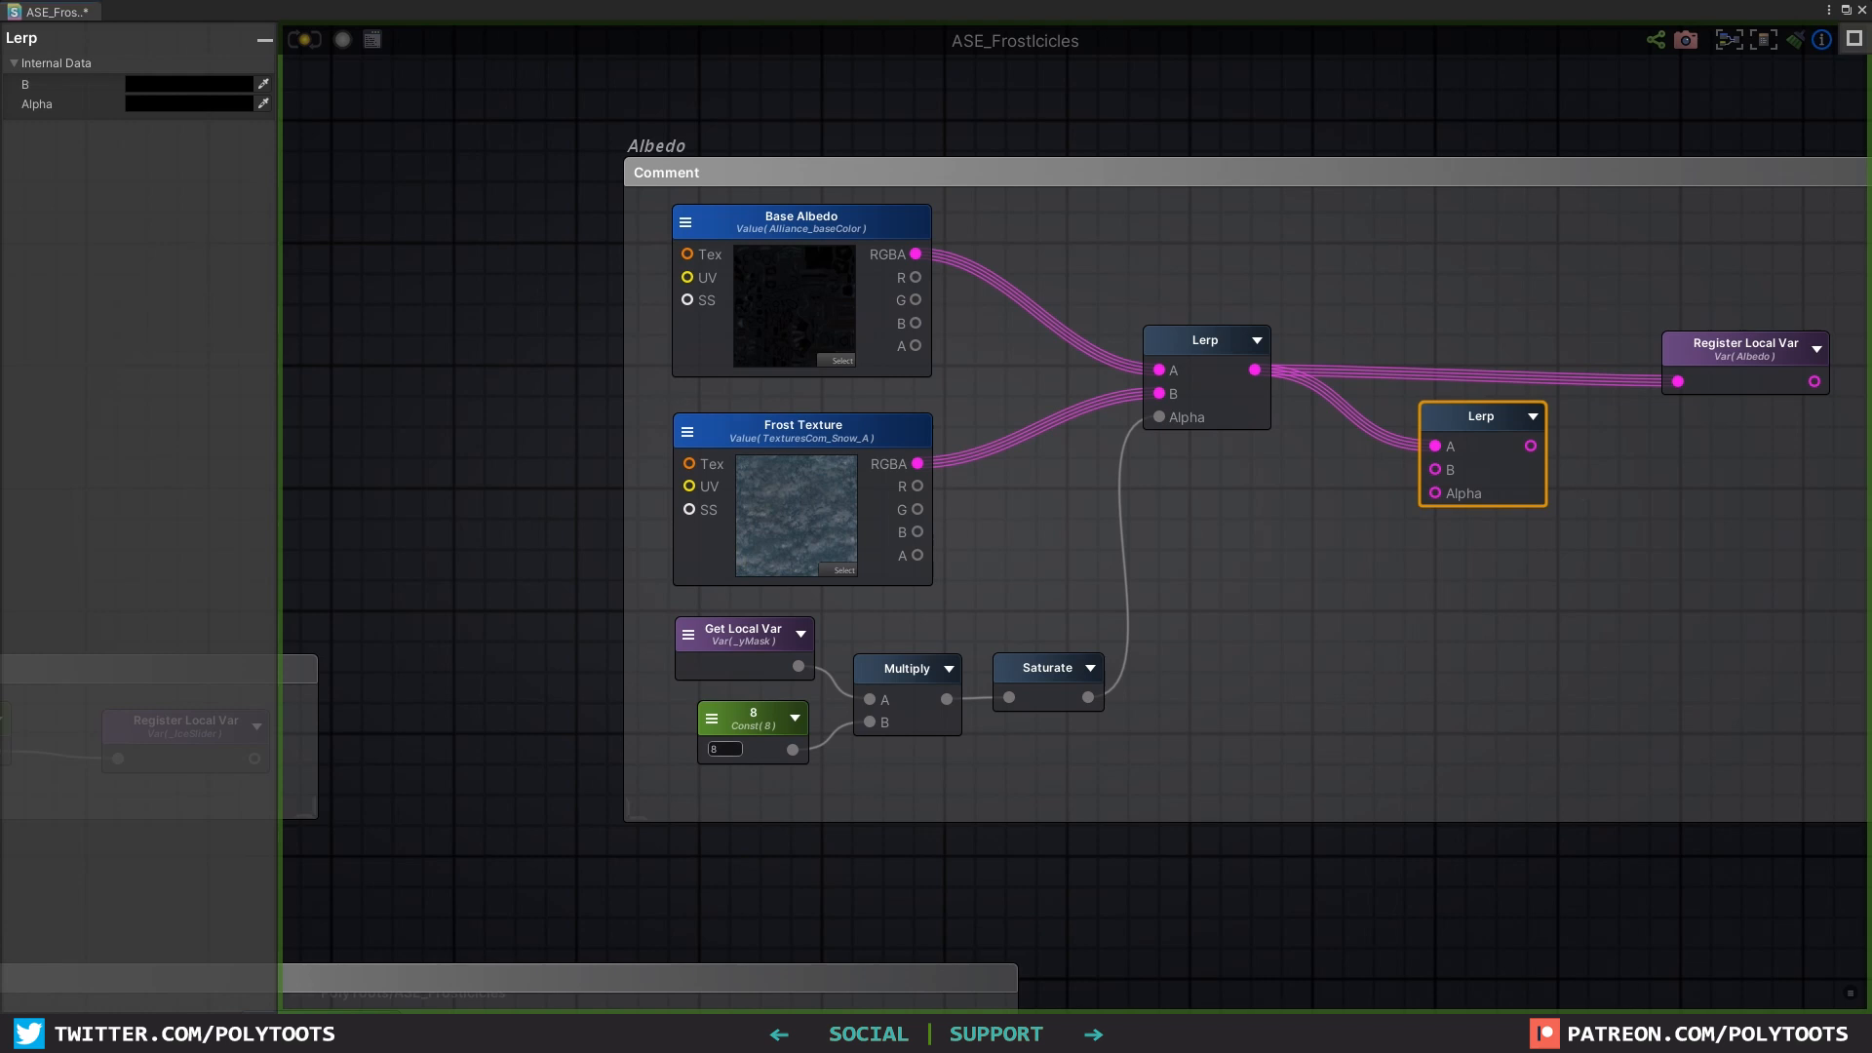
Step: Connect the Frost Texture's RGBA output to the second Lerp's B input
click(811, 437)
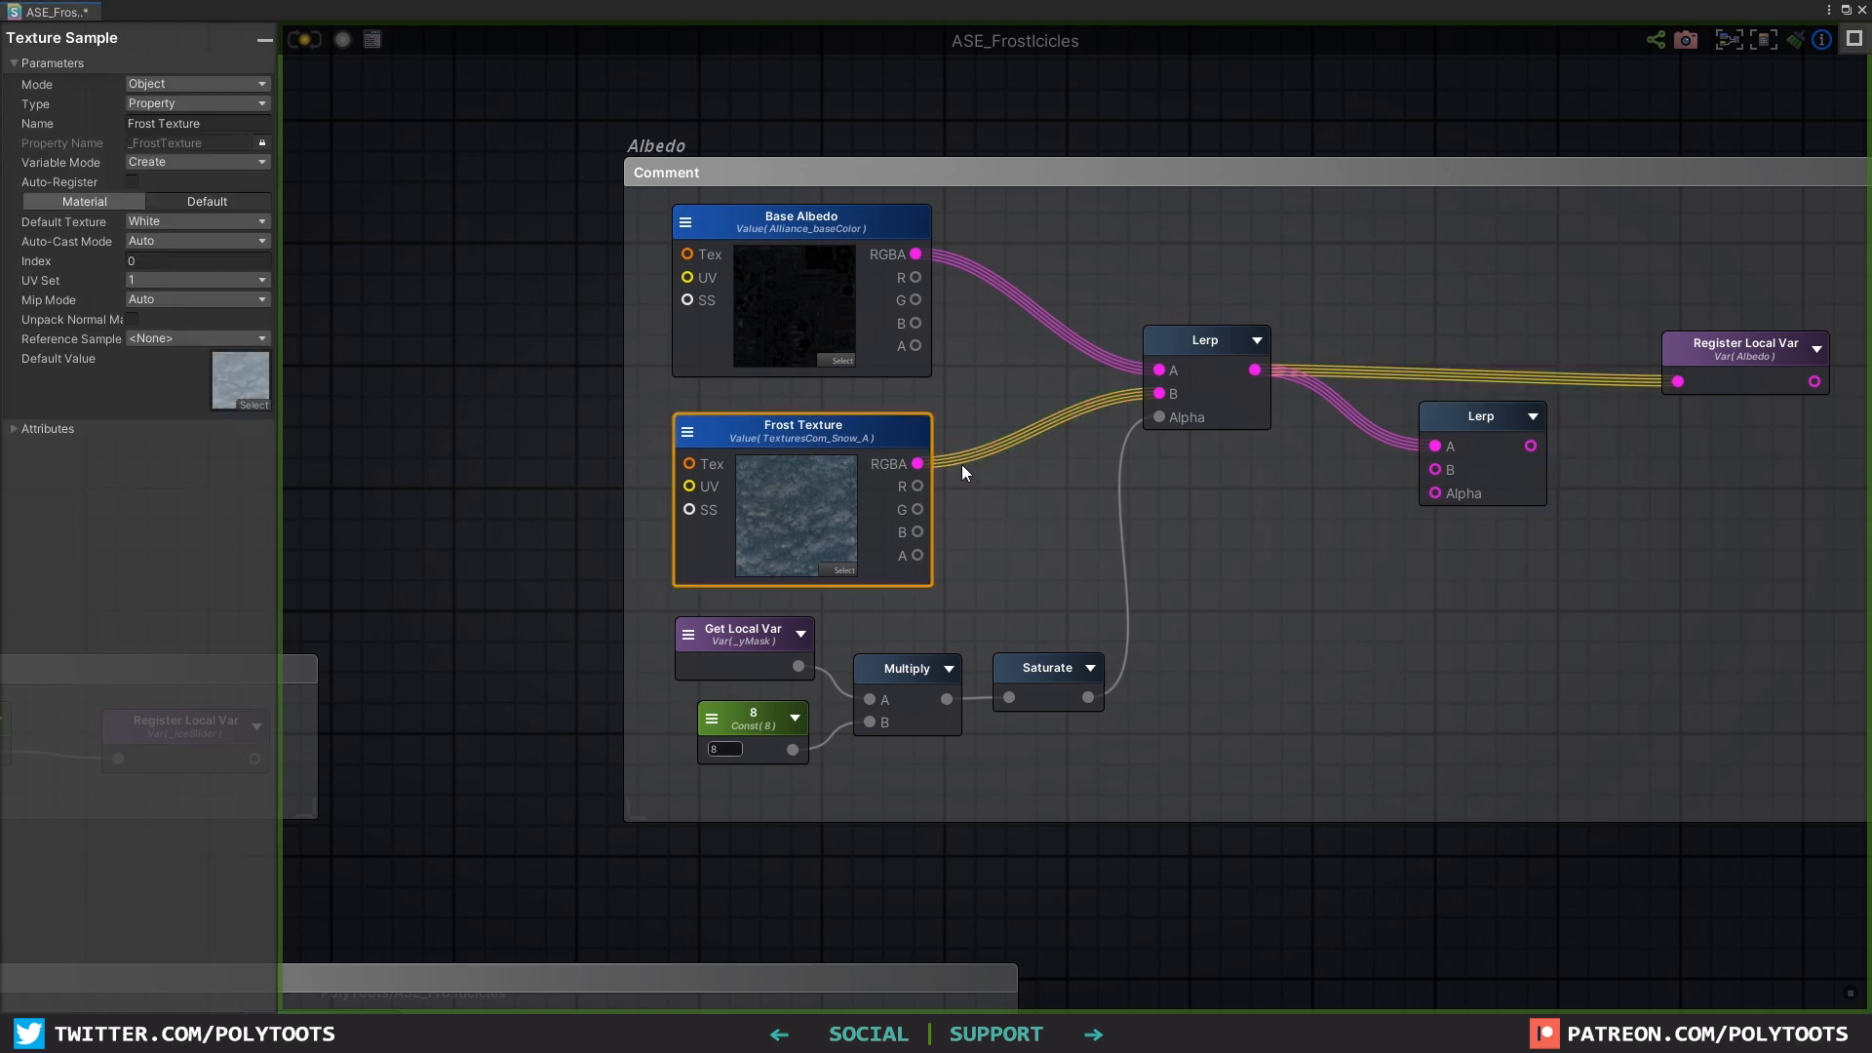
drag(918, 463, 1474, 412)
click(1472, 419)
click(1285, 544)
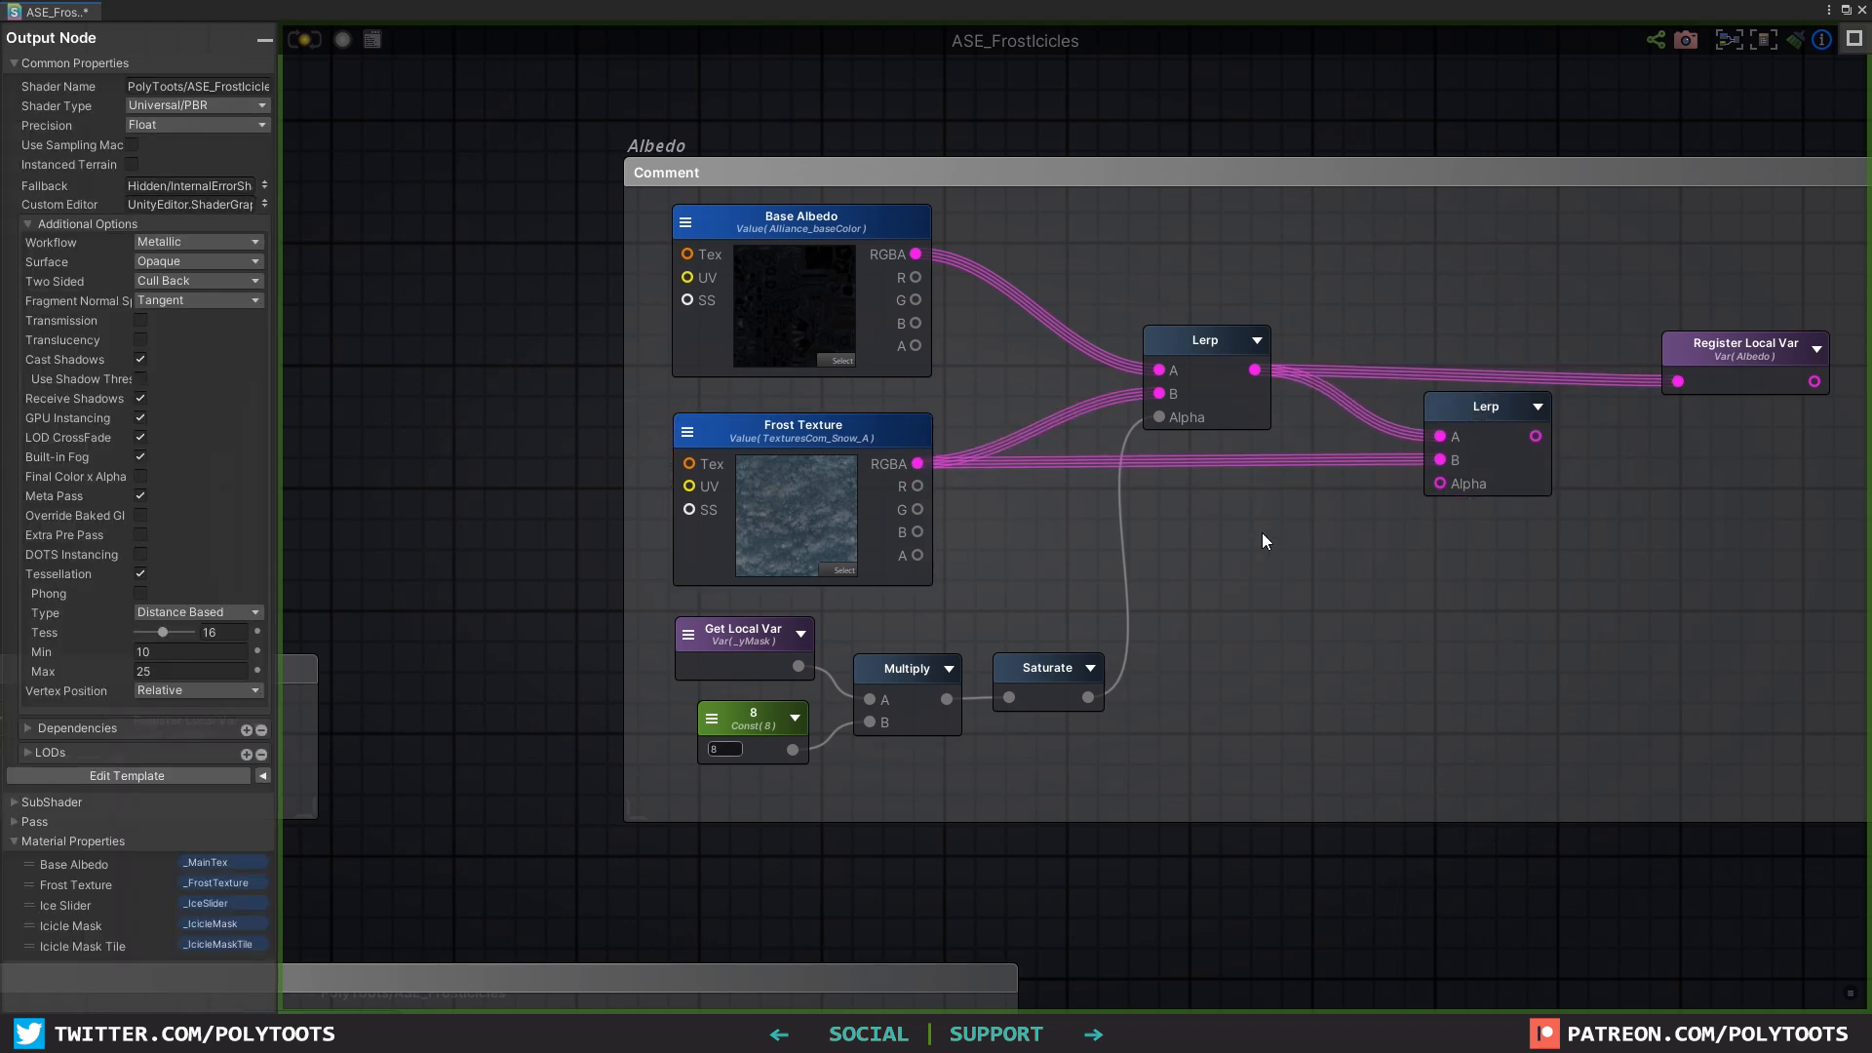
Step: Add a Texture Sample below the second Lerp, set it to Reference mode with _FrostTexture, and delete the node
key(t)
click(1262, 532)
click(1264, 522)
click(1361, 546)
key(Delete)
drag(1352, 548, 1270, 534)
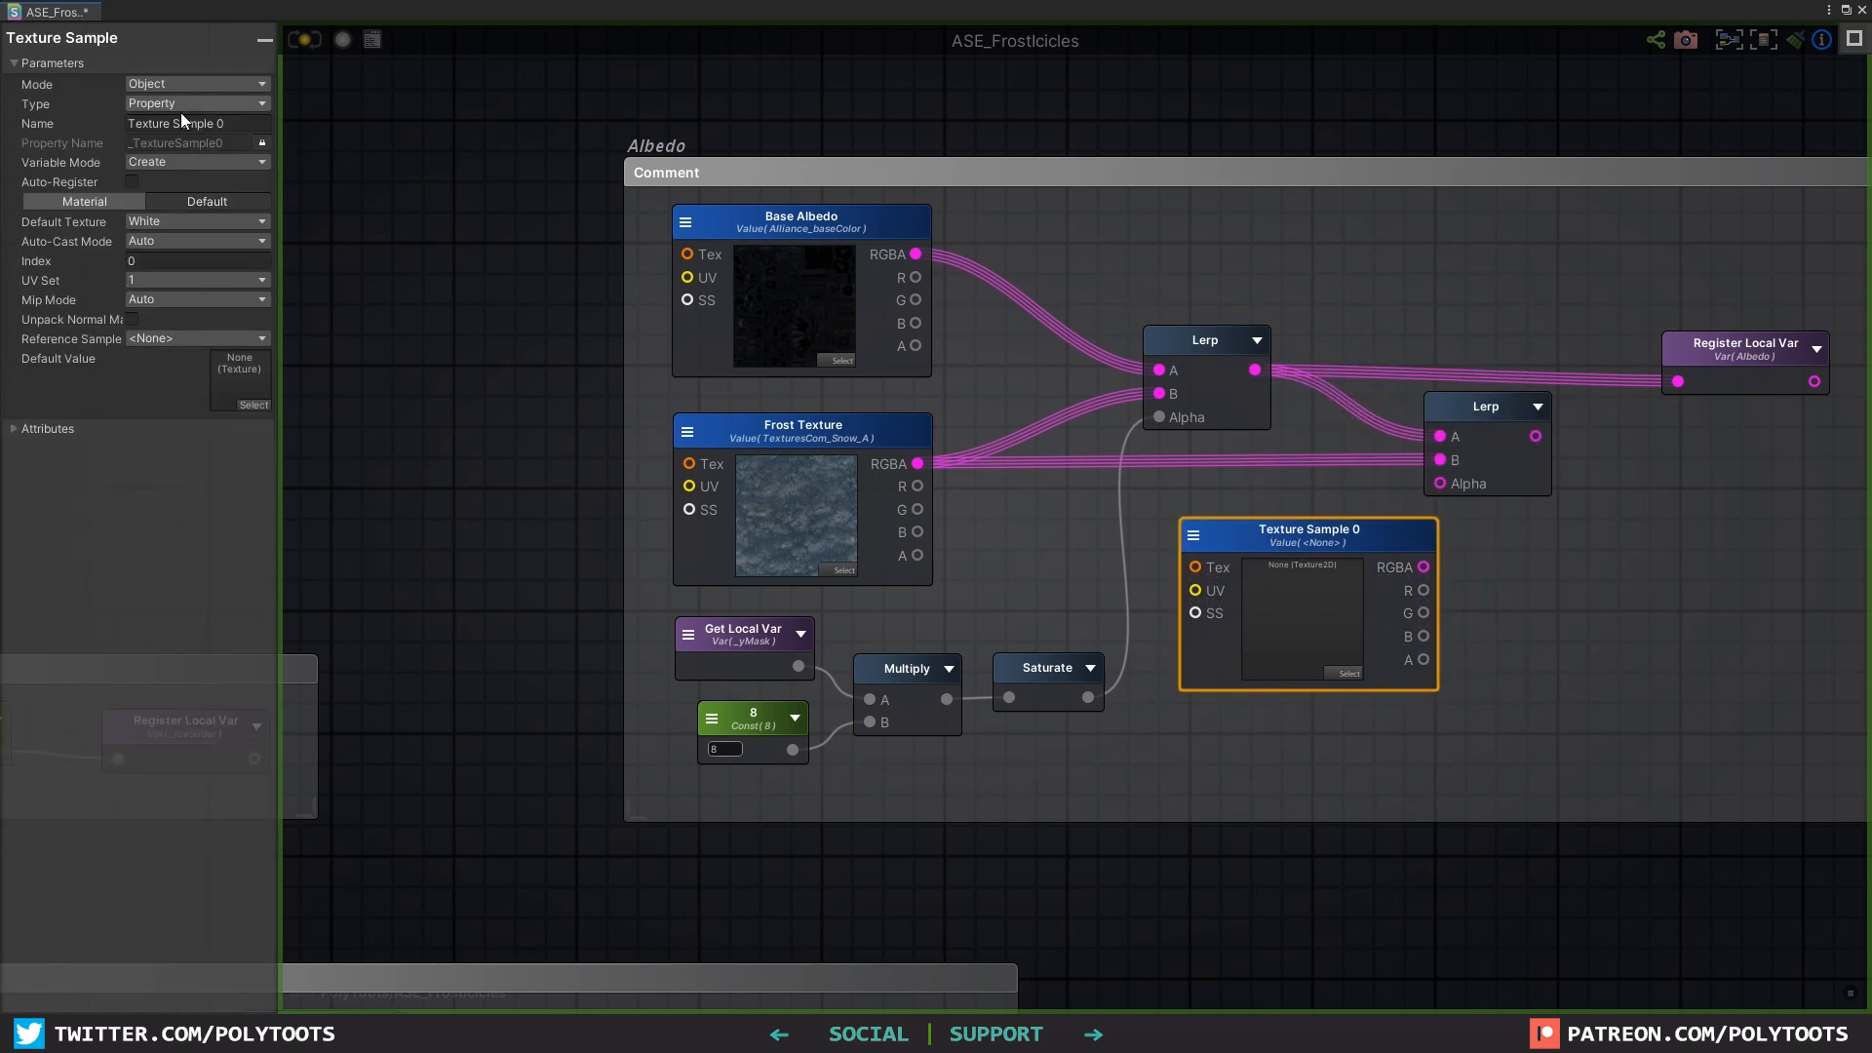
click(185, 84)
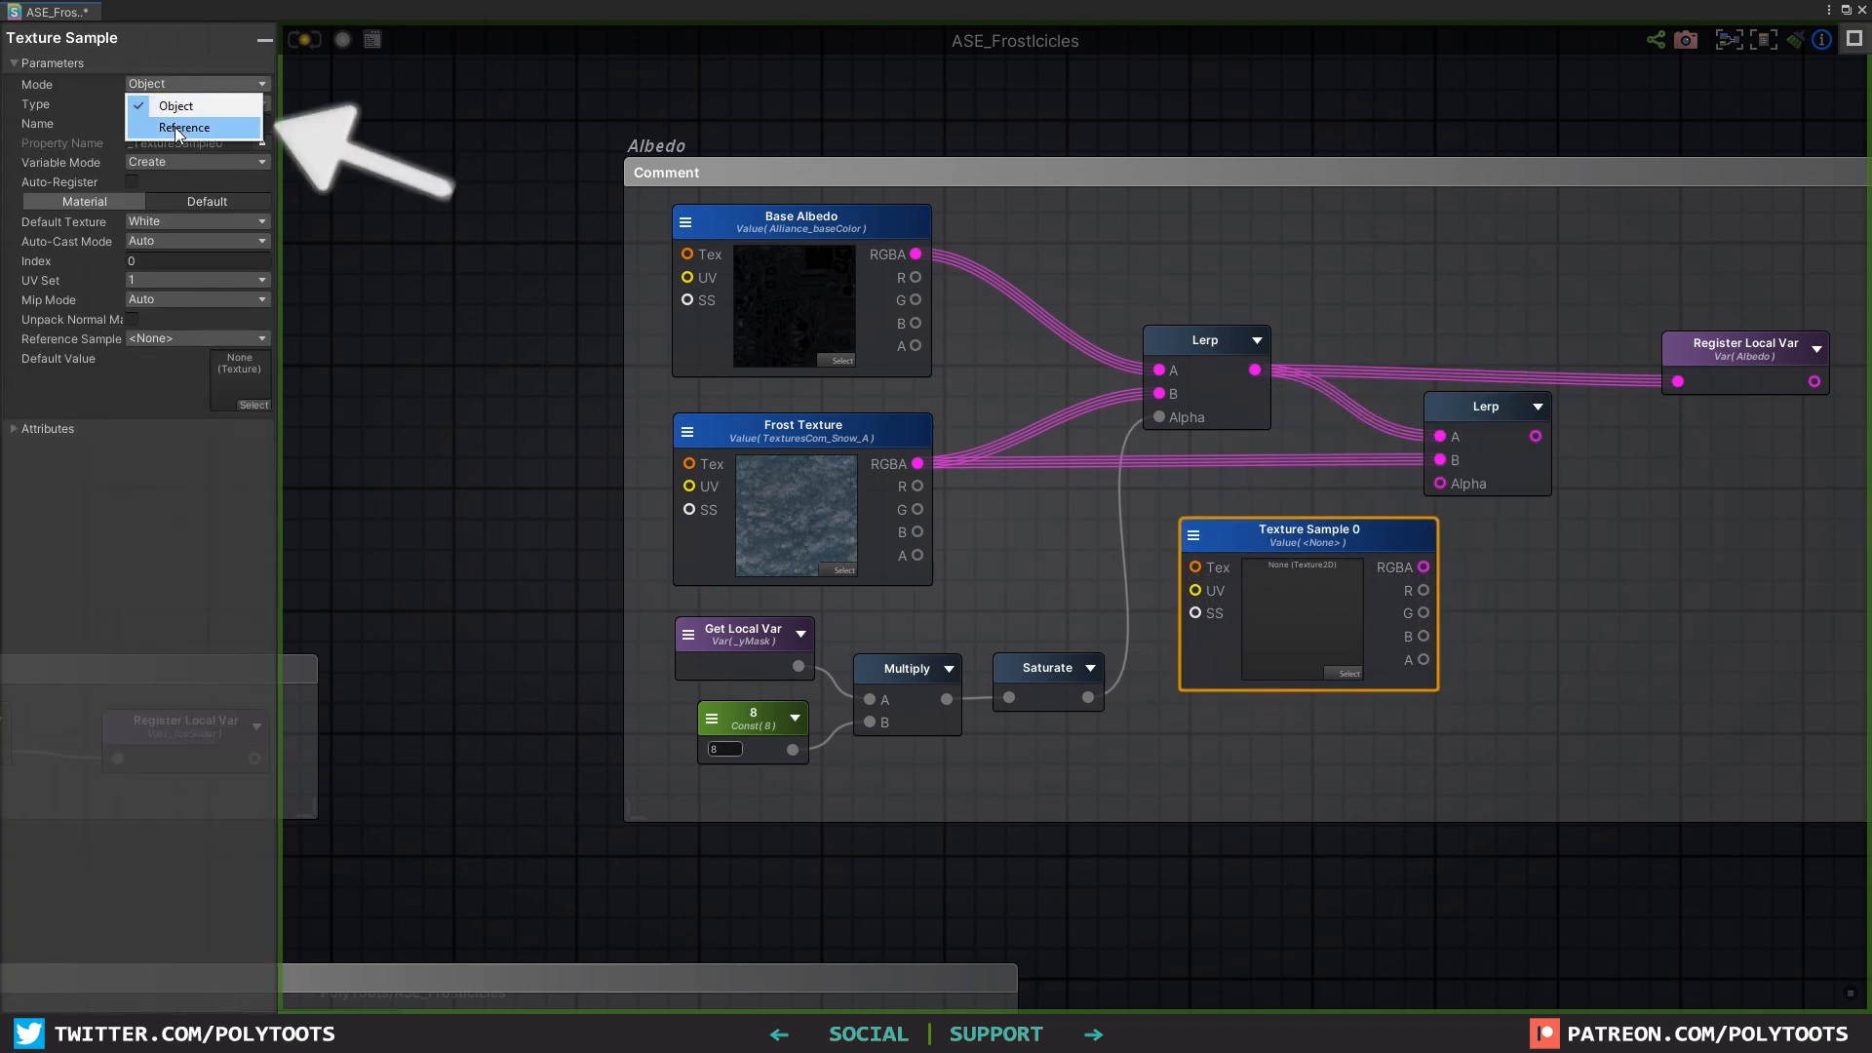
click(178, 129)
click(161, 104)
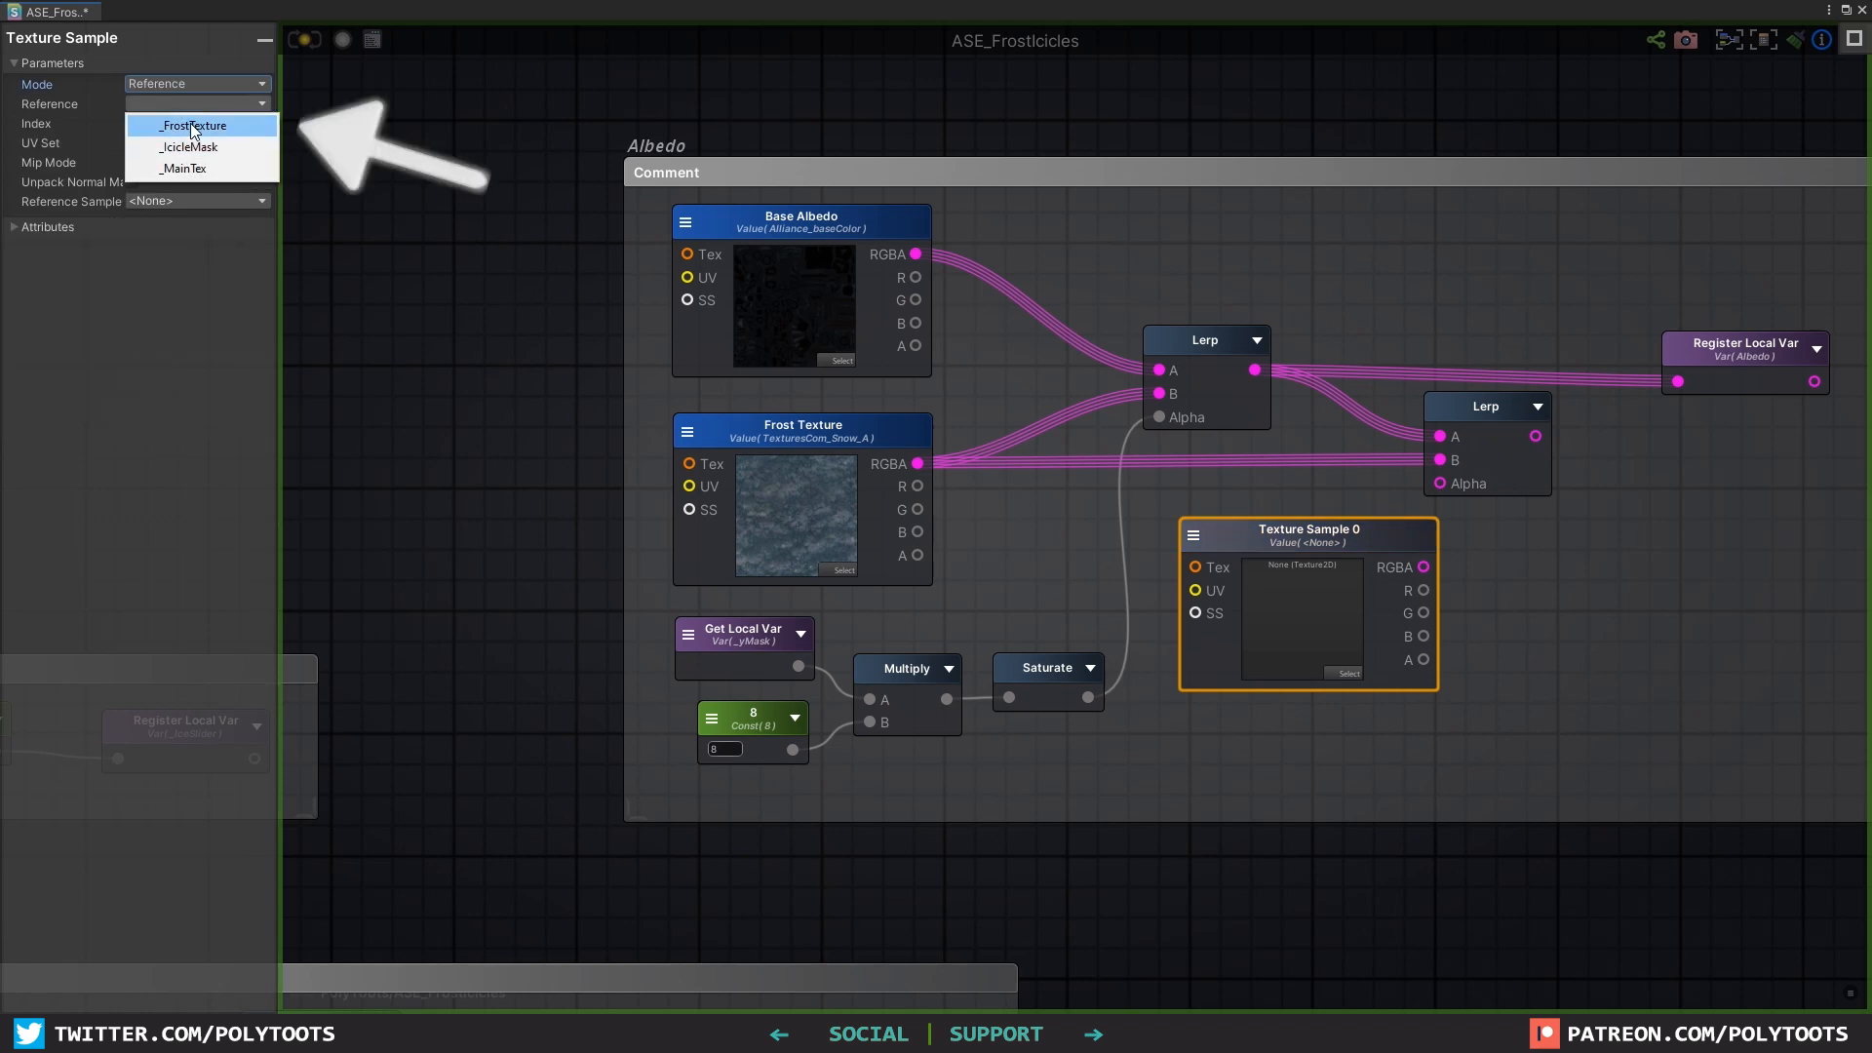
click(194, 127)
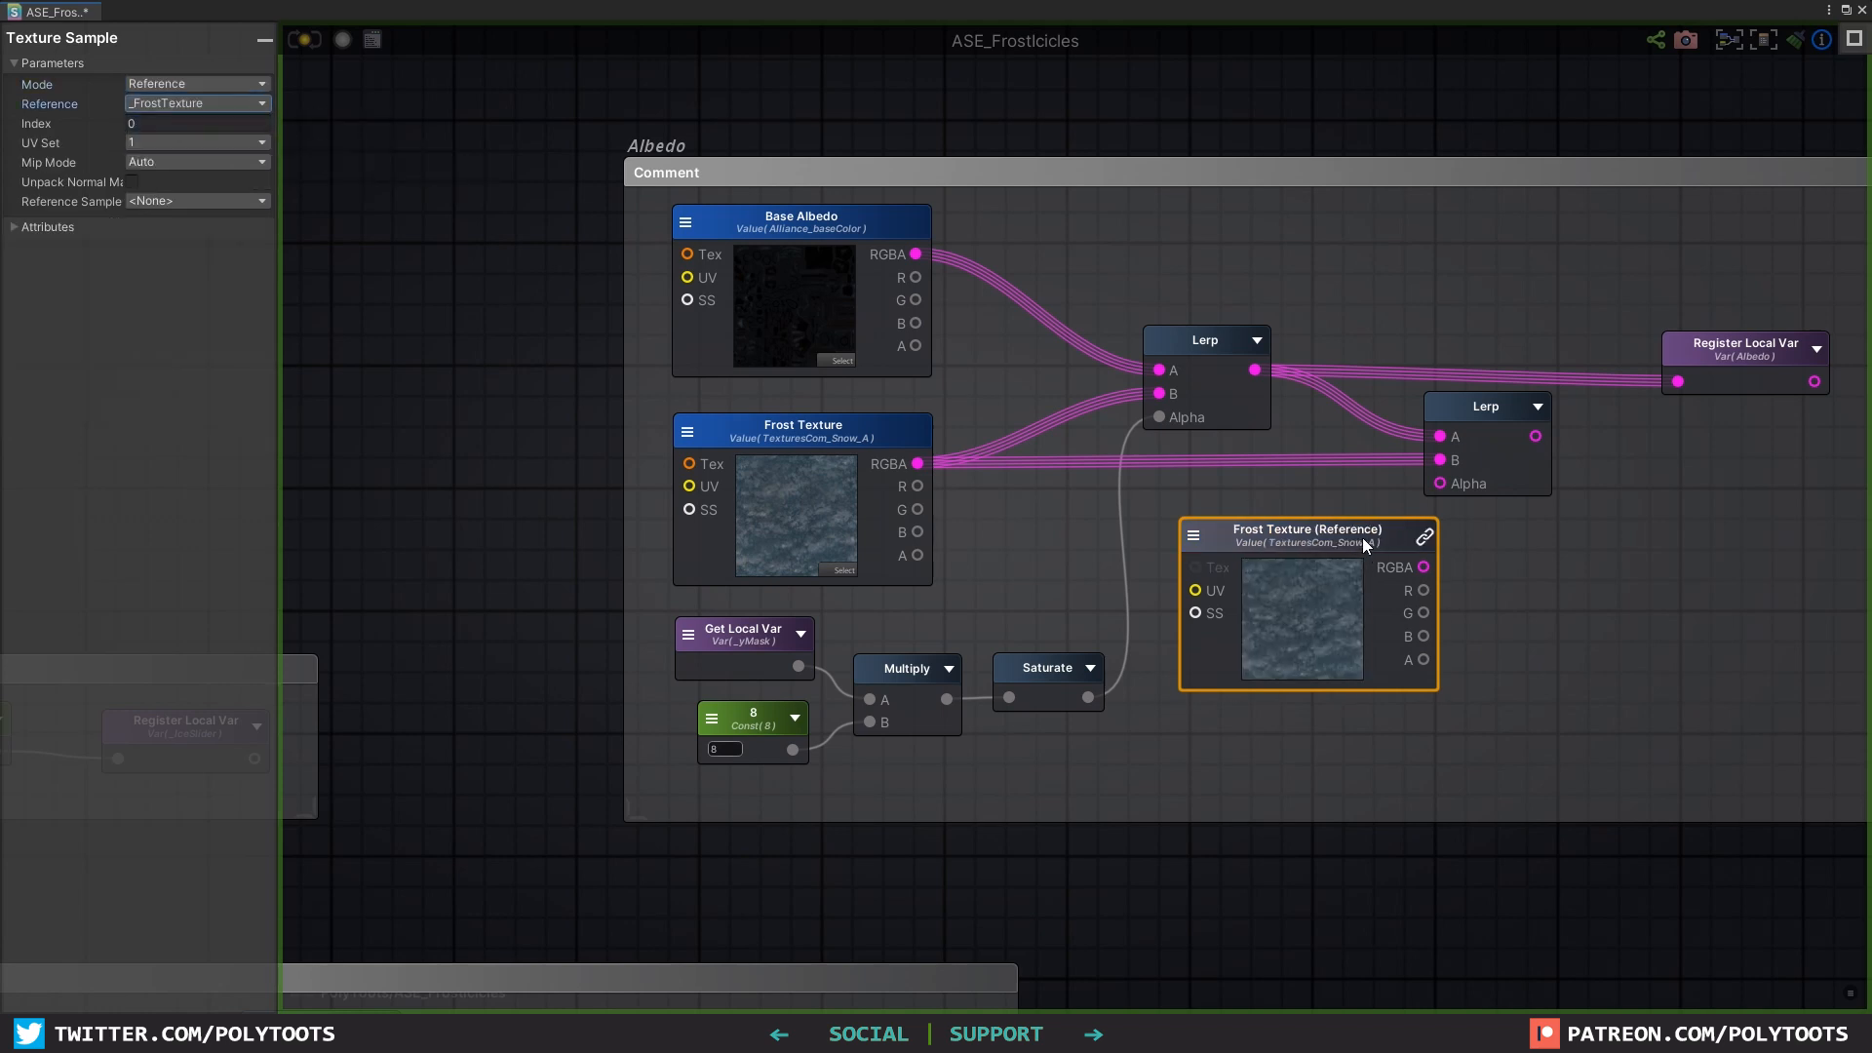
key(Delete)
Step: Add a Get Local Var node set to _IceSlider and connect it to the second Lerp's Alpha input
scroll(1320, 452, down, 2)
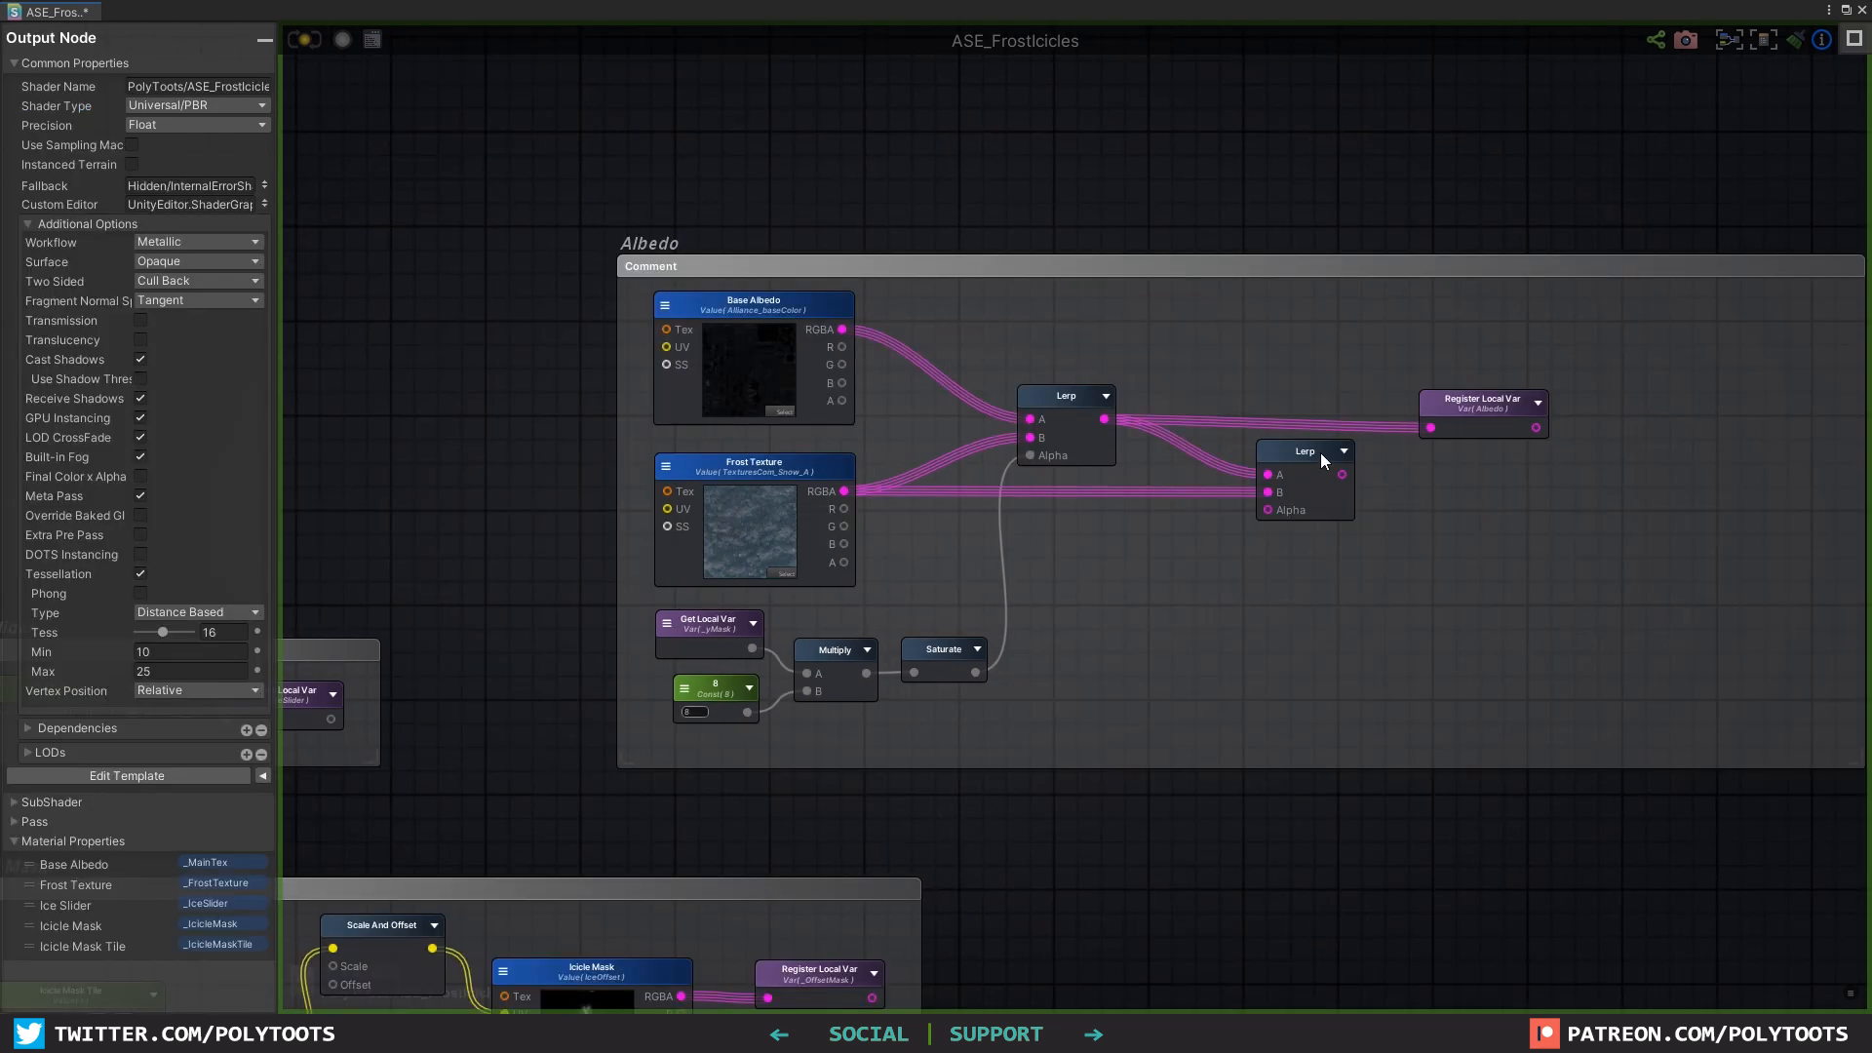
click(1309, 465)
scroll(1147, 543, up, 1)
key(g)
click(1138, 542)
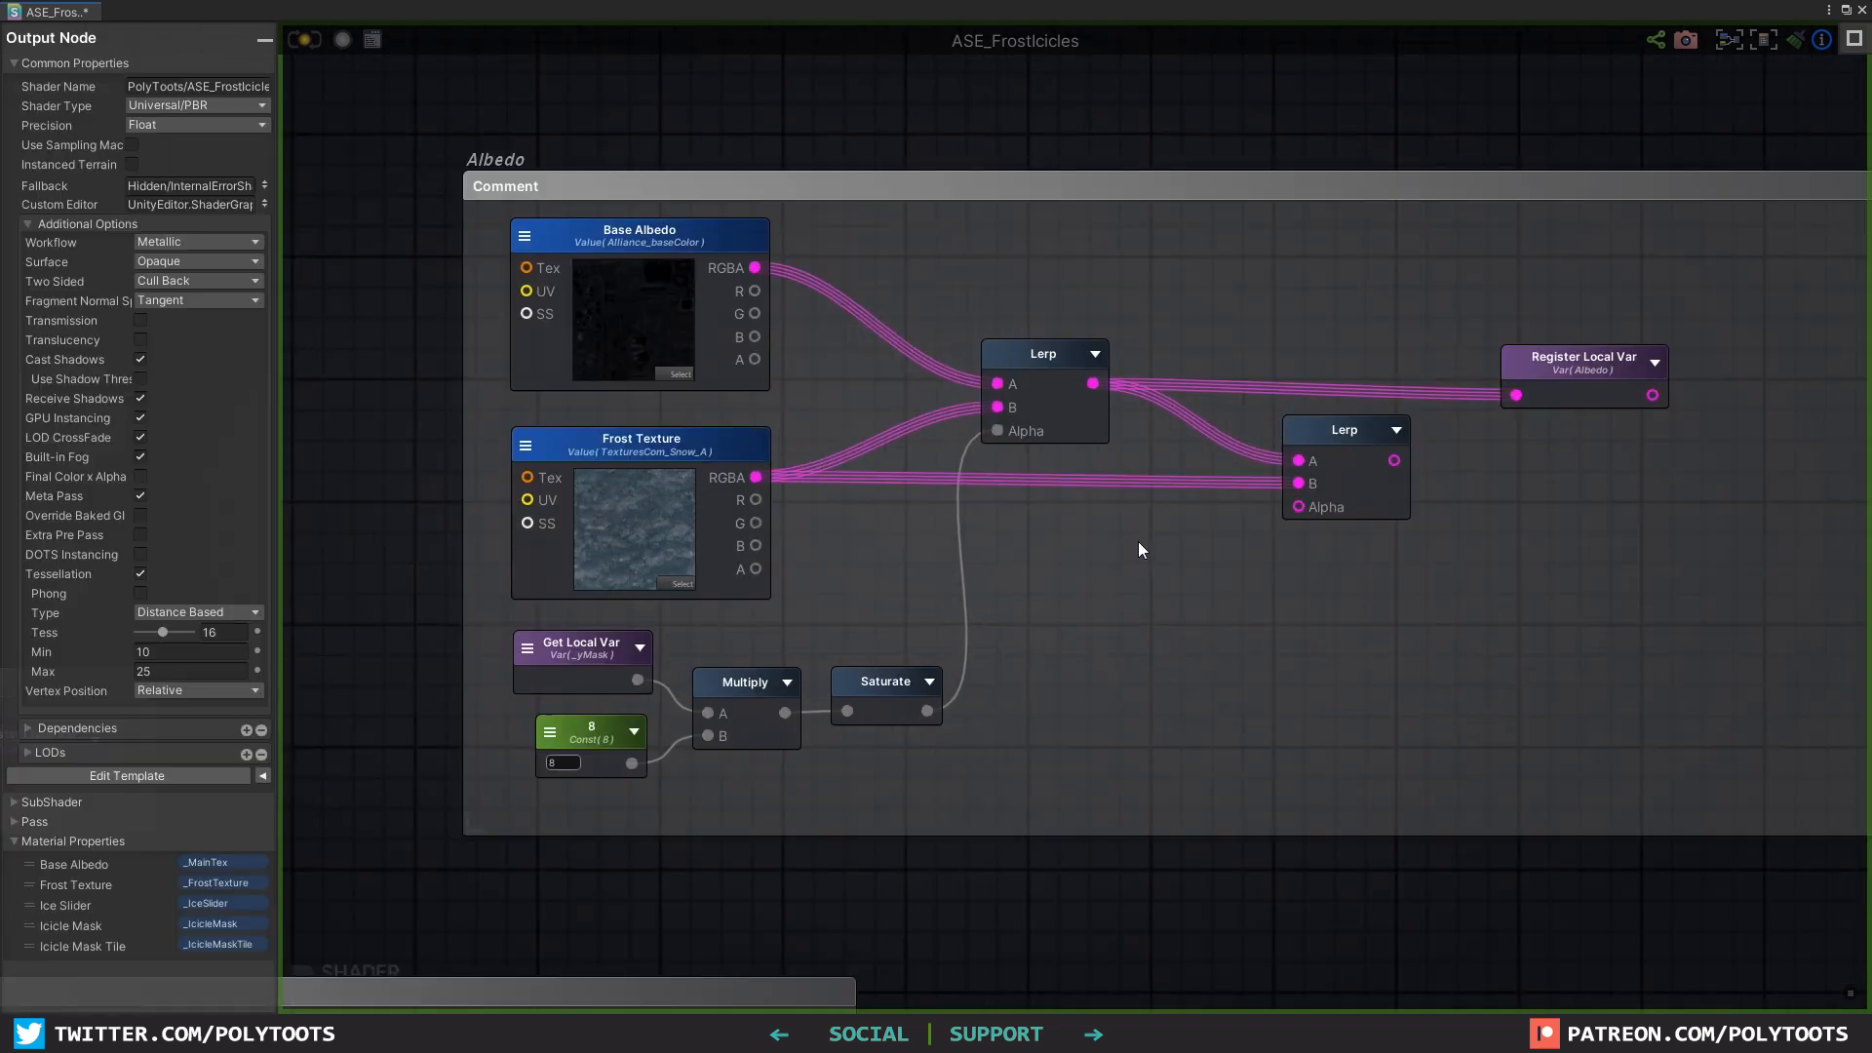
drag(1168, 555, 1113, 528)
click(1097, 530)
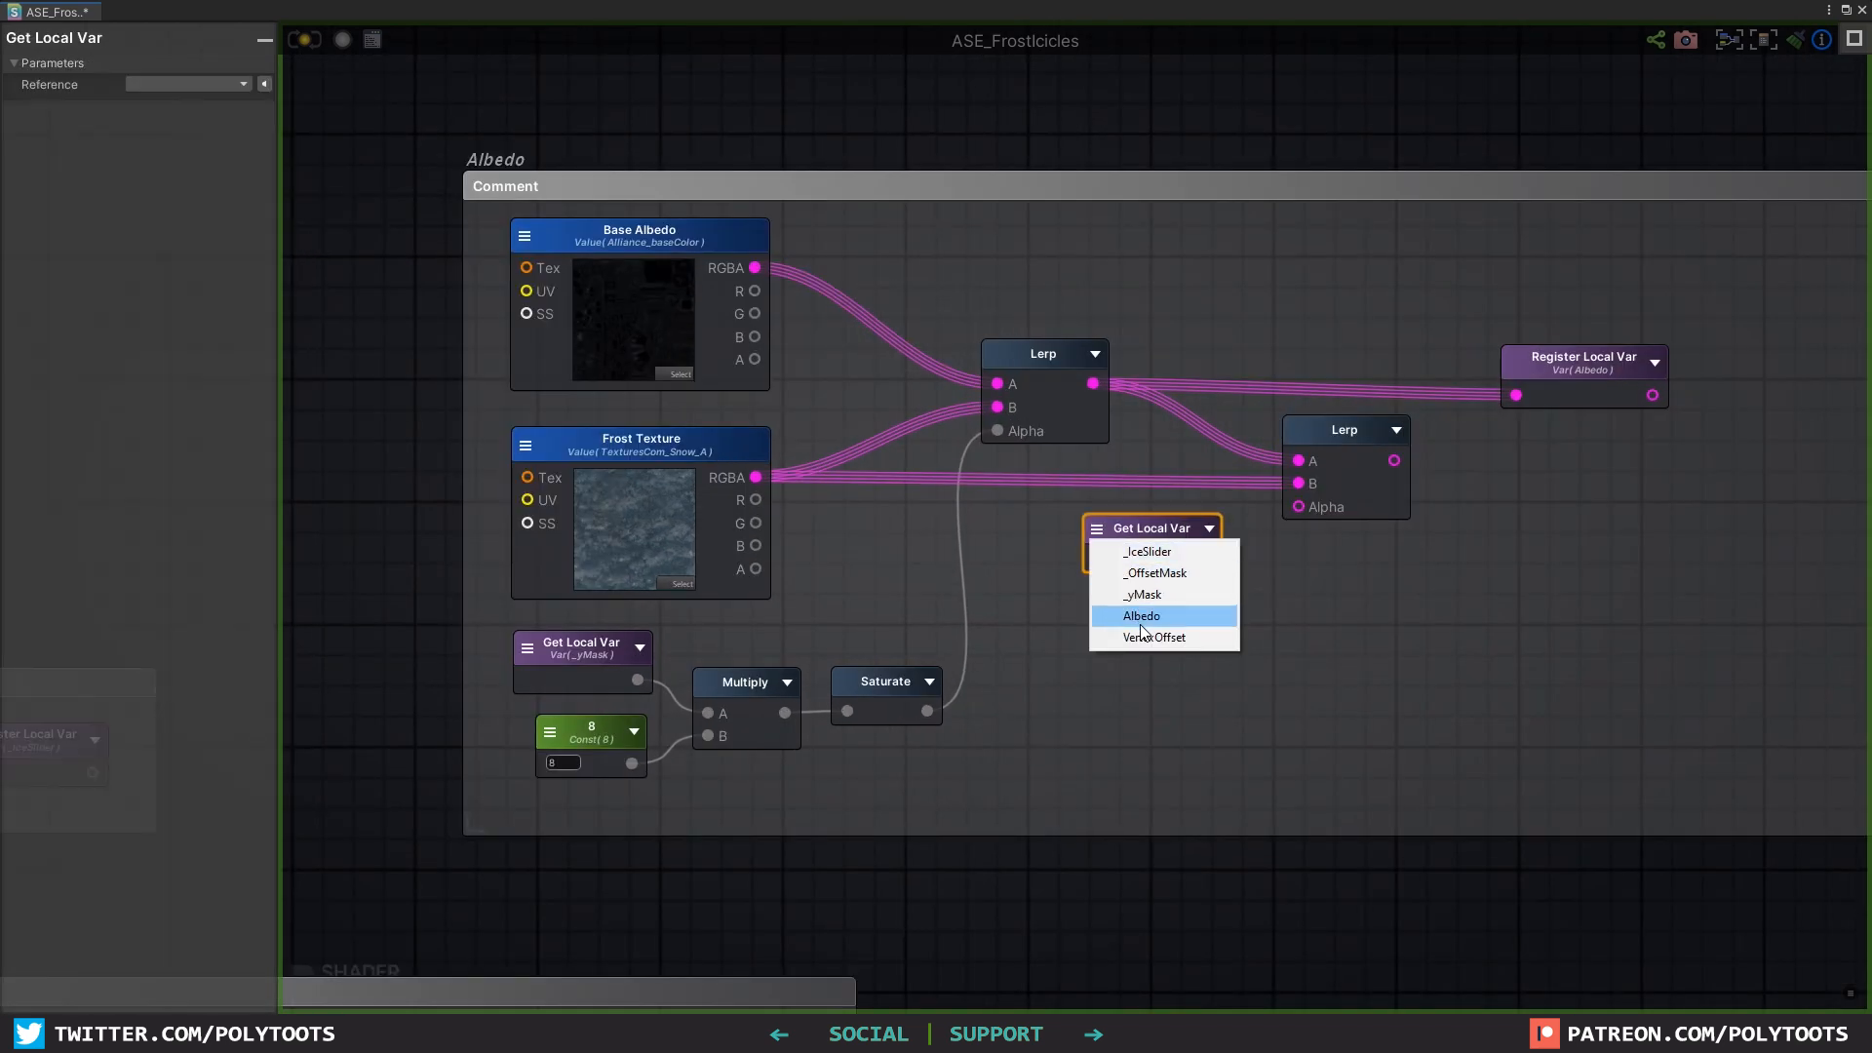
click(1147, 551)
drag(1207, 562, 1307, 507)
Step: Connect the second Lerp's output to the Albedo Register Local Var, save the shader and return to the scene view
drag(1396, 461, 1516, 394)
click(1577, 358)
click(1138, 532)
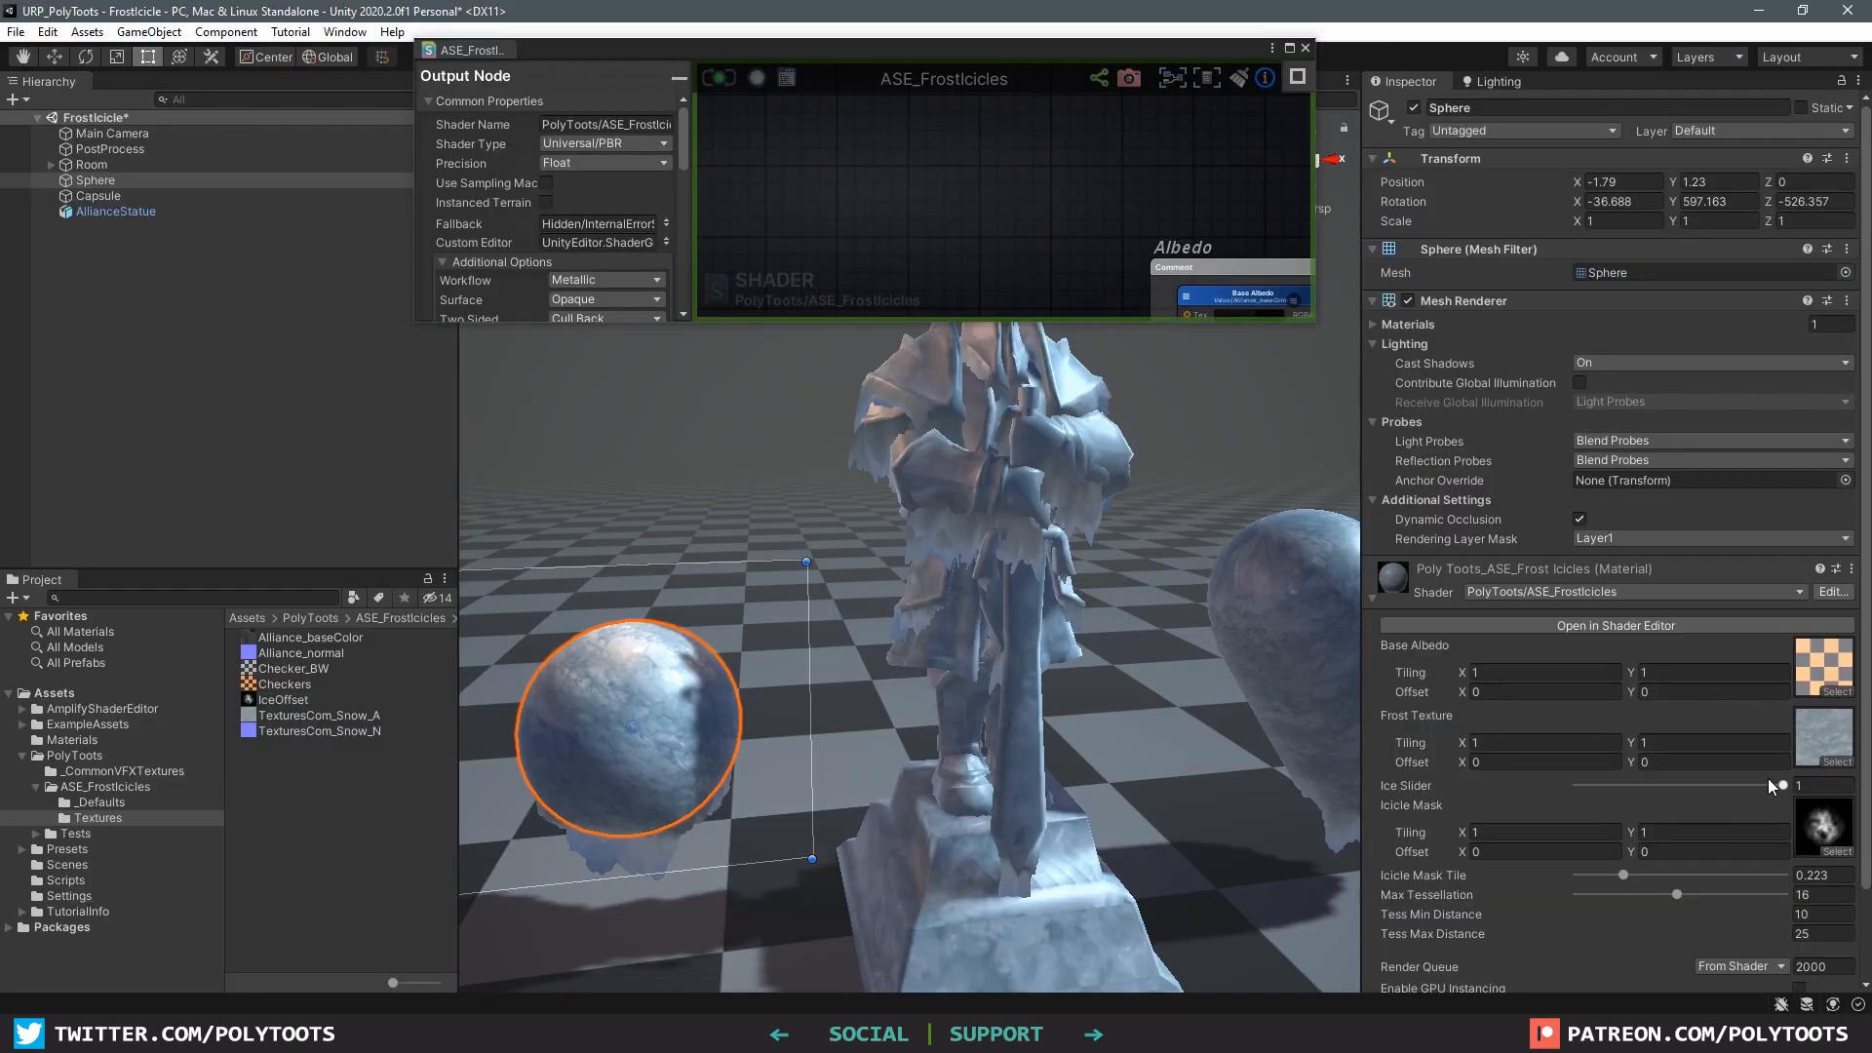
Step: Vary the material's Ice Slider, ending at 0.579, and examine the frost transition on the sphere up close
drag(1769, 782, 1837, 798)
alt+drag(858, 761, 811, 670)
drag(1783, 786, 1695, 788)
alt+drag(868, 785, 872, 697)
alt+right_drag(873, 697, 941, 701)
alt+drag(940, 701, 919, 656)
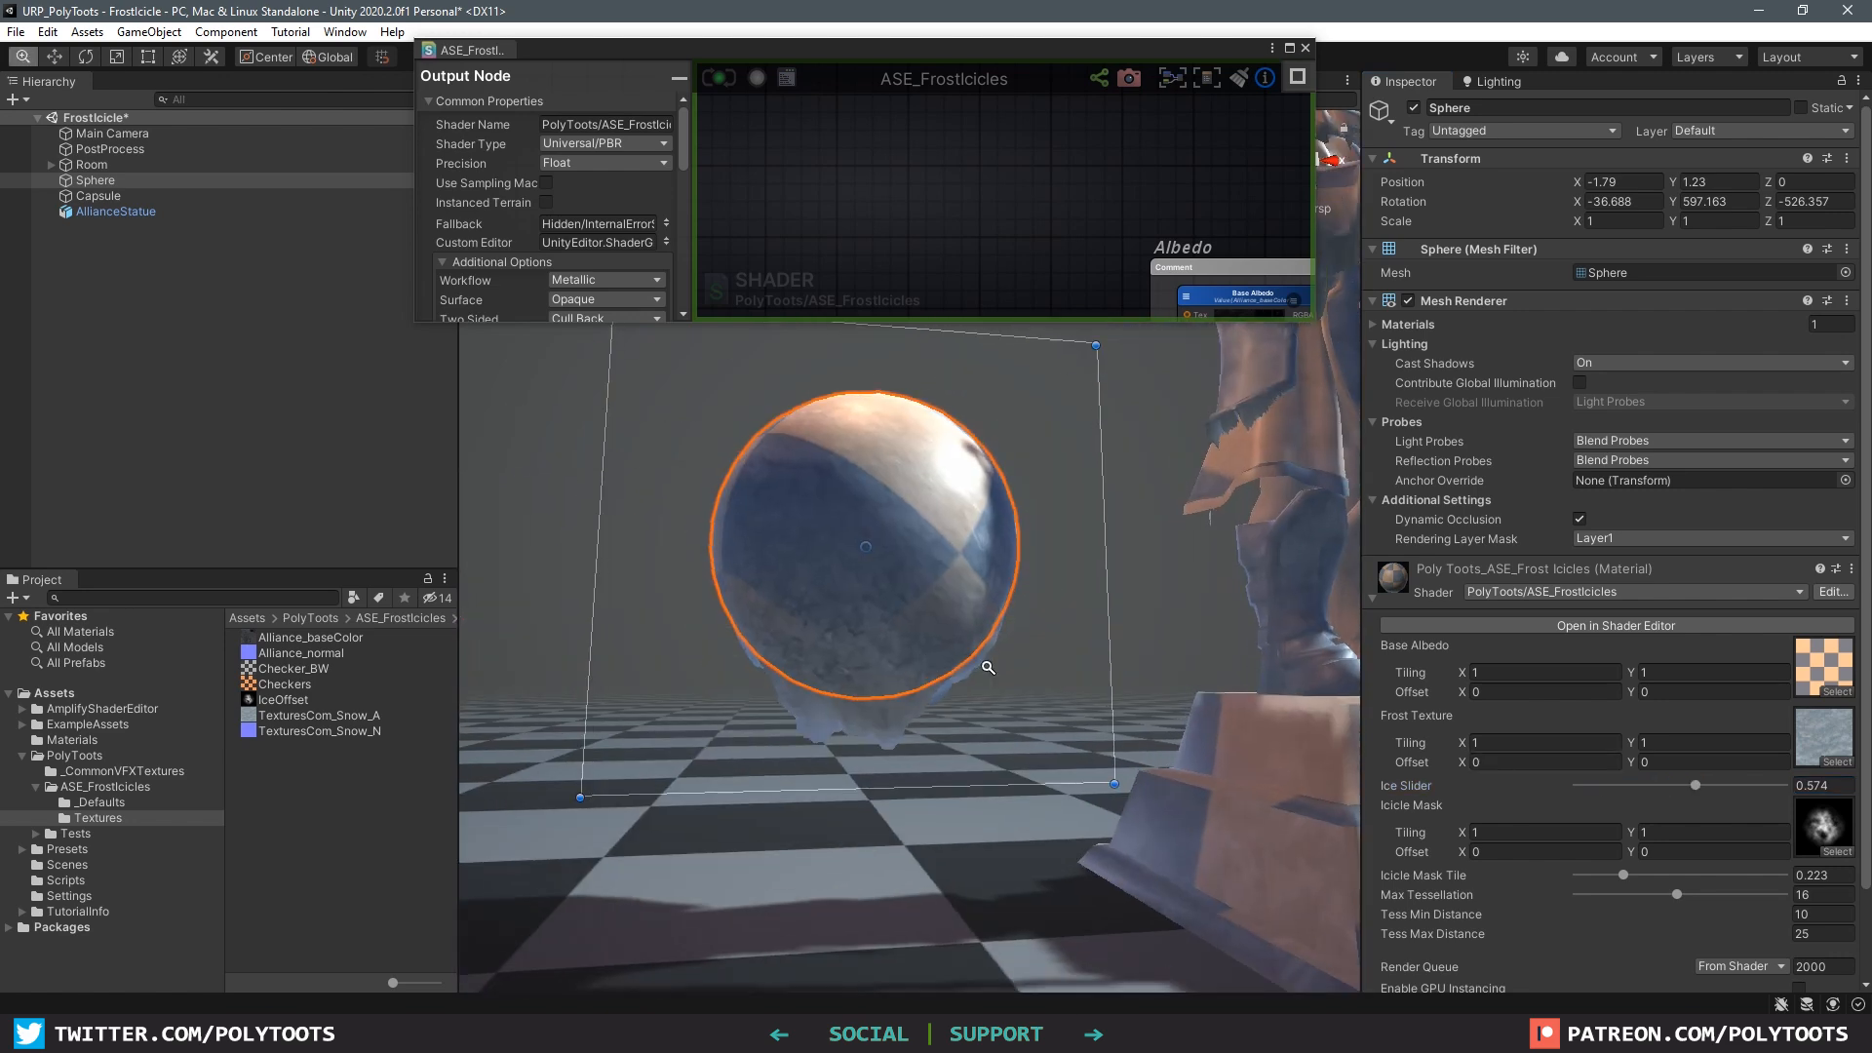
mouse_move(1700, 784)
mouse_down()
mouse_move(1616, 792)
mouse_move(1675, 792)
mouse_up()
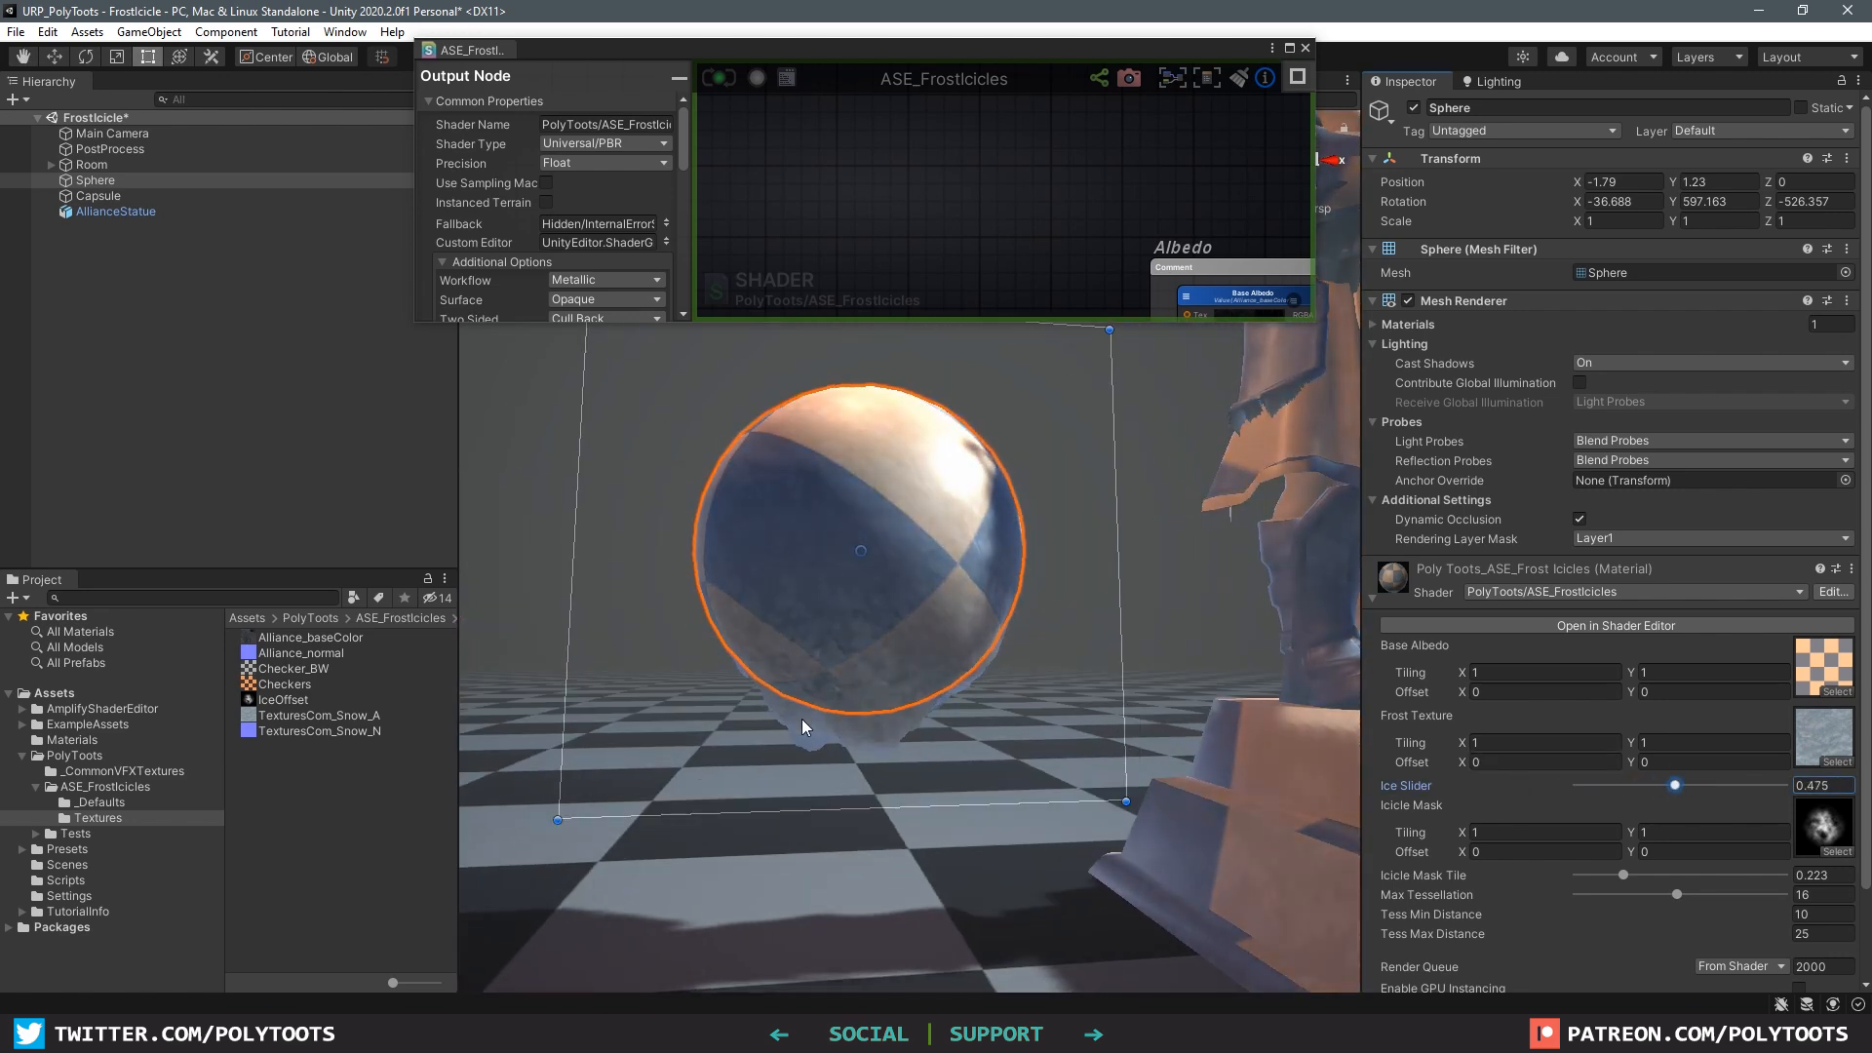
alt+right_drag(828, 711, 893, 759)
drag(1694, 786, 1696, 786)
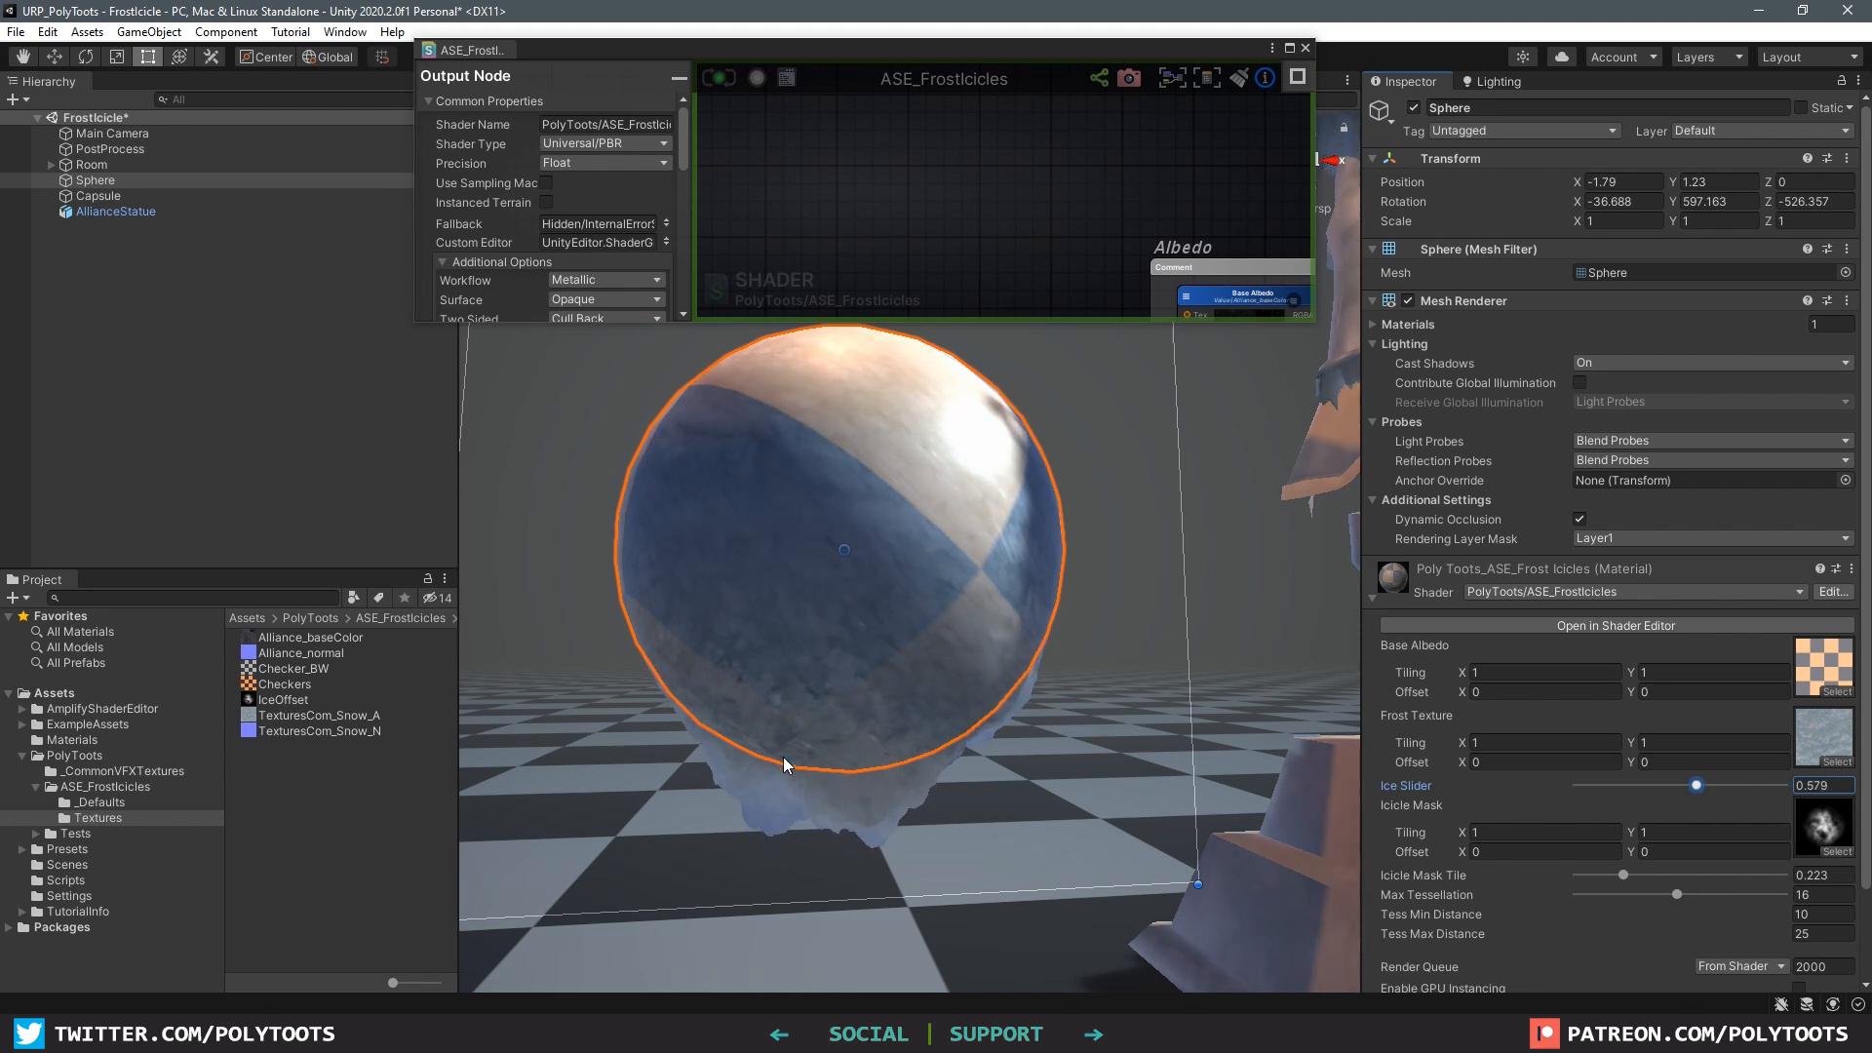
Step: Bypass the Multiply between _yMask and the Saturate, compare the frost with the Ice Slider raised to 0.603, and reinsert the Multiply
middle_drag(981, 188, 992, 171)
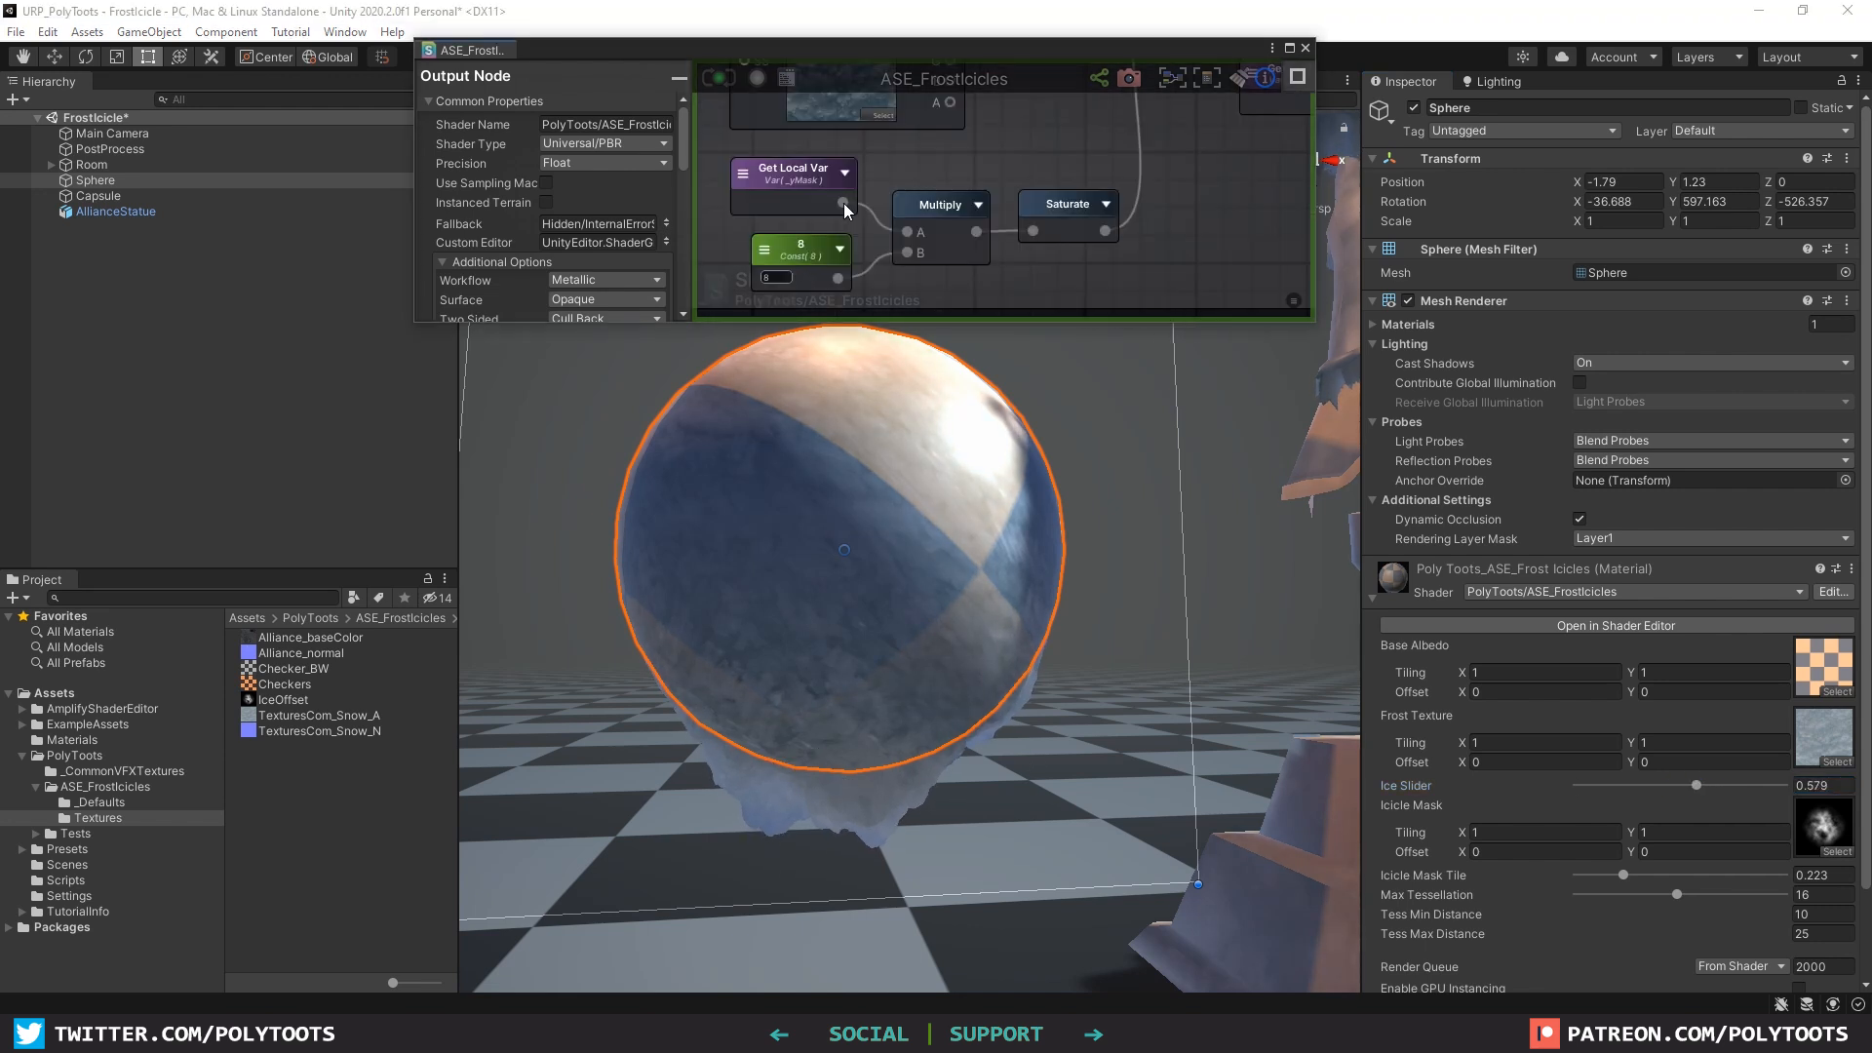
drag(843, 203, 932, 256)
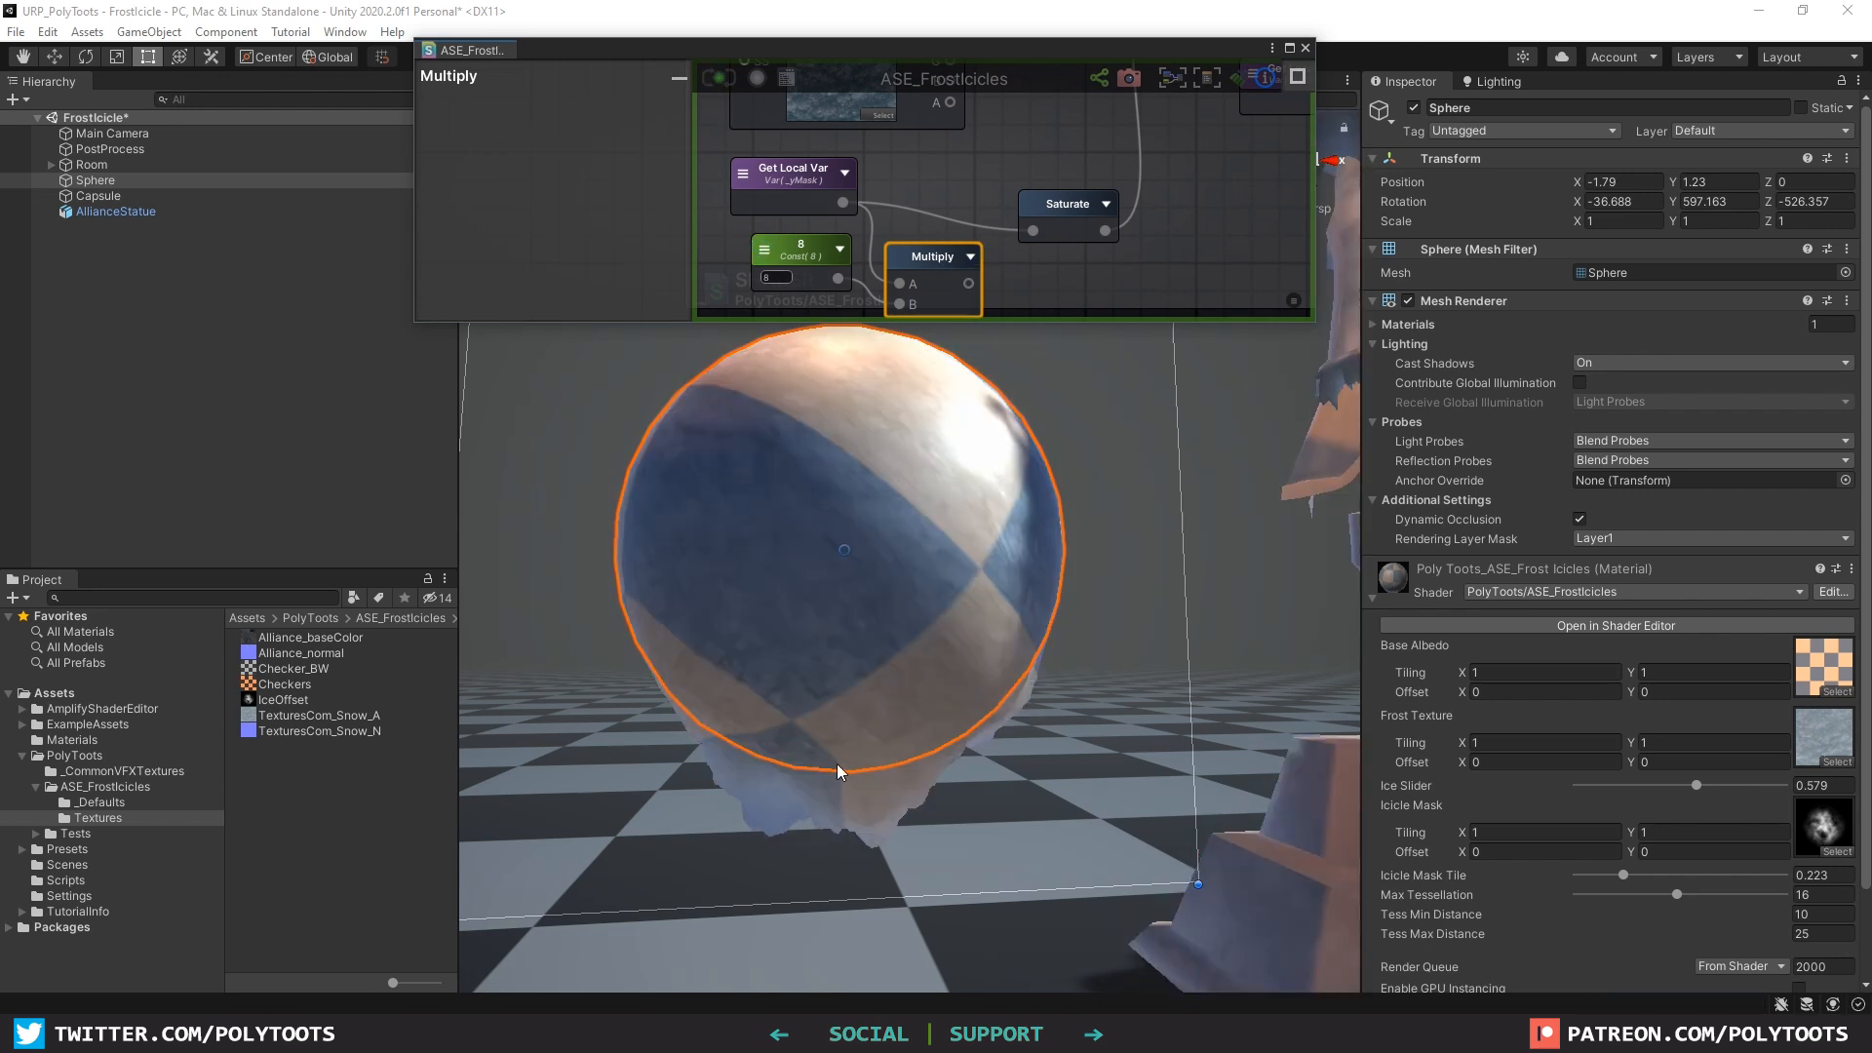
mouse_move(1696, 786)
mouse_down()
mouse_move(1665, 806)
mouse_move(1702, 786)
mouse_up()
drag(969, 284, 952, 216)
click(710, 86)
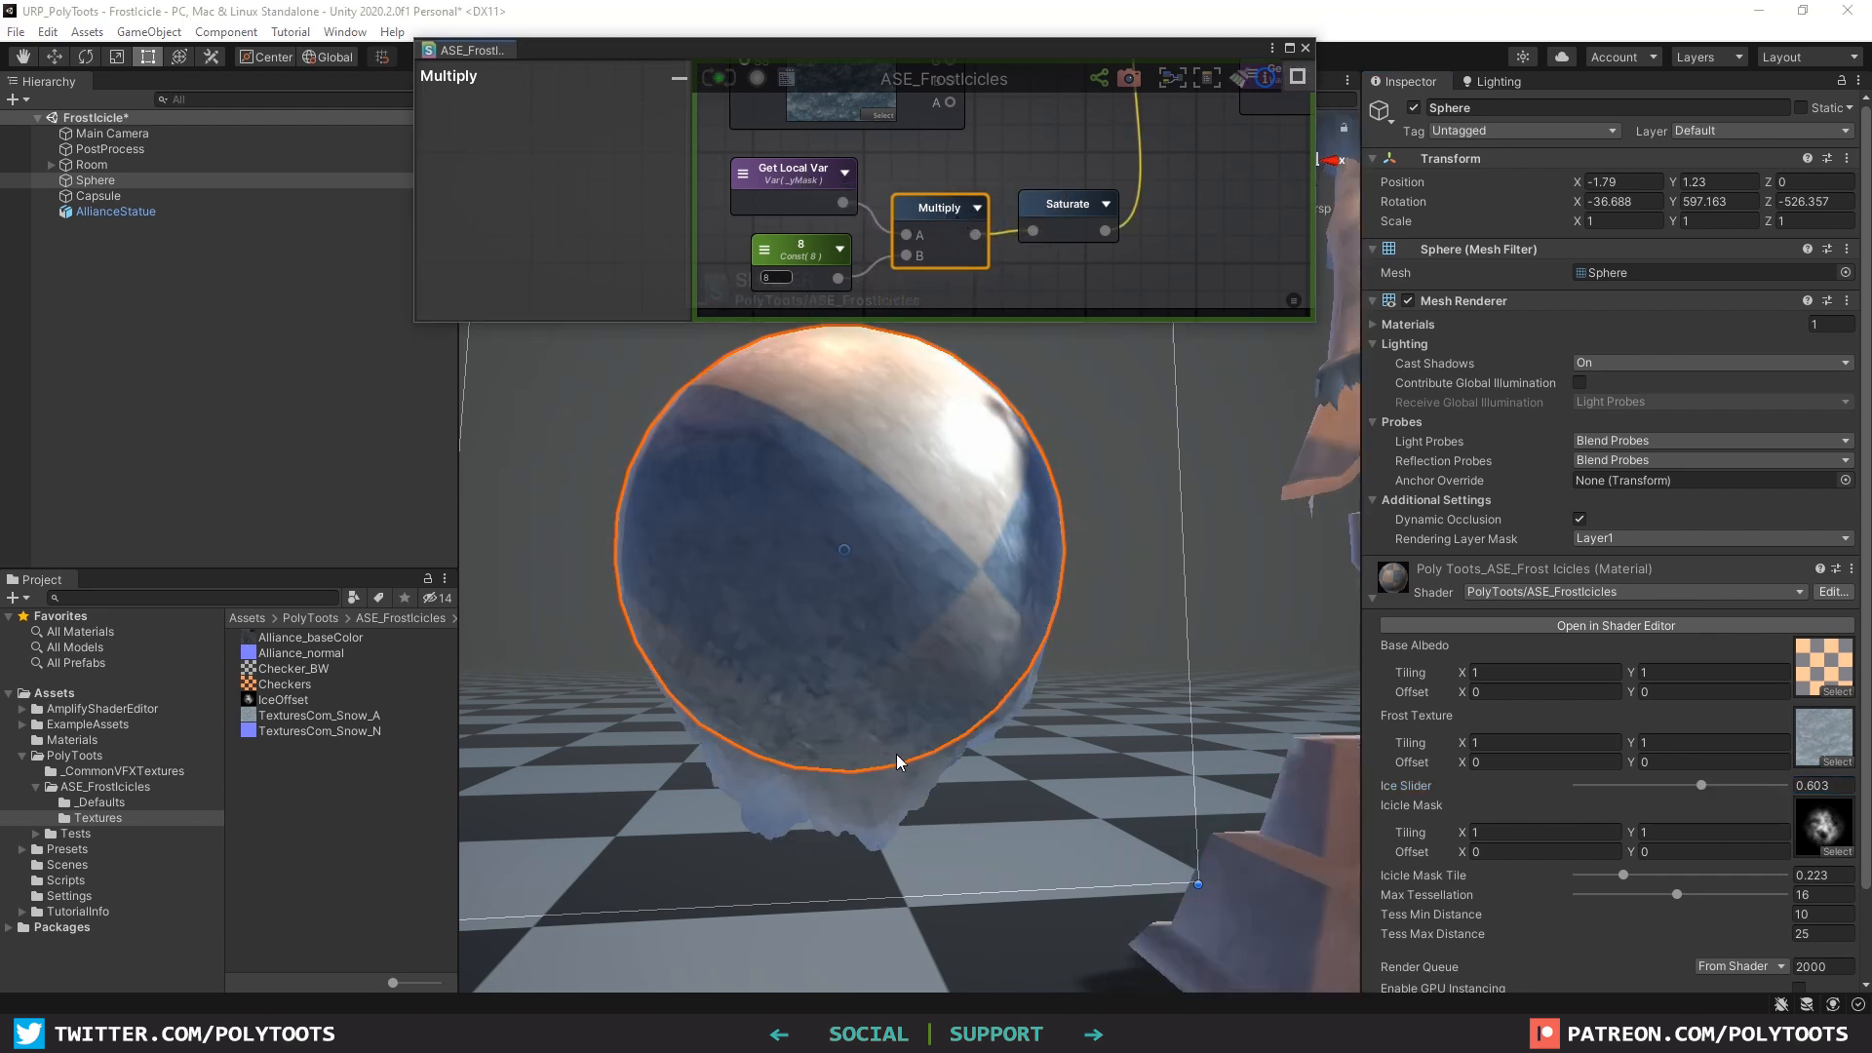
Step: Add a Get Local Var node set to _IceSlider, connect it to the output node's Smoothness input and save the shader
click(1119, 581)
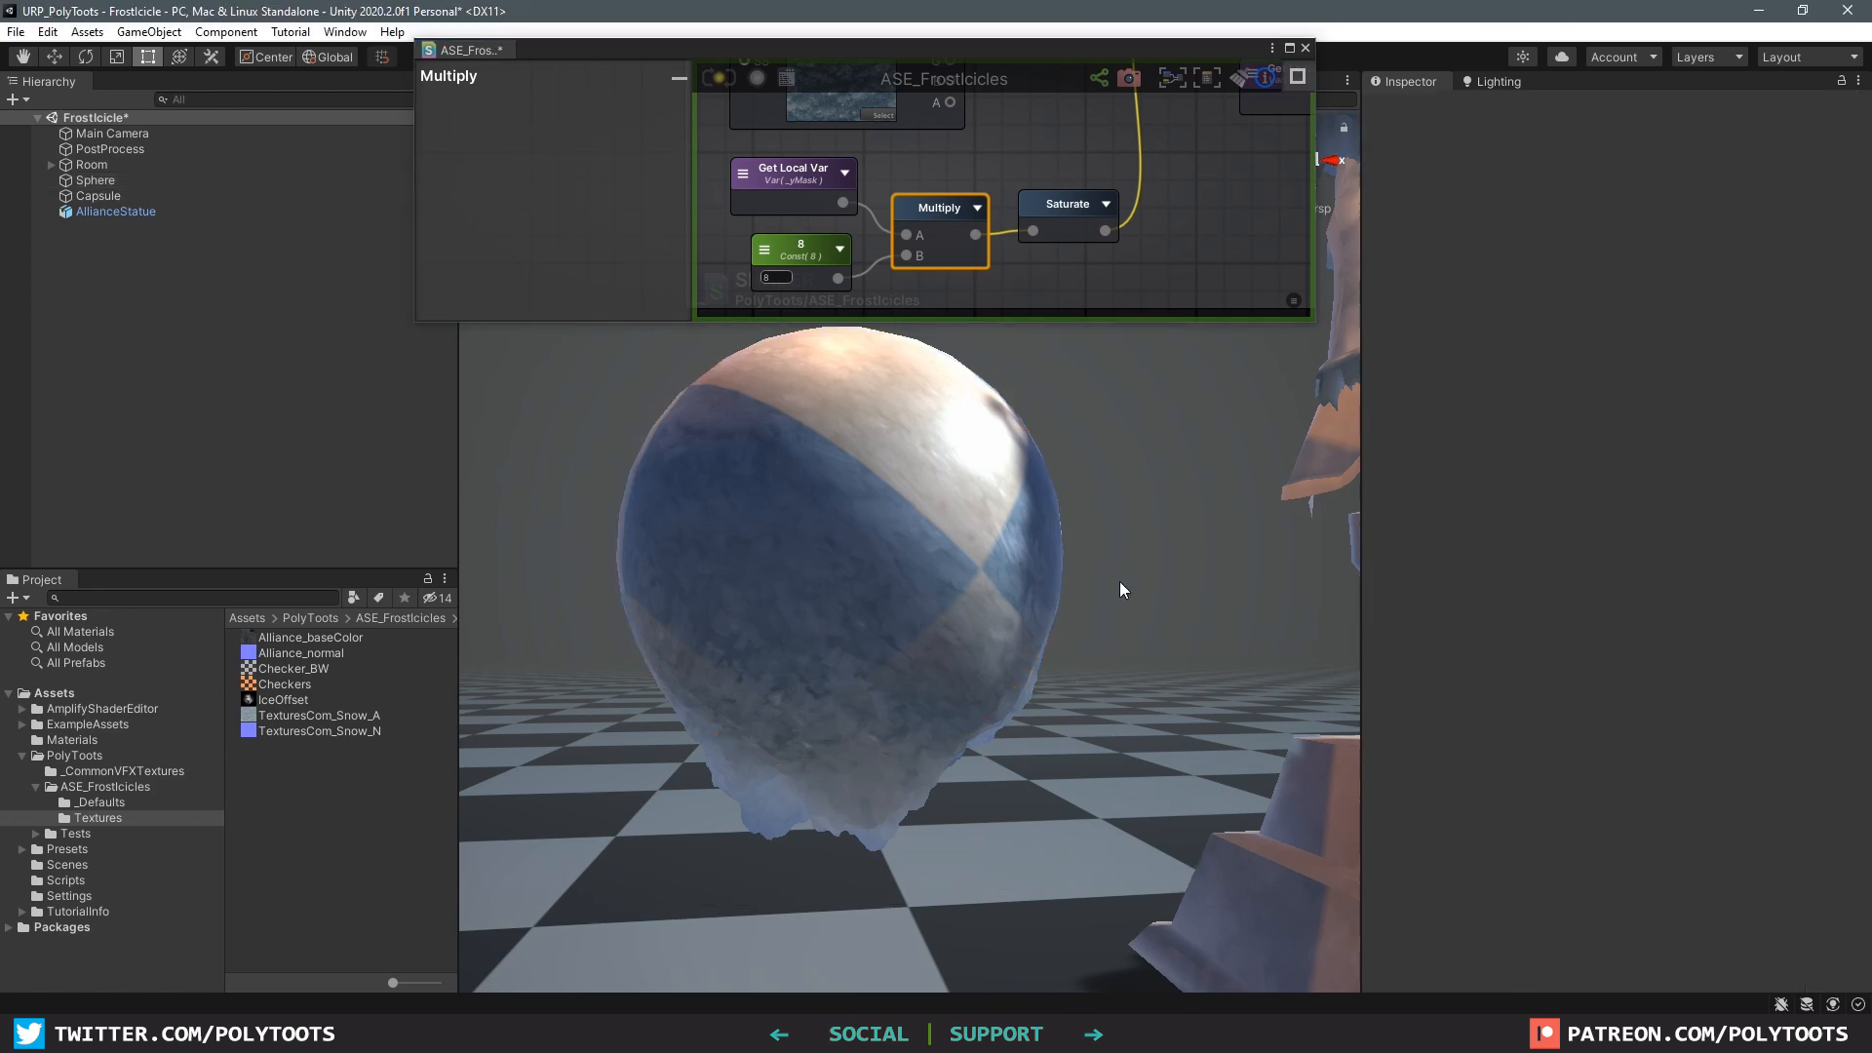
scroll(1119, 581, down, 6)
middle_drag(1067, 571, 936, 647)
alt+drag(936, 647, 1004, 614)
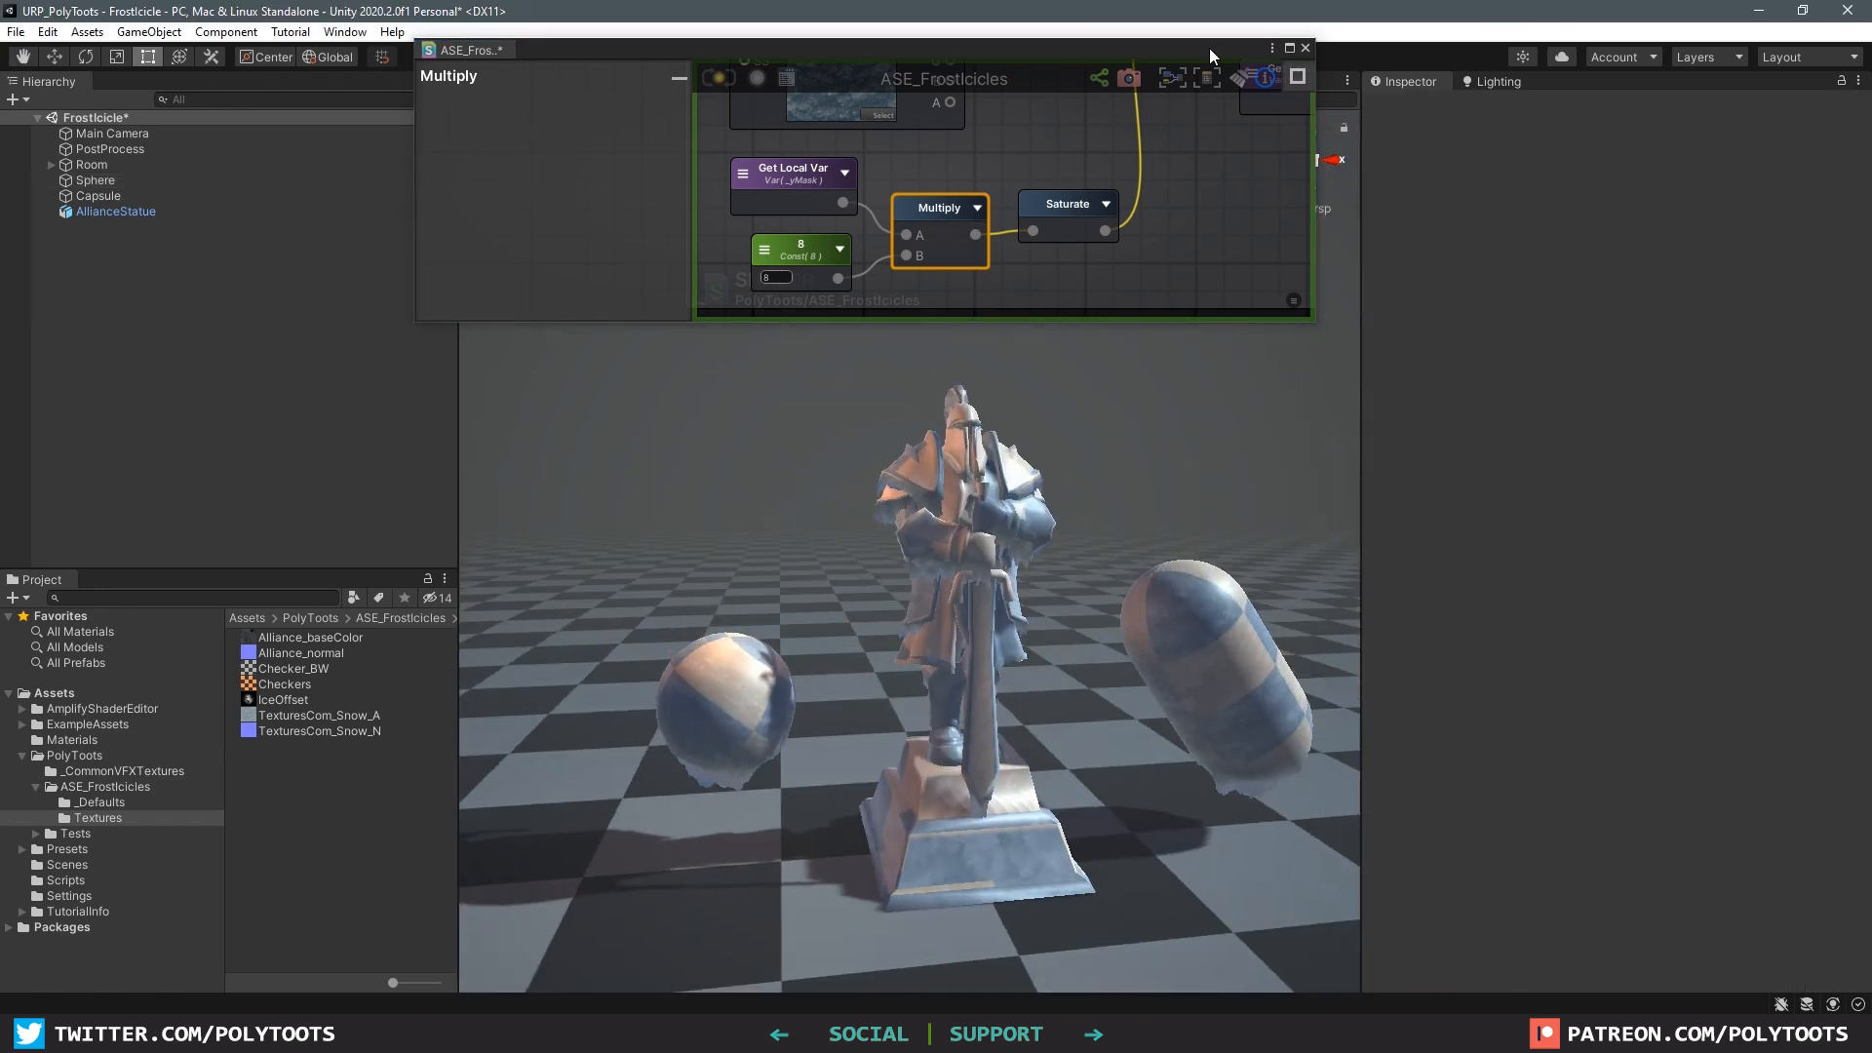
drag(1209, 49, 1276, 164)
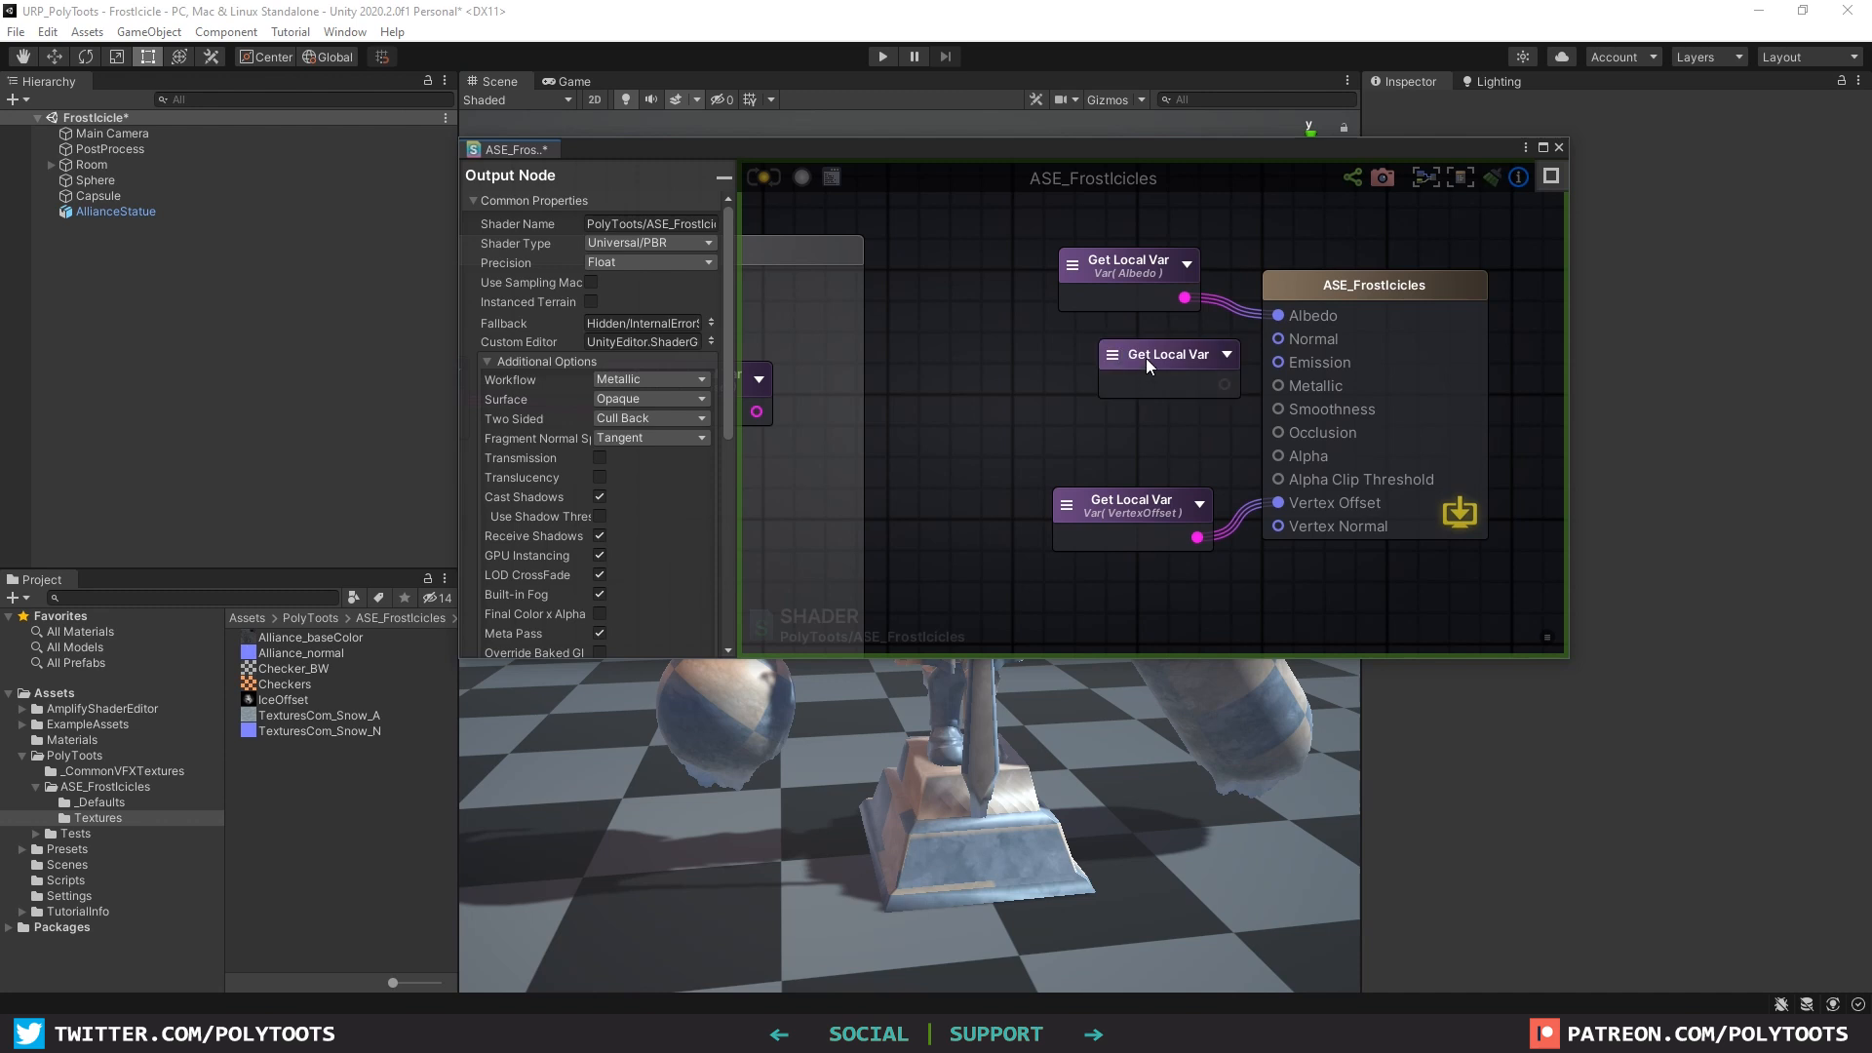
click(1069, 384)
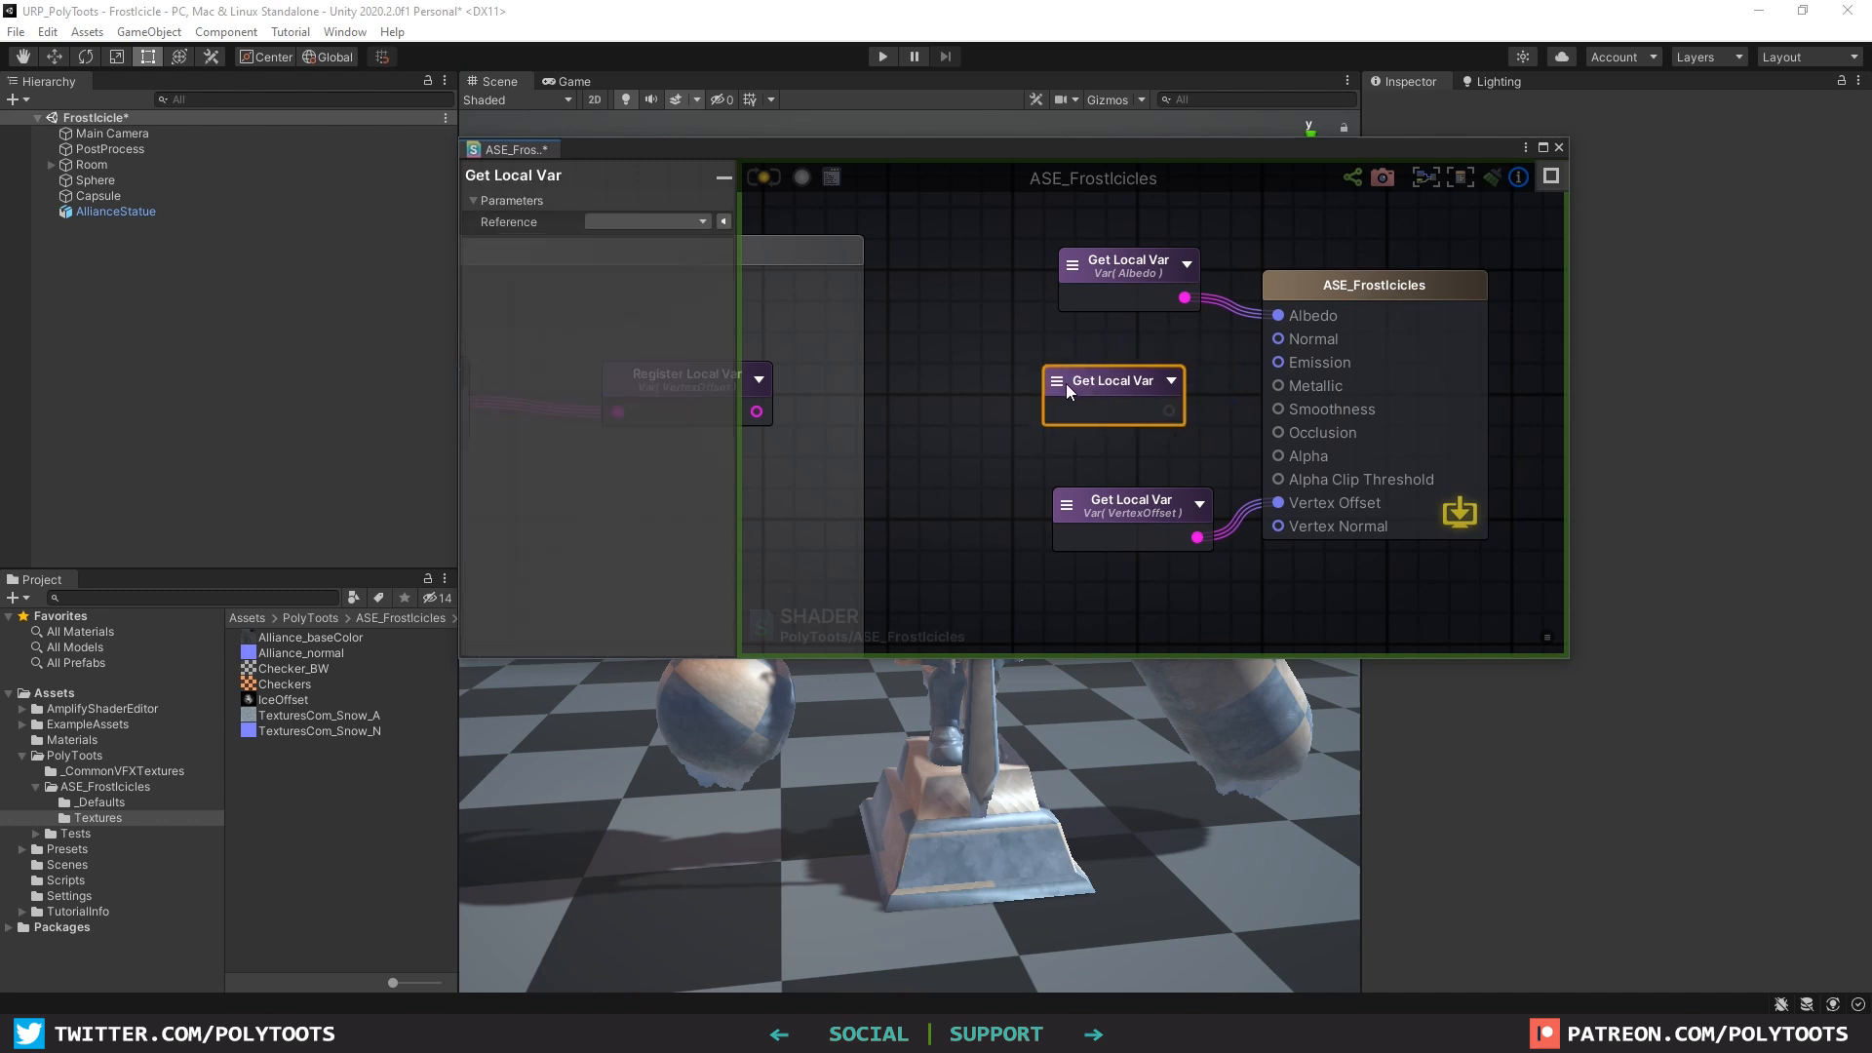
click(1071, 388)
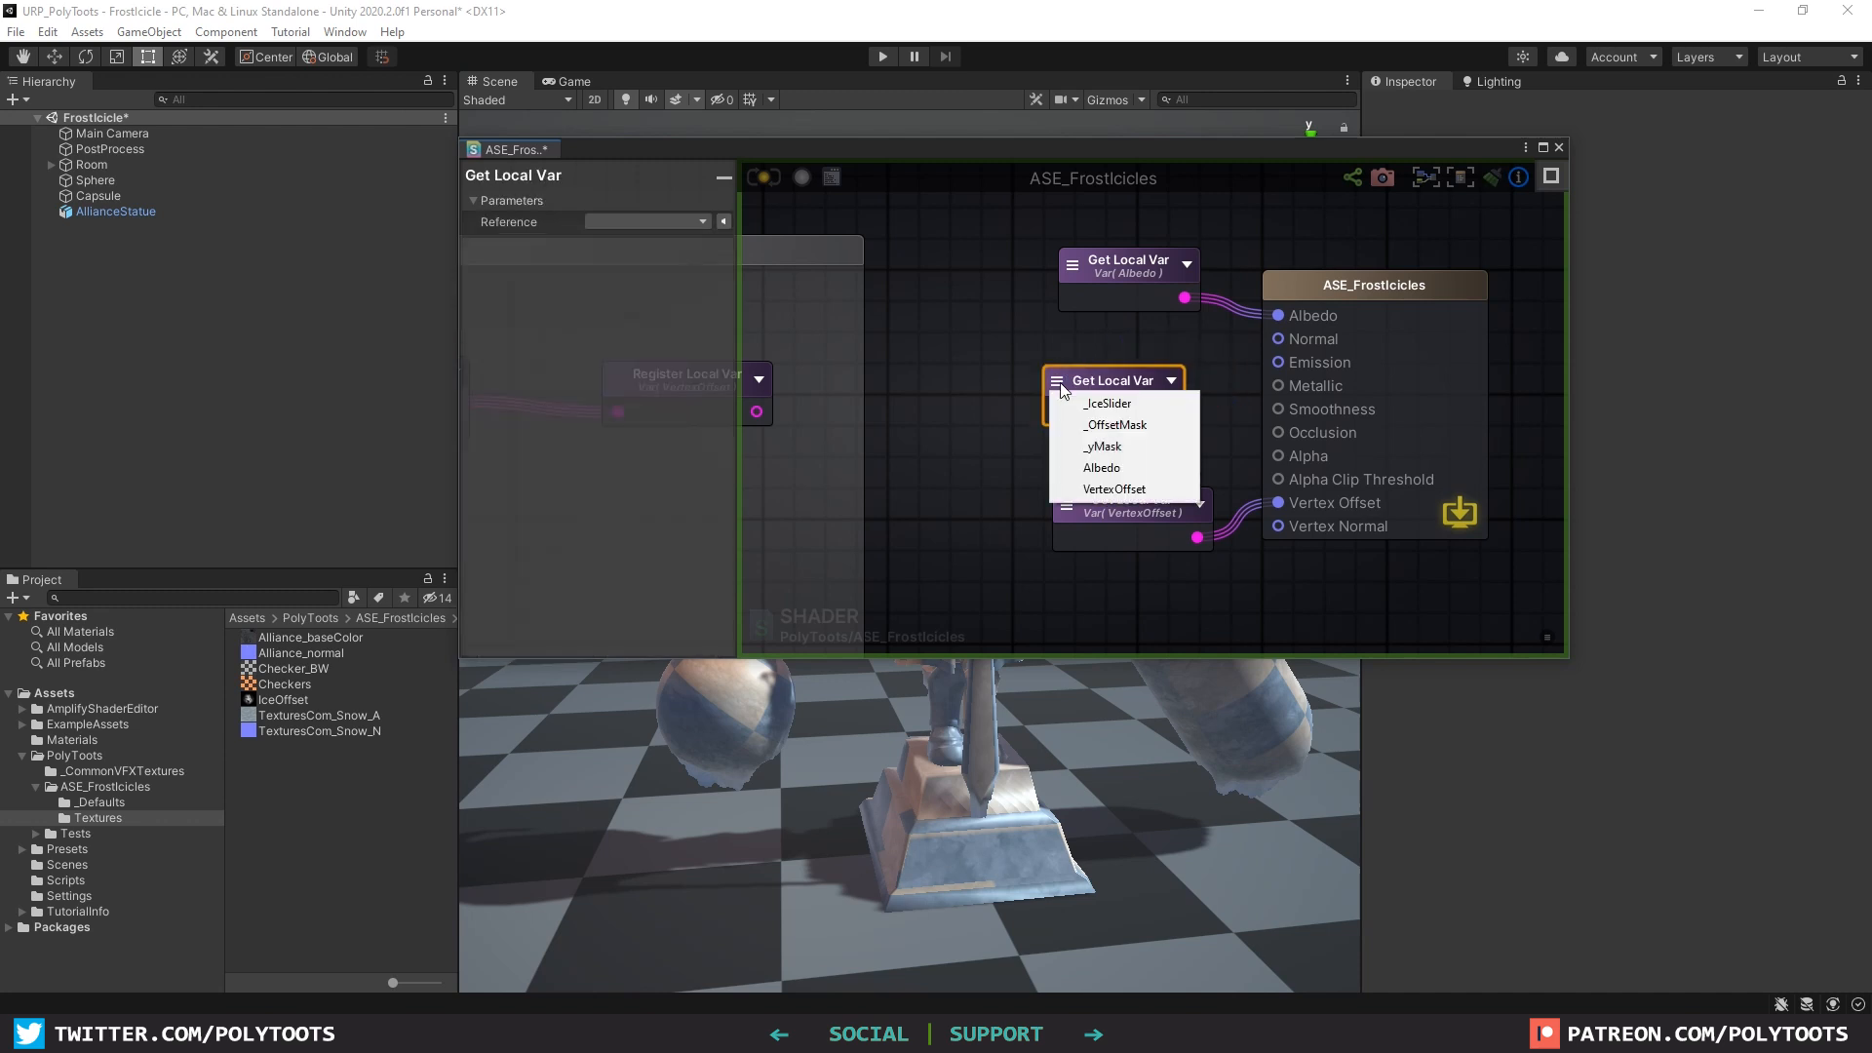
click(1121, 406)
drag(1261, 402, 1271, 409)
drag(1150, 401, 1144, 395)
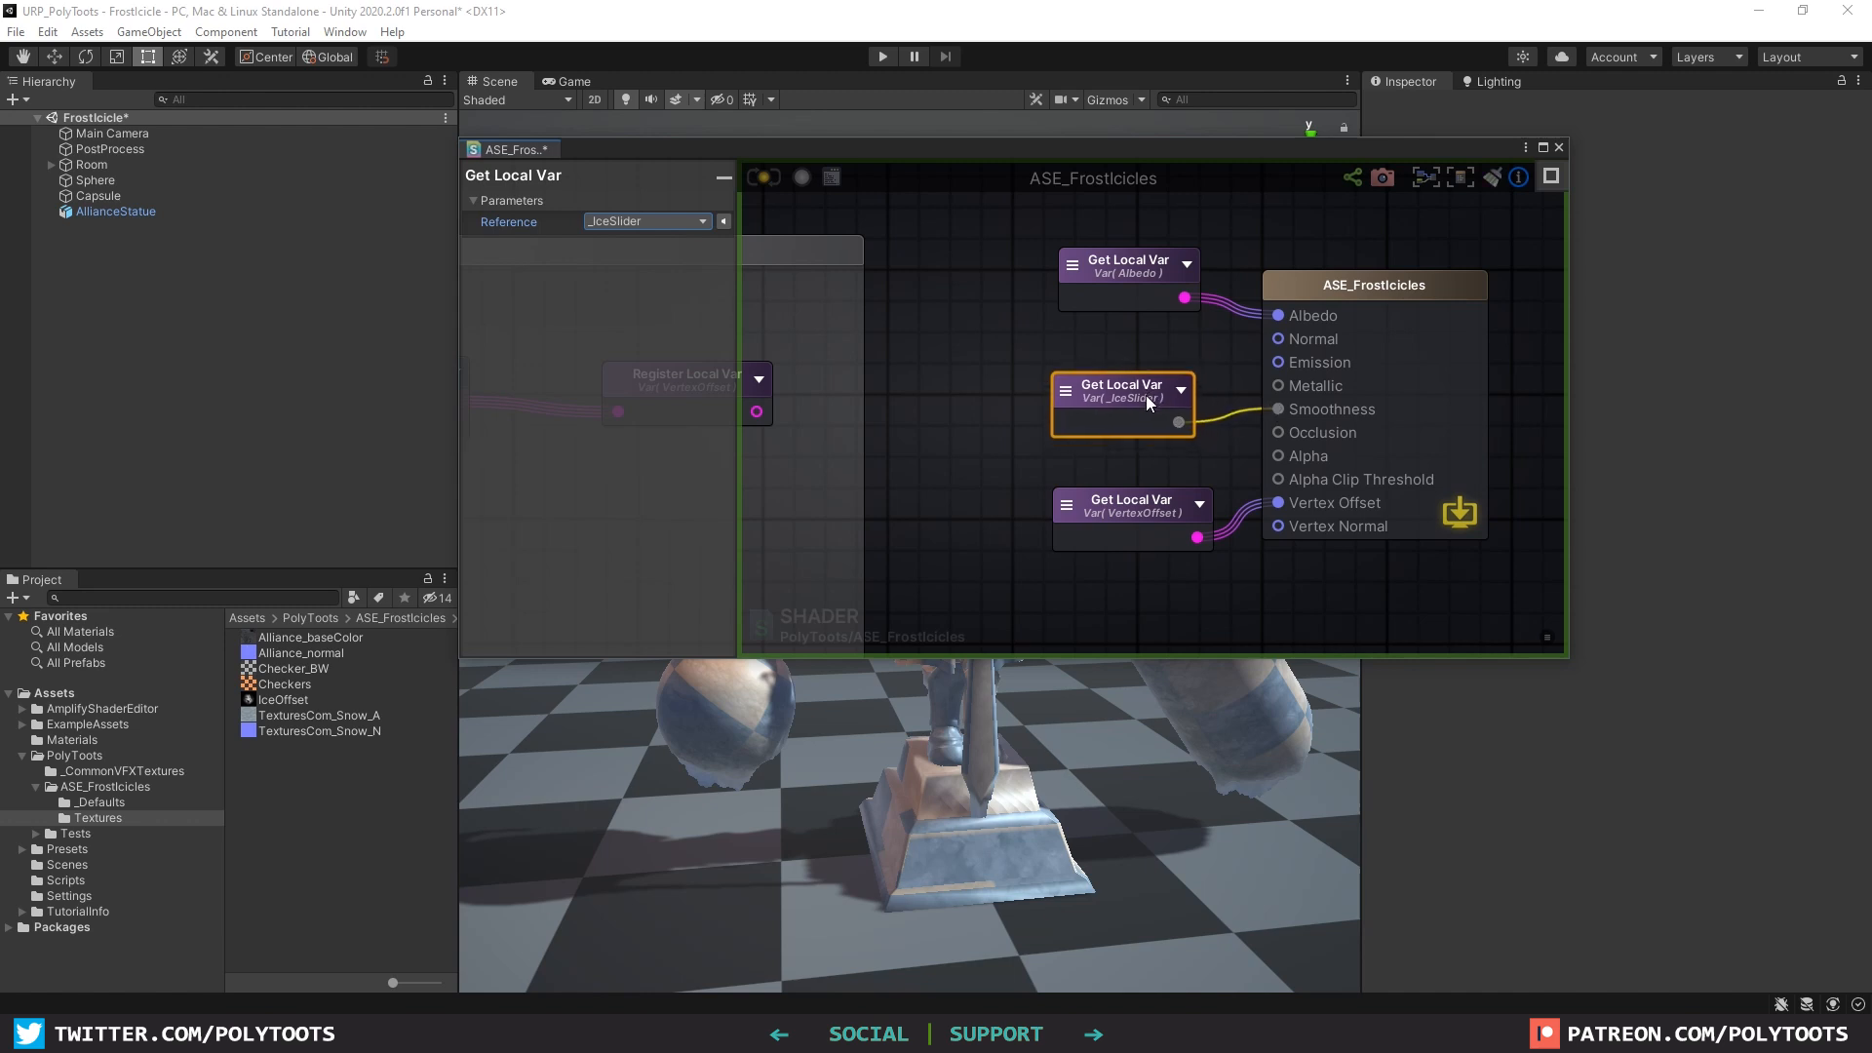
click(769, 176)
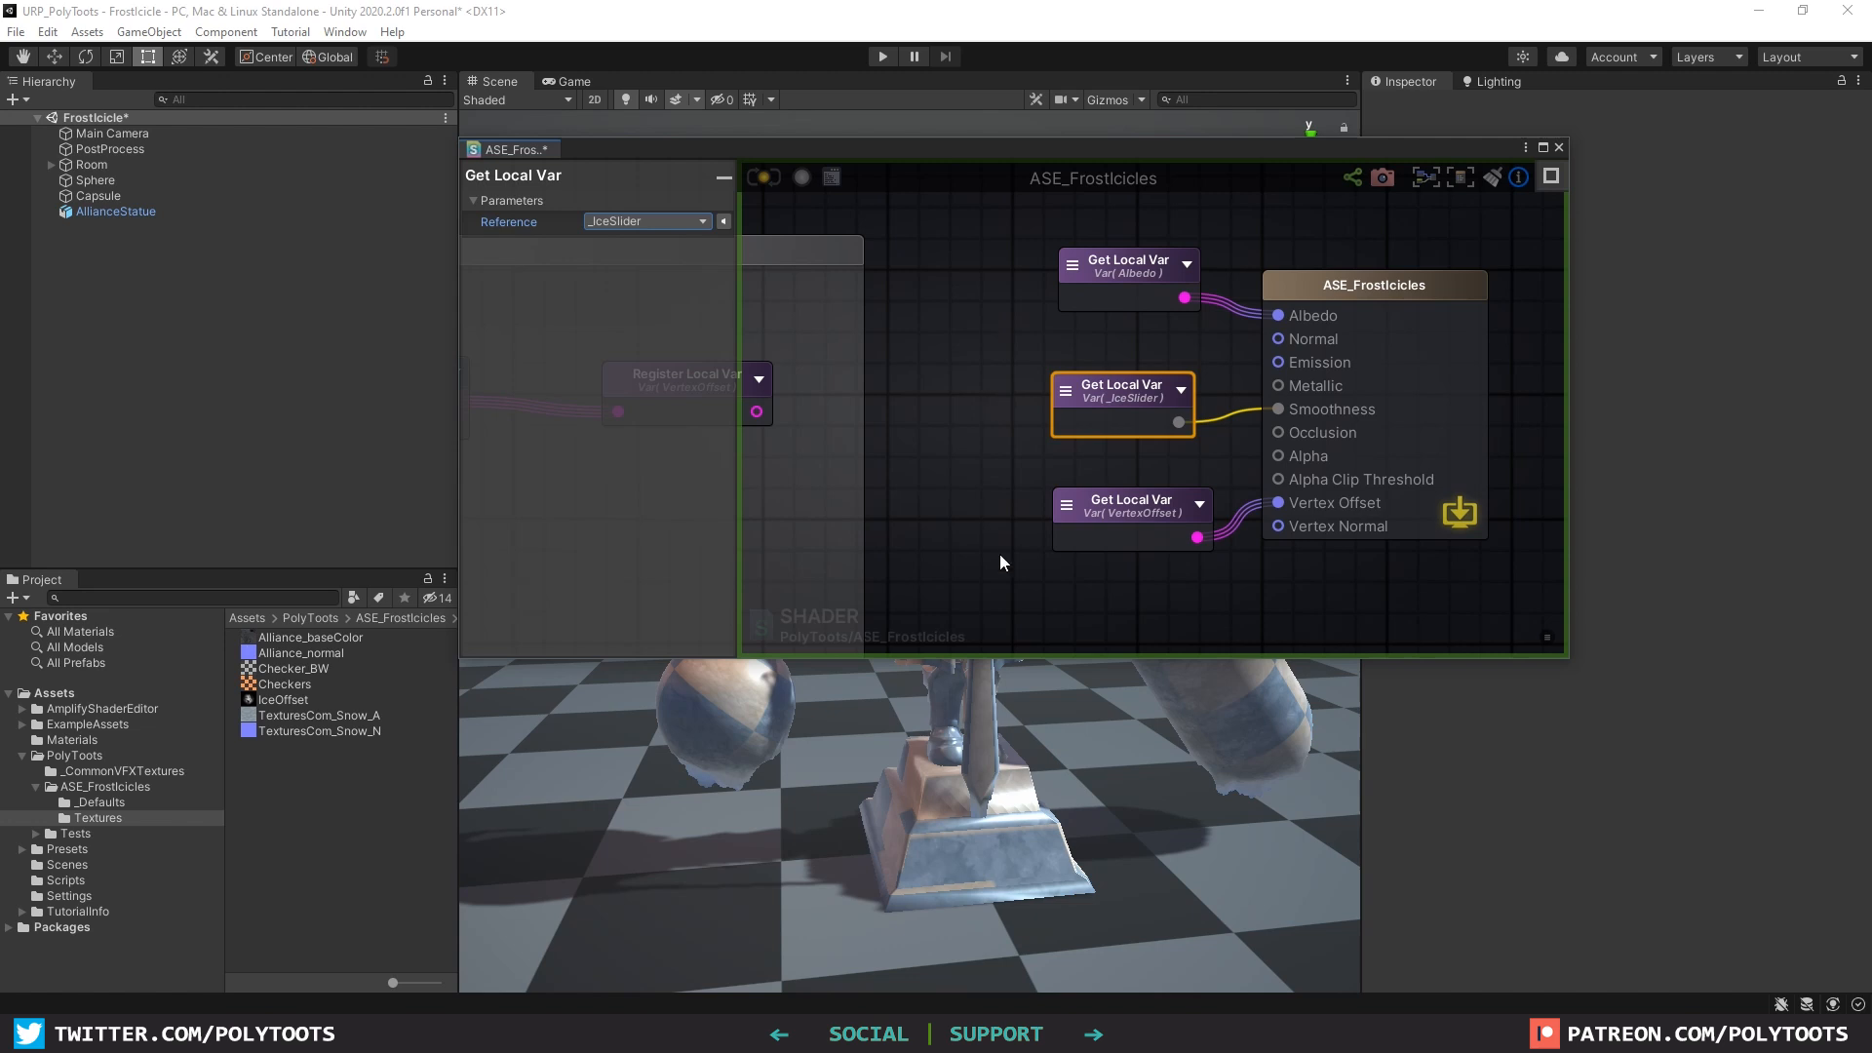
Step: Shrink the shader editor window to uncover the sphere, statue and capsule in the scene view
click(1566, 658)
drag(1570, 659, 1357, 486)
middle_drag(1026, 651, 1053, 690)
scroll(1265, 687, up, 2)
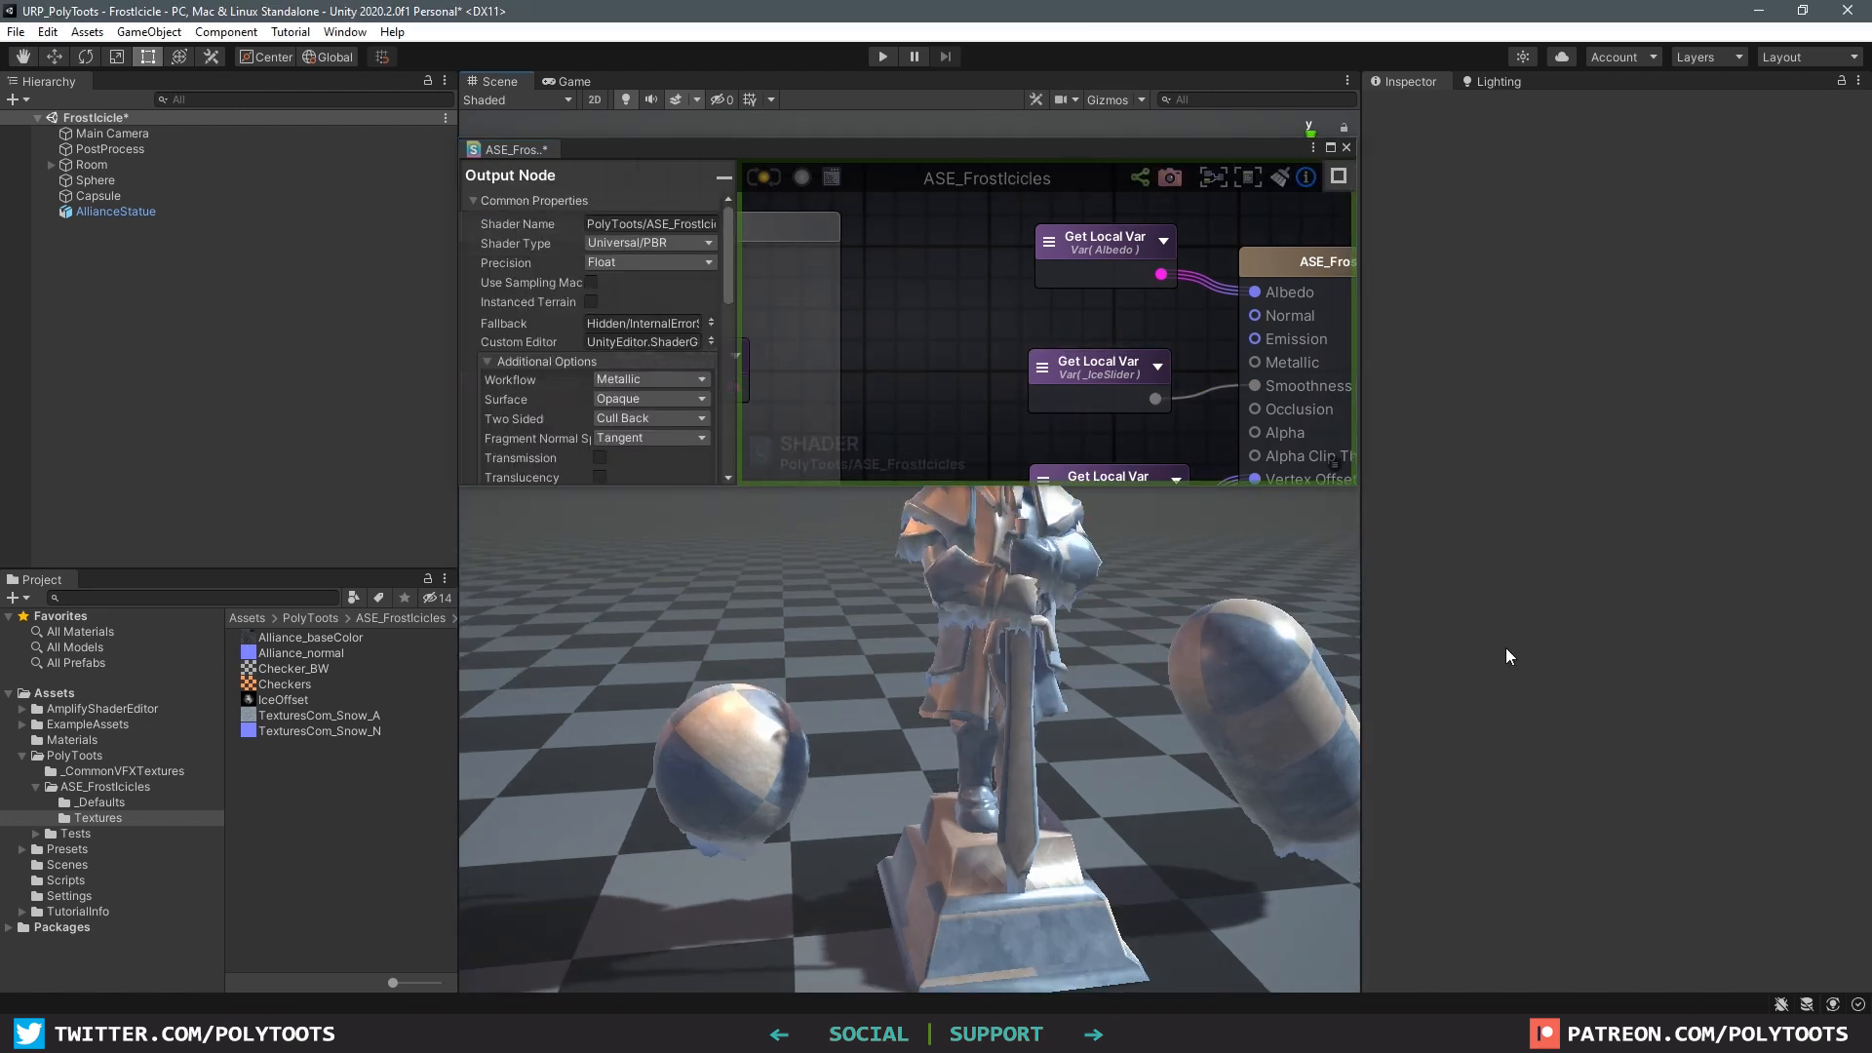
Step: Select the sphere and vary its Ice Slider, ending at 0.938, to examine the smoothness on the frosted objects
click(1219, 704)
click(725, 788)
alt+drag(726, 788, 759, 747)
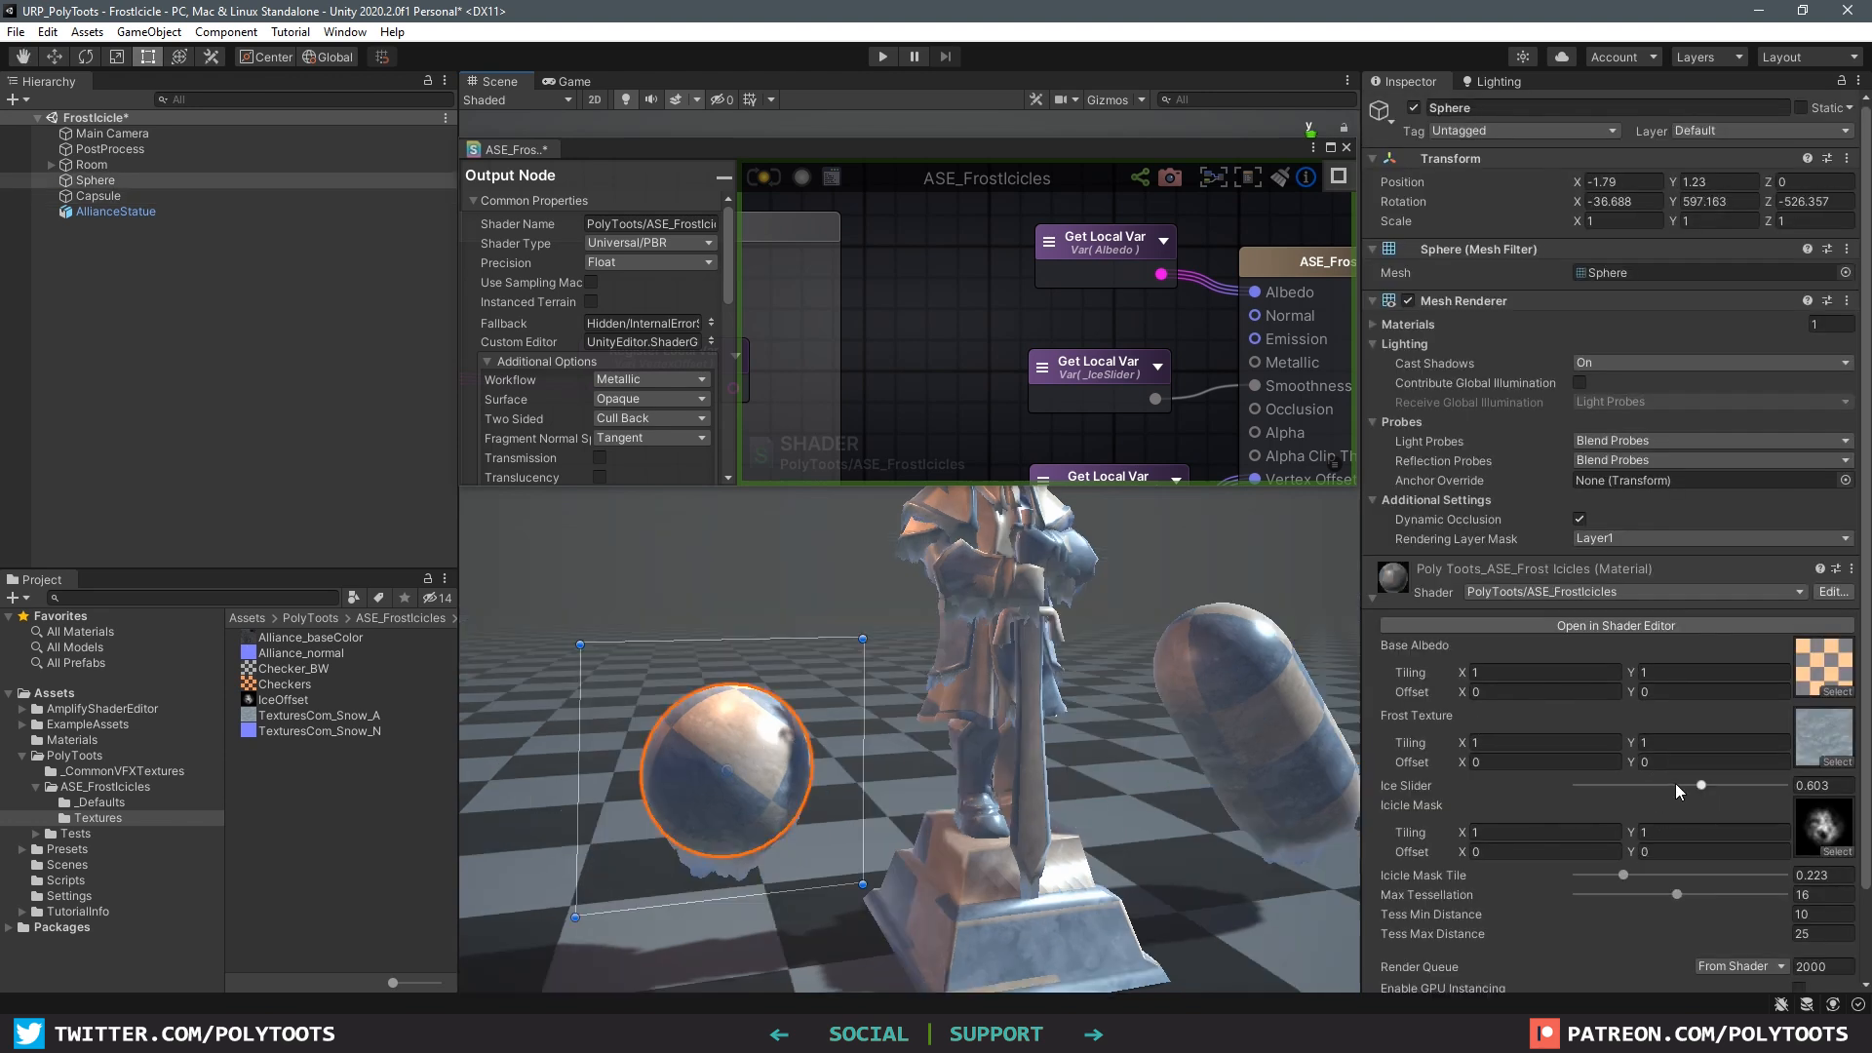
drag(1700, 784, 1784, 786)
scroll(942, 715, up, 7)
middle_drag(921, 707, 994, 617)
mouse_move(1729, 786)
mouse_down()
mouse_move(1552, 798)
mouse_move(1776, 809)
mouse_move(1749, 807)
mouse_up()
mouse_move(858, 683)
alt+mouse_down()
mouse_move(916, 675)
mouse_move(858, 675)
alt+mouse_up()
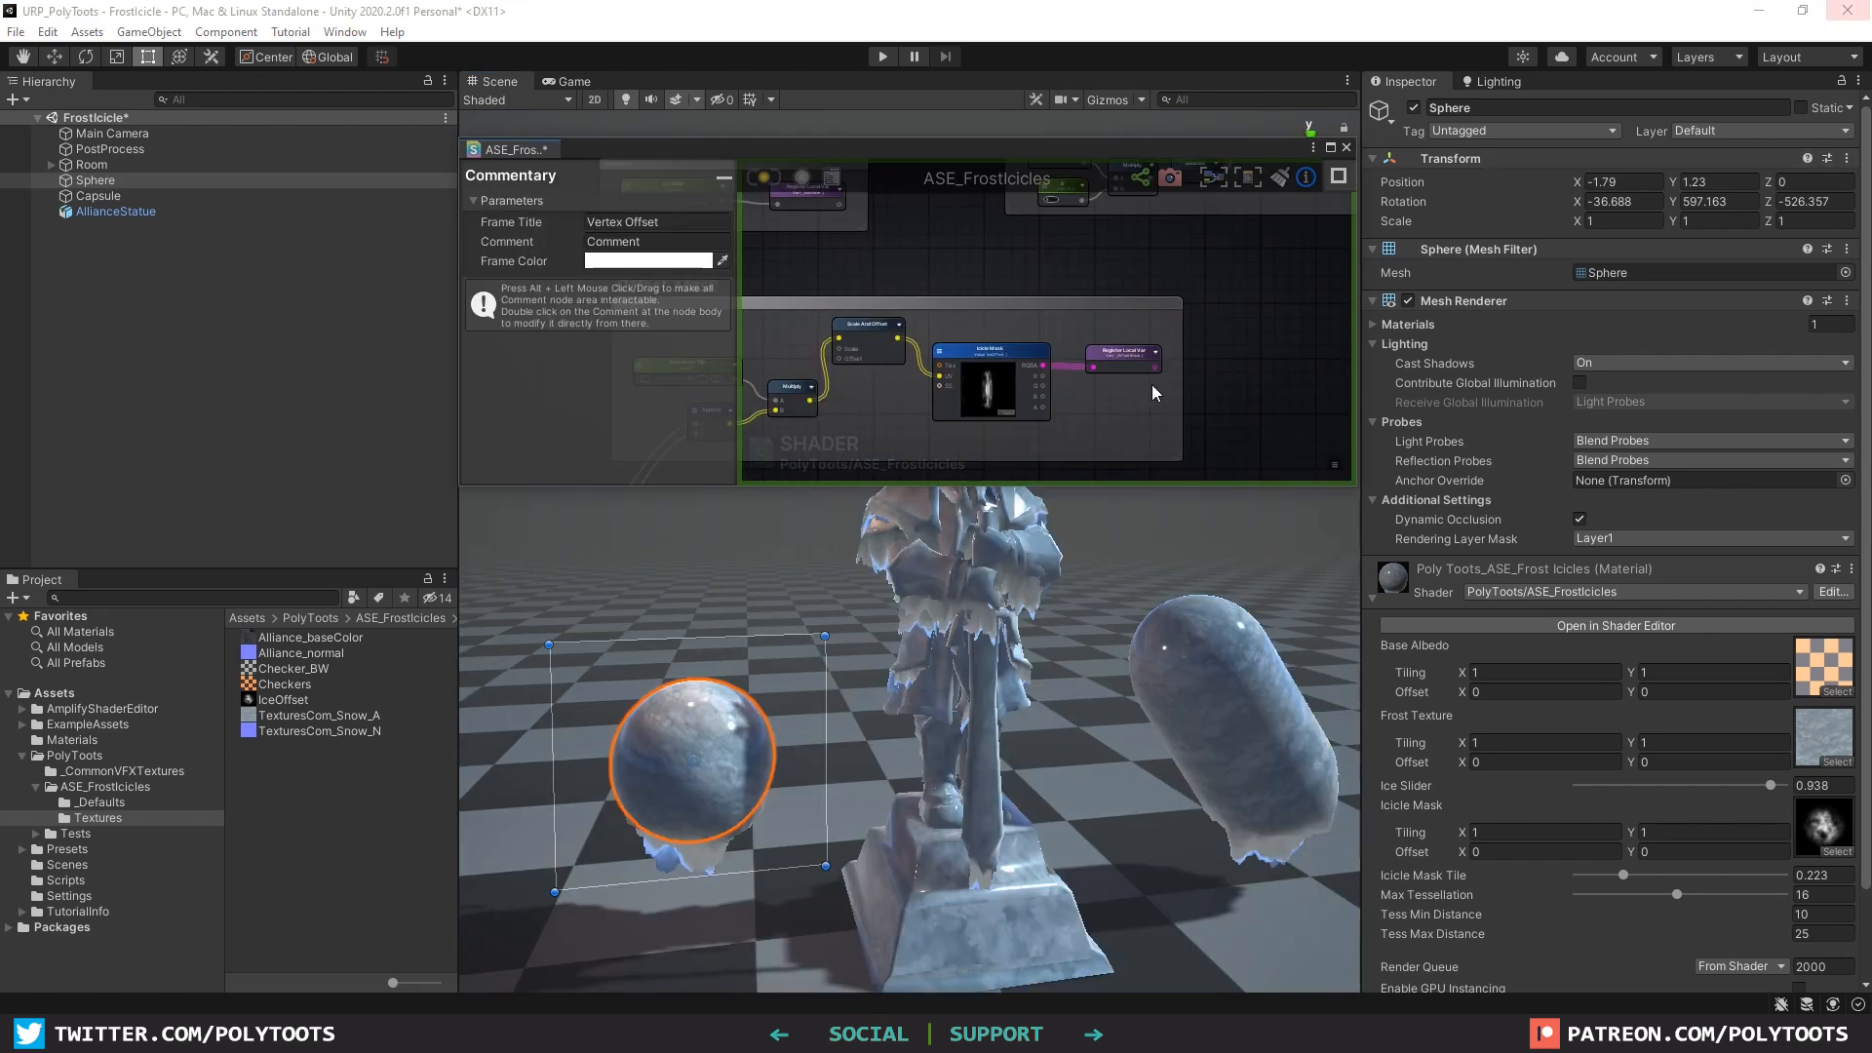
Step: Add the Alliance_normal texture to an empty area of the graph and name the sample Base Normals
middle_drag(1084, 362, 958, 412)
click(1225, 357)
scroll(1226, 357, down, 4)
middle_drag(1233, 324, 949, 444)
middle_drag(1192, 355, 1135, 183)
scroll(1084, 346, up, 1)
drag(252, 651, 1094, 292)
scroll(1111, 330, up, 4)
click(693, 258)
text(Base Normals)
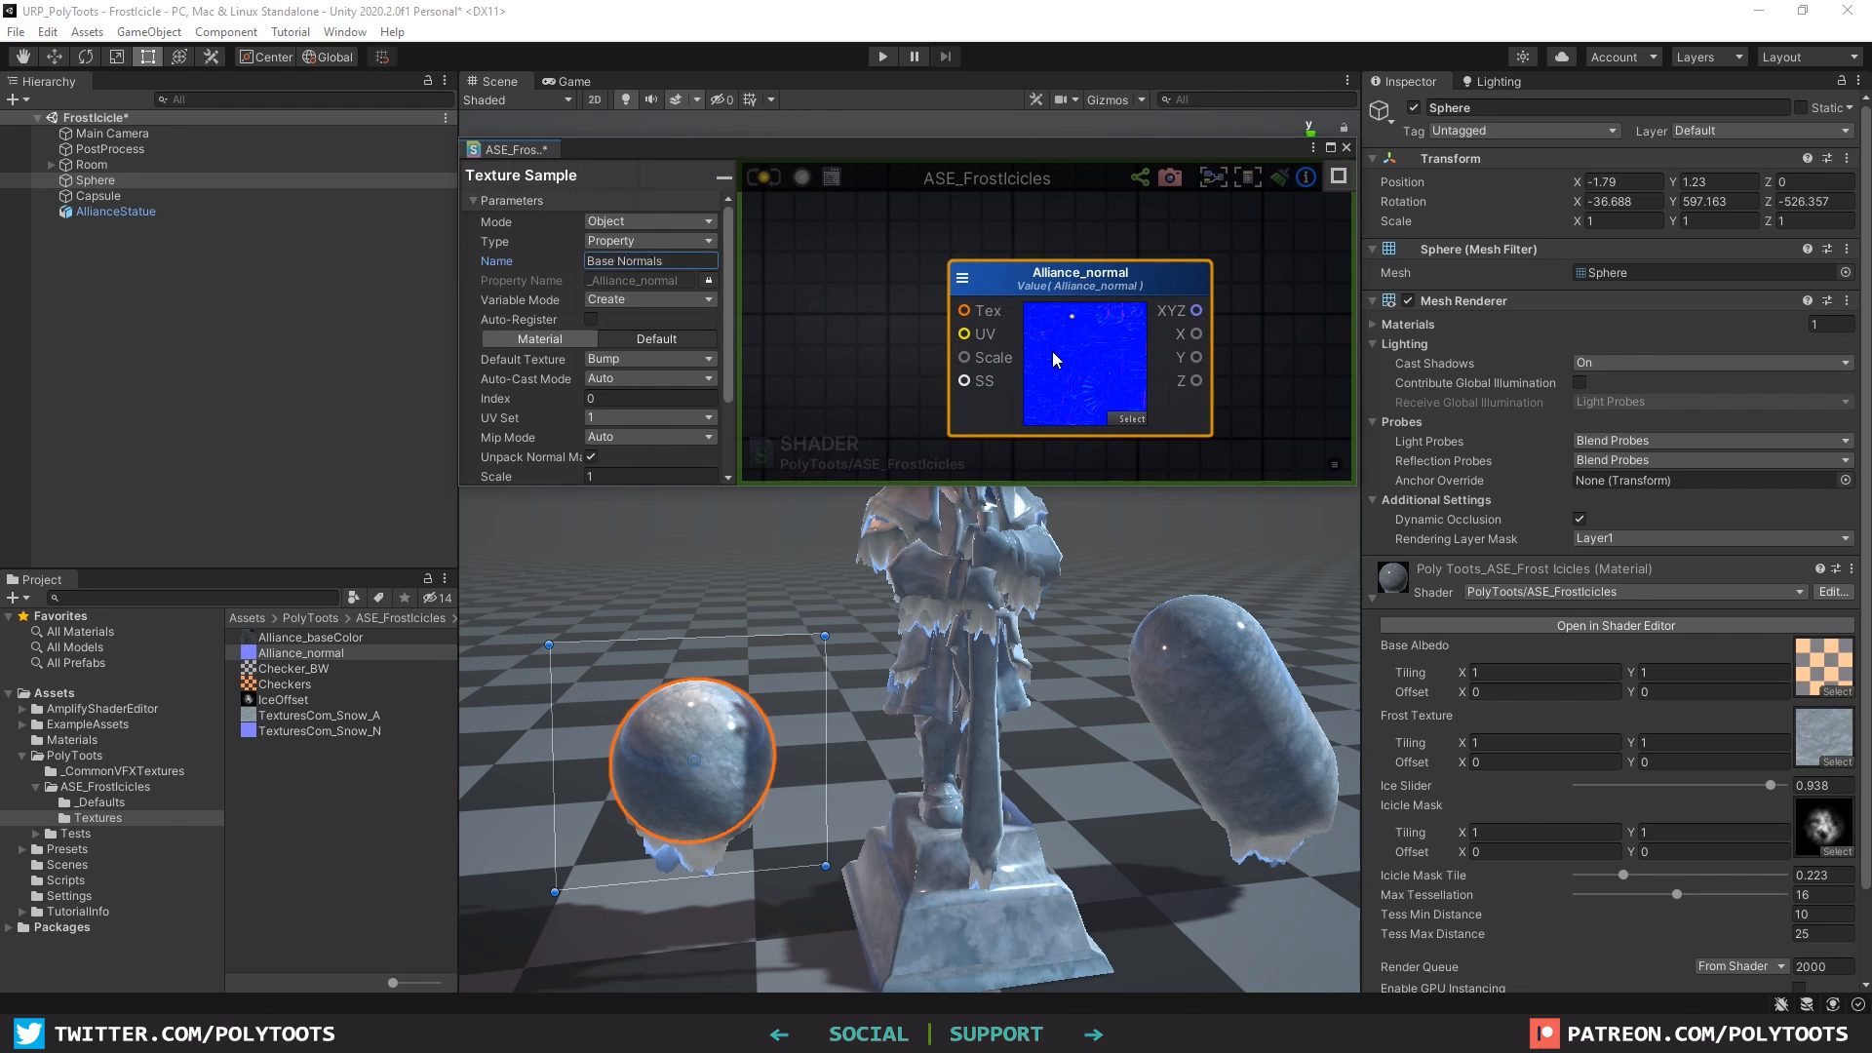
Step: Add the TexturesCom_Snow_N texture below Base Normals, name it Frost Normals and align the two nodes
drag(1053, 360, 1034, 270)
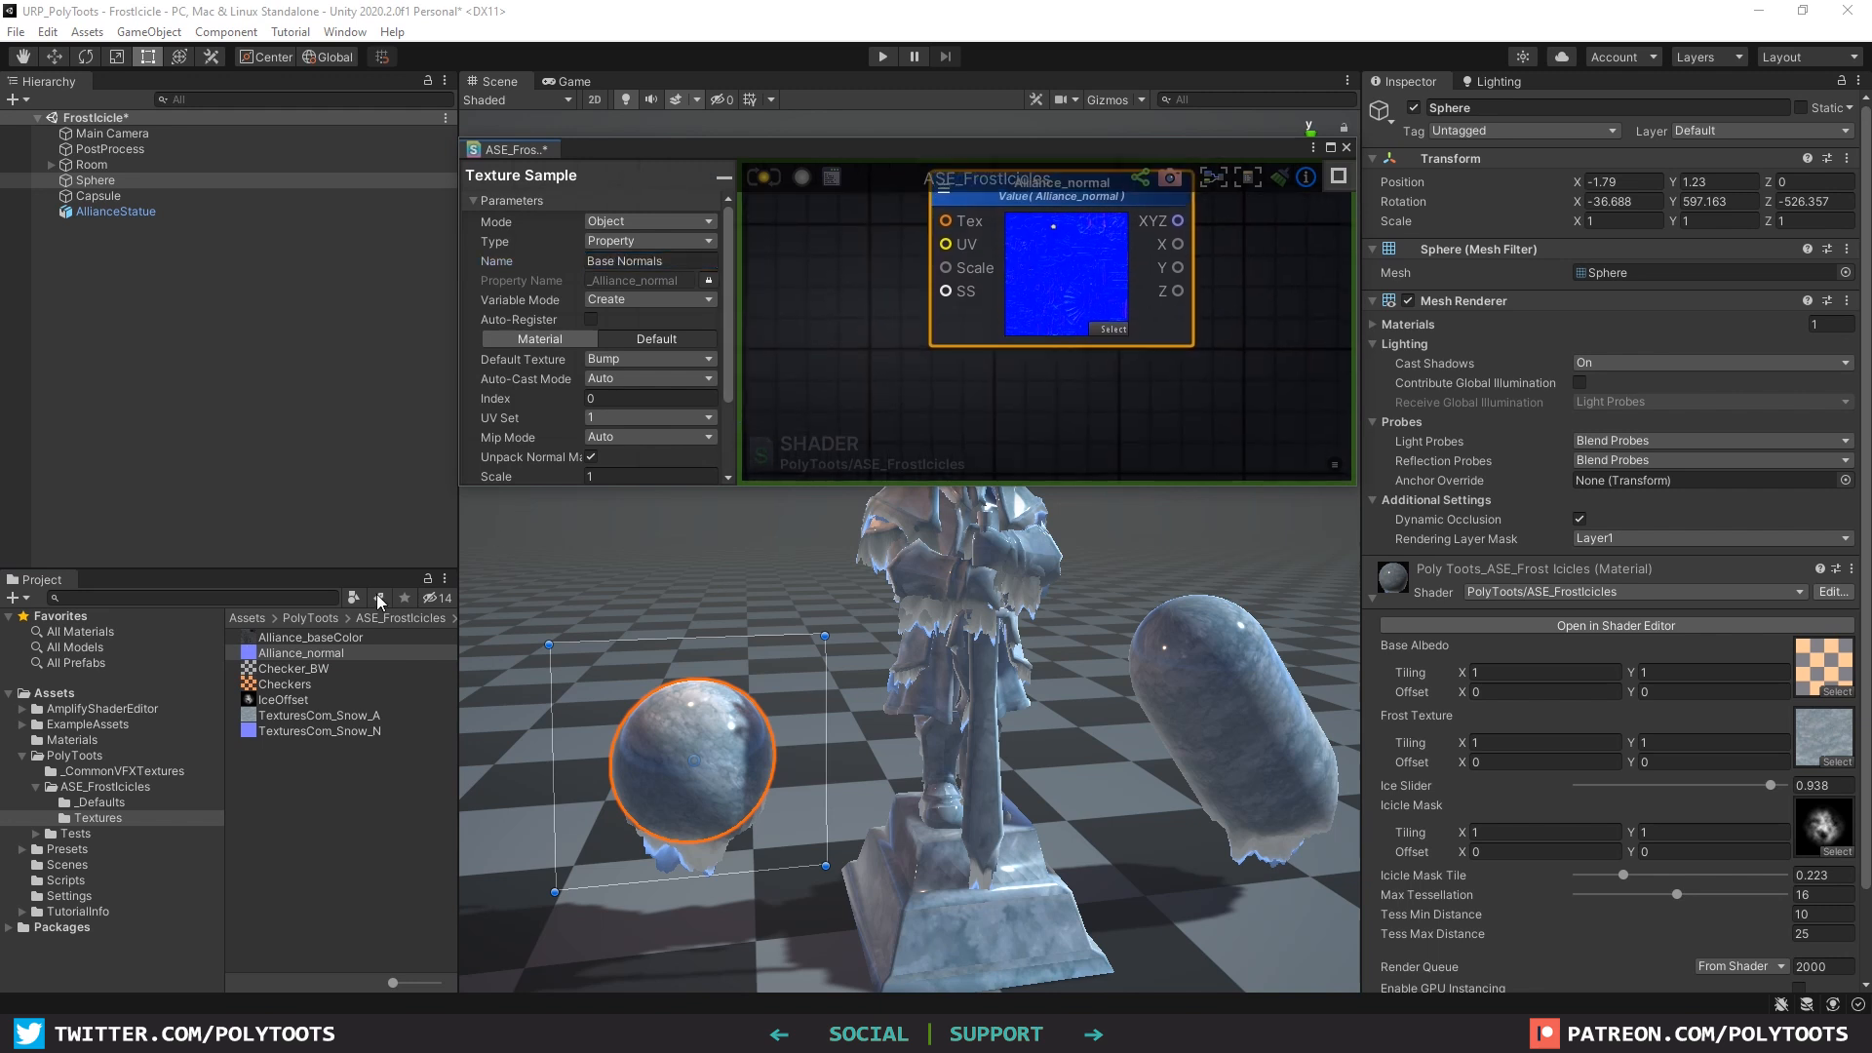
drag(274, 738, 975, 420)
click(657, 266)
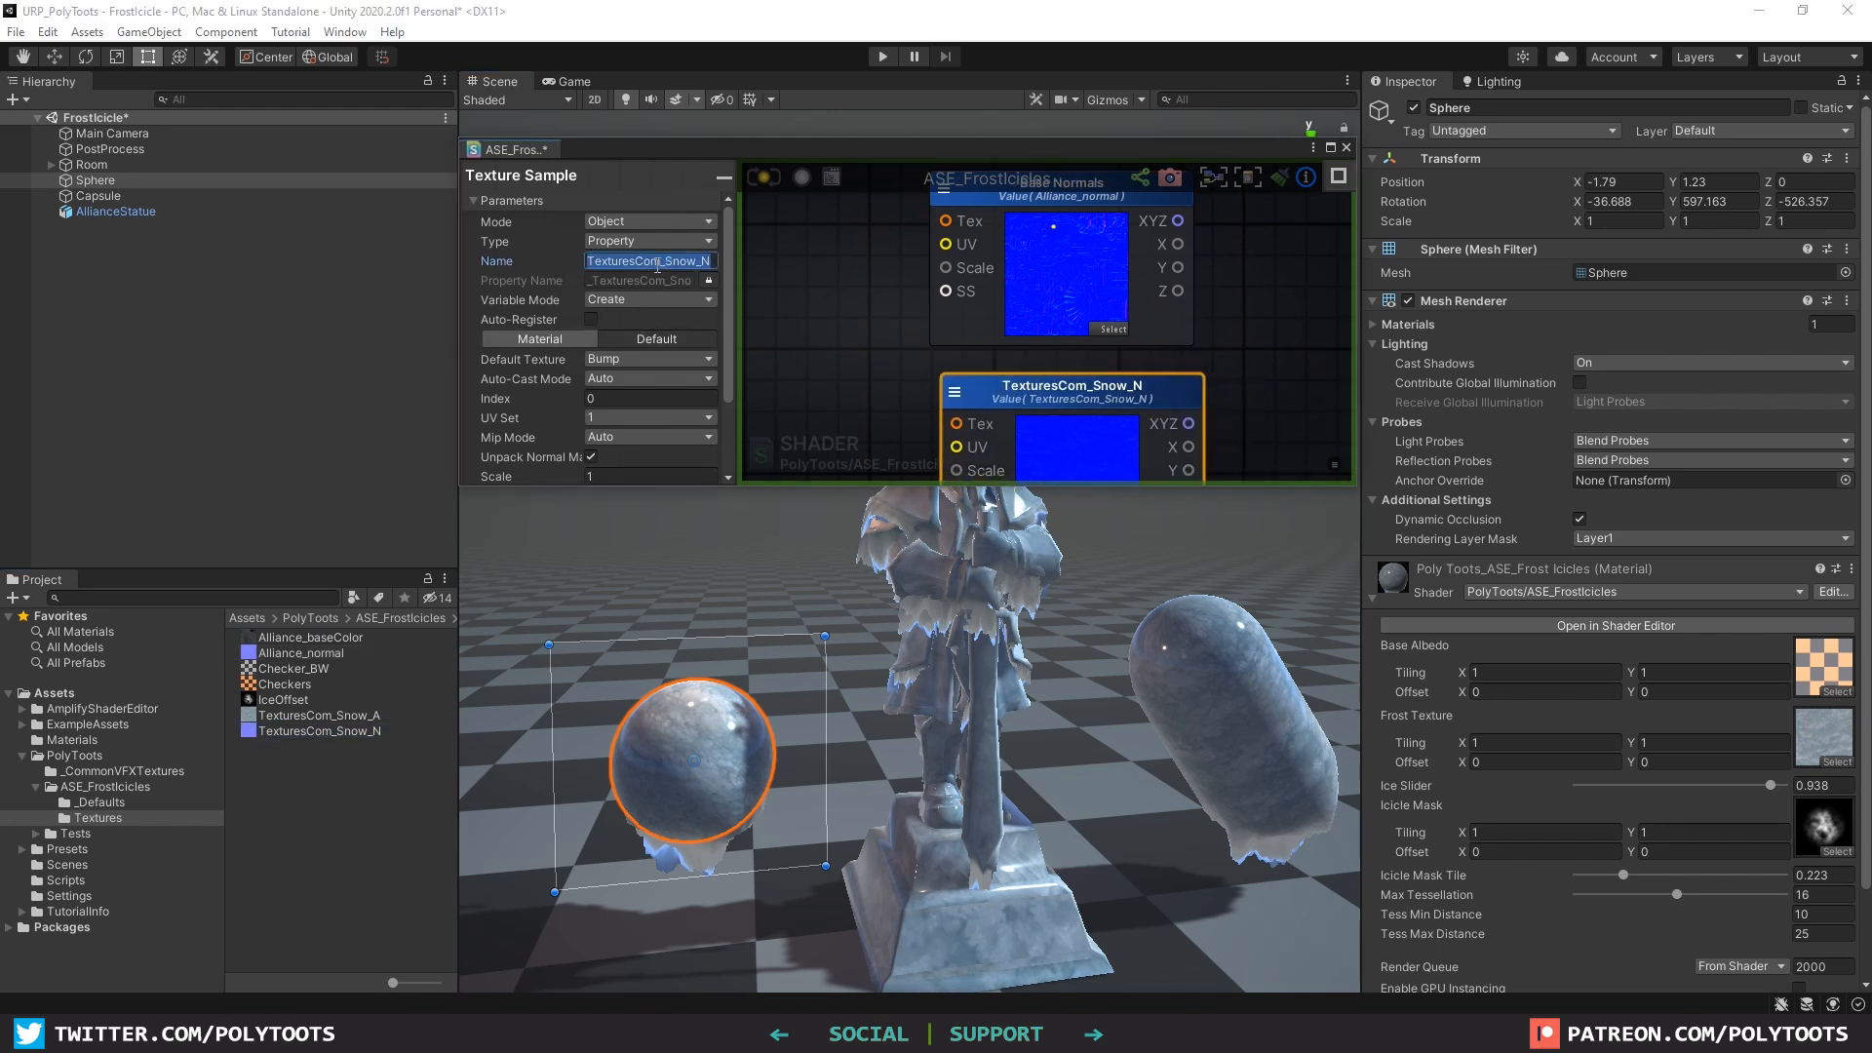
text(Frost Norma)
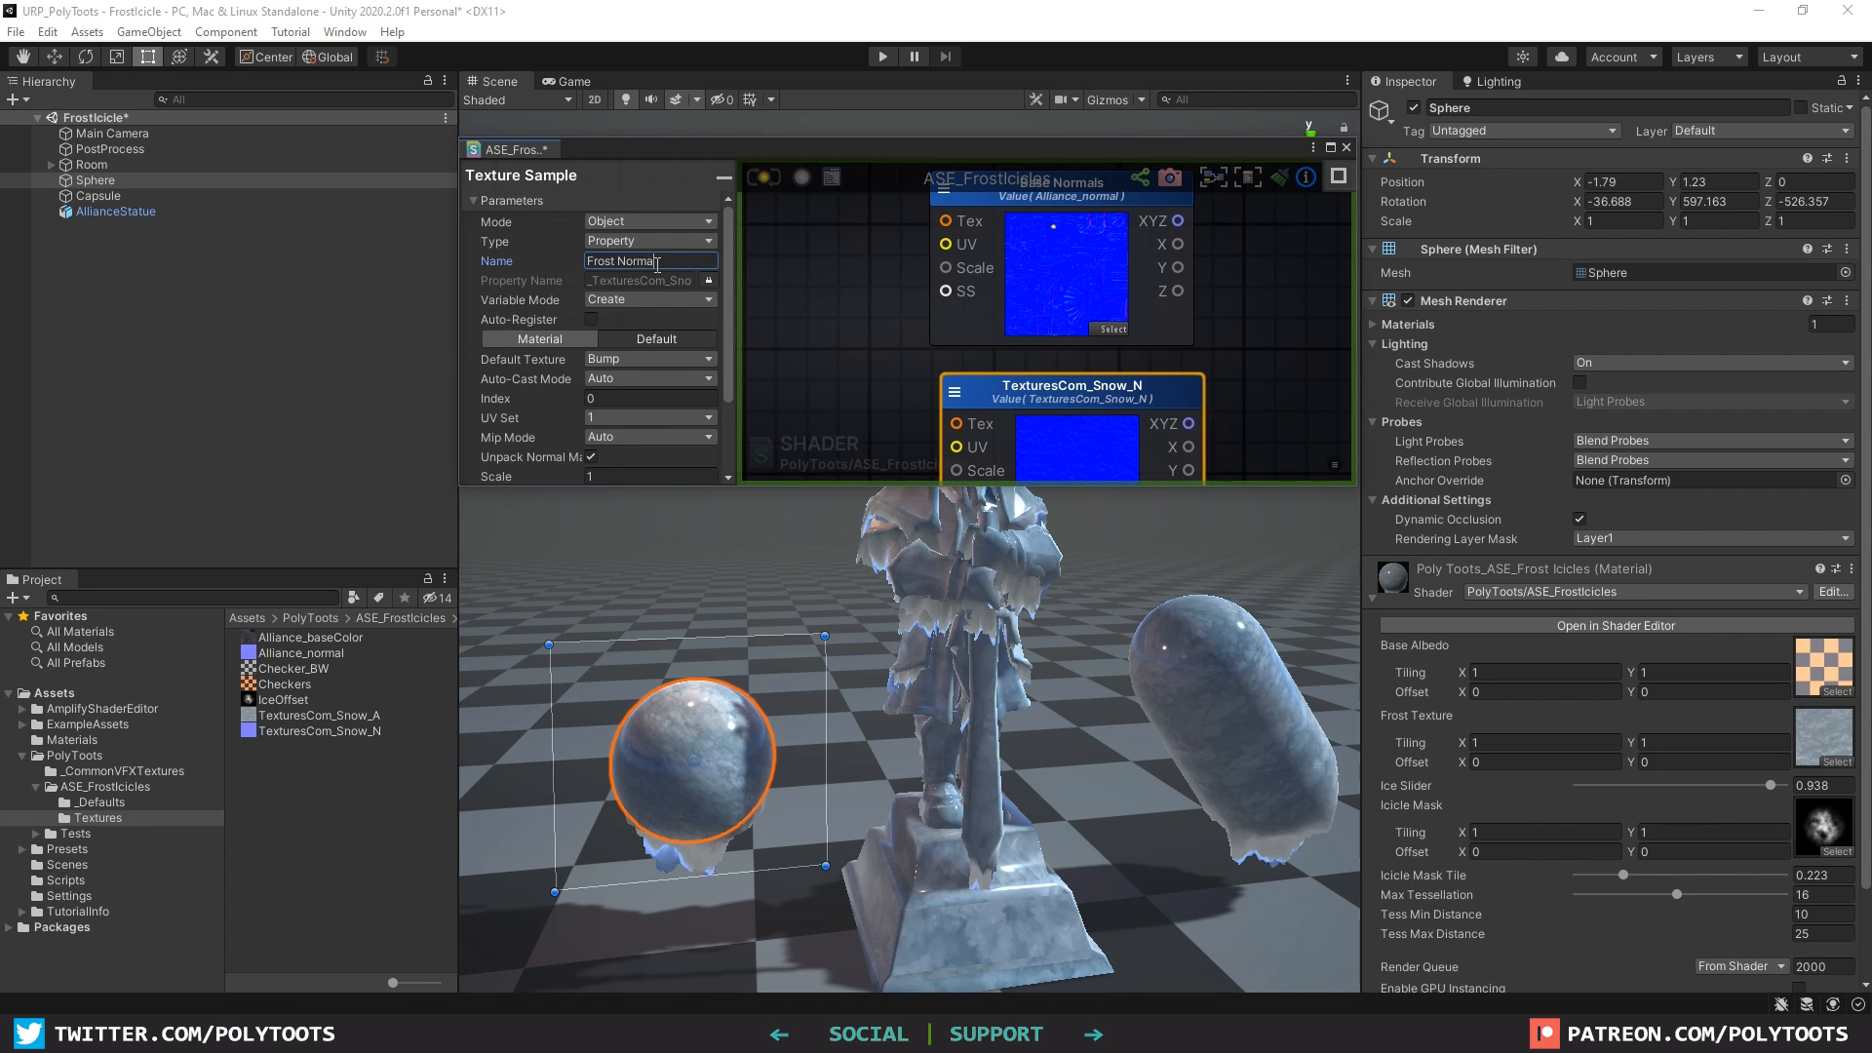
middle_drag(1064, 305, 1022, 292)
scroll(1025, 292, down, 3)
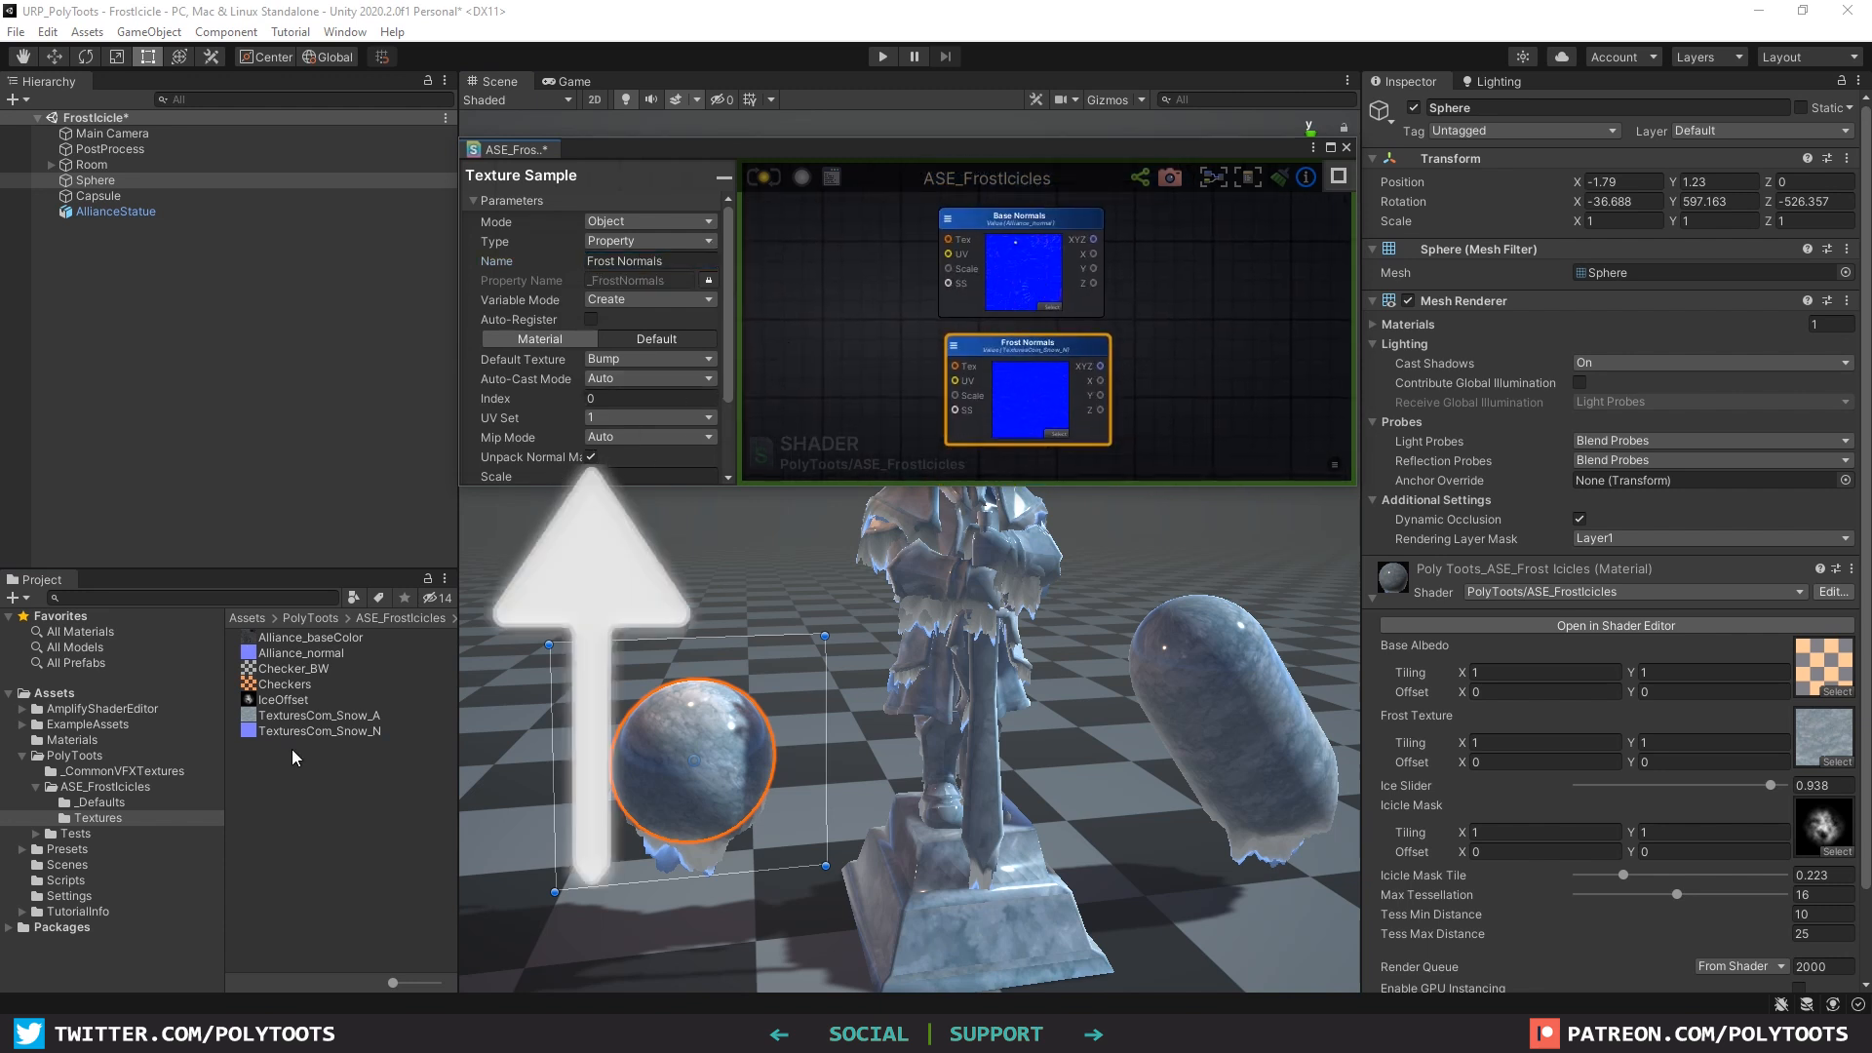
click(1036, 218)
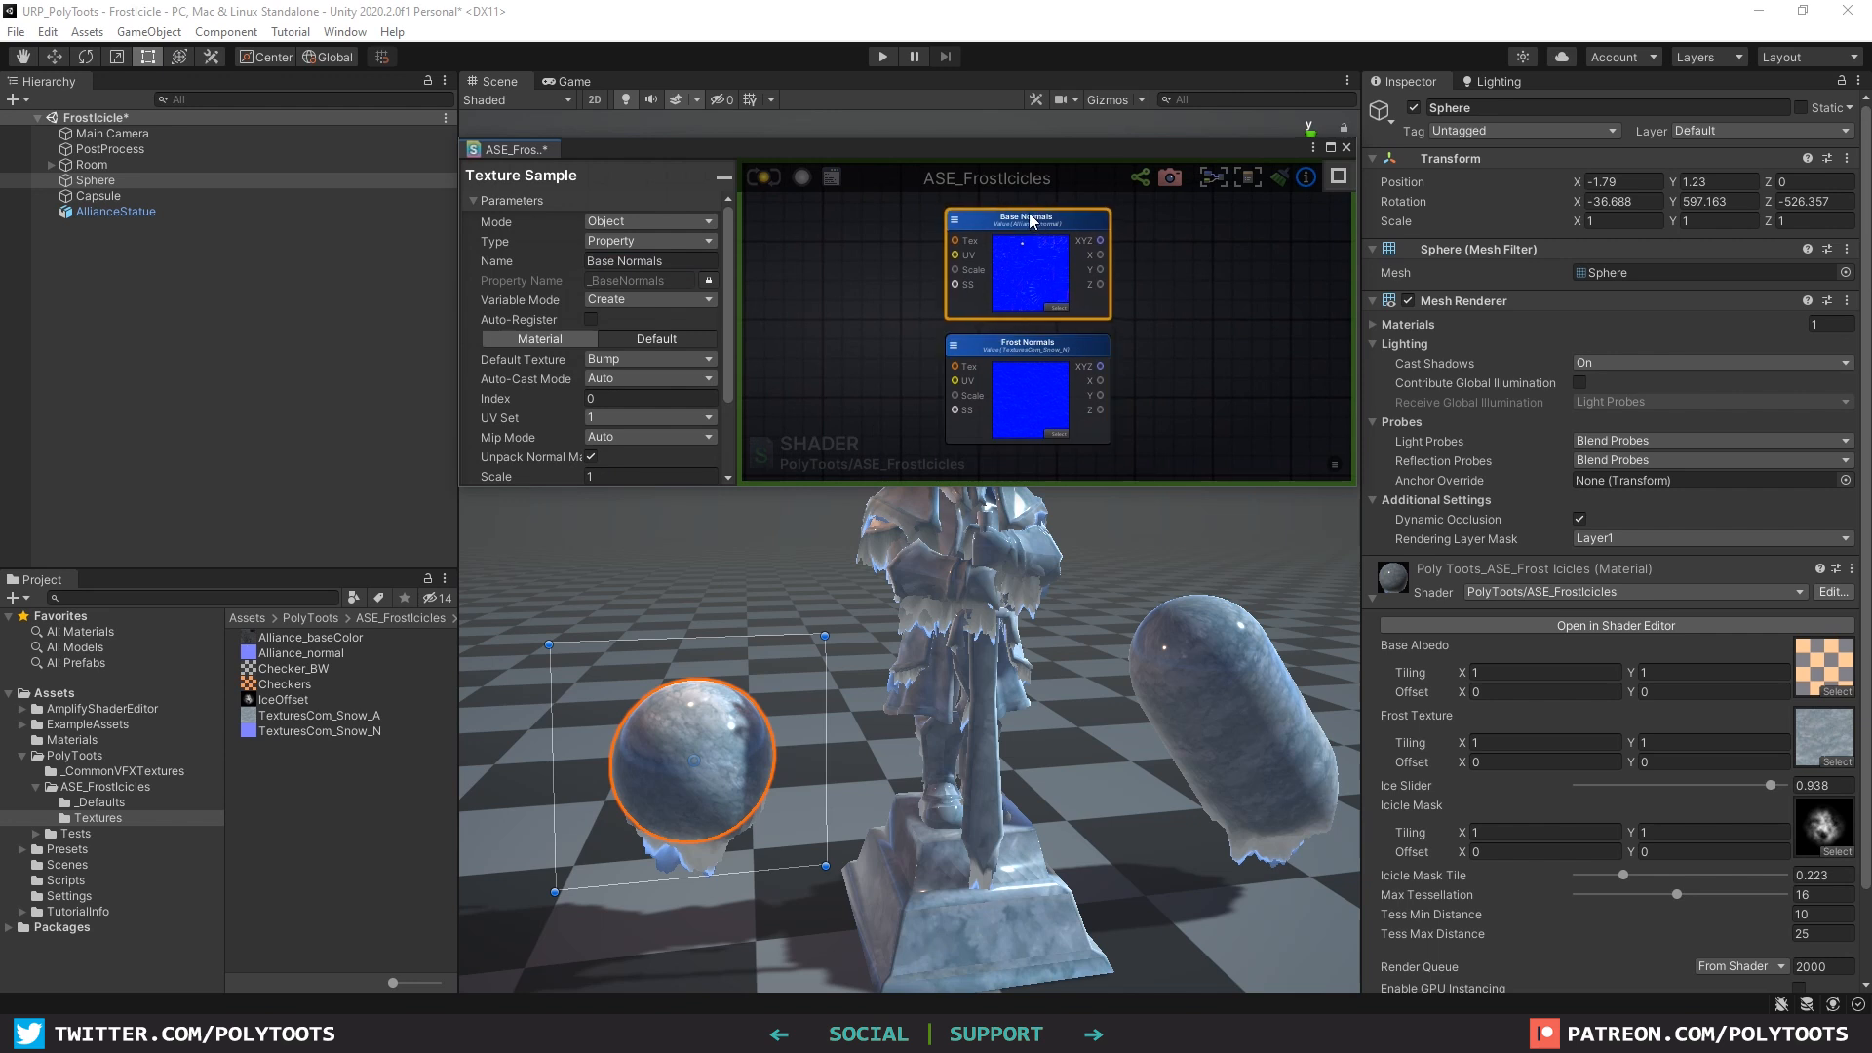
Step: Add a Lerp node and feed Base Normals into its A input and Frost Normals into its B input
scroll(592, 441, down, 3)
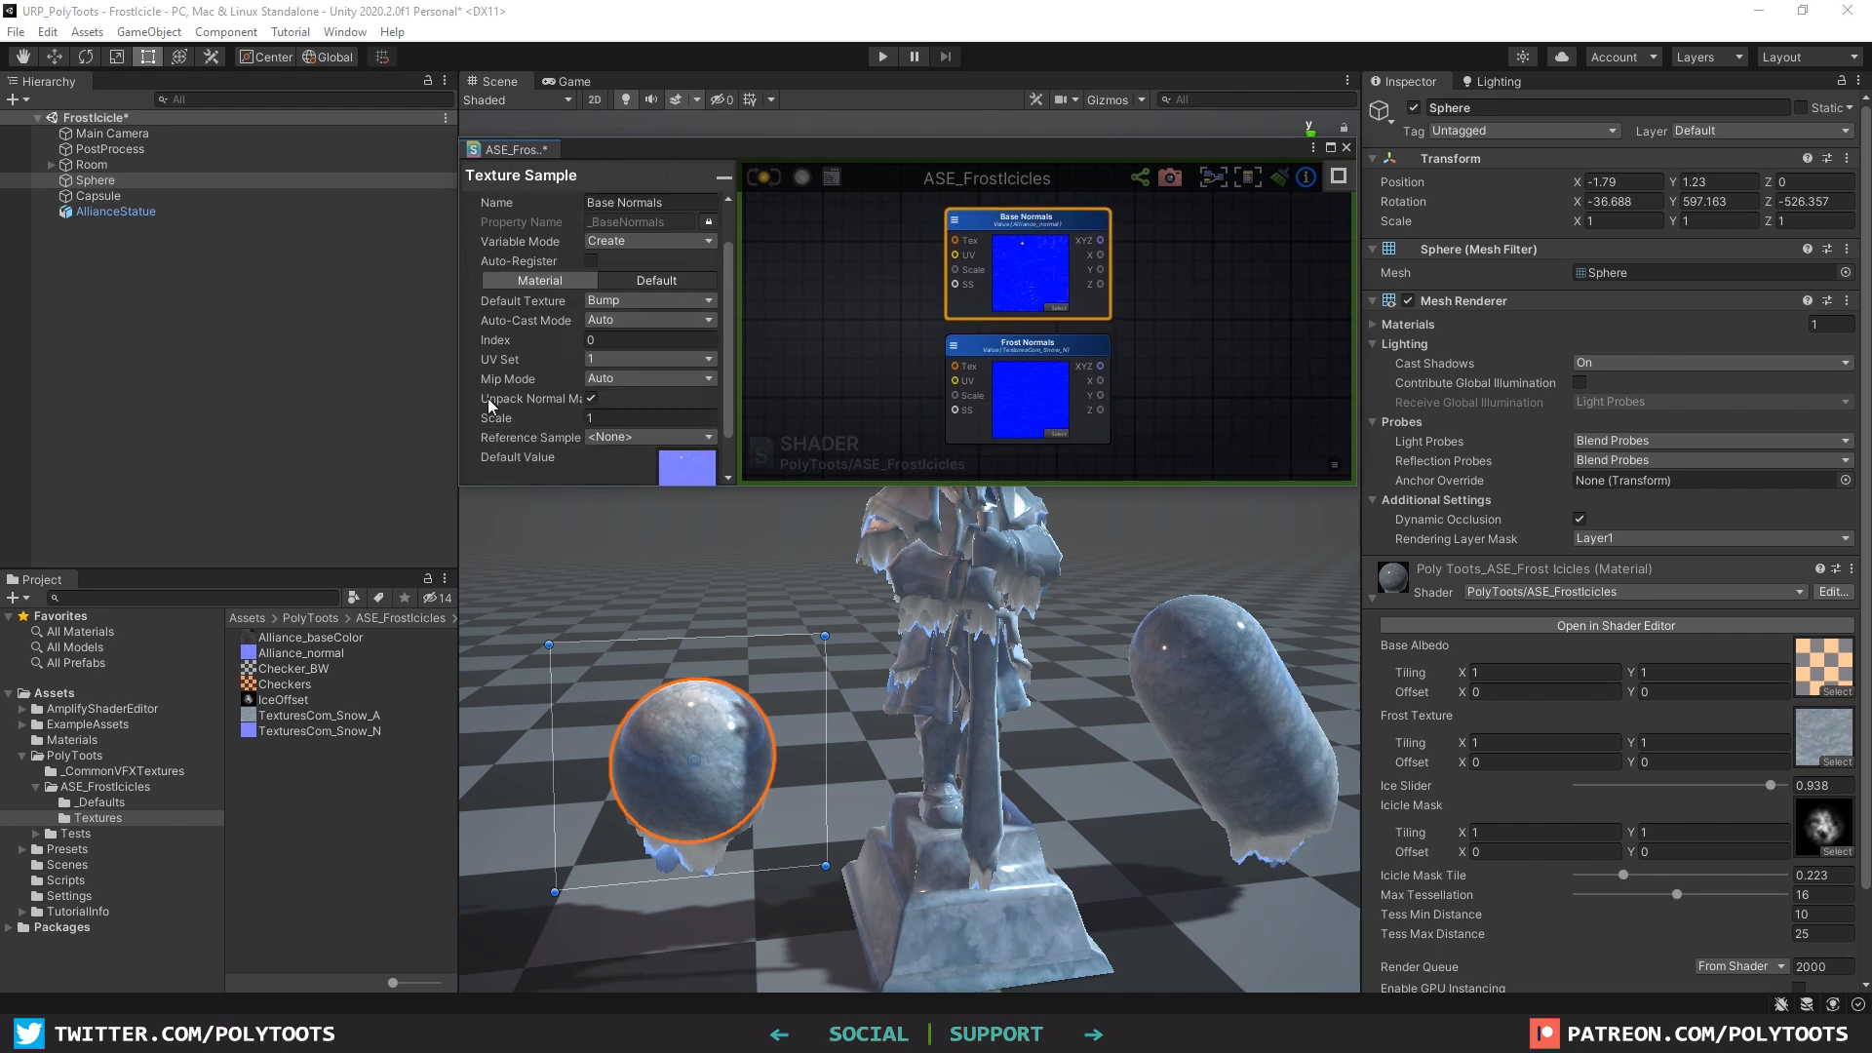
click(1184, 332)
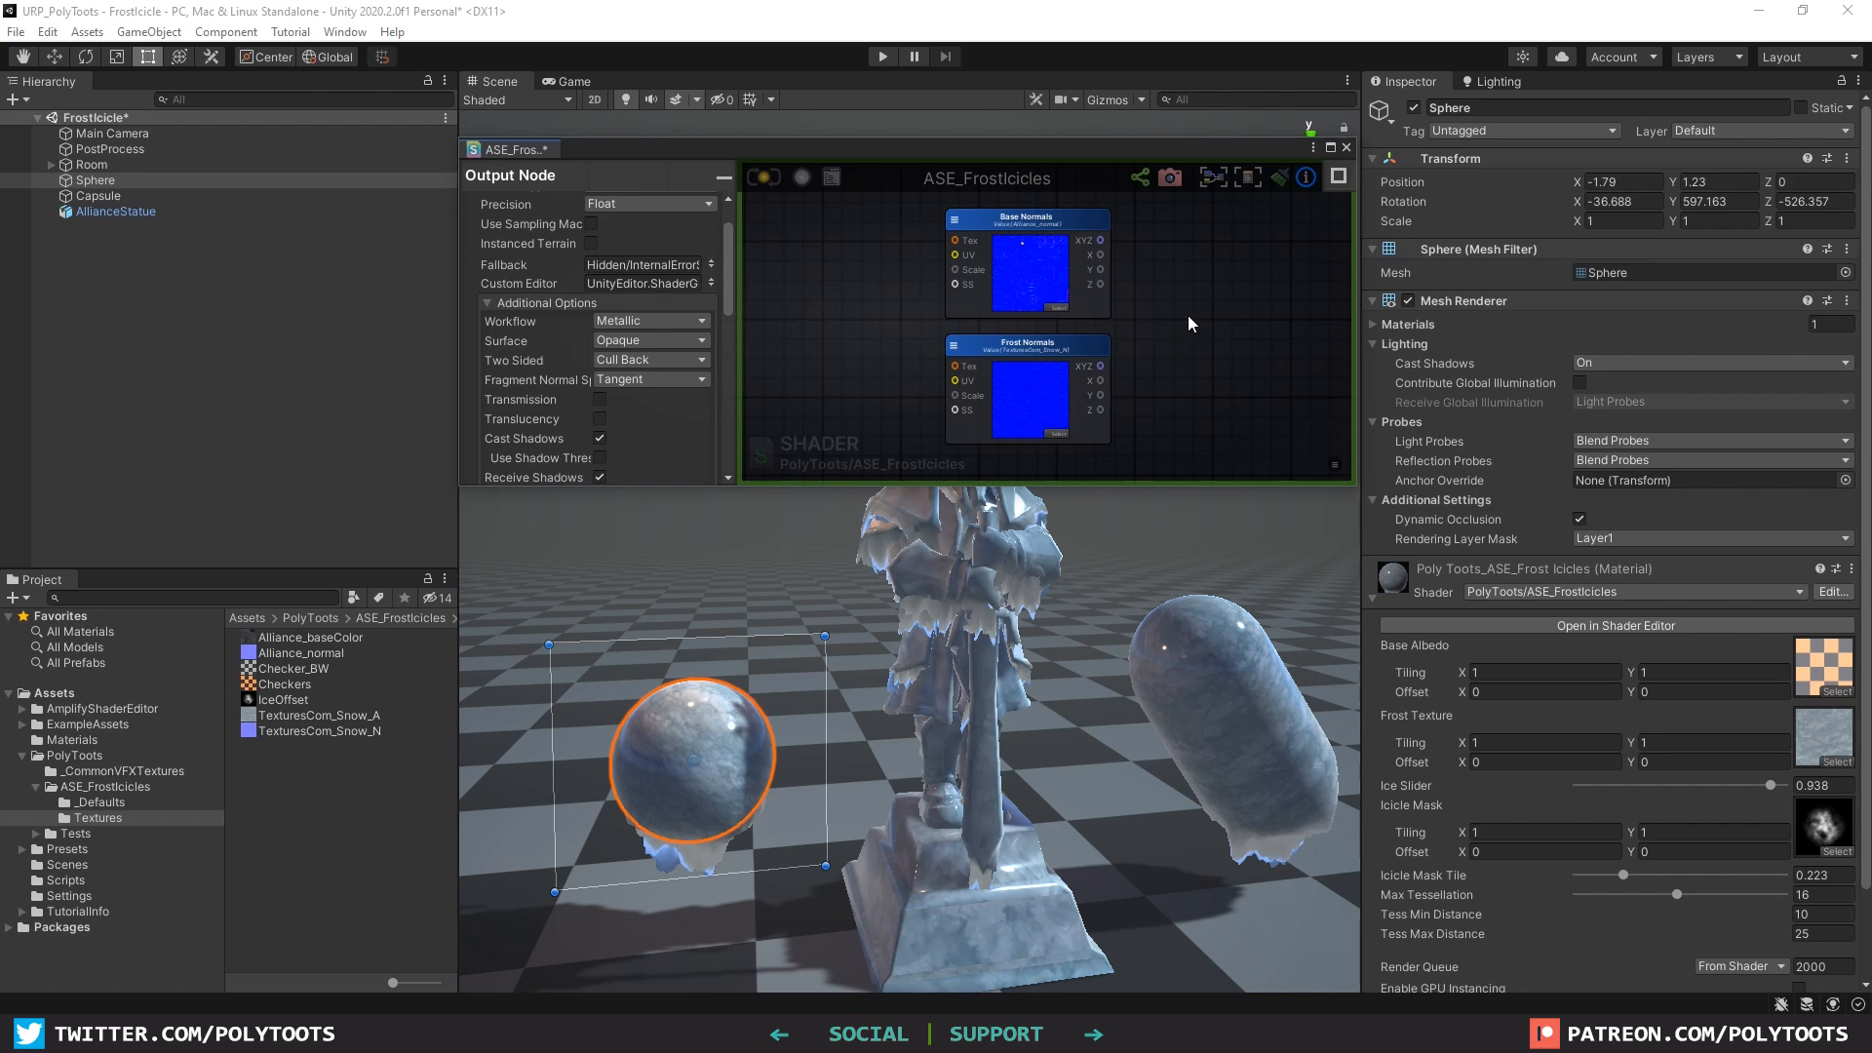
key(shift+space)
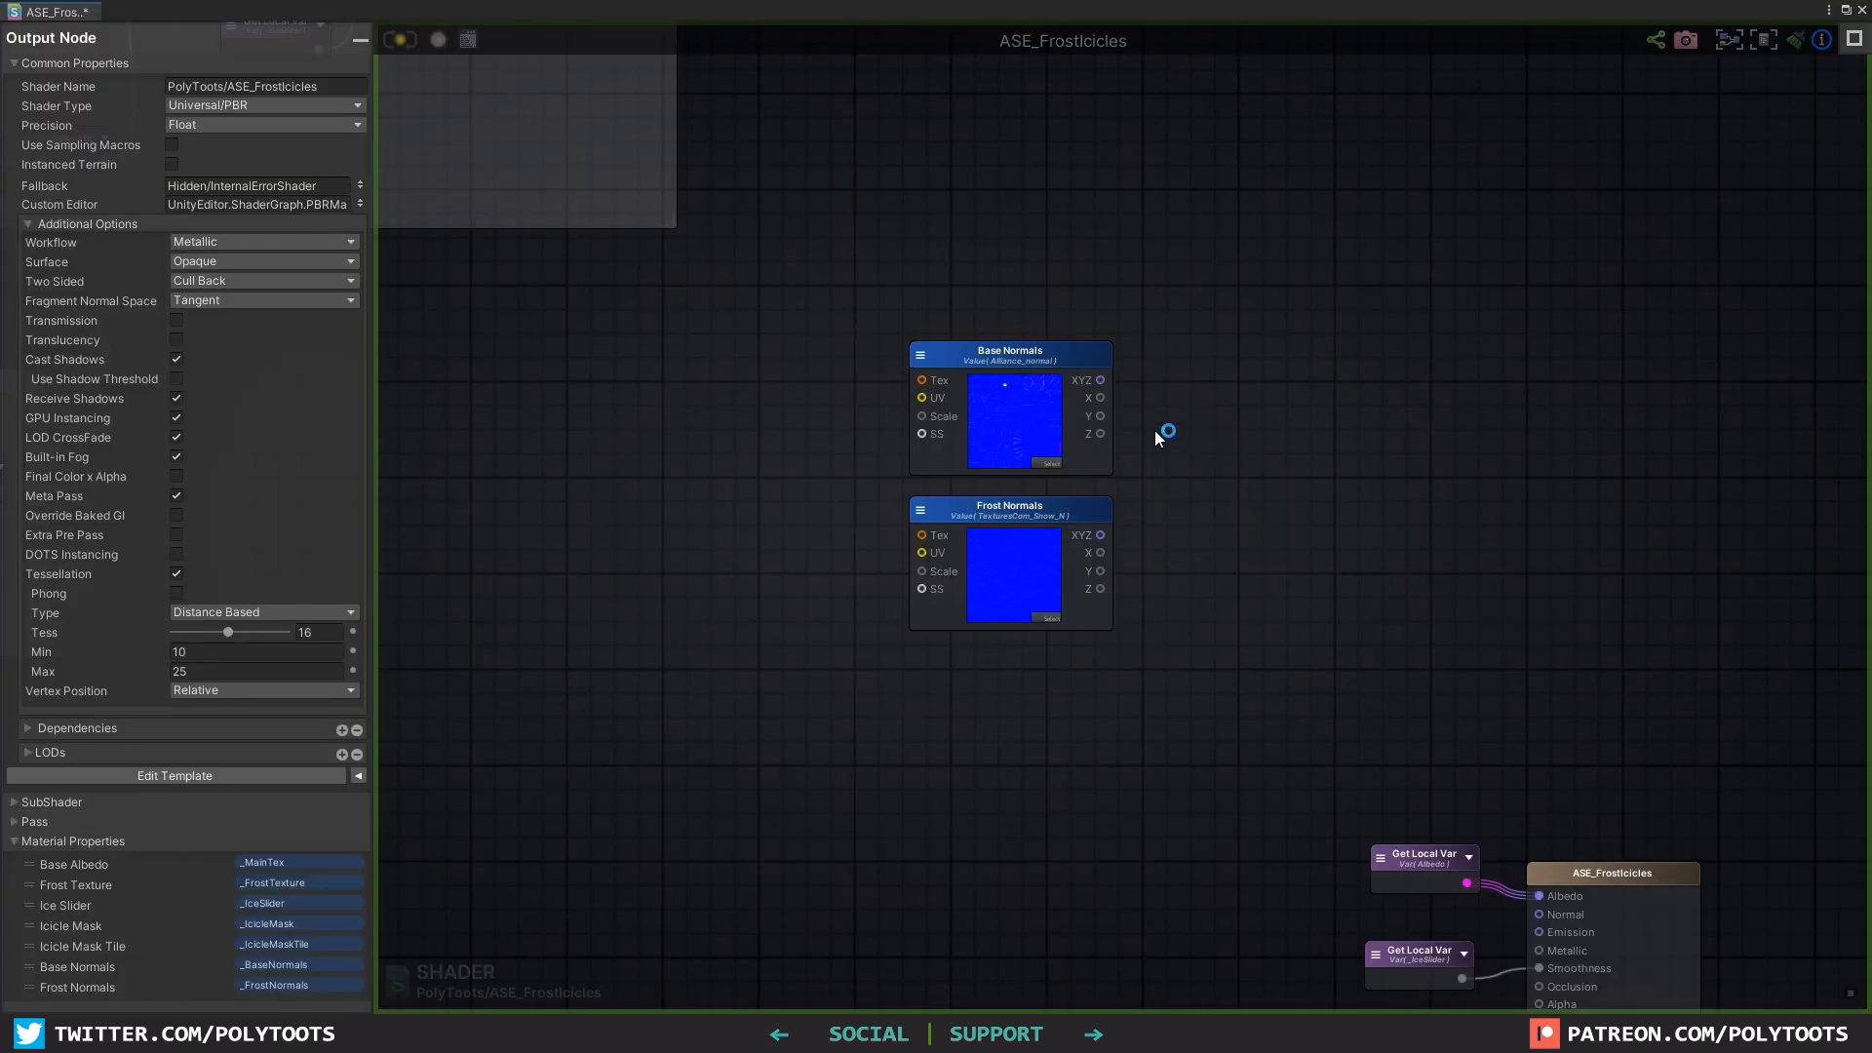
click(1258, 475)
drag(1101, 380, 1254, 498)
mouse_move(1278, 475)
mouse_down()
mouse_move(1246, 431)
mouse_move(1225, 474)
mouse_move(1277, 441)
mouse_up()
click(1277, 435)
Step: Add a Get Local Var node referencing _IceSlider below Frost Normals, connect it to the Lerp's Alpha and align the nodes
click(1059, 692)
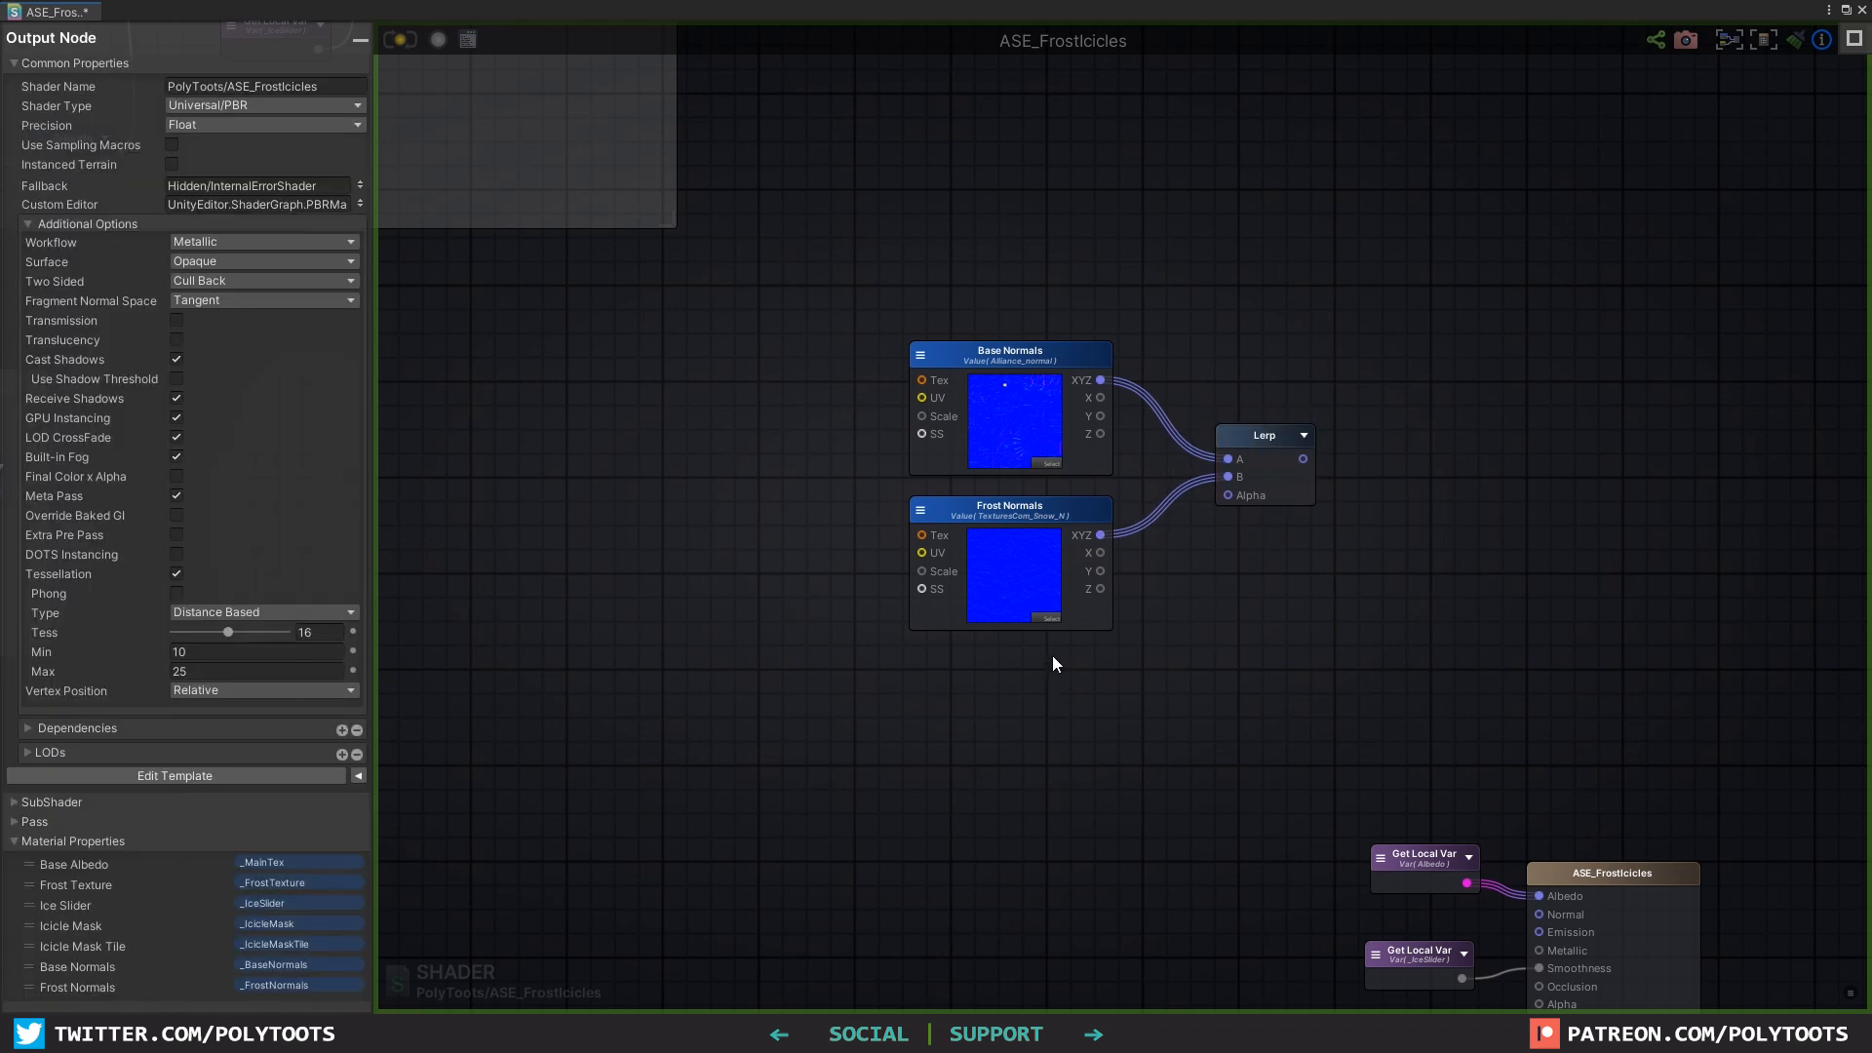
click(1052, 657)
click(1063, 668)
click(1110, 687)
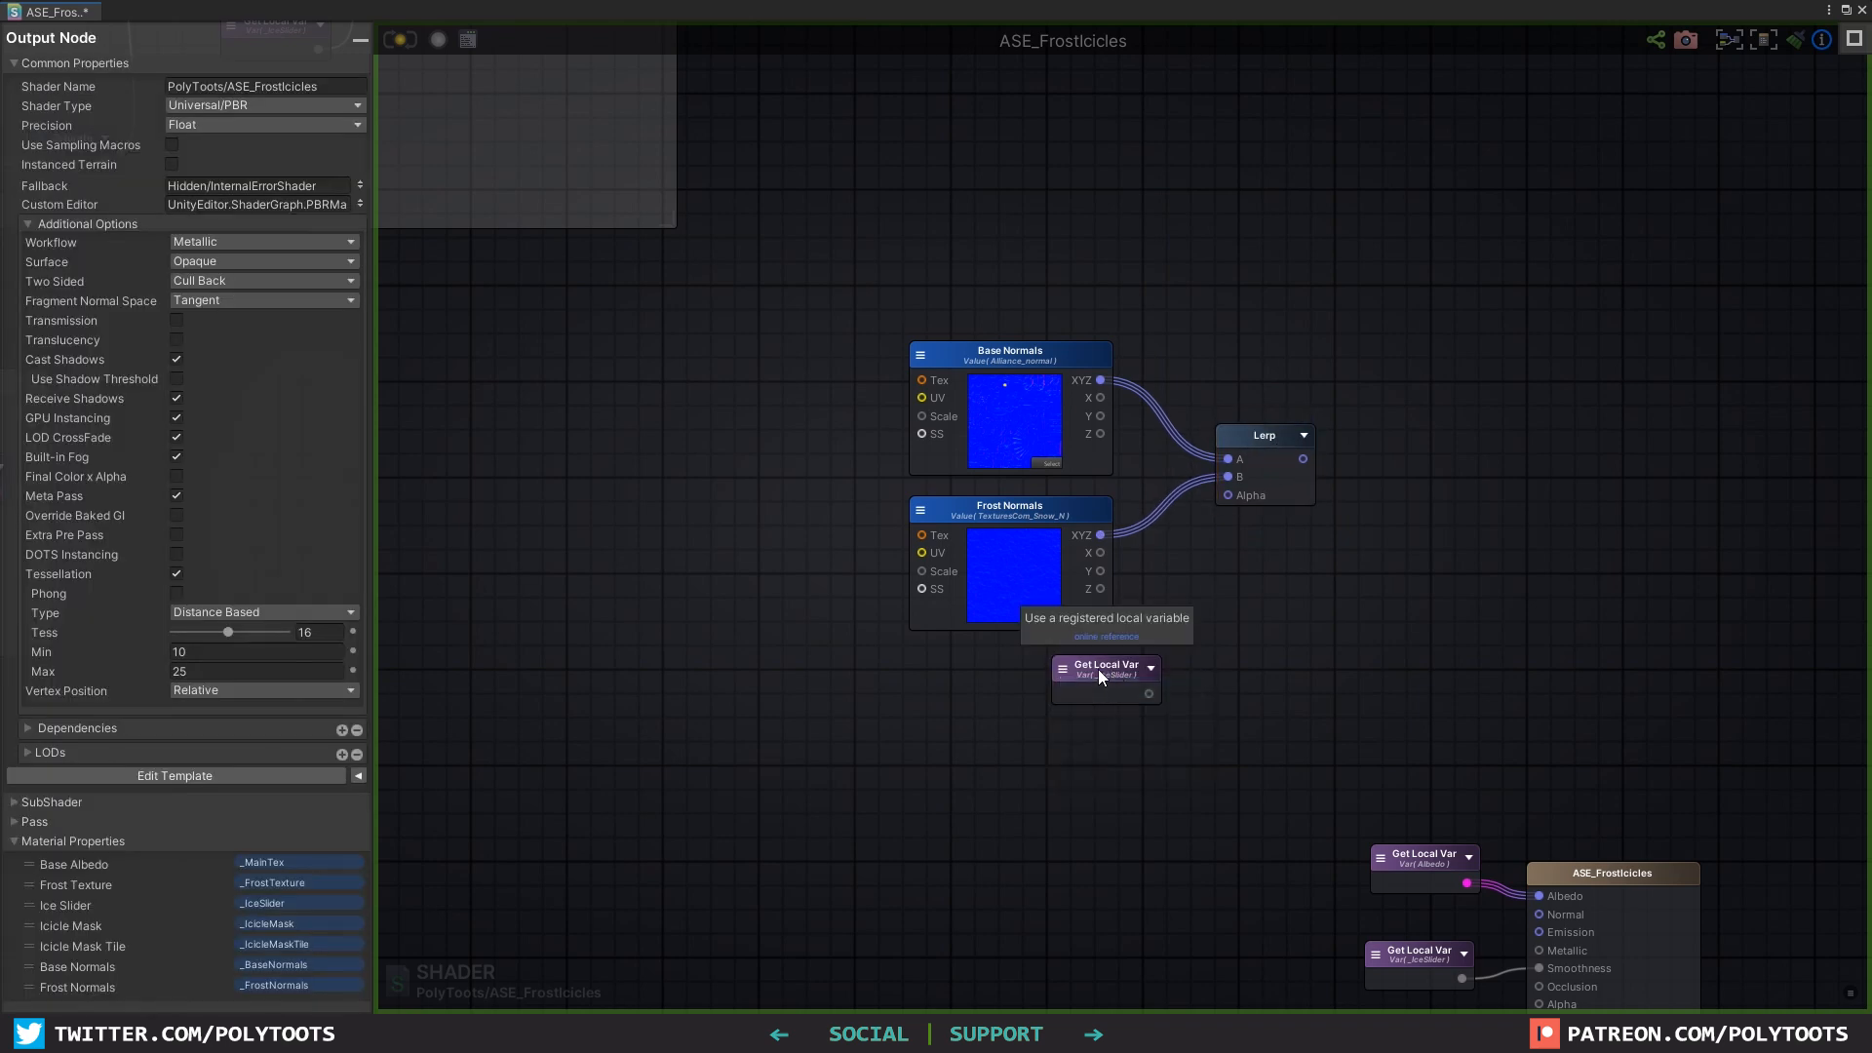
click(1080, 671)
drag(1096, 685, 1231, 501)
drag(1037, 357, 1033, 353)
drag(1043, 506, 1045, 497)
drag(1065, 660, 1067, 650)
Step: Register the Lerp's result as a local variable named Normals
drag(1272, 435, 1388, 490)
click(312, 85)
text(Normals)
Step: Group the normal-blending nodes in a comment frame titled Normals and reposition the frame
drag(1560, 390, 1091, 629)
key(c)
click(276, 85)
text(Normals)
scroll(1152, 513, down, 3)
drag(1199, 386, 1205, 293)
Step: Space out the variables at the output node, connect a Normals Get Local Var to its Normal input and compile the shader
middle_drag(1370, 729, 1233, 497)
scroll(1232, 497, up, 3)
drag(1133, 505, 1123, 464)
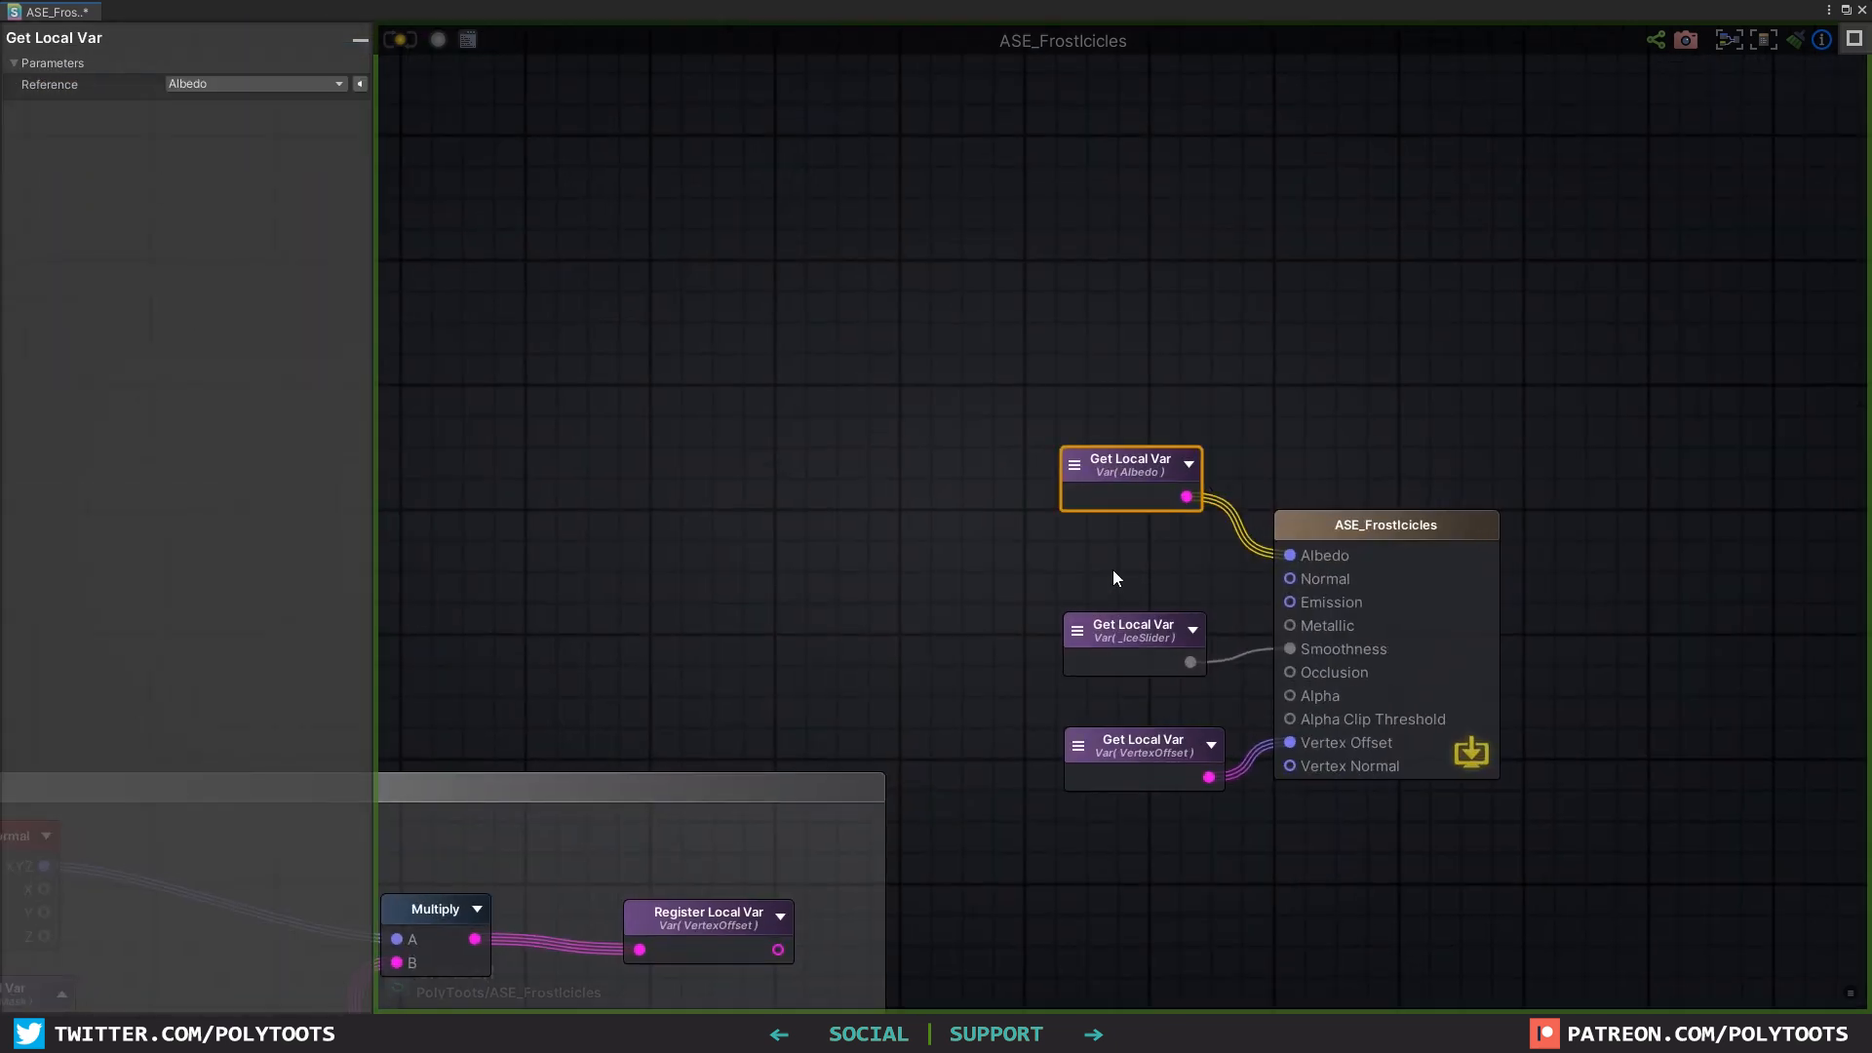
drag(1135, 746, 1141, 795)
drag(1121, 630, 1125, 667)
click(1095, 558)
key(g)
click(1106, 565)
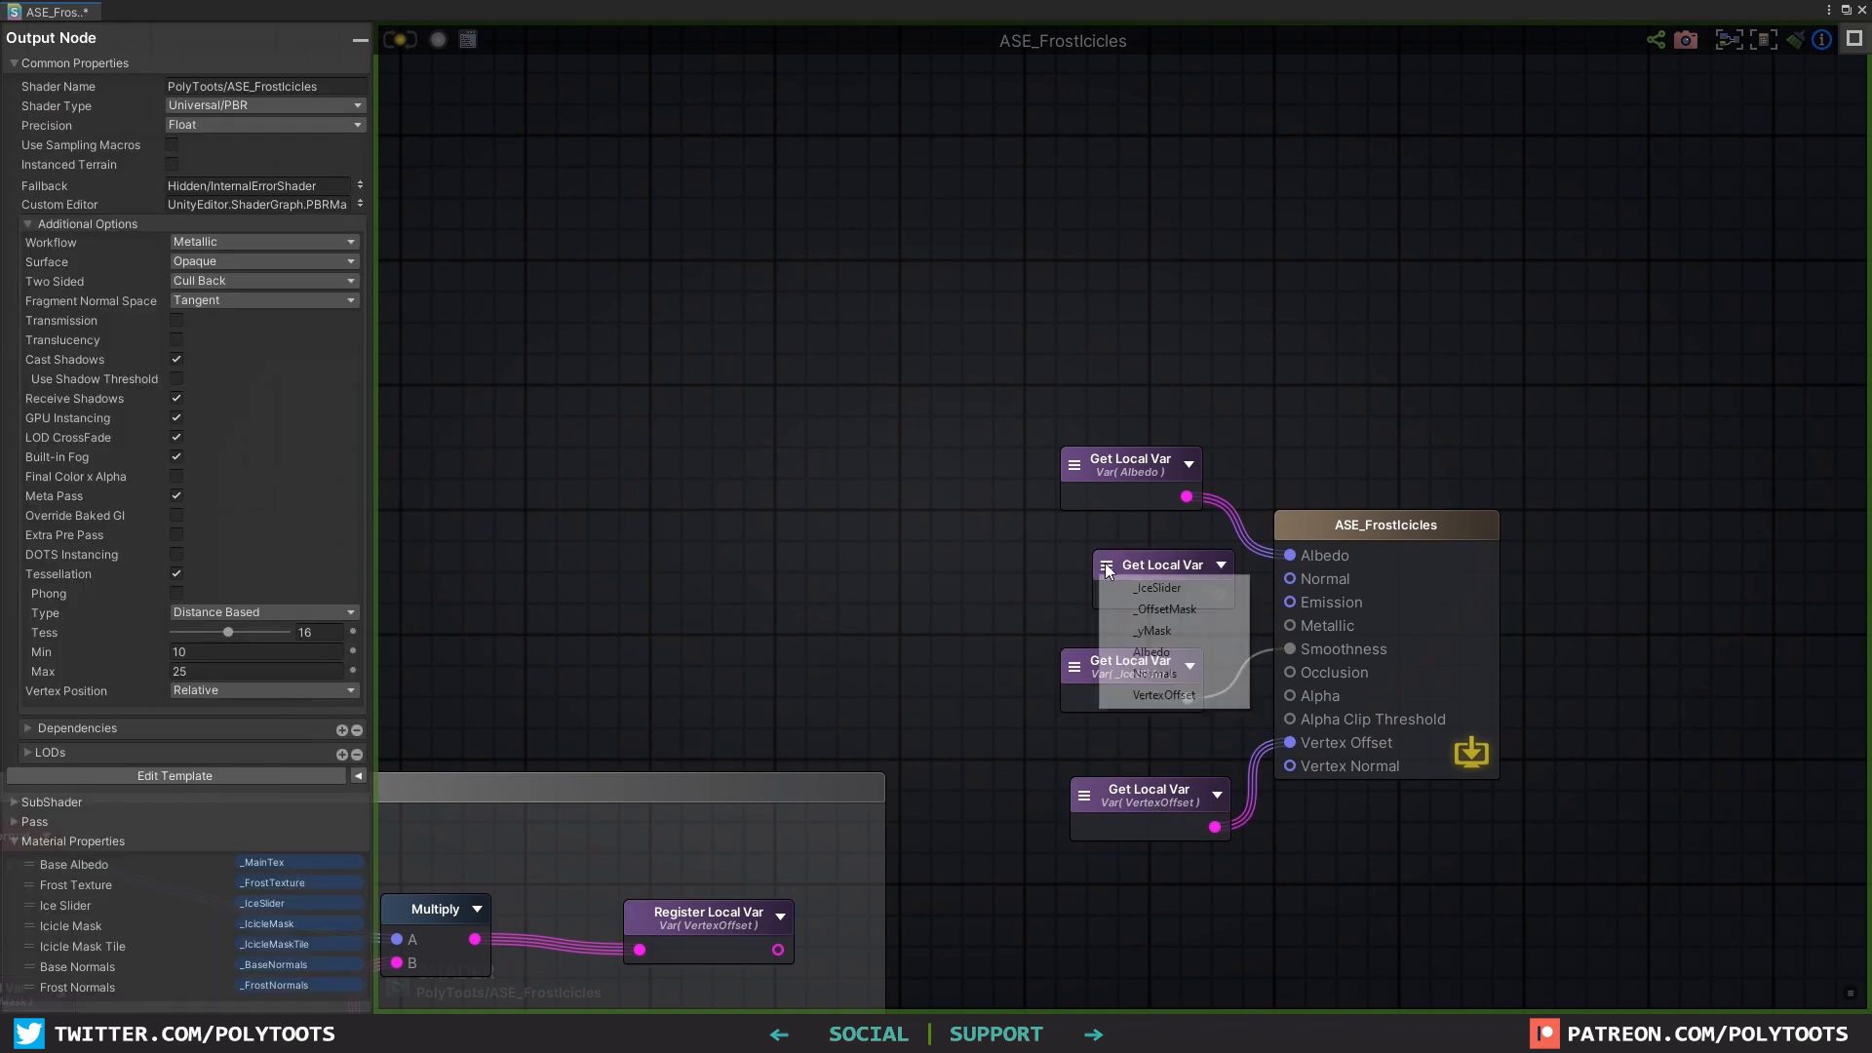
click(1155, 673)
drag(1211, 597, 1287, 578)
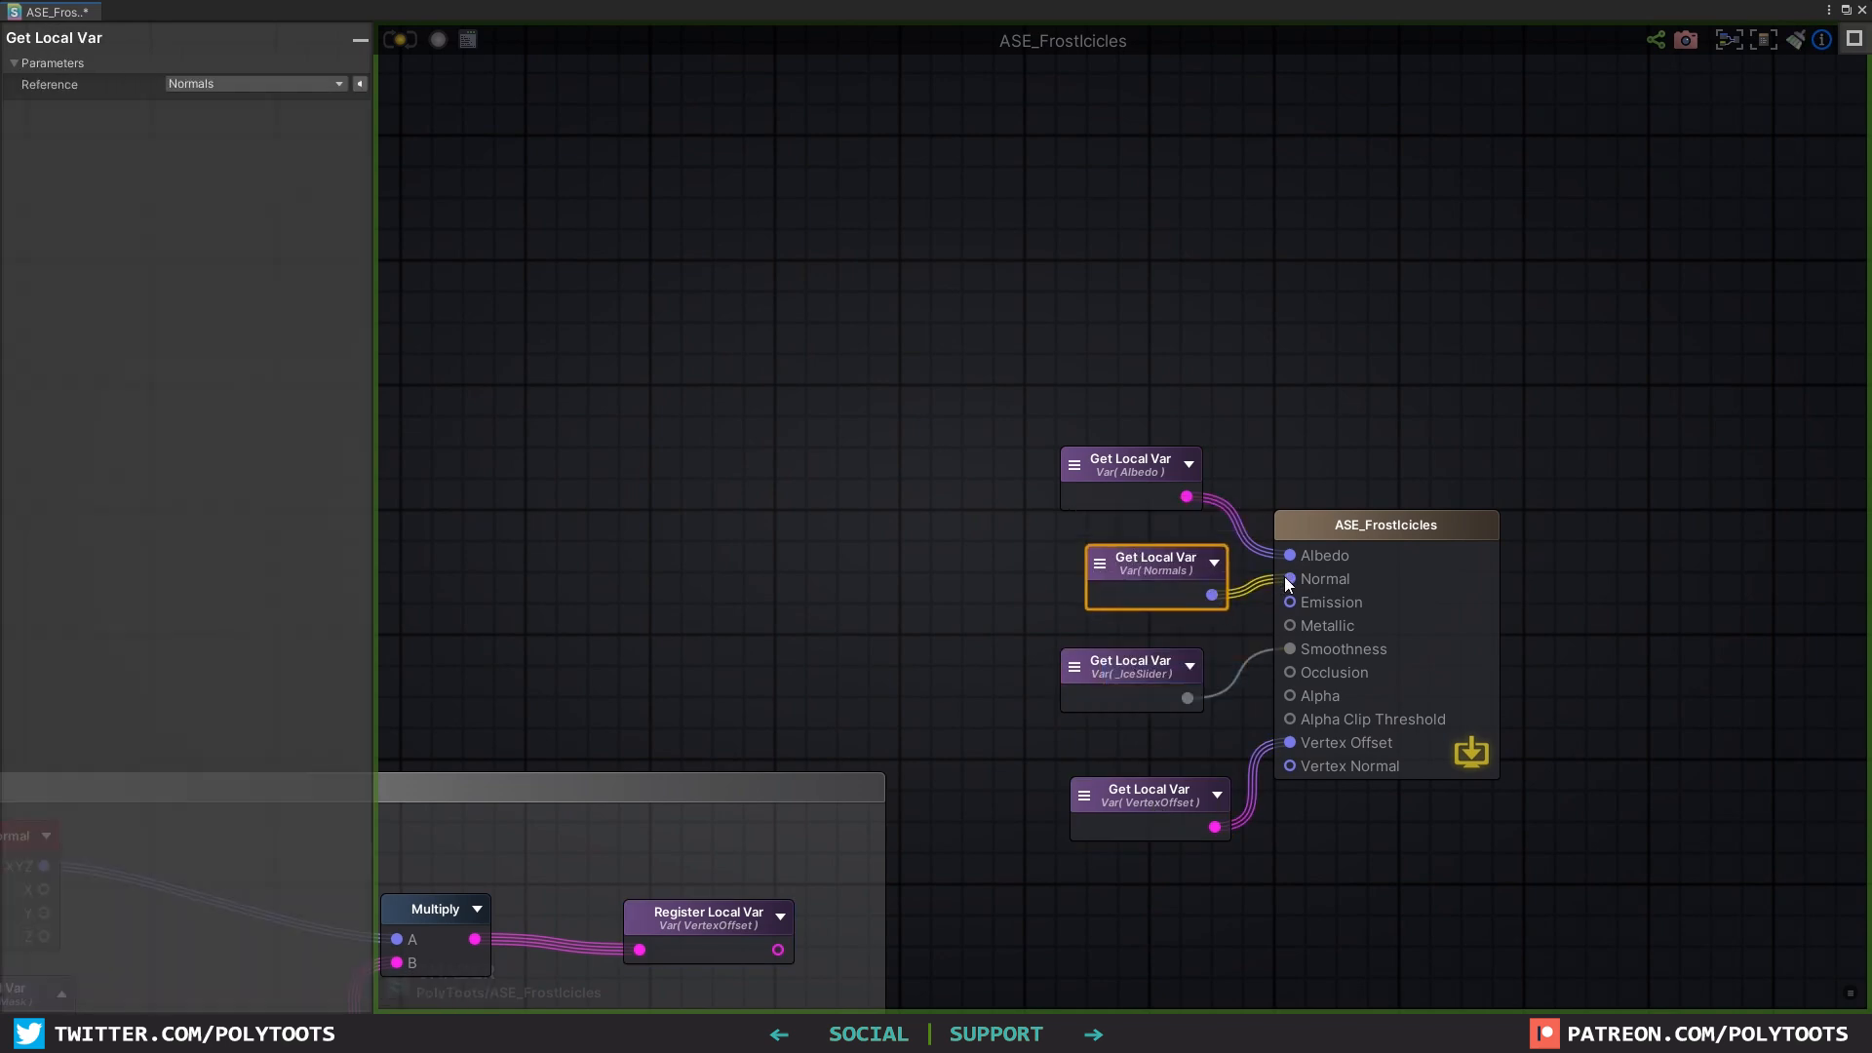
scroll(1231, 507, down, 2)
click(396, 40)
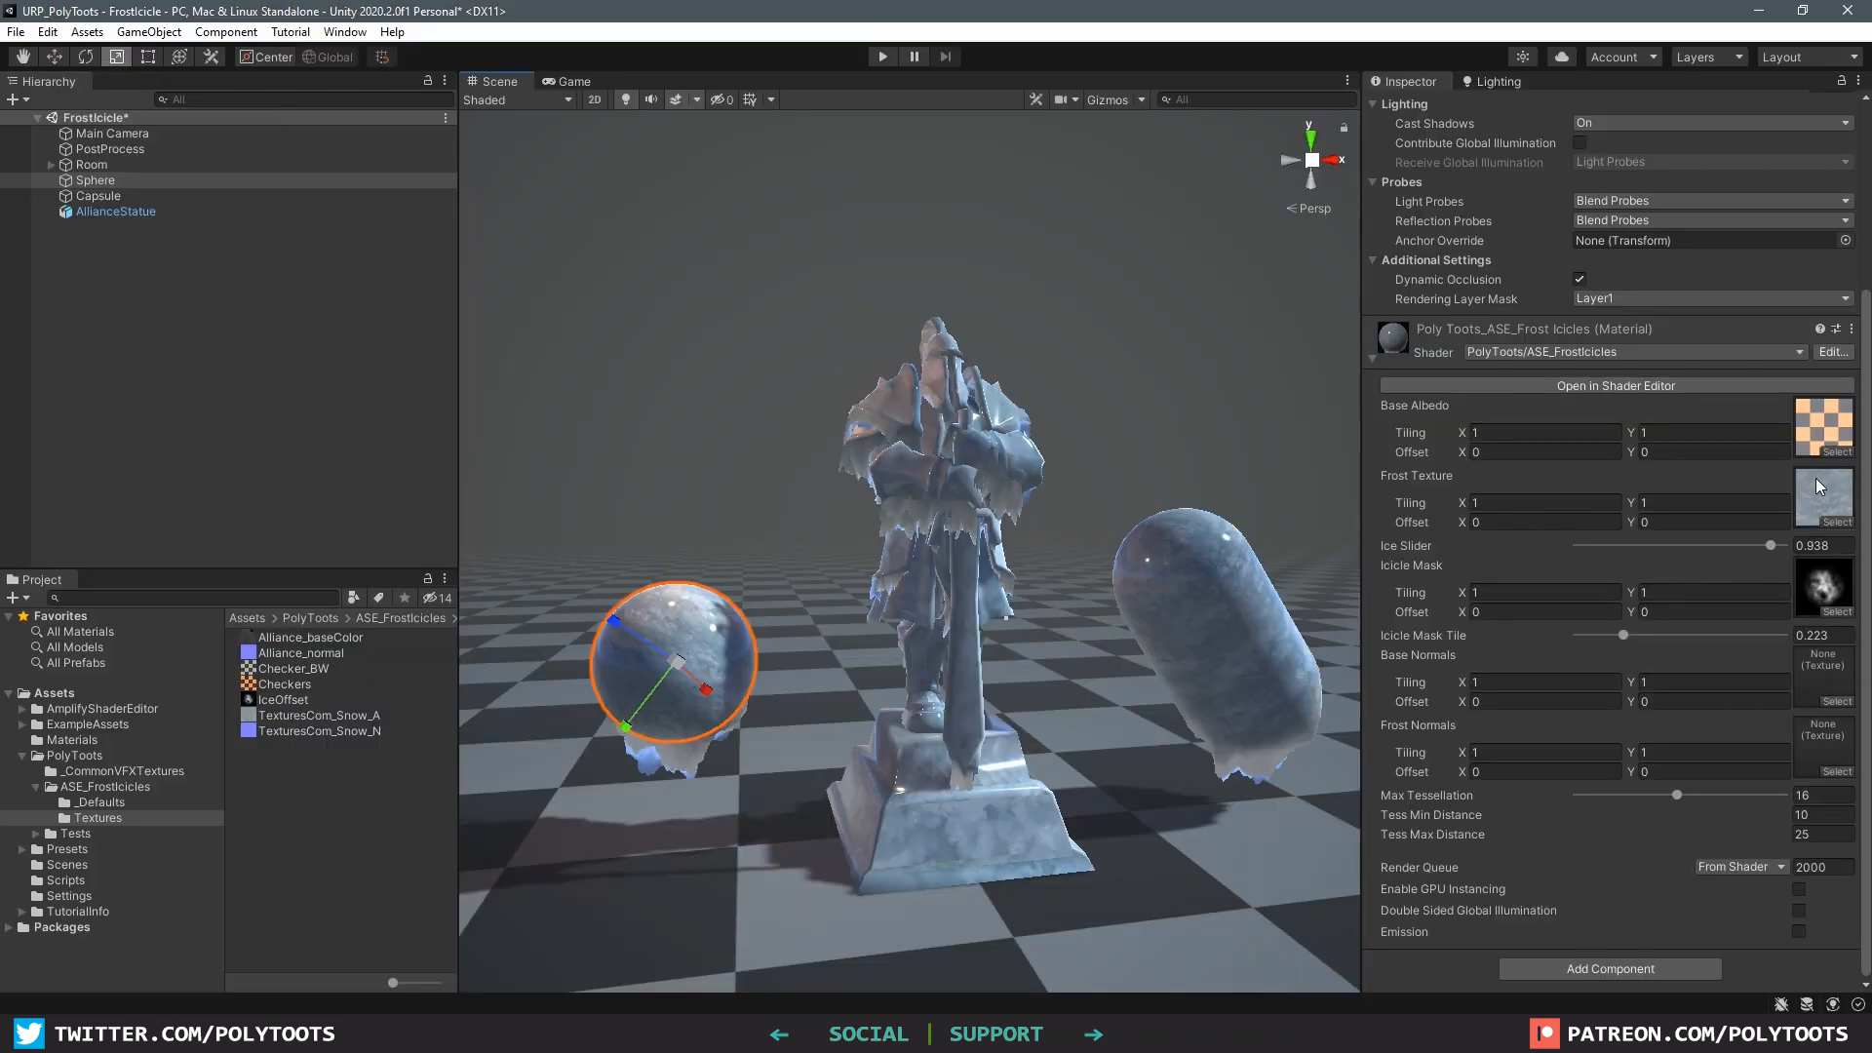
Step: Assign Alliance_baseColor to Base Albedo, Alliance_normal to Base Normals and TexturesCom_Snow_N to Frost Normals on the material
drag(282, 638, 1808, 673)
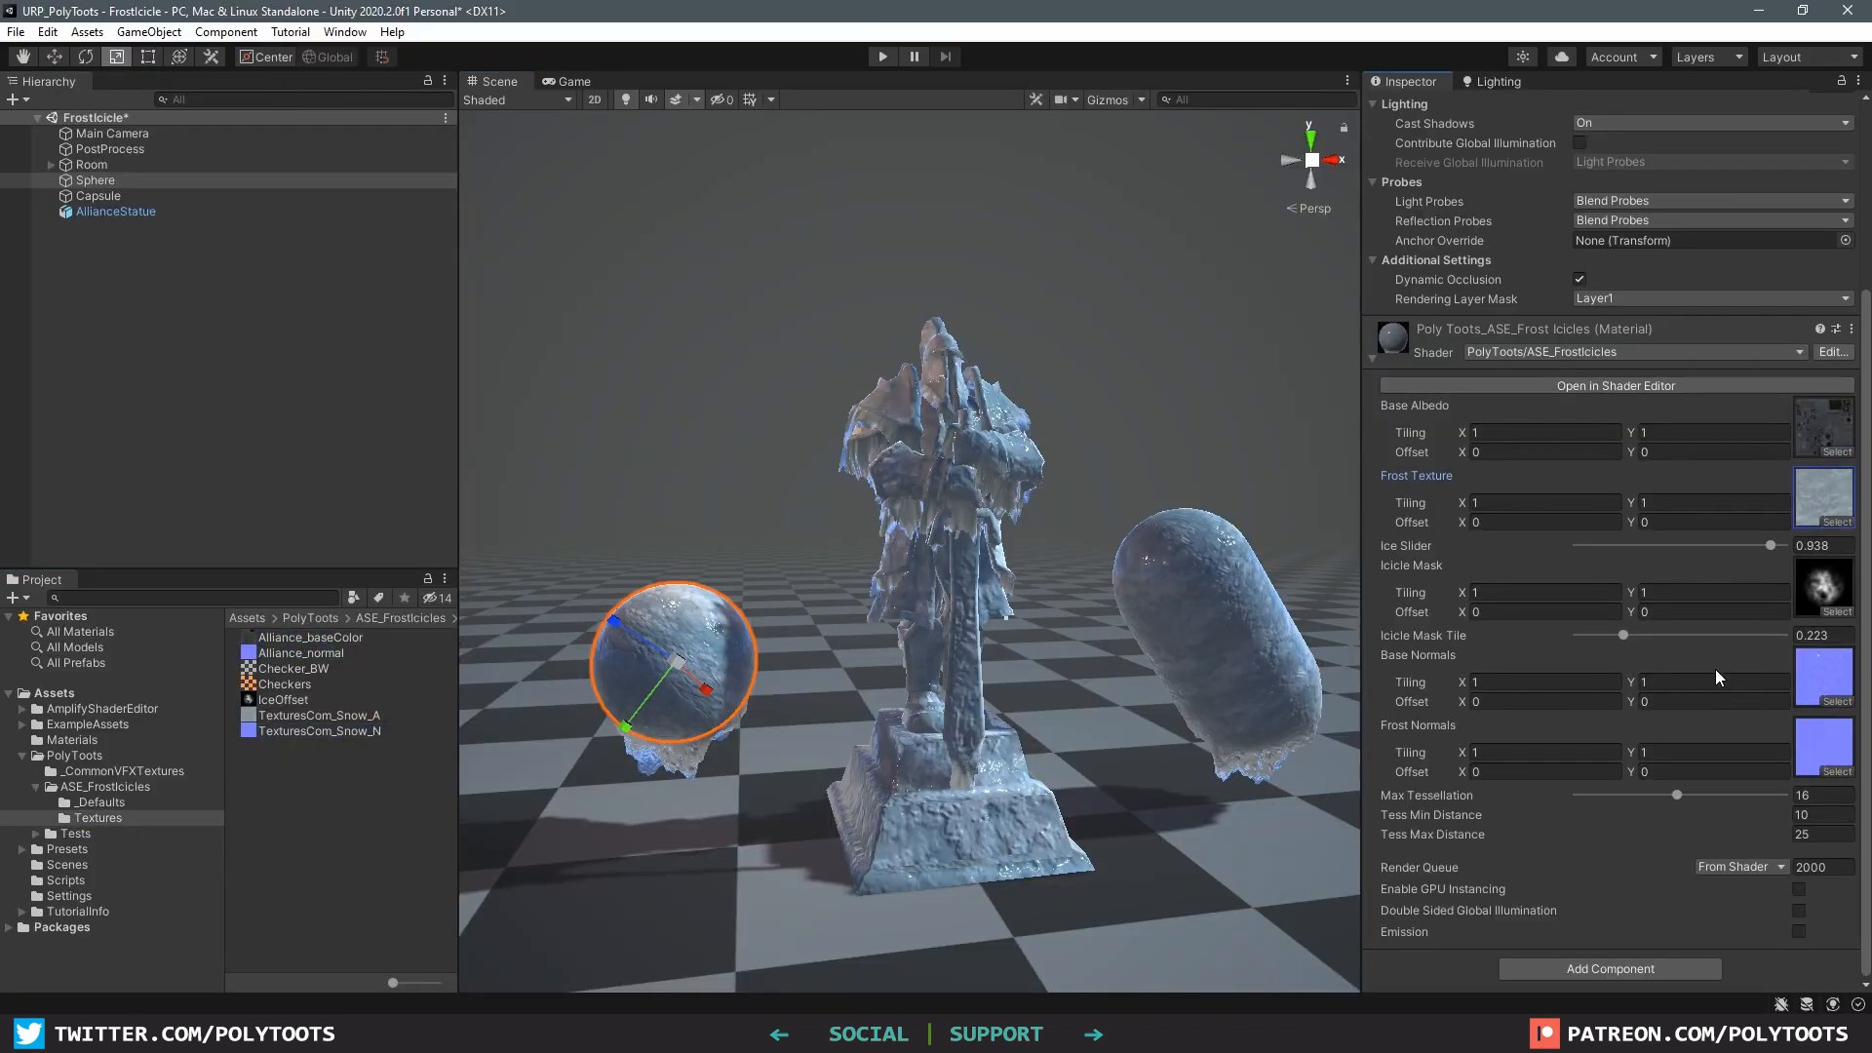
drag(300, 654, 1823, 687)
Step: Vary the Ice Slider and Icicle Mask Tile, ending at 0.881 and 0.309, to examine the frosted sphere, statue and capsule
alt+drag(941, 590, 1148, 597)
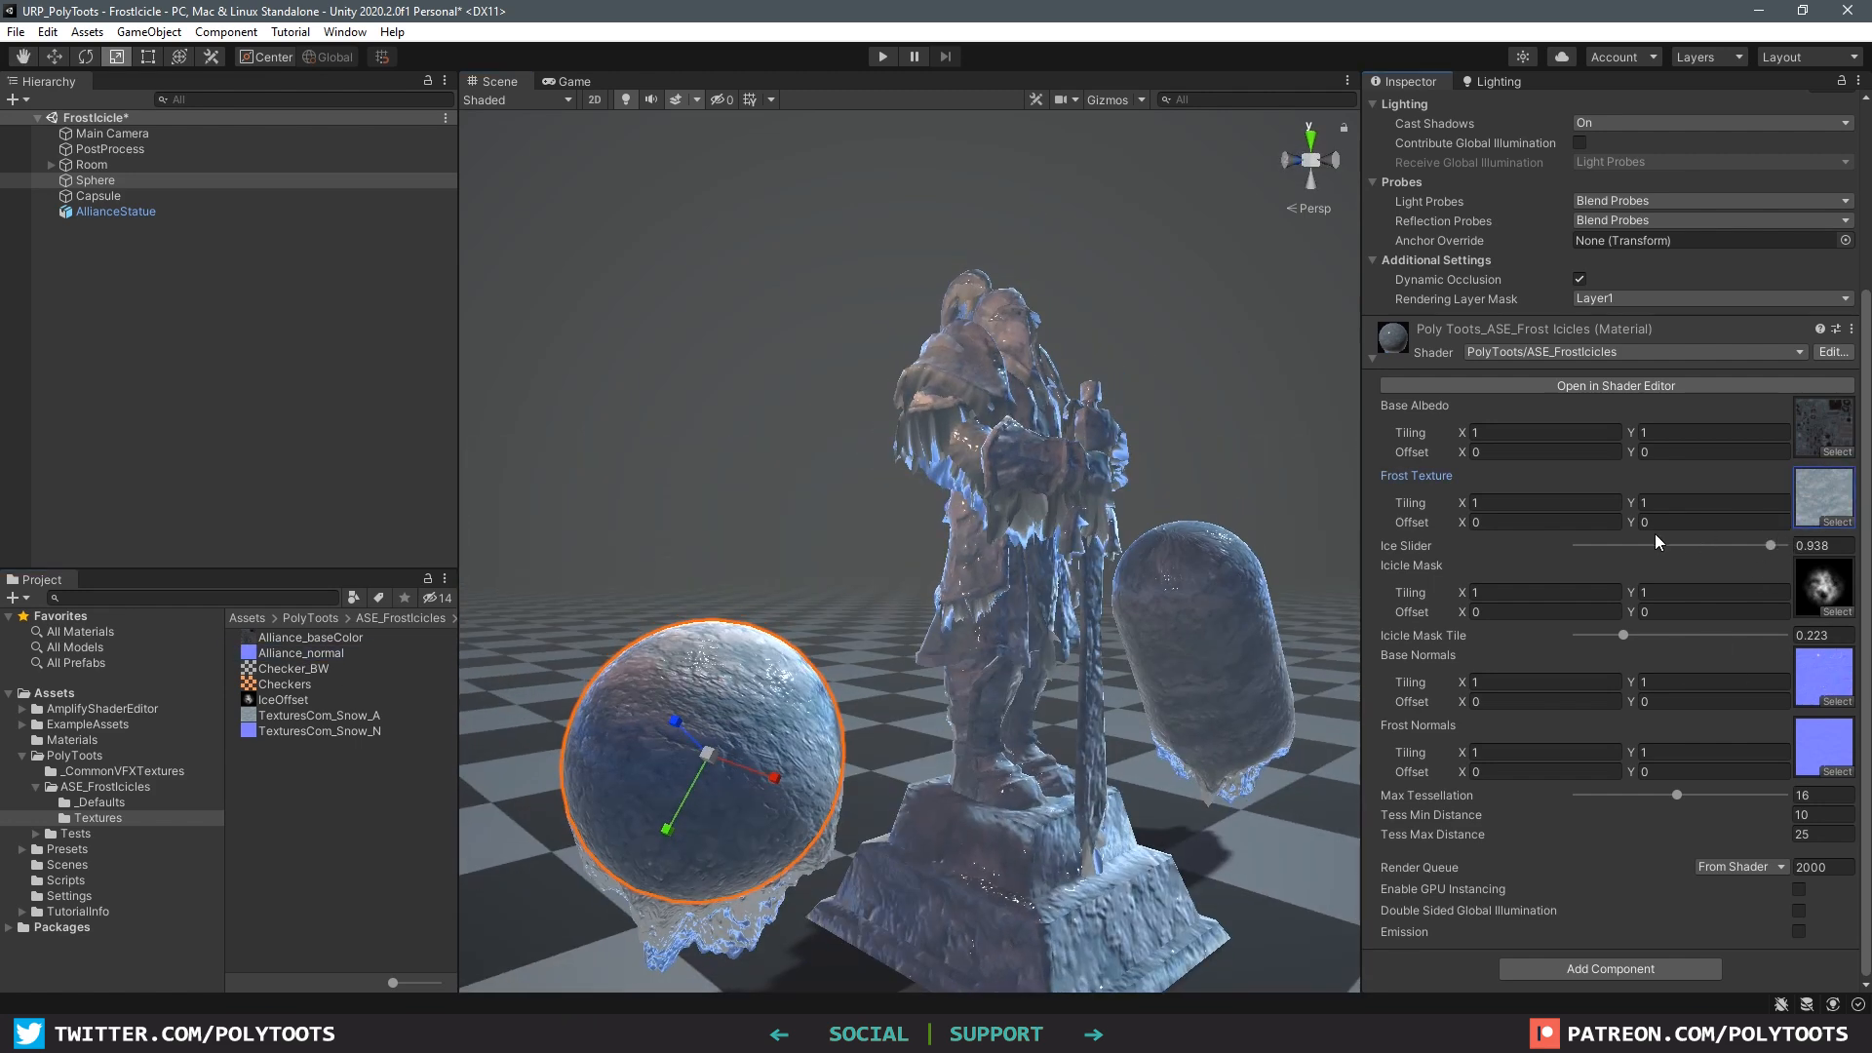
alt+drag(924, 623, 598, 682)
middle_drag(1286, 566, 1091, 623)
alt+drag(1091, 623, 1101, 505)
drag(1769, 548, 1592, 560)
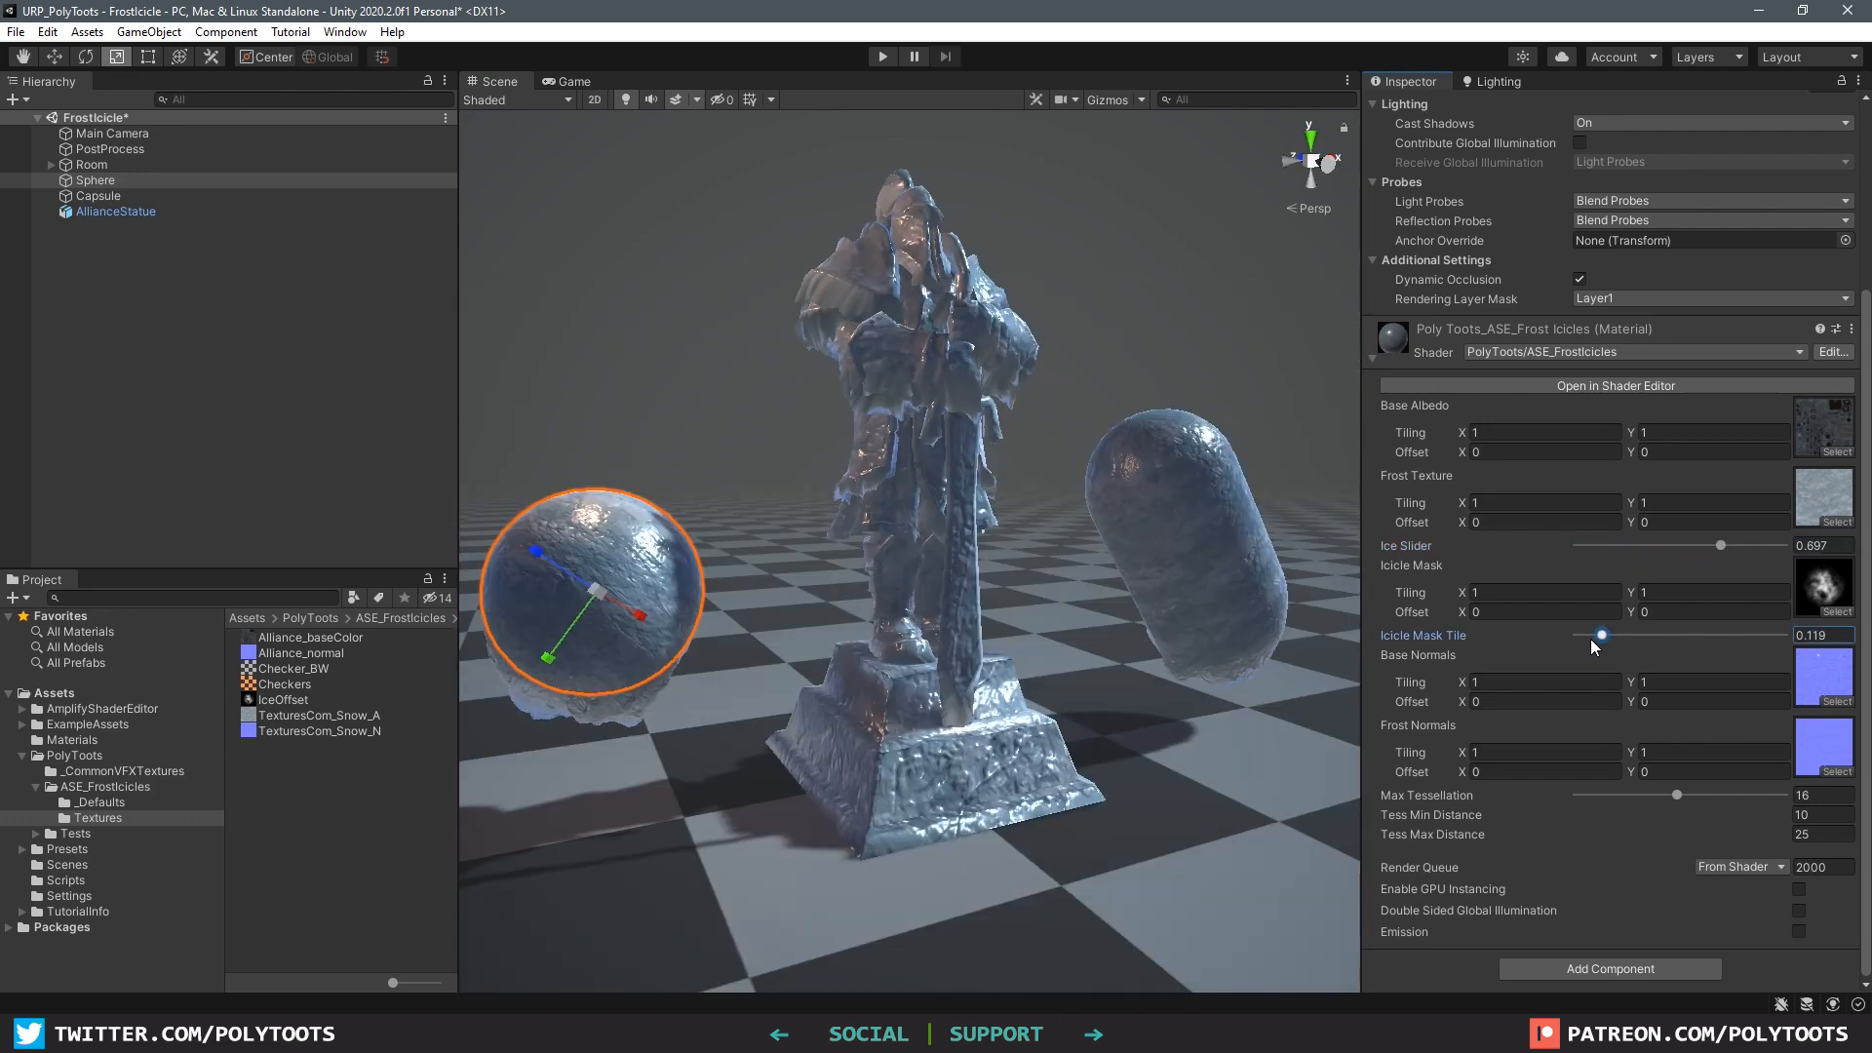
drag(1594, 647, 1674, 652)
alt+drag(975, 509, 907, 559)
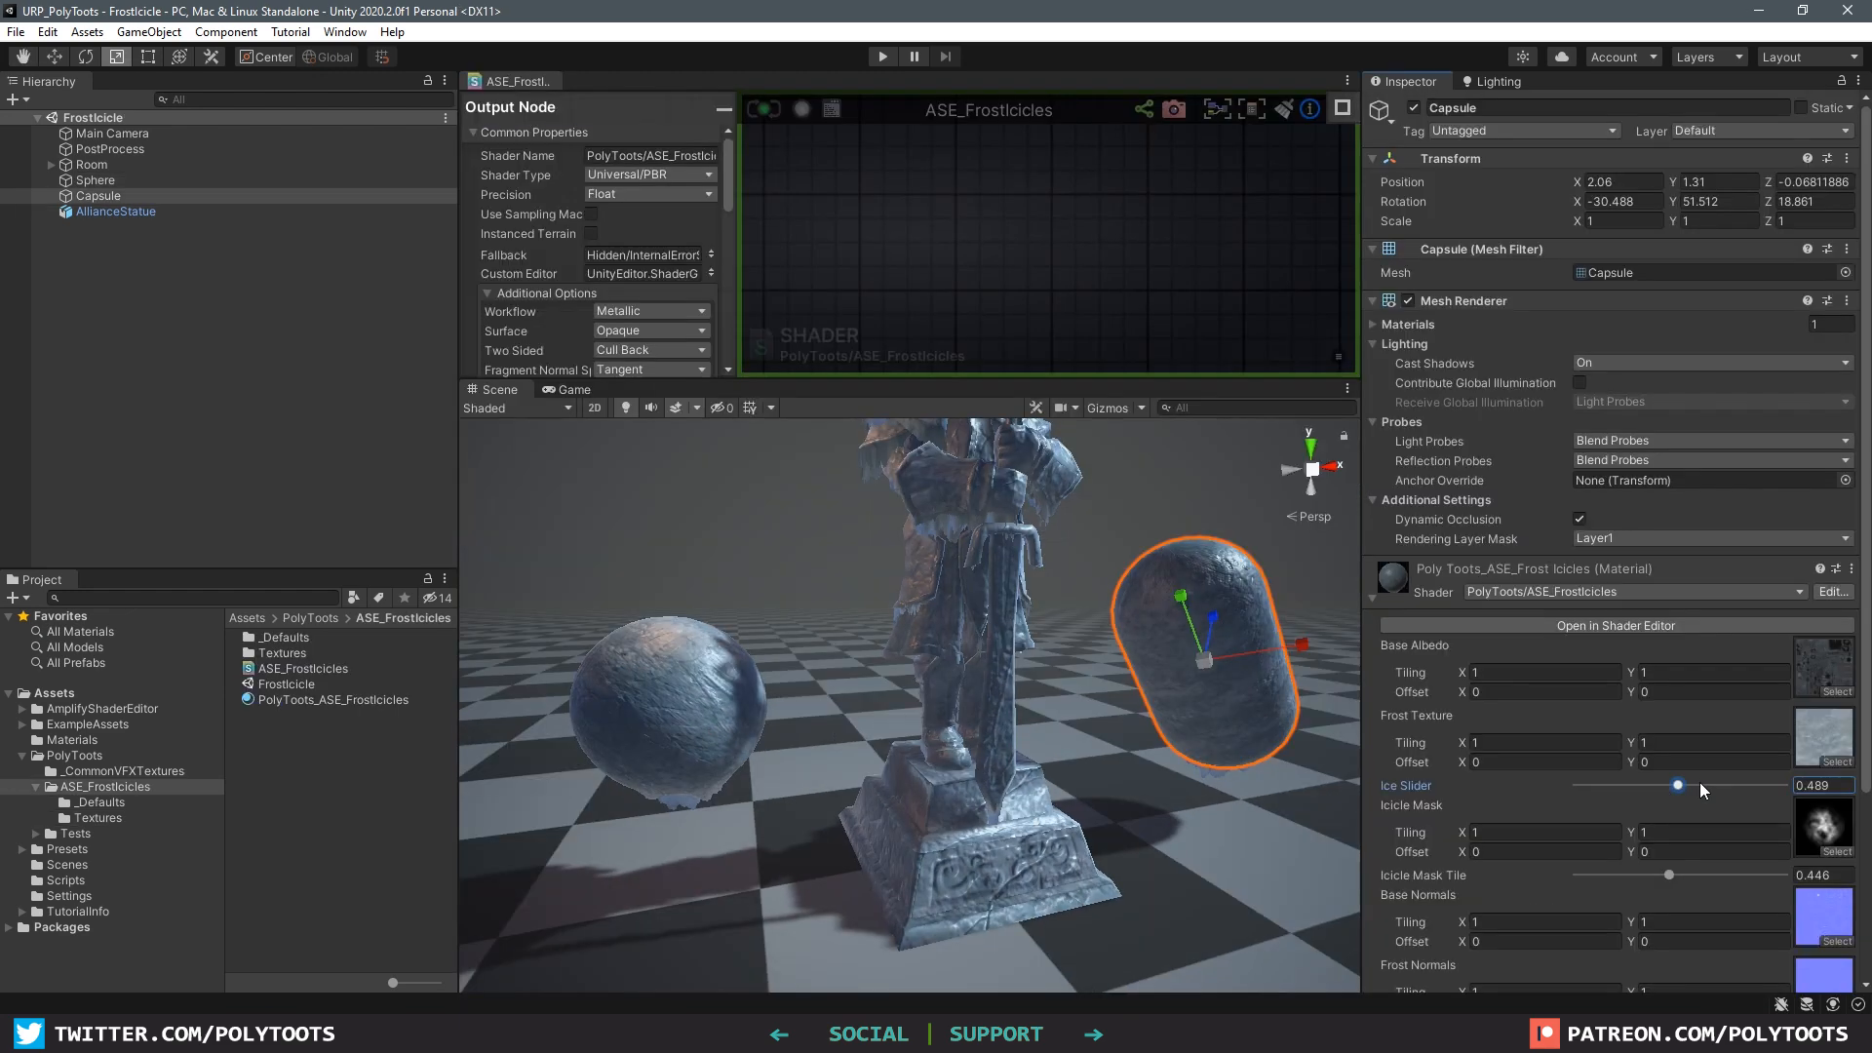
alt+drag(1014, 782, 716, 740)
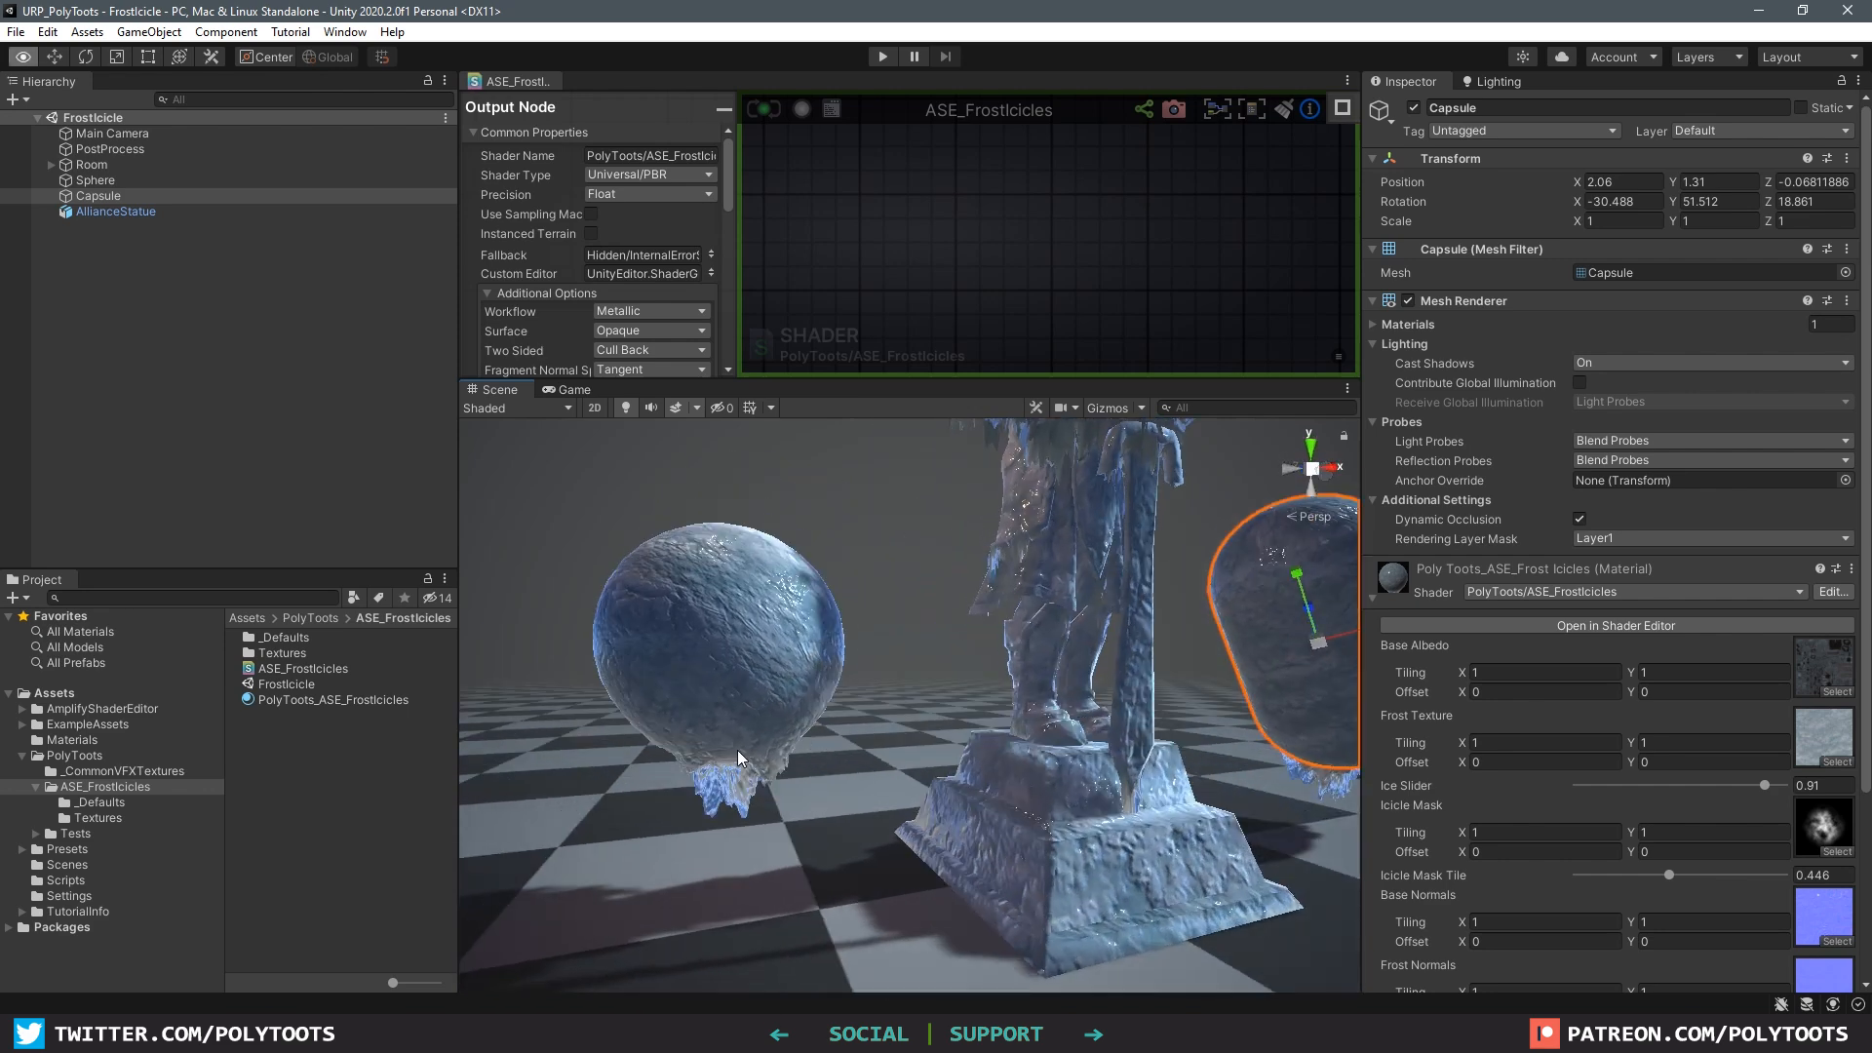
mouse_move(1722, 784)
mouse_down()
mouse_move(1818, 778)
mouse_move(1657, 793)
mouse_move(1759, 781)
mouse_up()
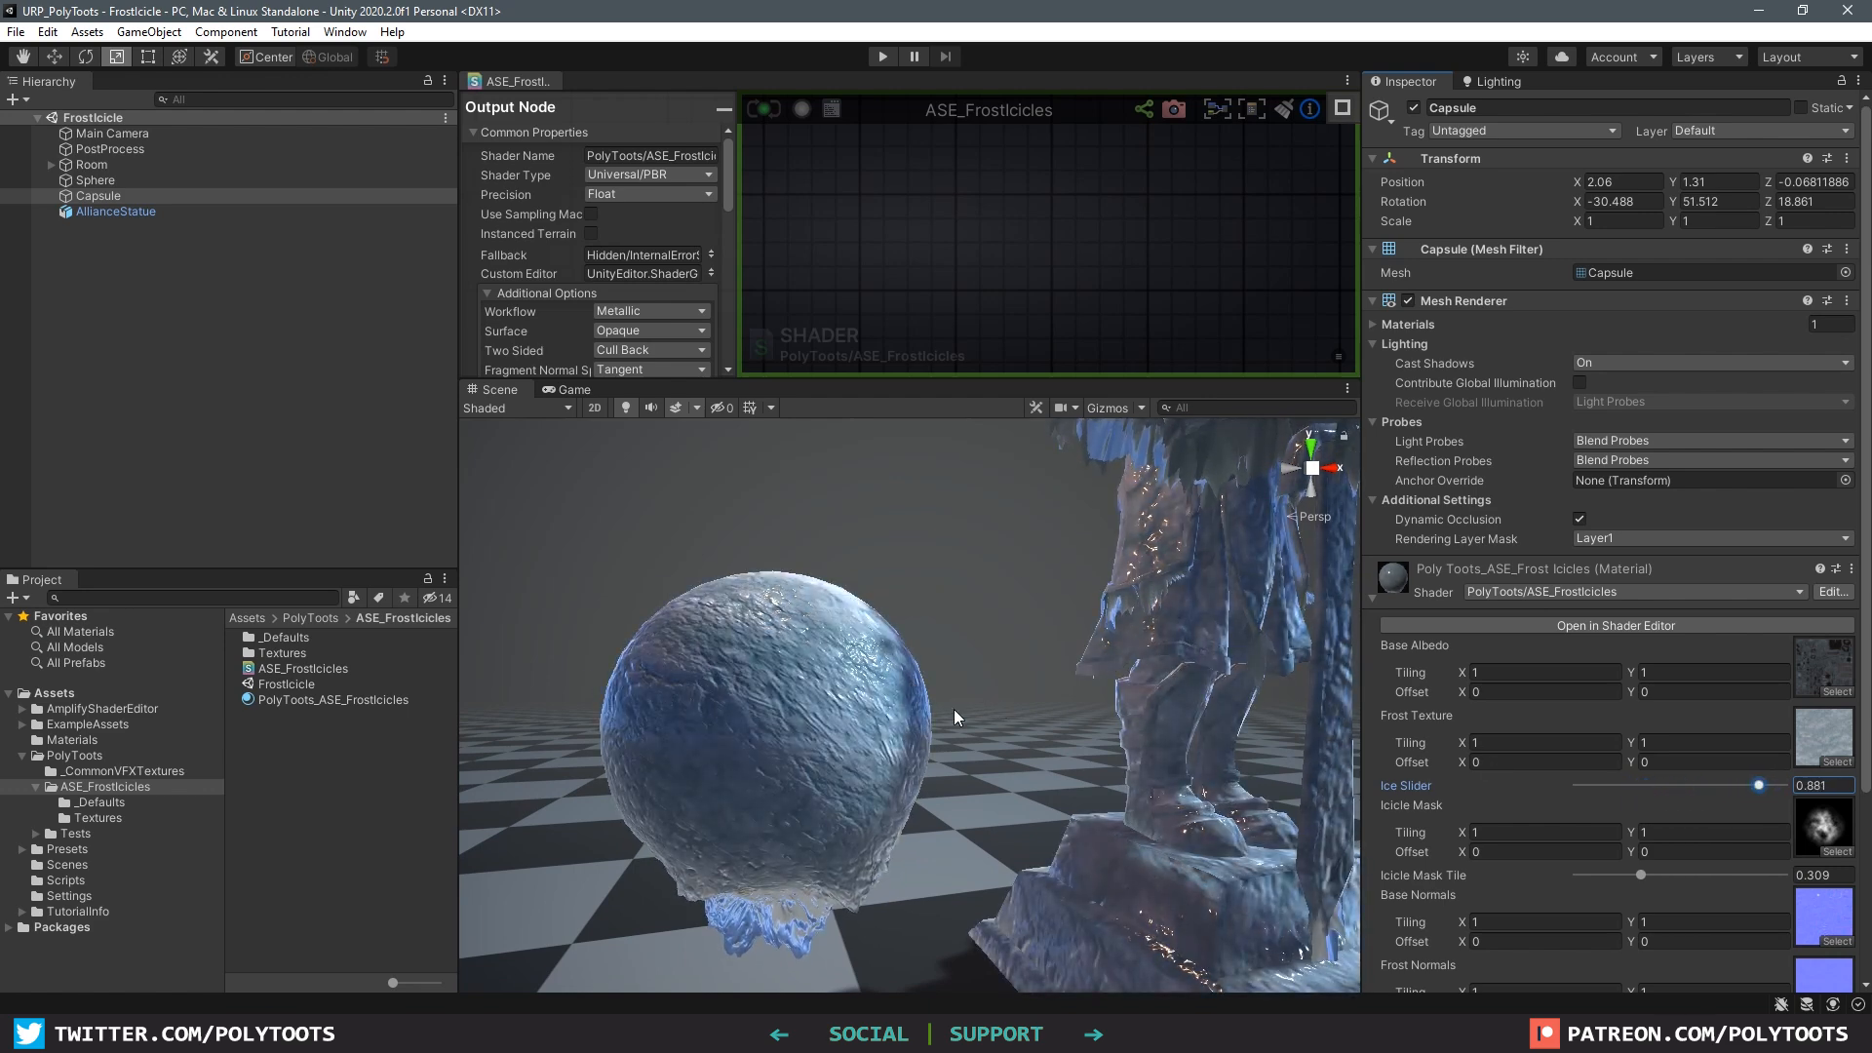
Step: Undock and maximize the shader editor, and enlarge the Y Mask frame to make room below its nodes
drag(524, 86, 966, 658)
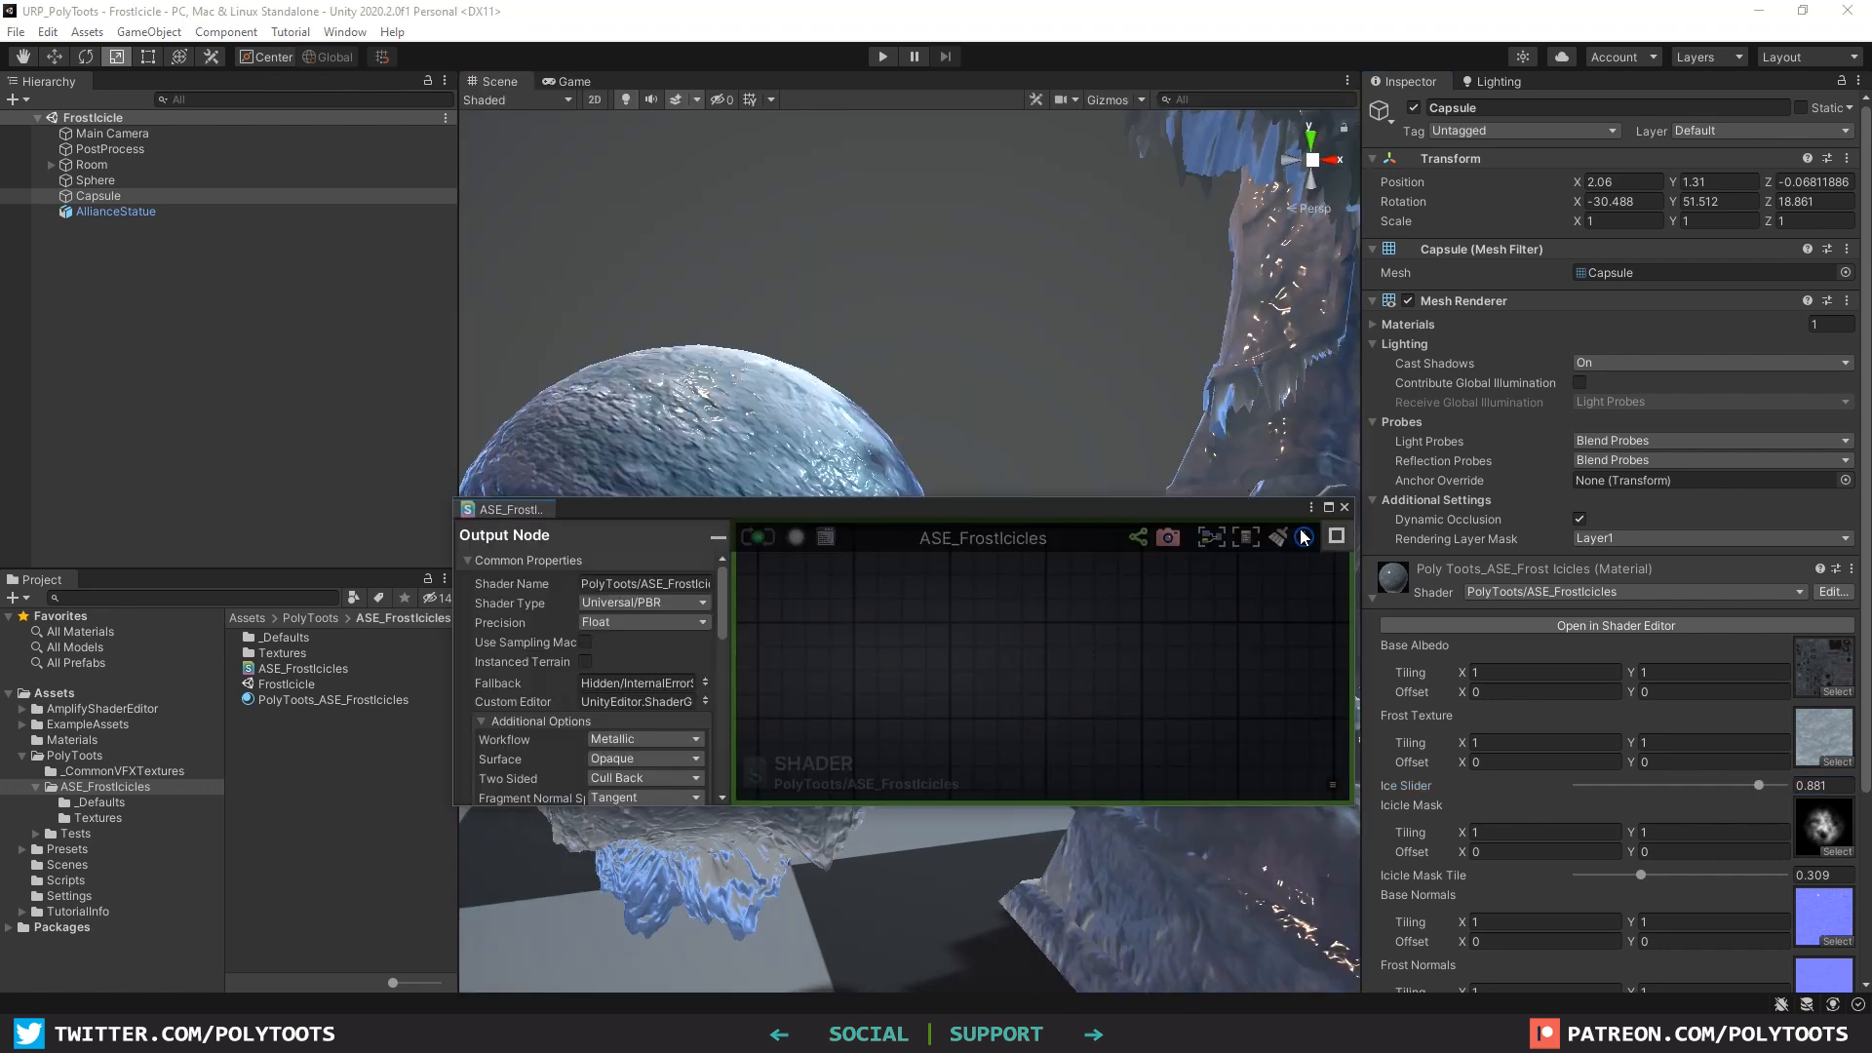
click(1328, 507)
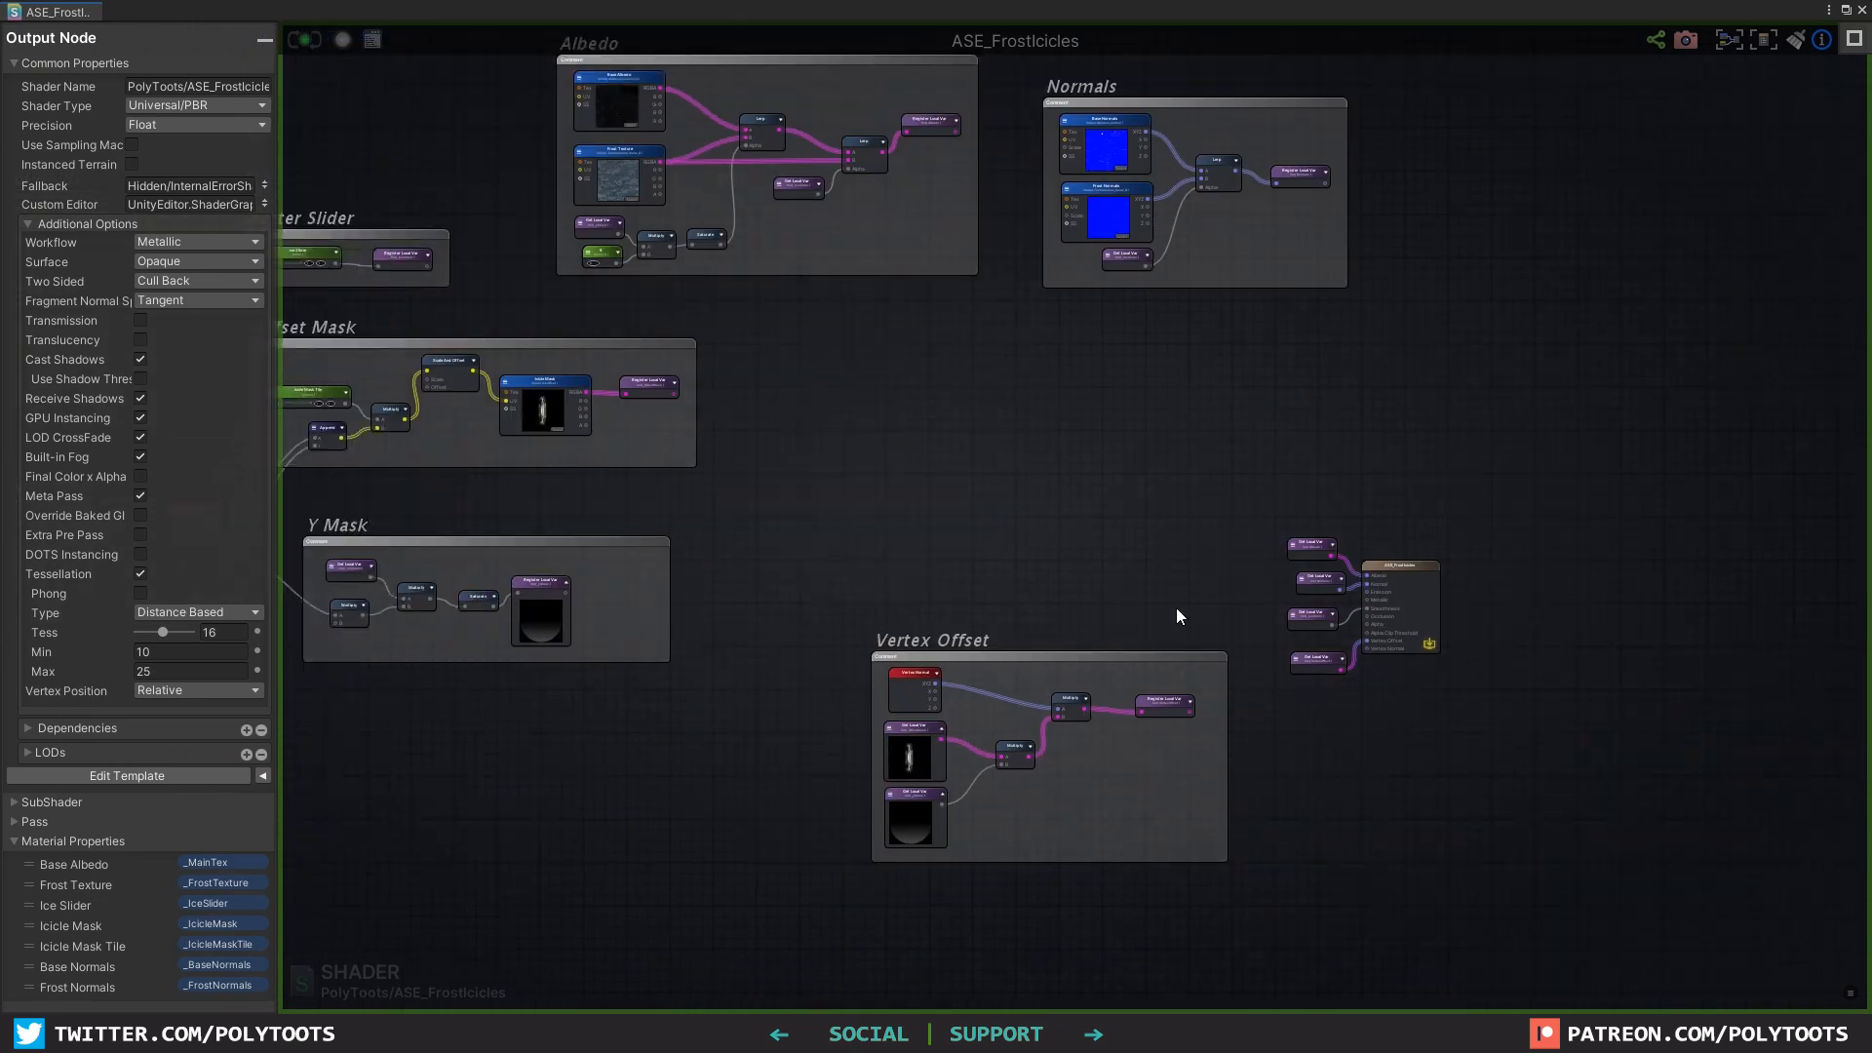
middle_drag(1175, 608, 1347, 633)
middle_drag(610, 502, 816, 450)
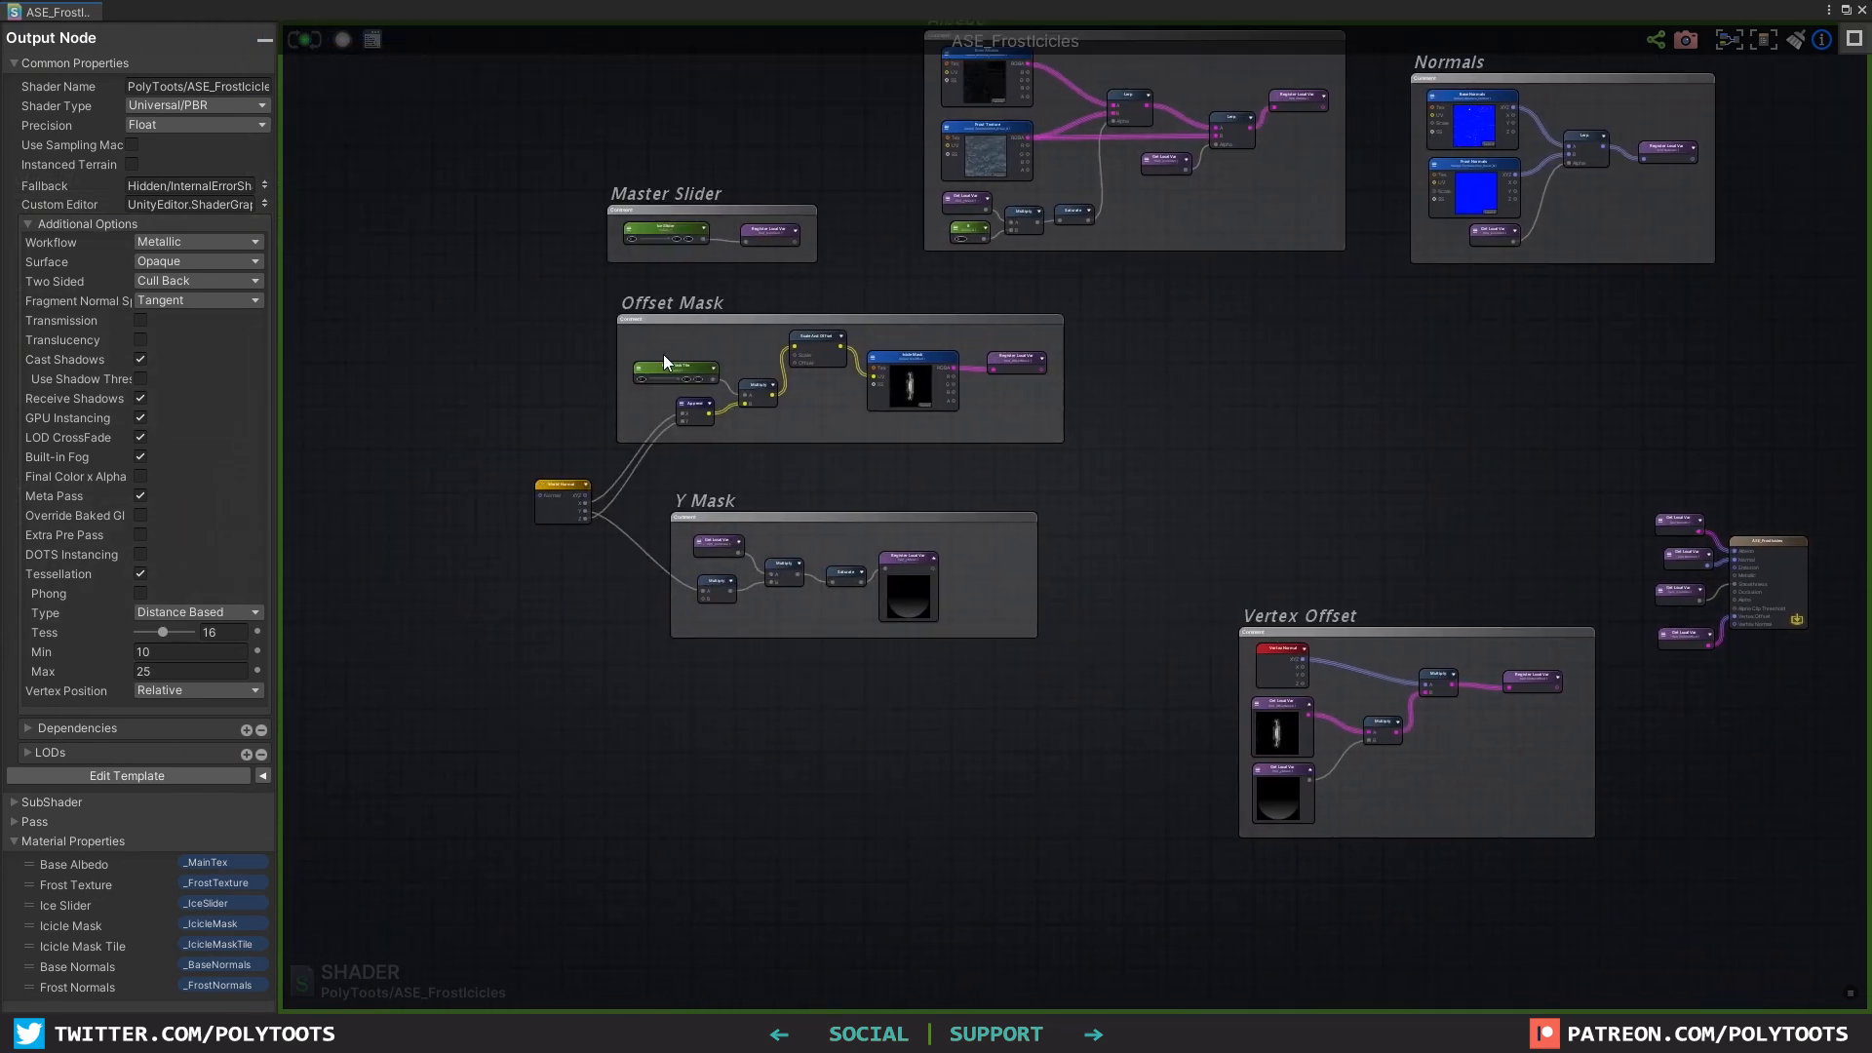
scroll(839, 527, up, 5)
click(985, 575)
middle_drag(1098, 663, 1336, 504)
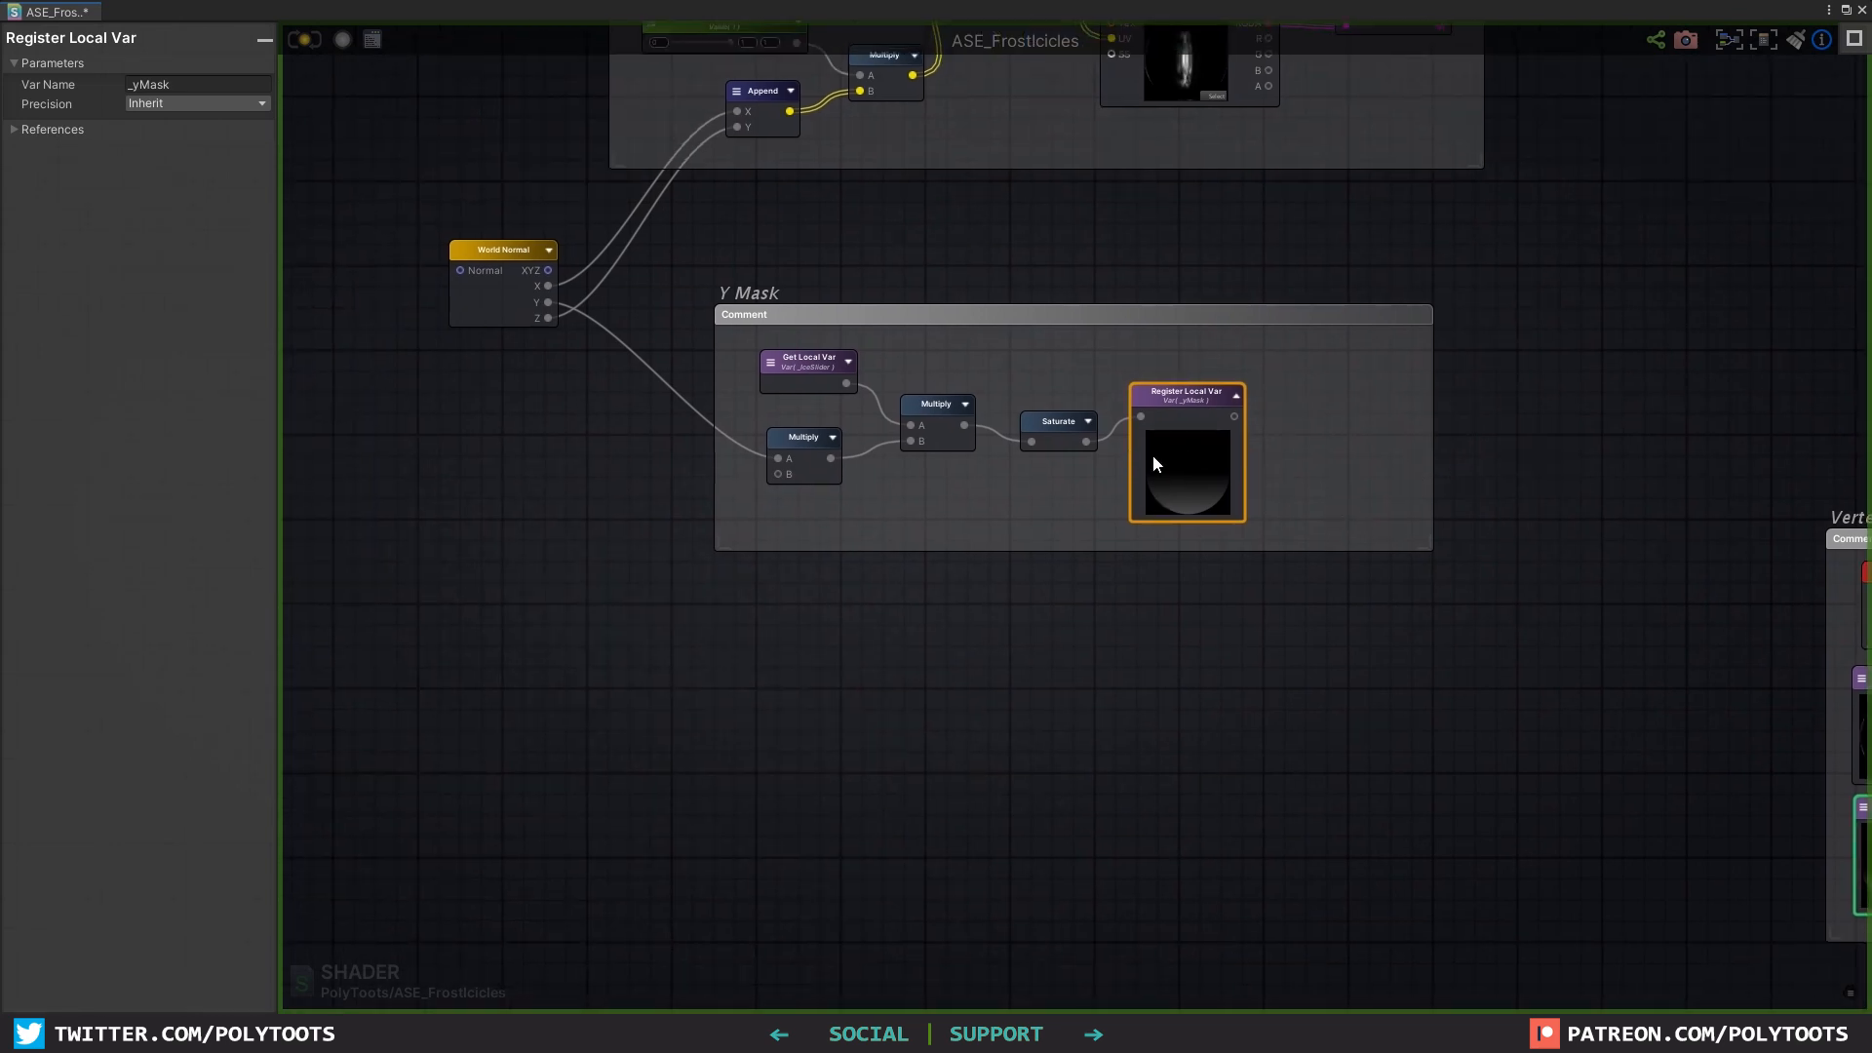
click(1396, 510)
click(1430, 552)
drag(1431, 550, 1523, 924)
click(1197, 760)
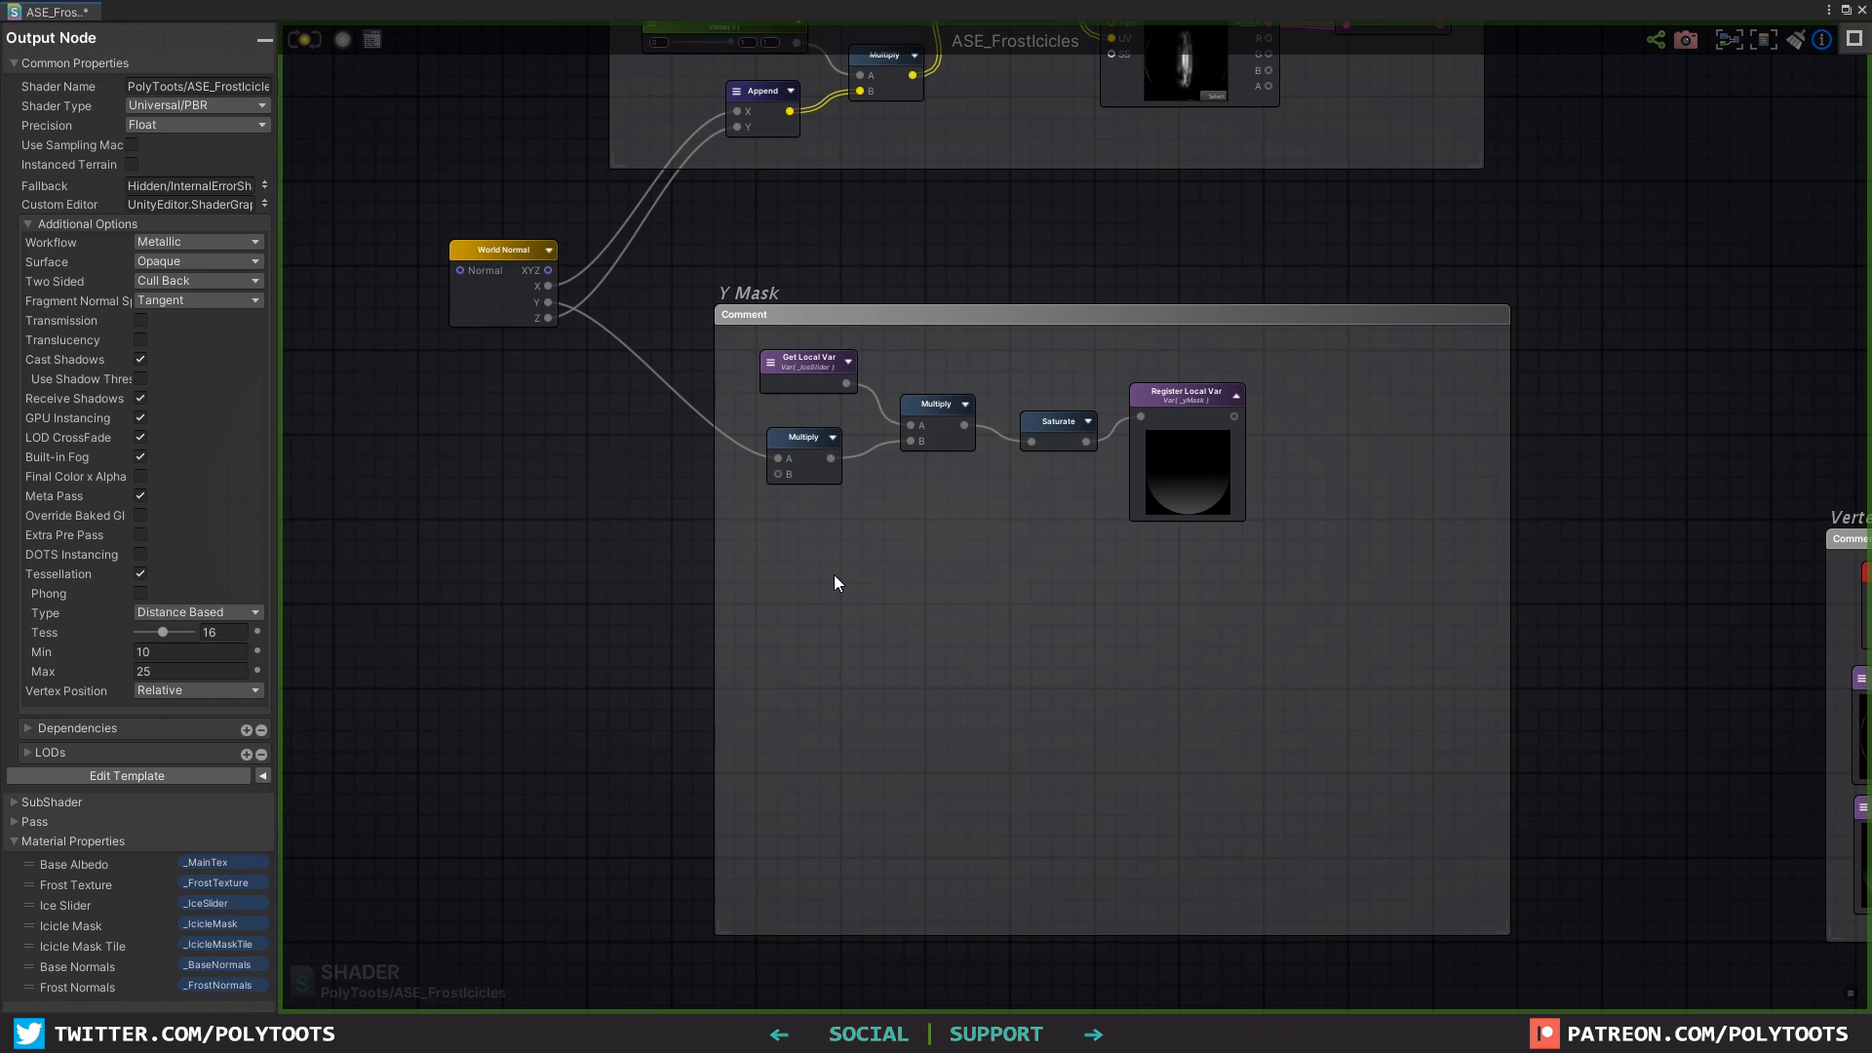
Step: Add a Multiply node inside the Y Mask frame that multiplies the World Normal's Y output by 3
key(m)
click(878, 585)
drag(550, 302, 860, 584)
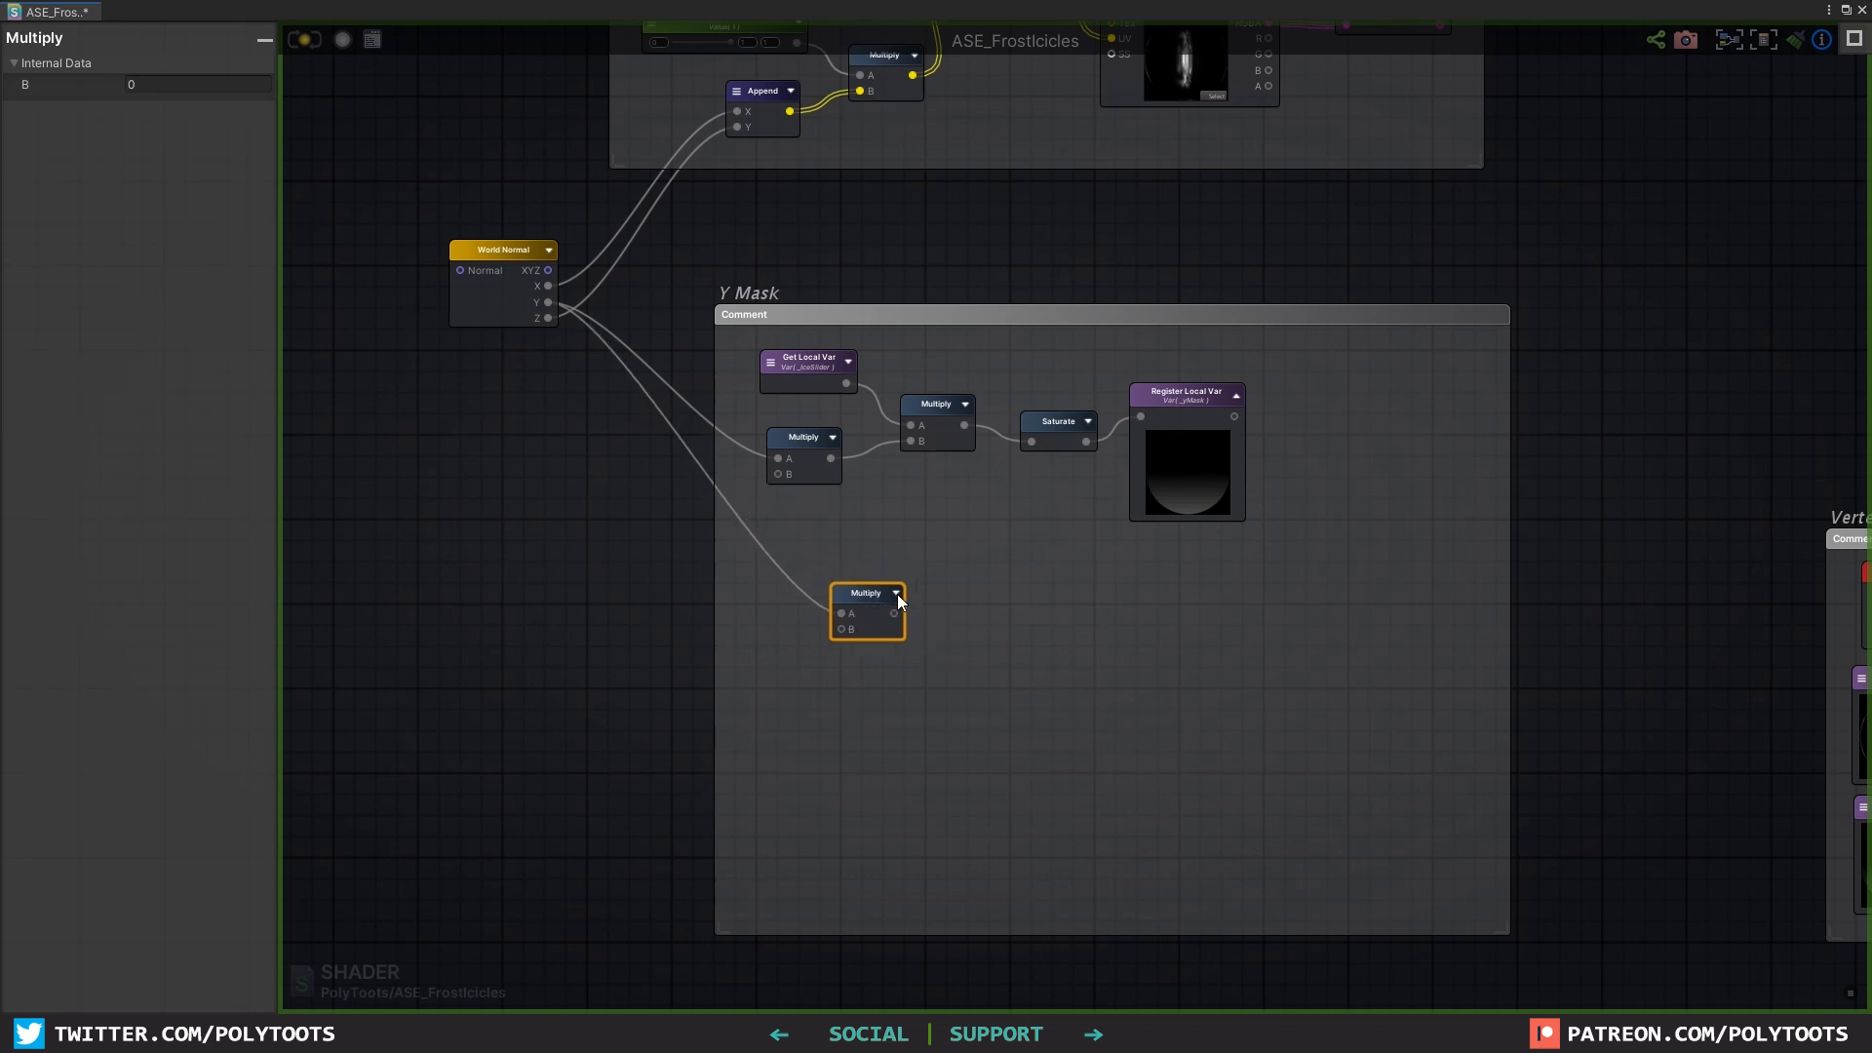
click(896, 594)
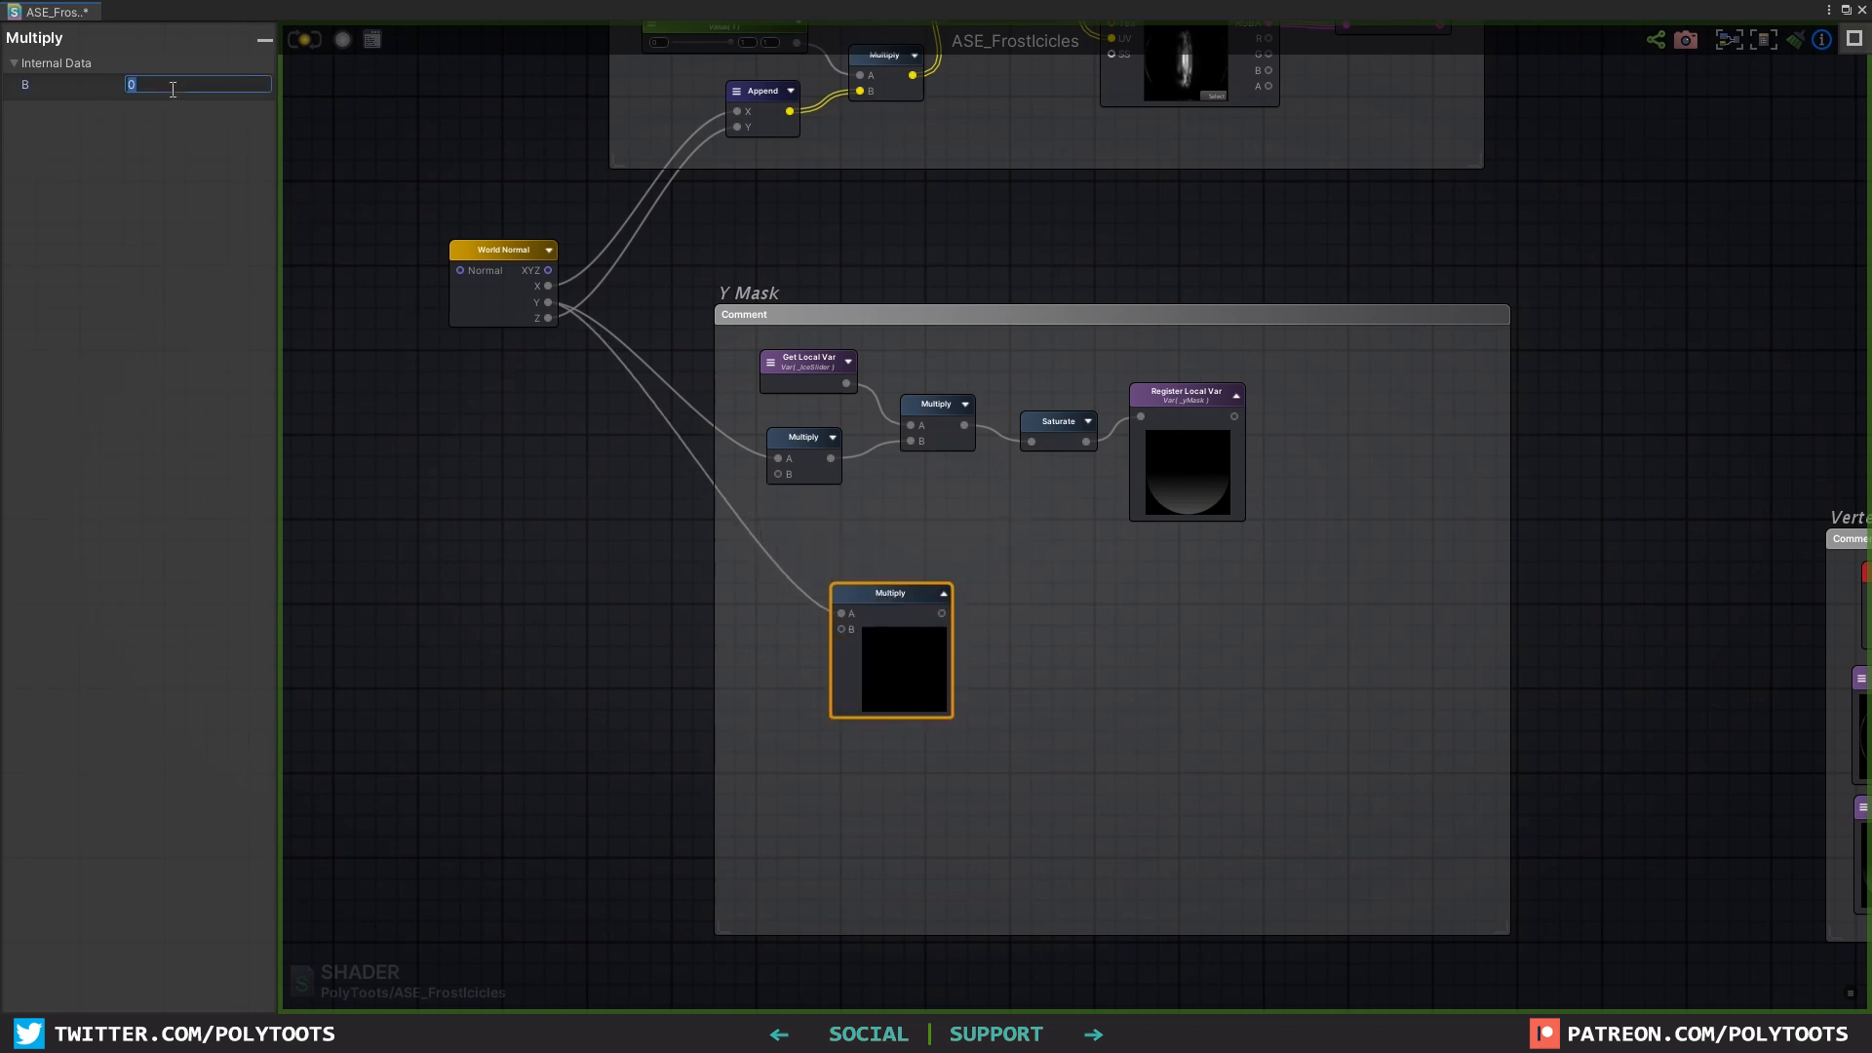
text(3)
key(Return)
drag(881, 602, 858, 592)
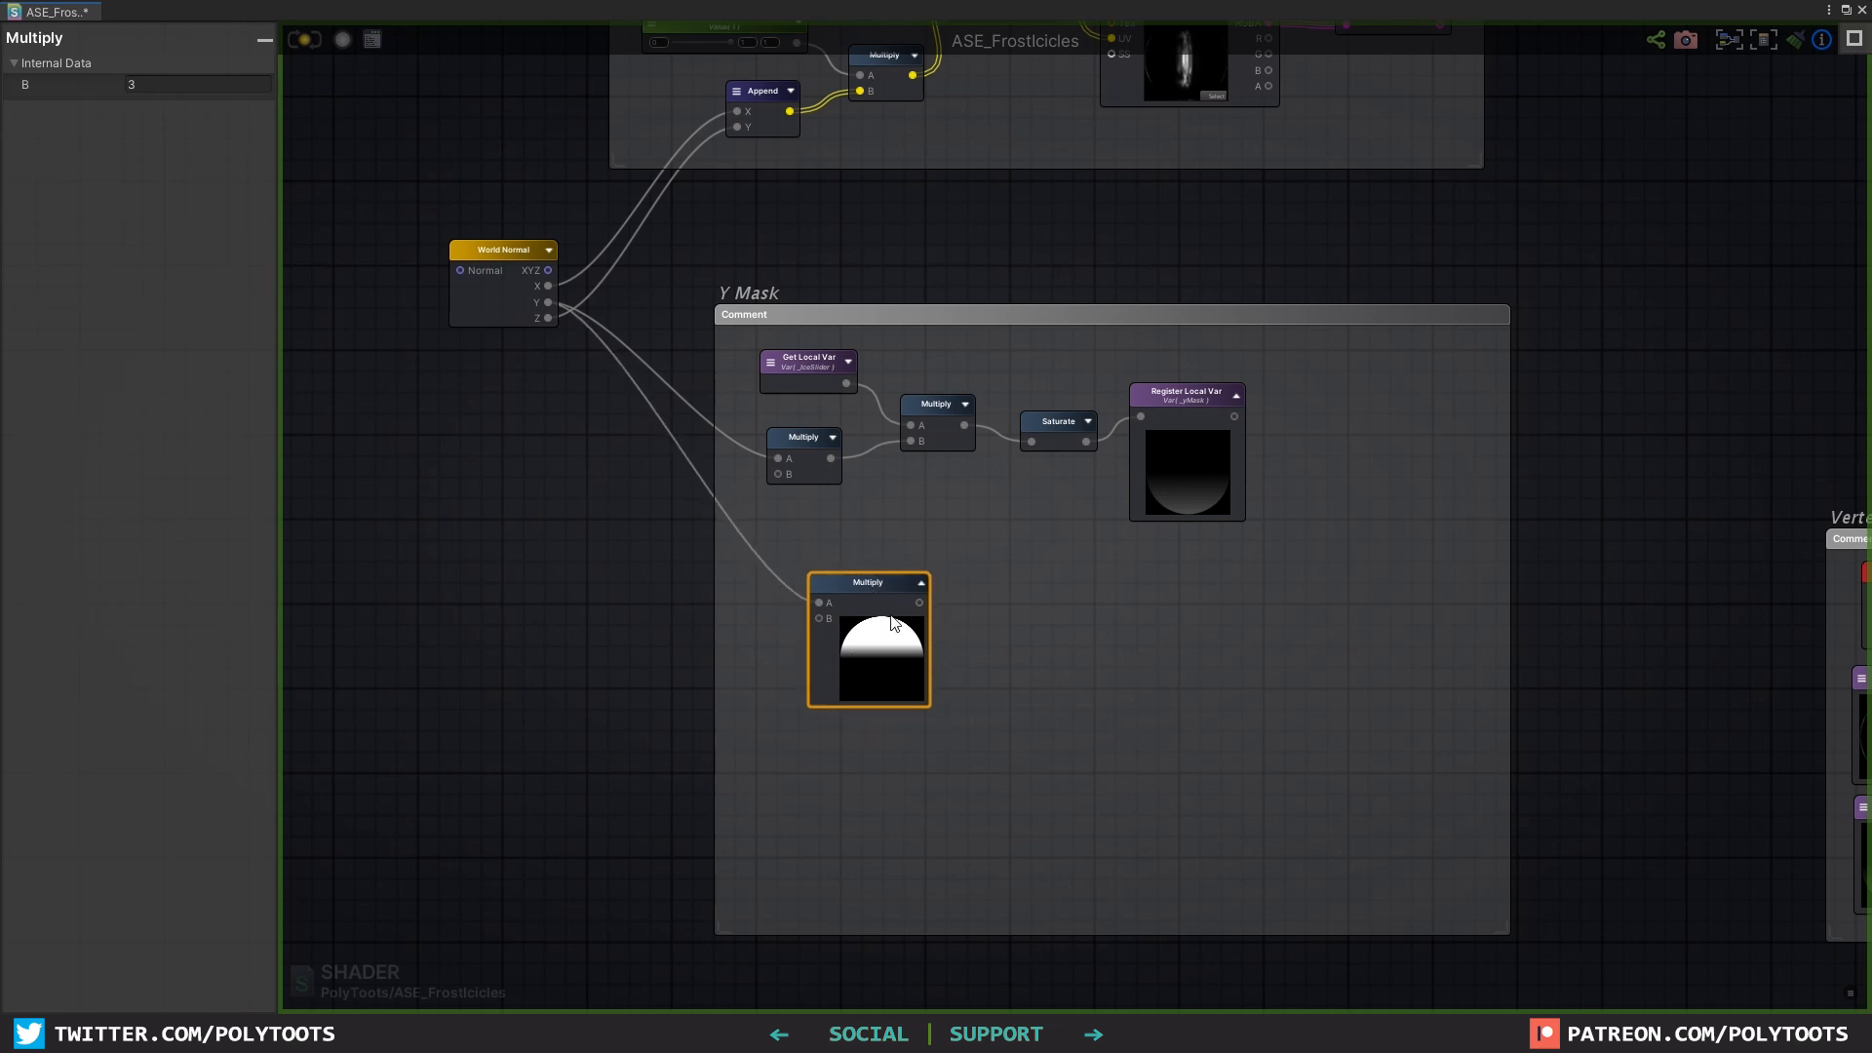
Step: Add a Saturate node after the new Multiply, connect the two and line them up
right_click(1030, 669)
text(sa)
click(1052, 708)
drag(919, 602, 1037, 634)
click(920, 582)
drag(853, 588, 850, 612)
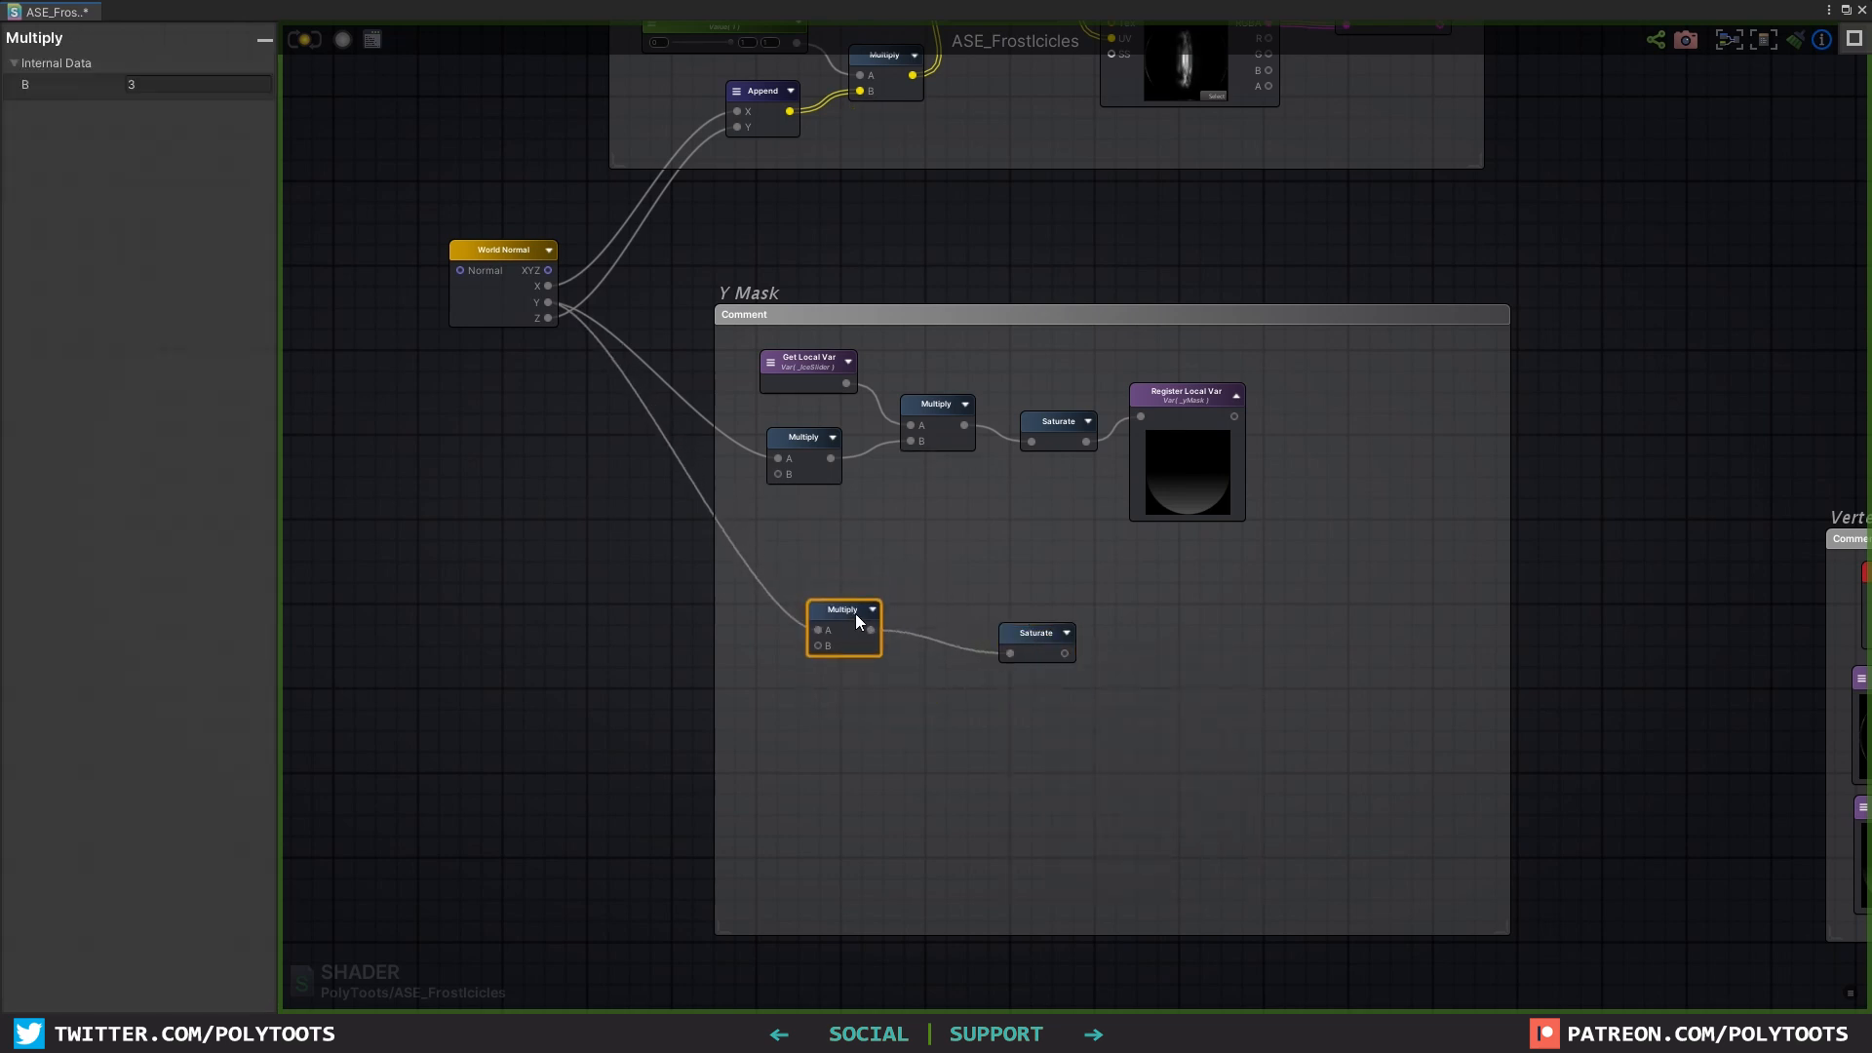
drag(1047, 638, 997, 616)
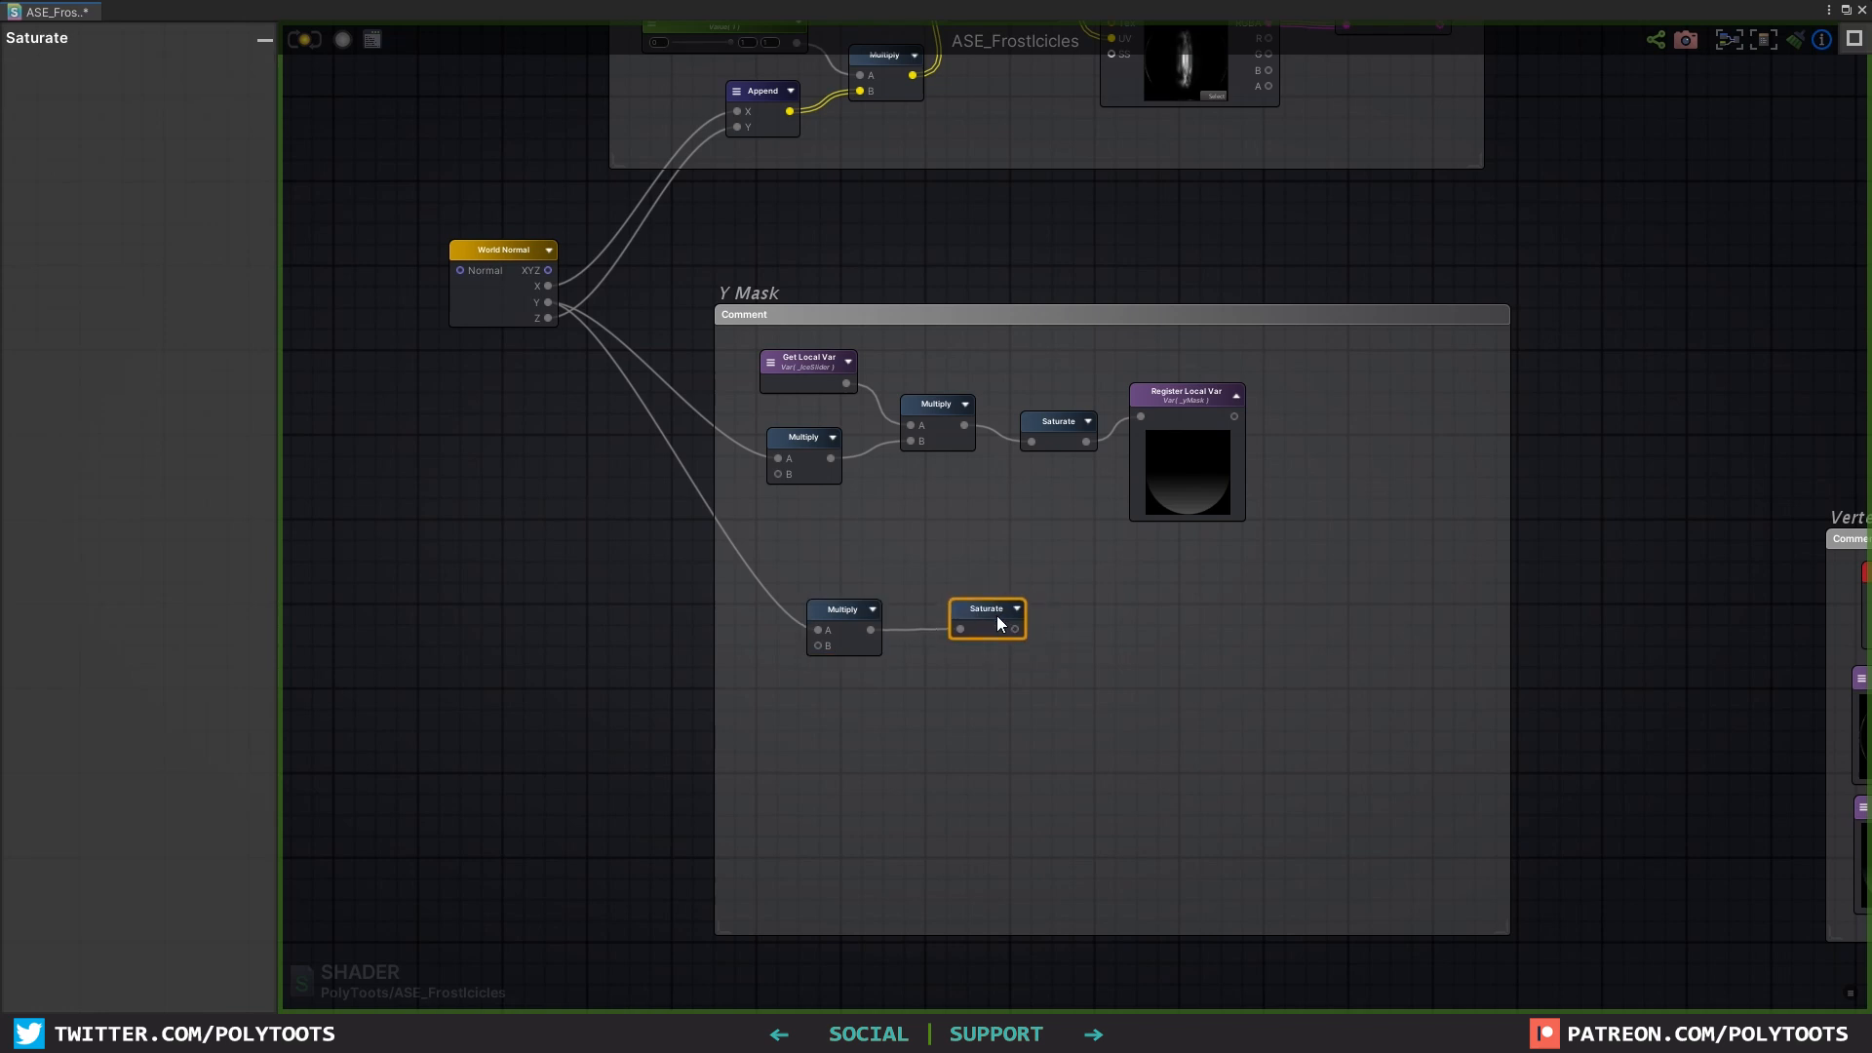
Step: Register the saturated result as a local variable named _yMaskTop and show its preview
key(r)
click(1129, 628)
drag(1015, 631, 1098, 648)
drag(1127, 625, 1126, 612)
click(255, 84)
double_click(254, 84)
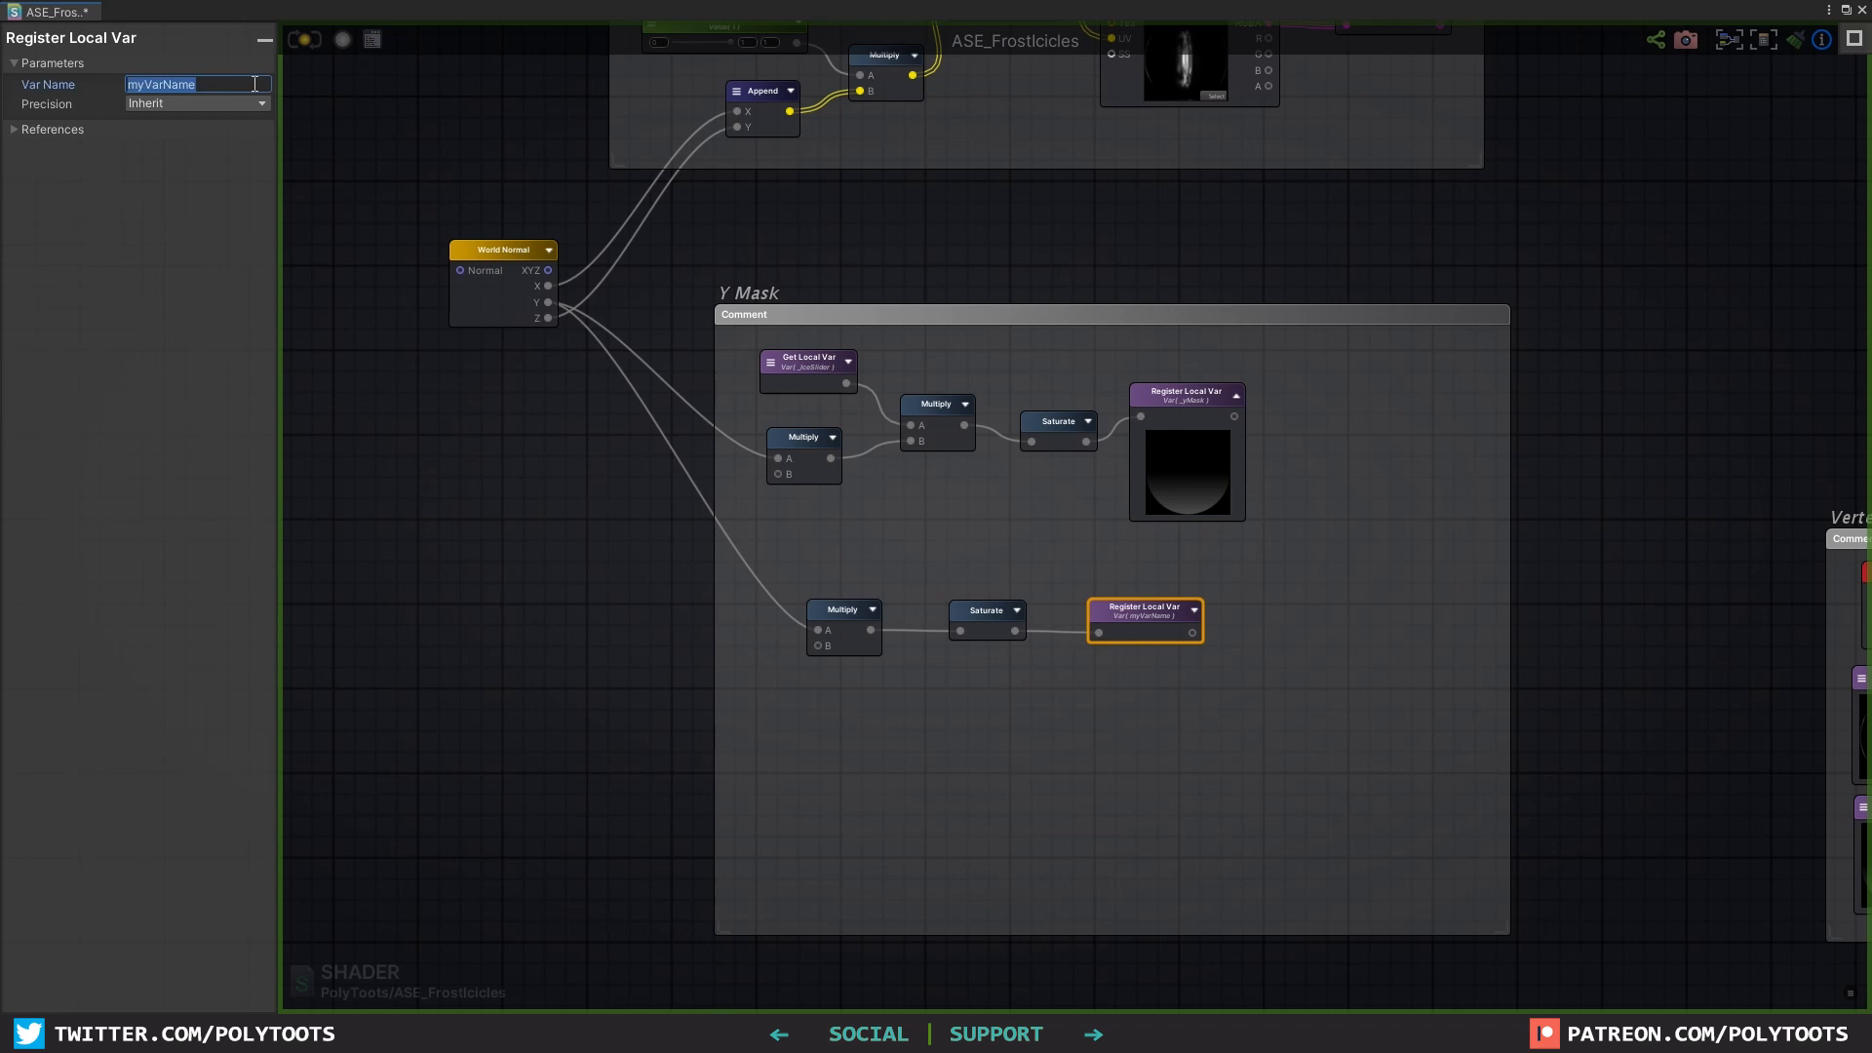
key(BackSpace)
text(_y)
text(MaskTop)
click(1194, 610)
drag(1134, 612, 1165, 611)
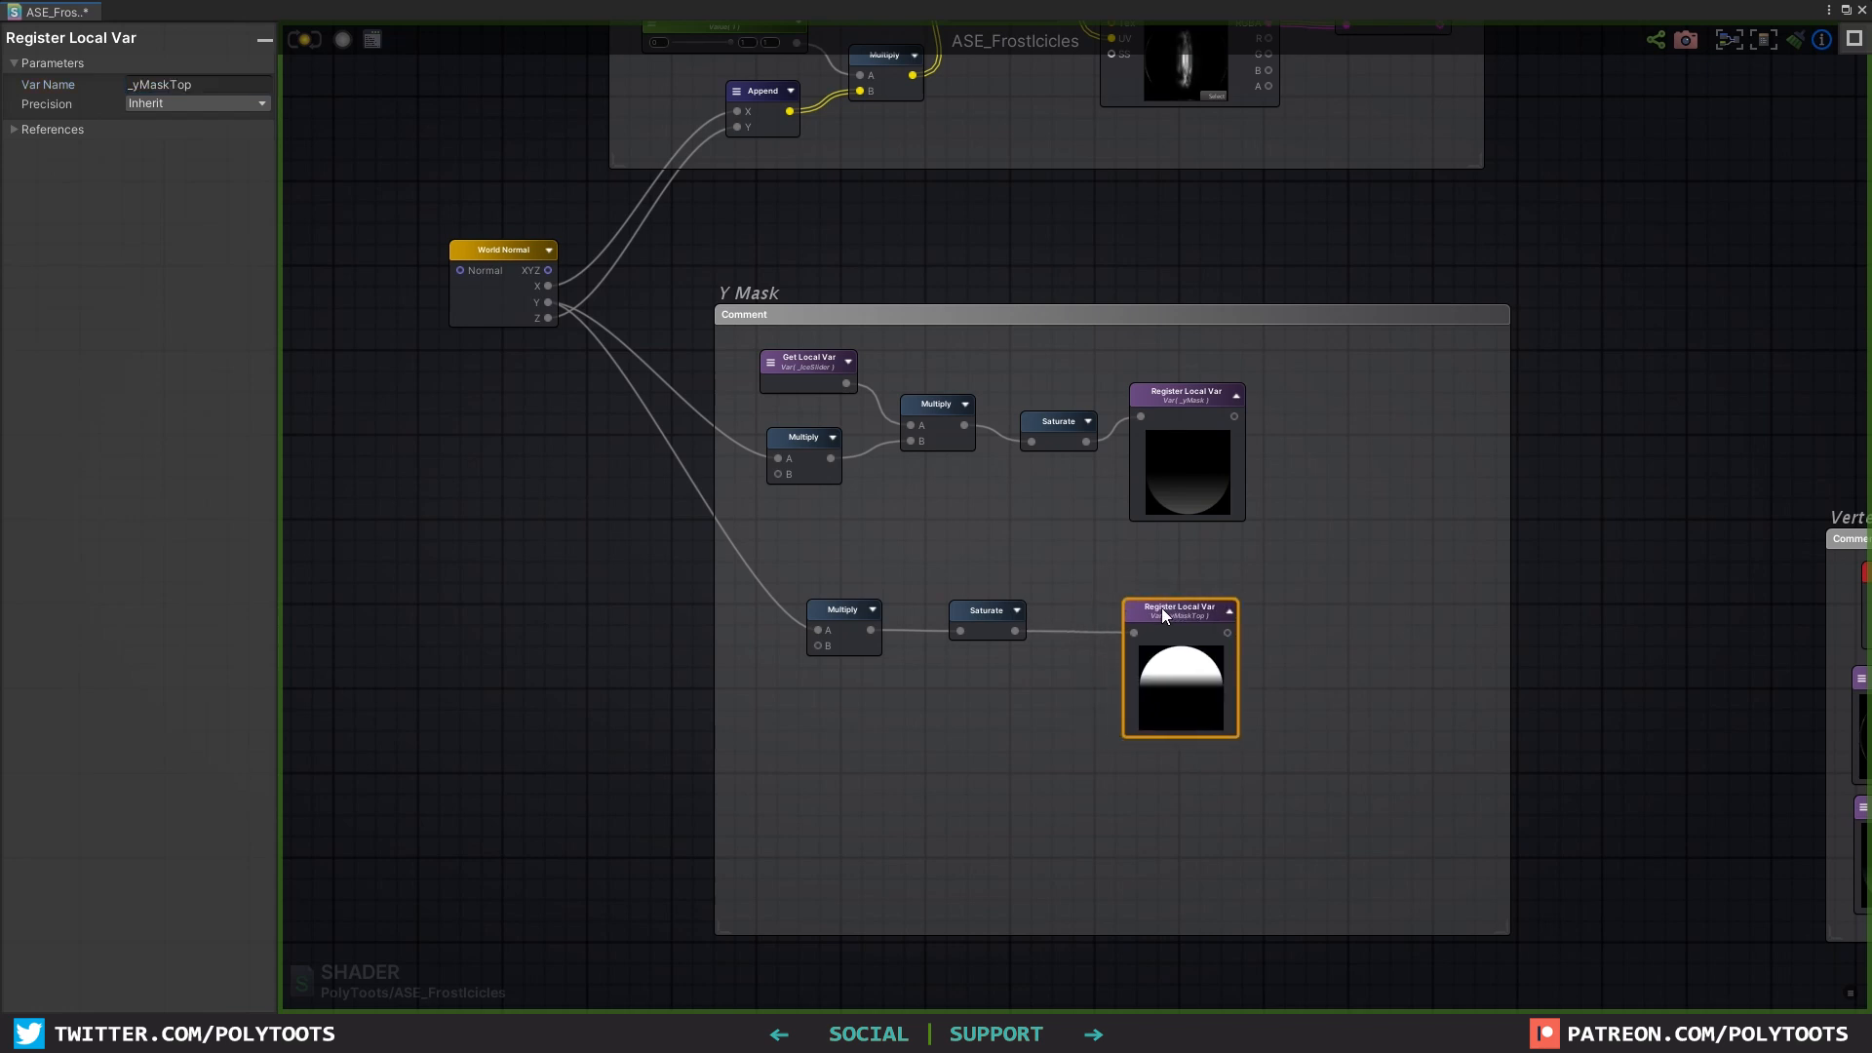
Step: Shrink the Y Mask frame to fit tightly around its two rows of nodes
click(1395, 788)
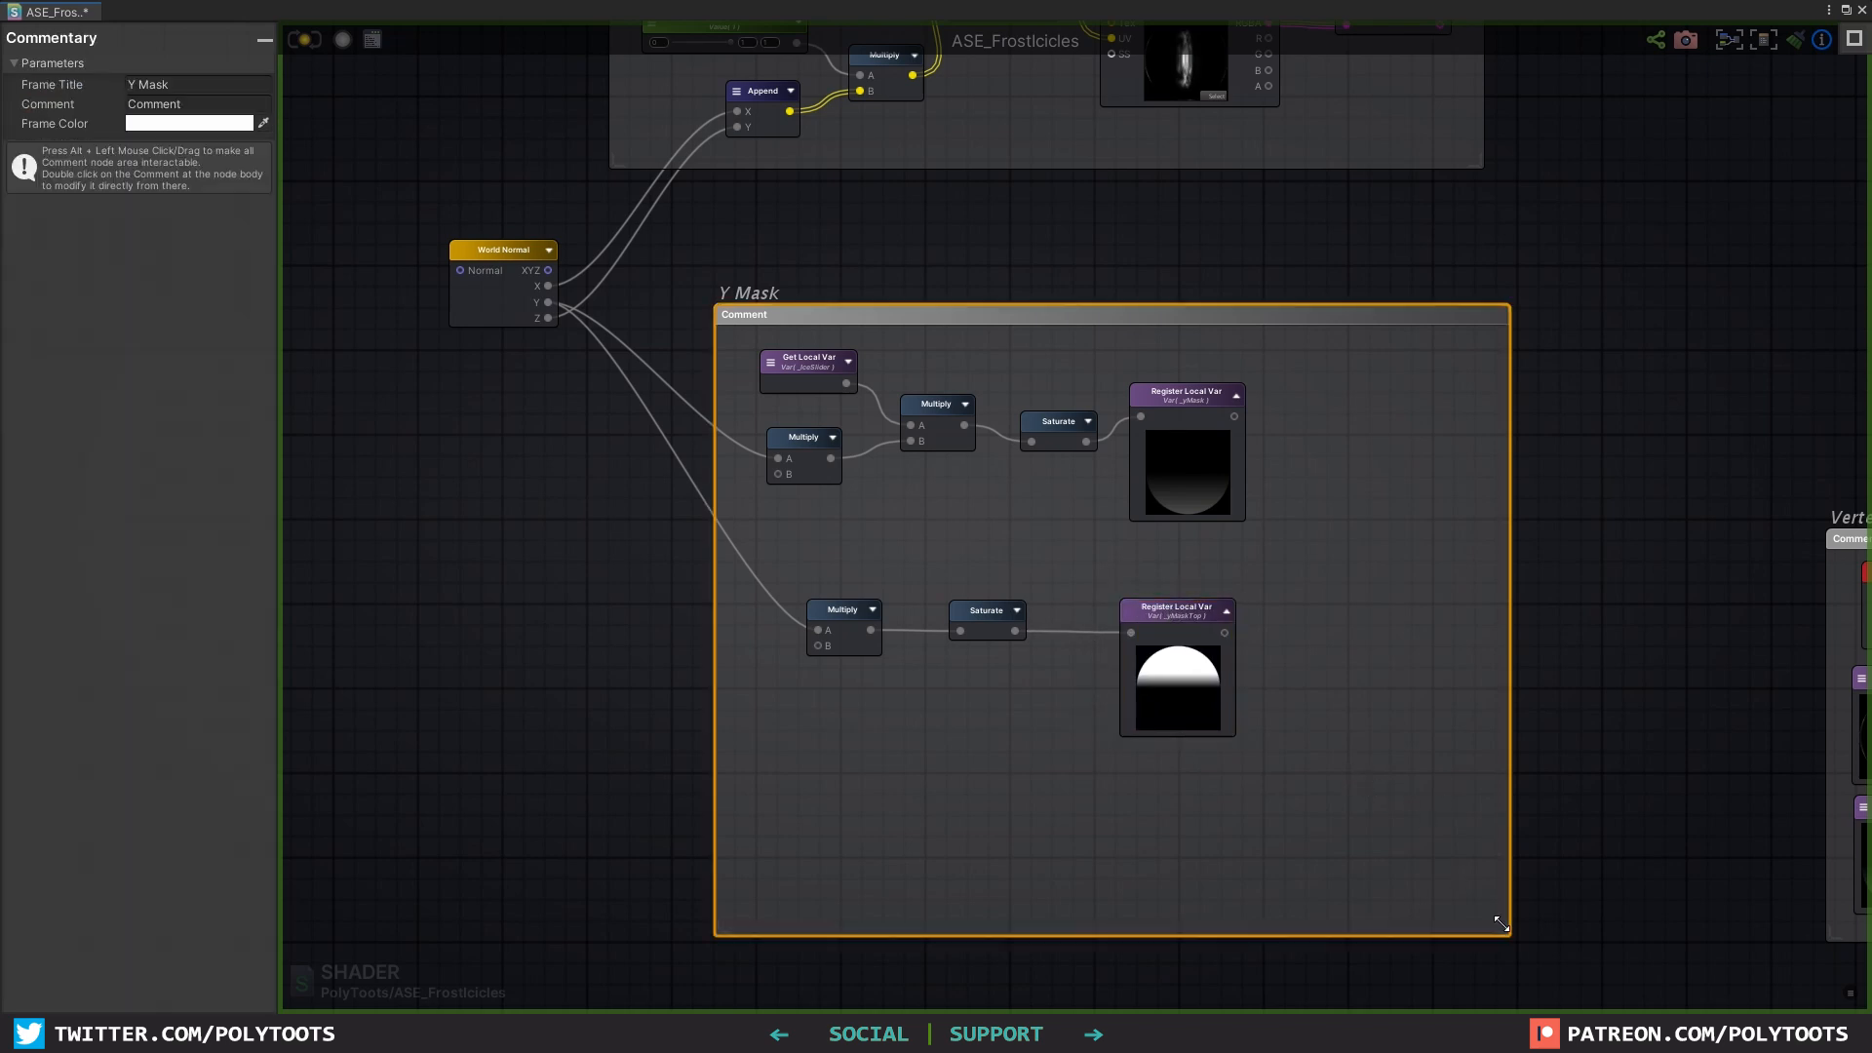
drag(1506, 928, 1295, 788)
click(1184, 616)
Step: Reposition and enlarge the Vertex Offset frame to make room for more nodes
middle_drag(1321, 602, 389, 476)
click(966, 436)
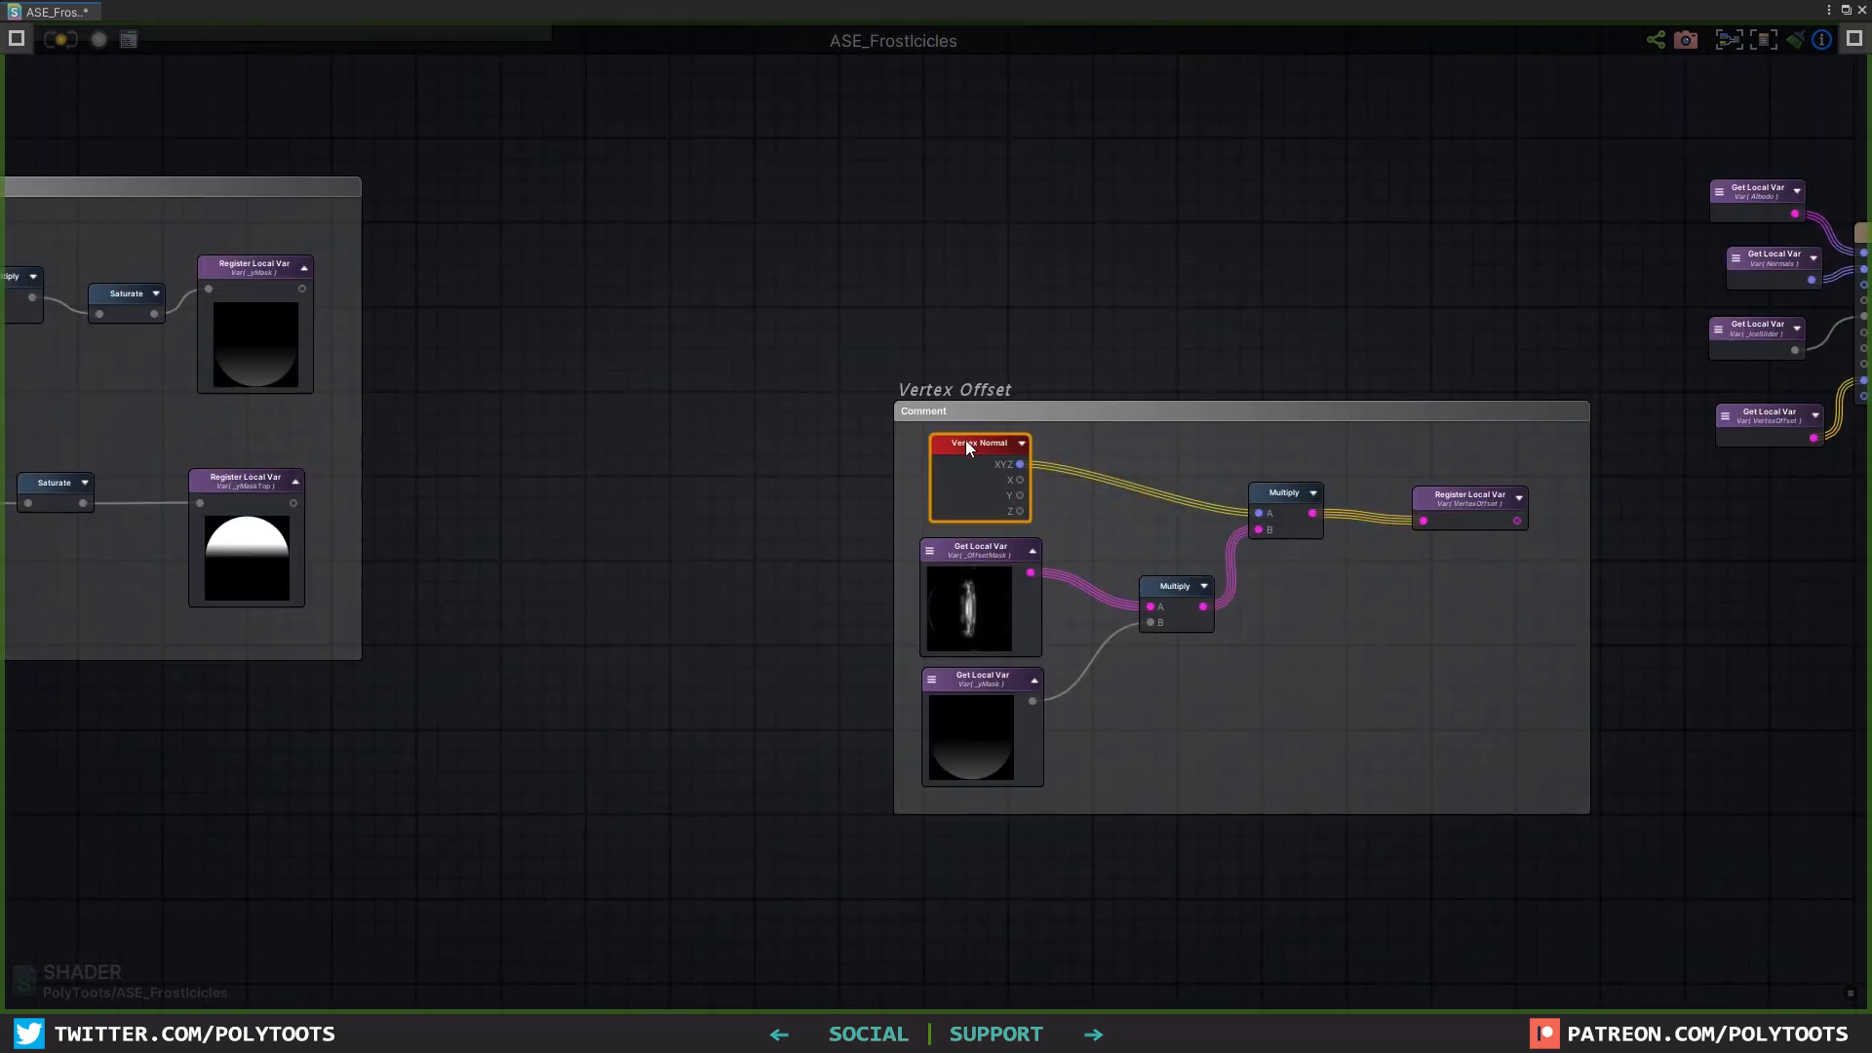
scroll(832, 554, down, 5)
mouse_move(492, 480)
mouse_down()
mouse_move(542, 454)
mouse_move(465, 455)
mouse_up()
drag(1102, 623, 903, 577)
drag(994, 629, 1236, 726)
scroll(830, 630, up, 5)
Step: Rearrange the Vertex Offset nodes, placing Vertex Normal beside the final Multiply and separating the mask variables with their own Multiply
drag(1112, 634, 546, 292)
drag(563, 285, 1013, 323)
click(926, 342)
drag(1019, 322, 1185, 295)
click(904, 362)
drag(914, 391, 1194, 619)
drag(1208, 456, 822, 368)
drag(625, 329, 620, 307)
Step: Add a Get Local Var node referencing _yMaskTop below the _yMask variable in Vertex Offset and show its preview
click(718, 618)
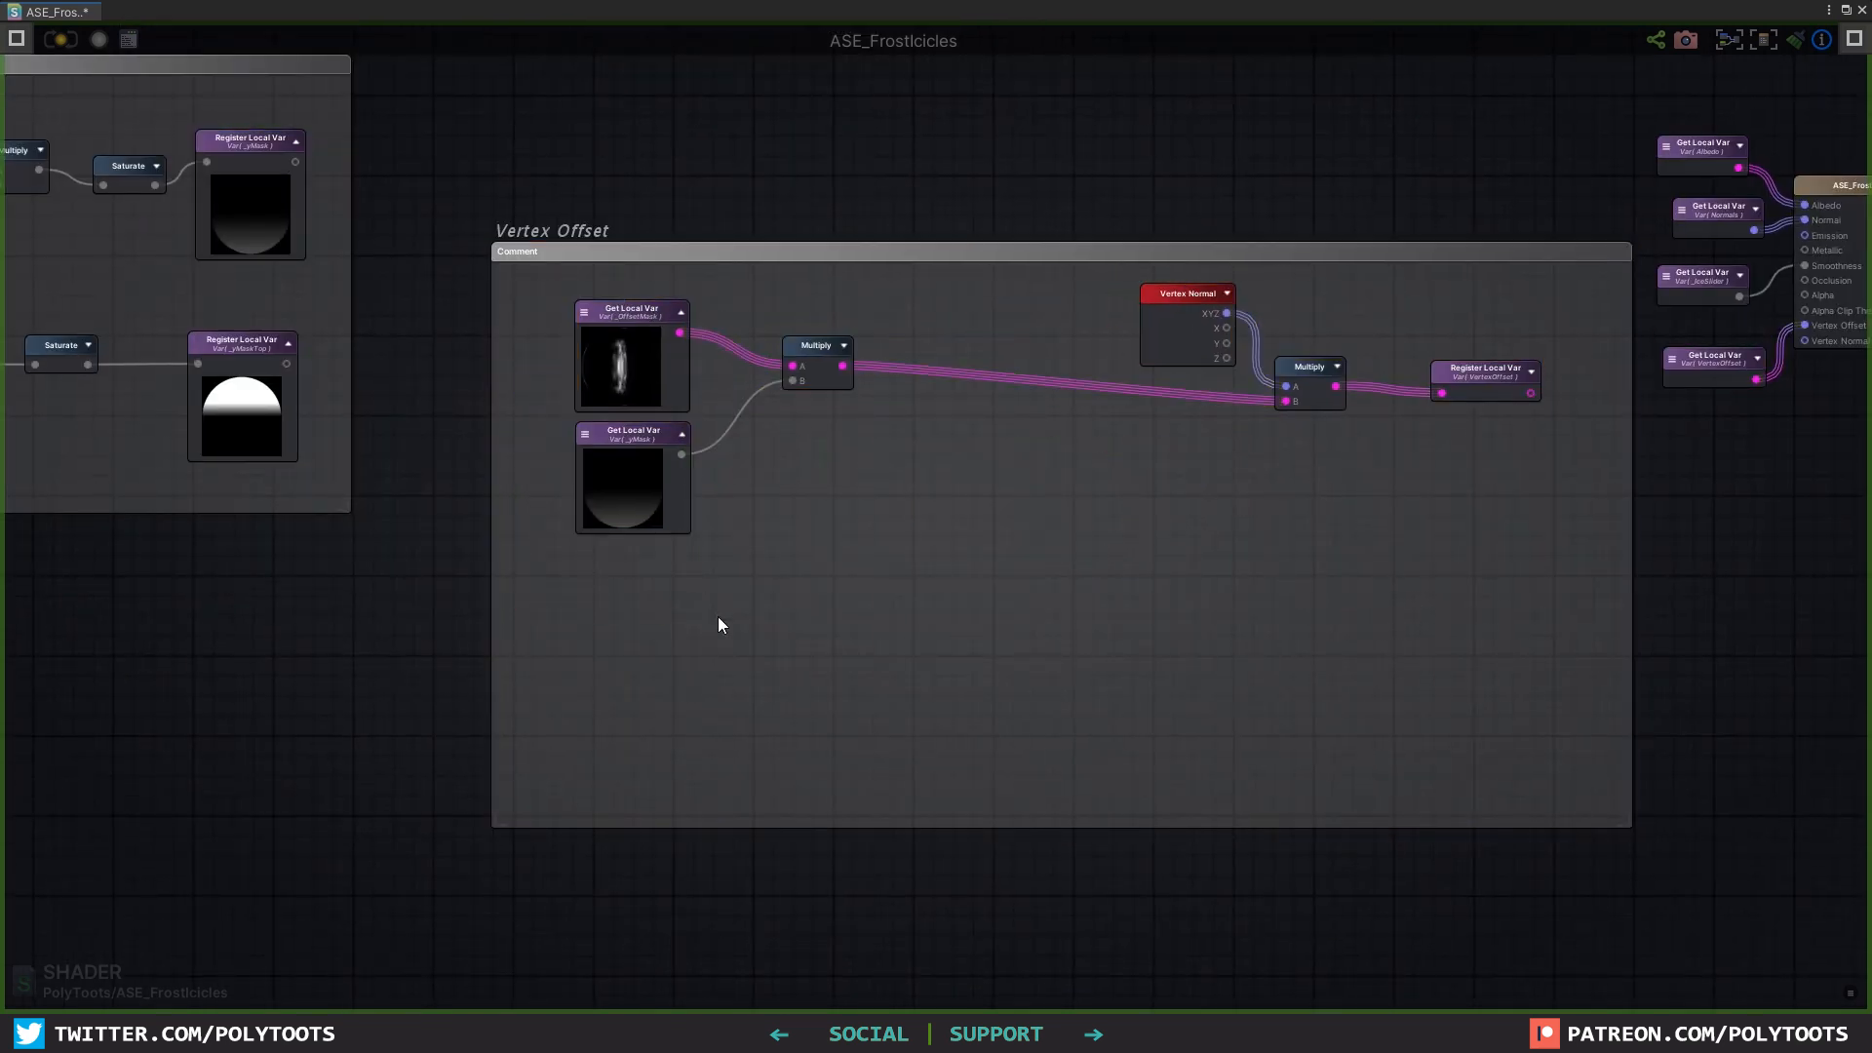
key(g)
click(737, 588)
click(746, 599)
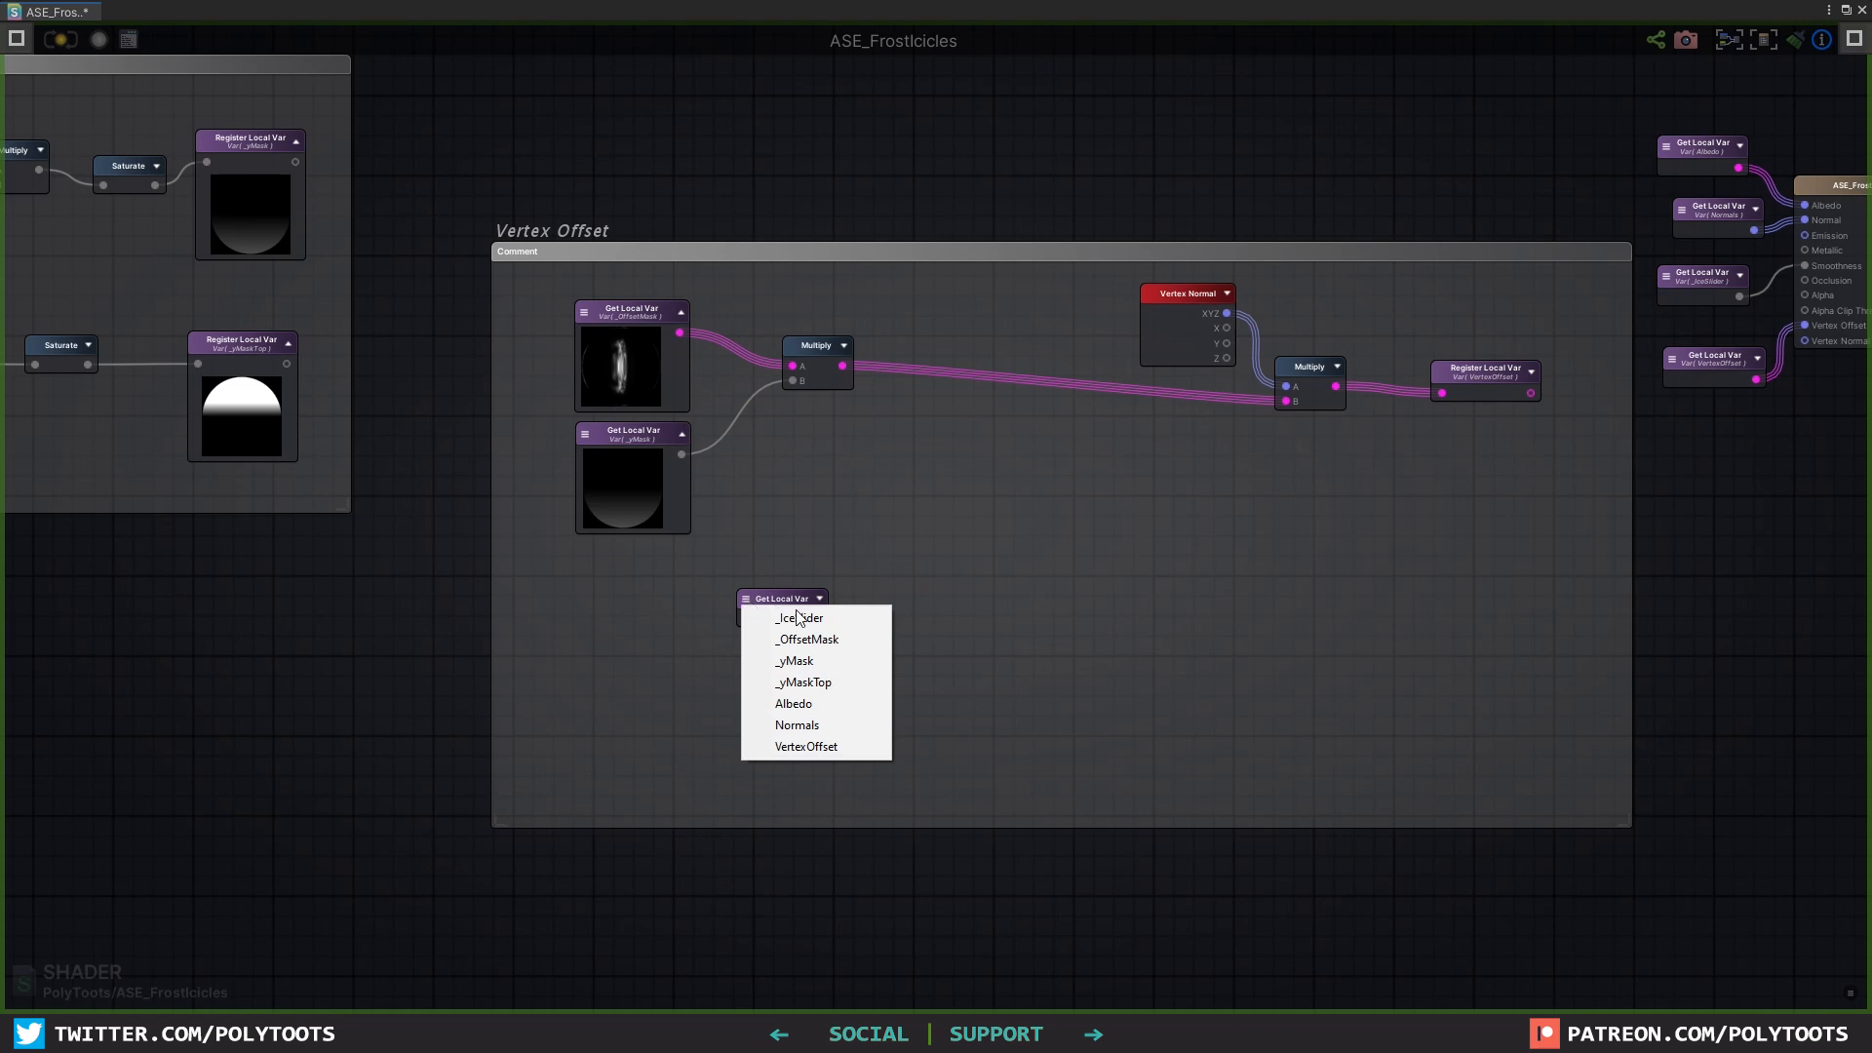
click(832, 683)
click(814, 587)
drag(814, 588, 788, 620)
Step: Add the mask Multiply's result to _yMaskTop with an Add node and feed the sum into the final Multiply's B input
key(a)
click(985, 459)
drag(842, 366, 979, 471)
drag(834, 635, 1283, 403)
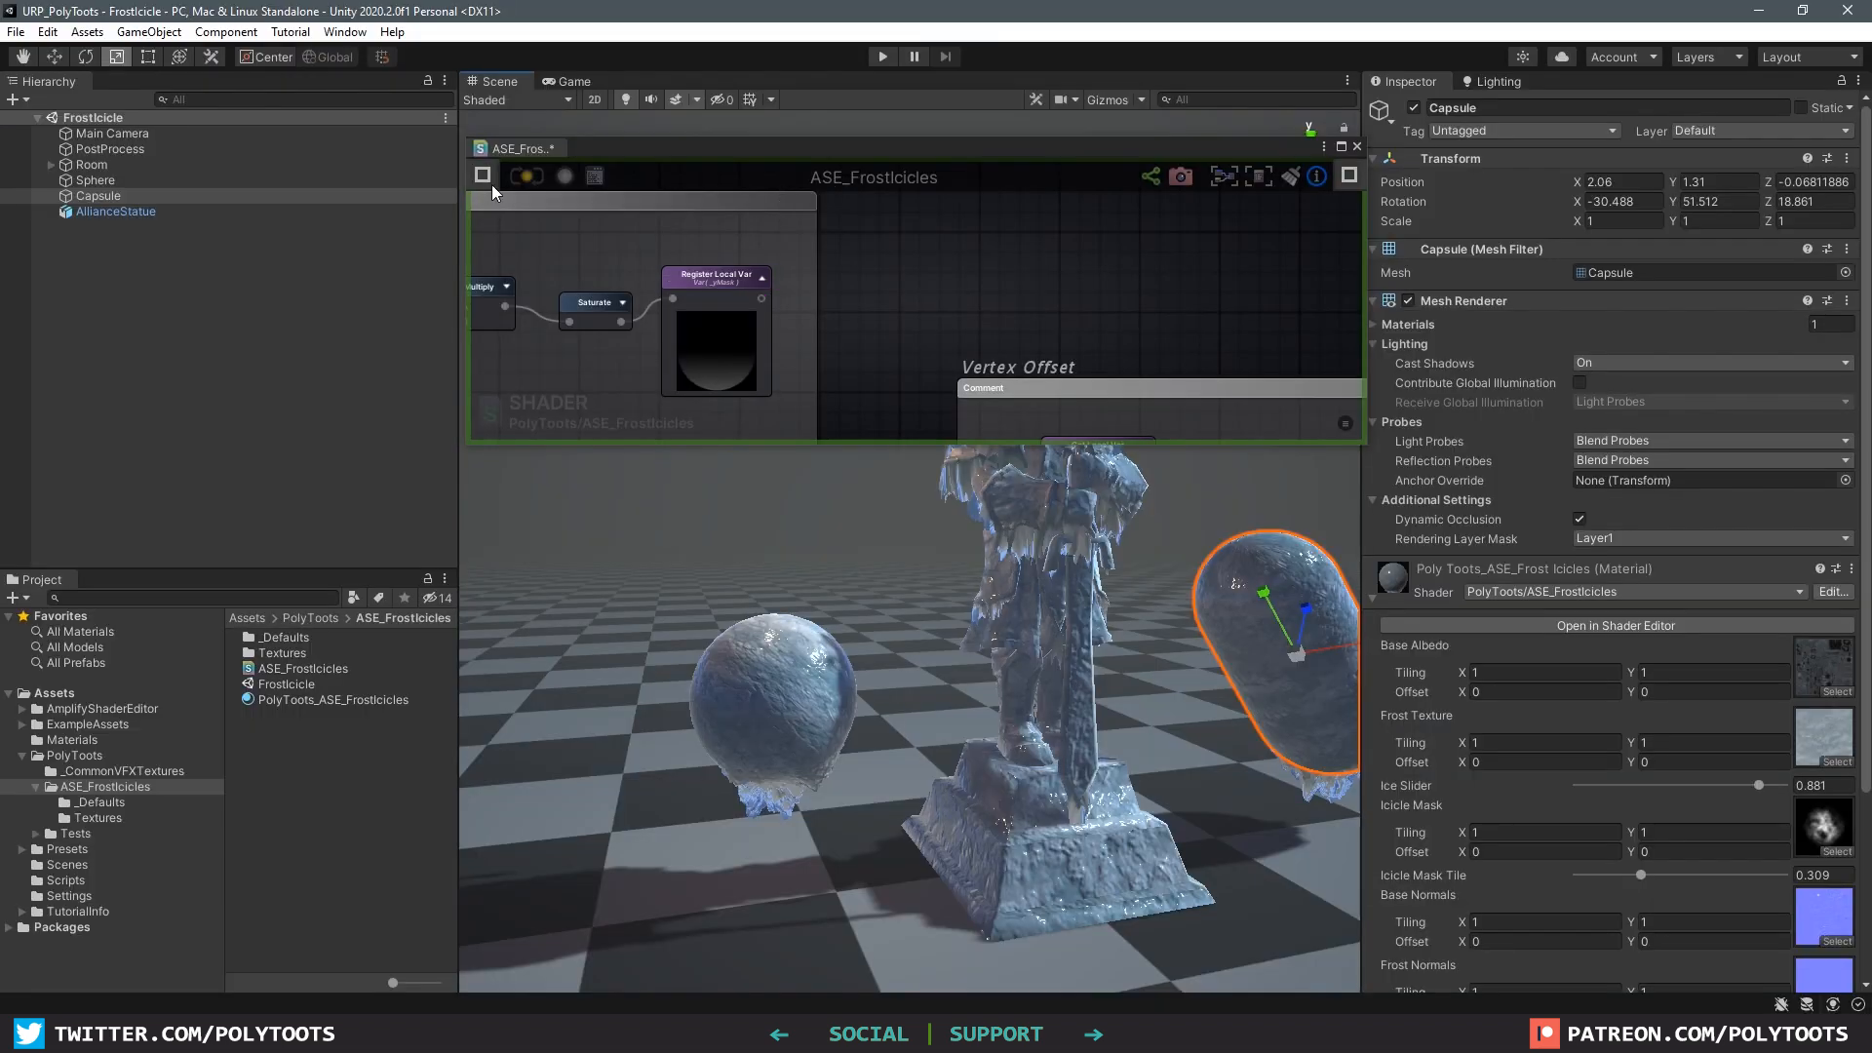
Step: Compile the shader and vary the Ice Slider, ending at 1, to examine the top displacement on the objects
click(484, 177)
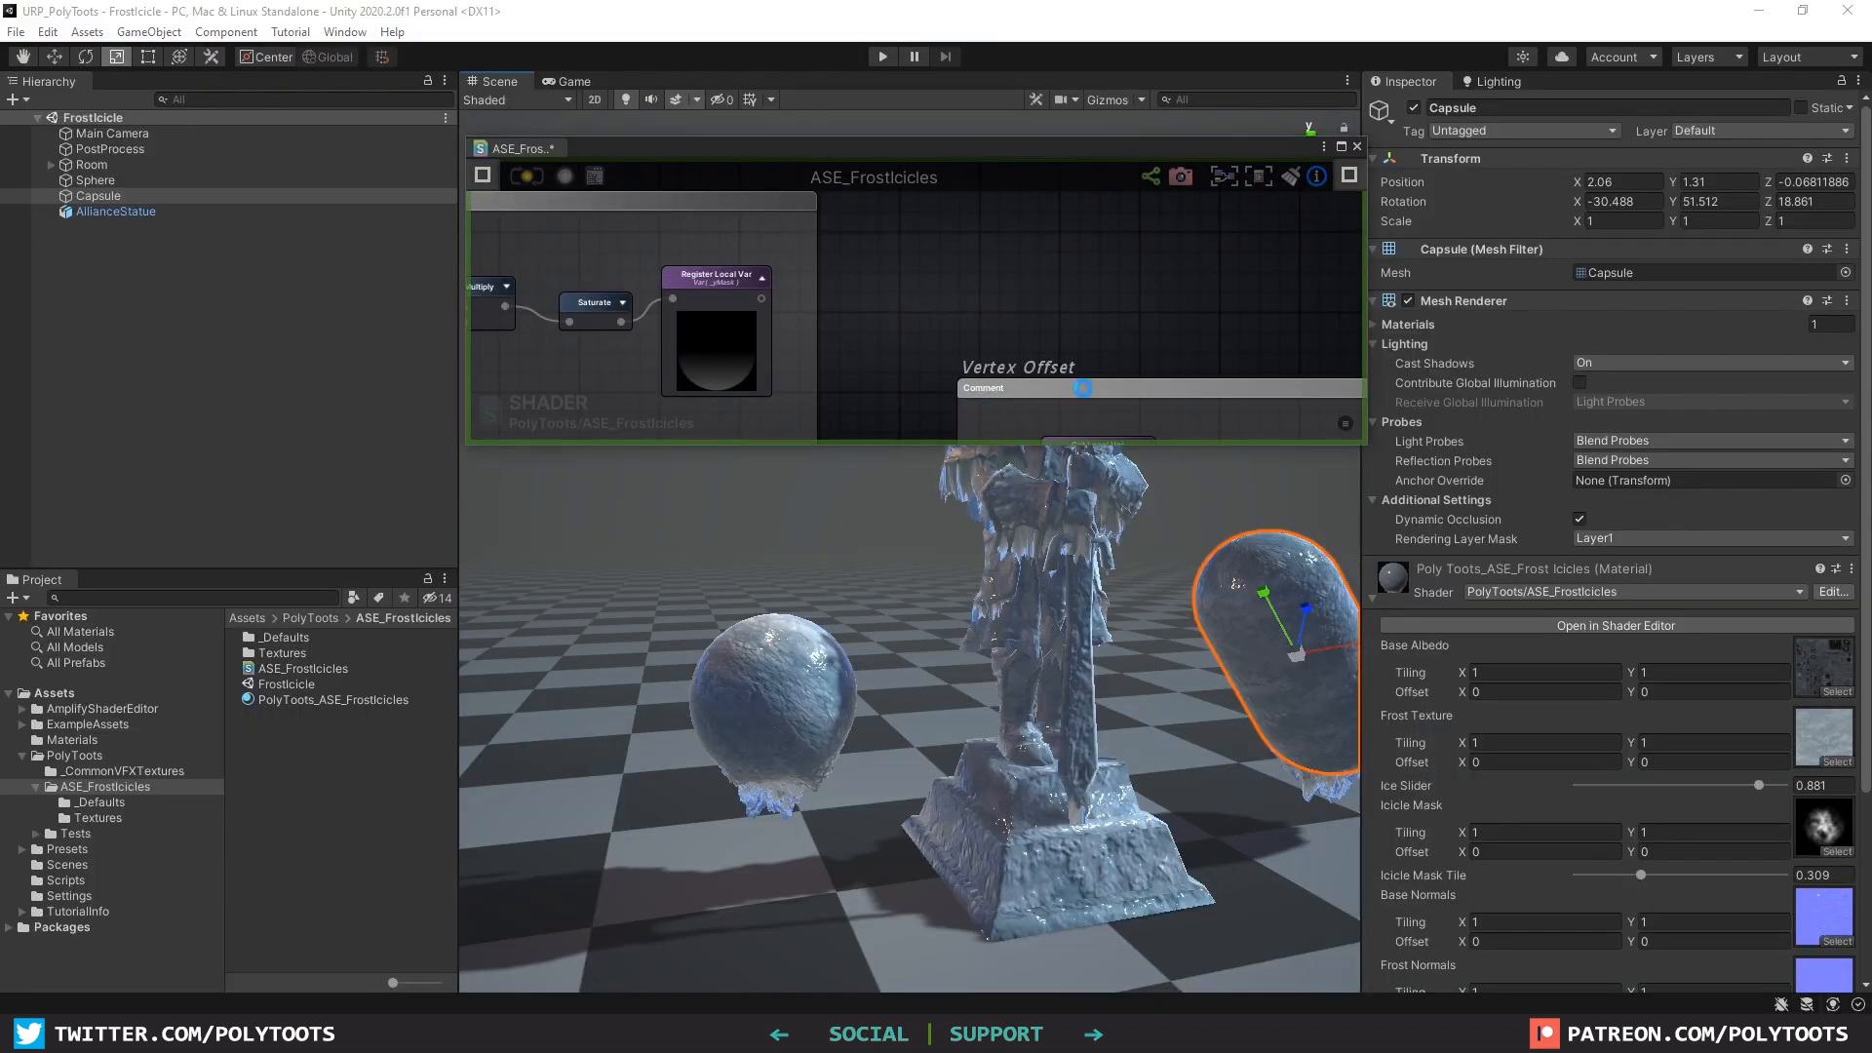
scroll(1112, 322, down, 1)
middle_drag(1139, 410, 1038, 273)
scroll(1048, 278, down, 1)
mouse_move(1752, 786)
mouse_down()
mouse_move(1560, 792)
mouse_move(1788, 793)
mouse_move(1750, 801)
mouse_up()
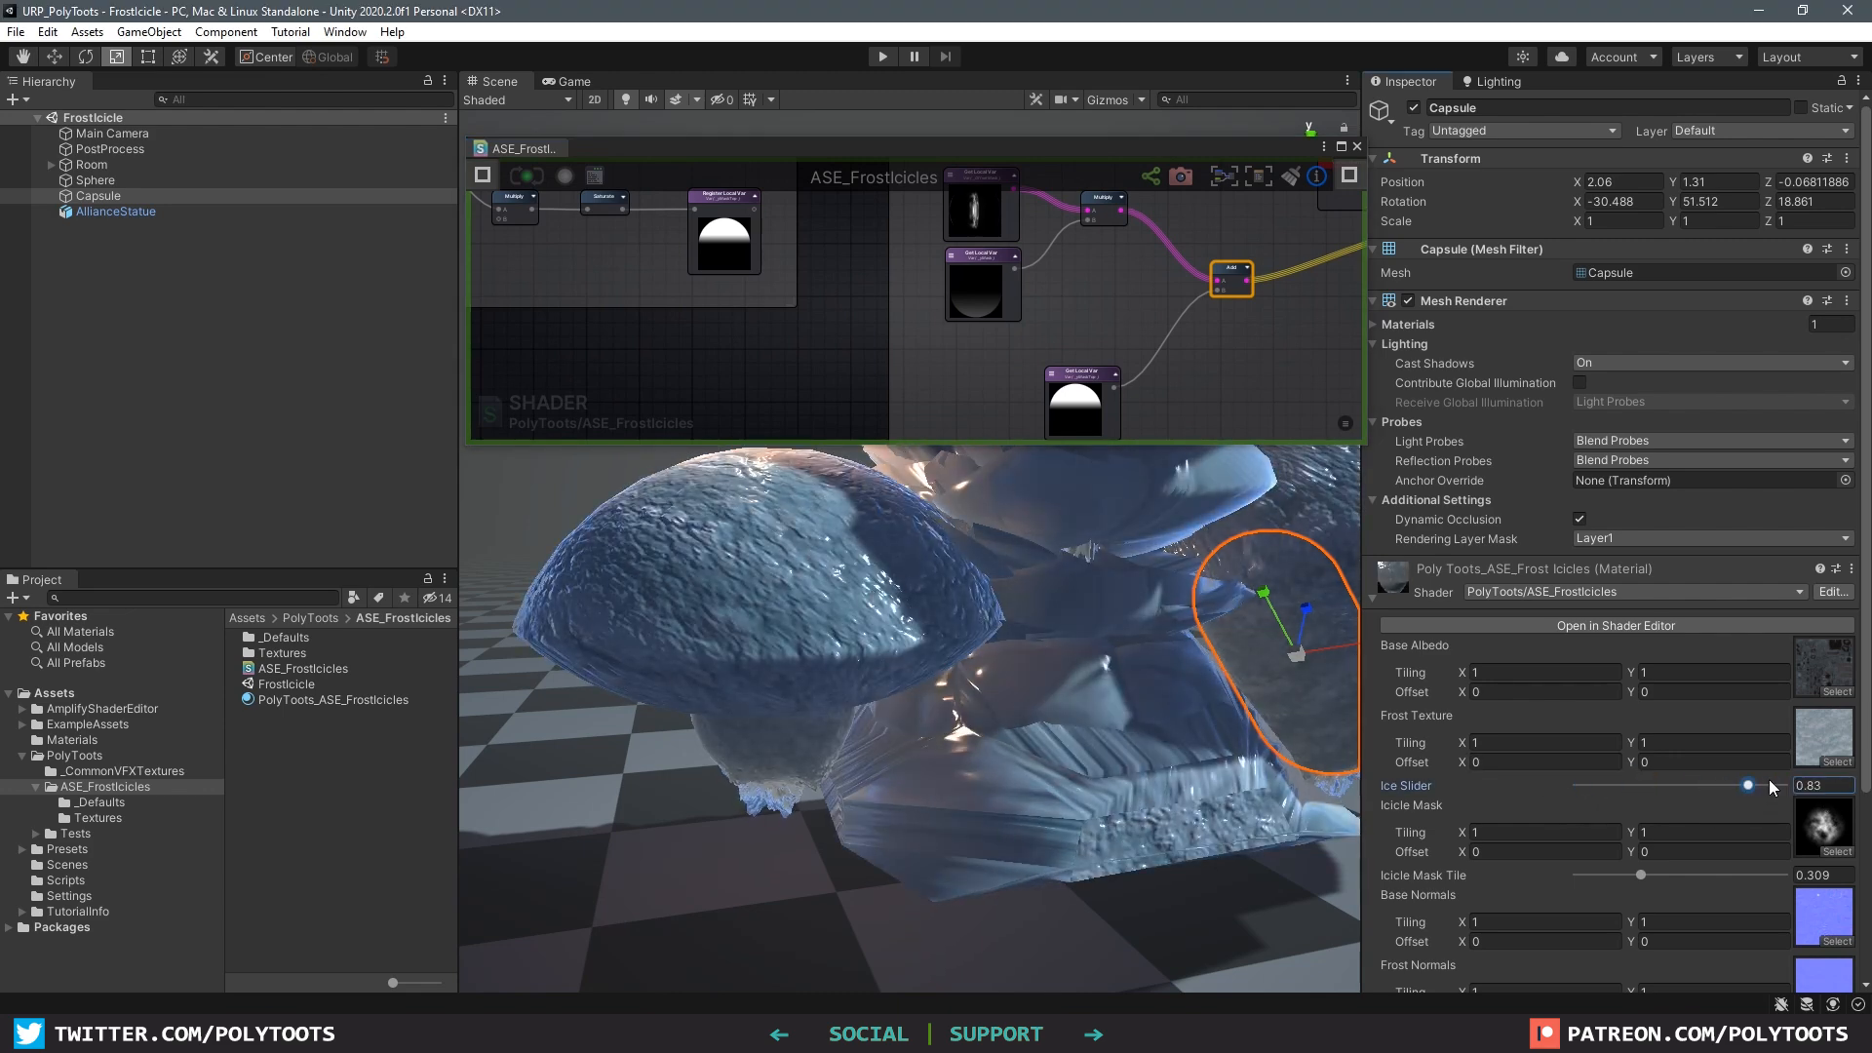
drag(1620, 781, 1799, 794)
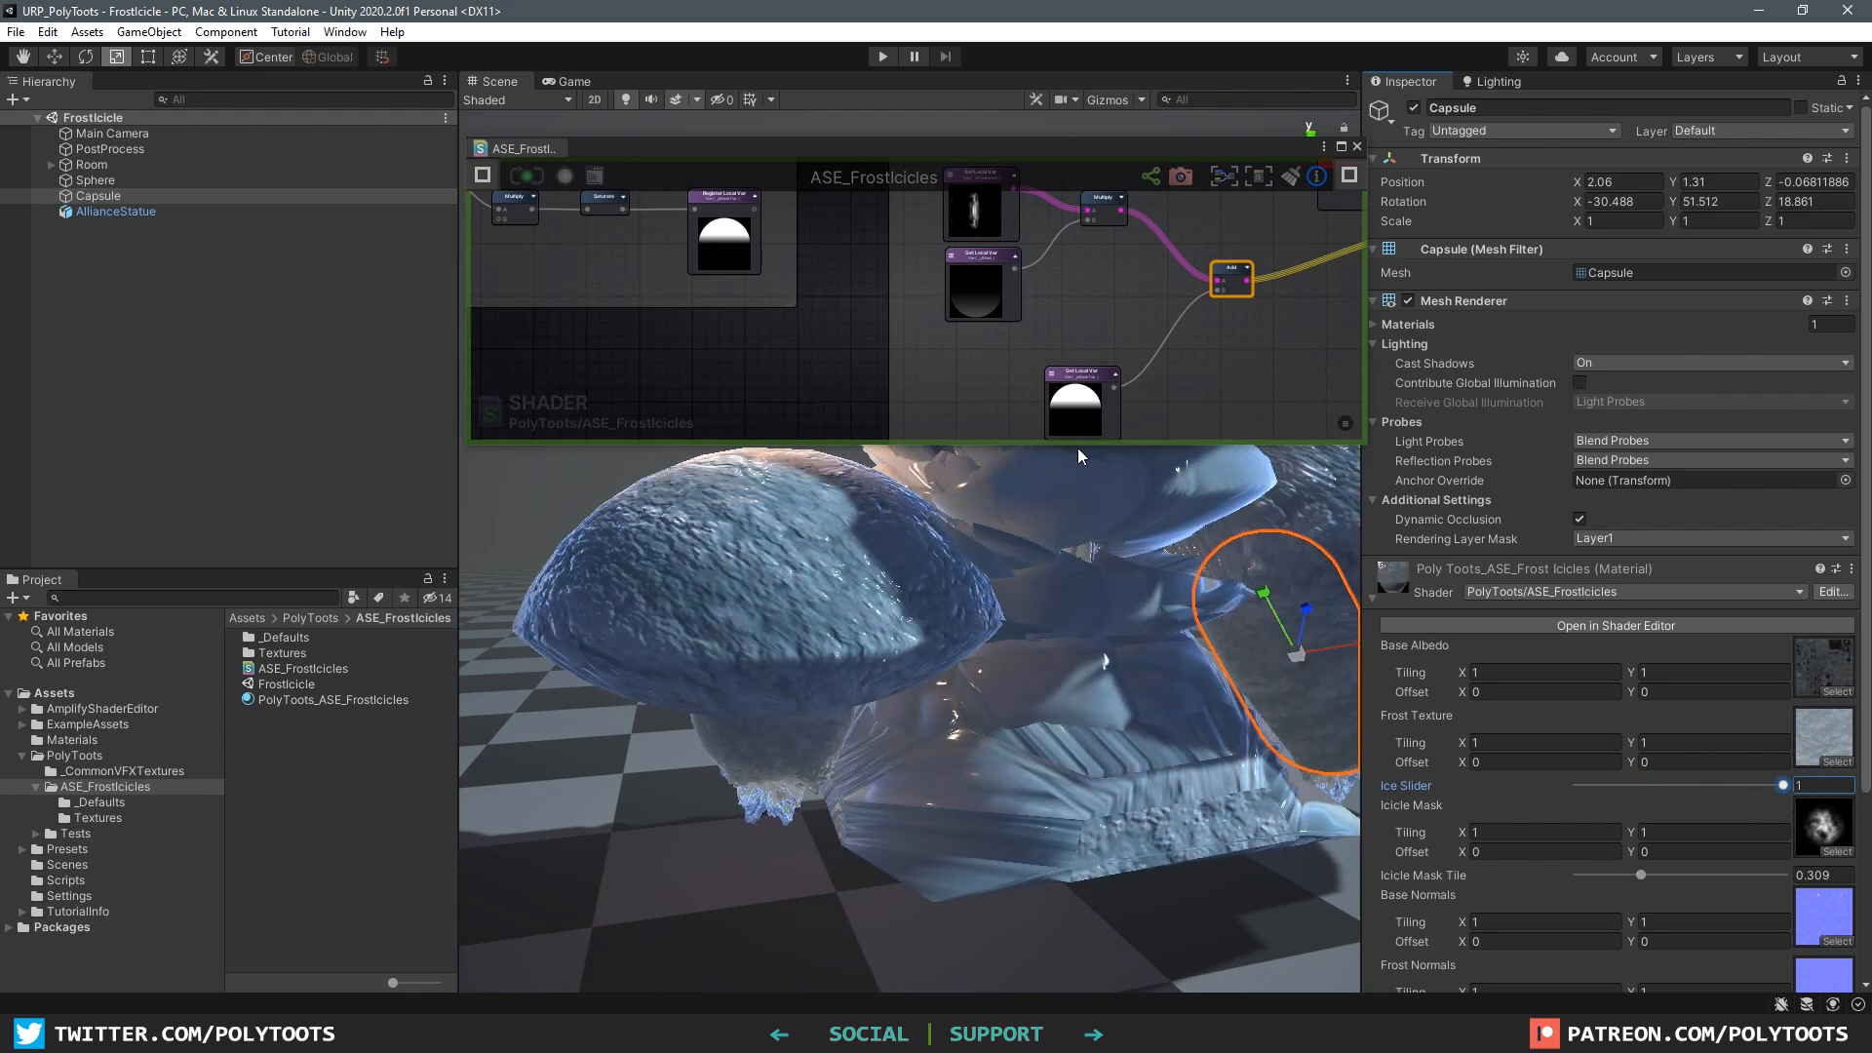
middle_drag(1087, 376, 1005, 350)
drag(999, 368, 998, 372)
middle_drag(1008, 265, 986, 355)
middle_drag(1187, 348, 1210, 222)
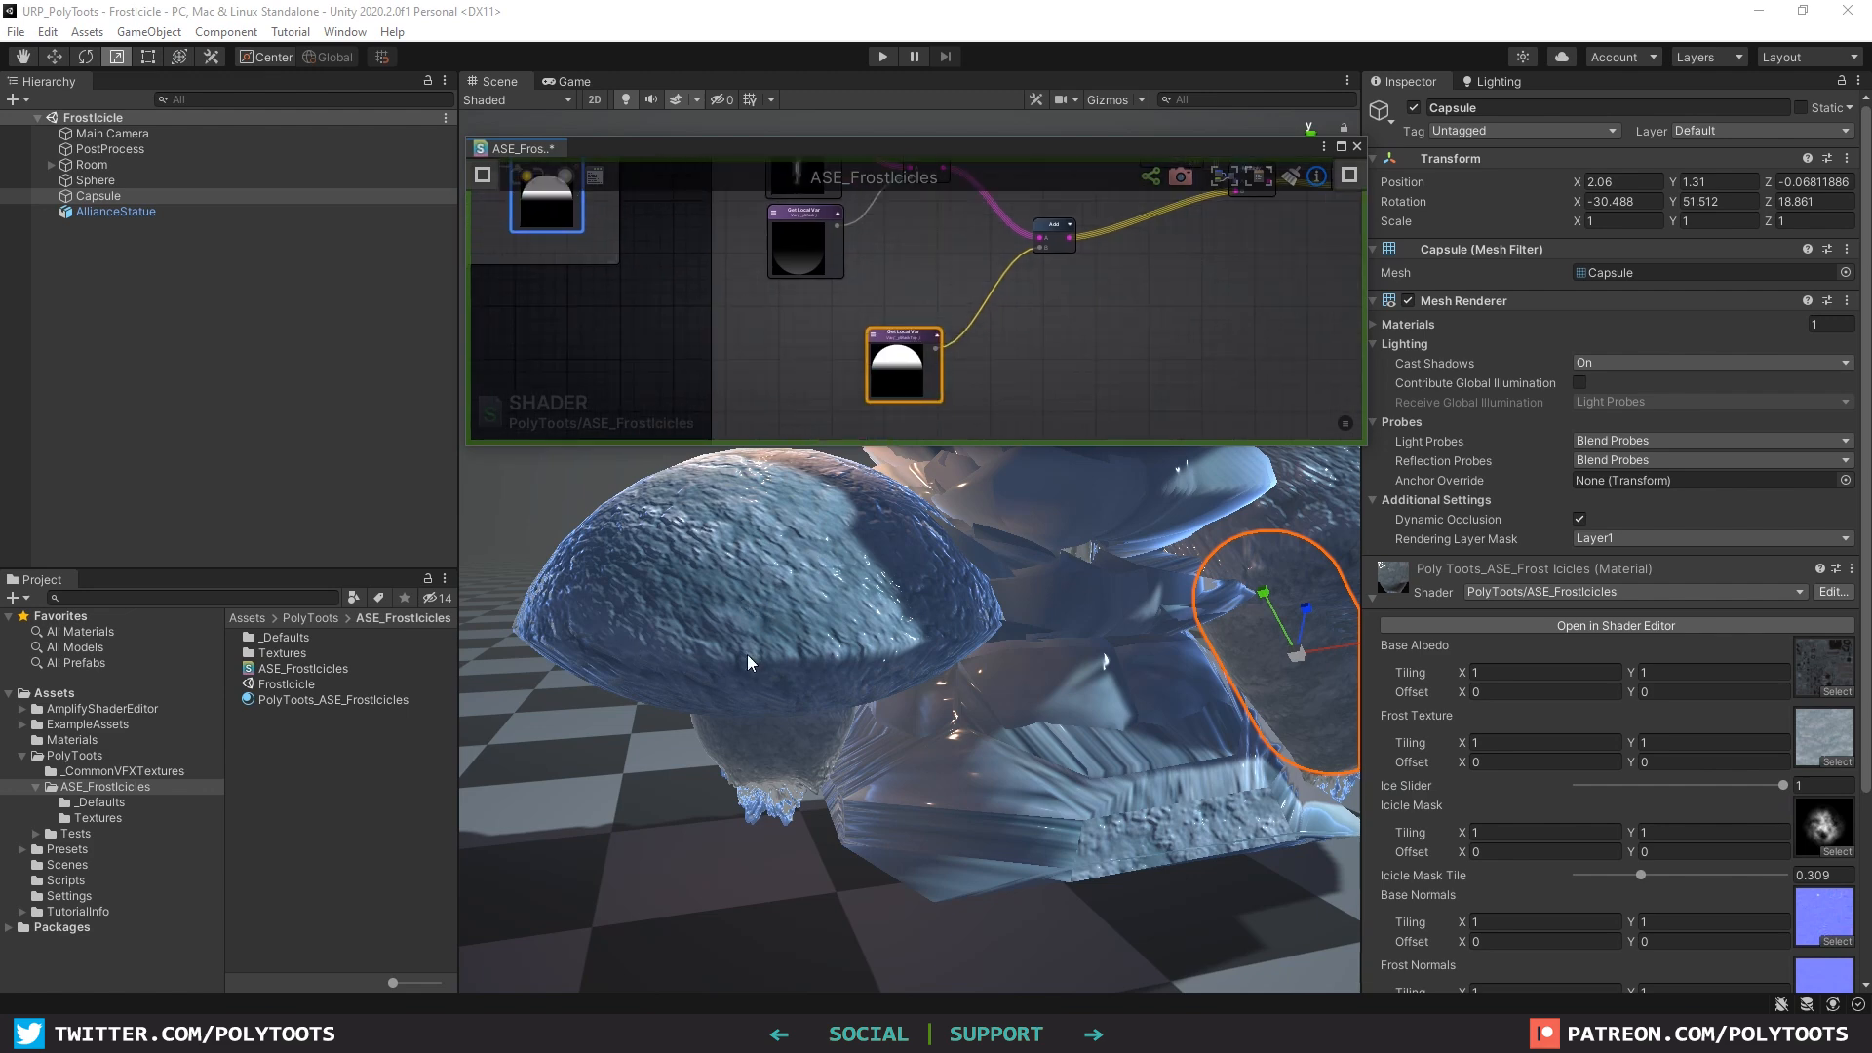
right_drag(839, 622, 821, 604)
mouse_move(1782, 785)
mouse_down()
mouse_move(1642, 785)
mouse_move(1786, 786)
mouse_up()
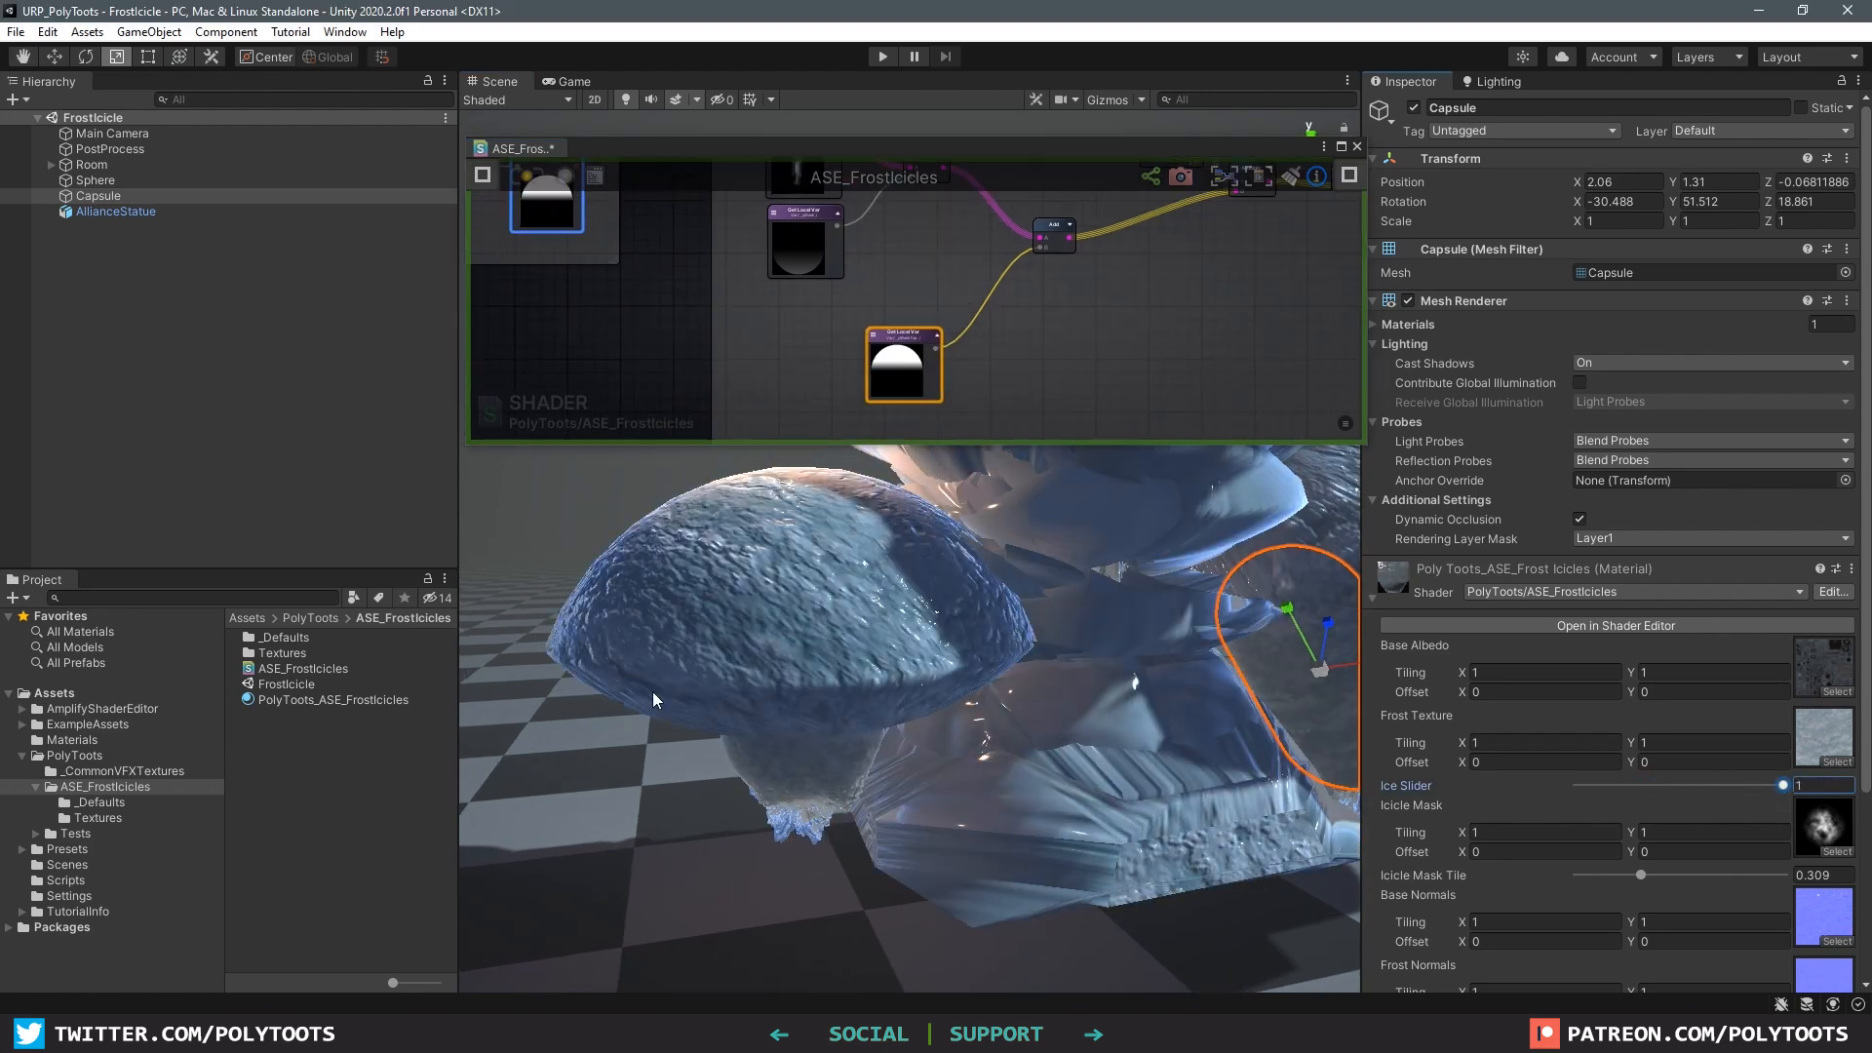
Step: Add a Get Local Var node referencing _IceSlider to the Vertex Offset group, near the _yMaskTop variable
click(1341, 146)
middle_drag(723, 263, 1063, 540)
click(1063, 540)
scroll(824, 475, up, 2)
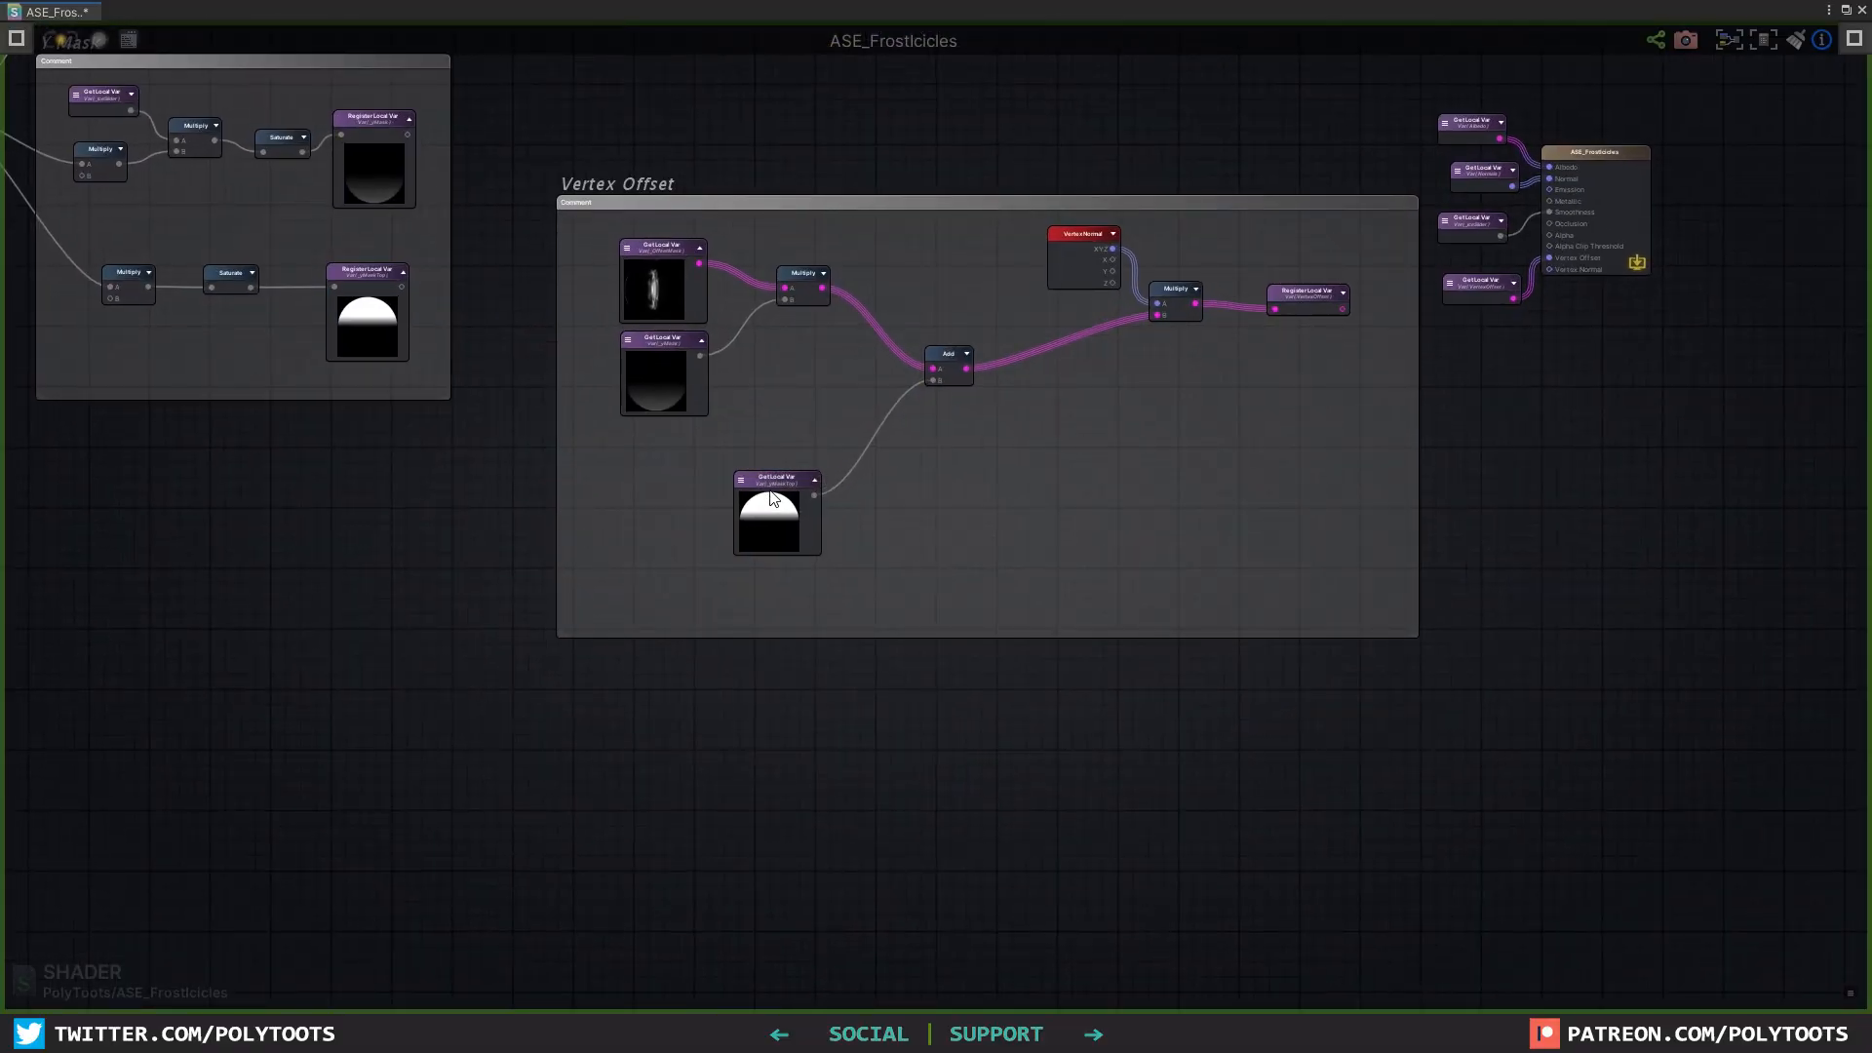
scroll(810, 498, up, 3)
scroll(863, 498, down, 1)
middle_drag(975, 291, 1010, 384)
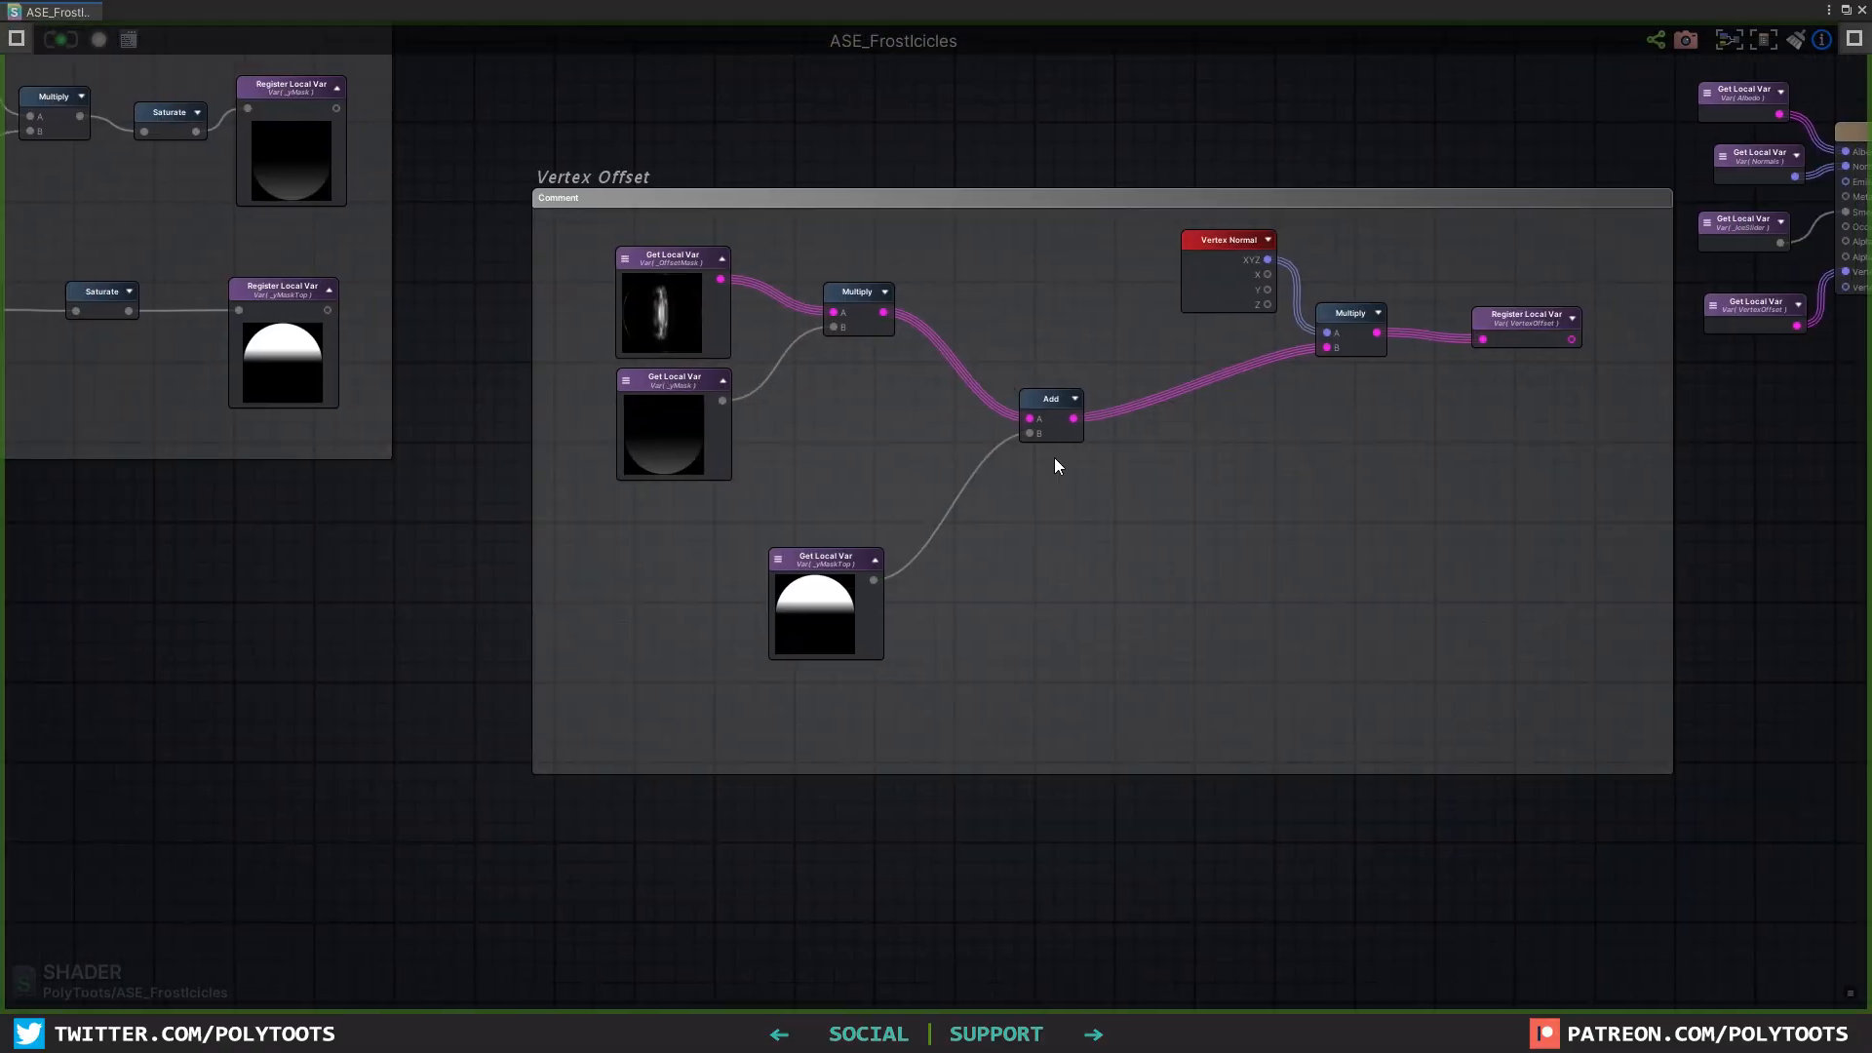
drag(826, 568, 721, 543)
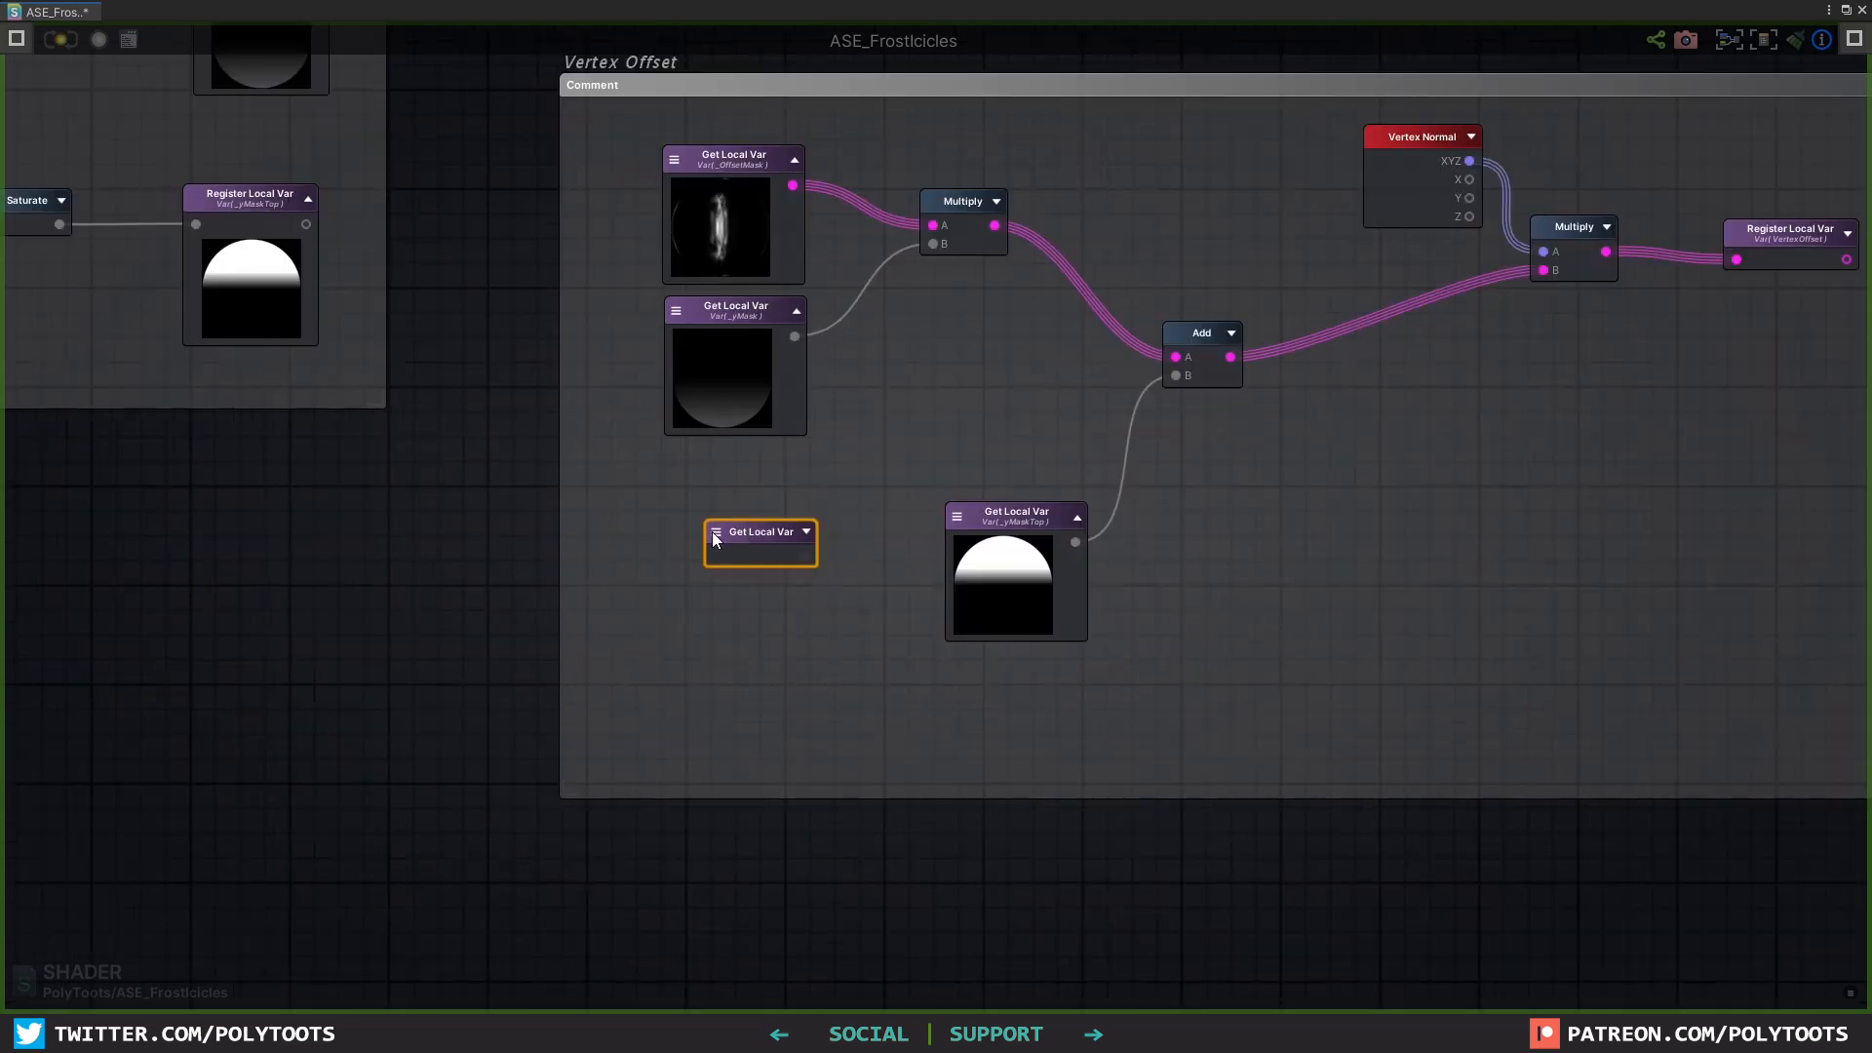
click(715, 537)
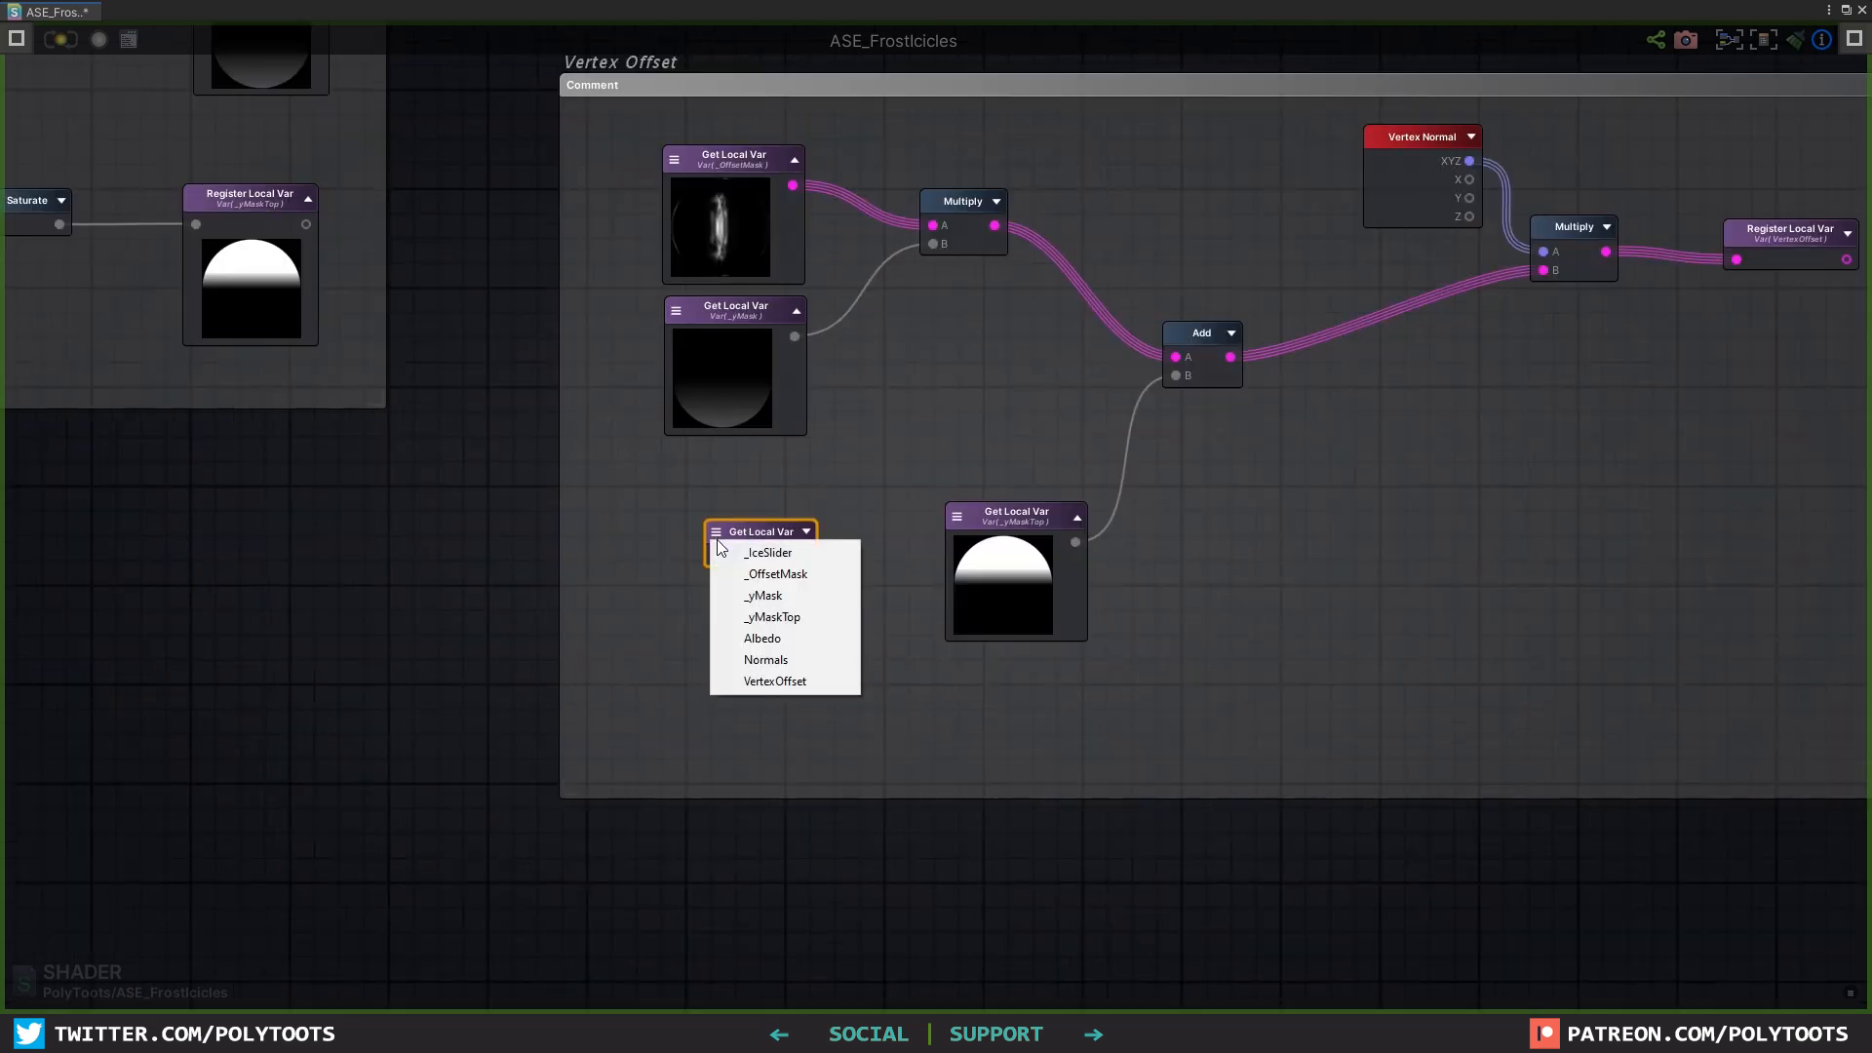
click(770, 568)
Step: Multiply _IceSlider by _yMaskTop with a new Multiply node and feed the result into the Add node's B input
drag(1047, 524, 815, 617)
click(1069, 543)
drag(819, 537, 1081, 576)
drag(843, 634, 1176, 394)
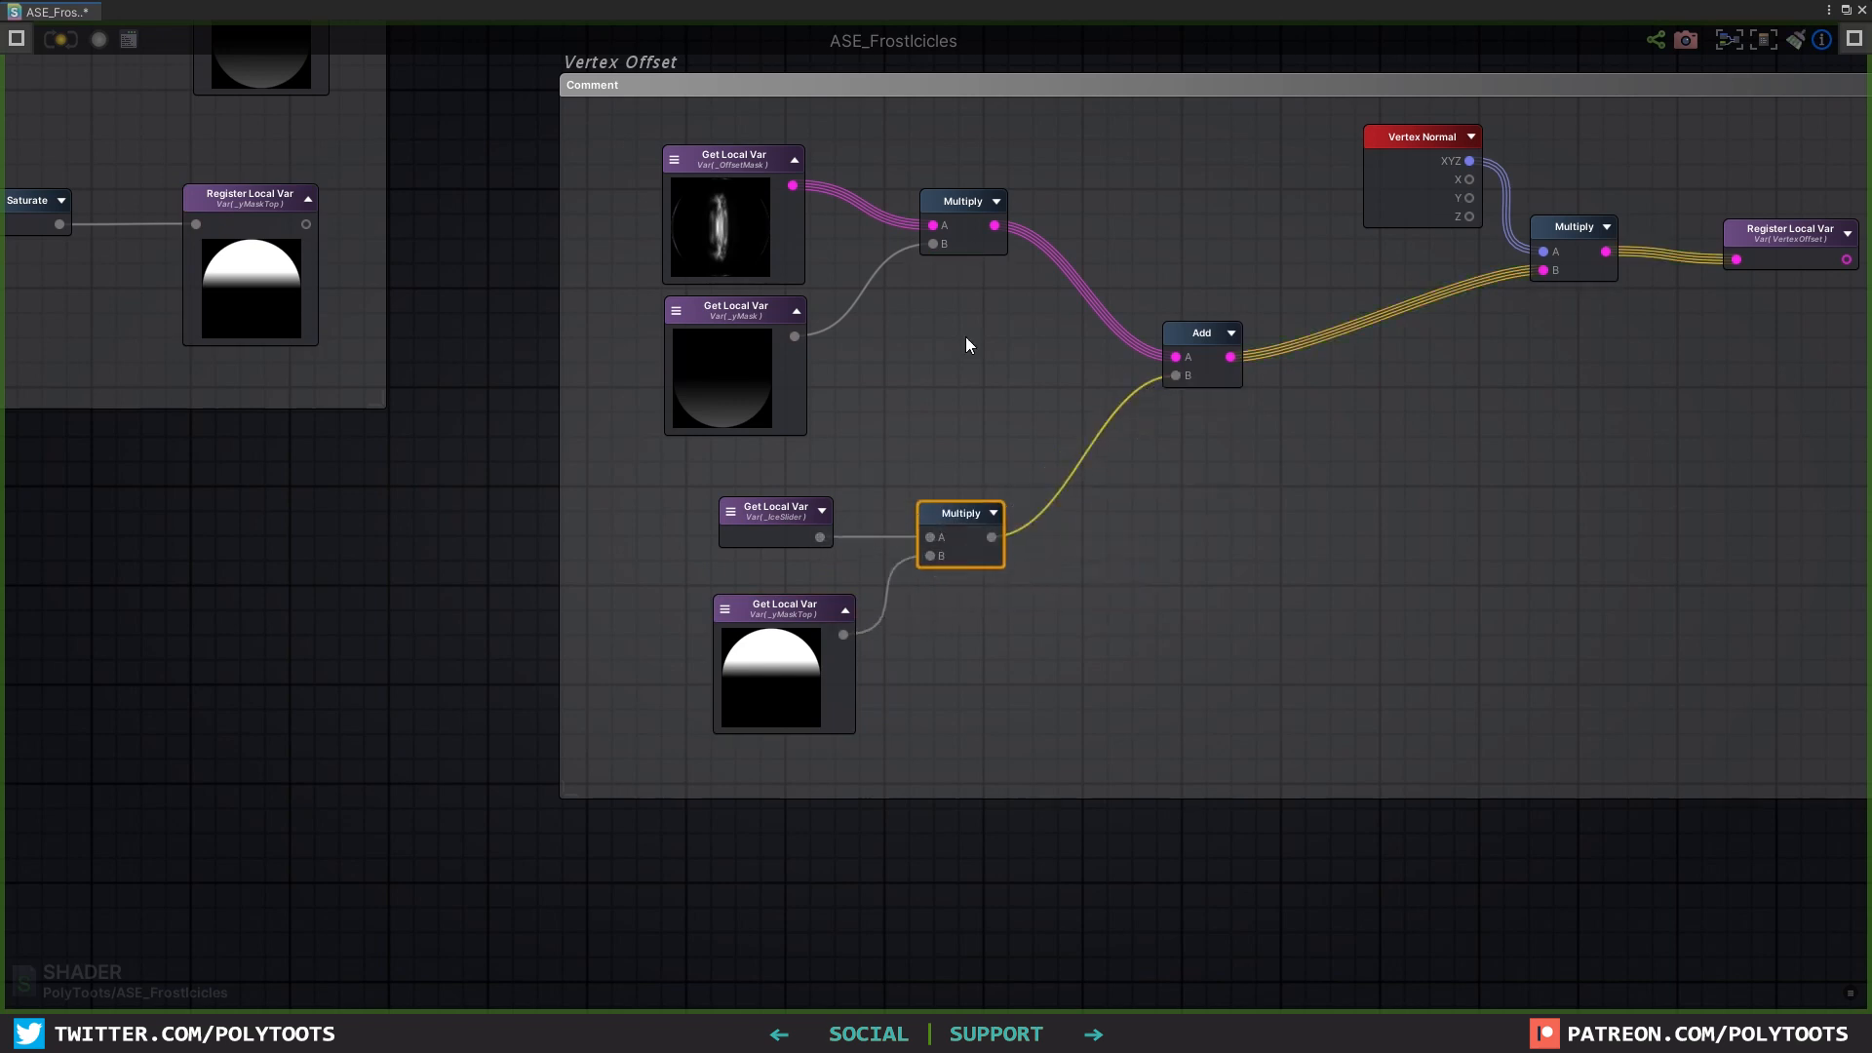
Step: Compile the shader and lower the Ice Slider to examine how the top buildup responds
click(59, 43)
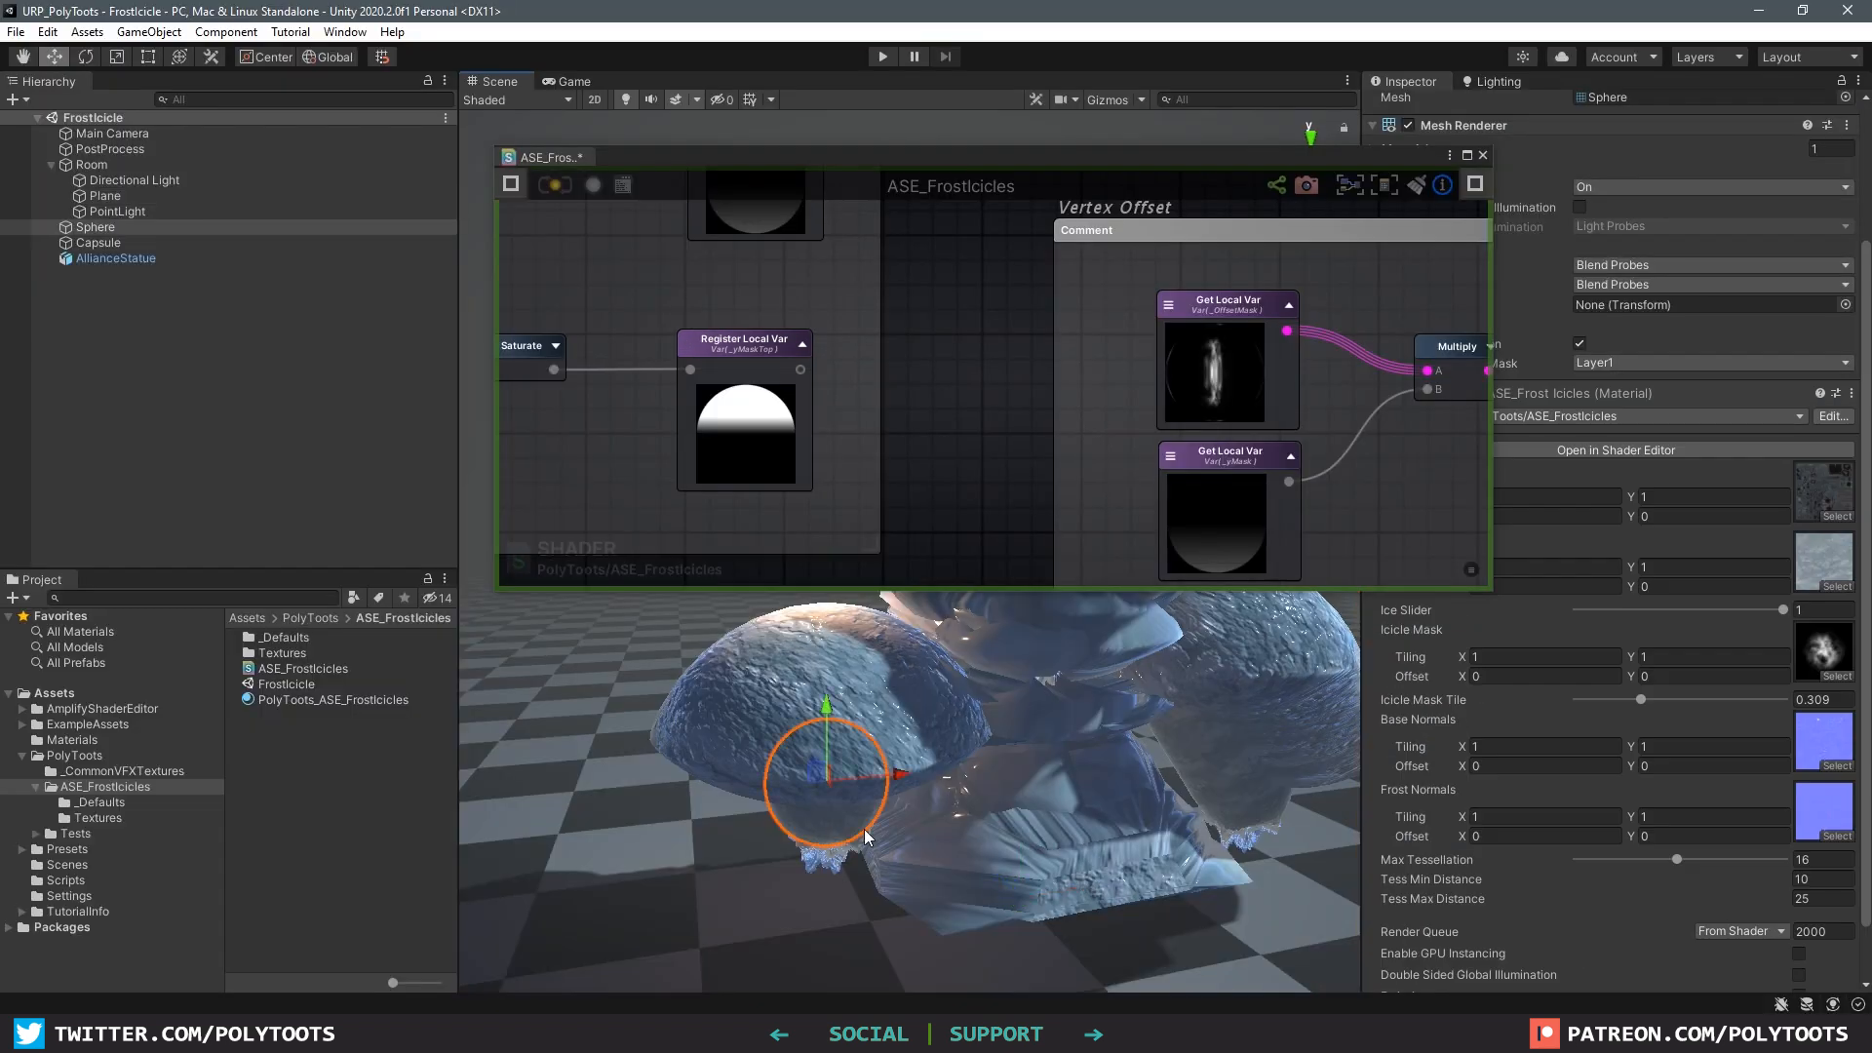
mouse_move(1772, 611)
mouse_down()
mouse_move(1579, 604)
mouse_move(1737, 609)
mouse_up()
drag(1765, 626, 1685, 619)
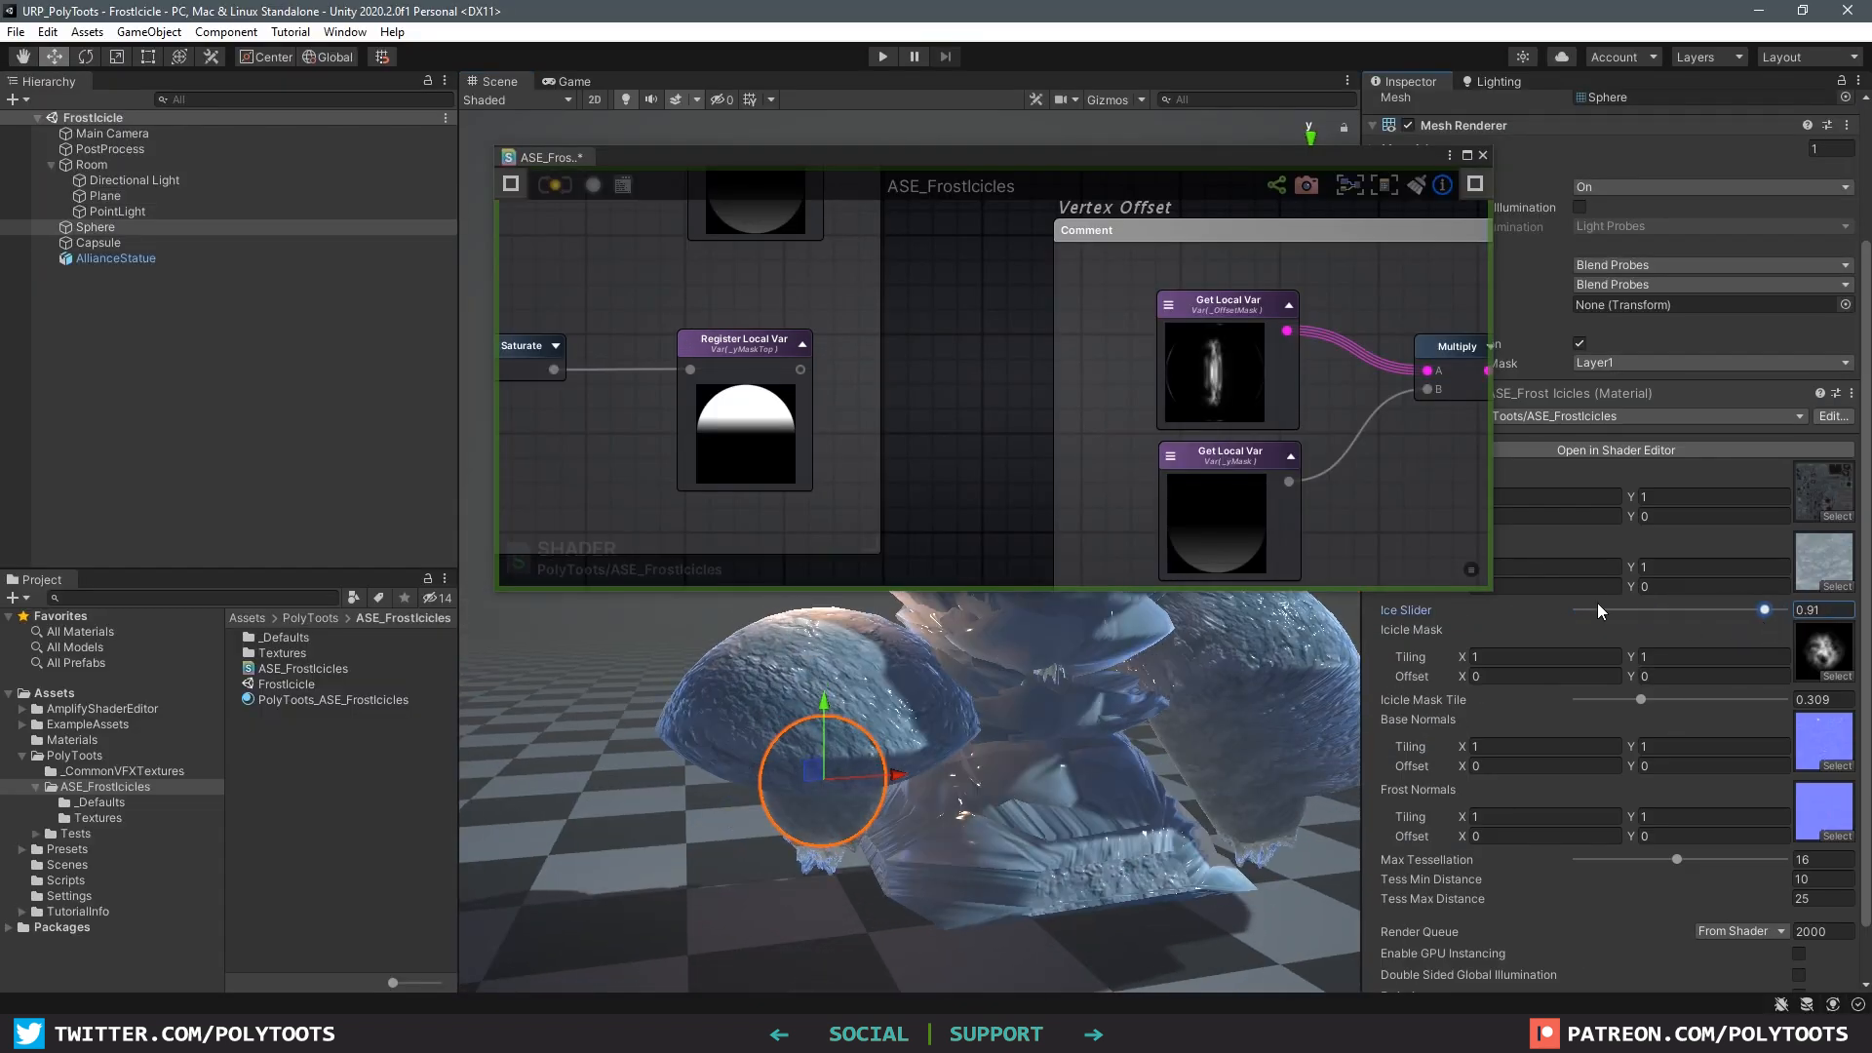
Step: Disconnect _IceSlider and _yMaskTop from their Multiply in Vertex Offset and spread the nodes apart
click(1466, 155)
drag(750, 517, 707, 490)
drag(962, 525, 1064, 514)
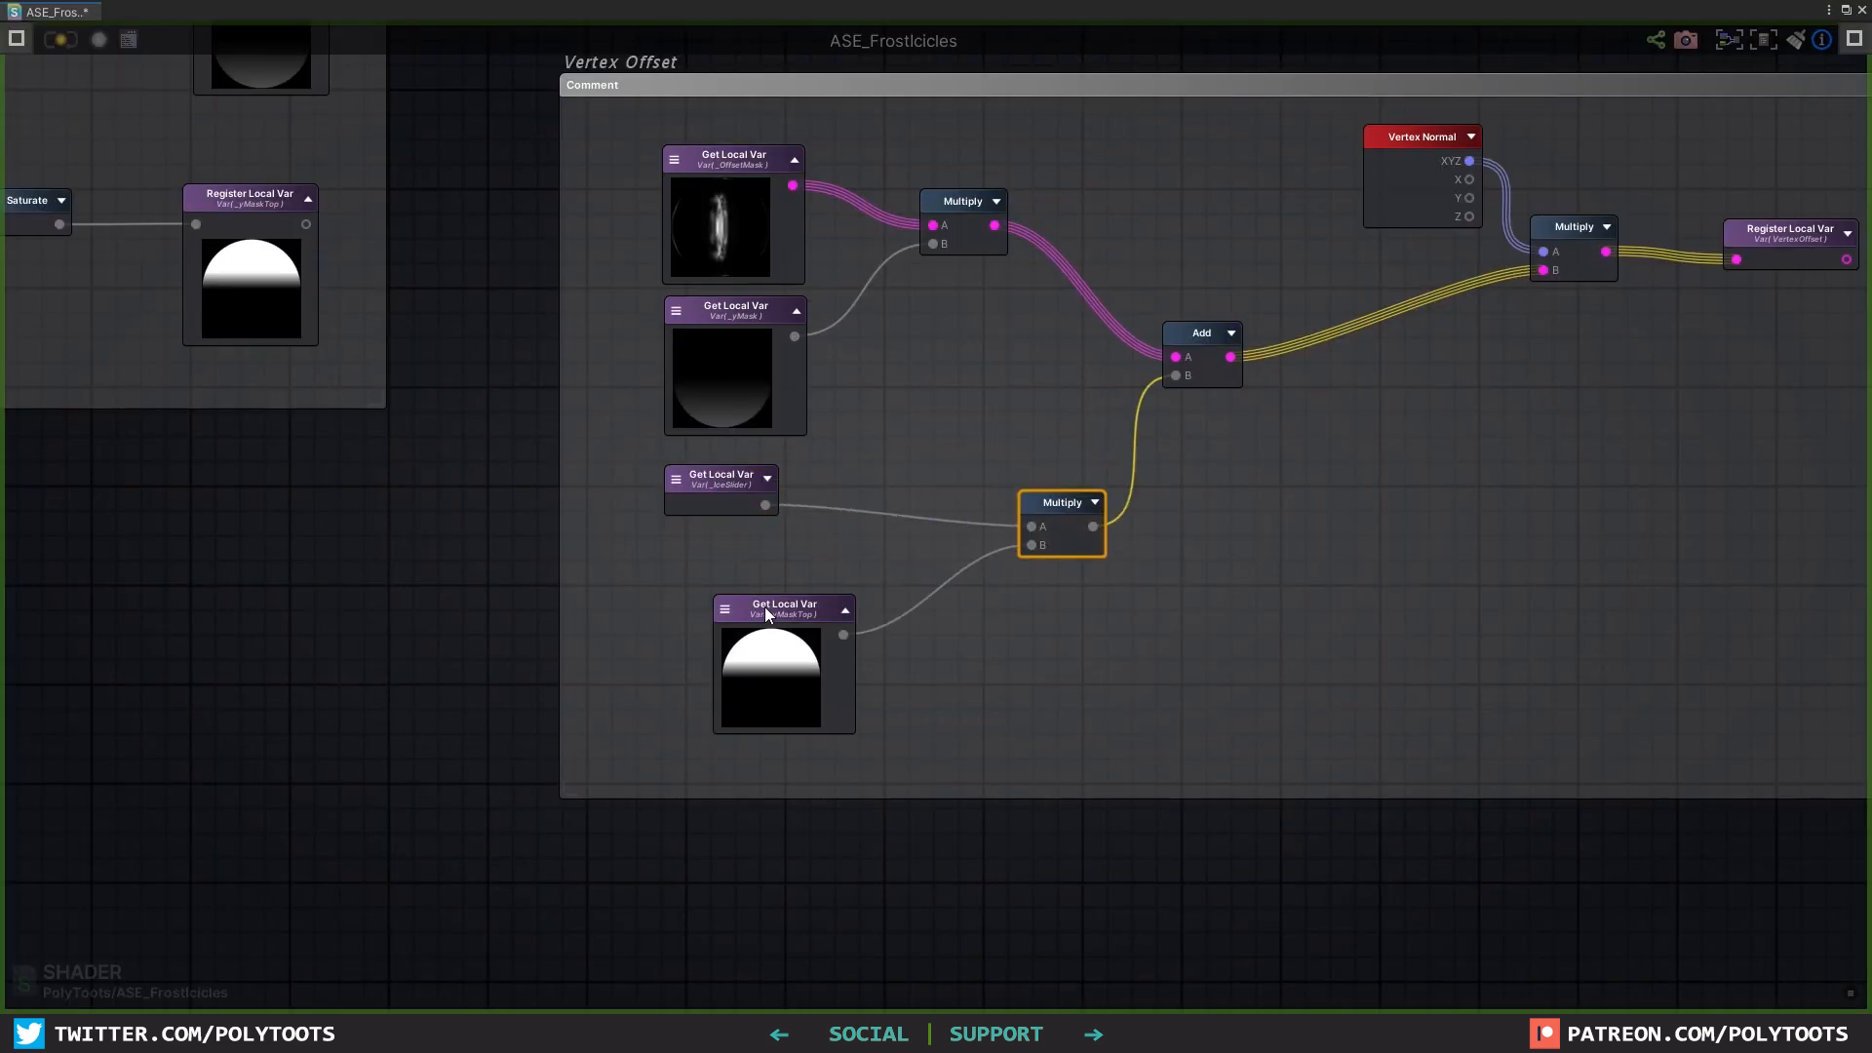
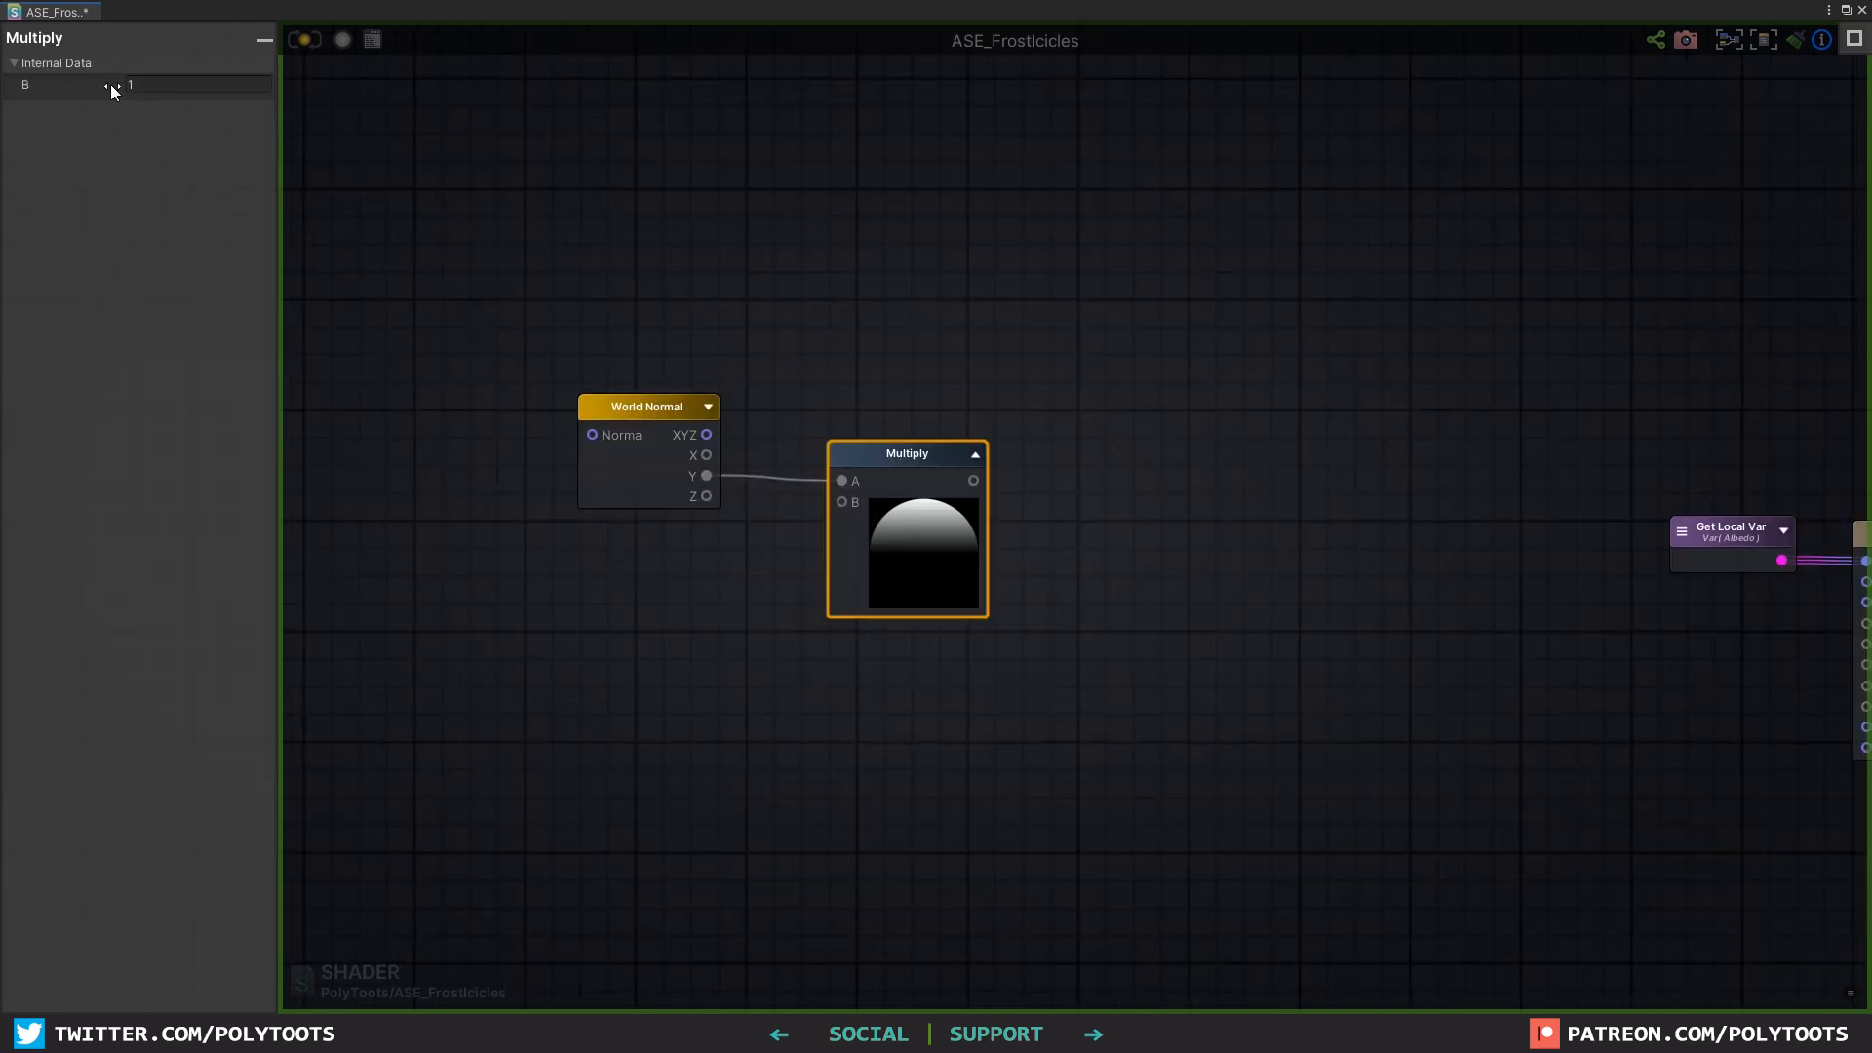
mouse_move(111, 86)
mouse_down()
mouse_move(55, 90)
mouse_move(109, 89)
mouse_up()
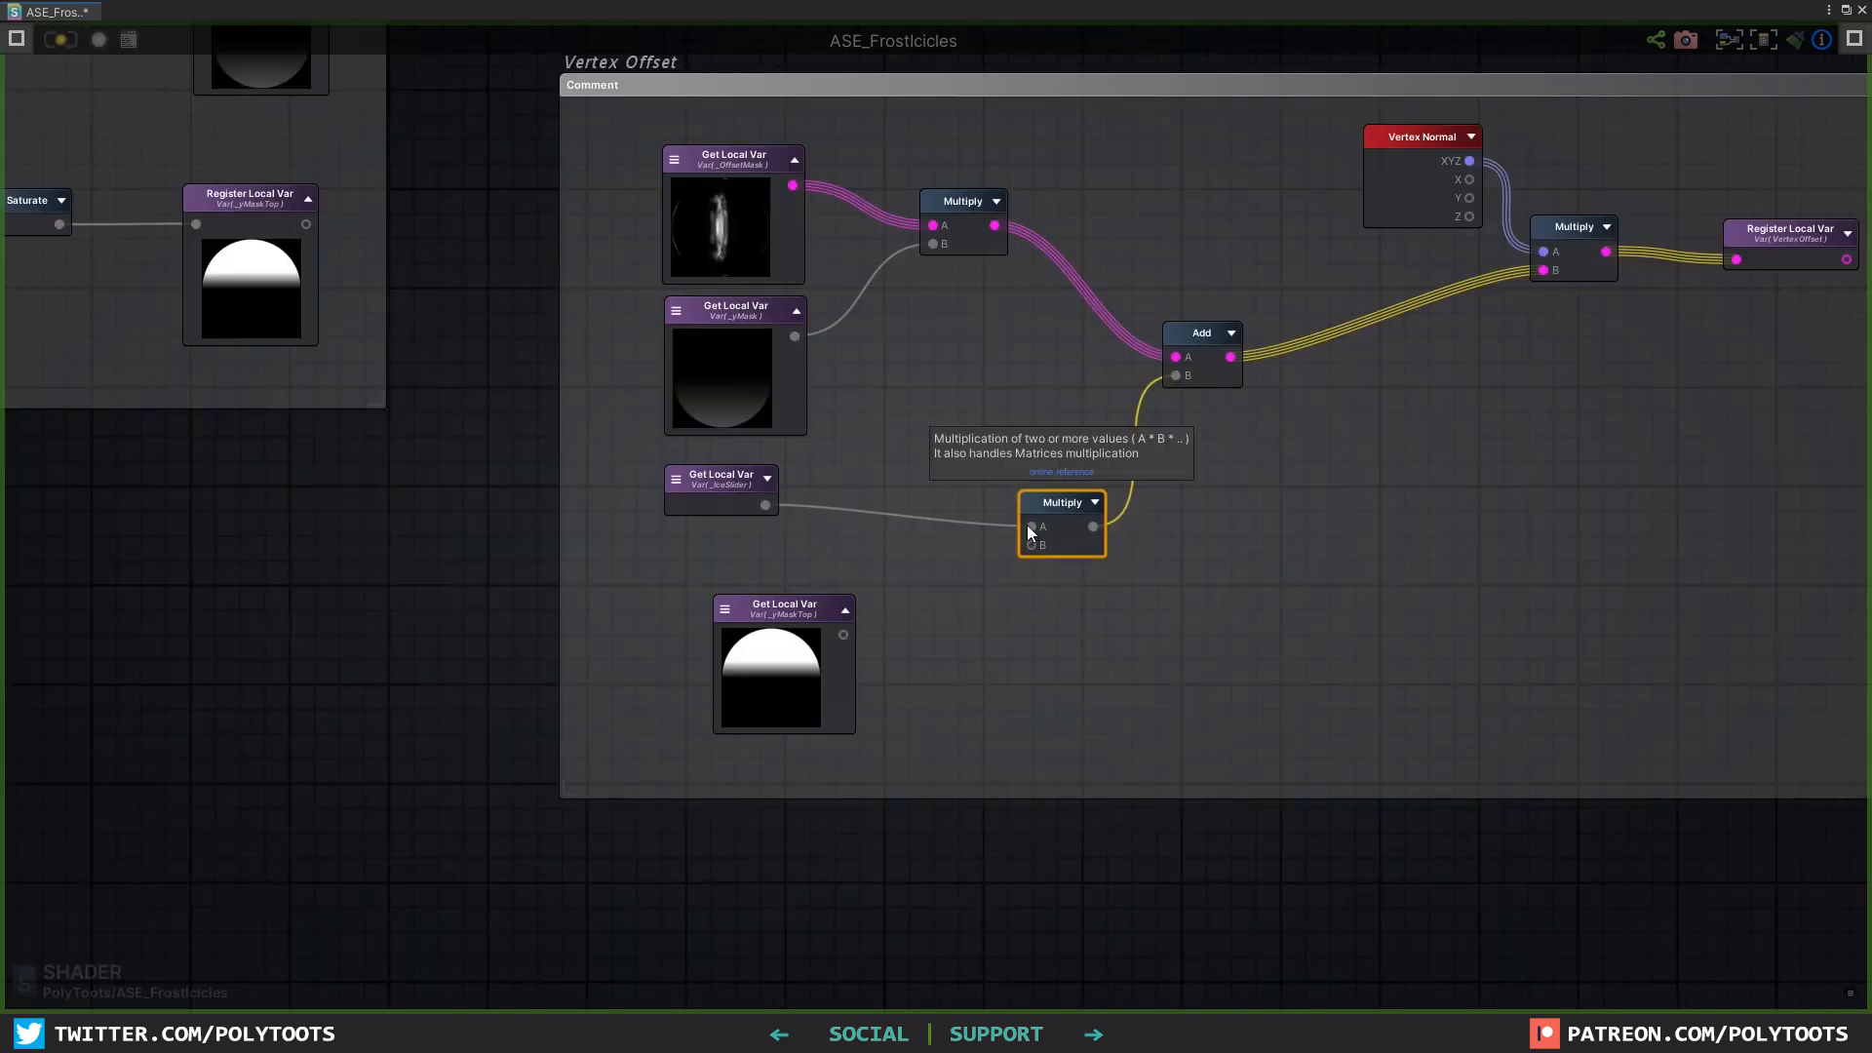
drag(1034, 507, 1081, 473)
click(805, 614)
drag(1028, 657, 1095, 647)
Step: Add a Remap node to Vertex Offset and feed the _IceSlider variable into its input
click(830, 606)
right_click(831, 607)
text(remap)
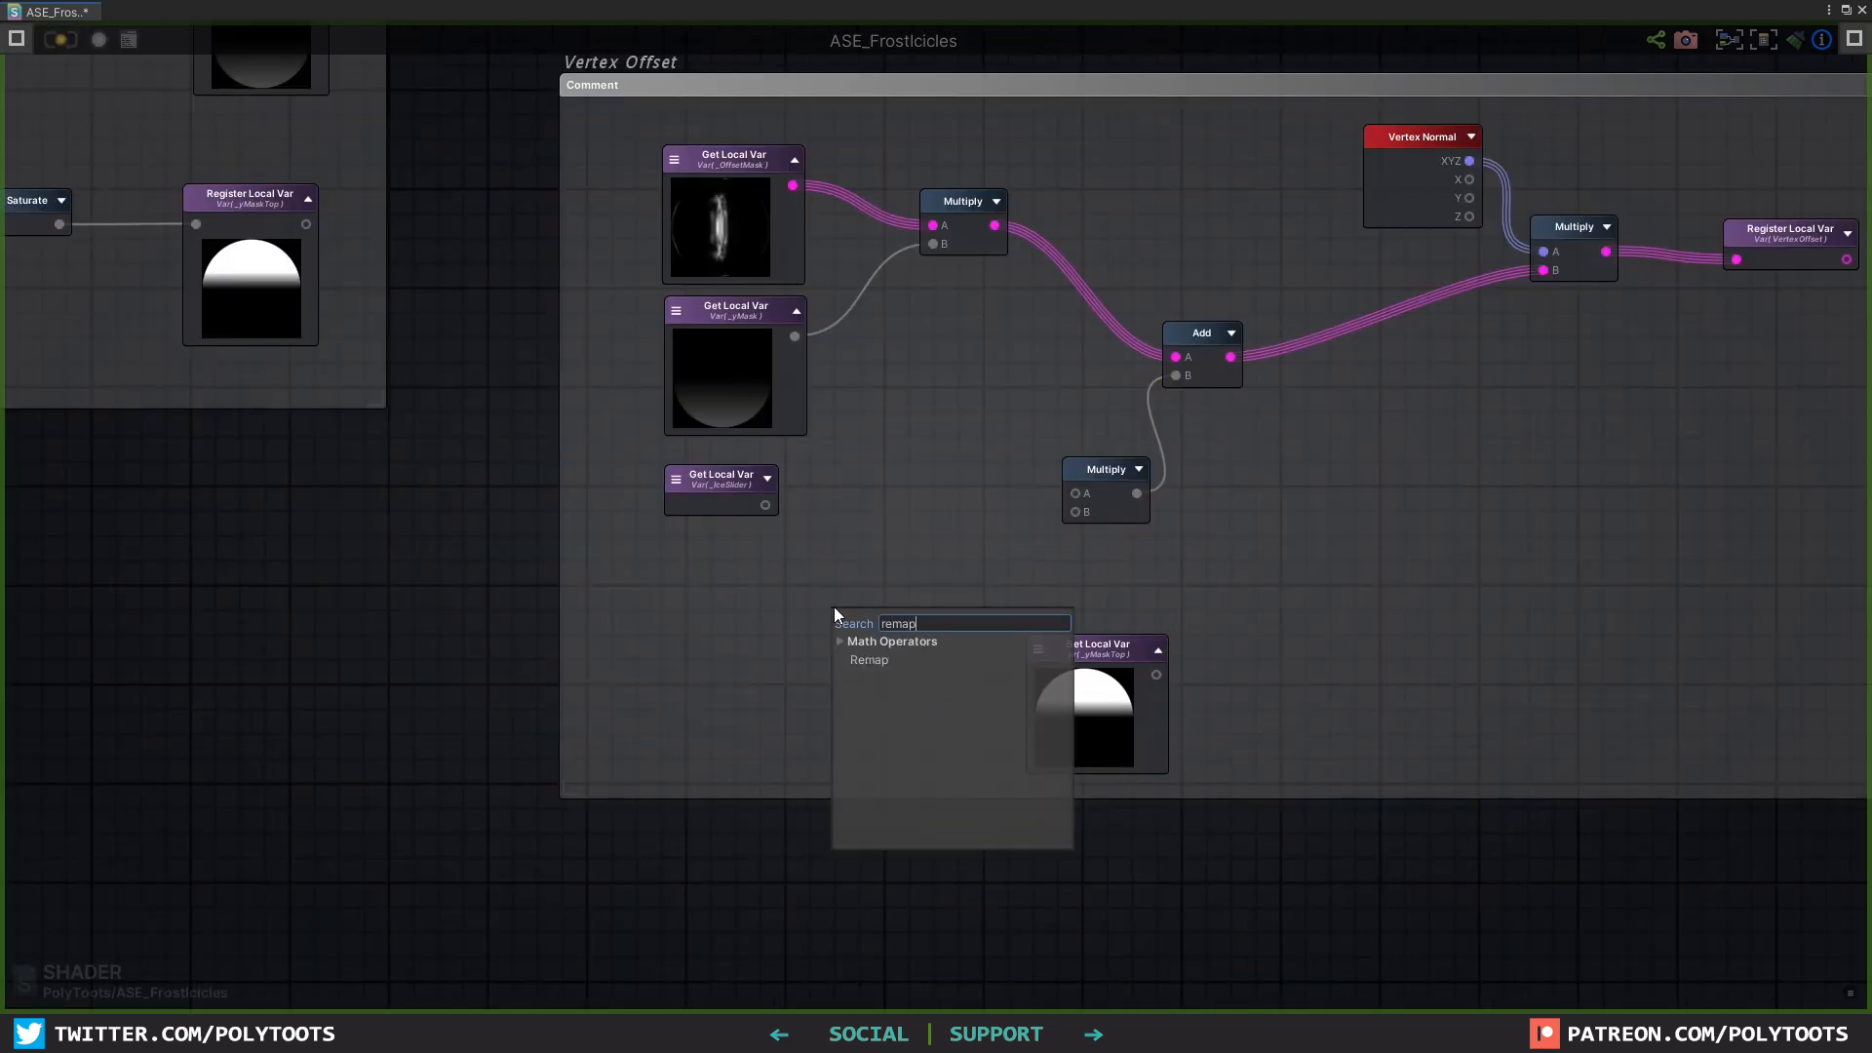
click(868, 660)
drag(889, 622, 885, 519)
drag(743, 507, 857, 552)
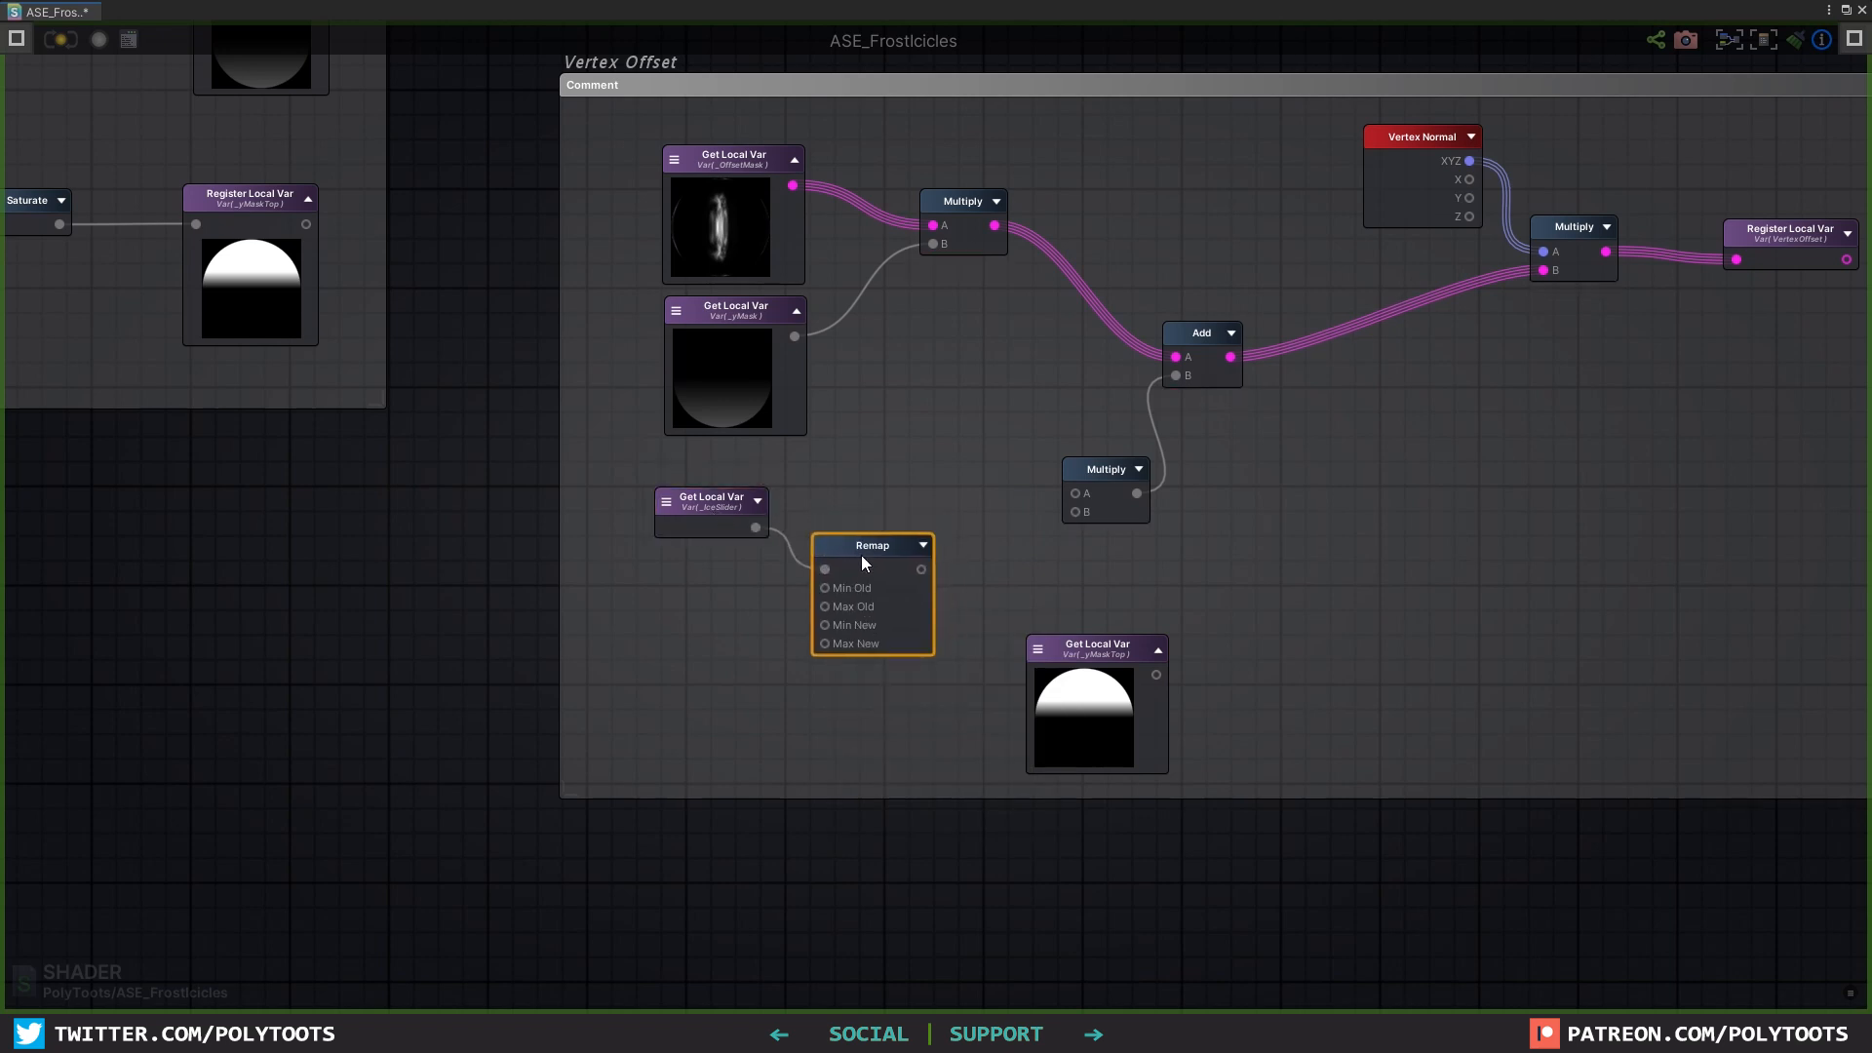
Step: Set the Remap node's Max New to 0.01
scroll(861, 554, up, 3)
right_drag(863, 554, 948, 482)
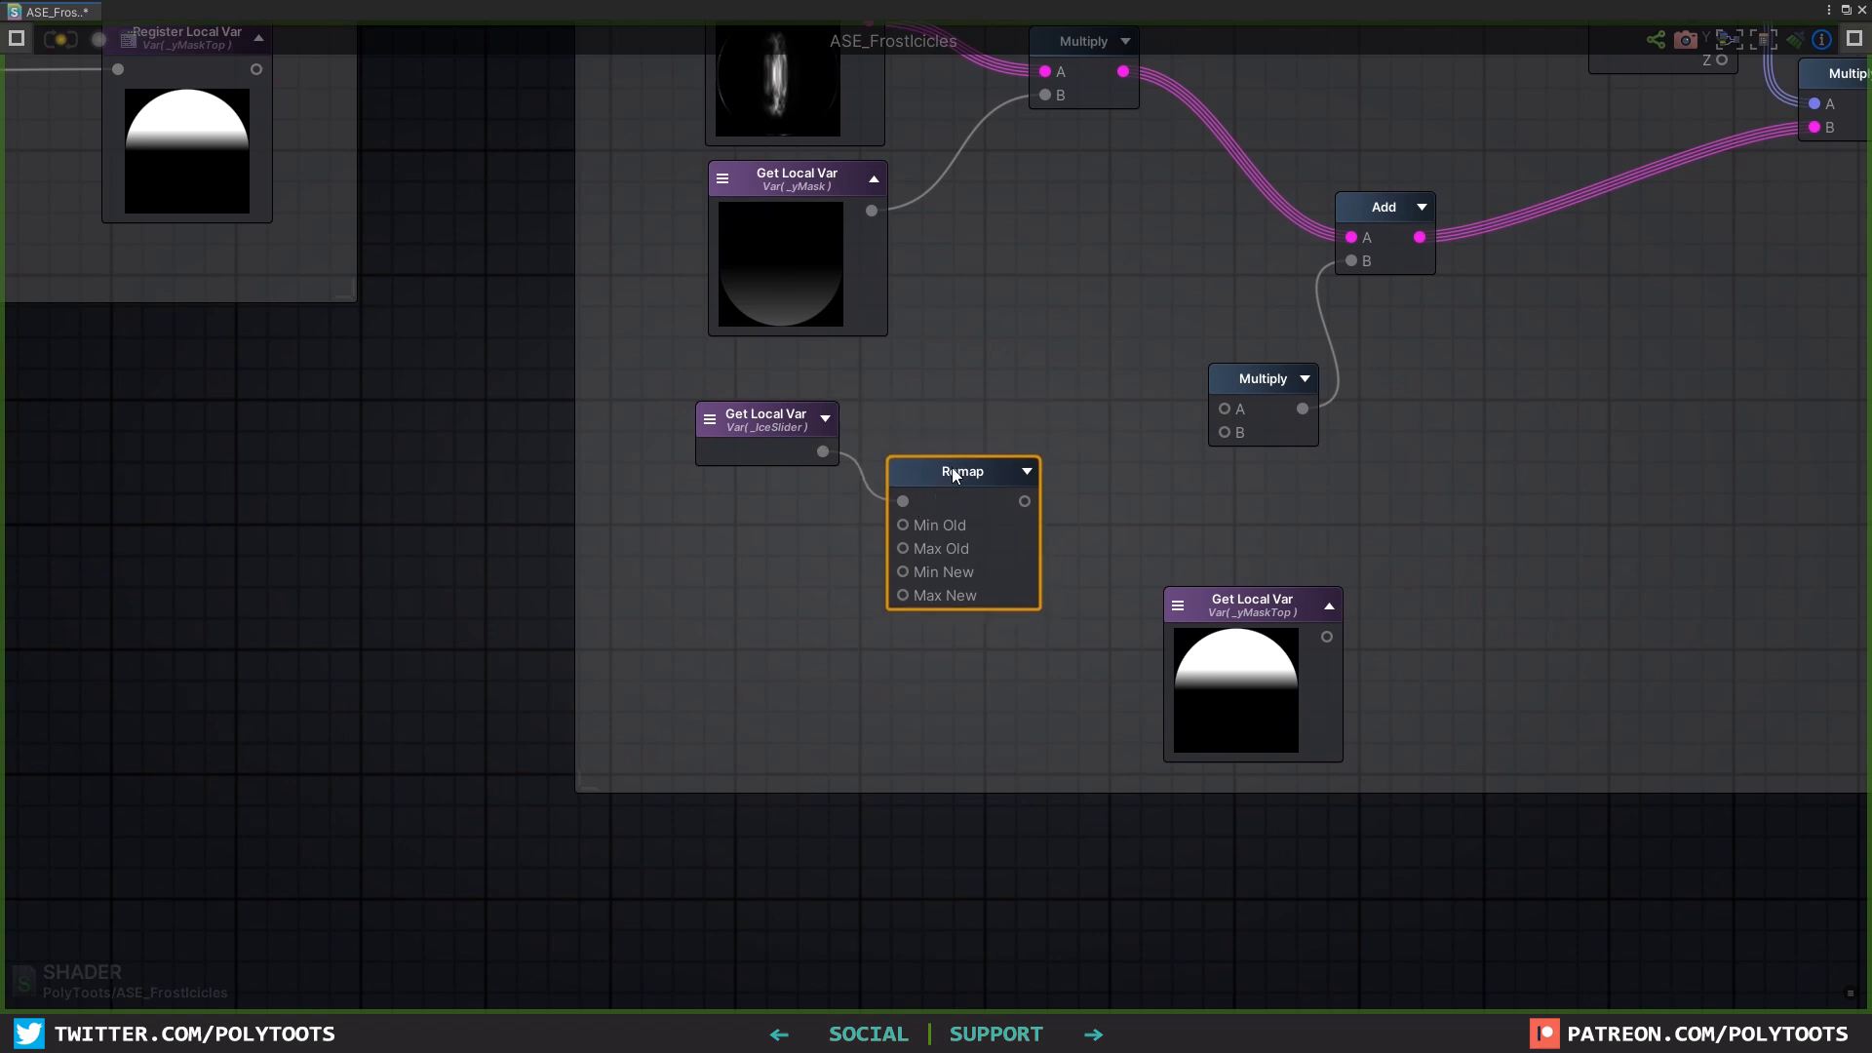
double_click(949, 471)
click(155, 104)
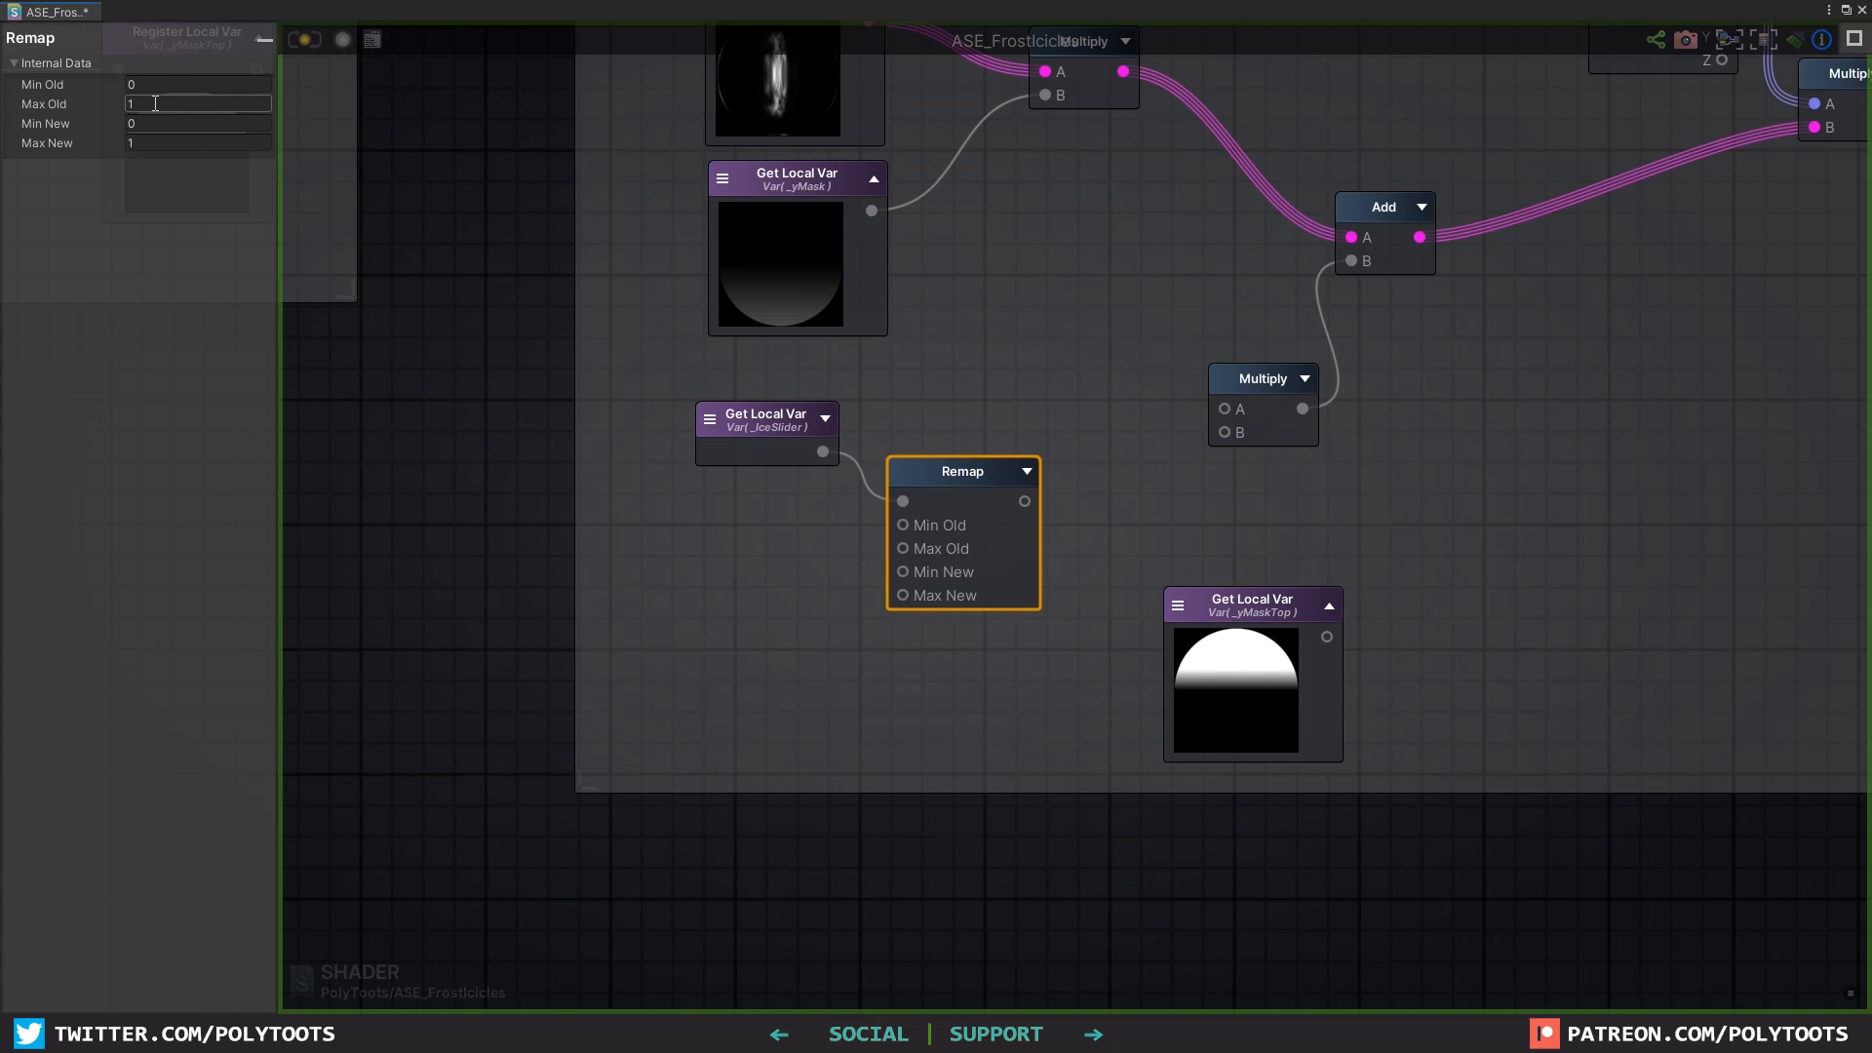
click(154, 143)
text(.01)
key(Return)
drag(956, 473, 957, 469)
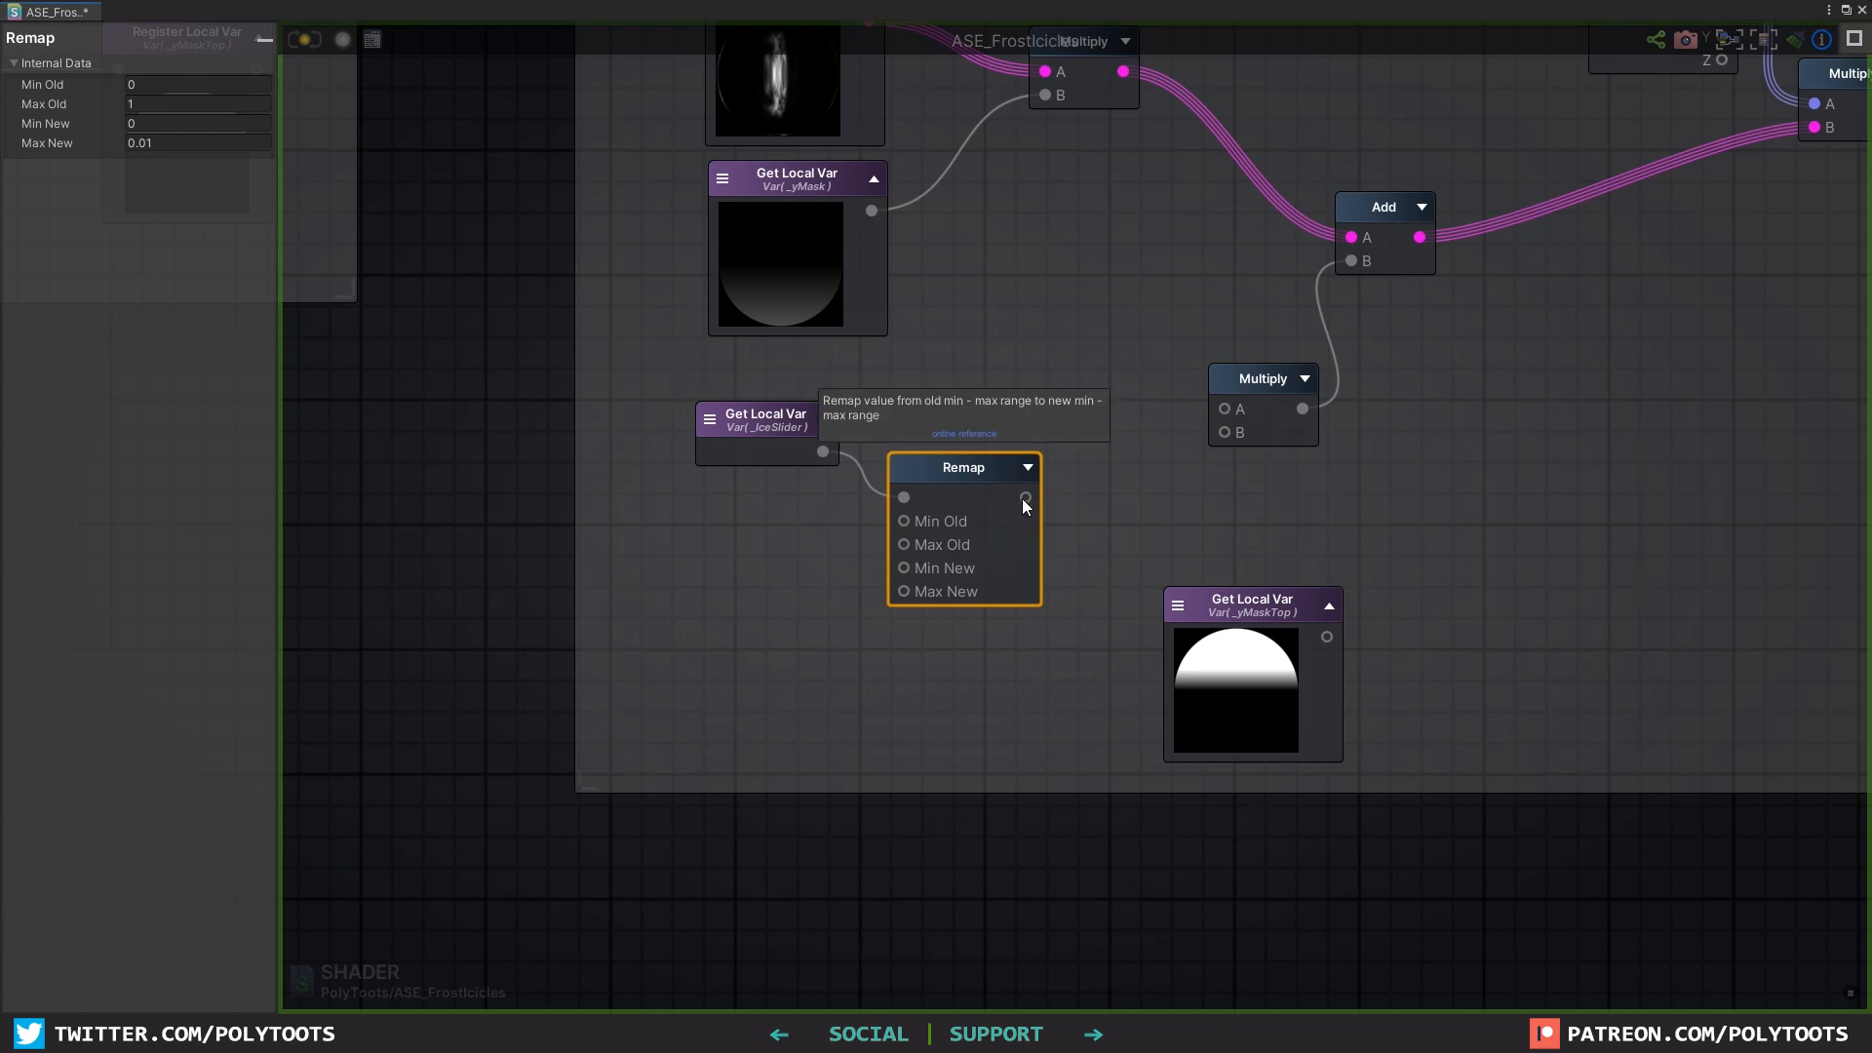
Step: Connect the Remap output to the lower Multiply's B input and _yMaskTop to its A input
drag(1022, 499, 1237, 430)
drag(1258, 604, 1018, 273)
drag(1086, 305, 1214, 401)
key(Tab)
Step: Arrange _yMaskTop beneath _yMask, with _IceSlider and Remap below it and their Multiply alongside
drag(965, 470, 1091, 601)
drag(767, 421, 812, 579)
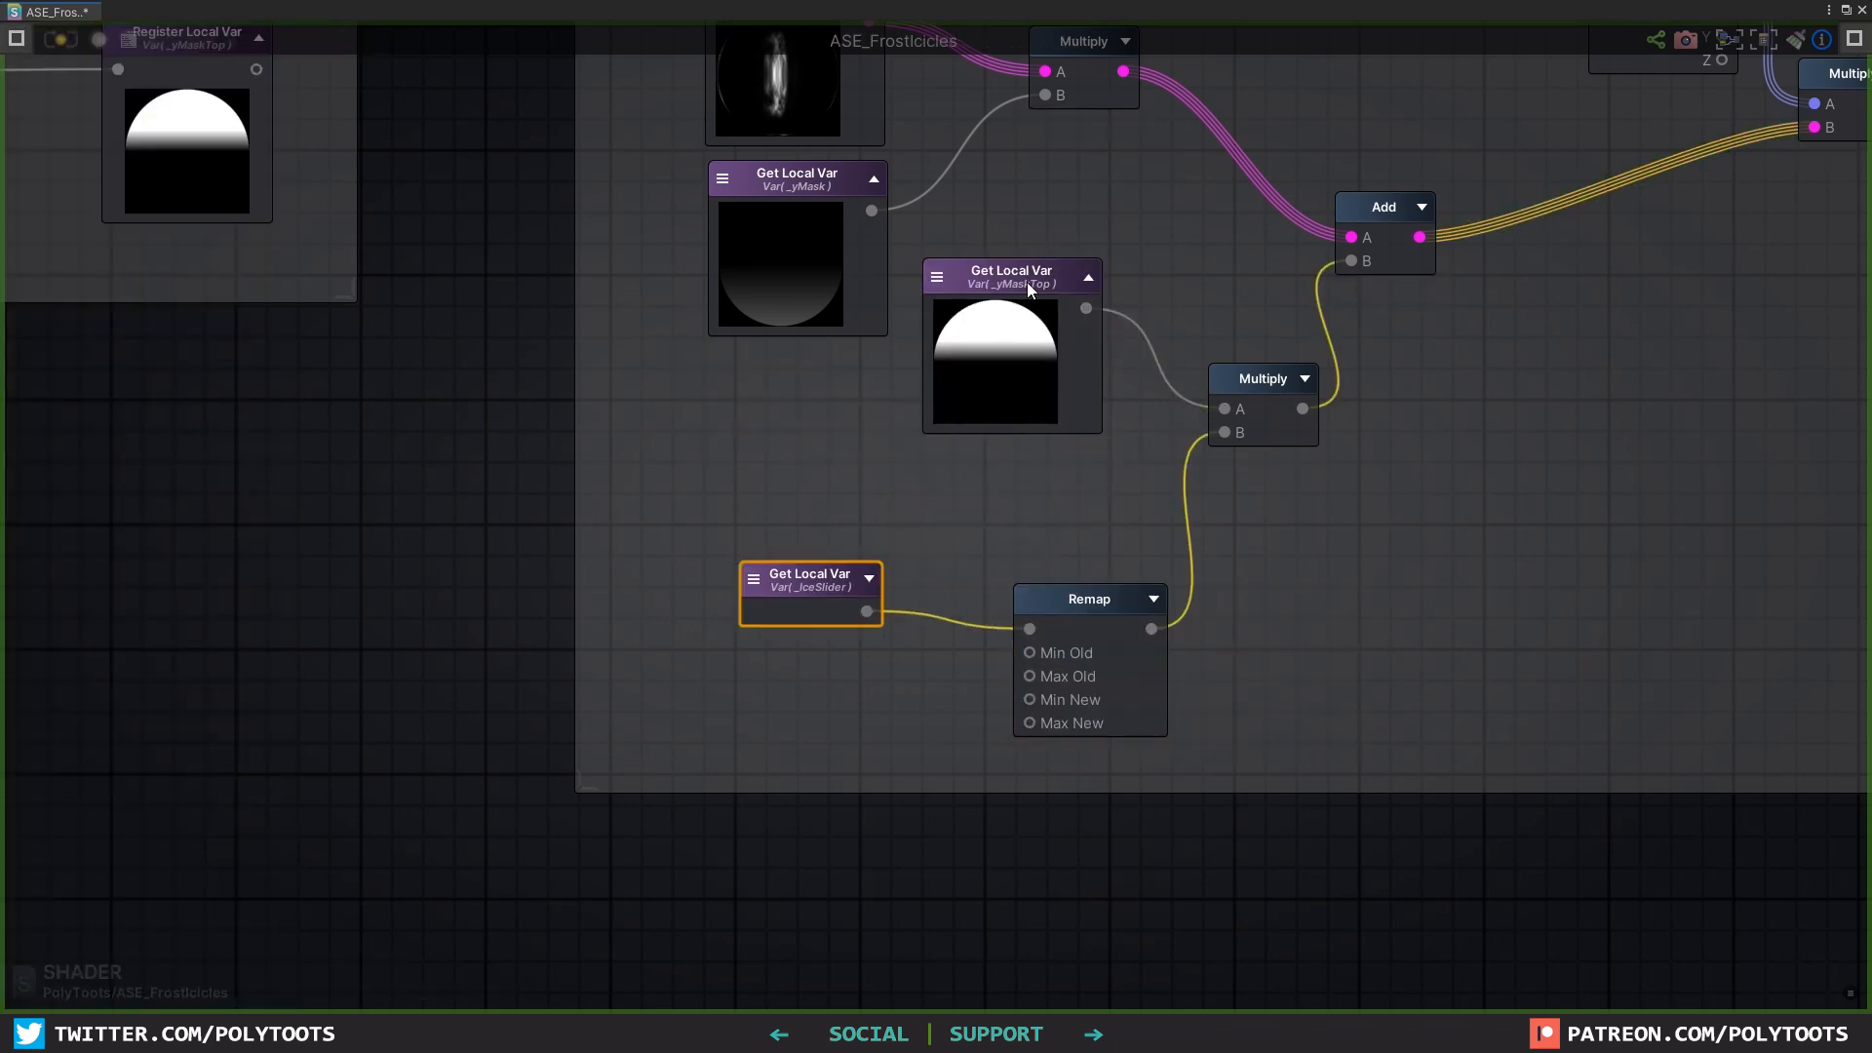
drag(1027, 283, 810, 388)
drag(812, 579, 812, 616)
drag(1053, 606, 950, 590)
drag(1258, 378, 1188, 366)
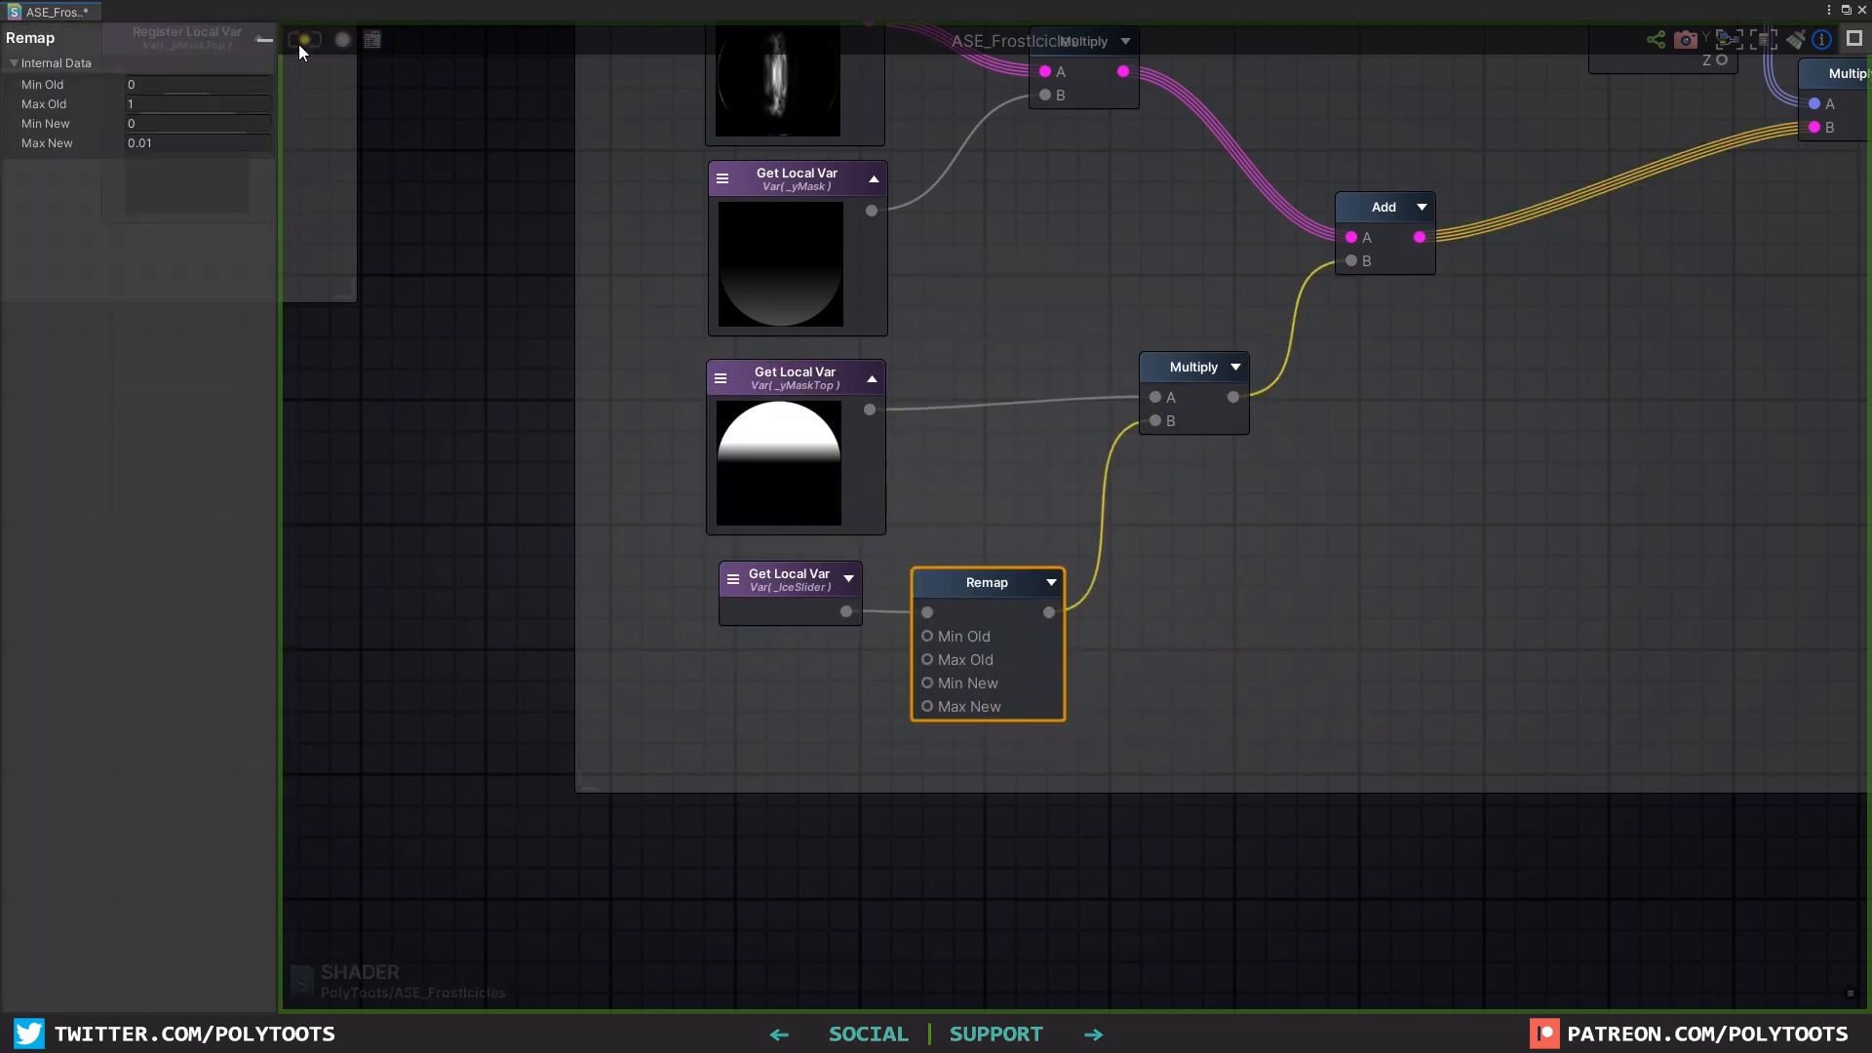
Step: Compile the shader and vary the Ice Slider, ending at 1, to examine the remapped buildup on the sphere and statue
click(298, 42)
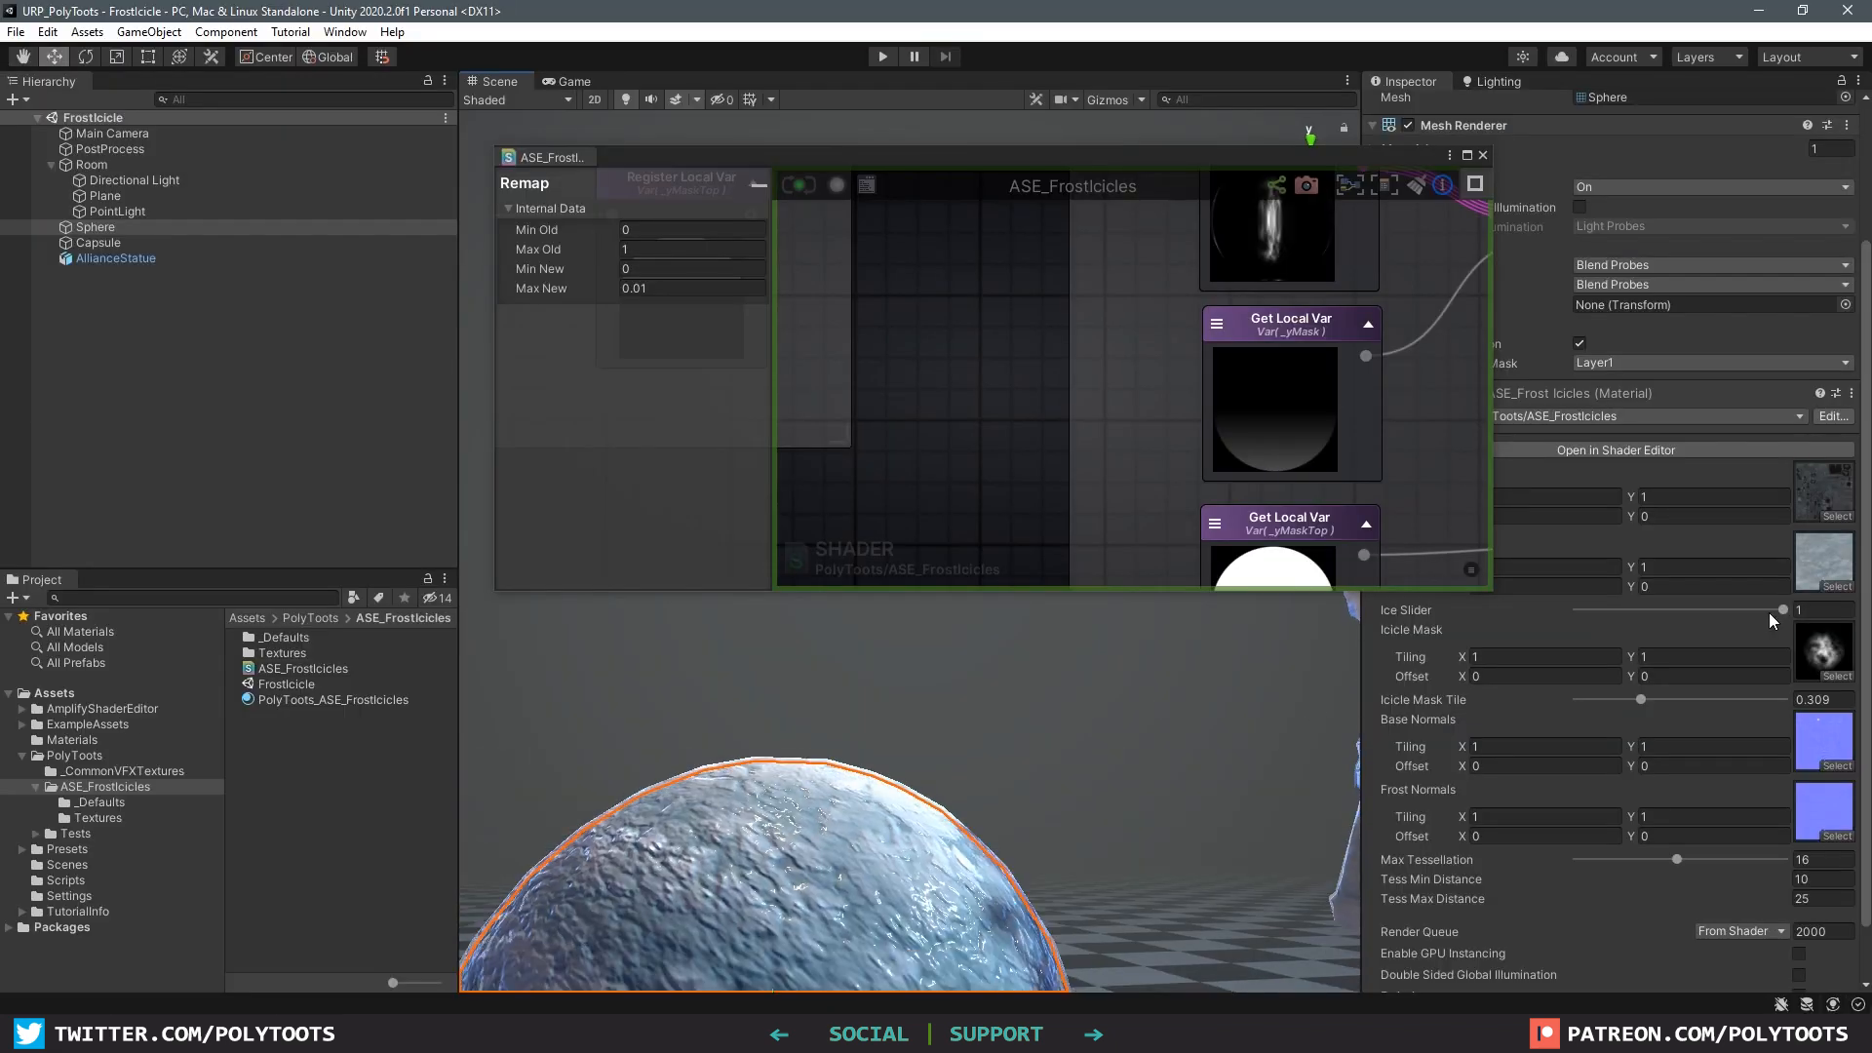
mouse_move(1783, 611)
mouse_down()
mouse_move(1502, 605)
mouse_move(1789, 616)
mouse_move(1565, 612)
mouse_move(1746, 616)
mouse_move(1695, 618)
mouse_up()
alt+drag(882, 848, 1268, 814)
scroll(1045, 835, down, 4)
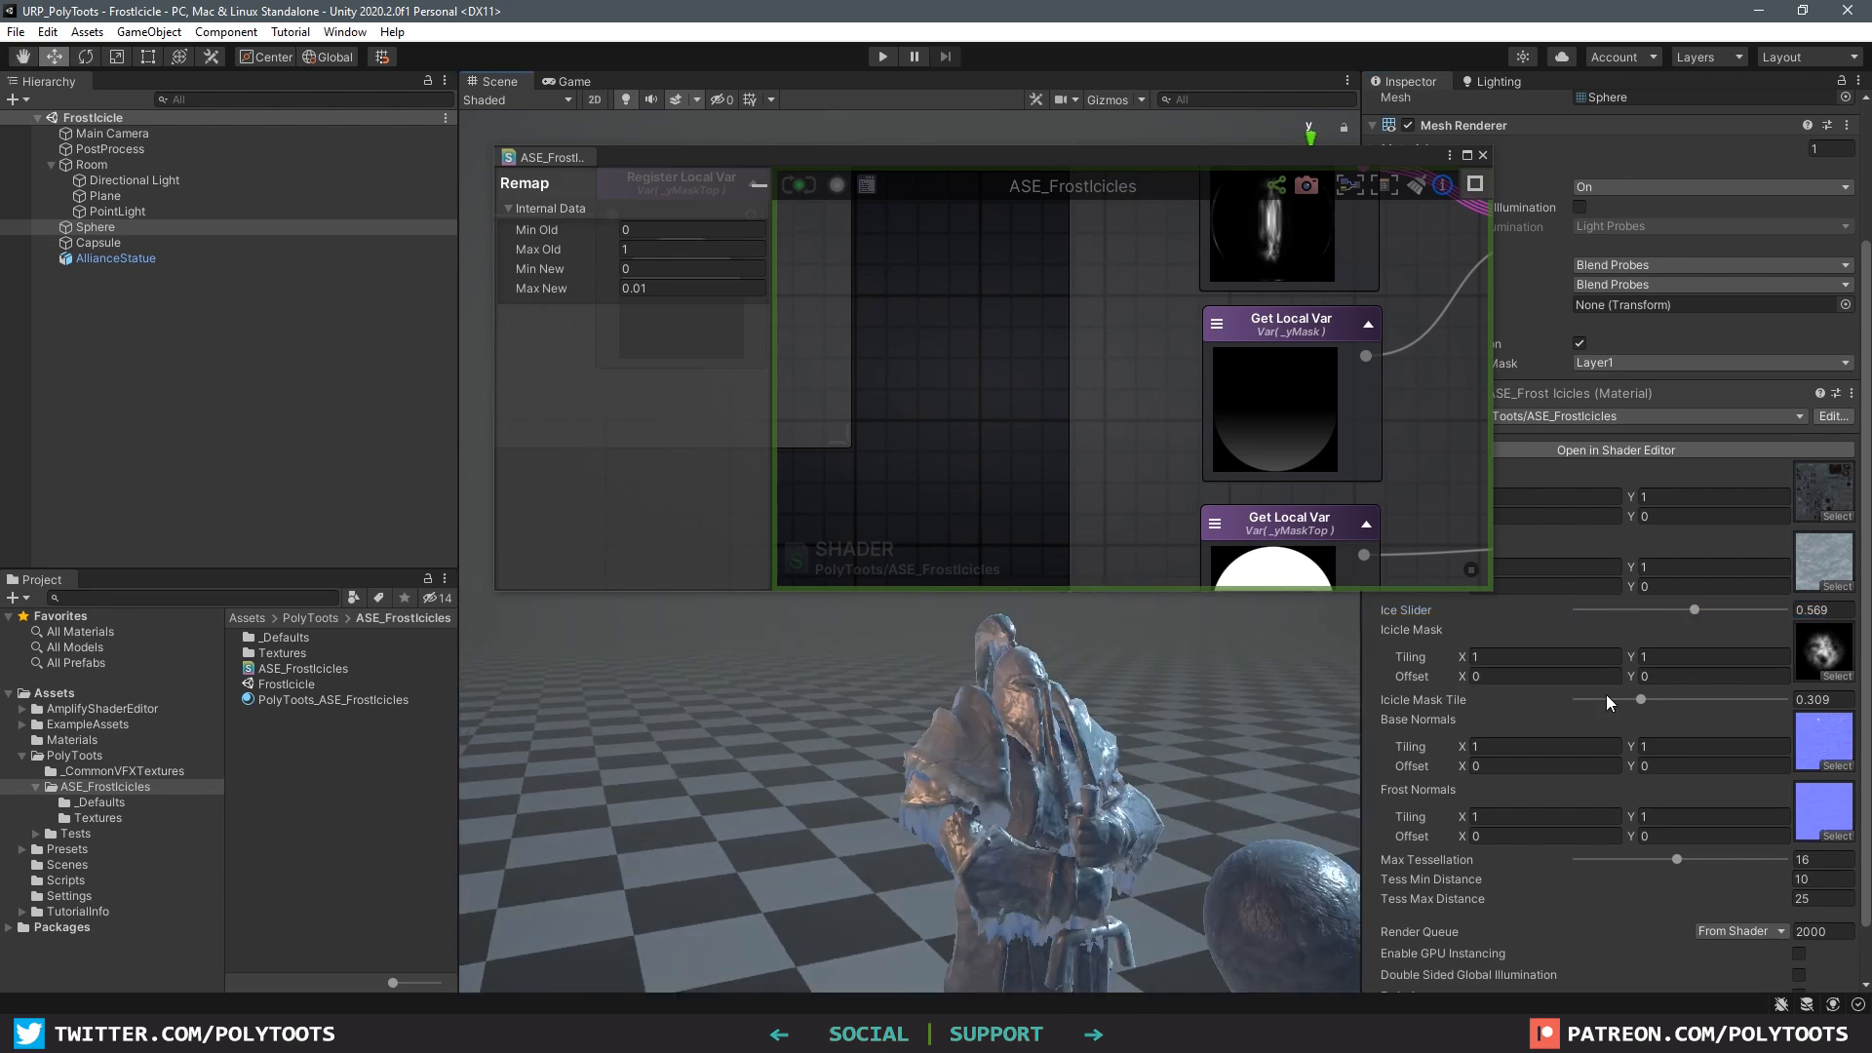
mouse_move(1706, 618)
mouse_down()
mouse_move(1600, 611)
mouse_move(1779, 612)
mouse_move(1689, 626)
mouse_move(1786, 611)
mouse_up()
alt+drag(1039, 815, 1145, 819)
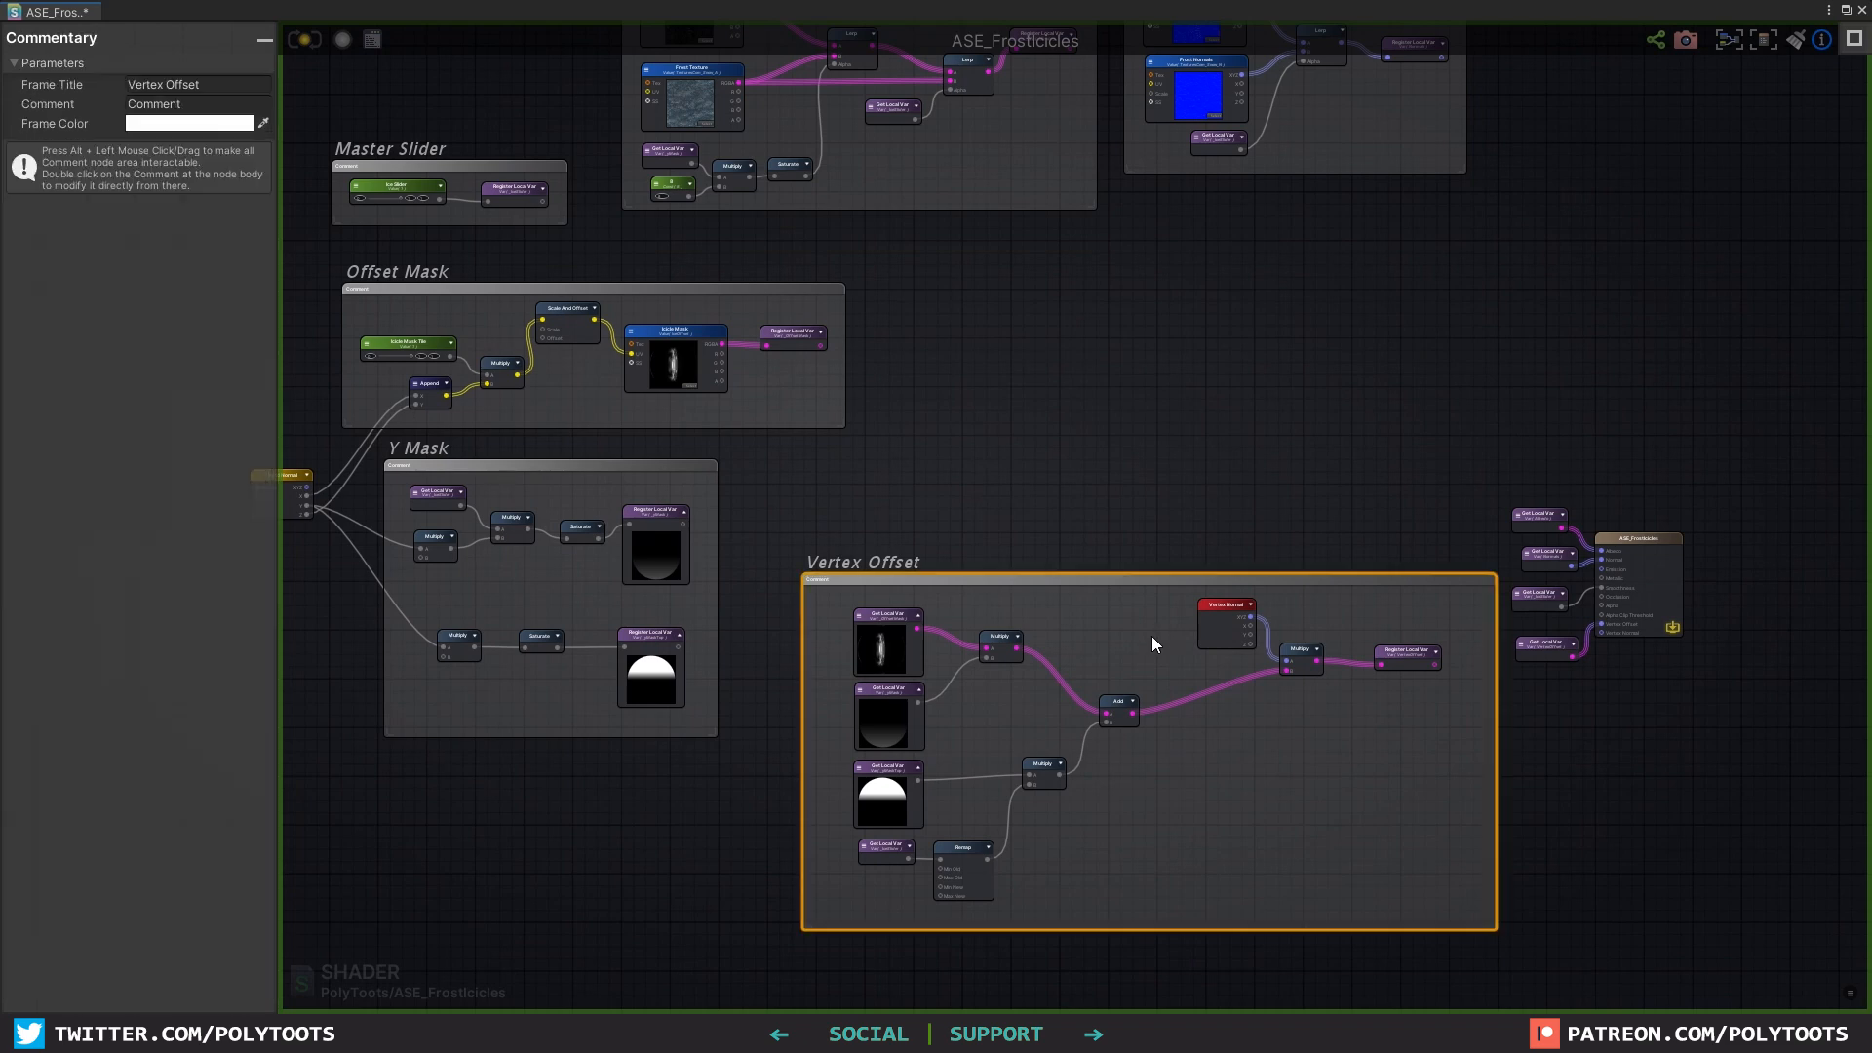
Step: Move the Vertex Offset group slightly closer to the Y Mask group
alt+drag(1152, 636, 1117, 626)
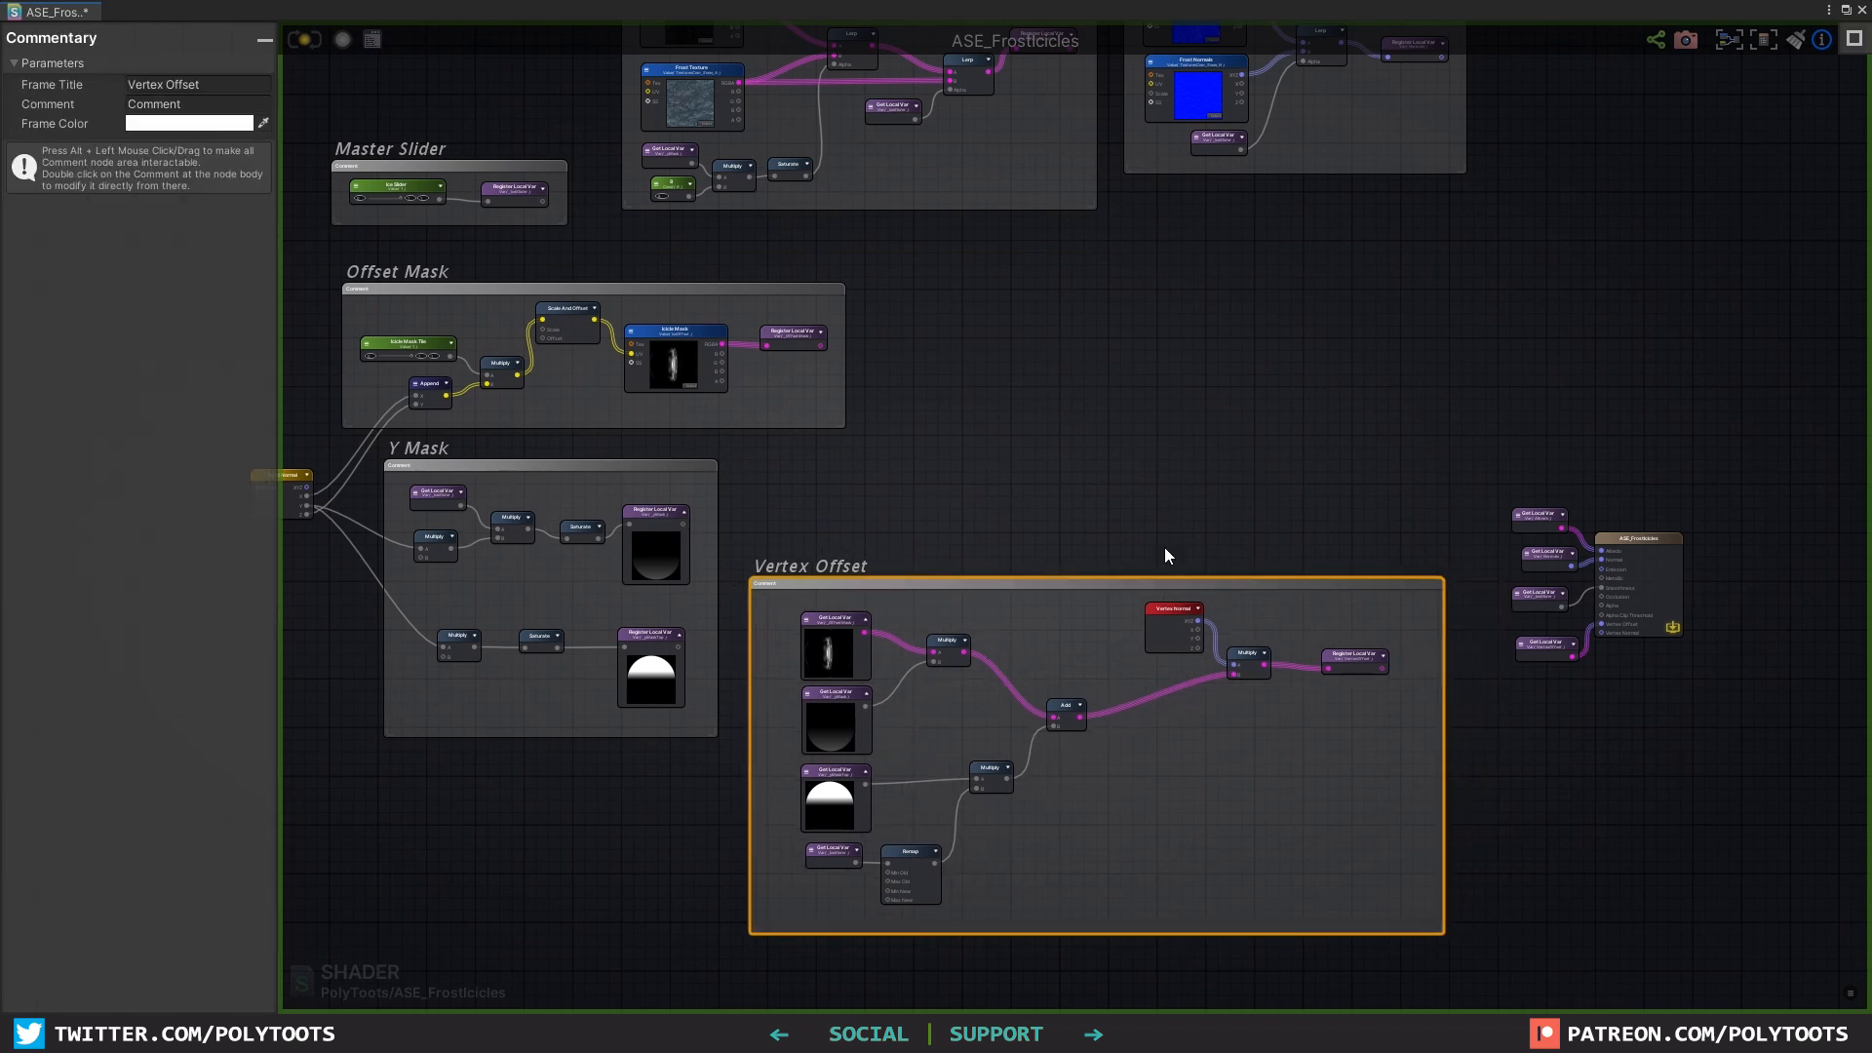
middle_drag(1117, 625, 1127, 653)
scroll(1267, 419, up, 5)
middle_drag(1266, 469, 1436, 730)
click(1075, 431)
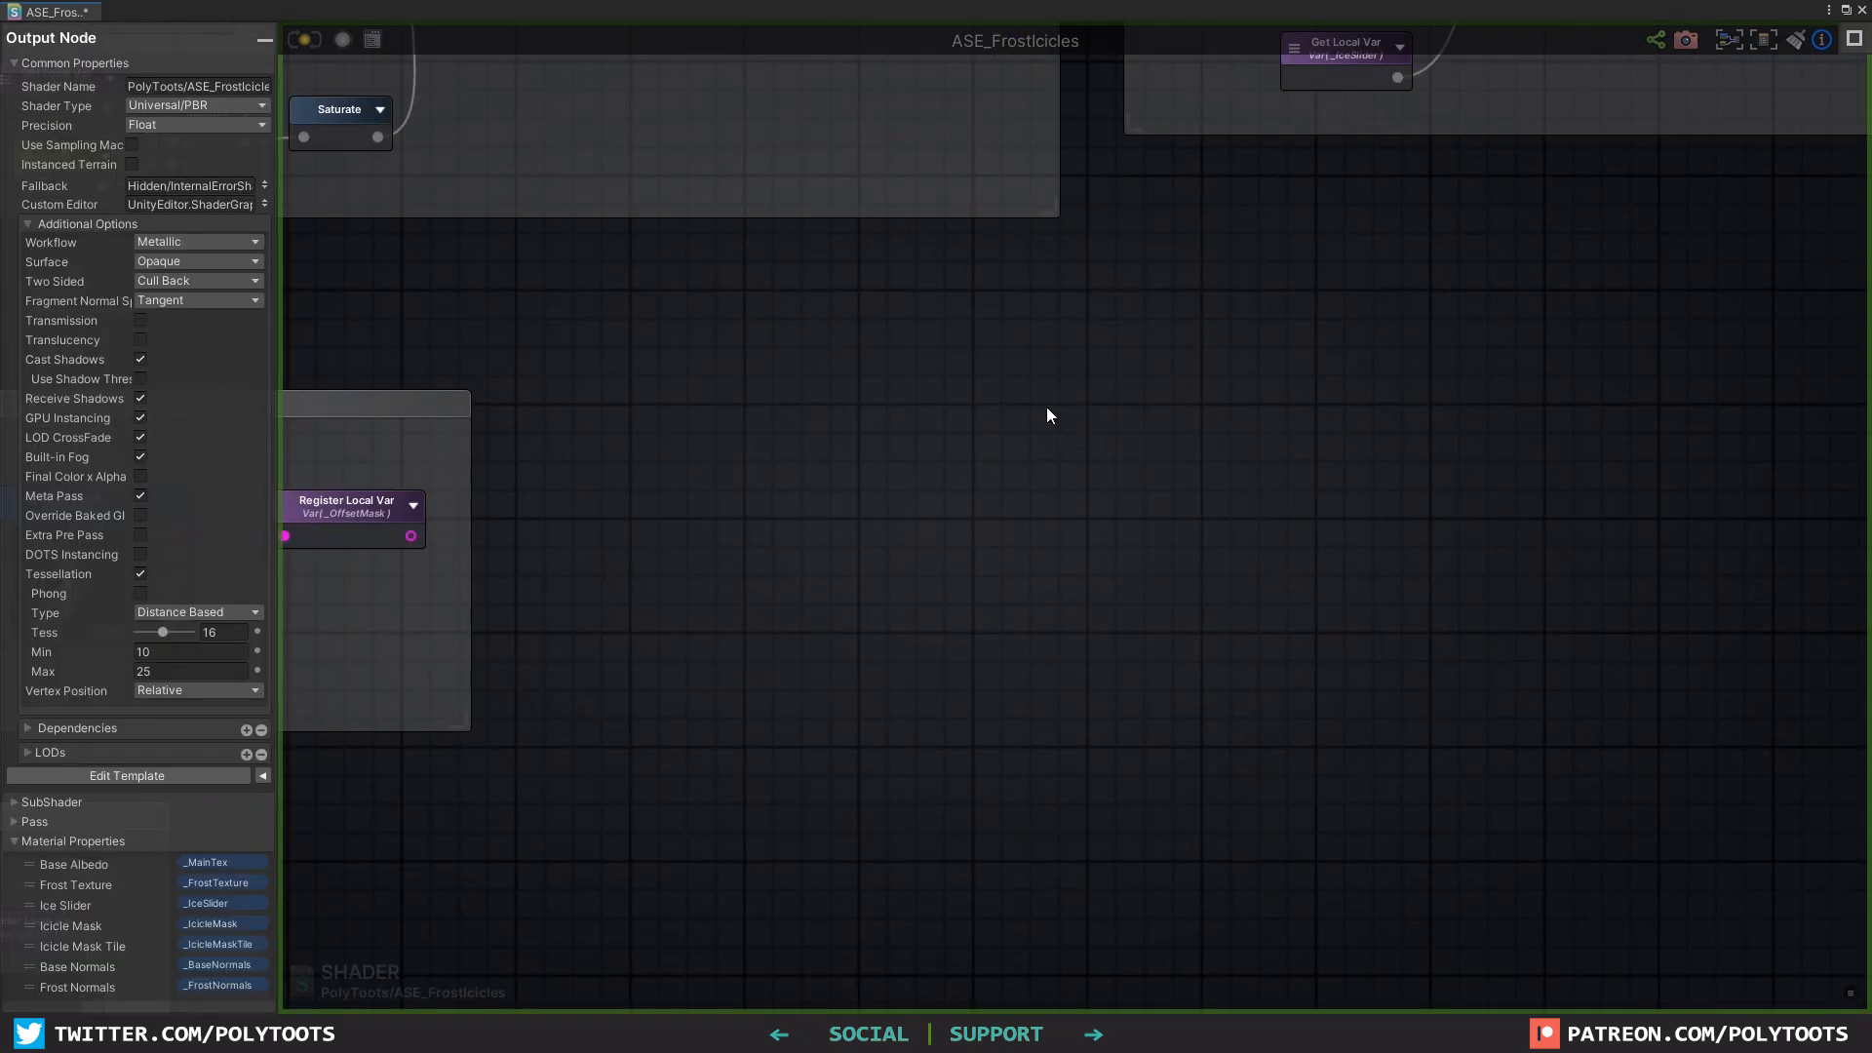
Step: Add a Texture Sample in the empty space below the Normals group, in Reference mode pointing to _FrostTexture
key(t)
click(986, 334)
drag(1065, 349, 960, 312)
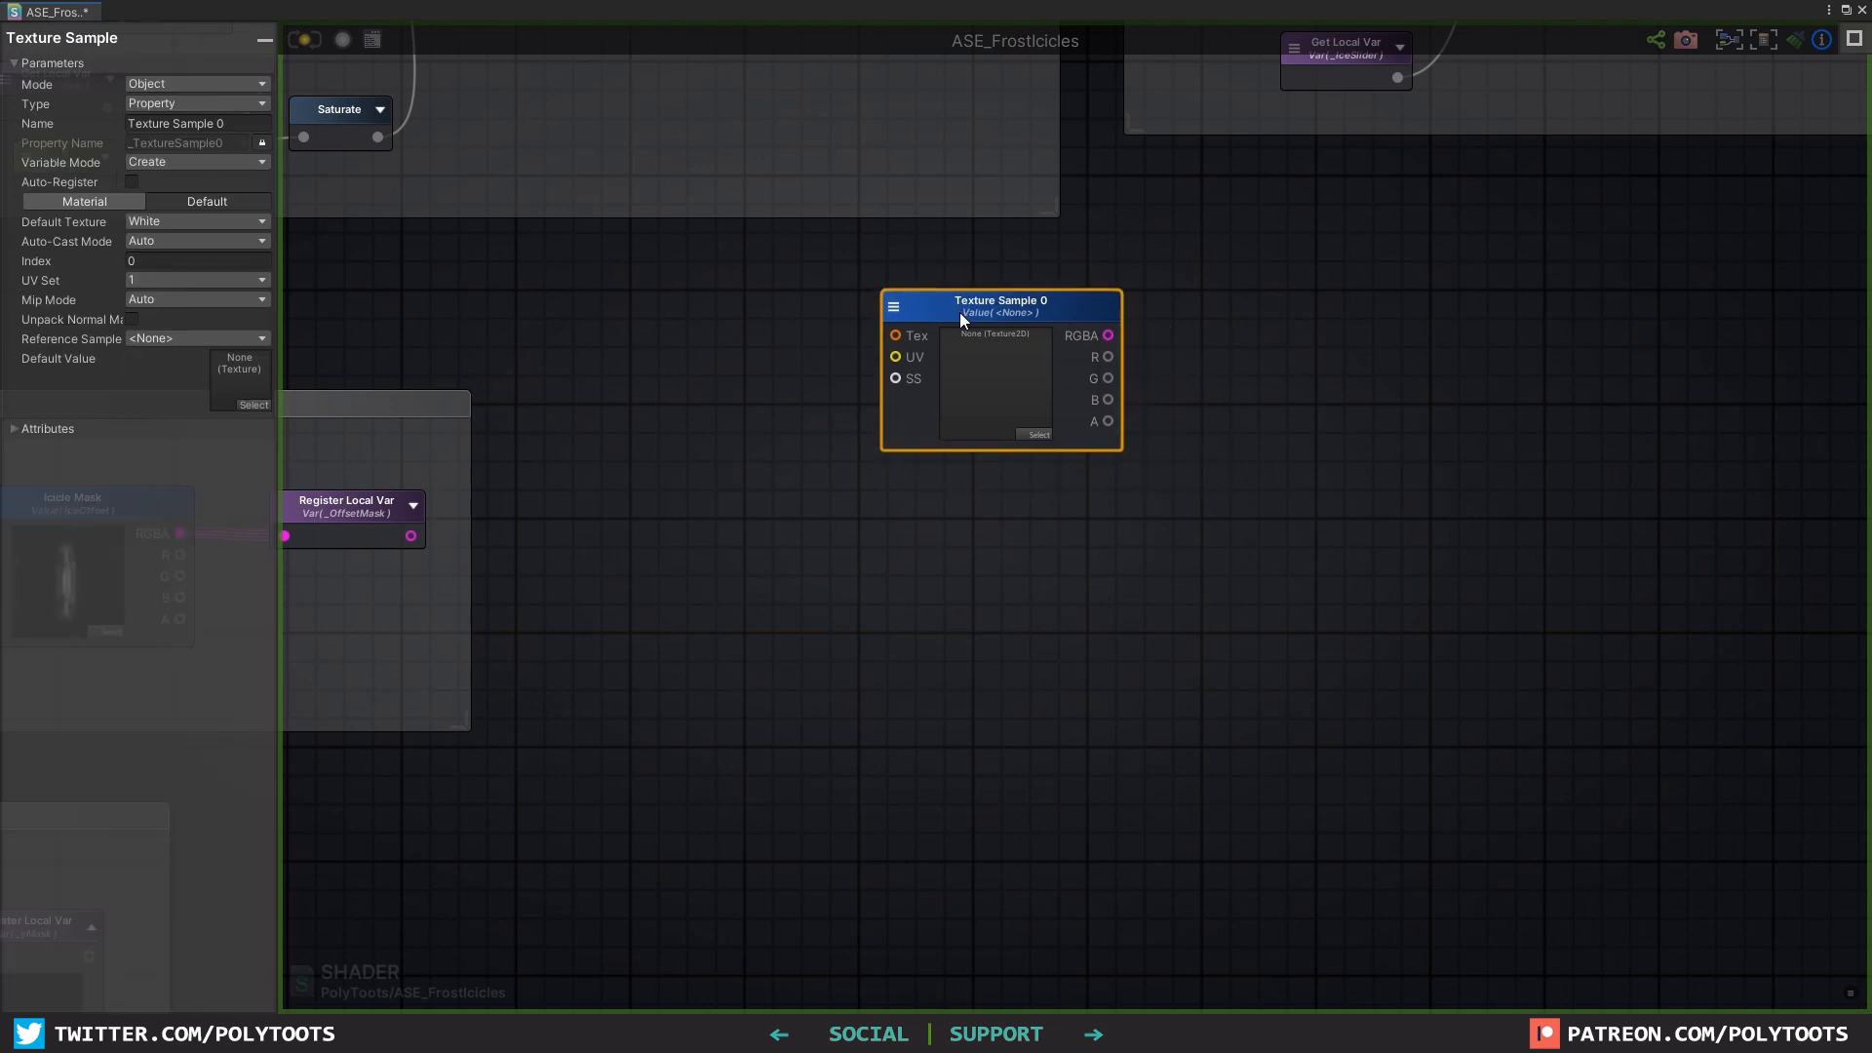
click(155, 83)
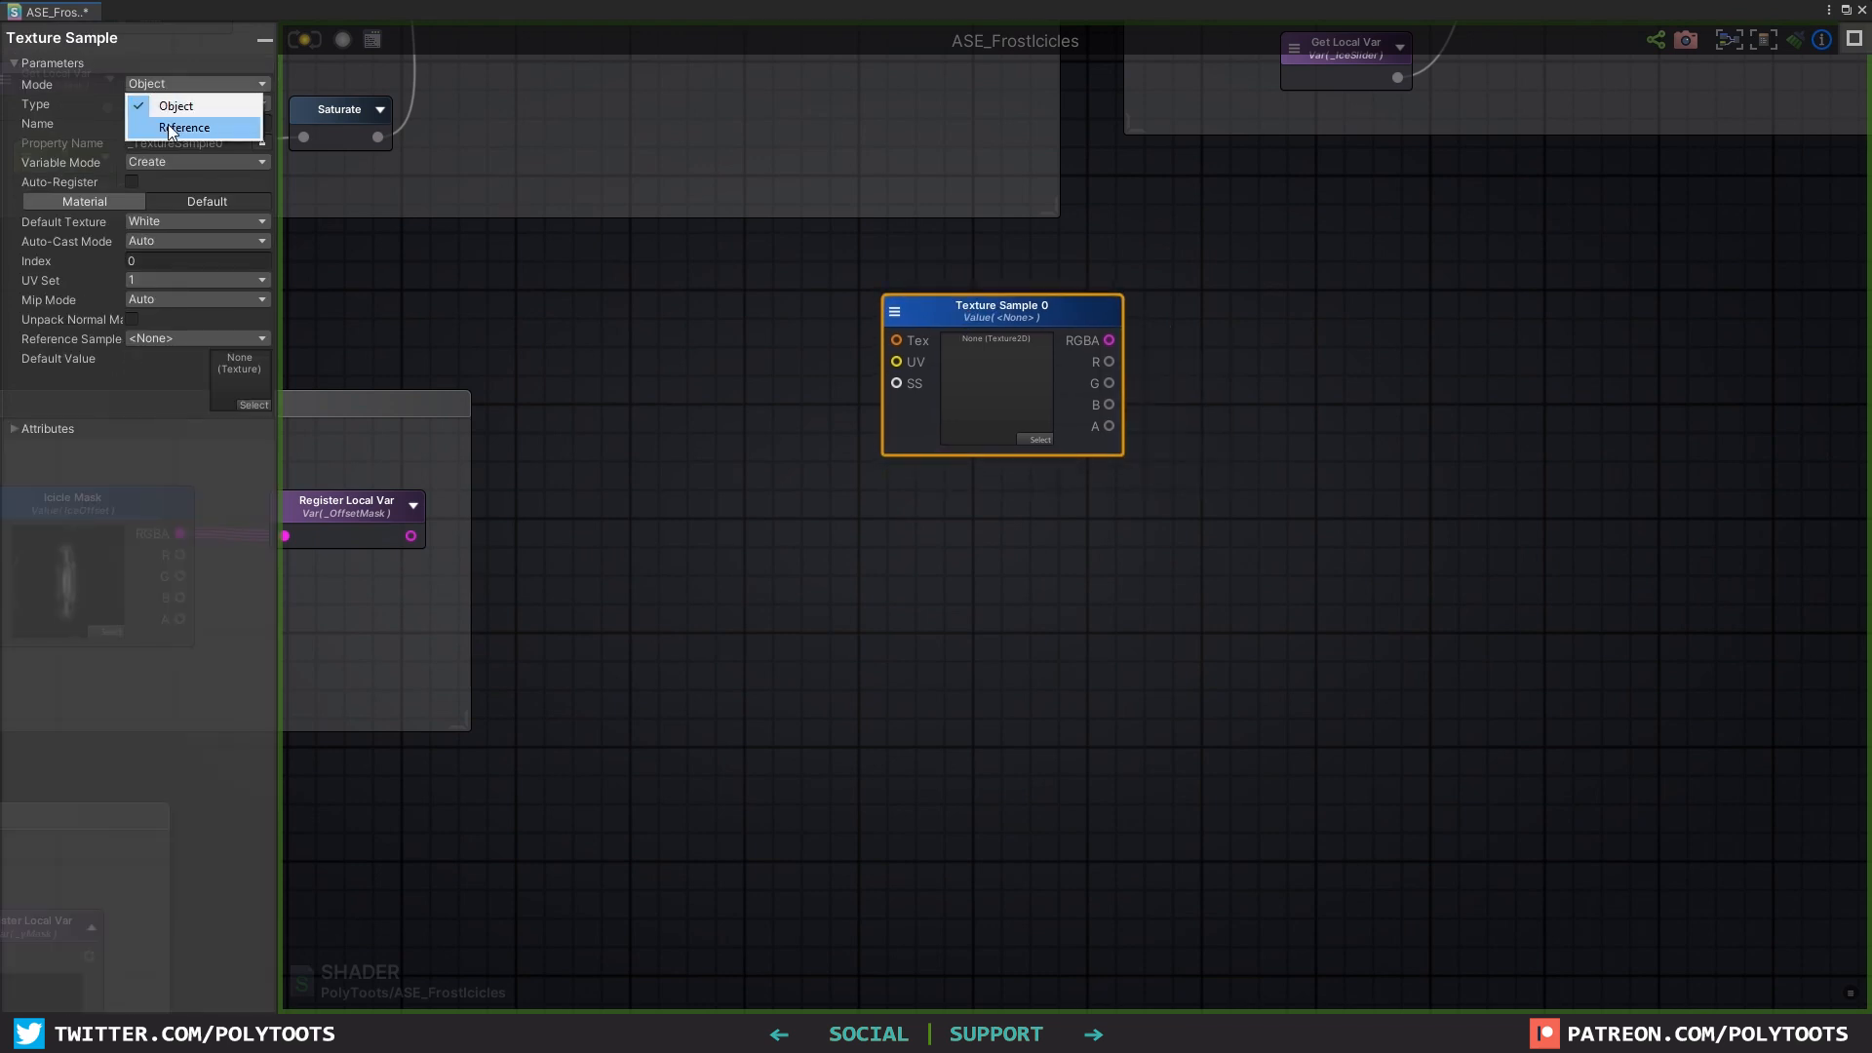
click(181, 123)
click(191, 102)
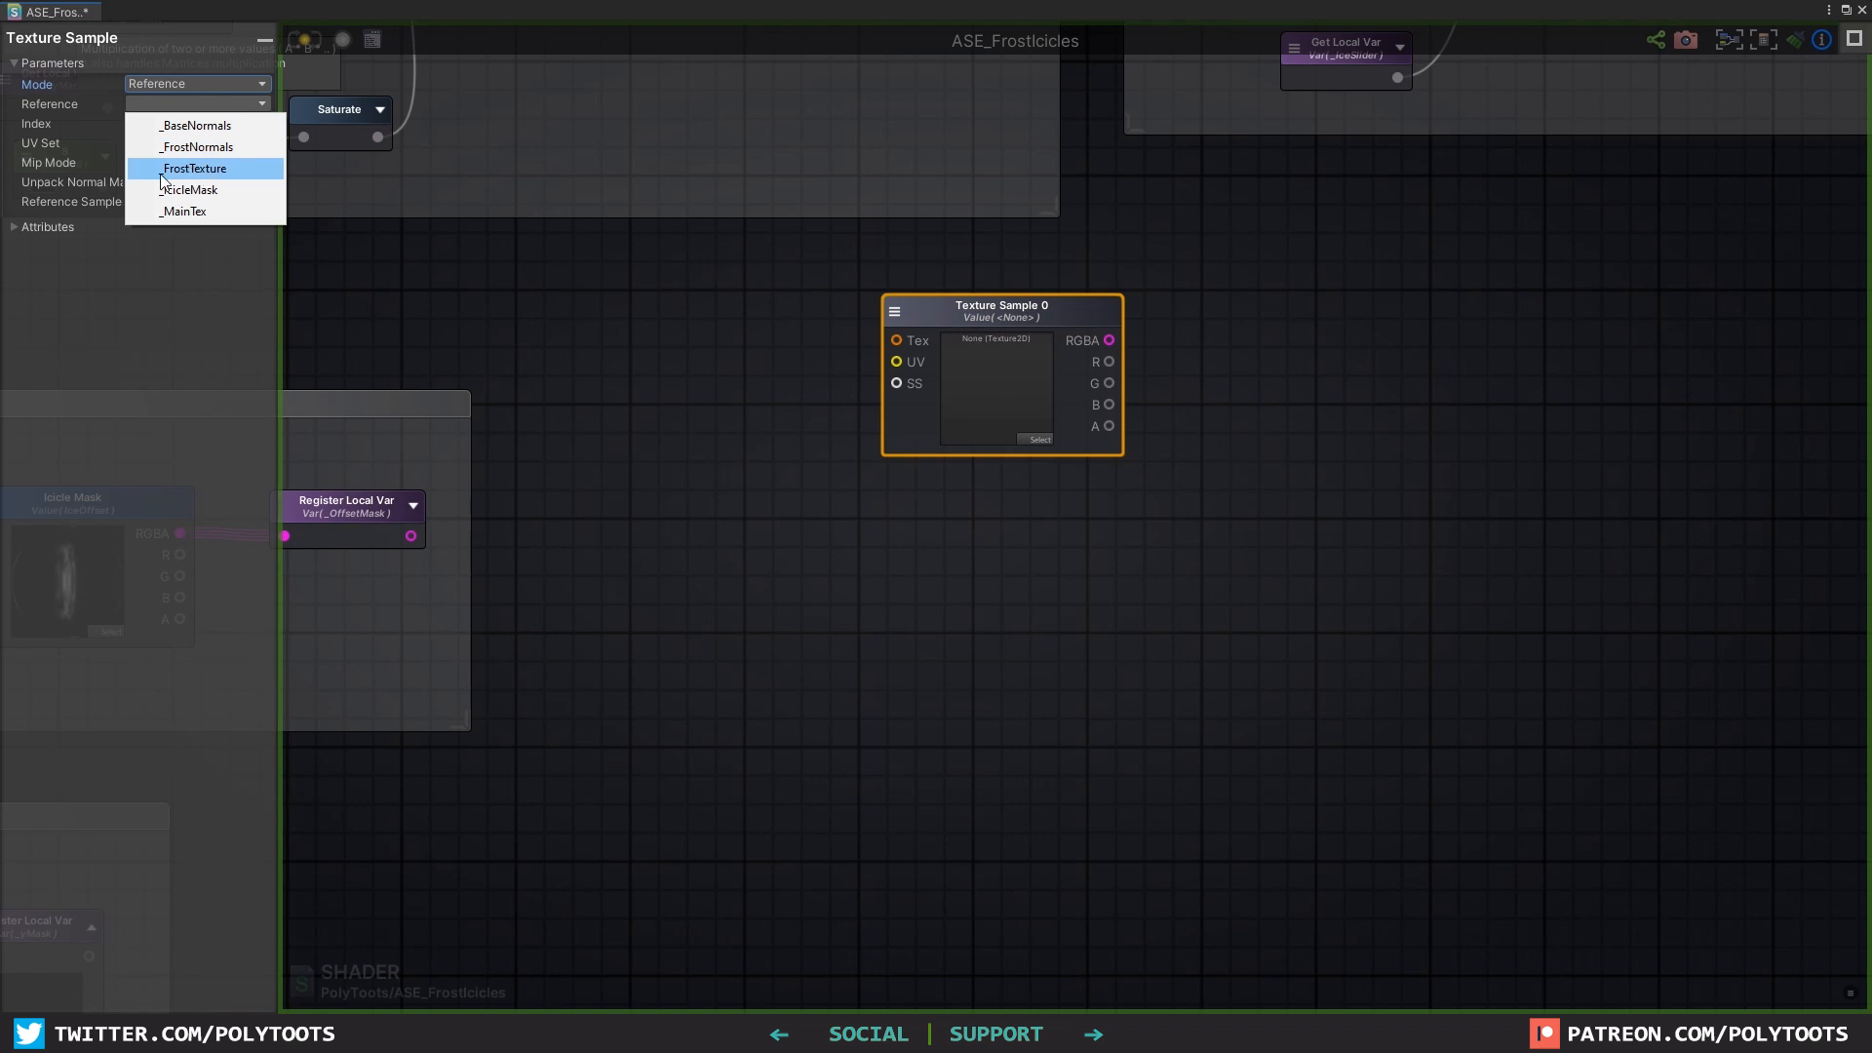
click(156, 170)
scroll(1166, 386, down, 3)
middle_drag(1002, 323, 1002, 468)
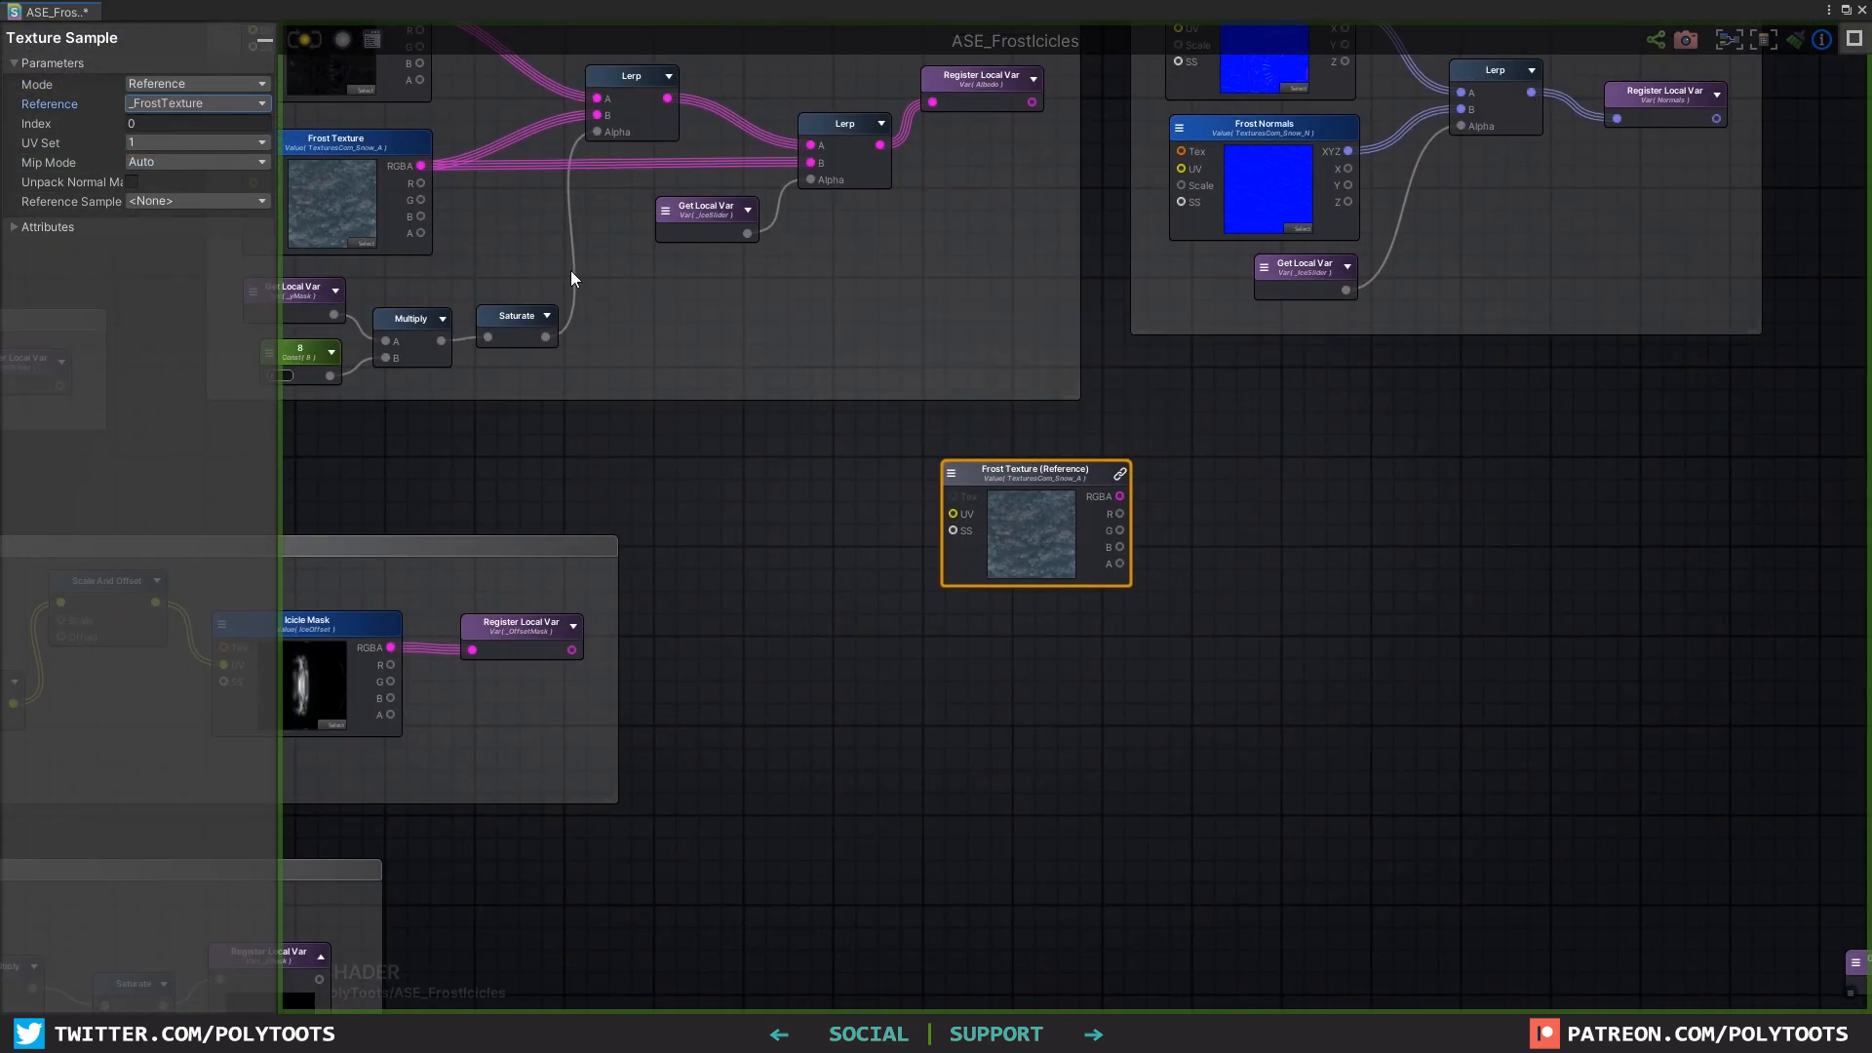
middle_drag(656, 297, 814, 342)
drag(460, 190, 462, 184)
drag(1174, 514, 1168, 527)
Step: Add a Multiply node beside the Frost Texture reference and feed the texture's RGBA output into input A
middle_drag(1317, 574, 1123, 458)
scroll(1123, 458, up, 2)
key(m)
click(1175, 476)
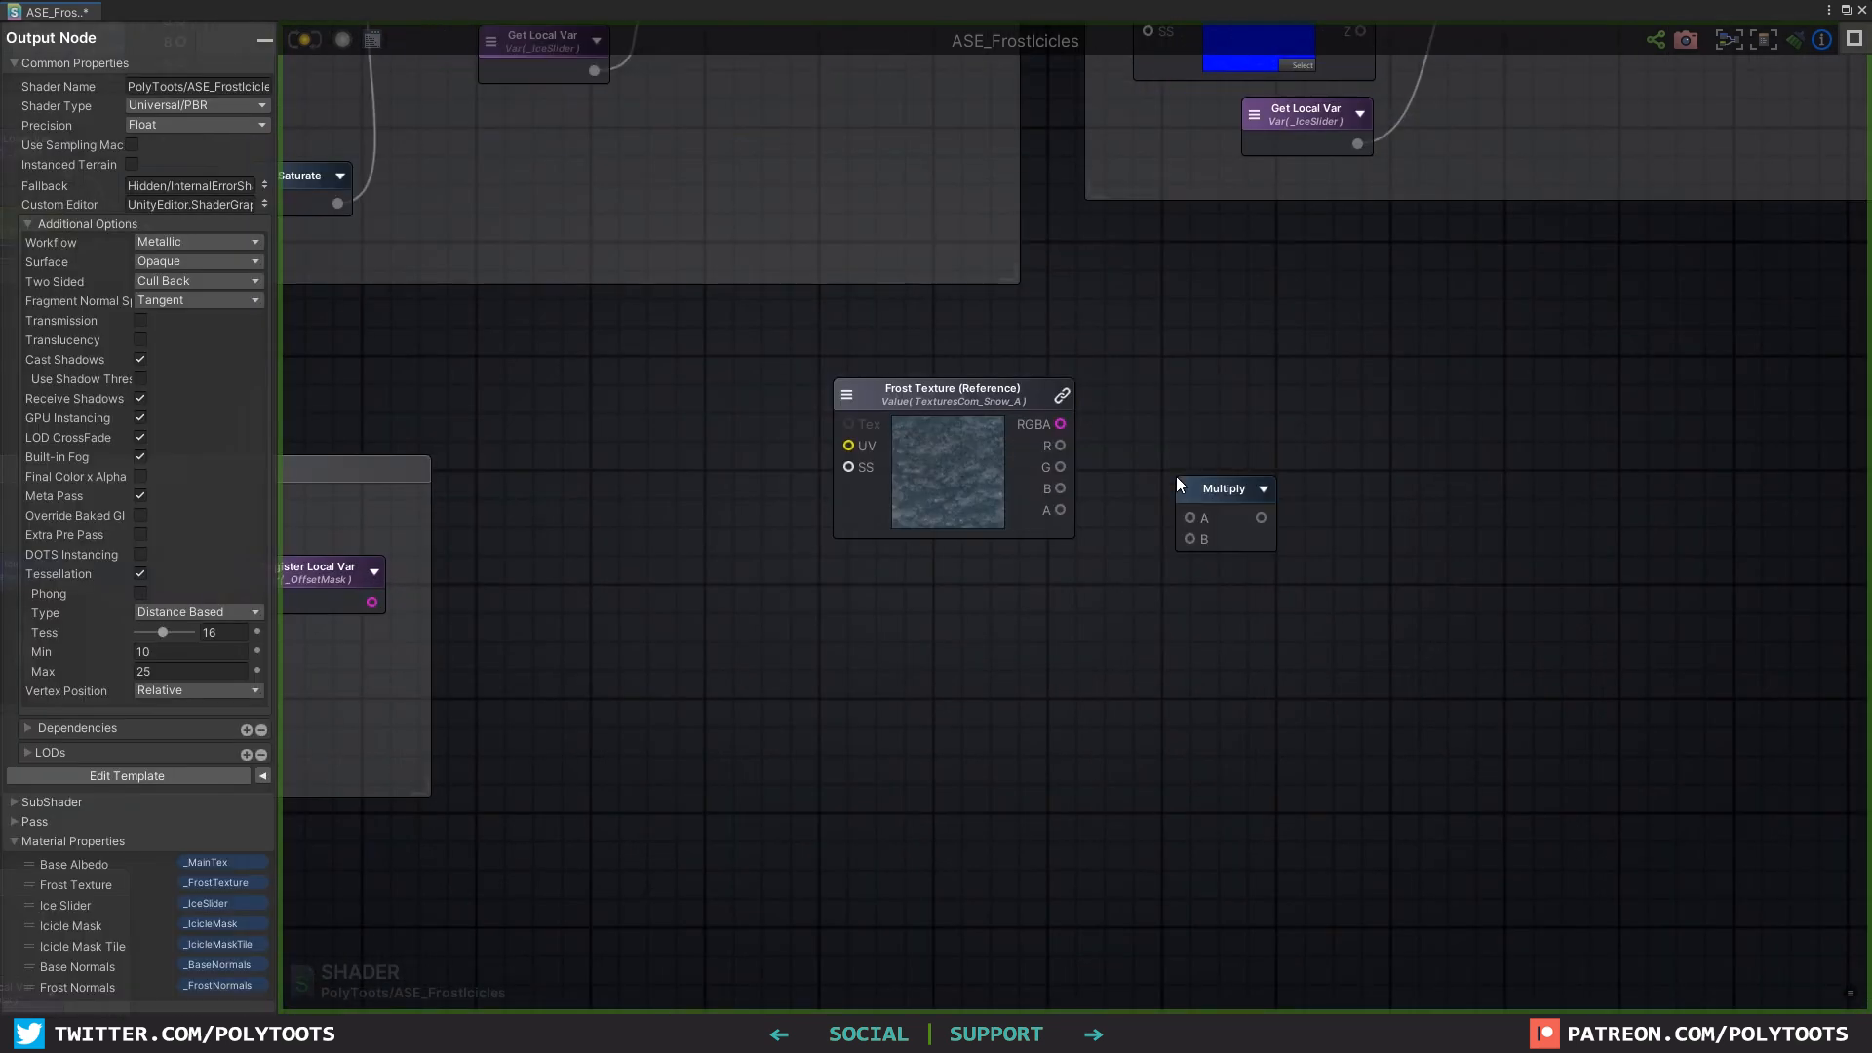
drag(1060, 424, 1190, 516)
Step: Add a Fresnel node below the Frost Texture reference and connect its output to the Multiply's B input
right_click(969, 622)
text(fresnel)
click(1012, 675)
drag(1171, 574, 1186, 537)
scroll(1042, 585, up, 1)
Step: Set the Fresnel node's Scale to 3 and Power to 2.5
click(155, 163)
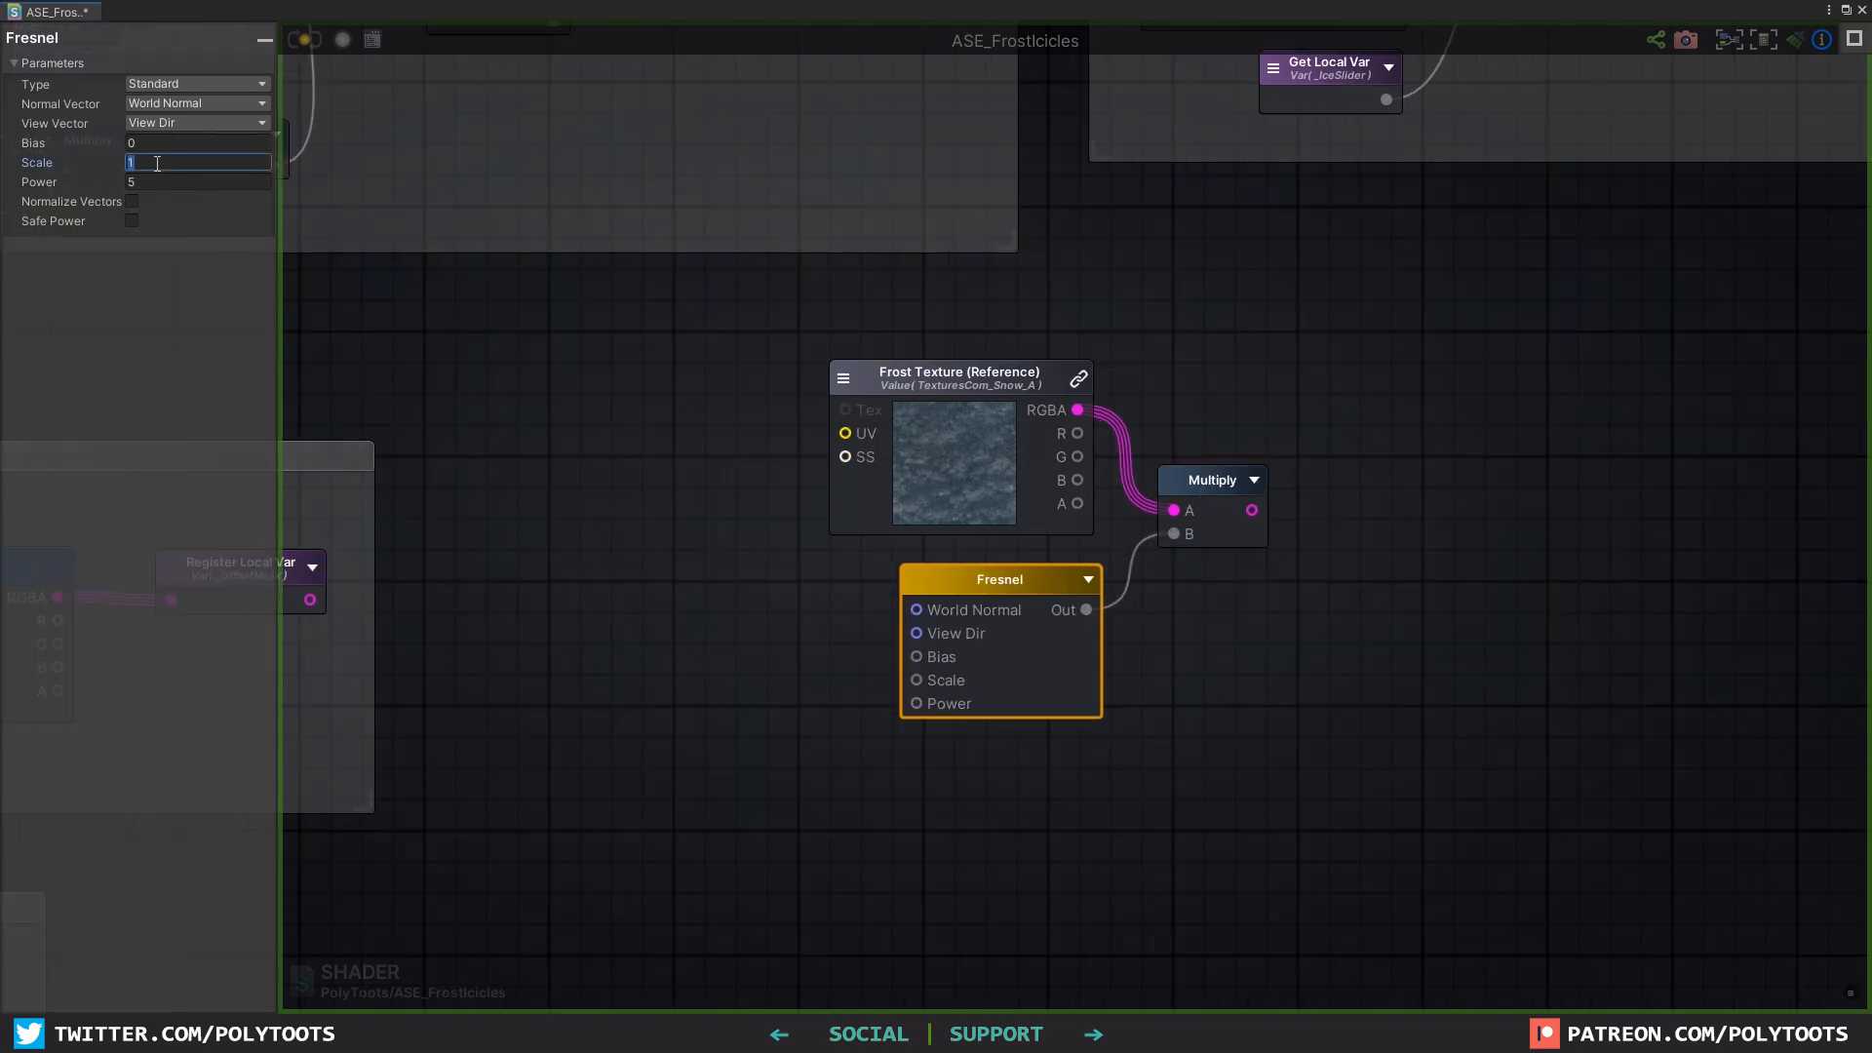
text(3)
key(Tab)
text(2.5)
key(Tab)
drag(1029, 589, 1026, 583)
drag(1205, 488, 1205, 490)
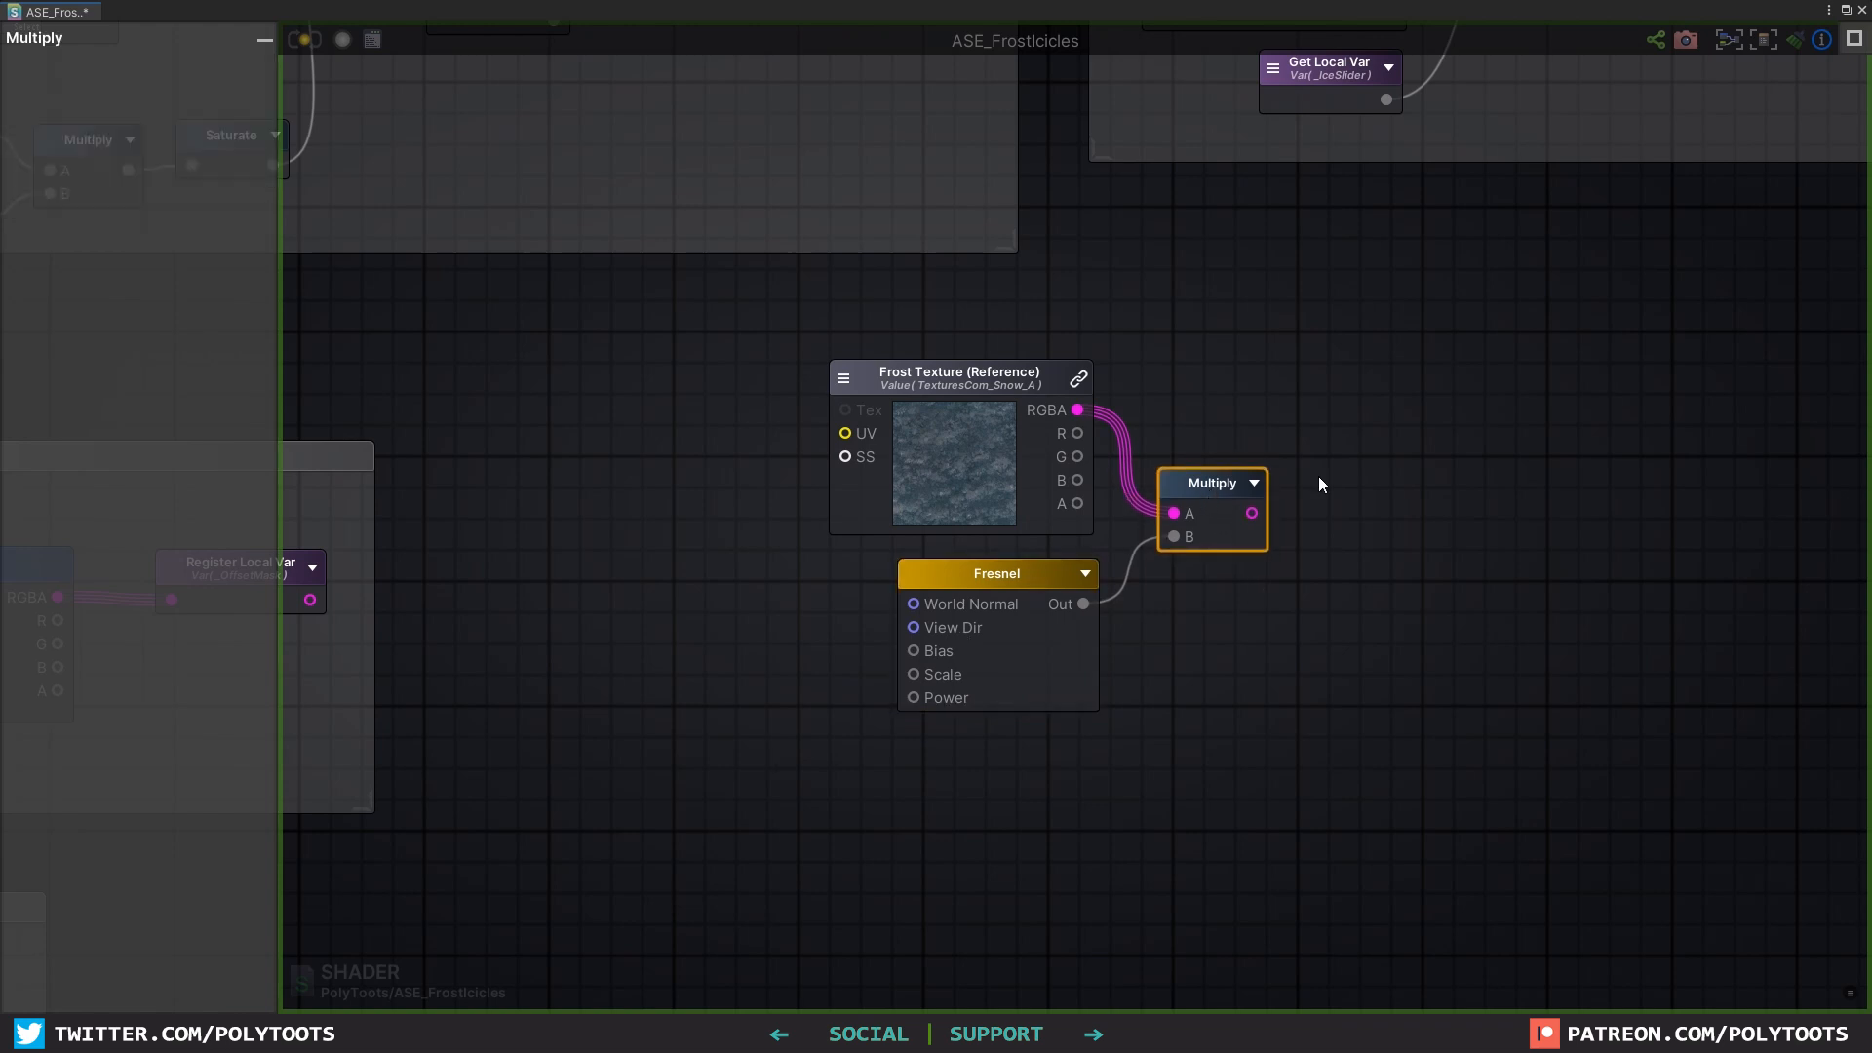
Step: Add a second Multiply node and feed the frost-Fresnel product into its A input
middle_drag(1323, 475, 1189, 521)
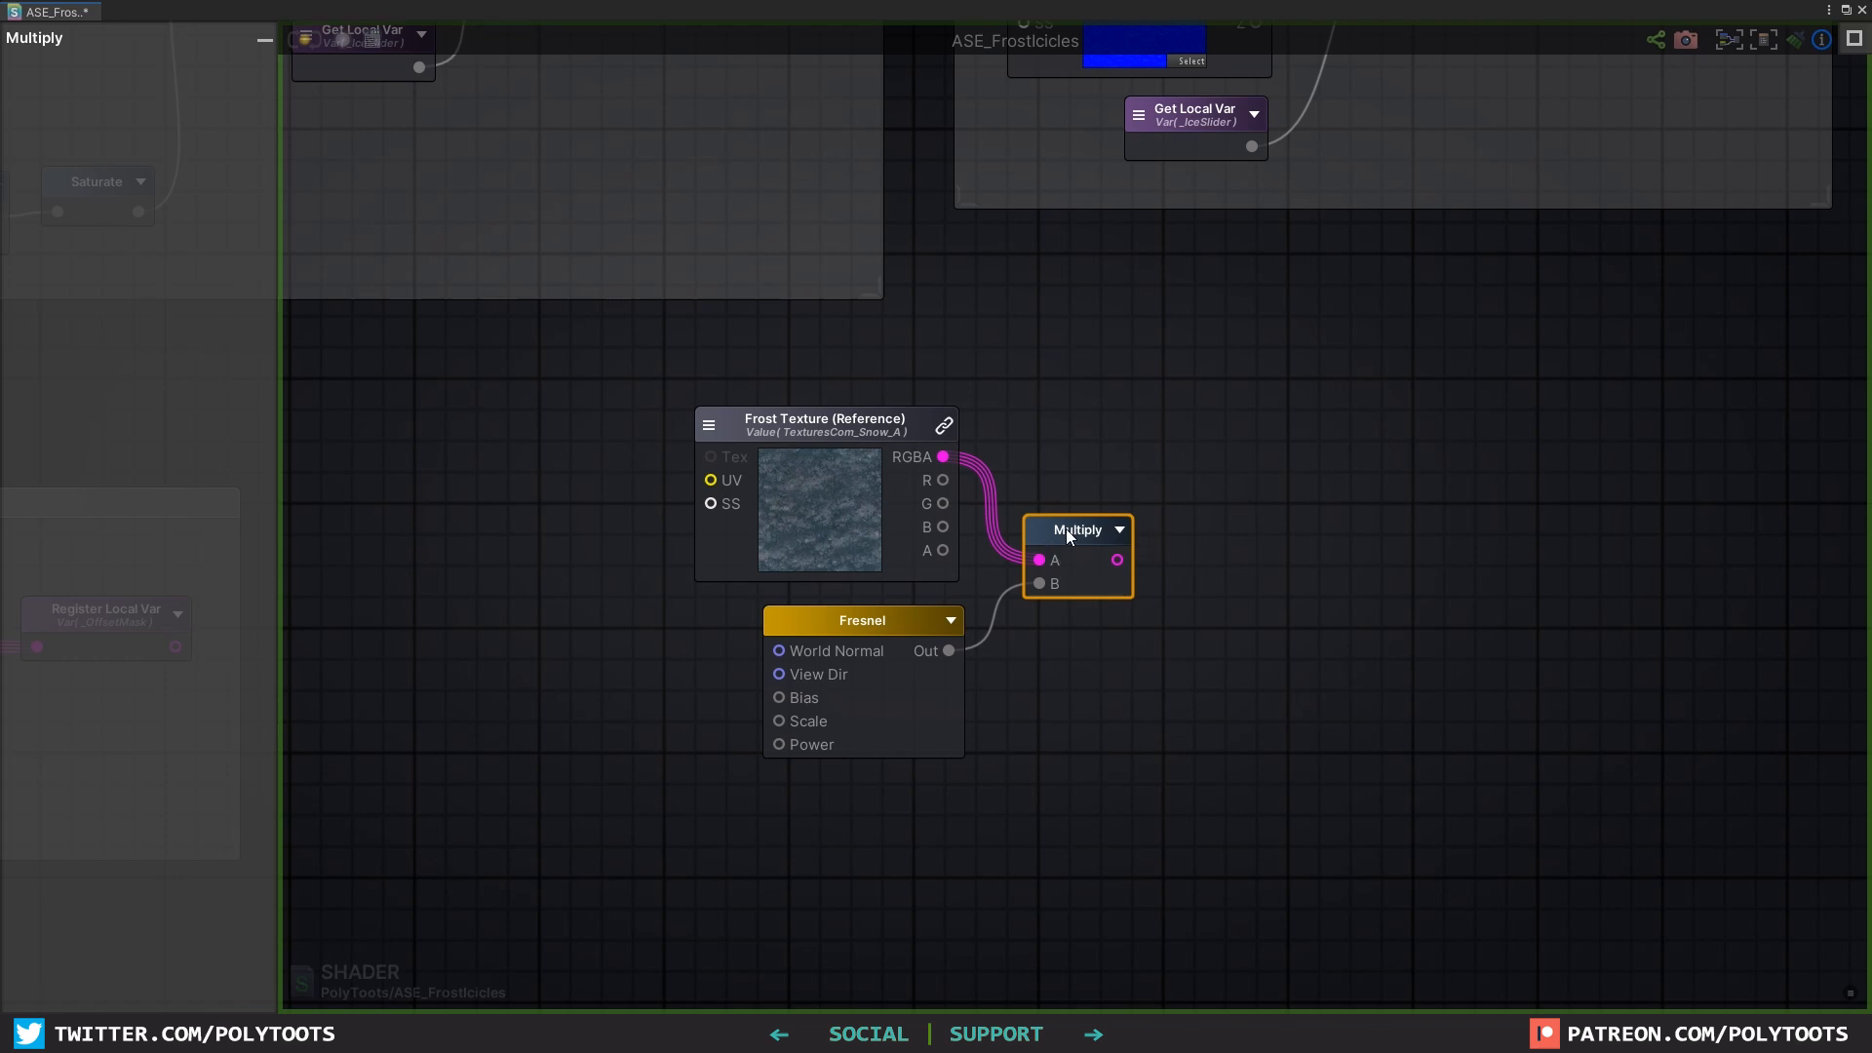
click(1303, 536)
key(m)
click(1280, 552)
drag(1119, 560, 1312, 556)
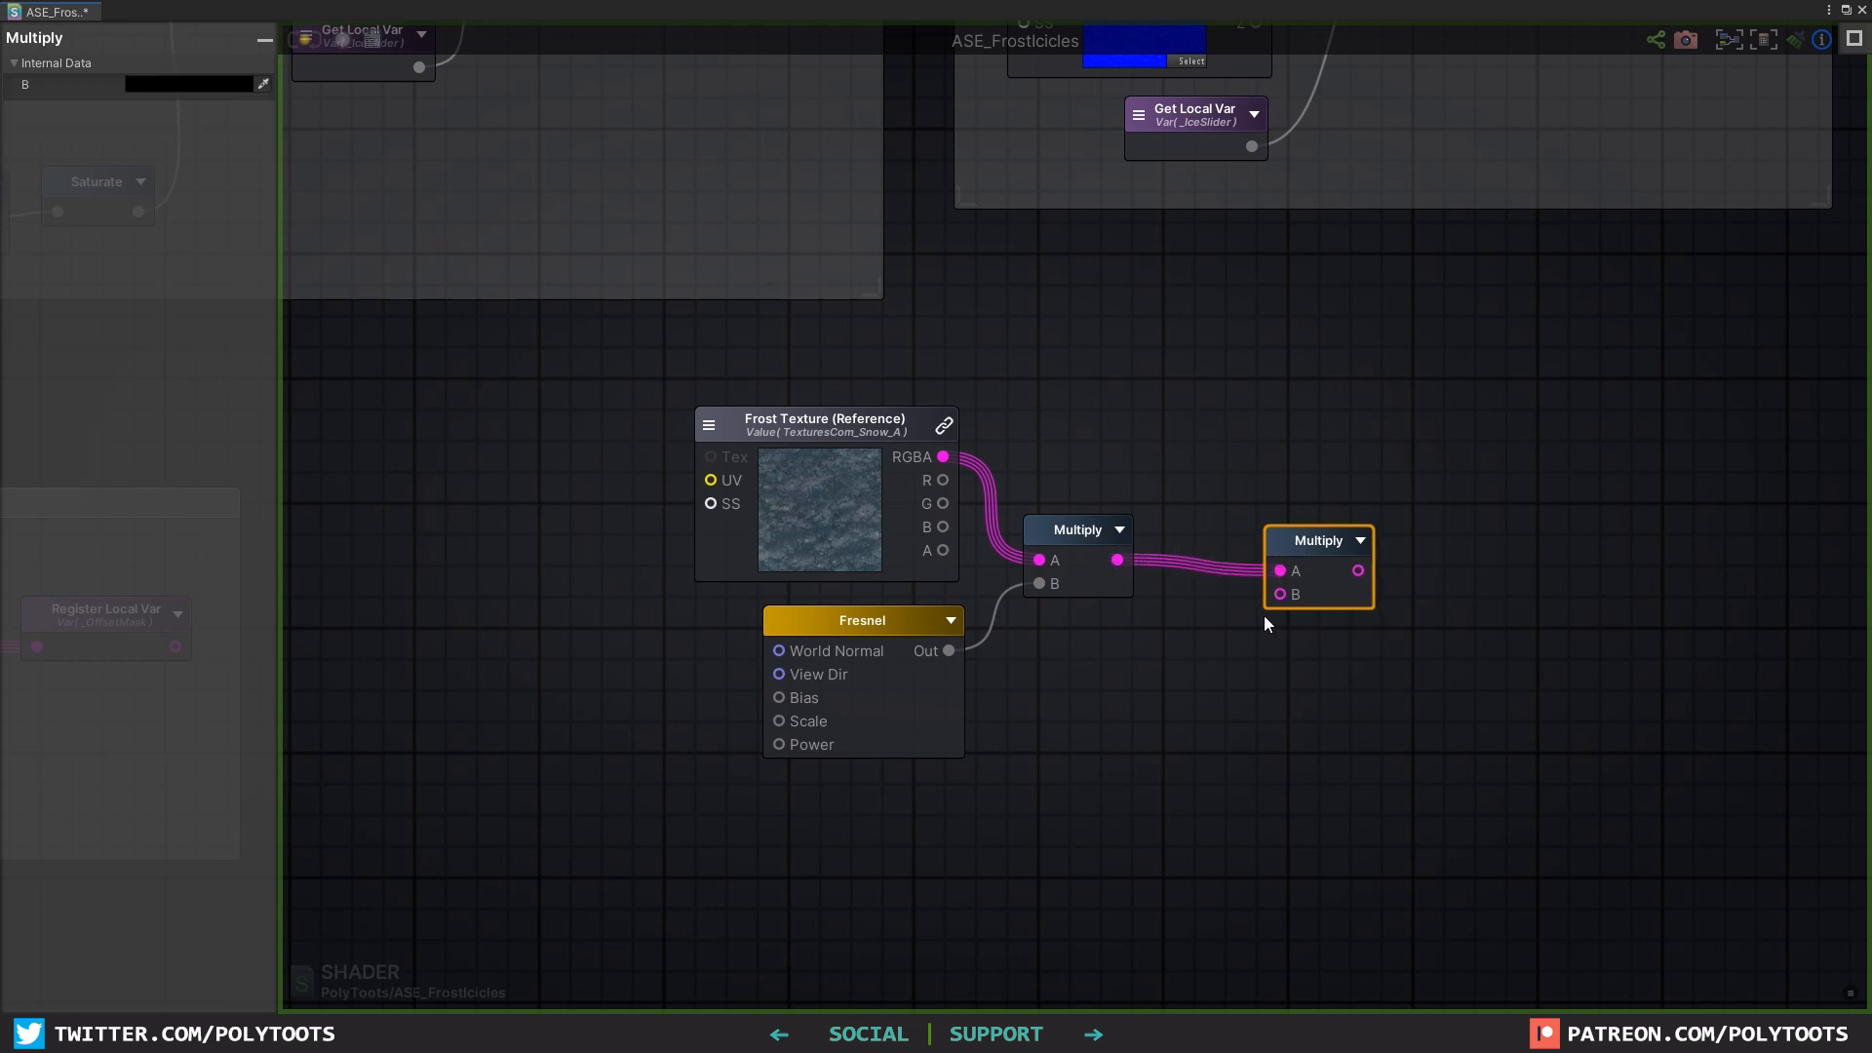
Step: Add a Get Local Var node referencing _IceSlider and connect it to the second Multiply's B input
key(g)
click(1088, 653)
drag(1103, 669, 1284, 532)
click(1088, 659)
click(1142, 677)
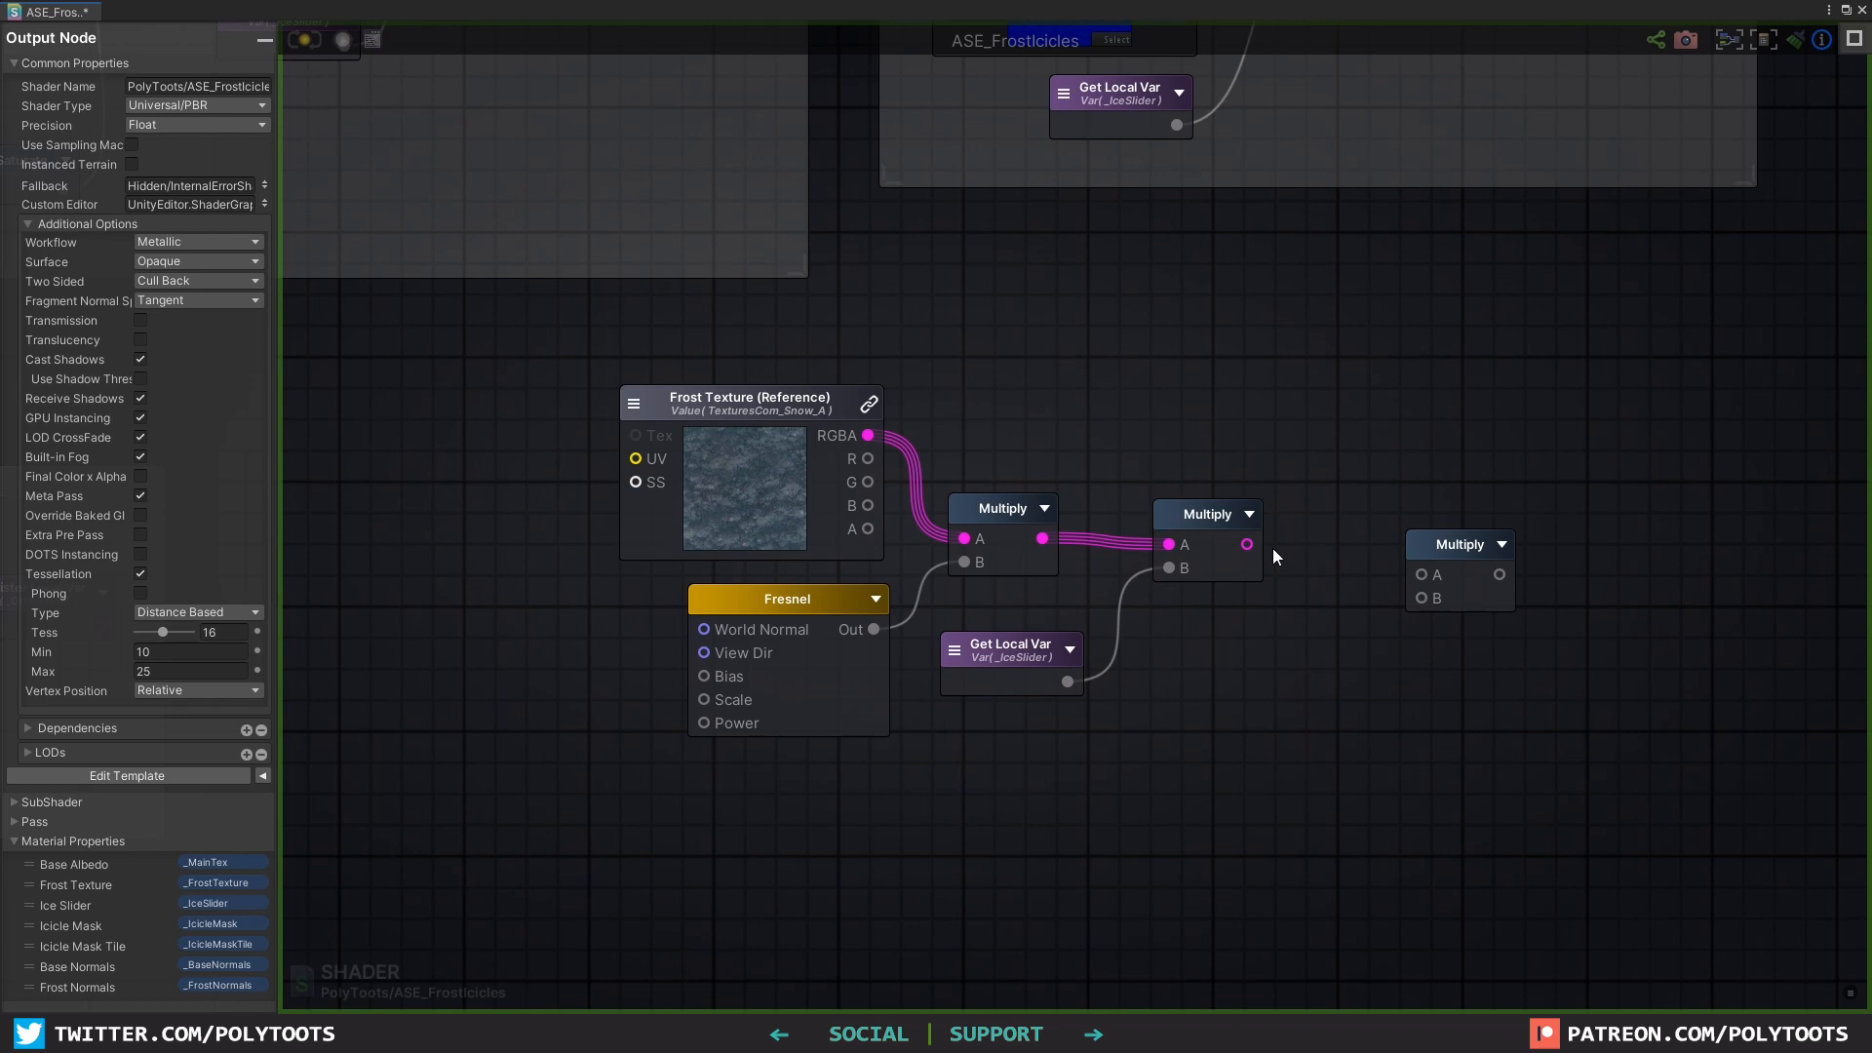
Step: Align a third Multiply node with the chain and feed the second Multiply's result into its A input
drag(1442, 564, 1442, 525)
drag(1247, 544, 1421, 536)
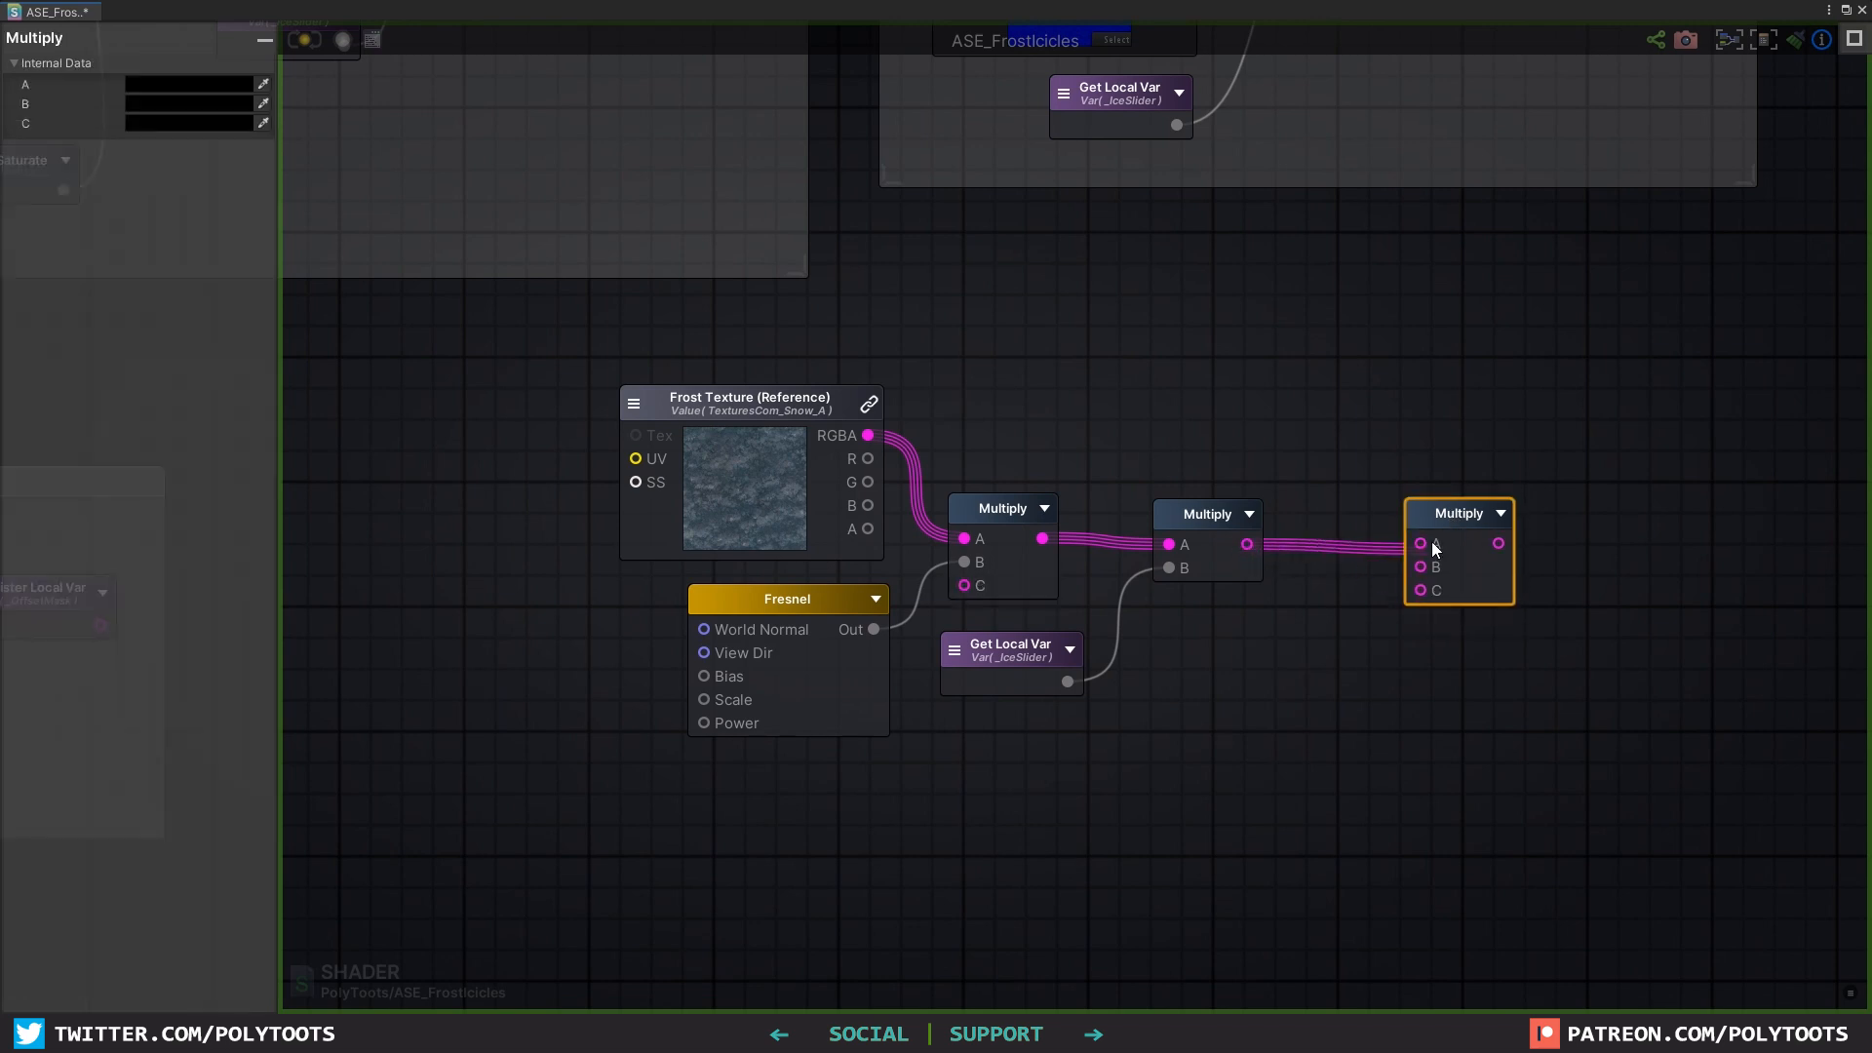
Step: Add a Color property node named Frost Tint and connect its RGBA output to the third Multiply's B input
click(1266, 639)
key(5)
click(1266, 639)
drag(1261, 623, 1172, 635)
click(1167, 636)
click(1209, 679)
click(207, 105)
text(Frost Tint)
drag(1319, 666, 1419, 559)
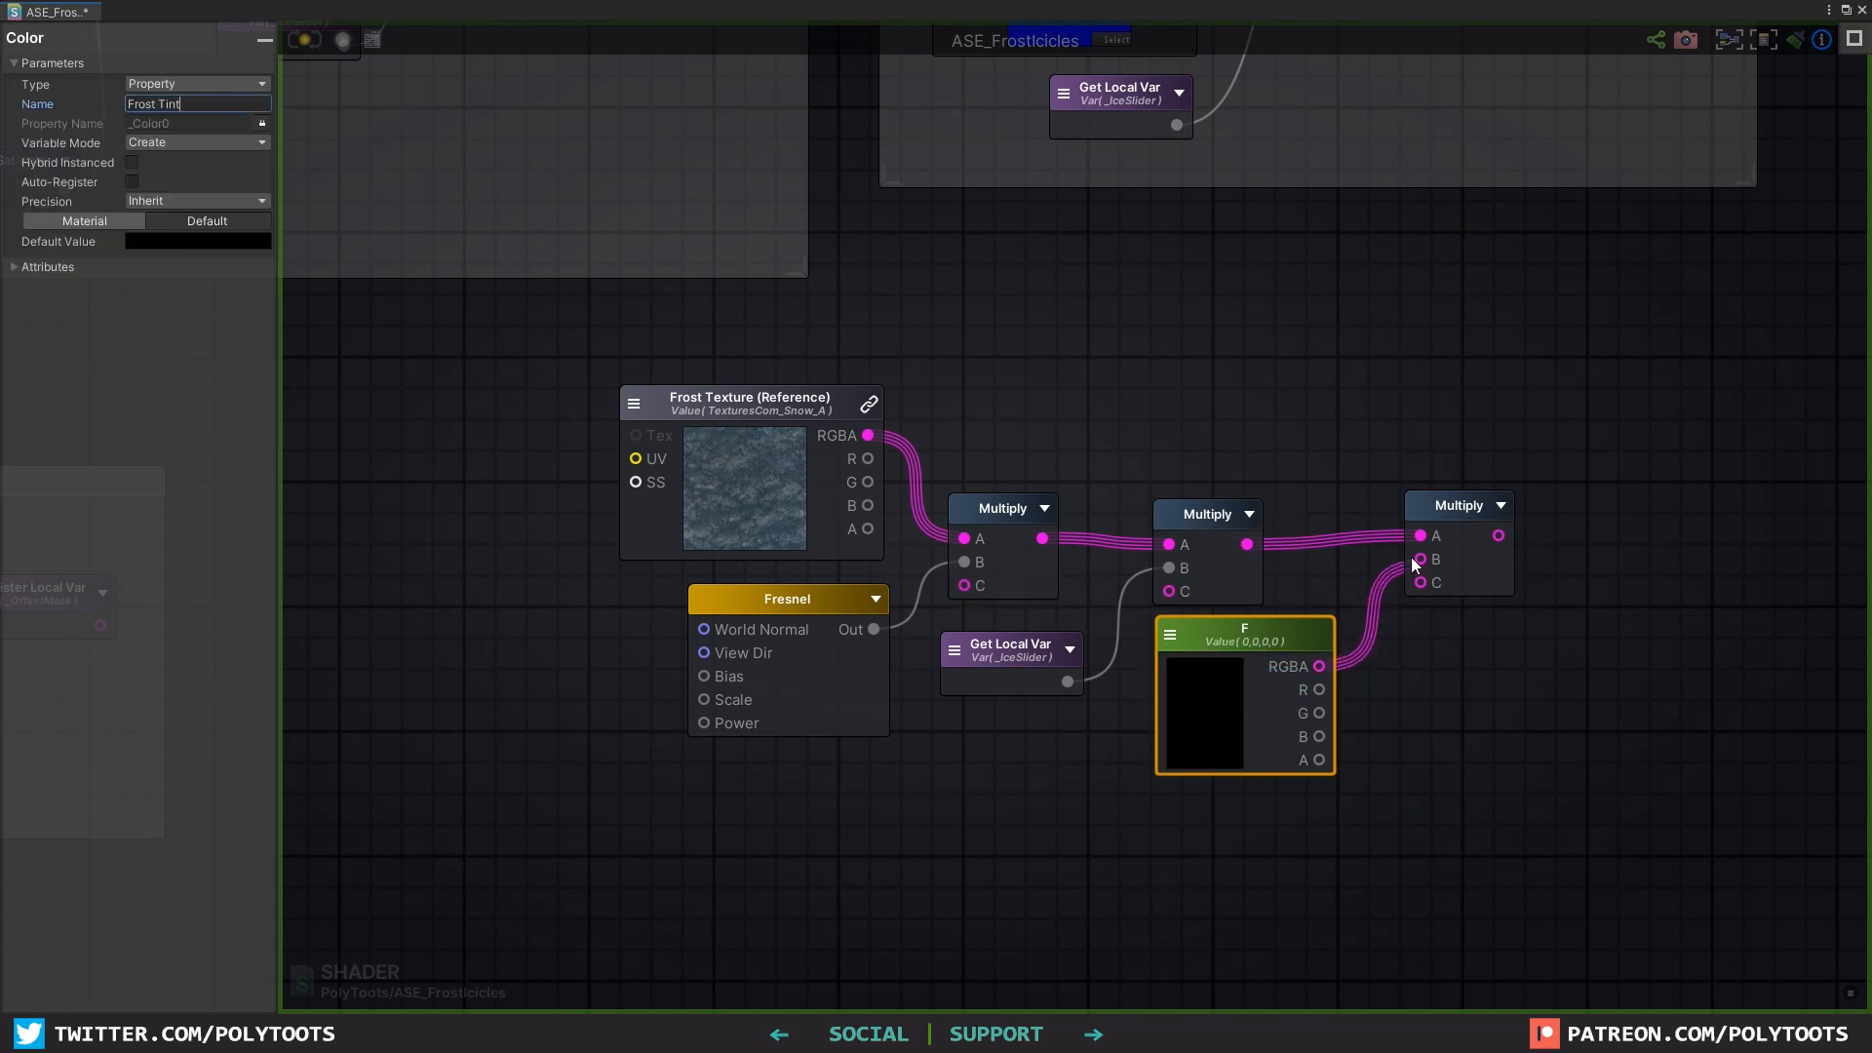
drag(1274, 634, 1280, 631)
middle_drag(1530, 577, 1331, 595)
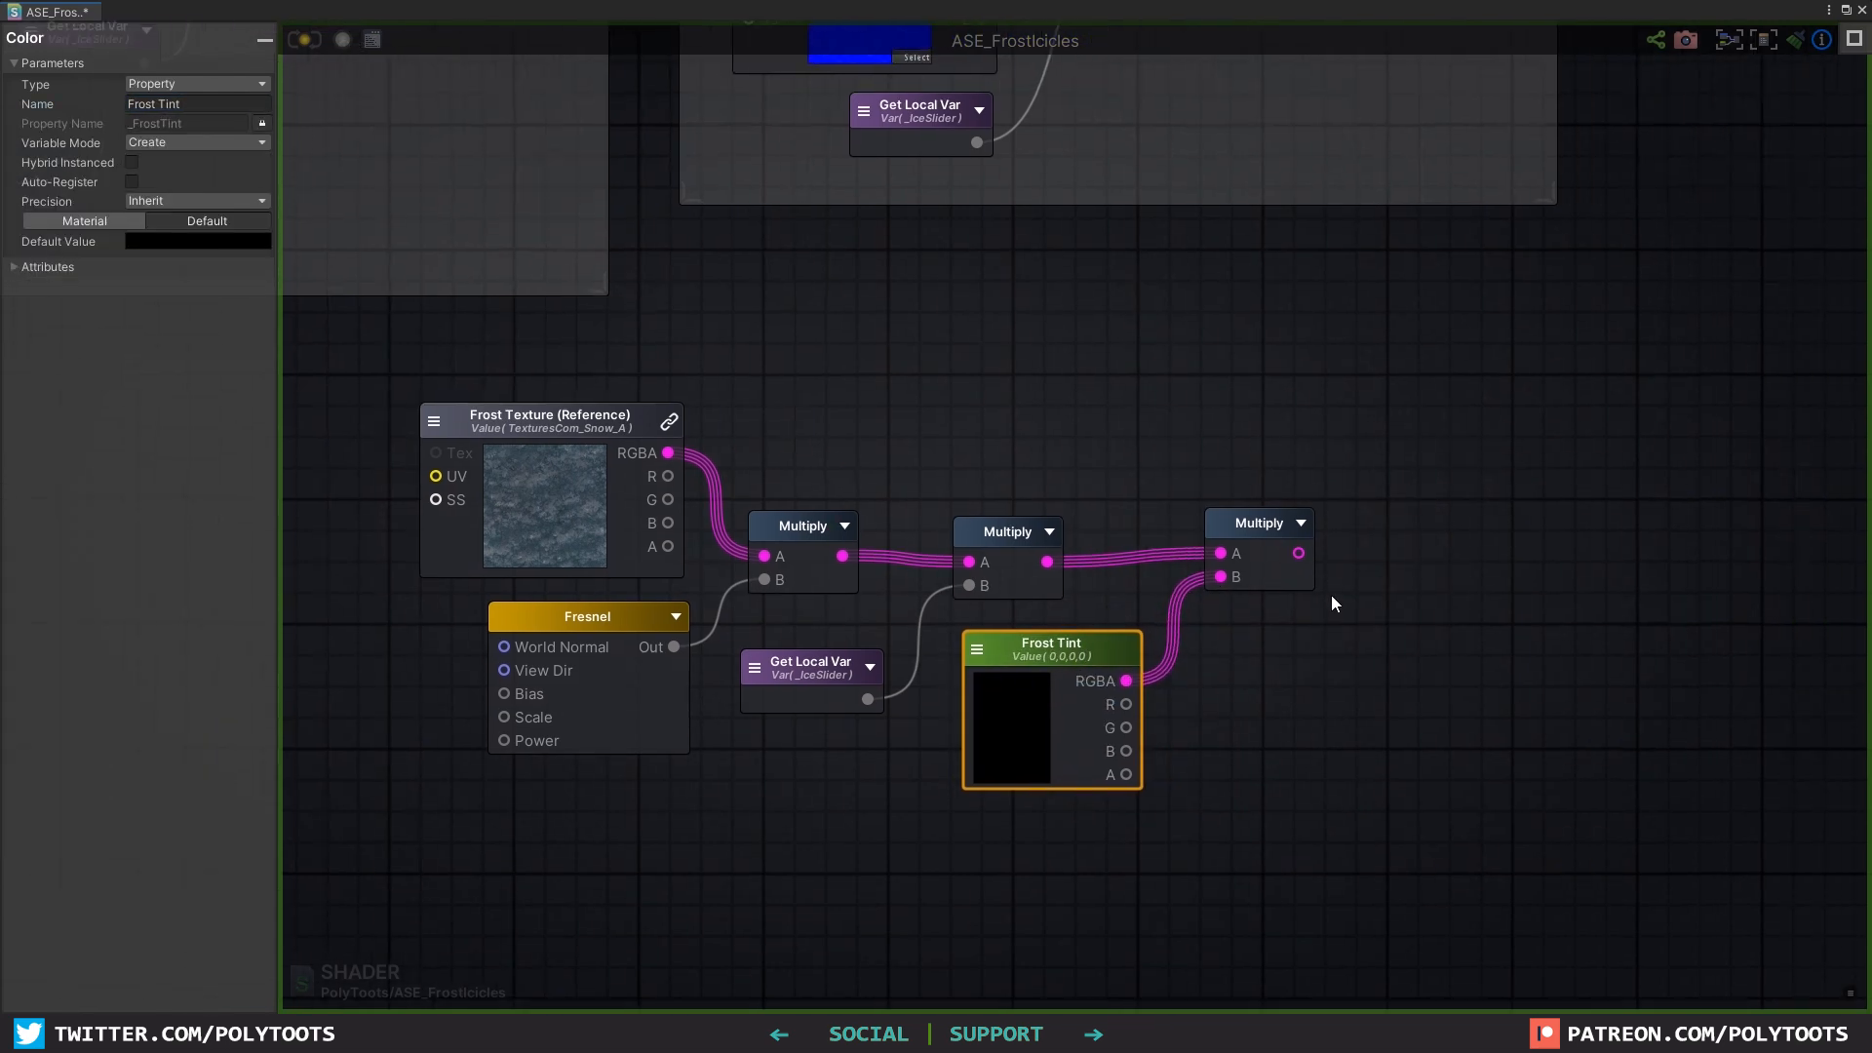
Step: Feed the third Multiply's result into a new Register Local Var node named Emission
key(r)
click(1407, 552)
drag(1298, 553, 1463, 526)
click(219, 85)
text(Emission)
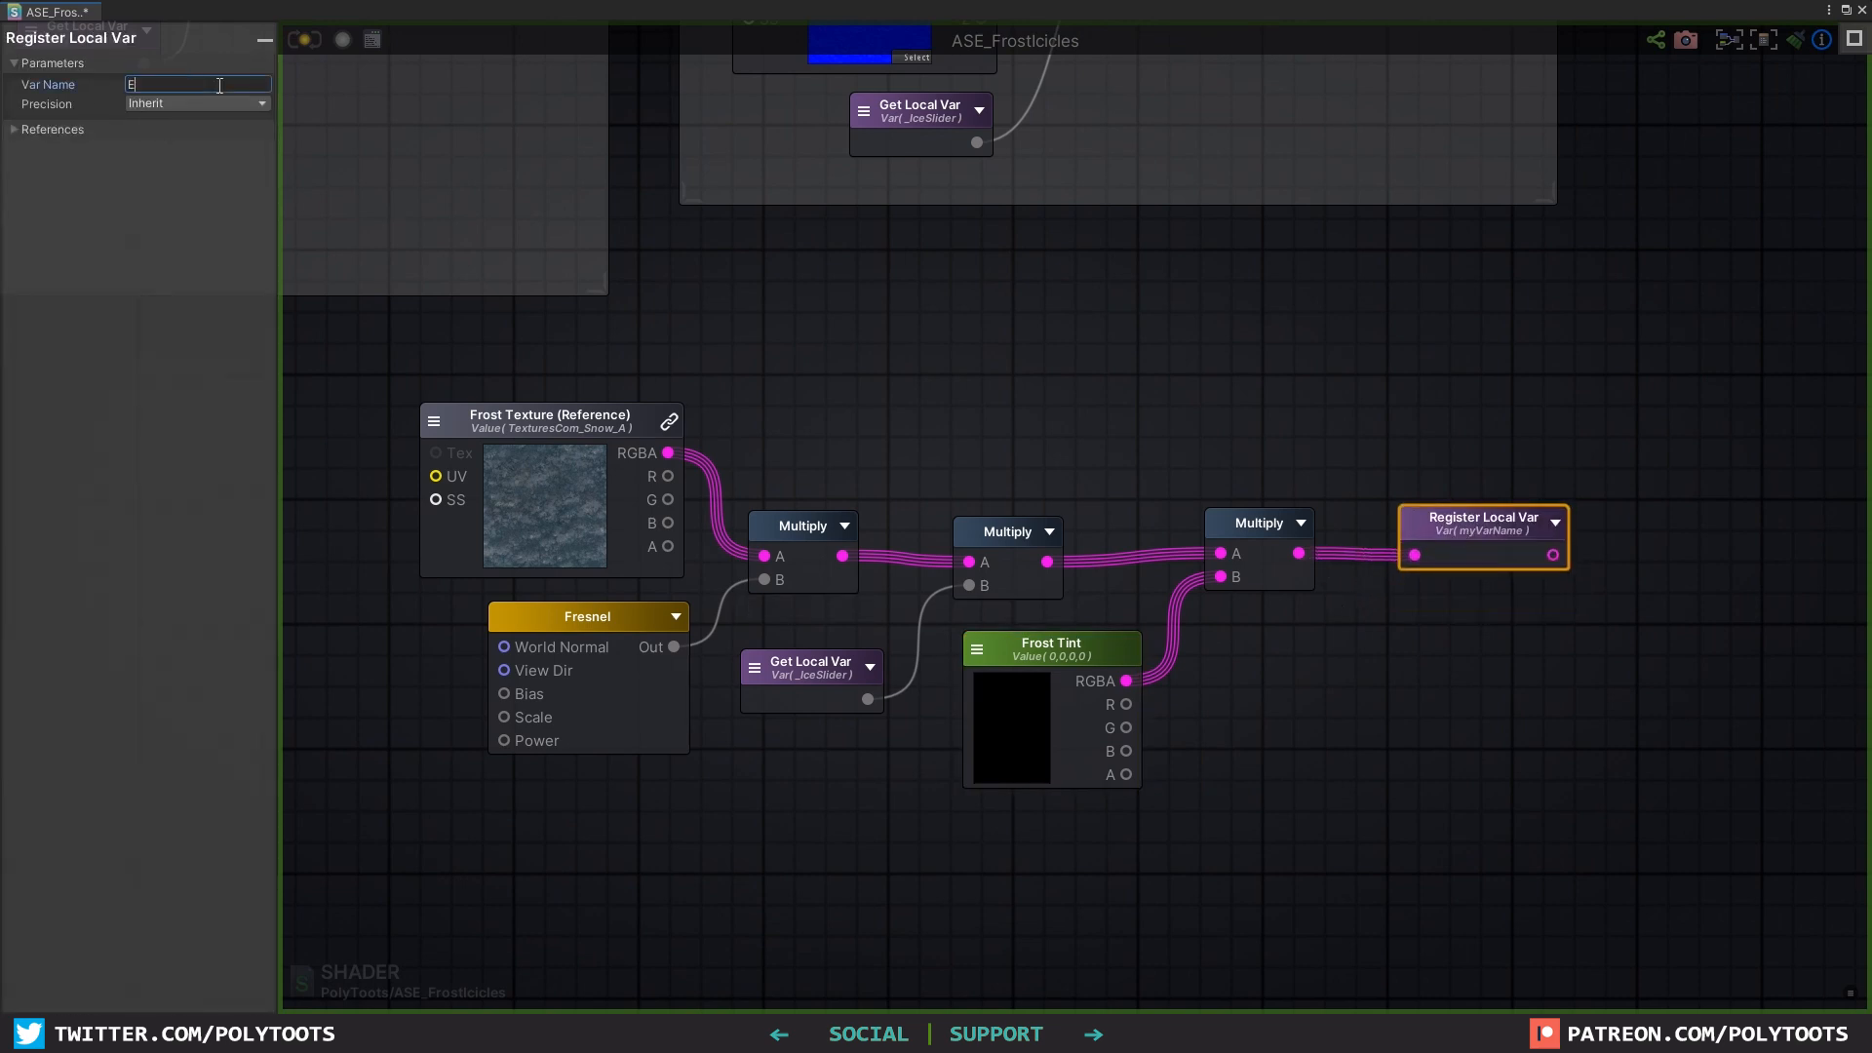
Step: Move the Albedo and Normals Get Local Var nodes up to make room beside the output node
scroll(1388, 480, down, 5)
middle_drag(1389, 480, 1372, 329)
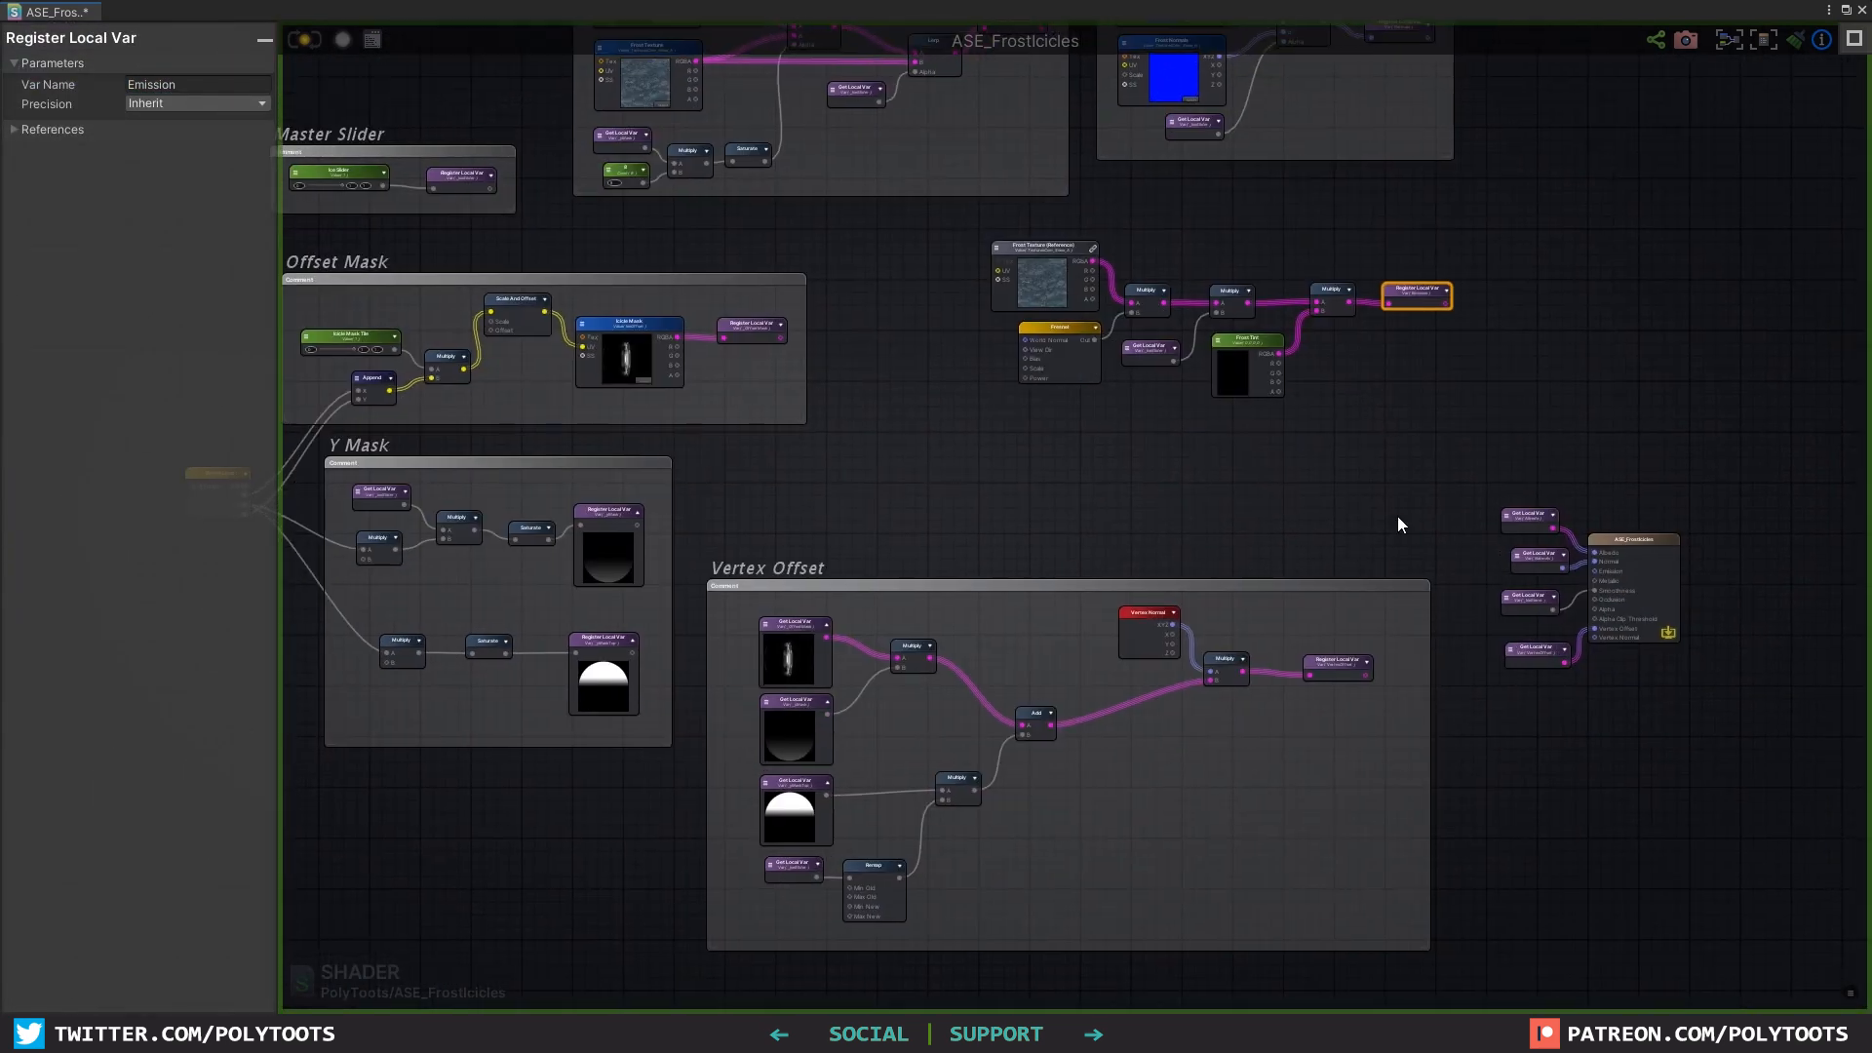
middle_drag(1492, 541, 1256, 482)
scroll(1173, 651, up, 5)
drag(1238, 152, 1385, 321)
drag(1355, 295, 1355, 202)
Step: Add a Get Local Var node referencing Emission and connect it to the output node's Emission input
click(1342, 310)
key(g)
click(1343, 310)
drag(1354, 299, 1341, 295)
click(1330, 293)
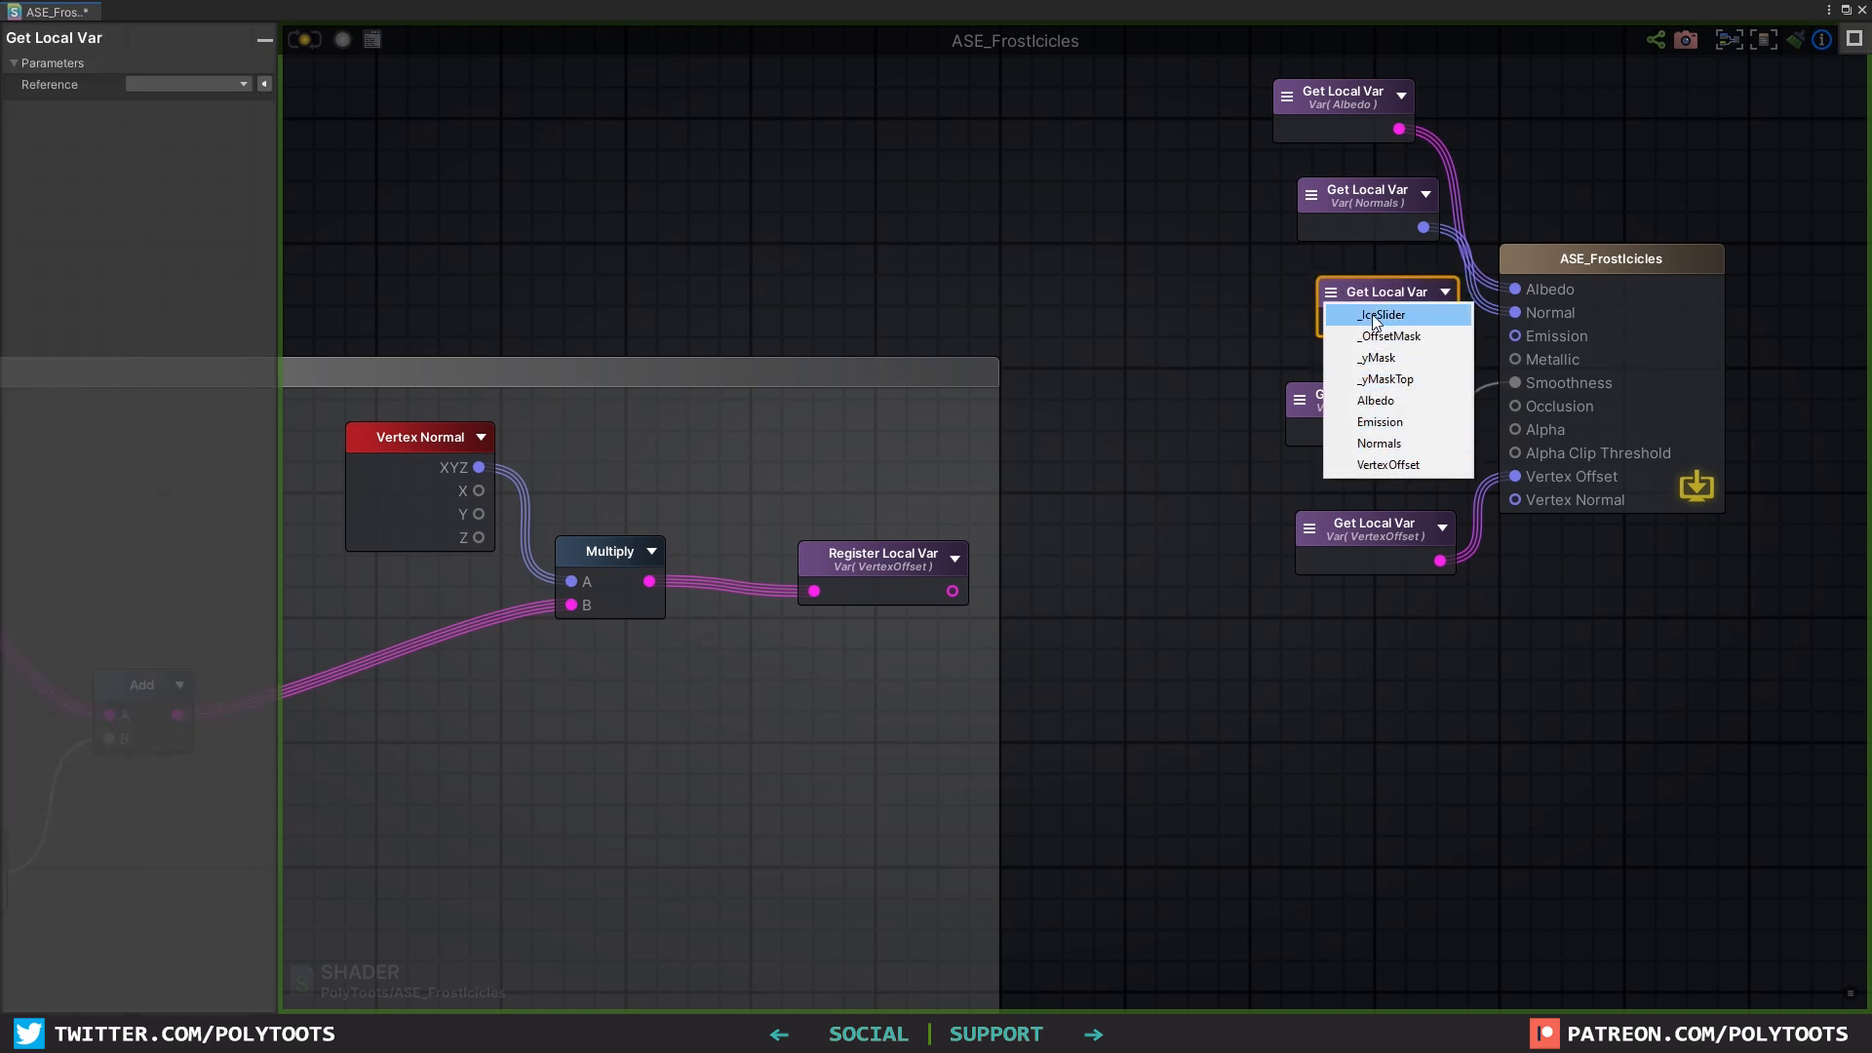
click(1380, 421)
drag(1378, 314, 1515, 335)
Step: Set the Frost Tint node's default color to white and compile the shader
scroll(1209, 259, down, 1)
middle_drag(1204, 257, 1350, 644)
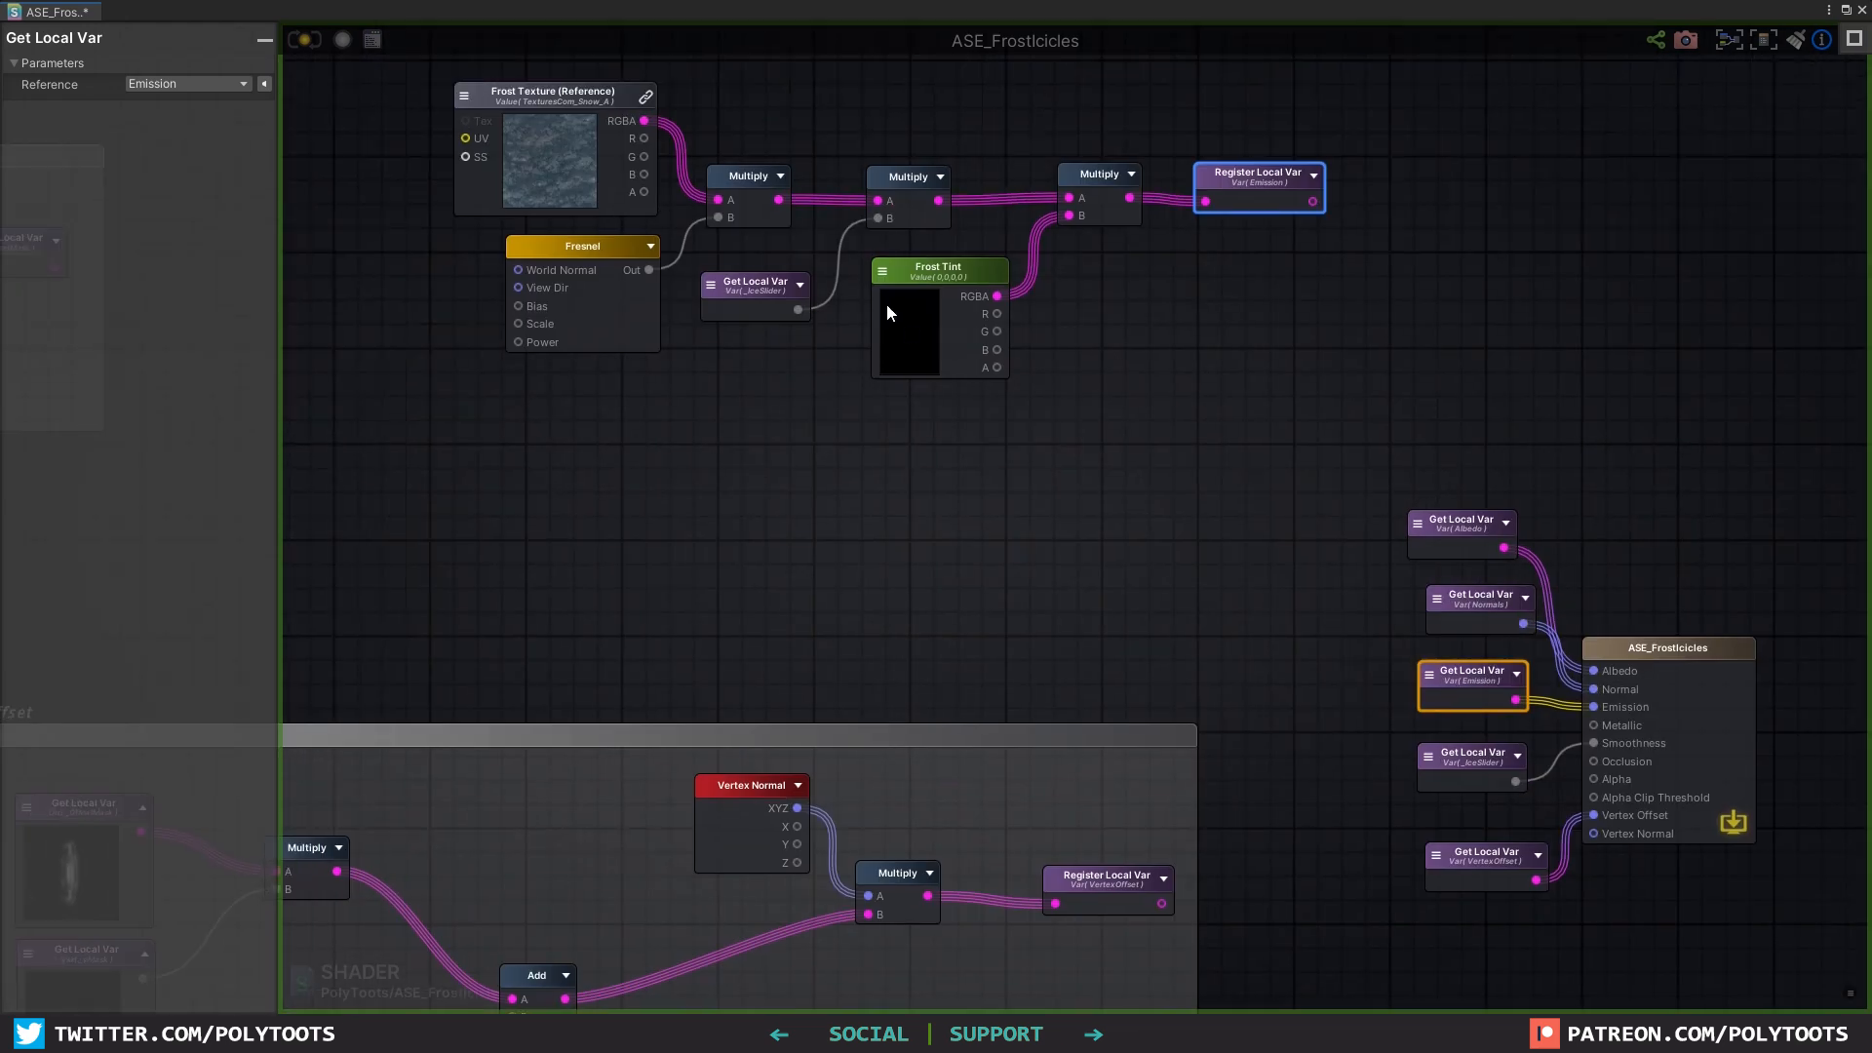
click(894, 321)
click(904, 326)
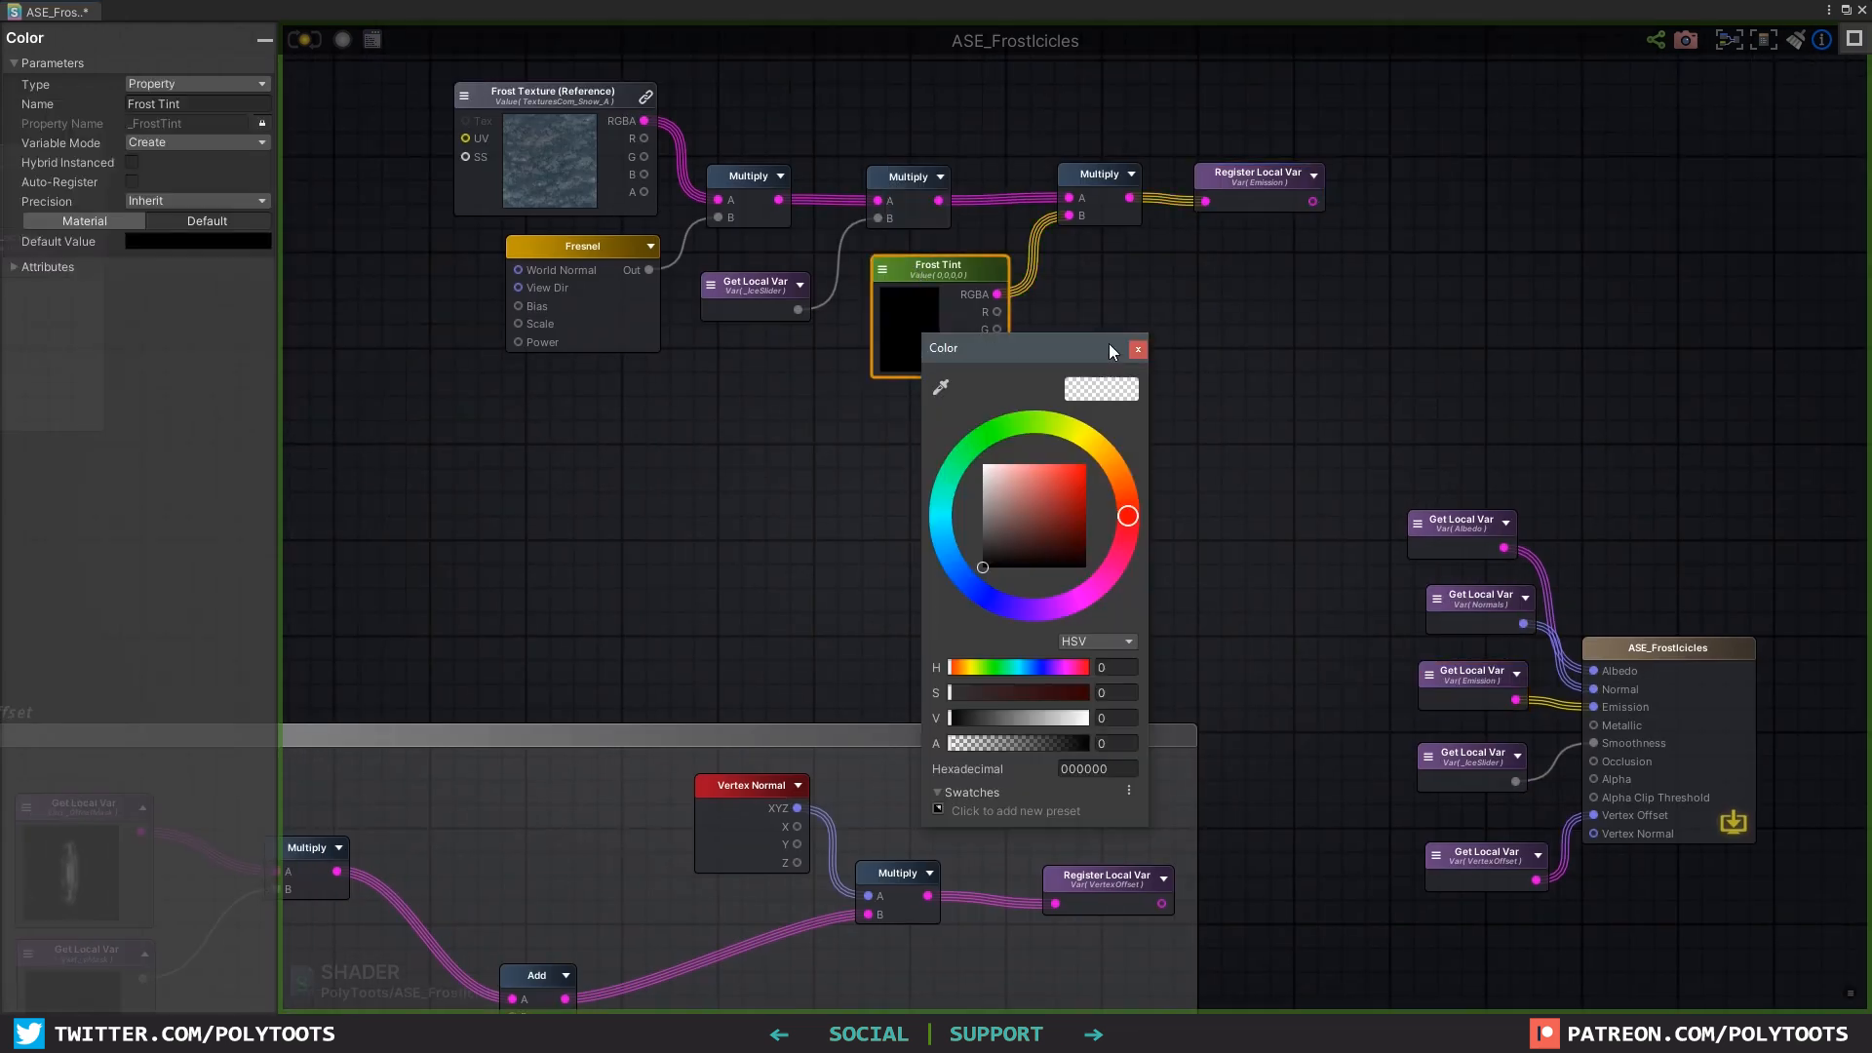
drag(1005, 489, 919, 431)
click(1138, 350)
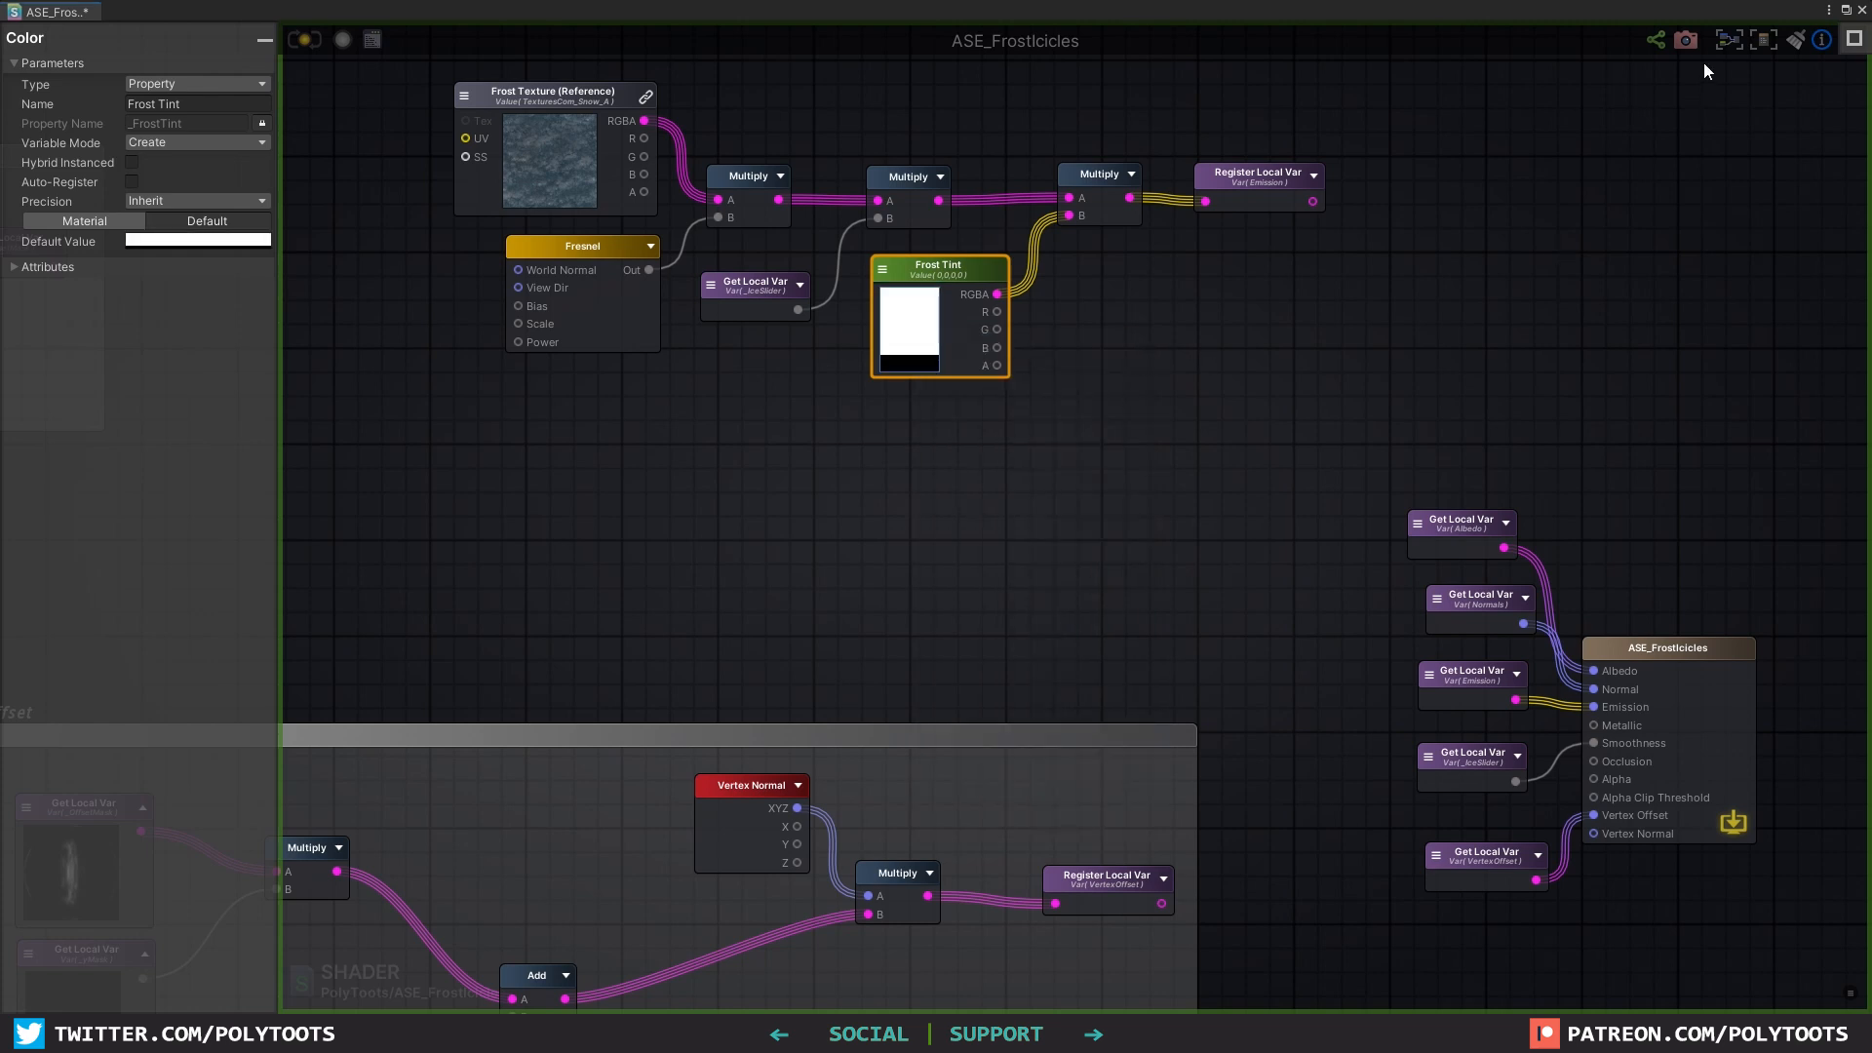
click(305, 46)
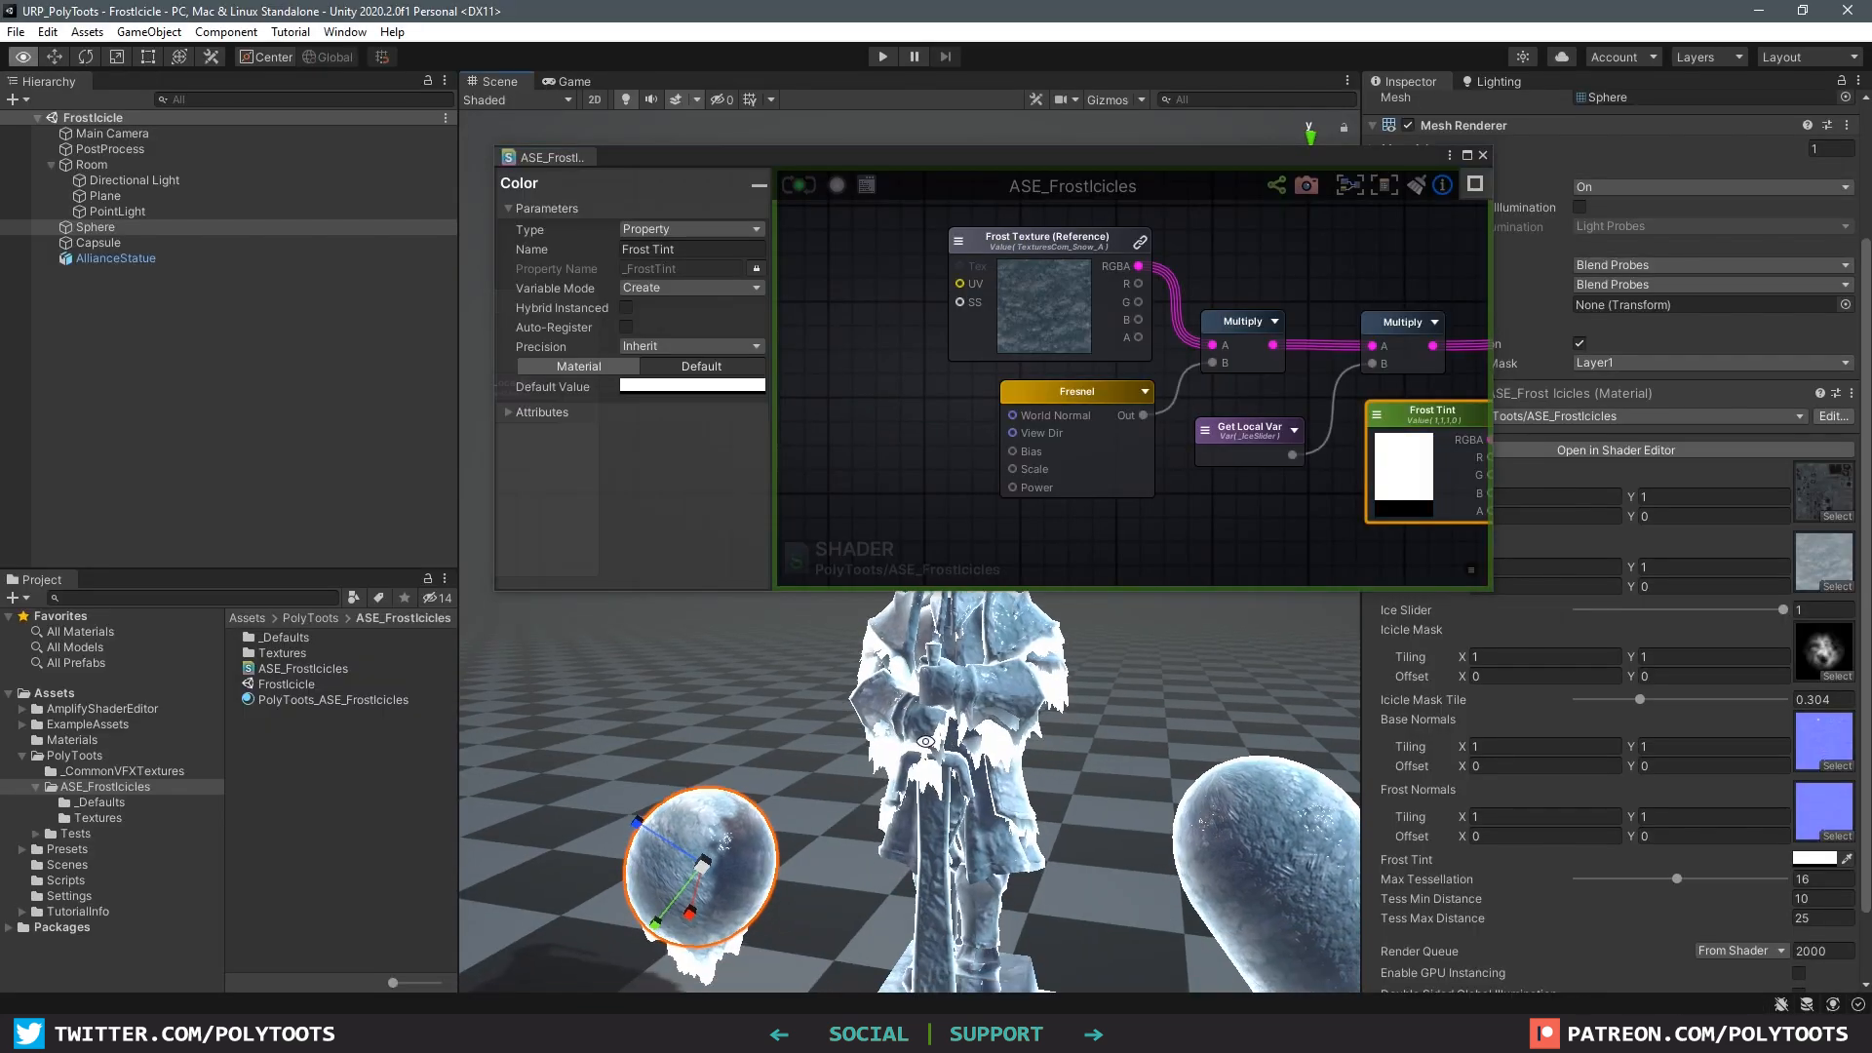
Step: Lower the frost material's Ice Slider to 0.749 and view the icicles on the scene objects
alt+drag(925, 741, 923, 702)
mouse_move(1780, 610)
mouse_down()
mouse_move(1576, 616)
mouse_move(1752, 626)
mouse_up()
middle_drag(780, 951, 831, 809)
middle_drag(724, 860, 706, 873)
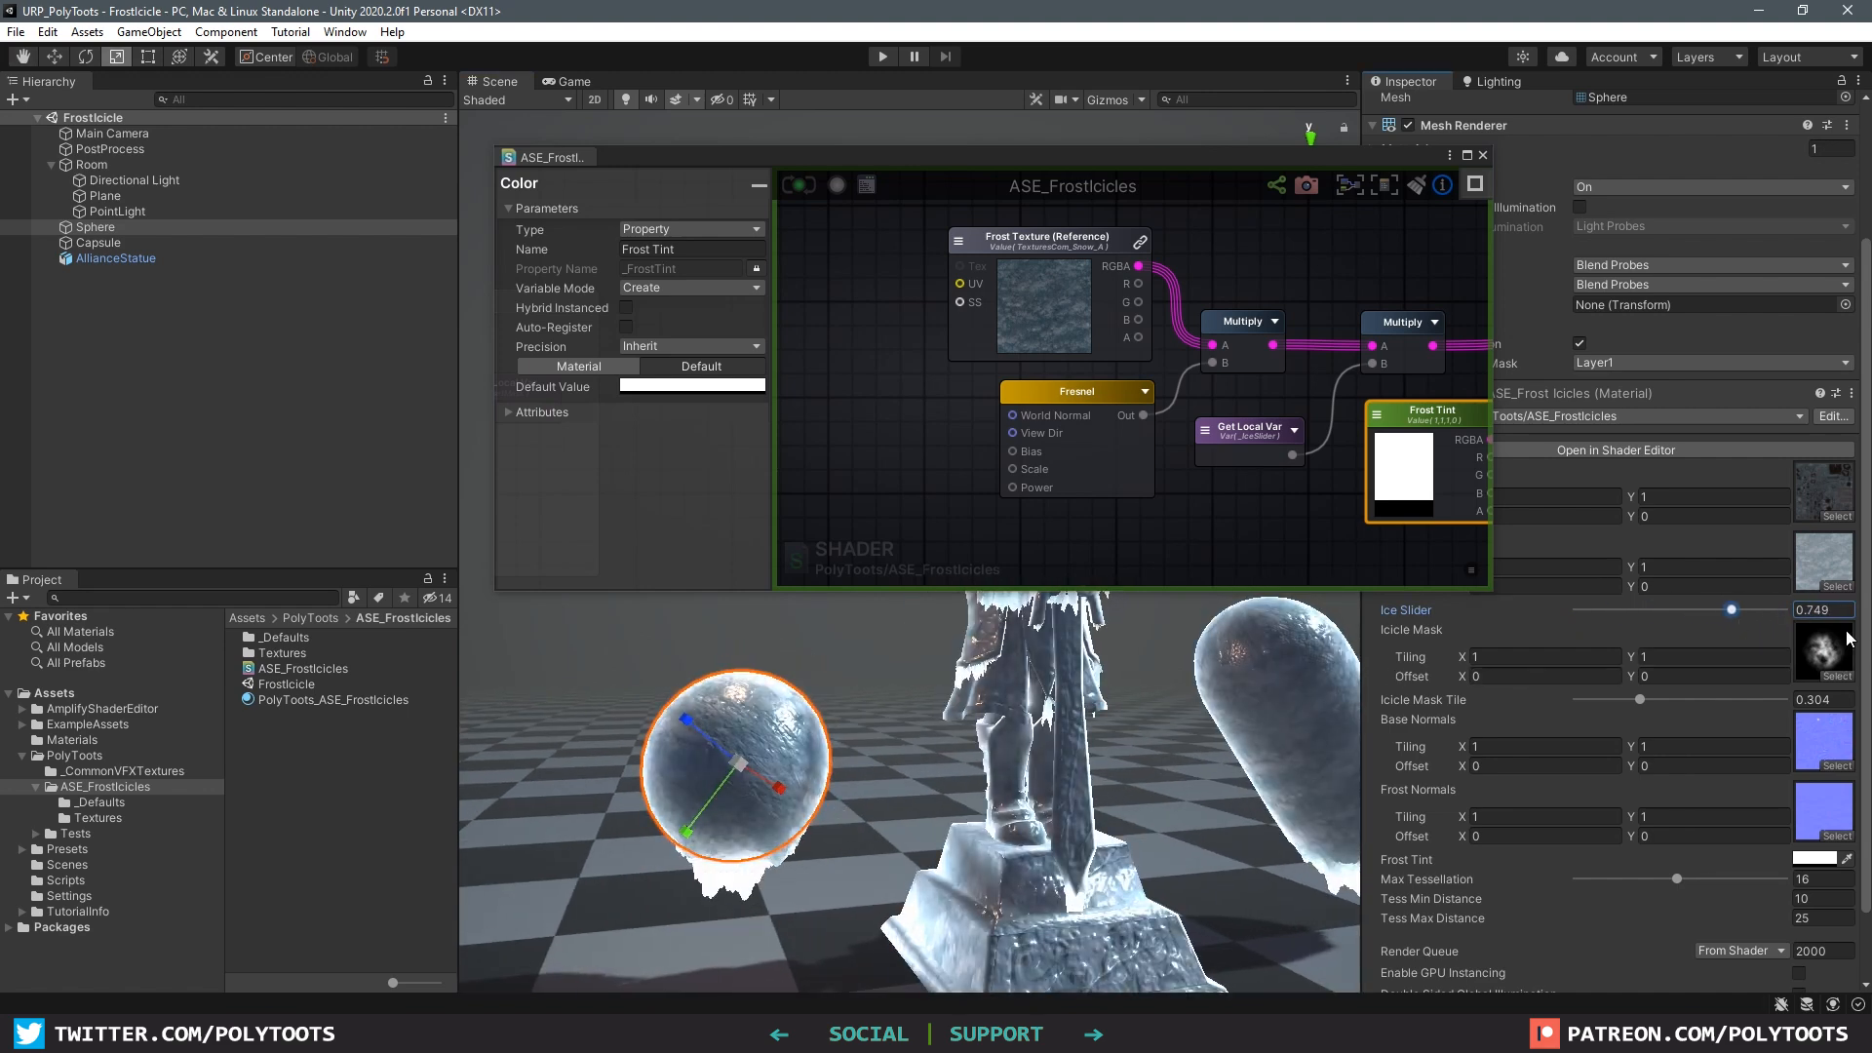
Step: Change the material's Frost Tint to a pale cyan and view the statue's glow
click(1814, 858)
click(1658, 694)
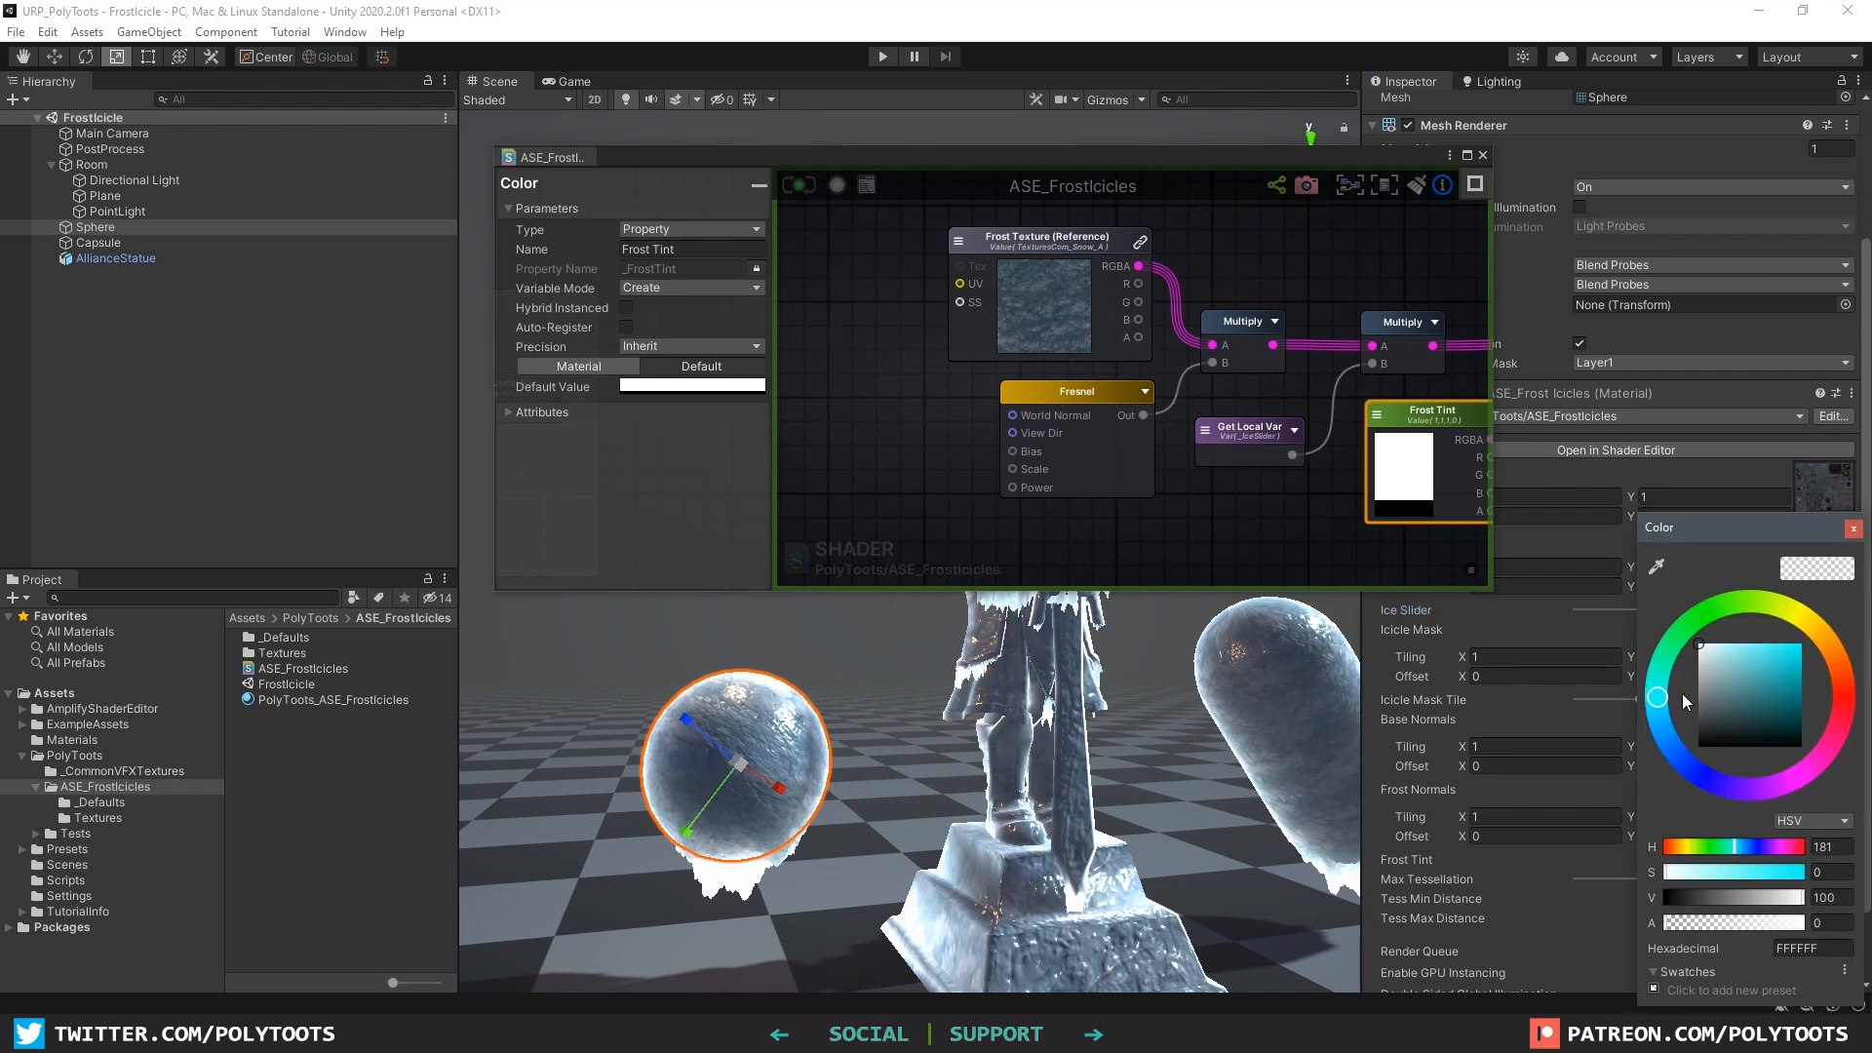
click(1740, 646)
drag(1740, 646, 1688, 645)
alt+drag(1160, 672, 1092, 755)
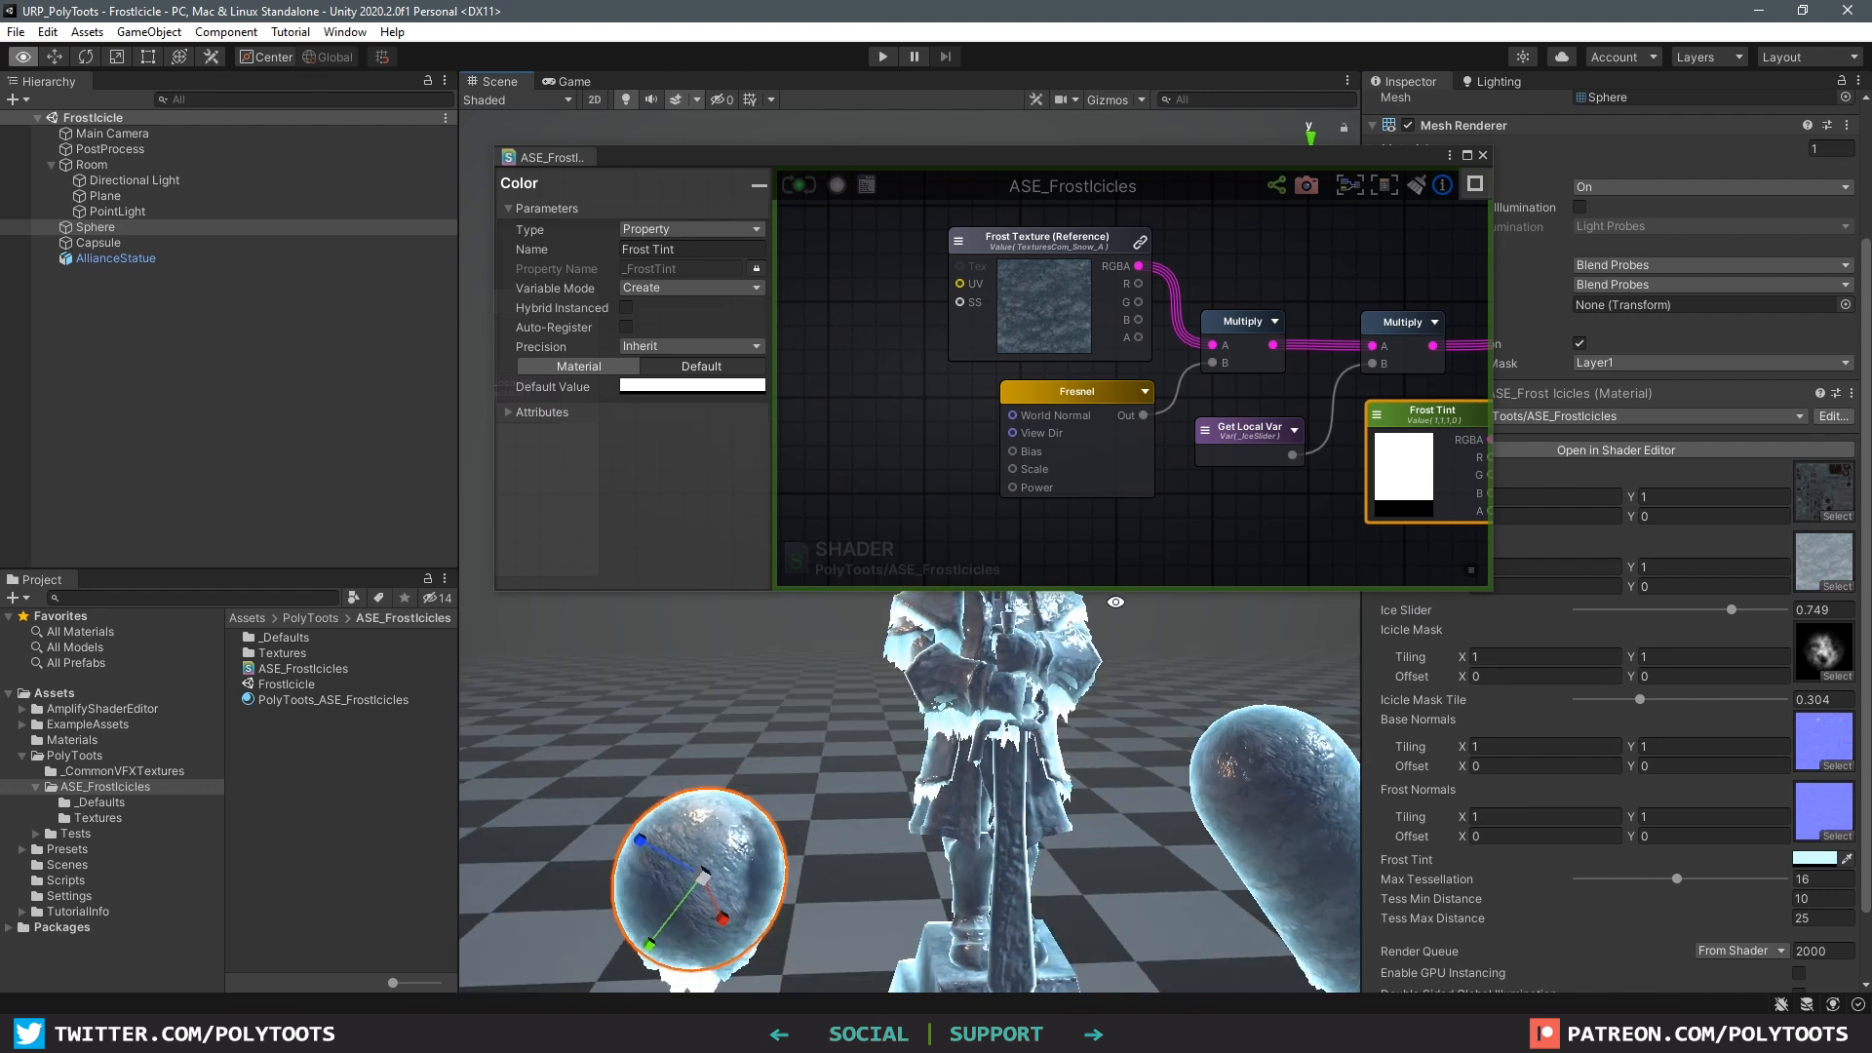
Step: Group the frost texture, Fresnel, tint and Multiply nodes of the emission chain in a comment frame
click(1041, 151)
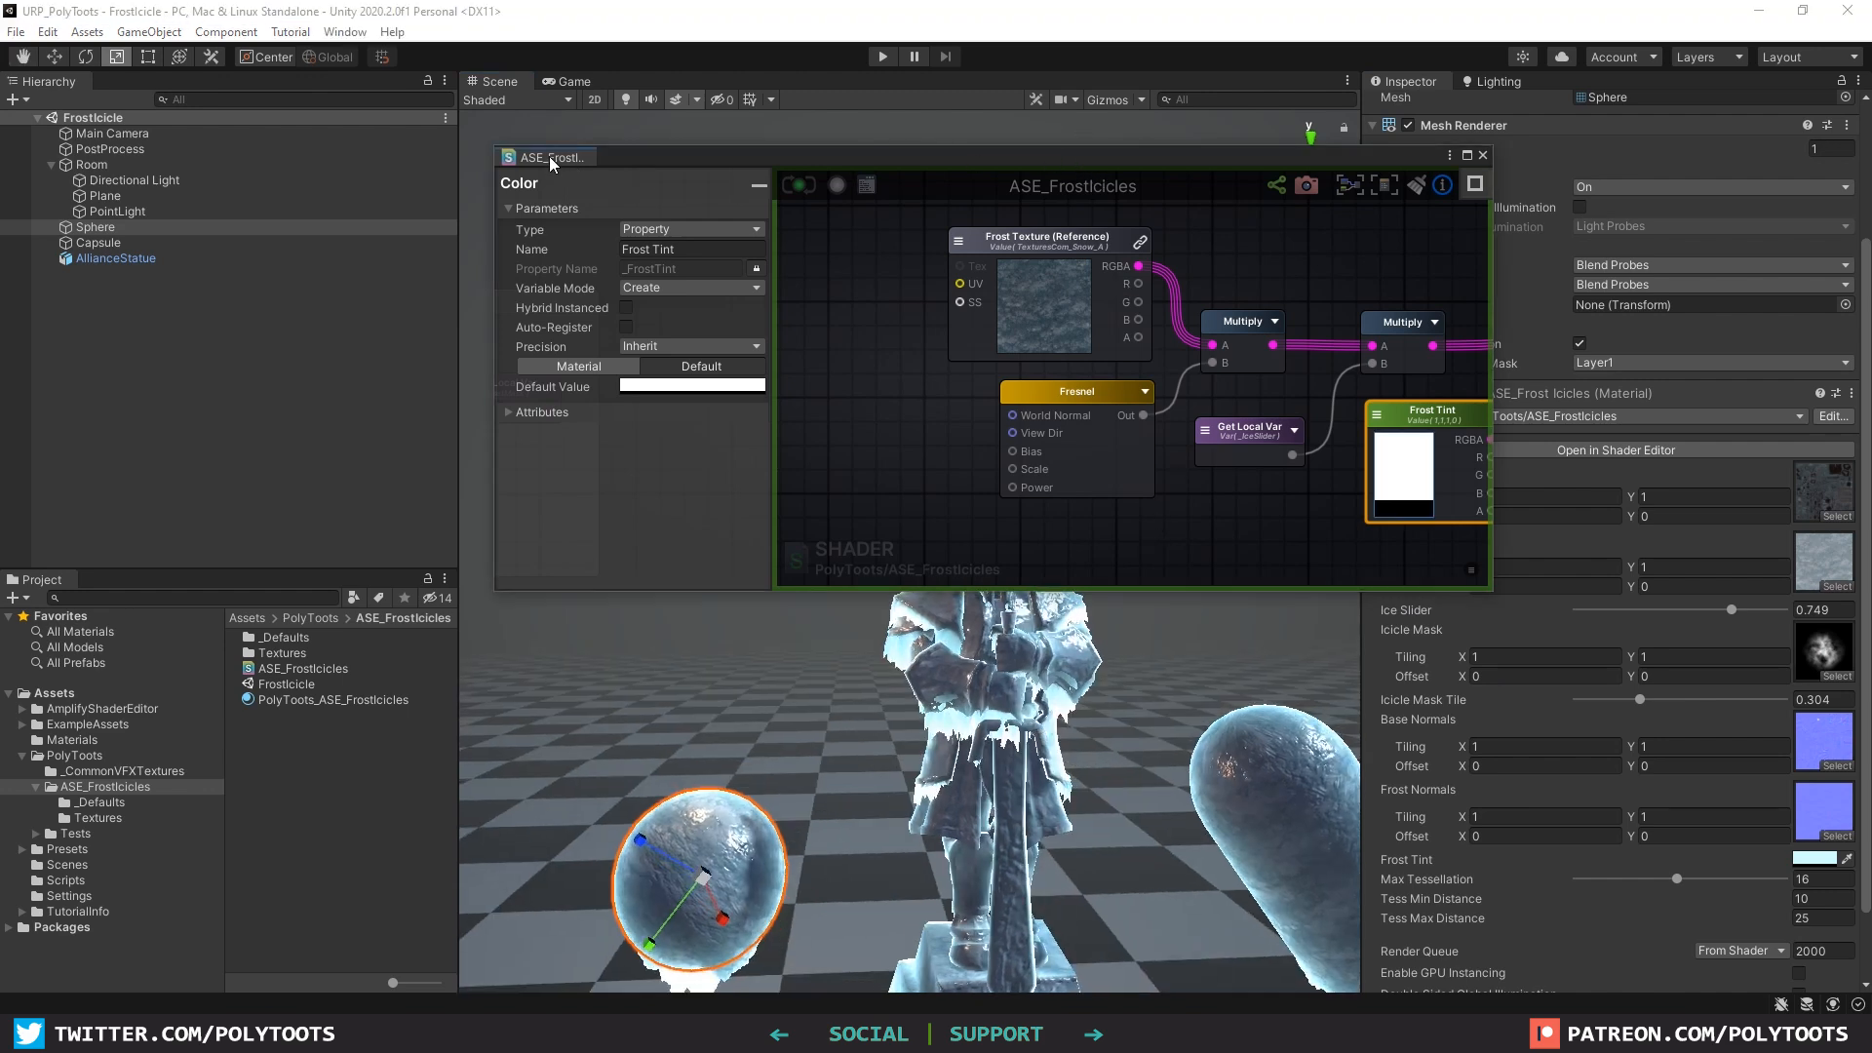
drag(652, 156, 604, 122)
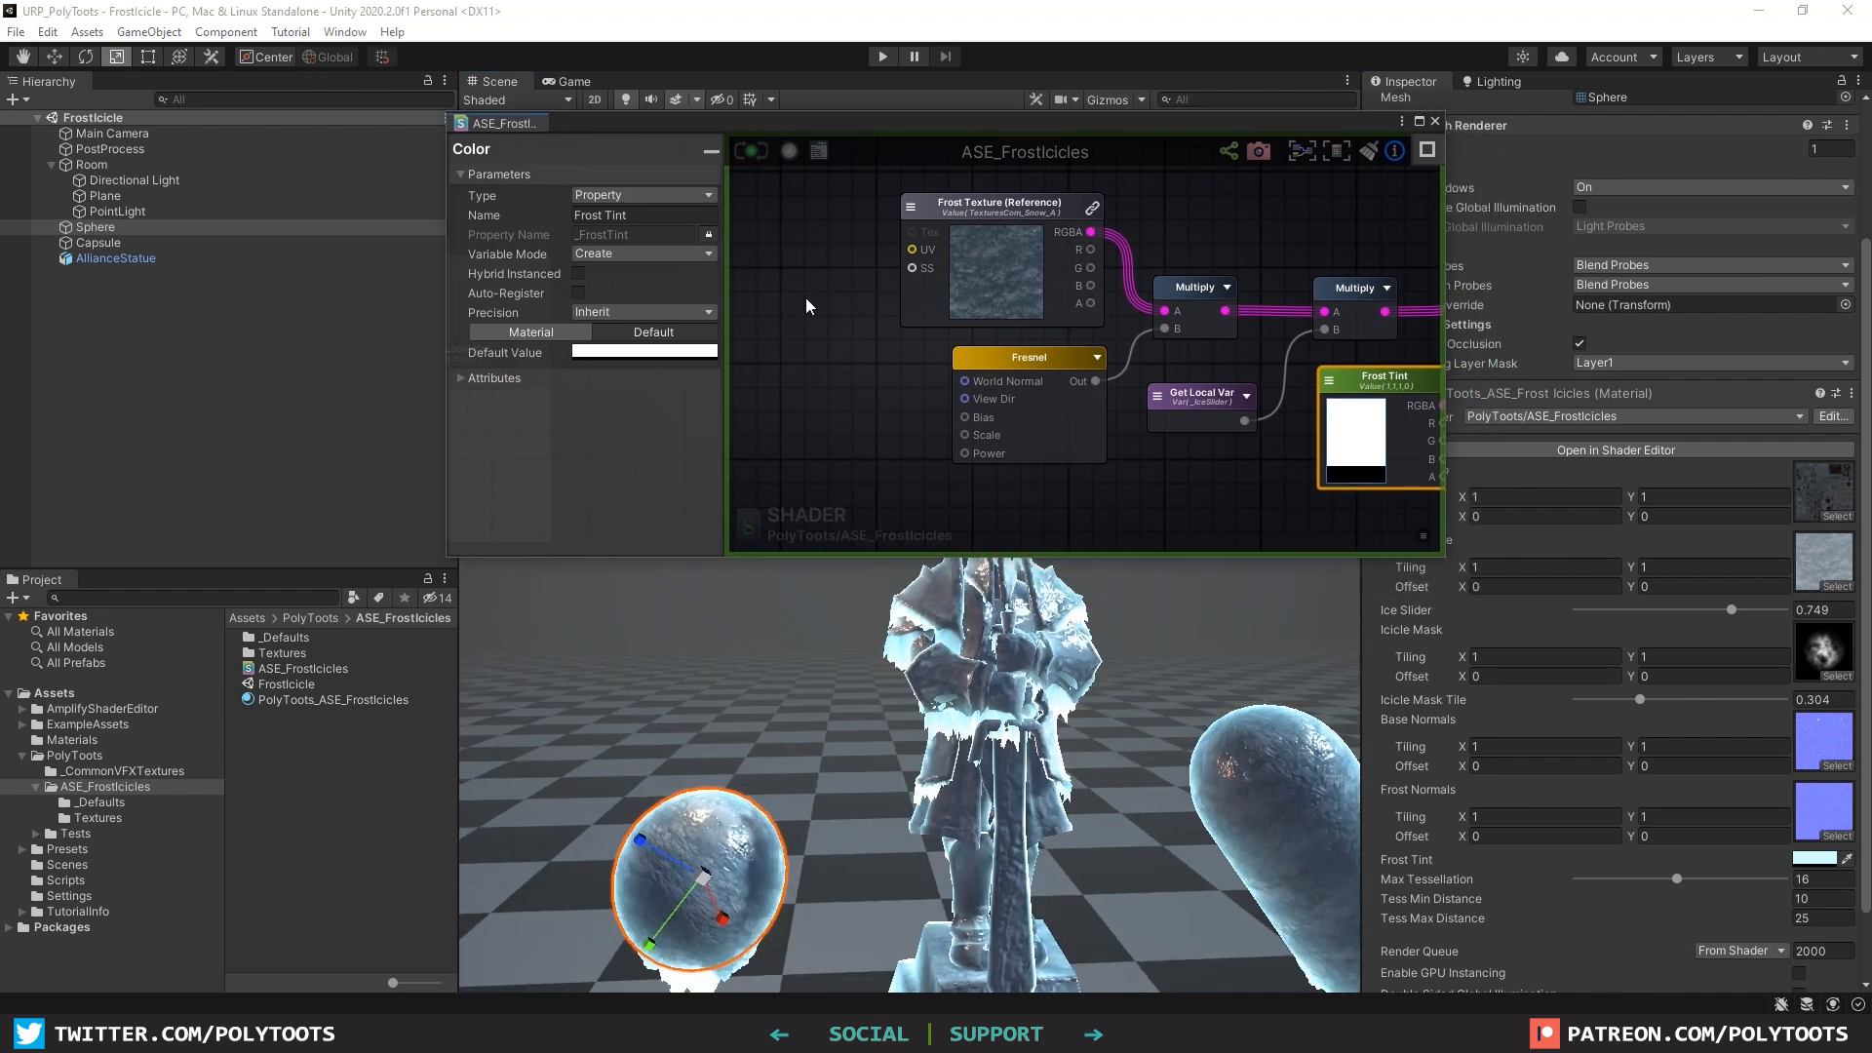
scroll(1266, 345, down, 5)
click(886, 460)
drag(886, 460, 884, 464)
scroll(1041, 455, up, 3)
middle_drag(1074, 449, 1053, 454)
key(c)
click(1076, 236)
click(1068, 259)
Step: Title the comment frame Emission, shift it slightly down and save the shader
click(634, 195)
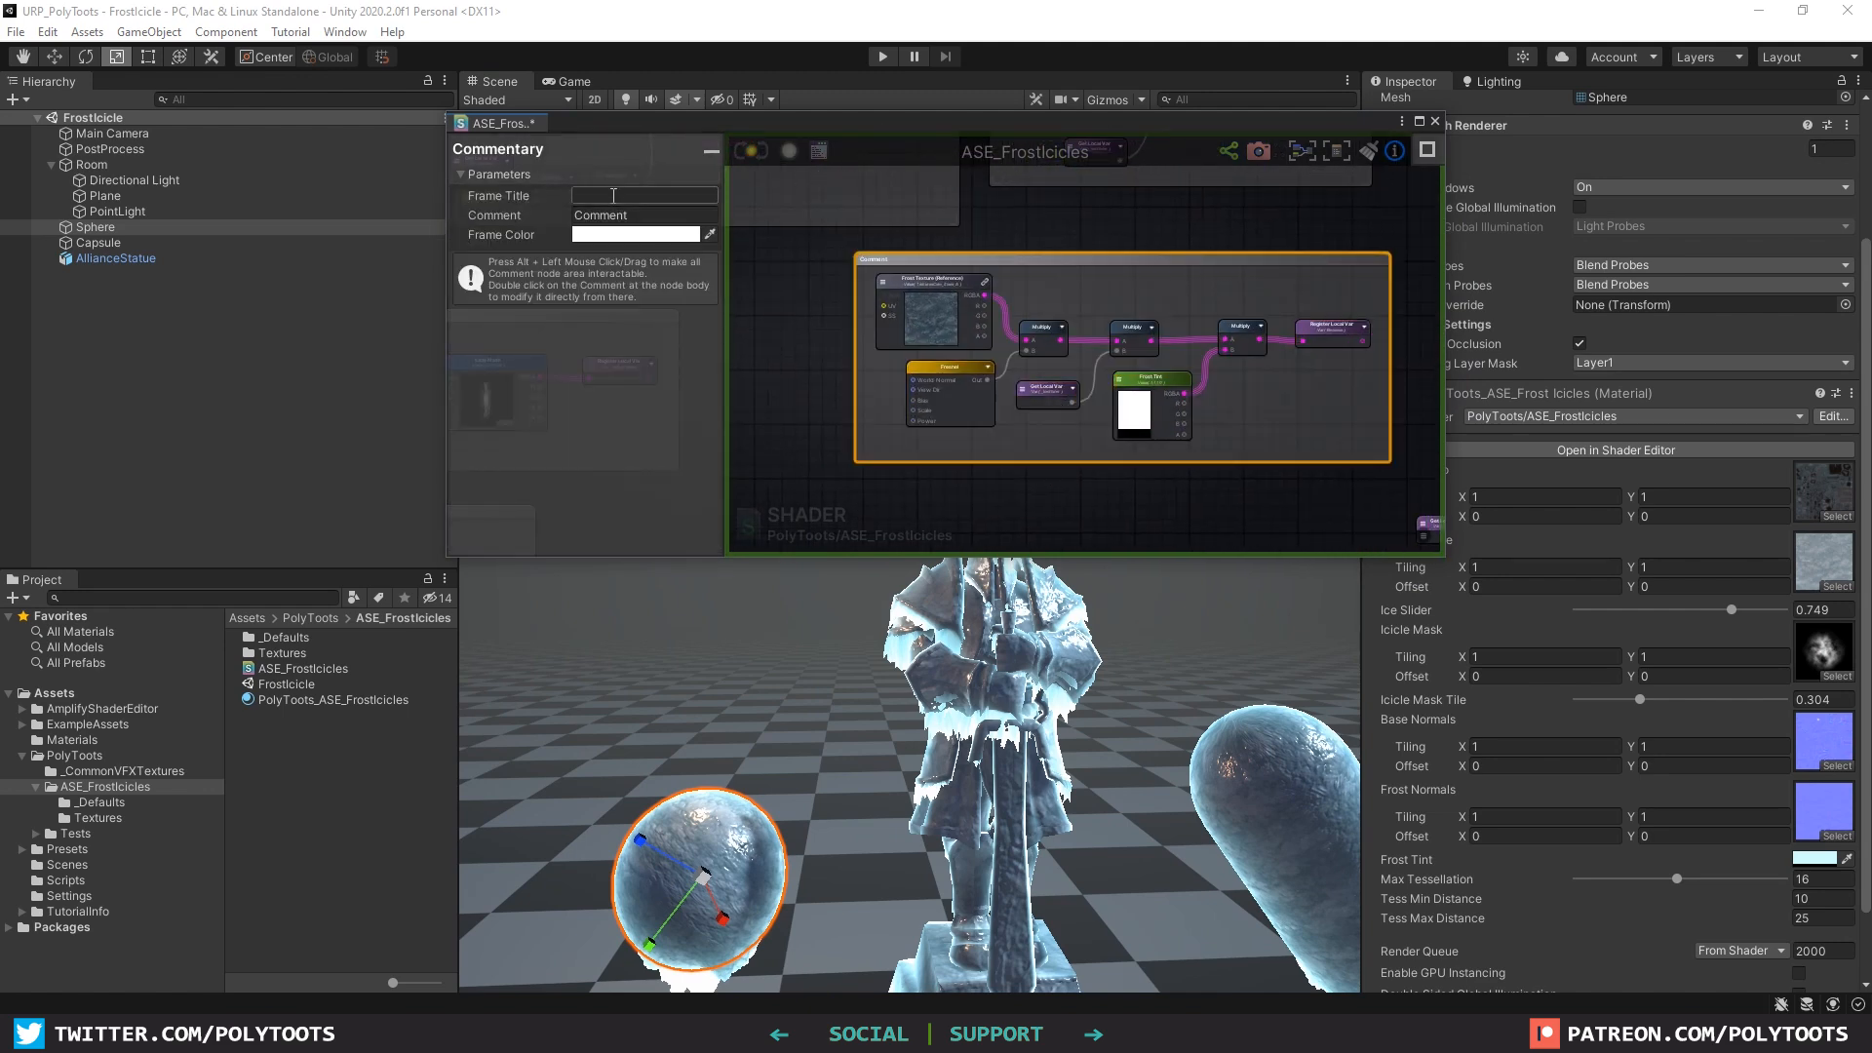
text(Emission)
click(979, 226)
alt+drag(1098, 283, 1083, 314)
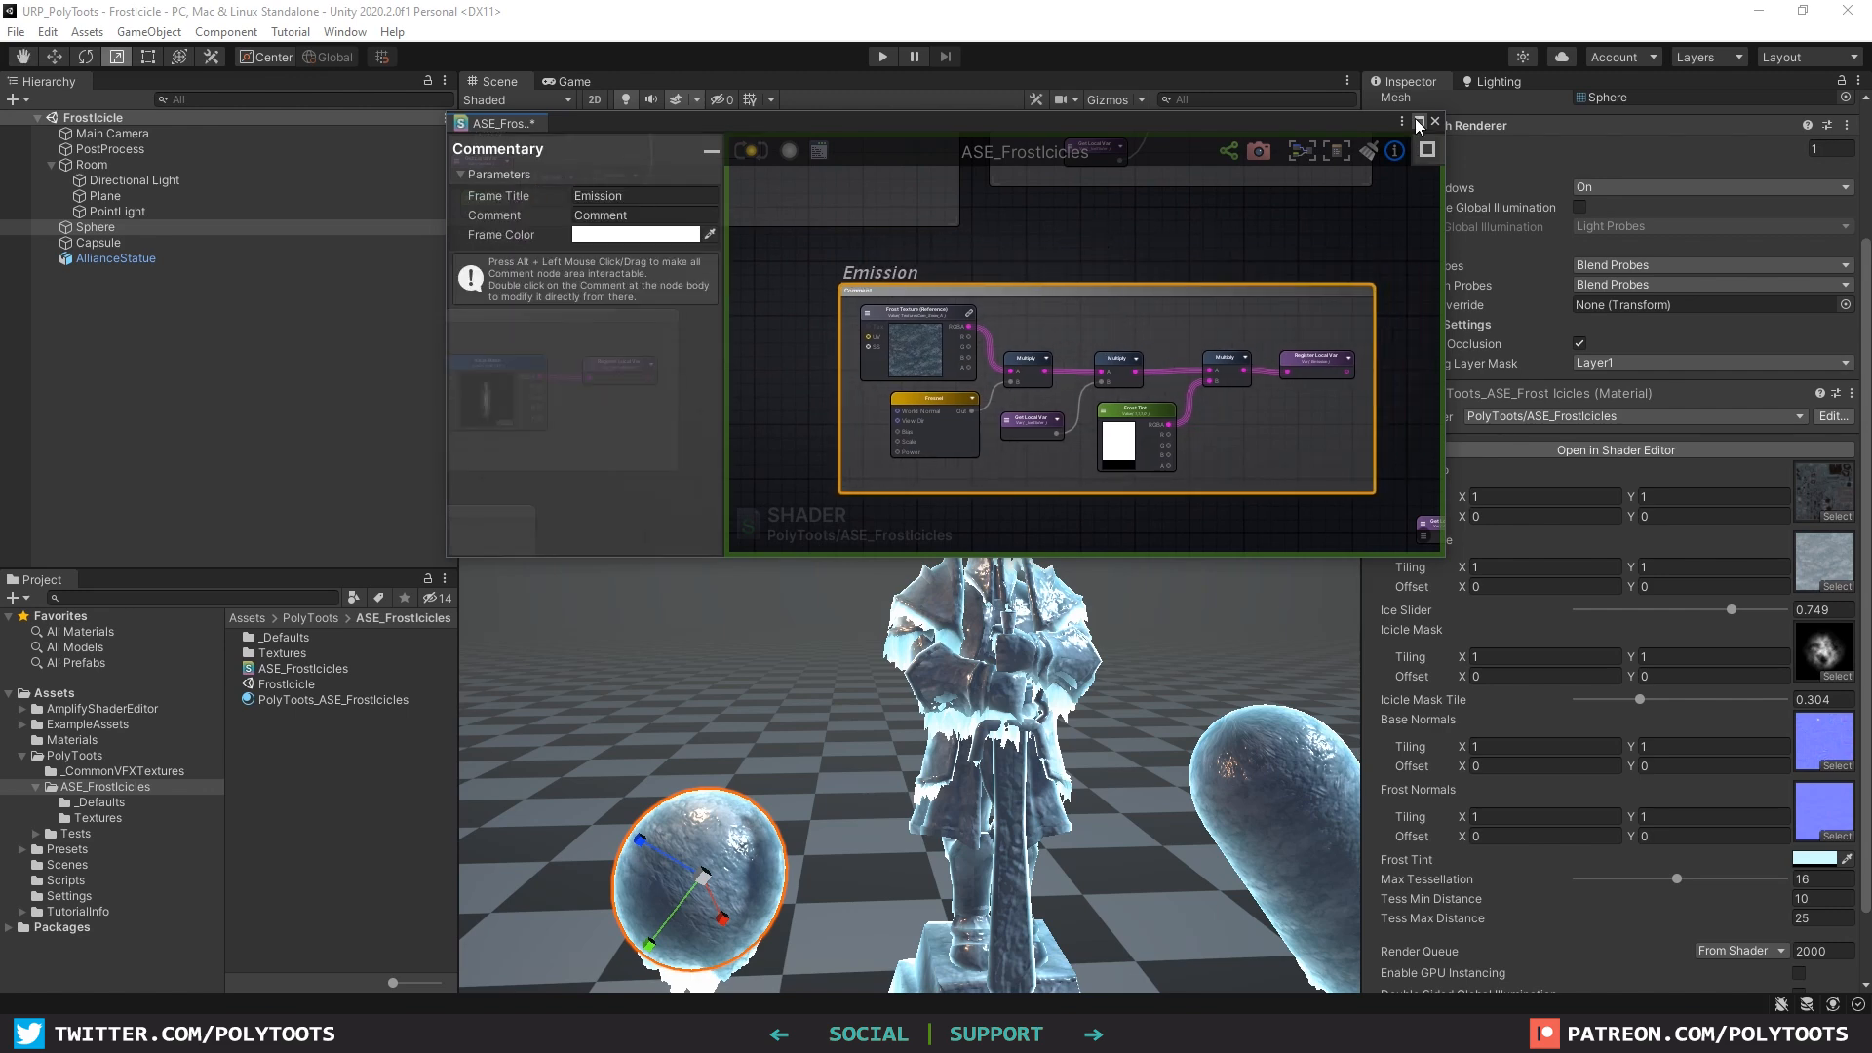
click(1236, 210)
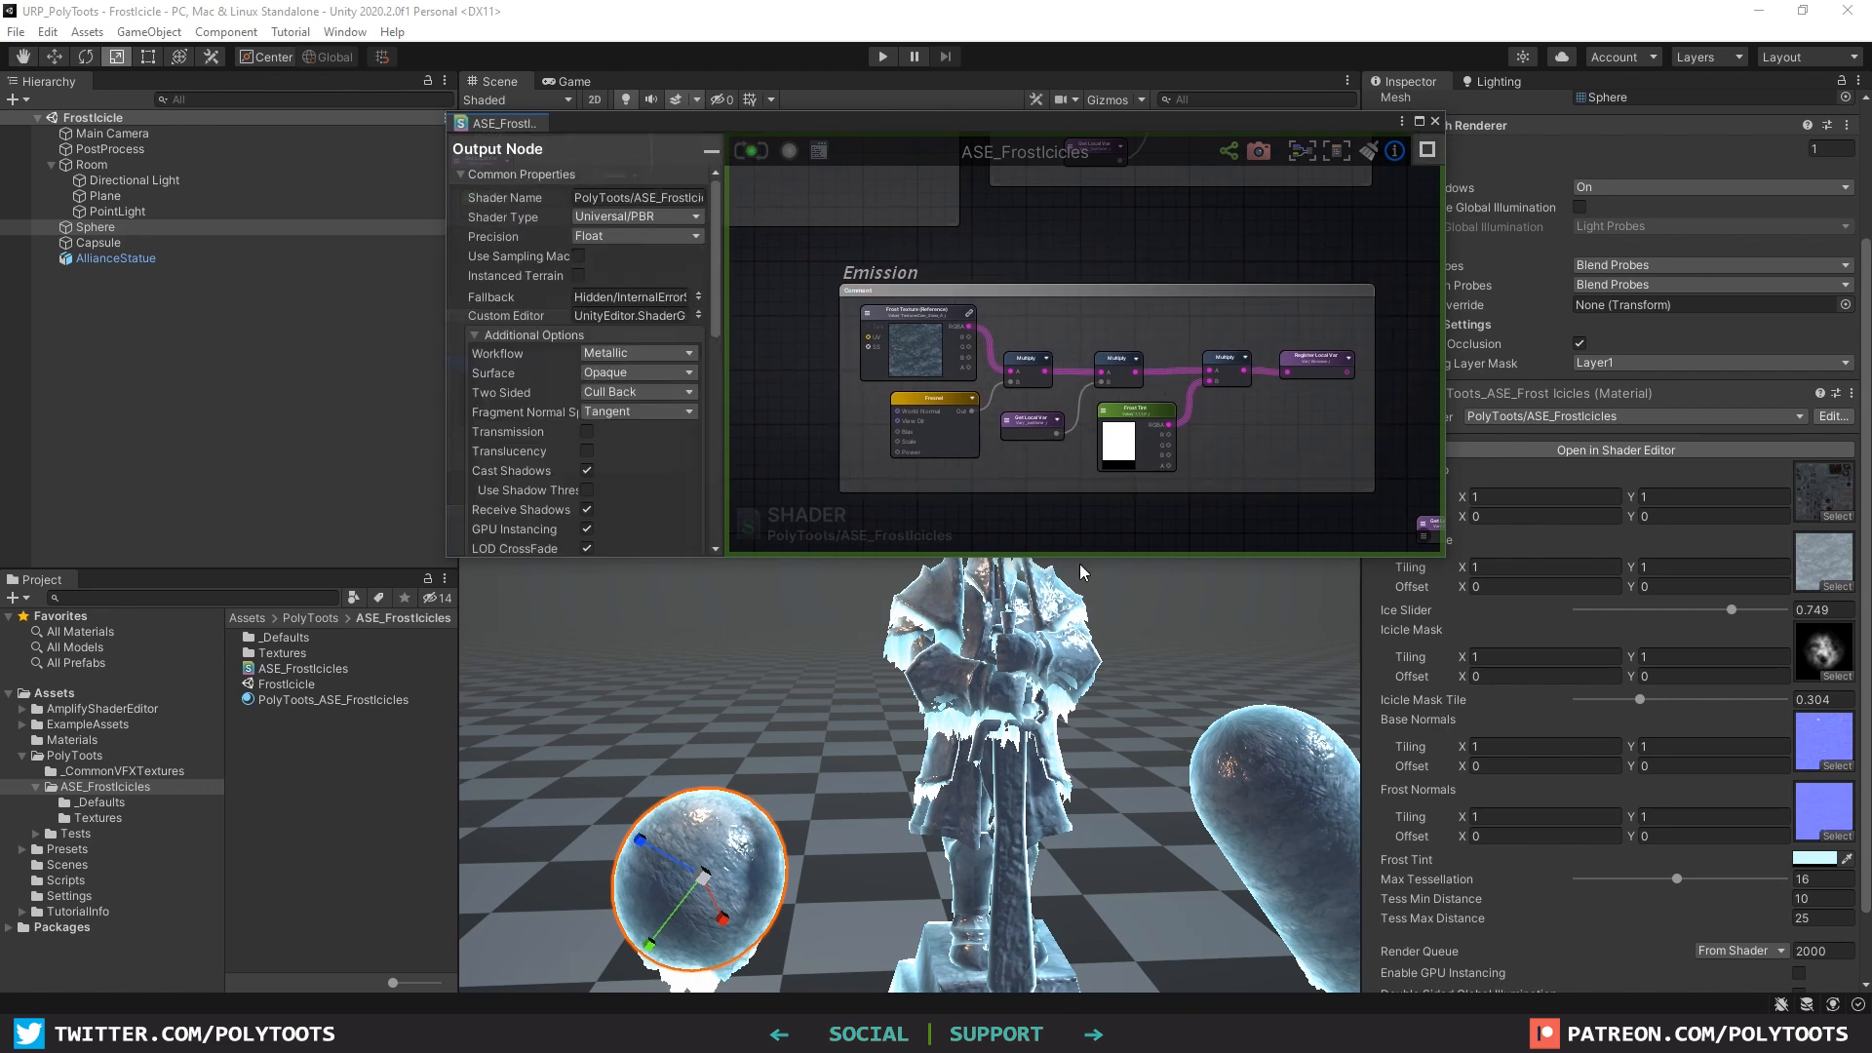
Step: Dock the shader editor window above the Scene view
middle_drag(1089, 548, 1091, 548)
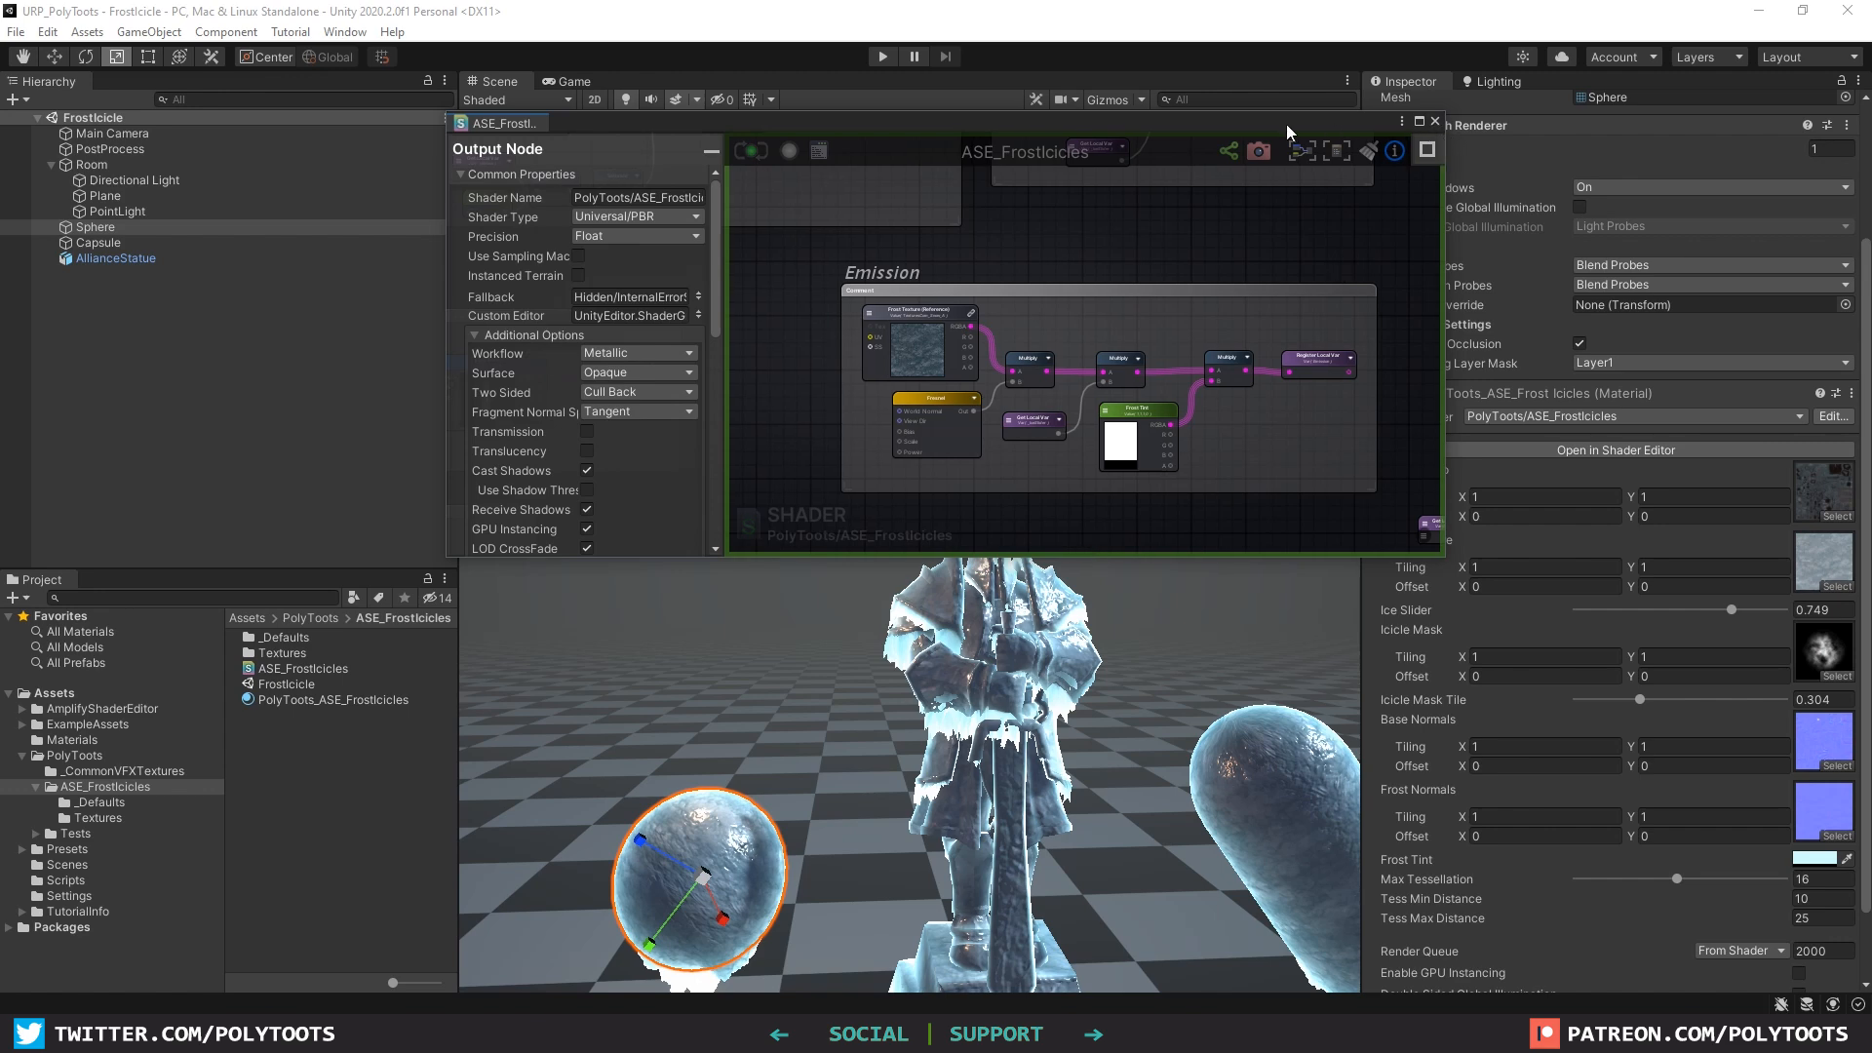
drag(1289, 122, 1325, 167)
drag(601, 158, 625, 146)
Step: Examine the frosted statue, sphere and capsule in the scene from several angles and distances
alt+drag(928, 741, 1003, 655)
scroll(922, 556, up, 5)
scroll(1003, 656, down, 4)
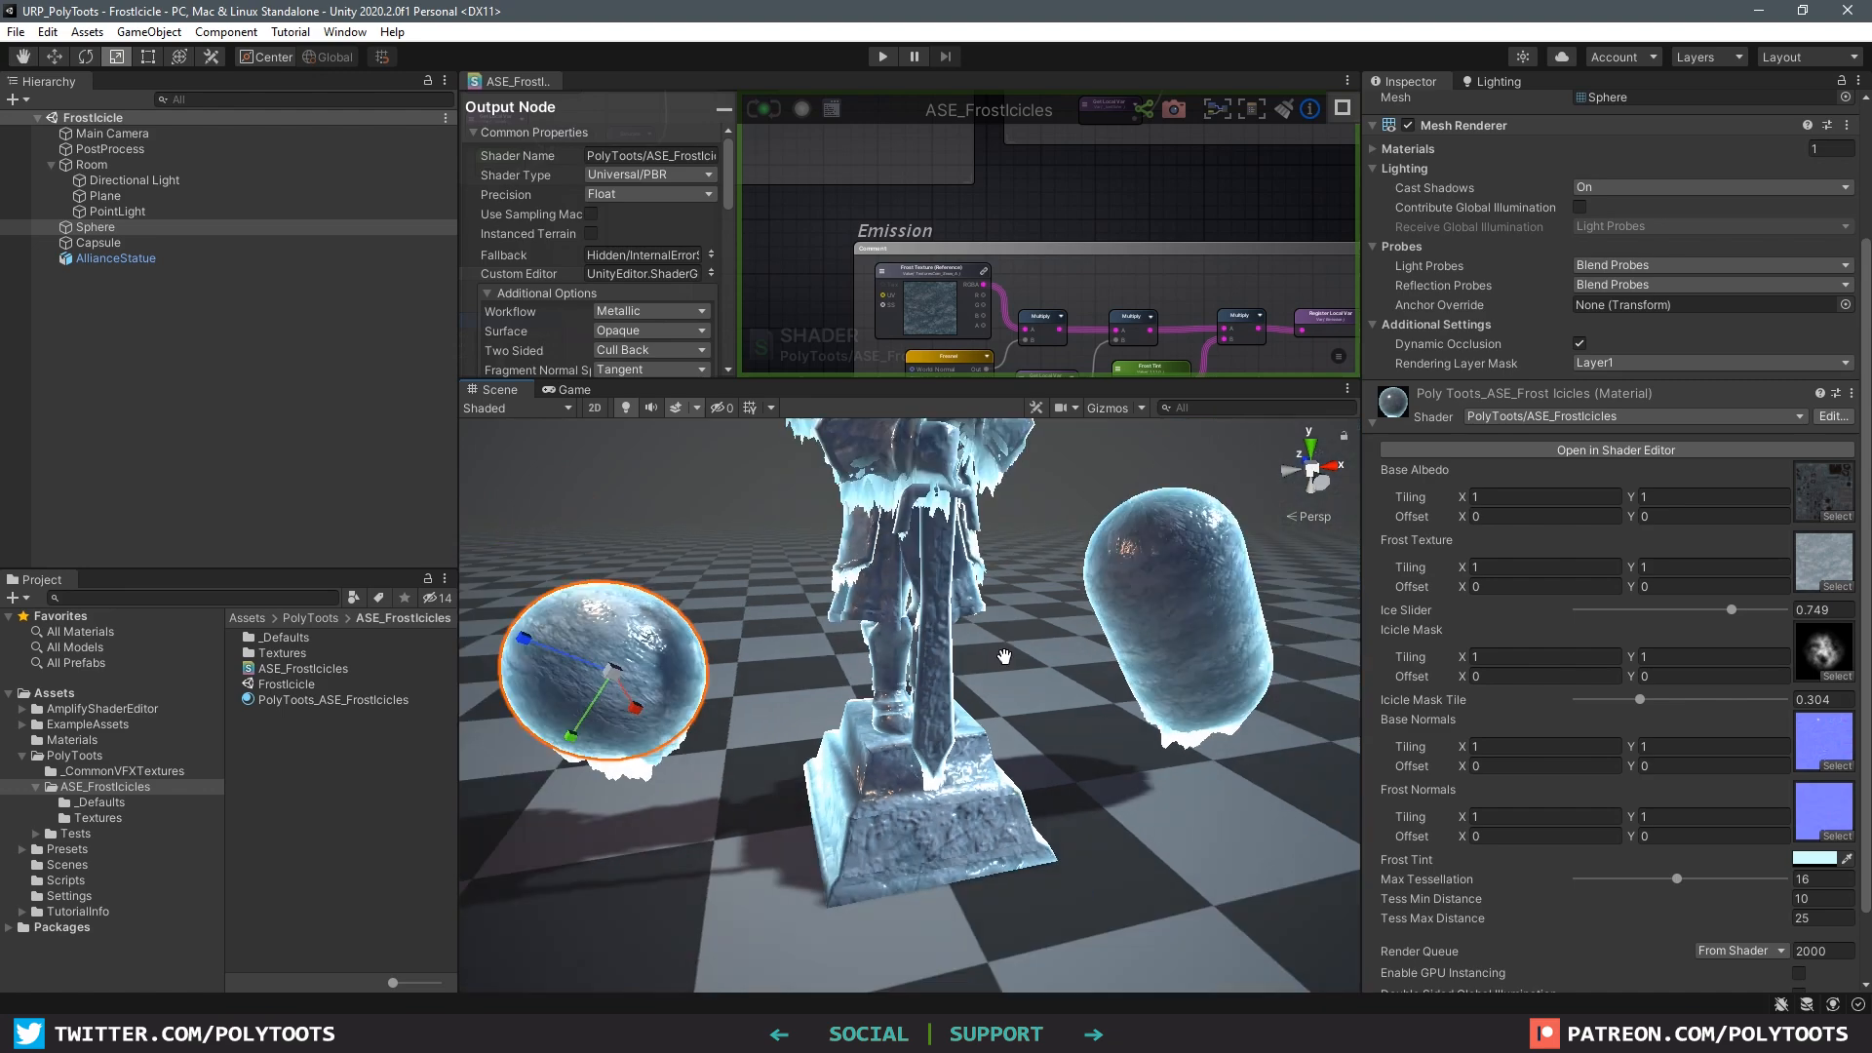
middle_drag(1003, 653, 1014, 770)
scroll(1048, 648, down, 2)
alt+drag(1049, 648, 1135, 578)
click(915, 642)
click(914, 641)
key(f)
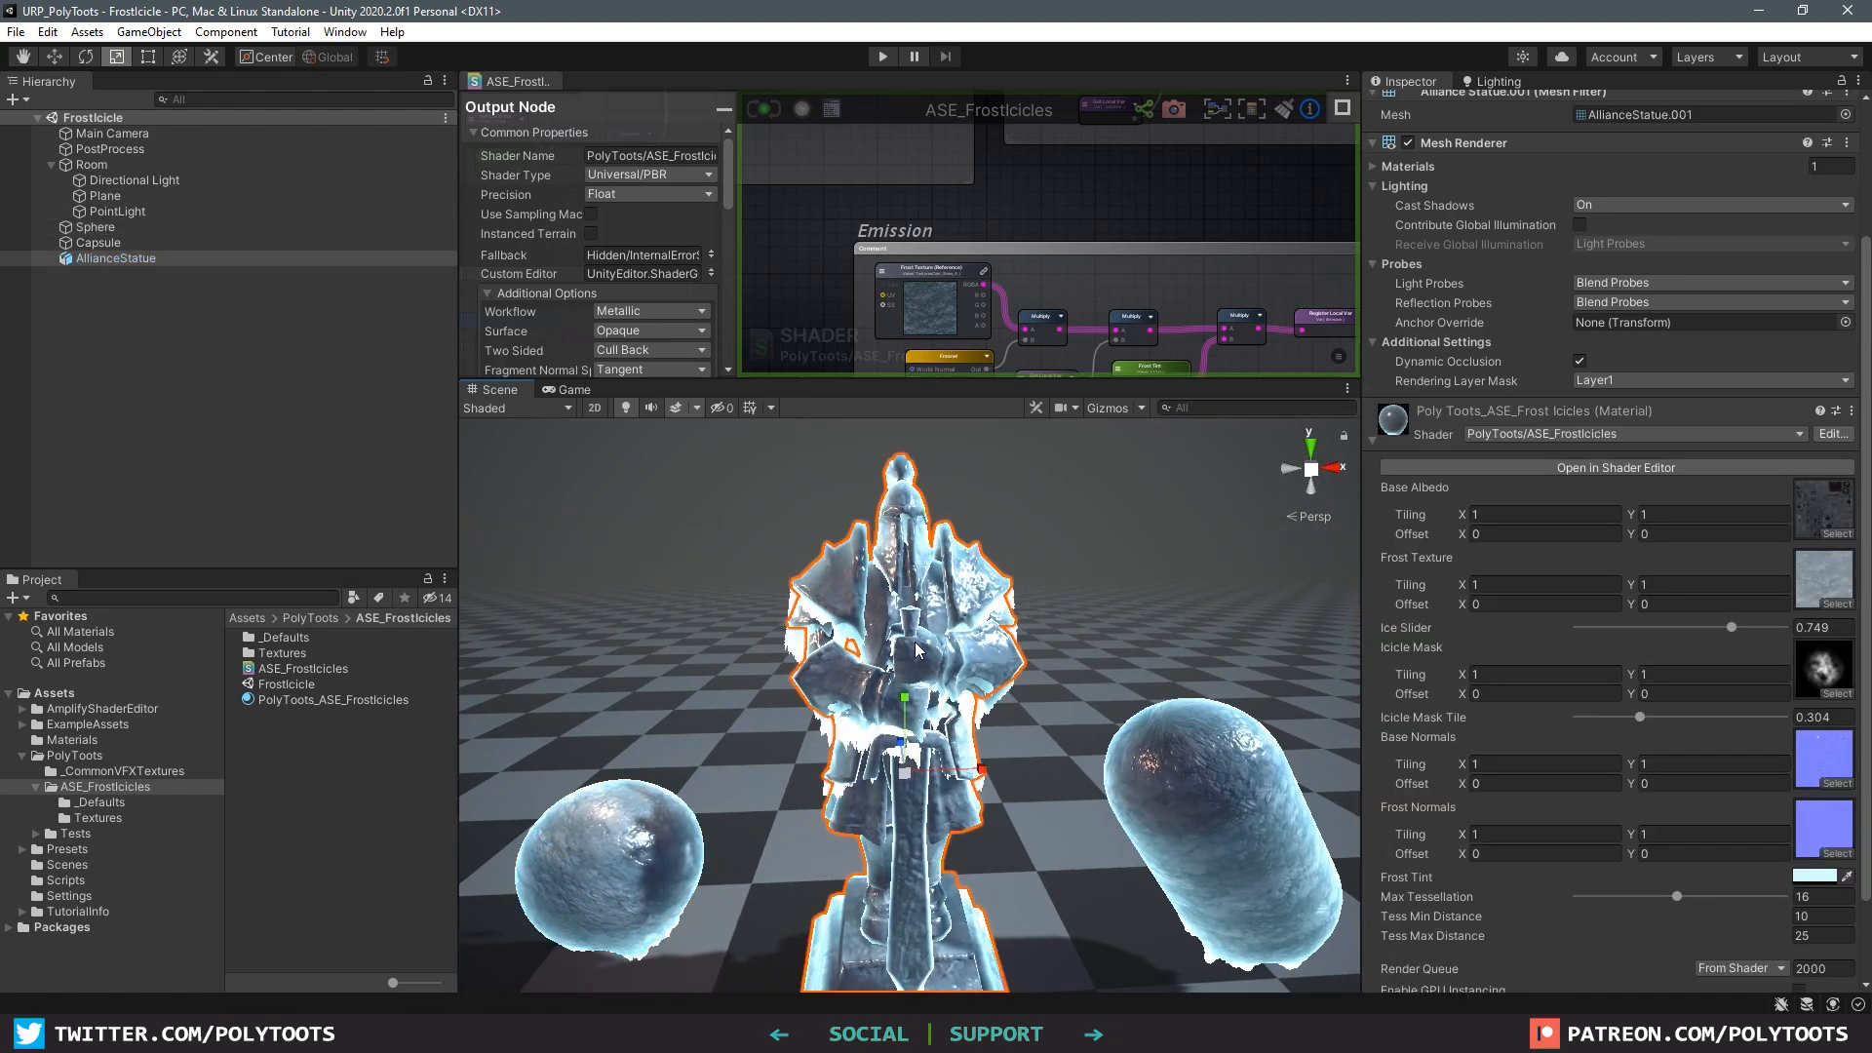
click(668, 647)
scroll(669, 647, up, 3)
alt+drag(669, 647, 800, 692)
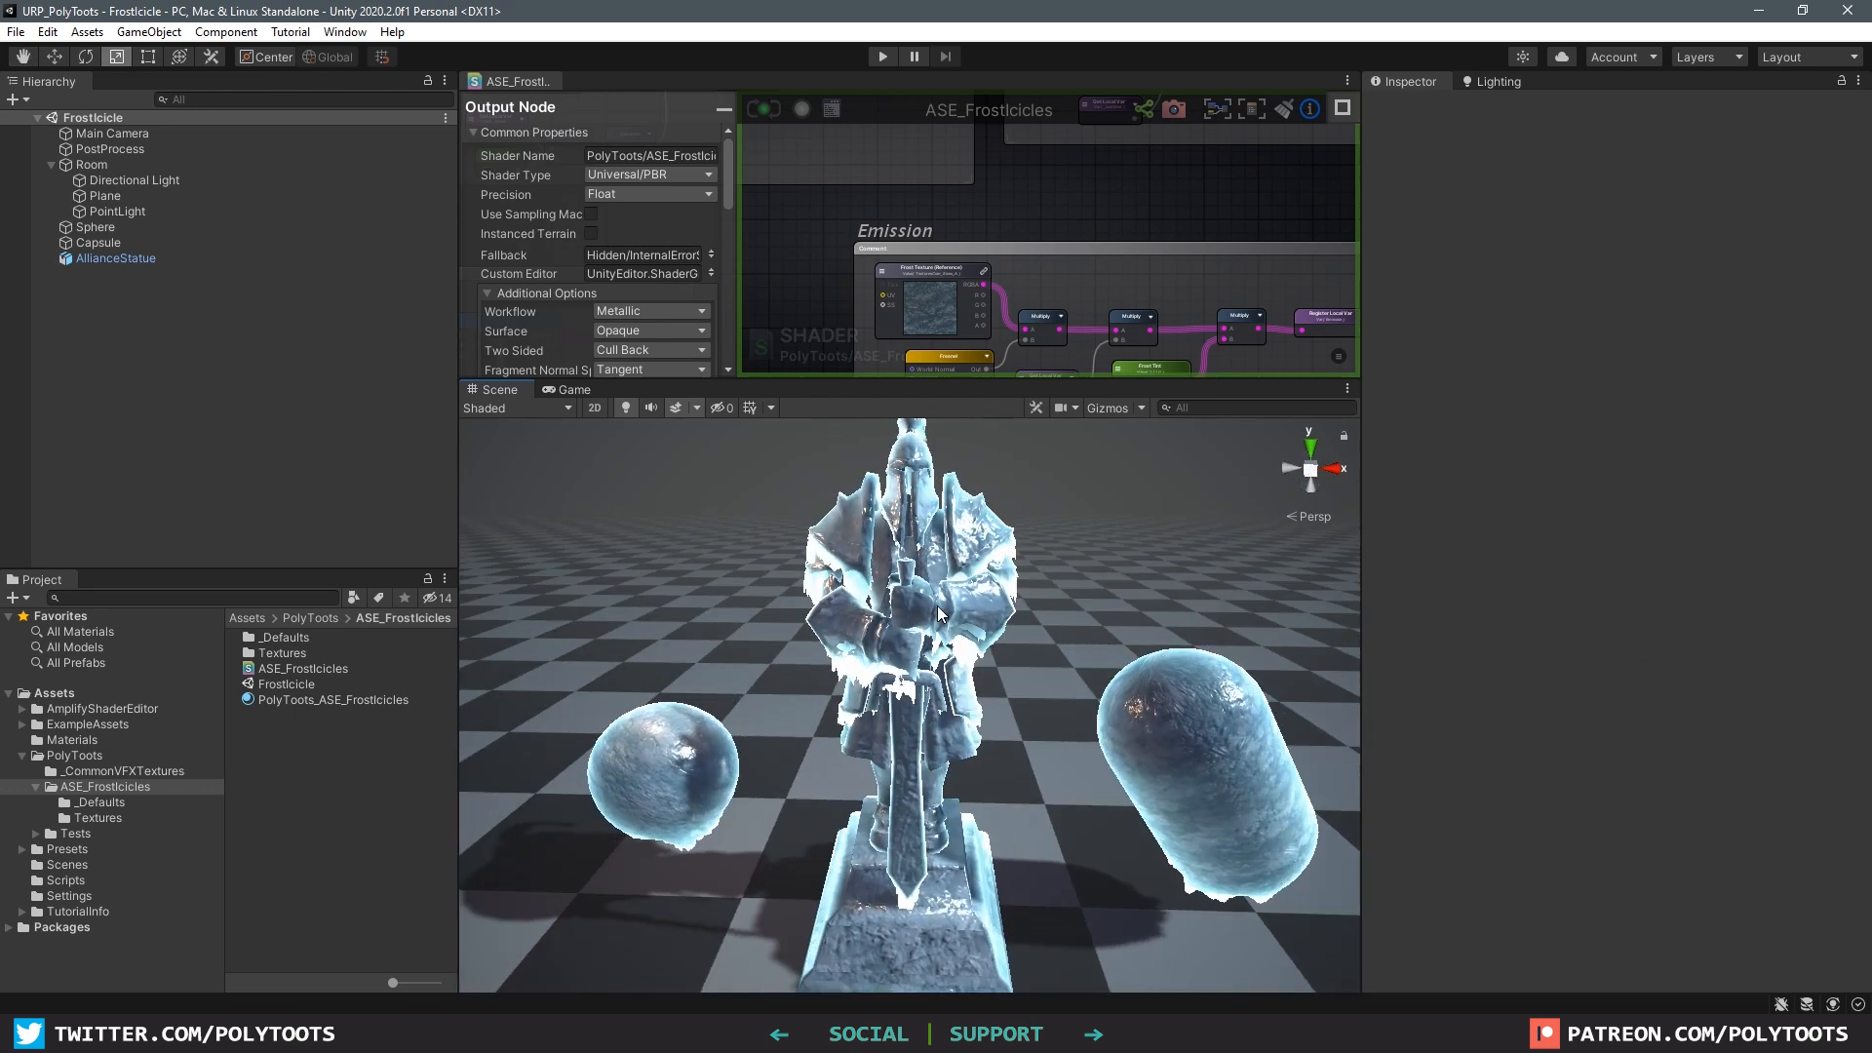
Step: Set Max Tessellation to 4 on the statue's frost material
click(912, 663)
scroll(1671, 665, down, 8)
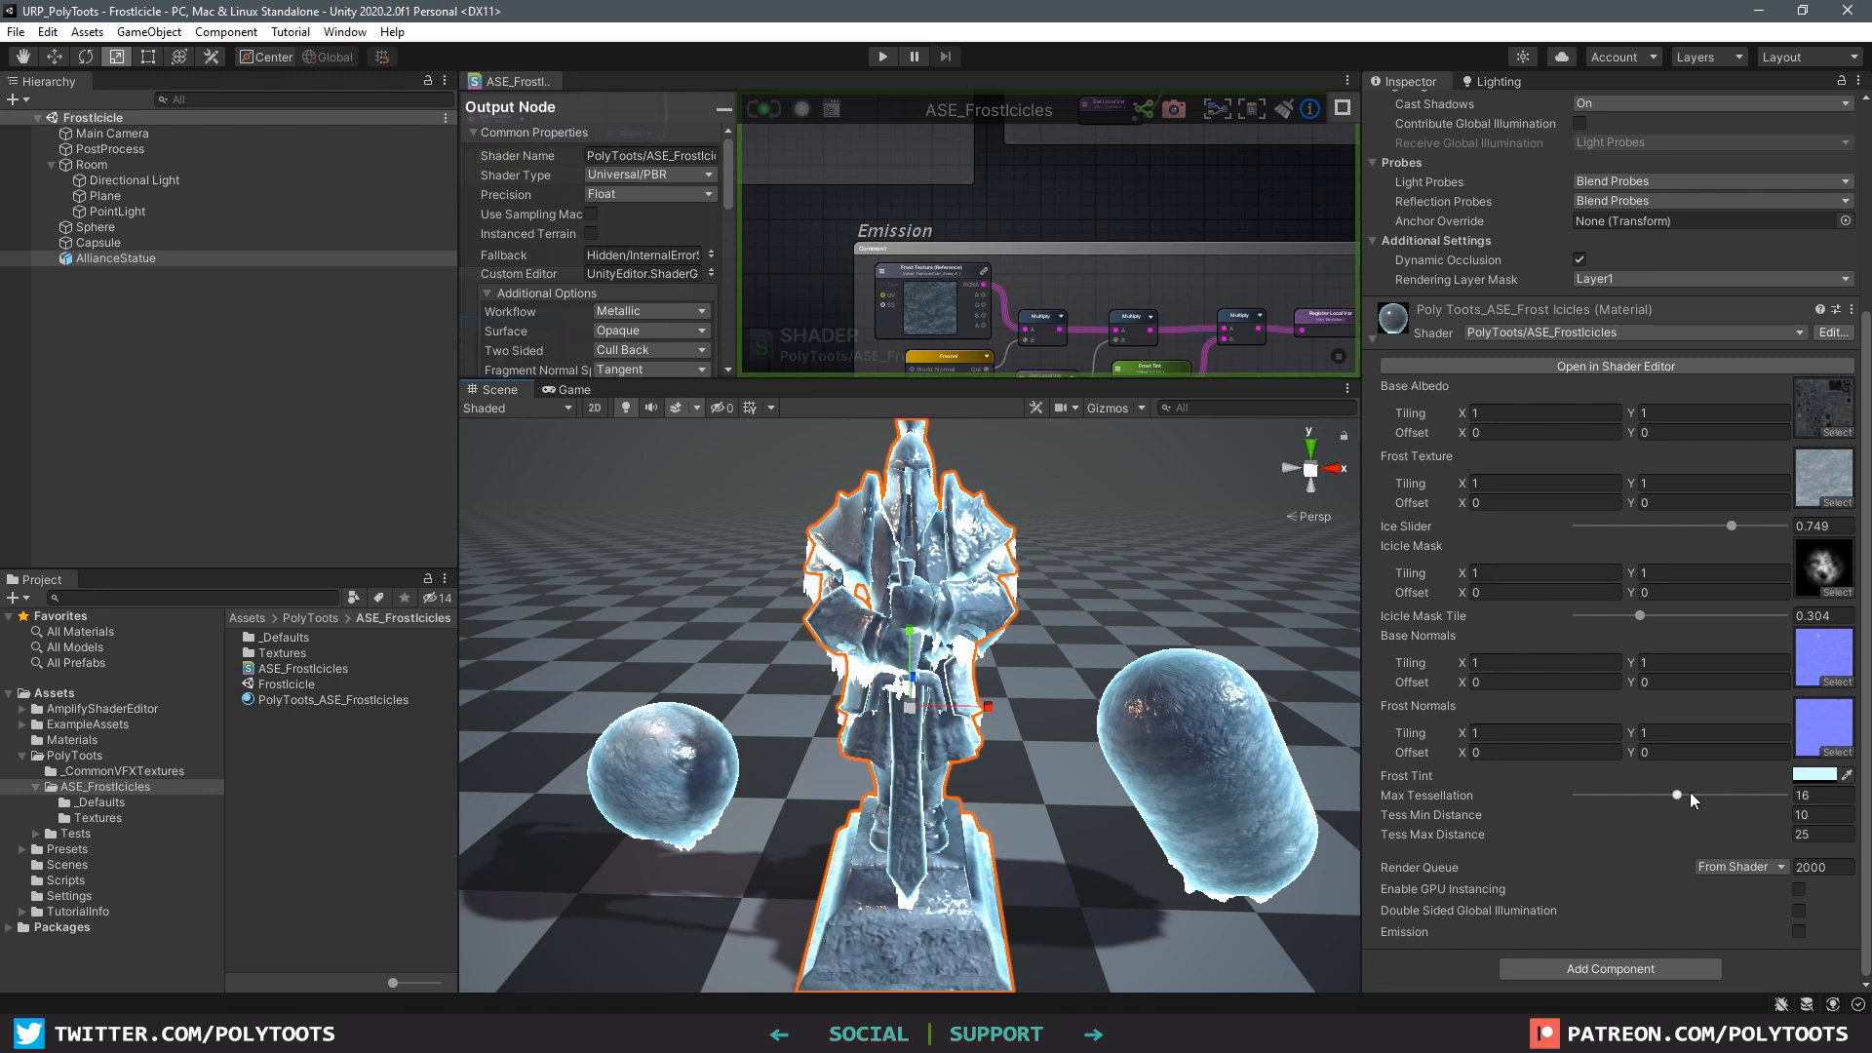
click(1821, 795)
text(4)
key(Tab)
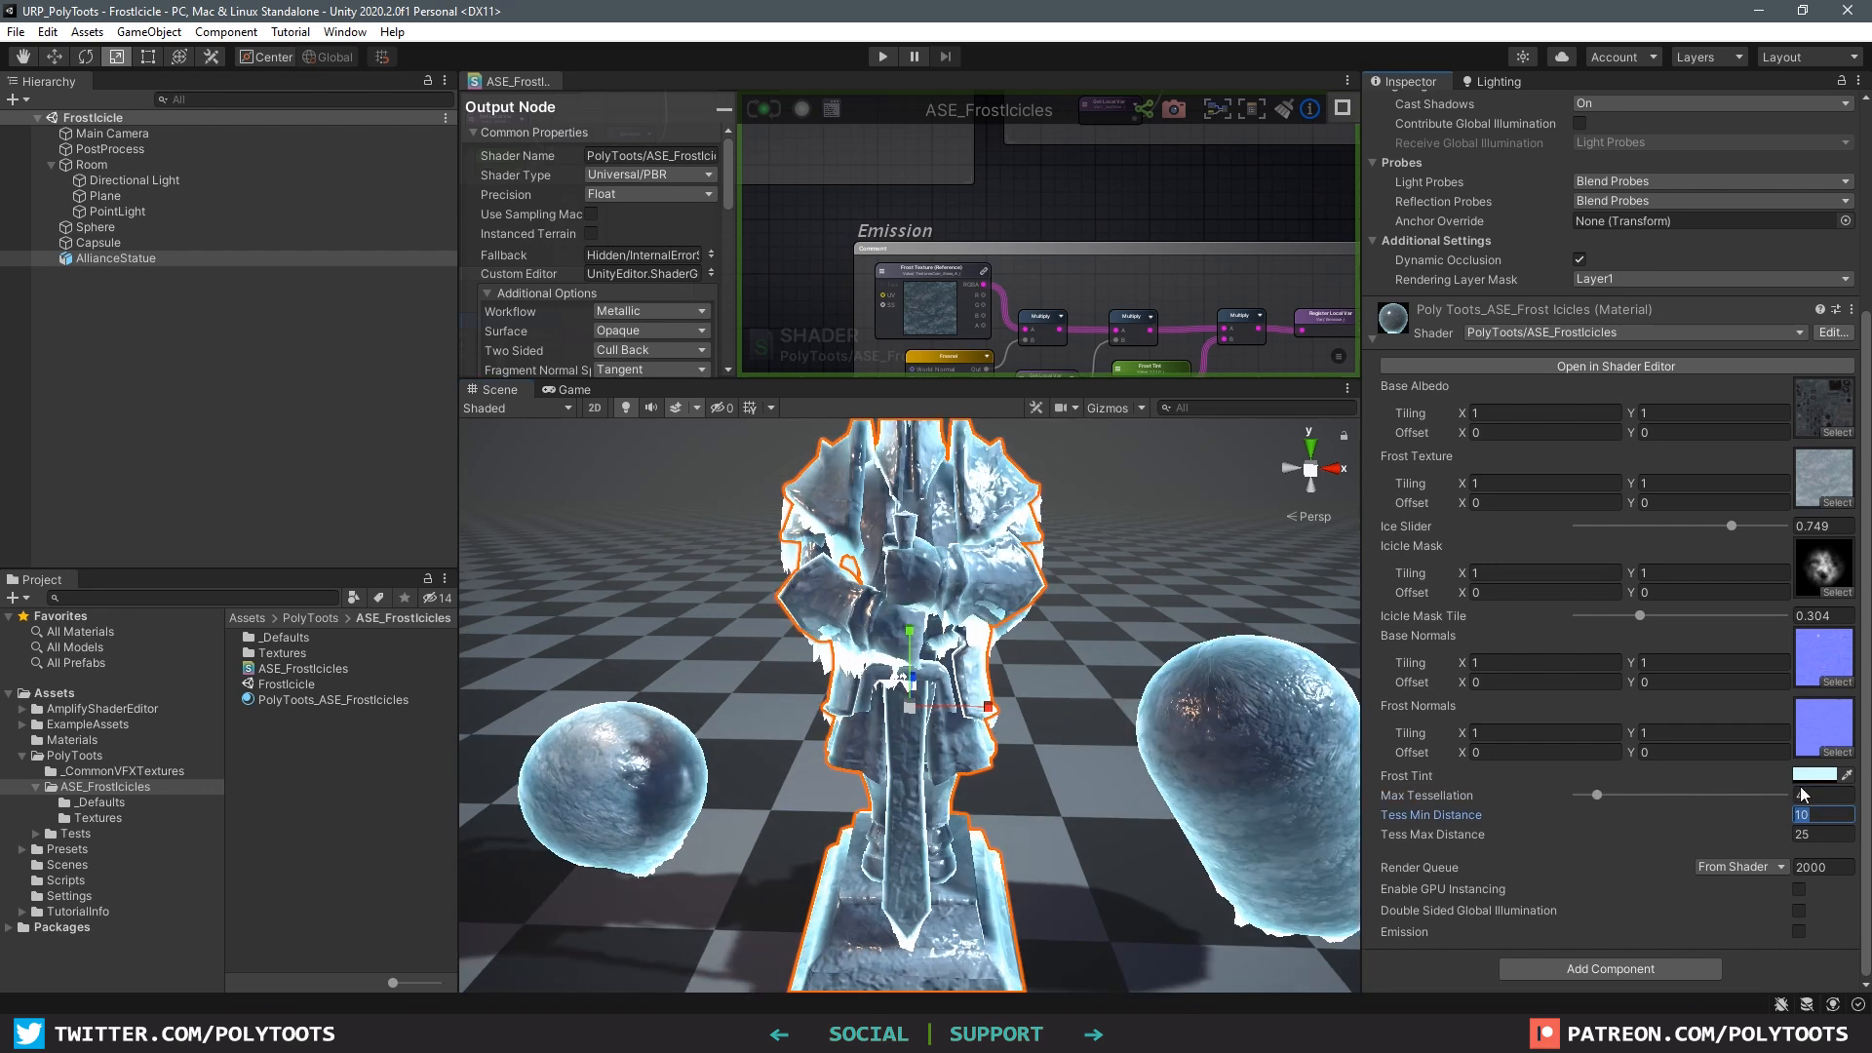
click(1693, 785)
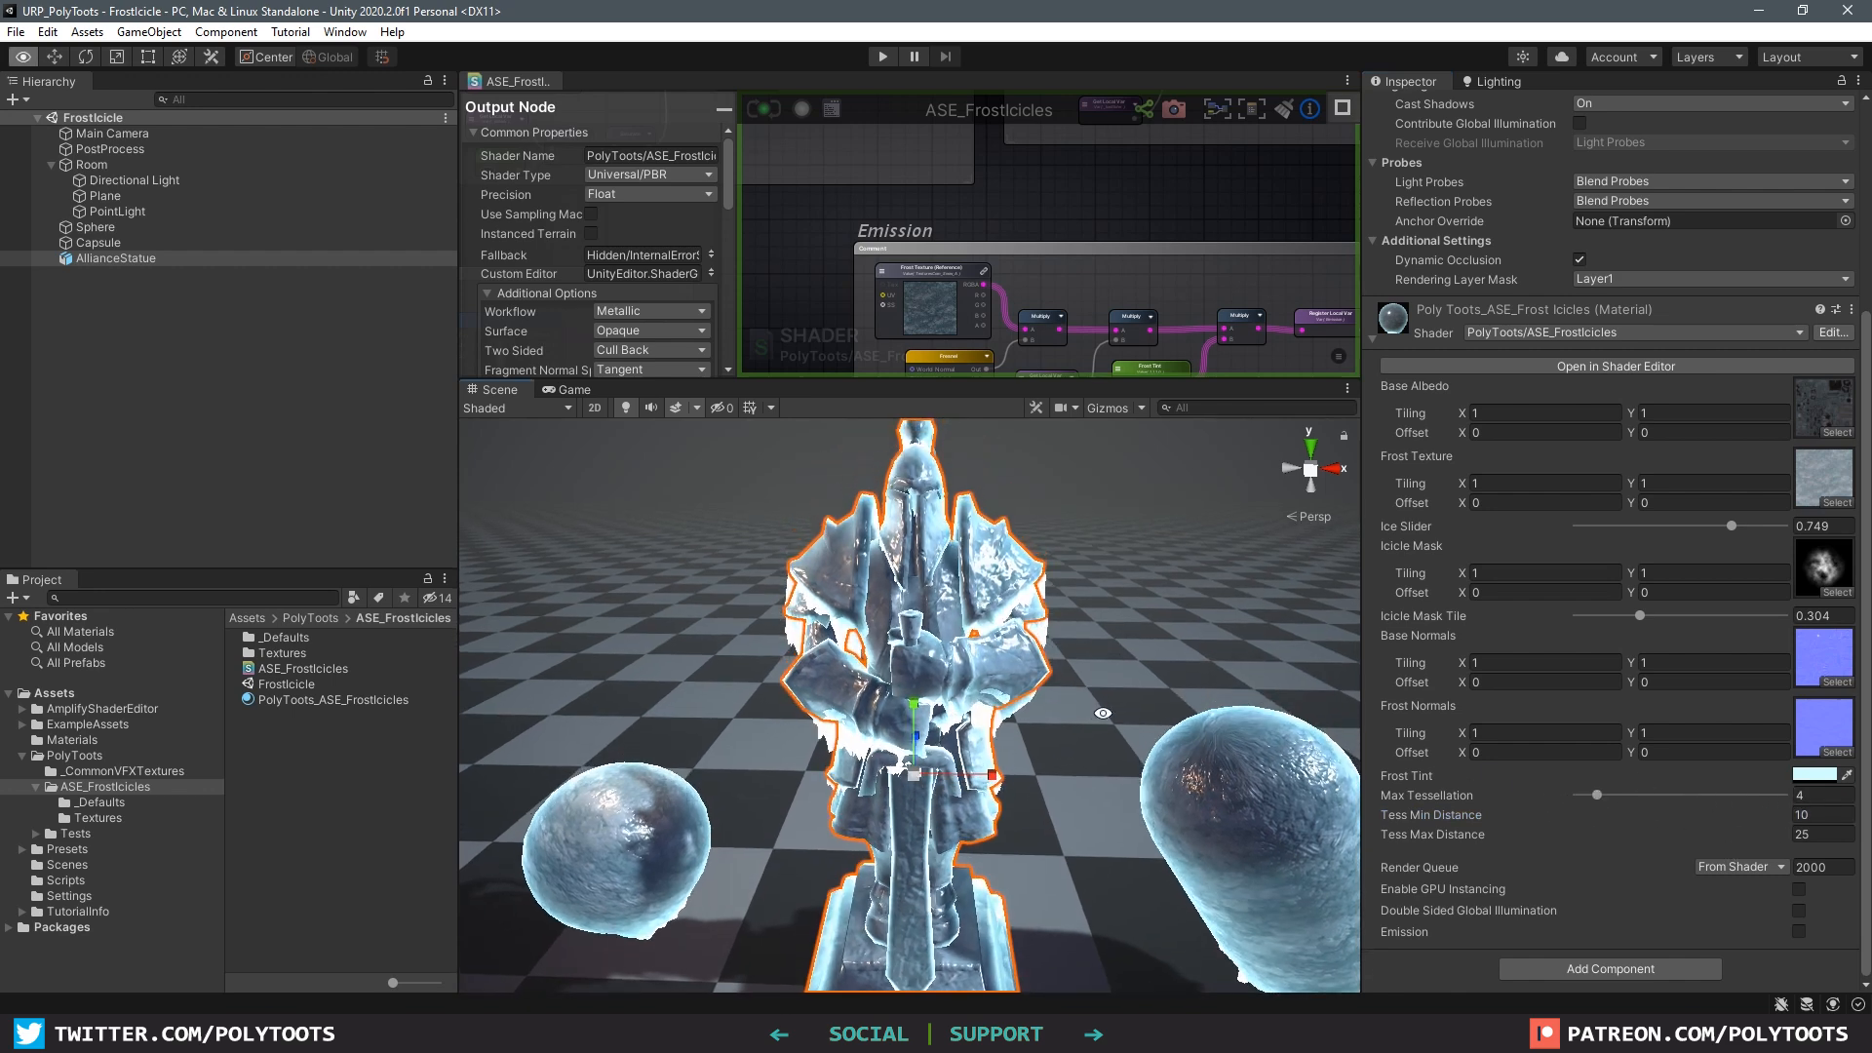
Step: Lower the material's Tess Min Distance to 2 and check the statue near and far
mouse_move(1050, 640)
alt+right_down()
mouse_move(1160, 626)
mouse_move(1033, 626)
mouse_move(1131, 624)
mouse_move(1072, 626)
alt+right_up()
drag(1733, 817, 1716, 825)
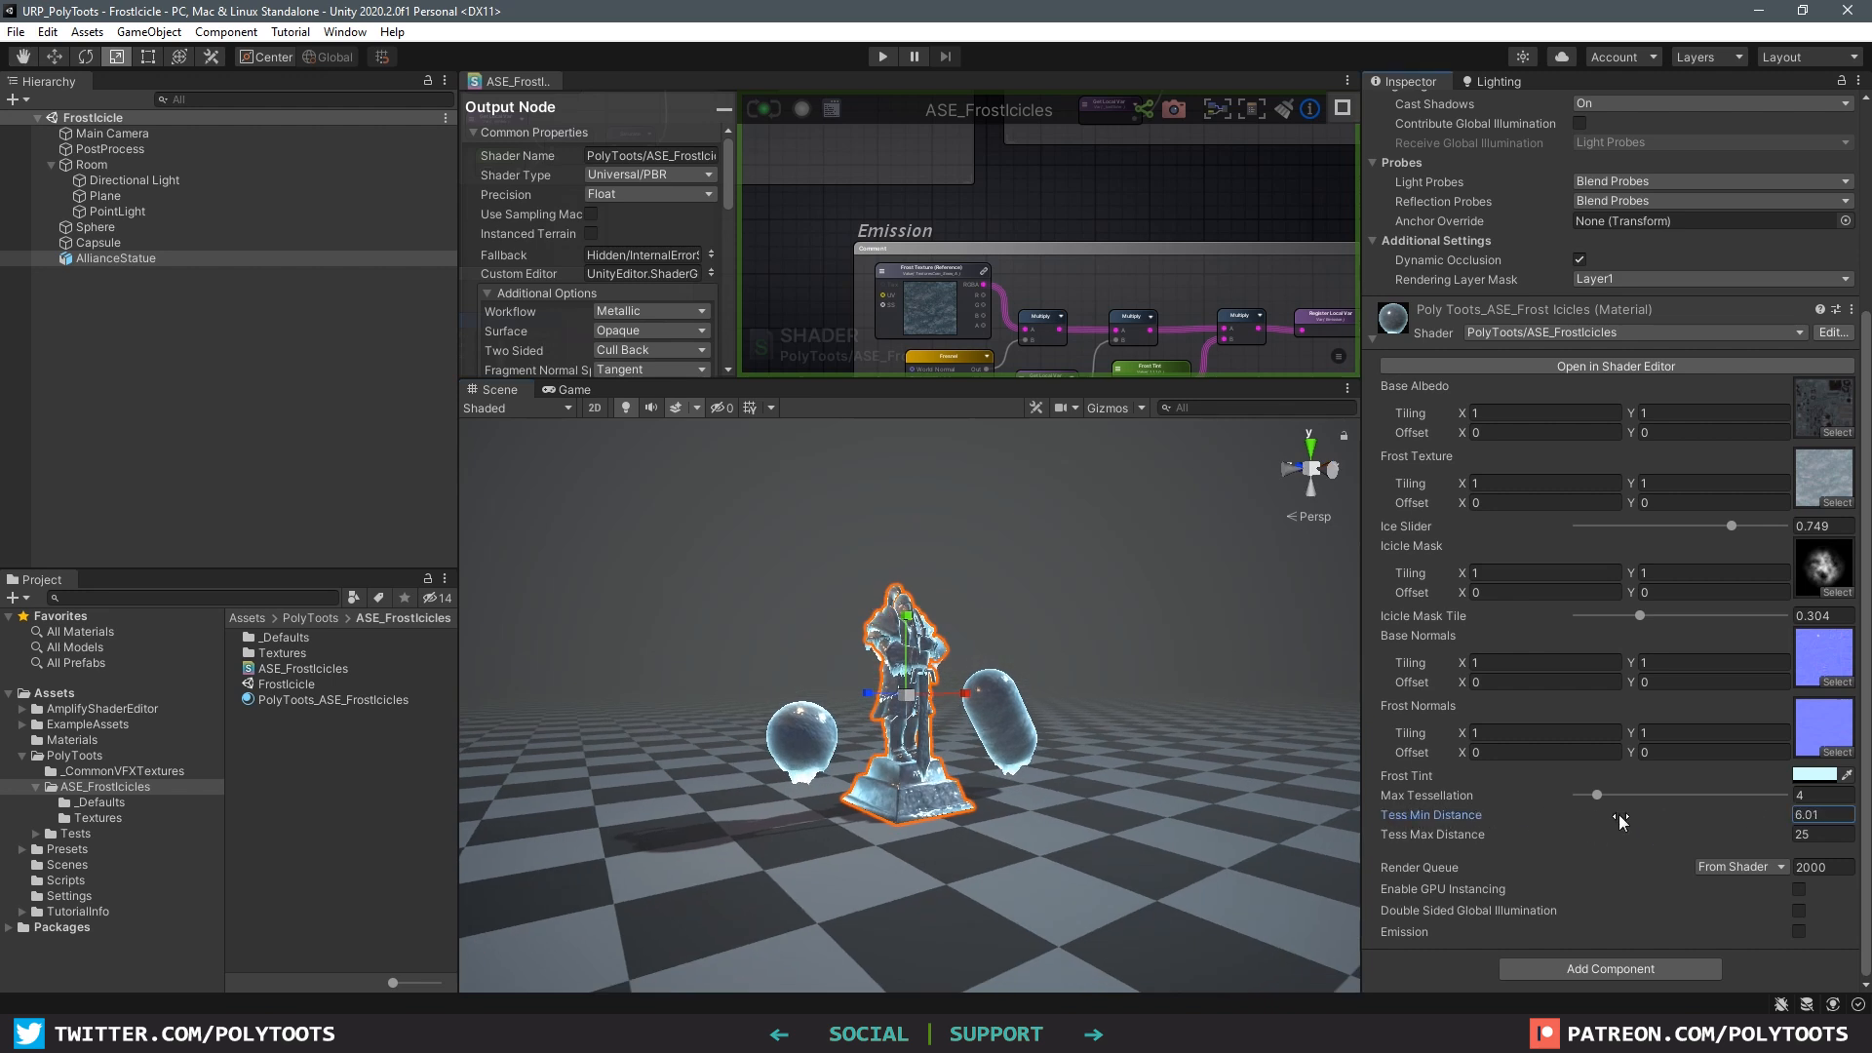
drag(1713, 815, 1558, 845)
alt+right_drag(1084, 762, 526, 726)
alt+drag(1023, 764, 922, 680)
alt+right_drag(1119, 761, 1045, 748)
Step: Try different tessellation falloffs on the statue and set Tess Max Distance to 40
click(1829, 833)
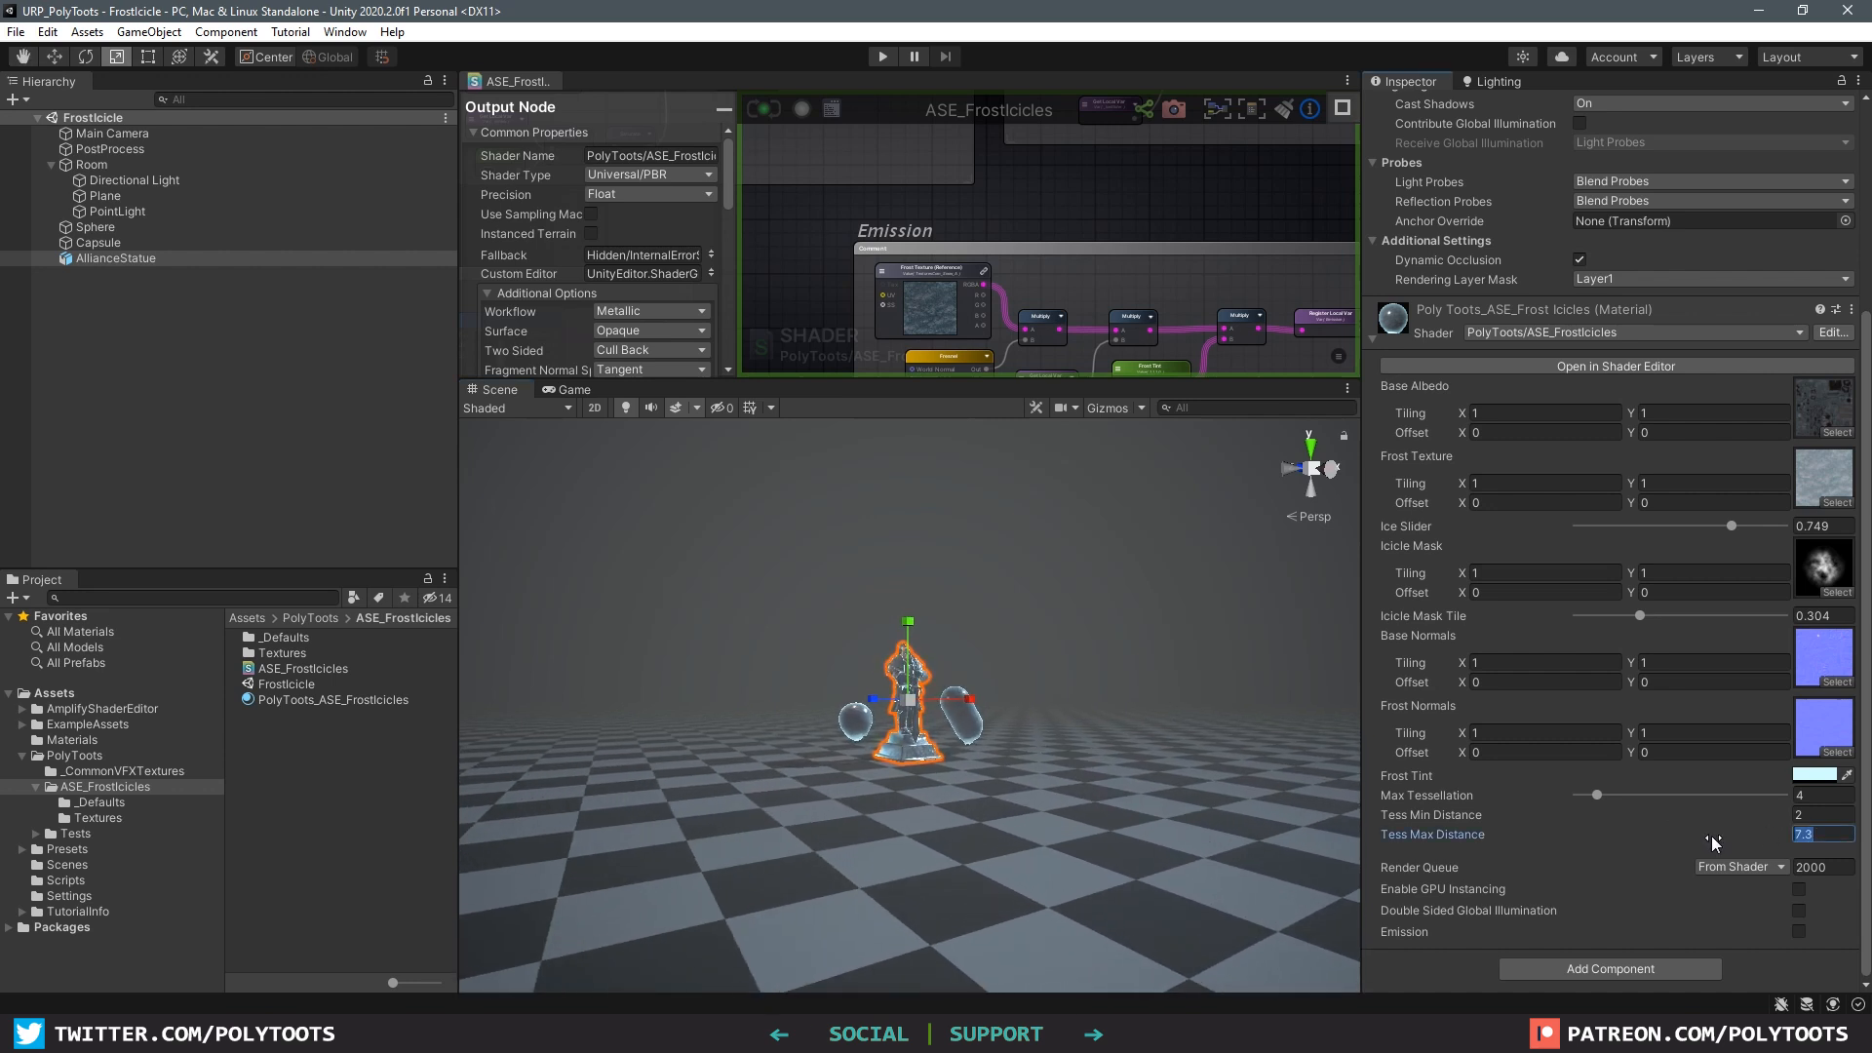
drag(1728, 844, 81, 840)
alt+right_drag(653, 847, 1765, 815)
alt+drag(946, 672, 819, 717)
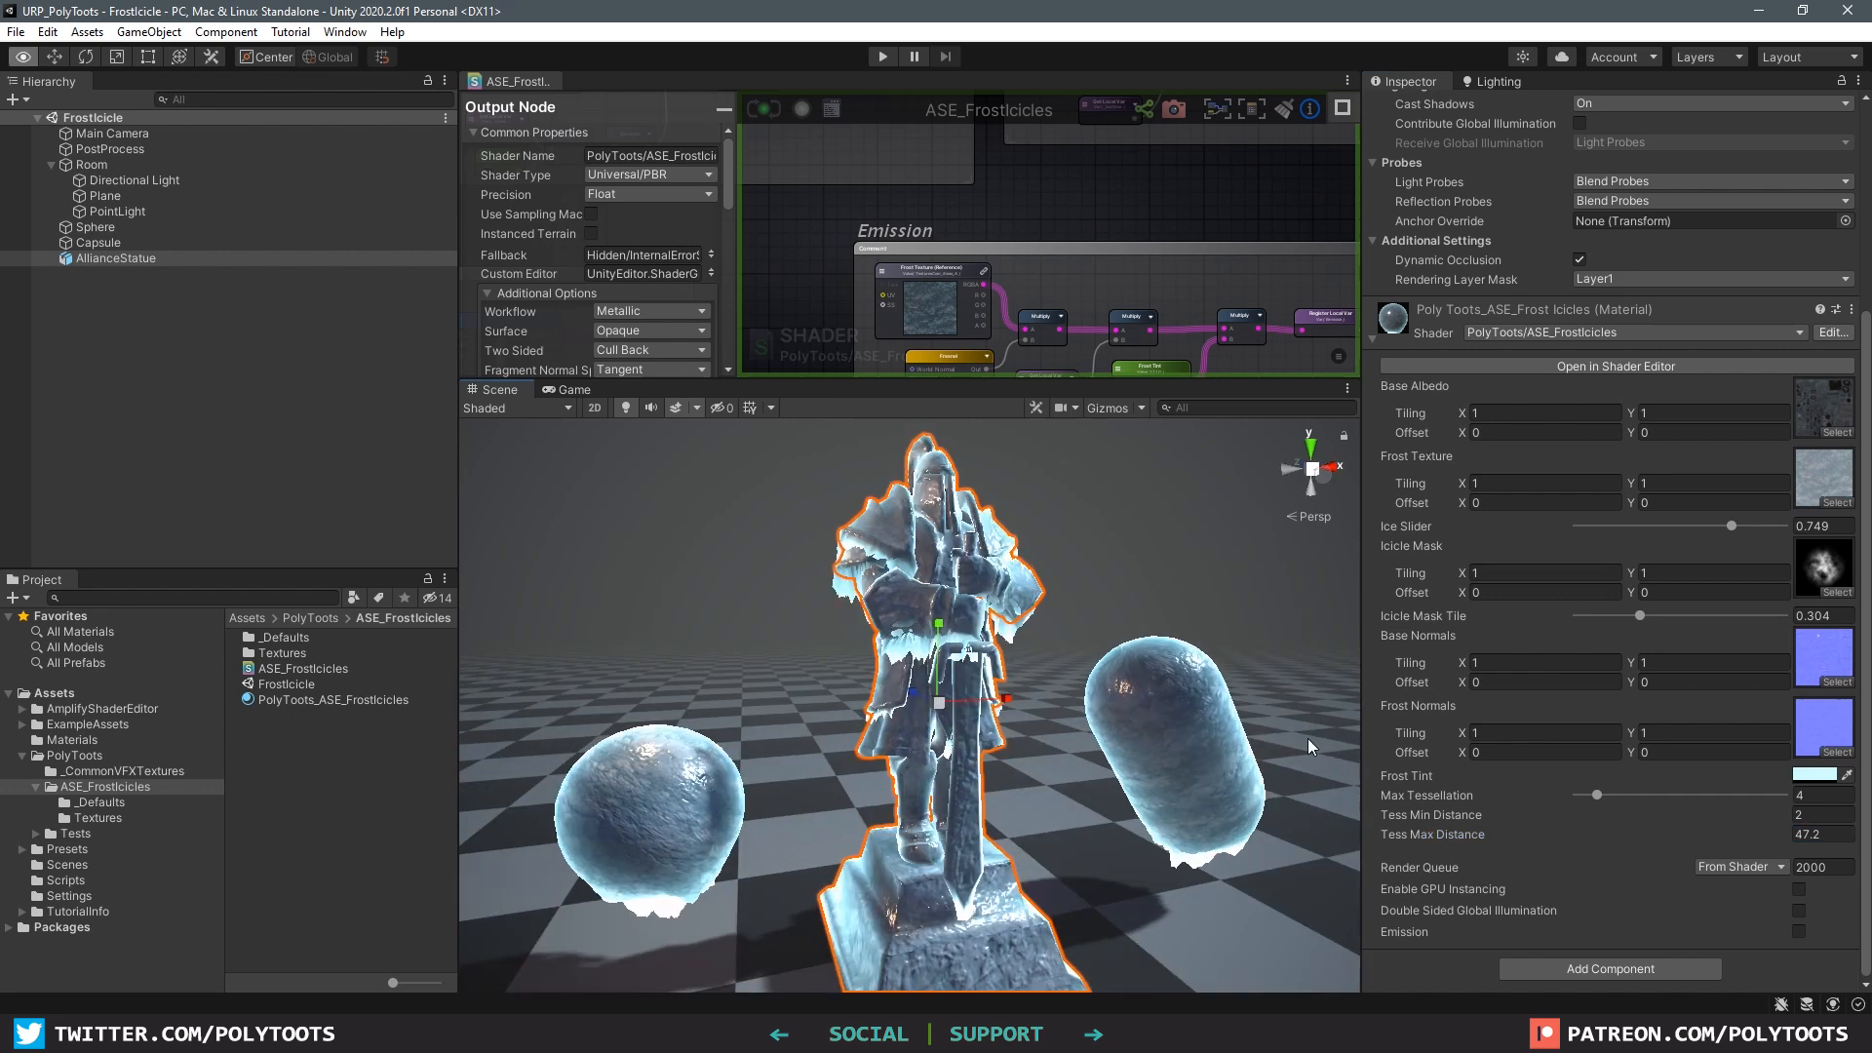
click(1841, 838)
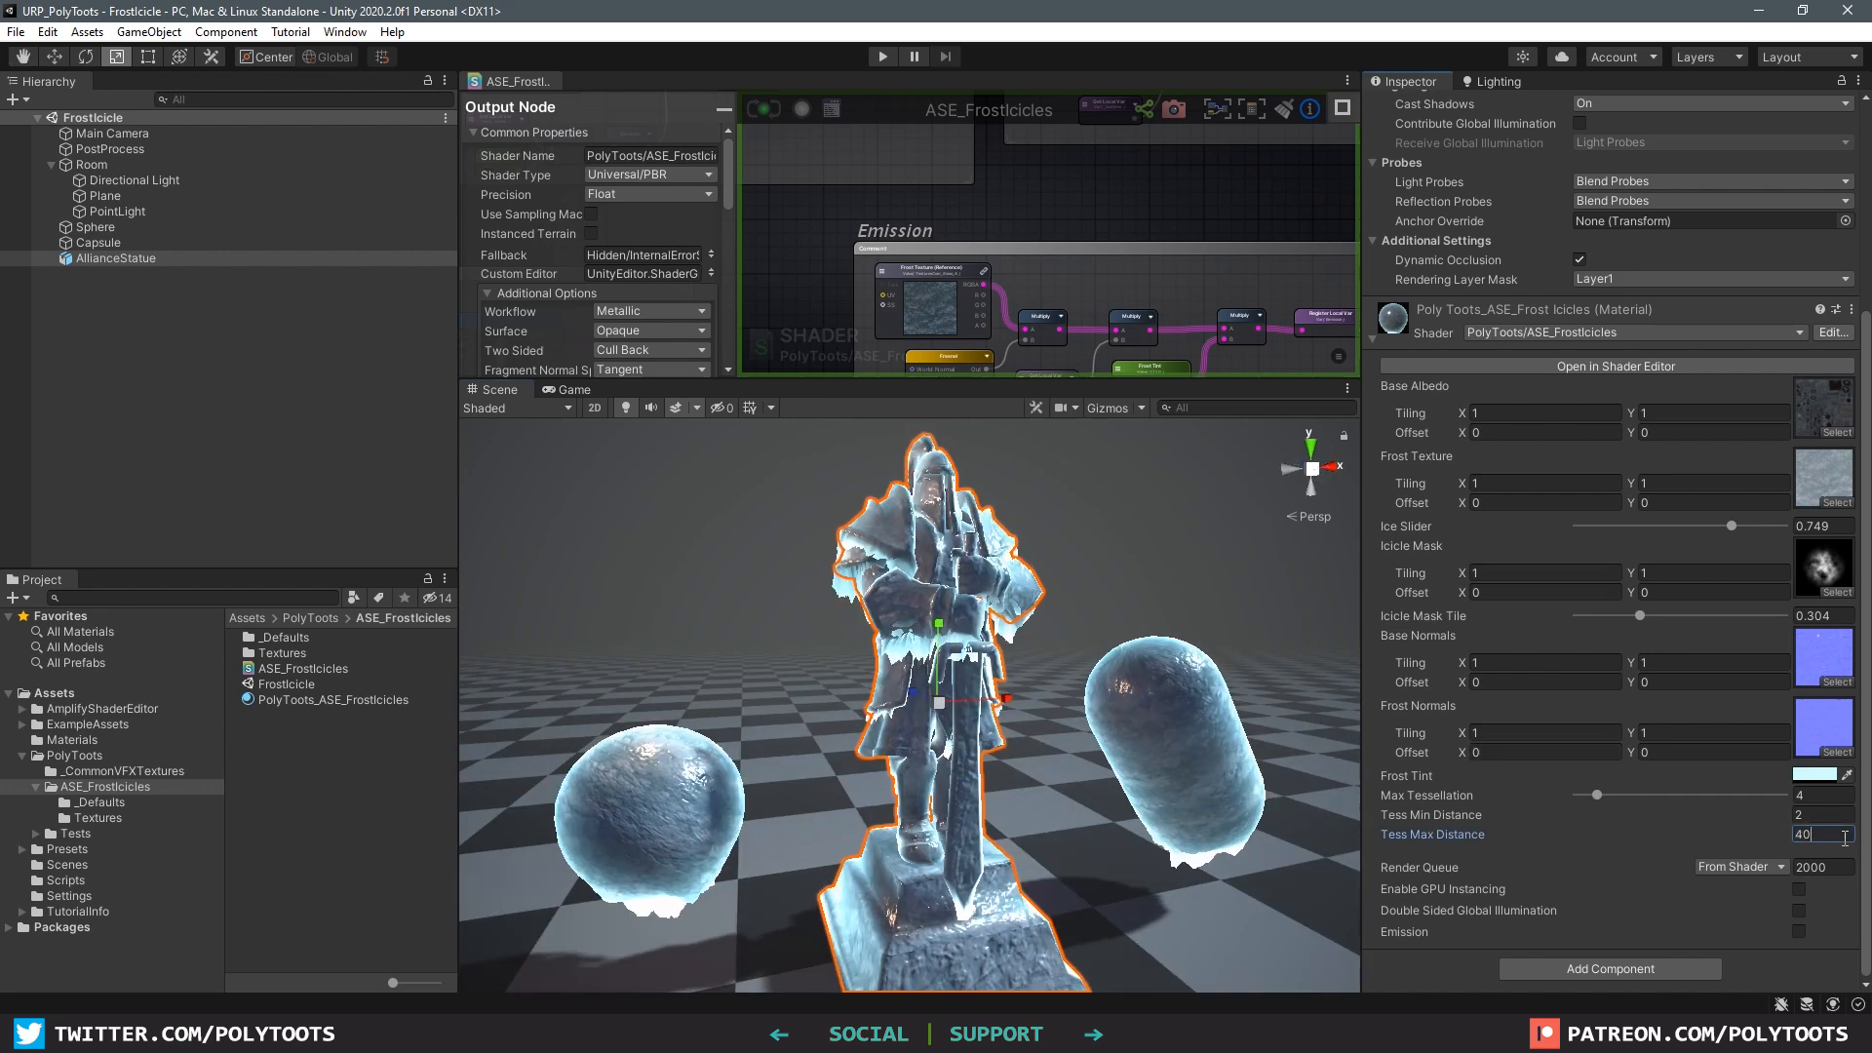
Step: Frame the statue in the scene and raise its material's Ice Slider to 0.972
click(1049, 548)
alt+drag(1049, 548, 1040, 593)
click(1039, 594)
key(f)
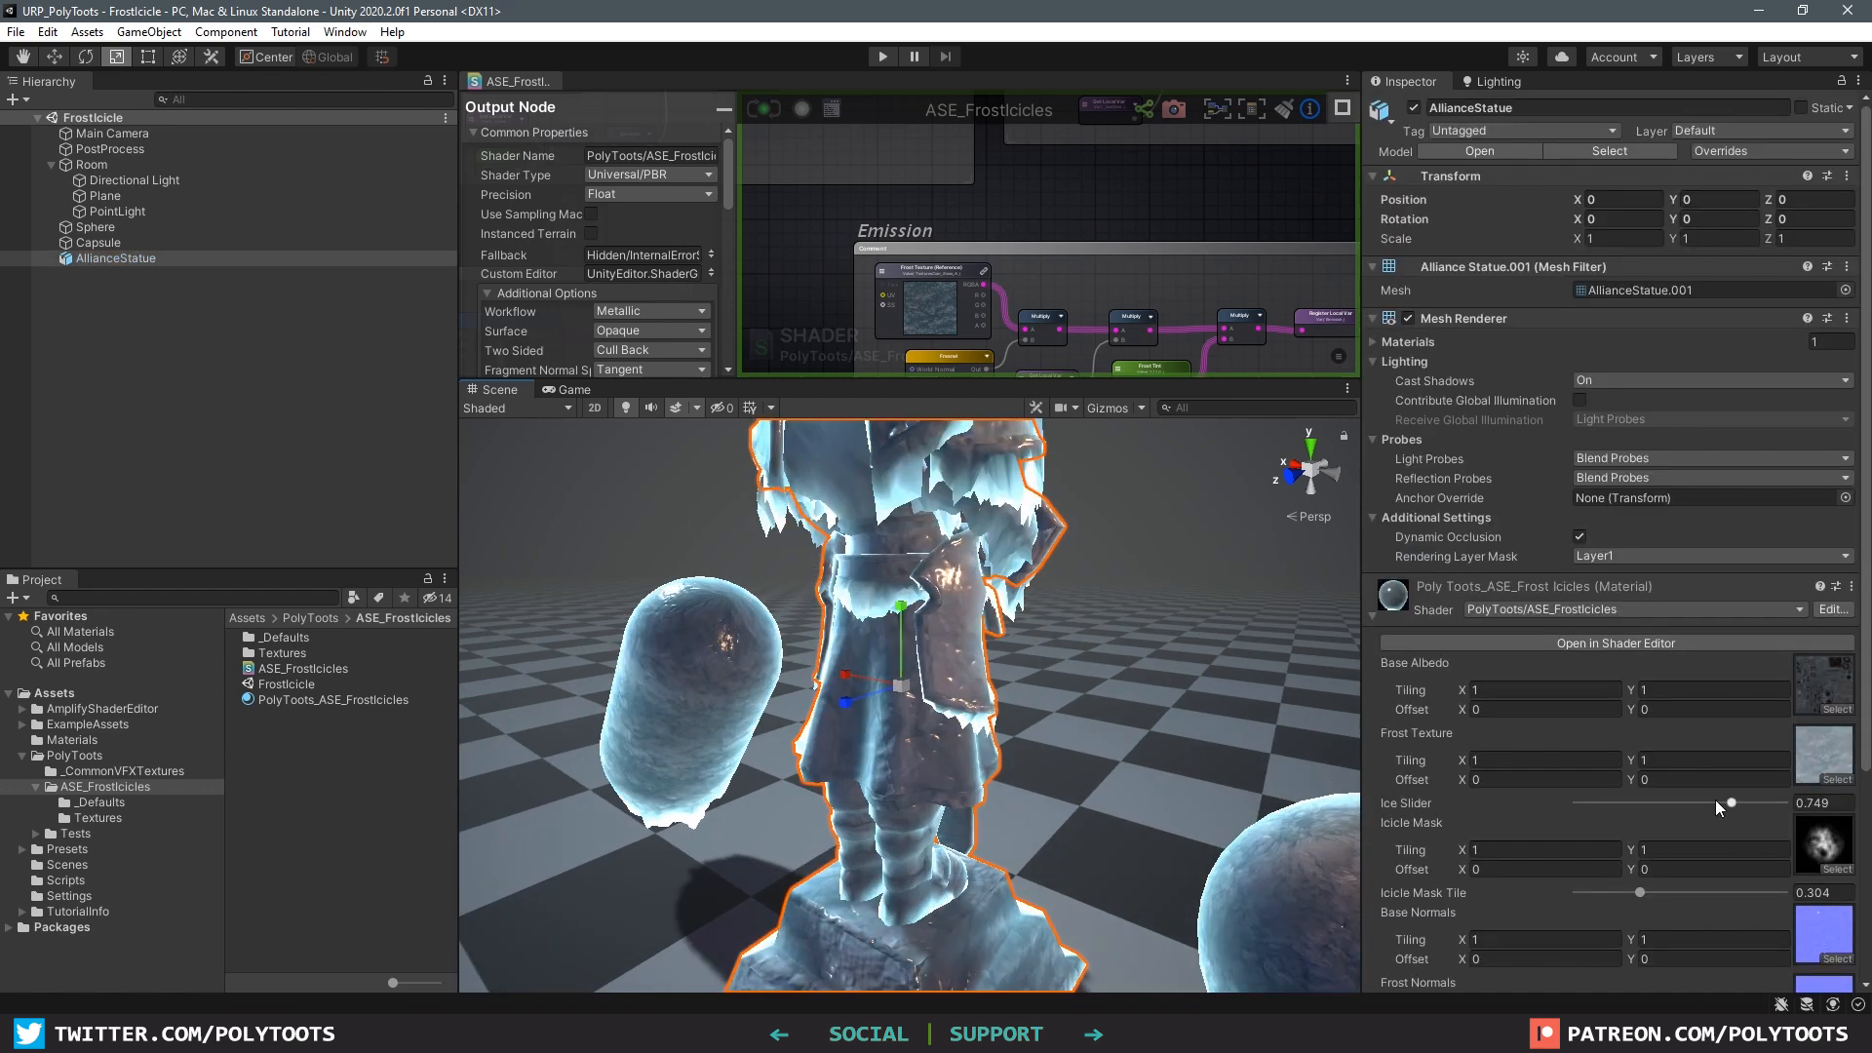
mouse_move(1729, 800)
mouse_down()
mouse_move(1564, 817)
mouse_move(1727, 802)
mouse_up()
drag(1765, 805, 1776, 802)
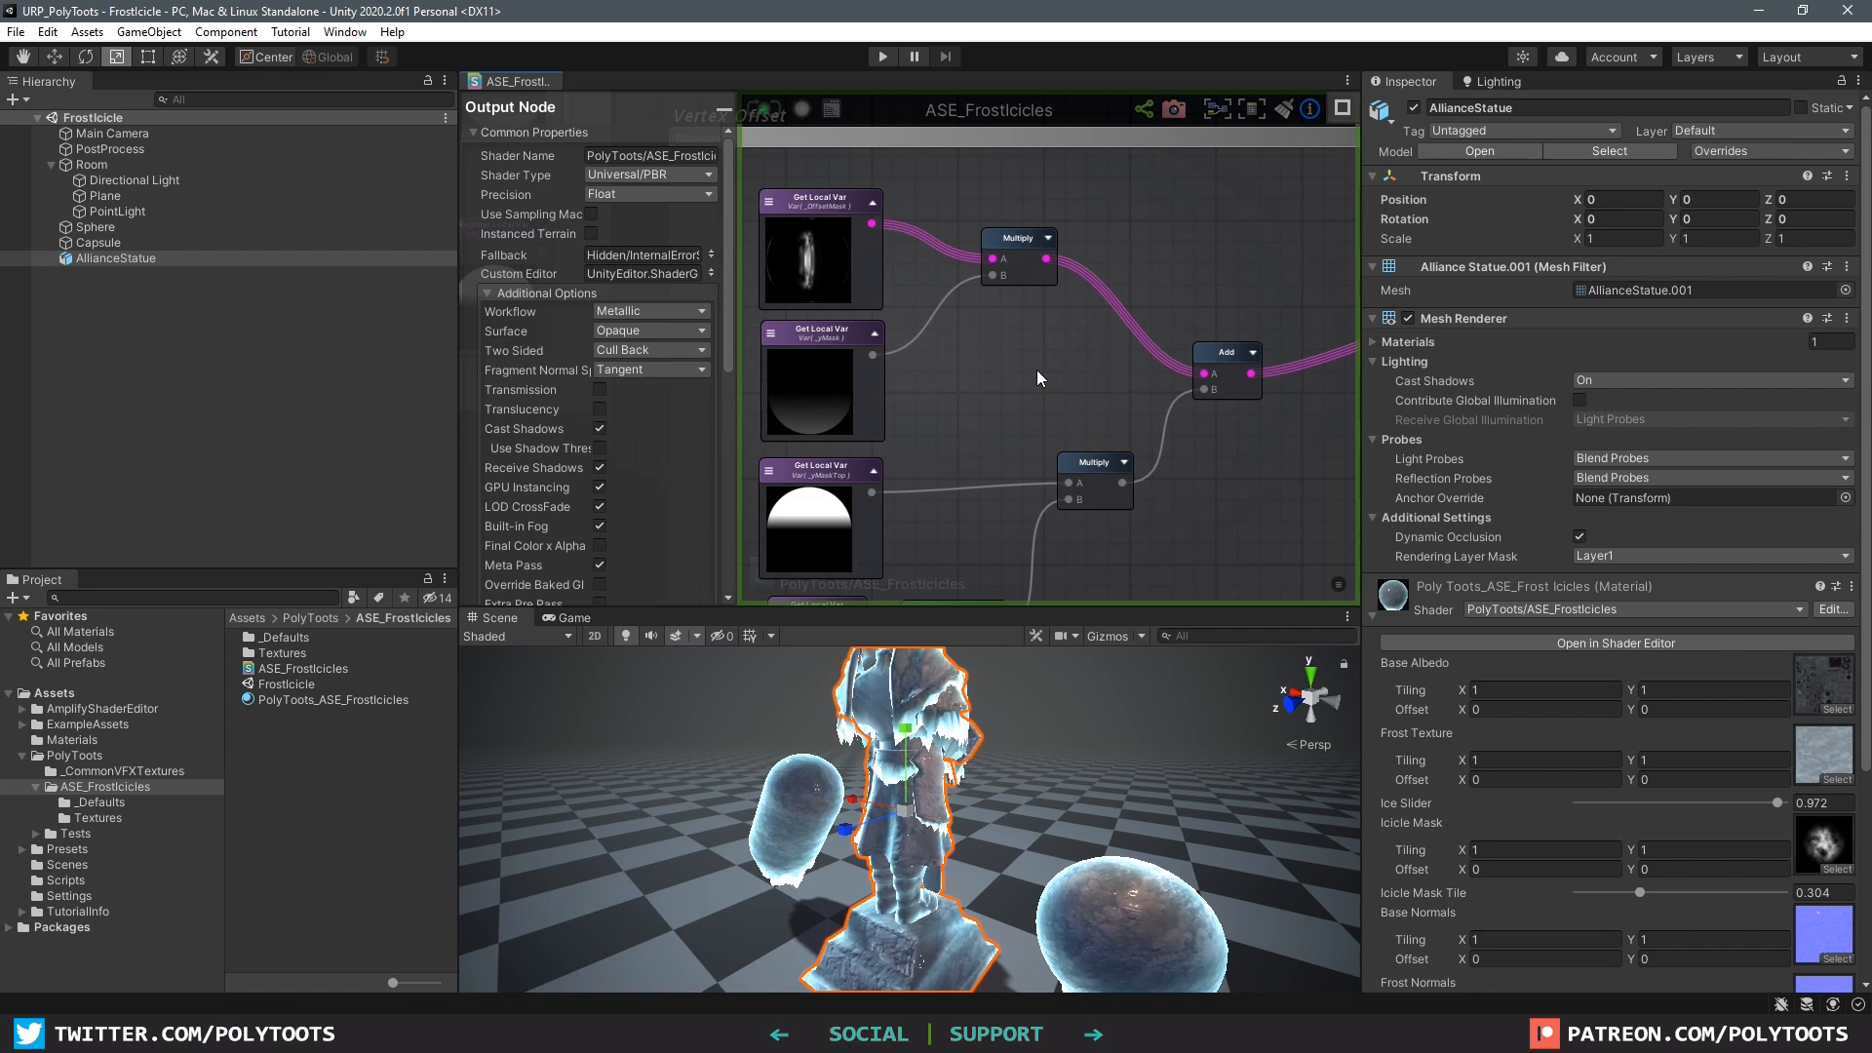
Step: Insert a Multiply node between the offset-mask Multiply and the Add node, using its B input for the mask product
key(m)
click(1094, 285)
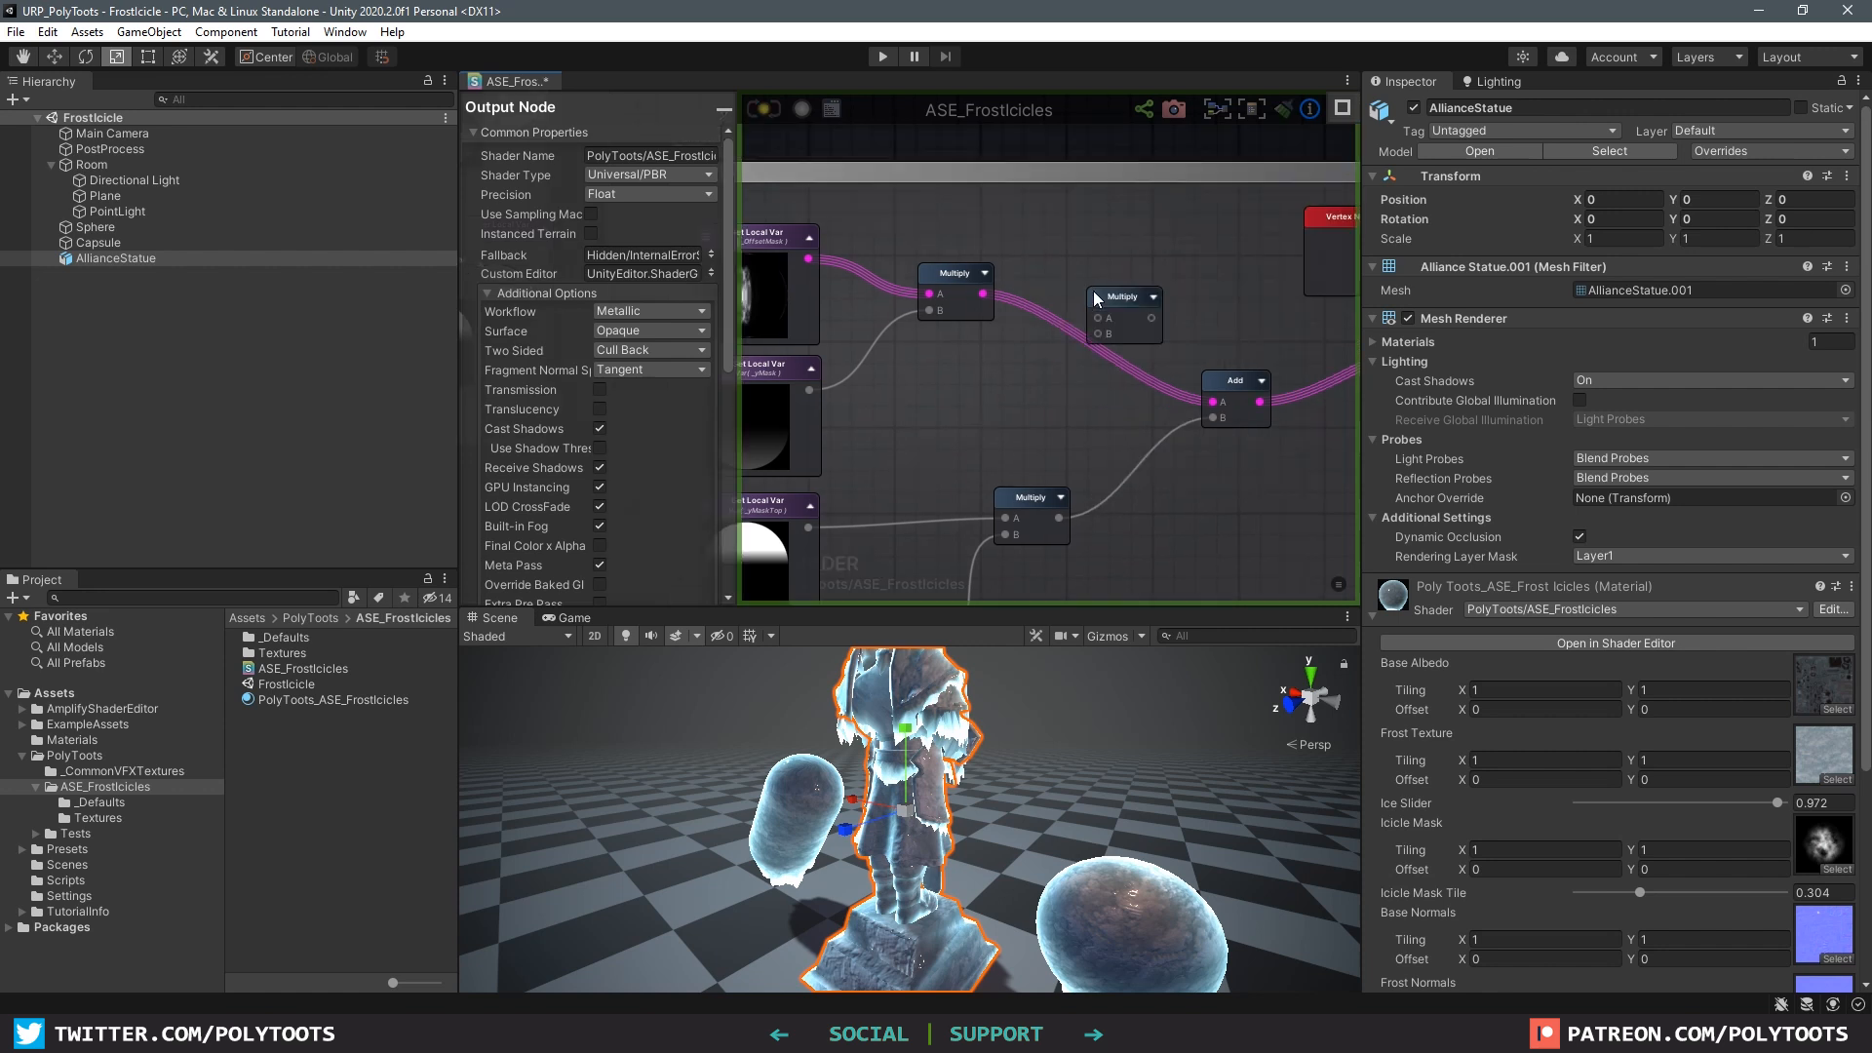
click(1109, 296)
drag(984, 294, 1108, 330)
mouse_move(1160, 323)
mouse_down()
mouse_move(1213, 401)
mouse_move(1130, 325)
mouse_up()
click(1090, 262)
Step: Add a Float node above the new Multiply, make it a Property and name it Icicle Length
middle_drag(1058, 224, 1067, 263)
key(1)
click(1033, 245)
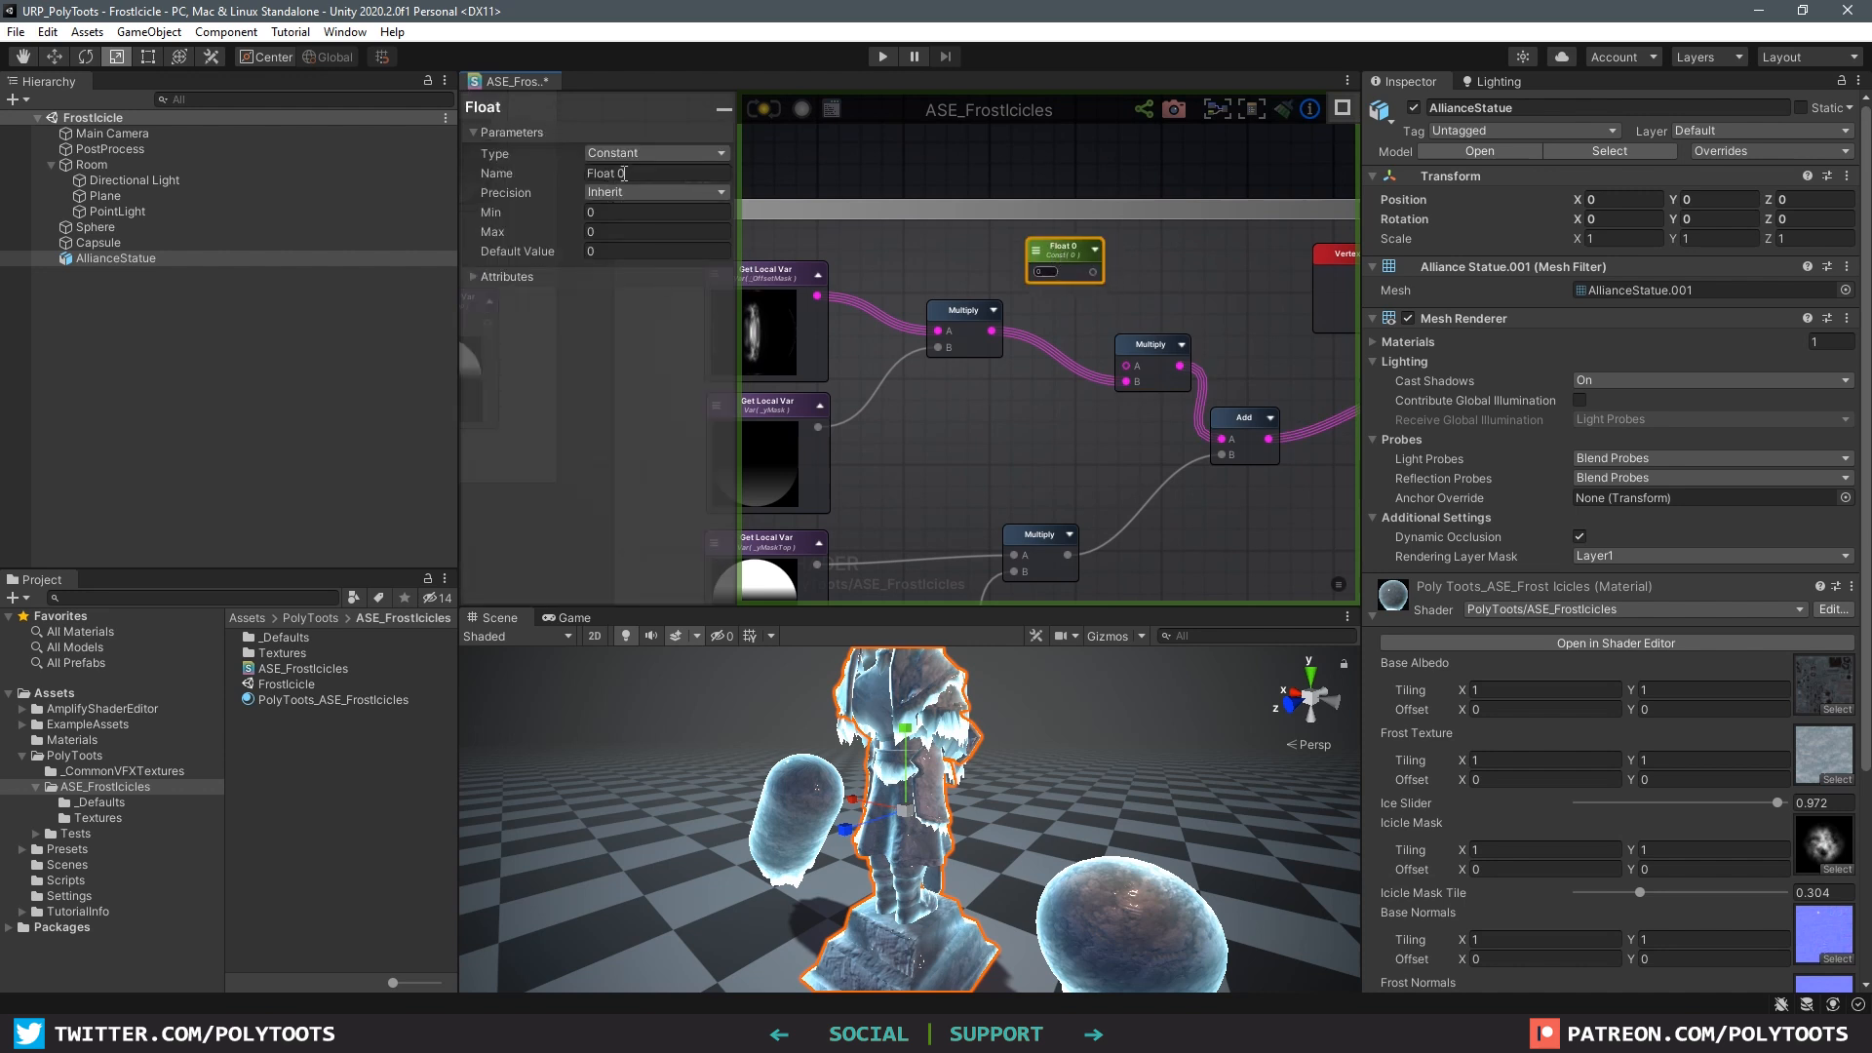
click(661, 153)
click(633, 192)
click(683, 174)
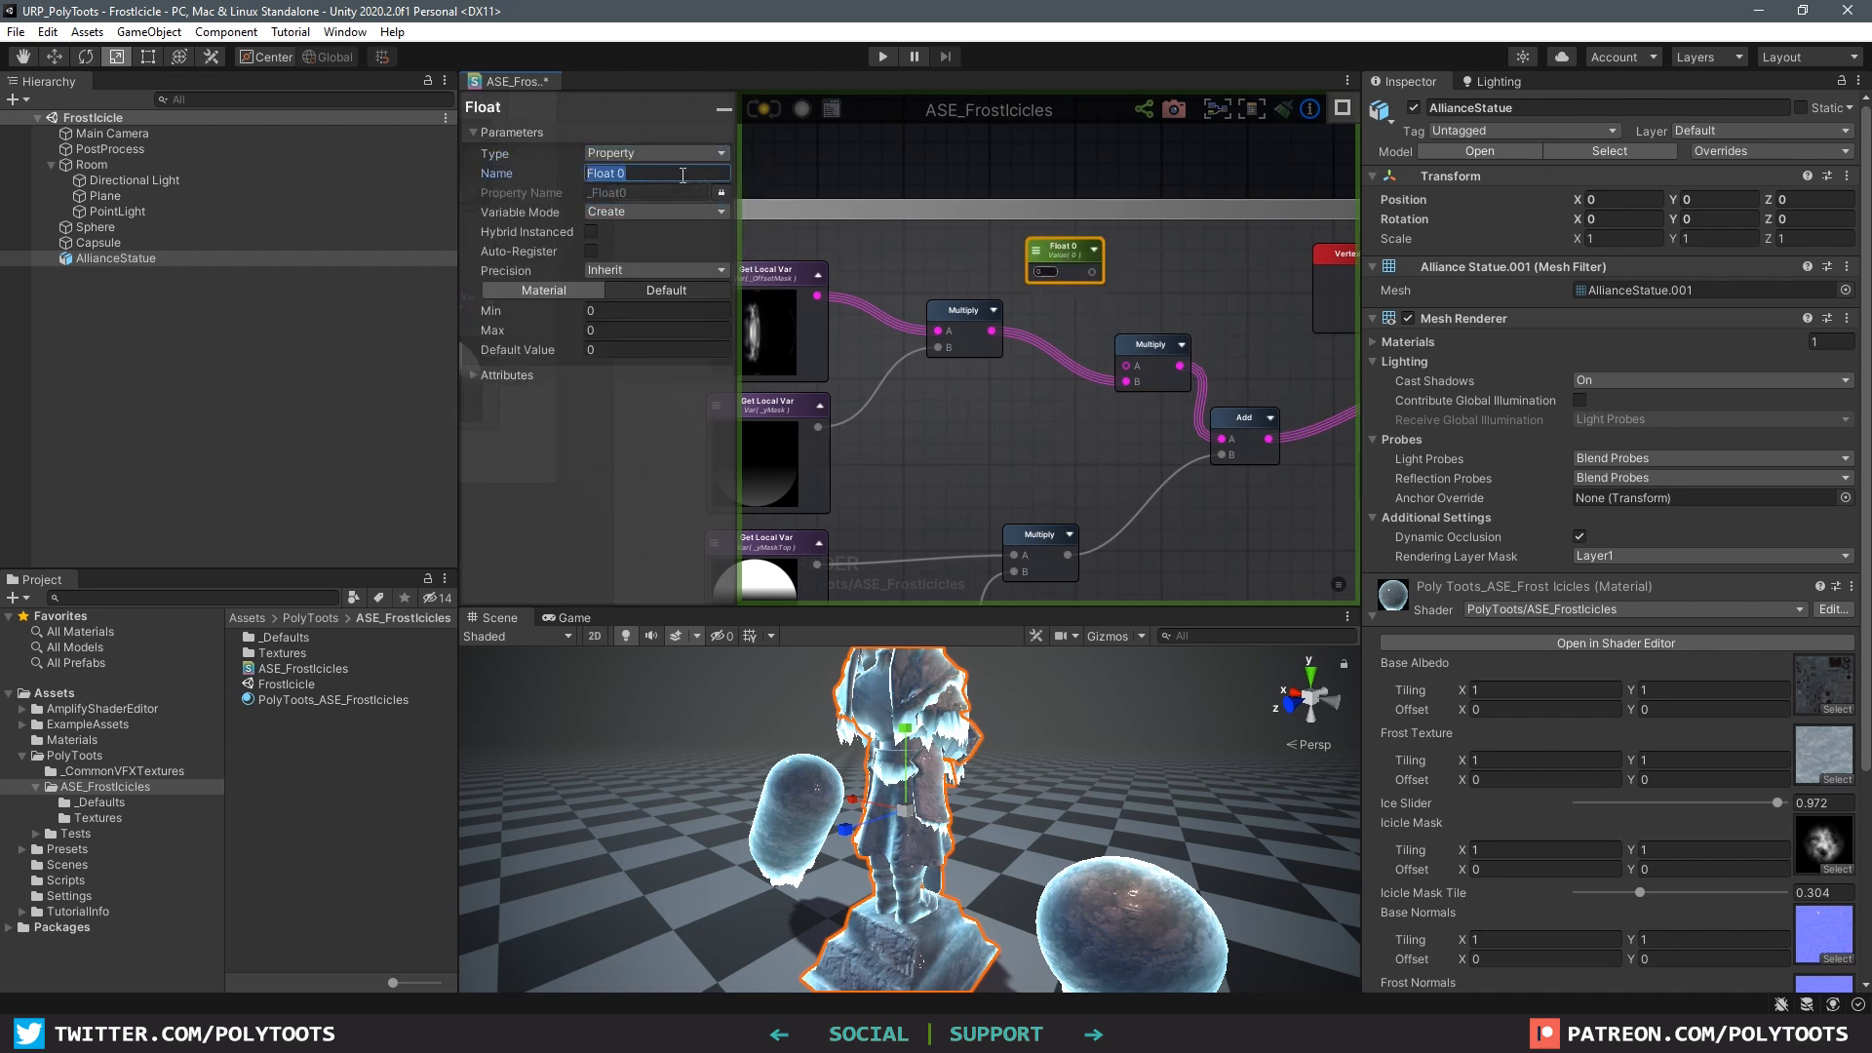
text(I)
text(ce Length)
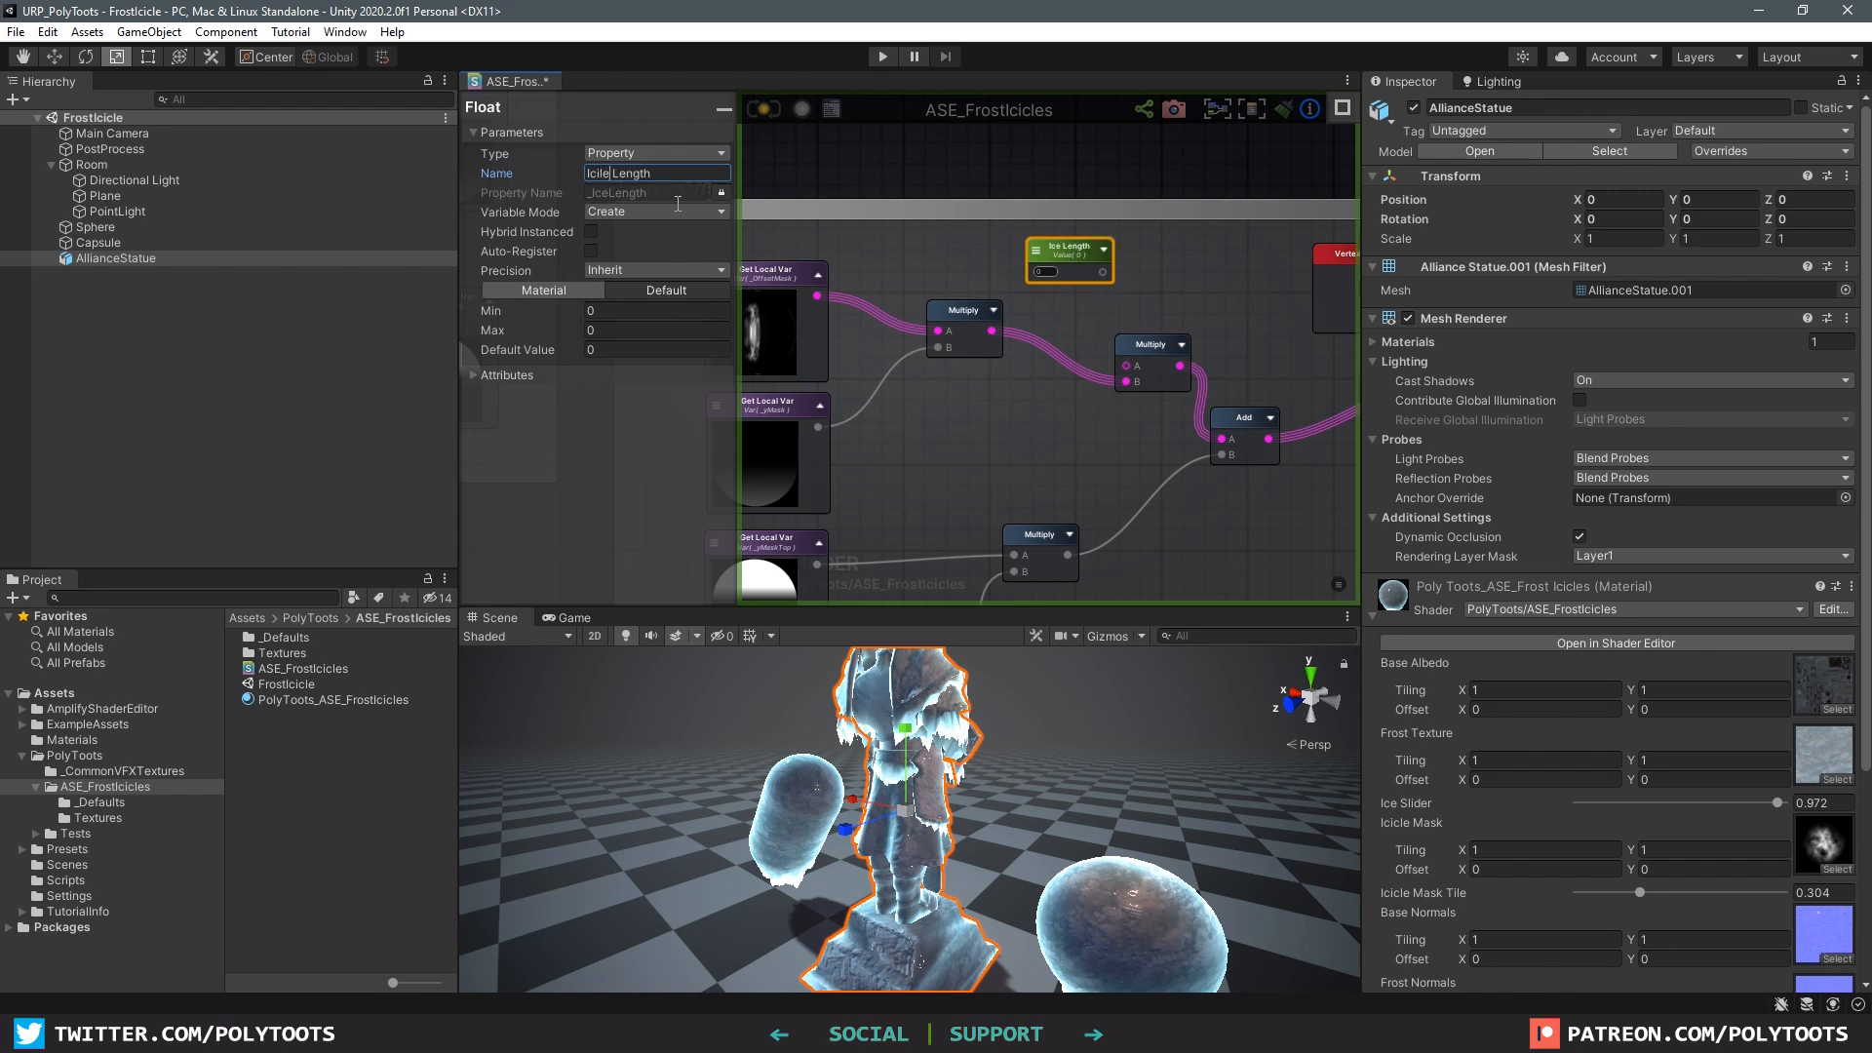
text(ic)
click(839, 209)
Step: Set Icicle Length's Max to 1 and connect the node to the new Multiply's A input
click(1070, 260)
click(621, 331)
text(1)
key(Return)
drag(1084, 252, 1127, 365)
drag(989, 241, 996, 249)
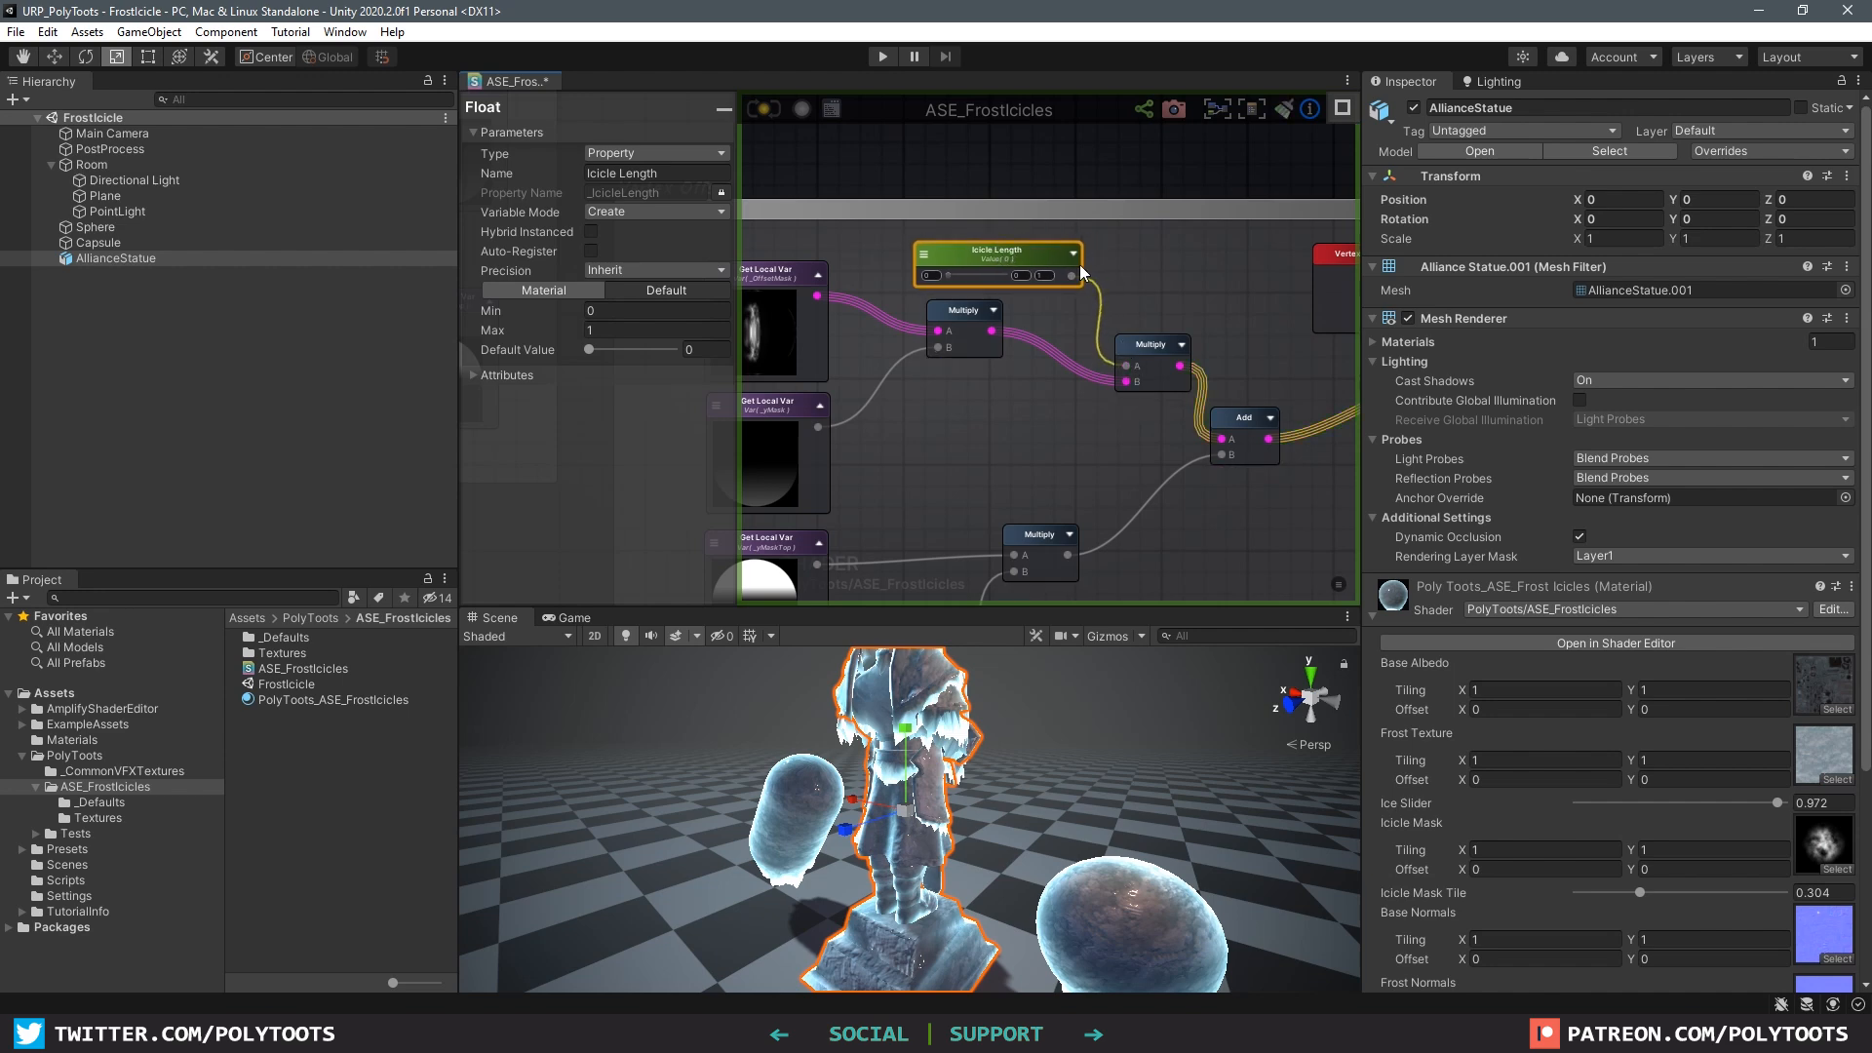
Step: Reorder the output node's material properties with Ice Slider and Icicle Length first, followed by the base, frost and icicle mask properties, and update the shader
click(878, 273)
scroll(585, 363, down, 8)
scroll(1693, 792, down, 5)
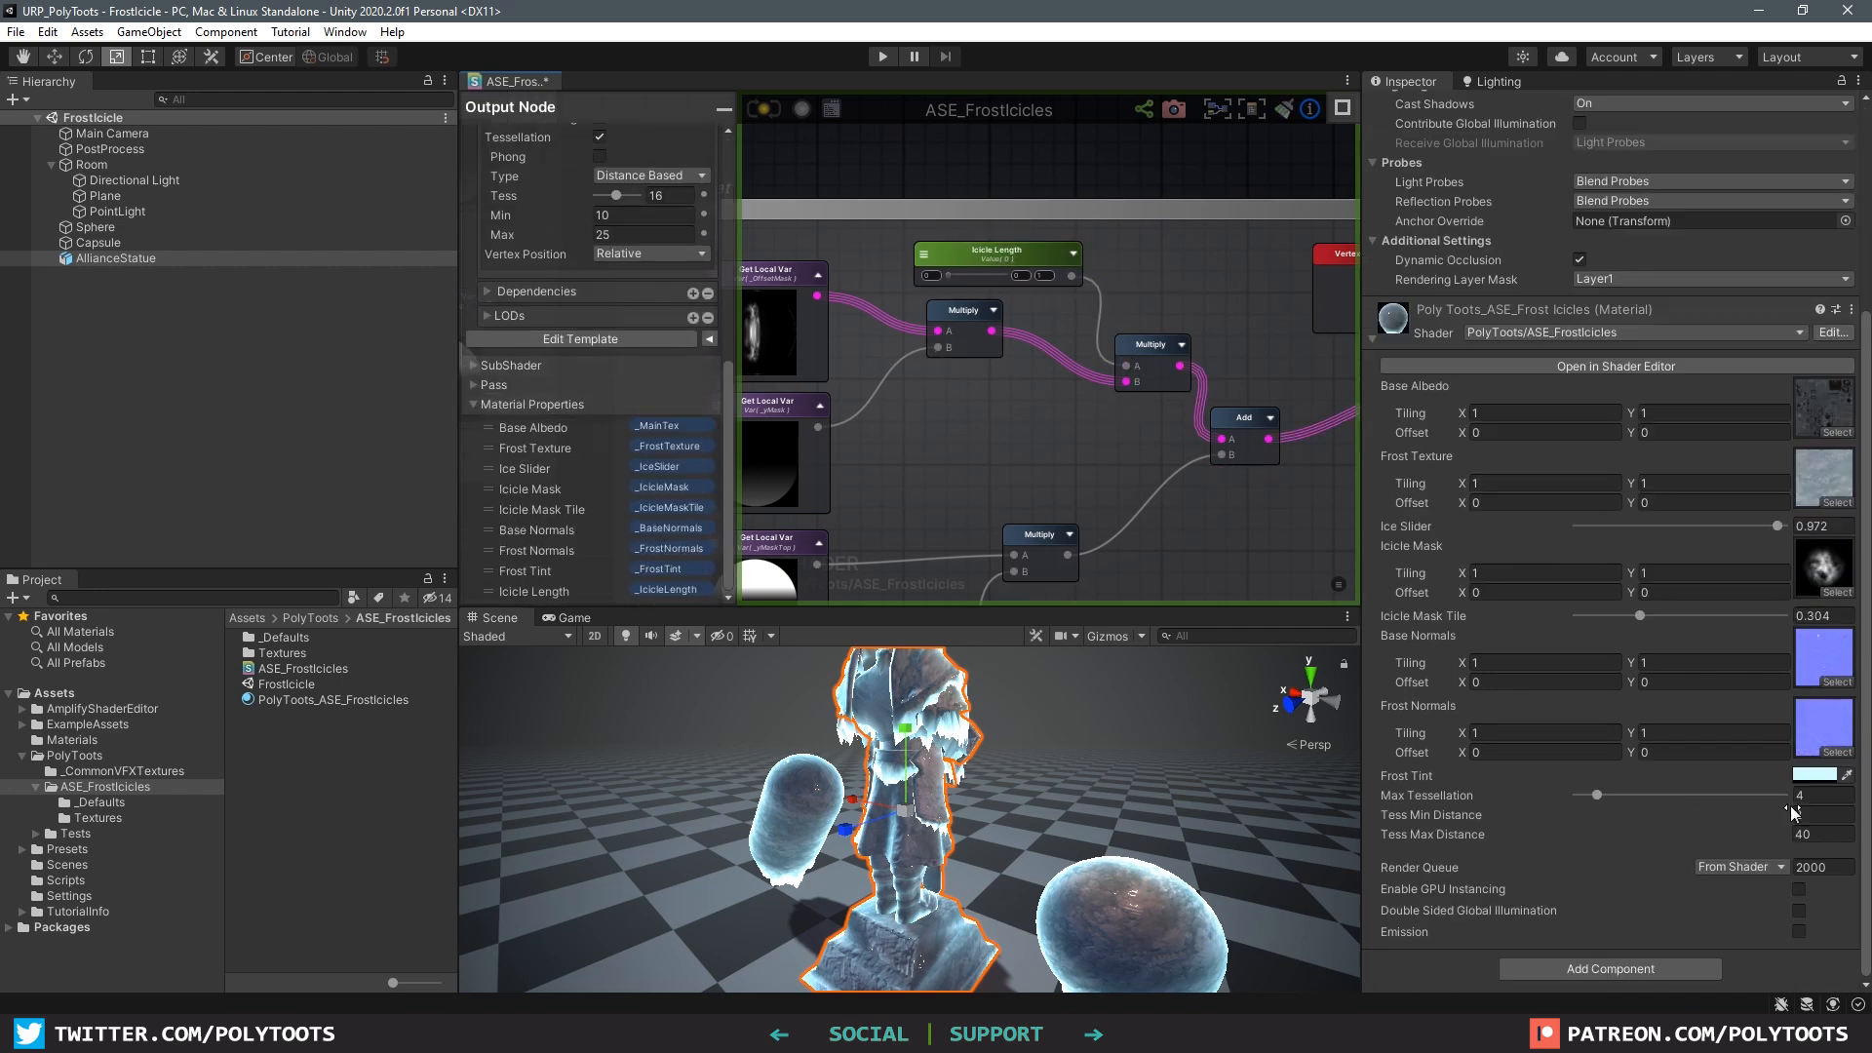
drag(535, 533, 543, 470)
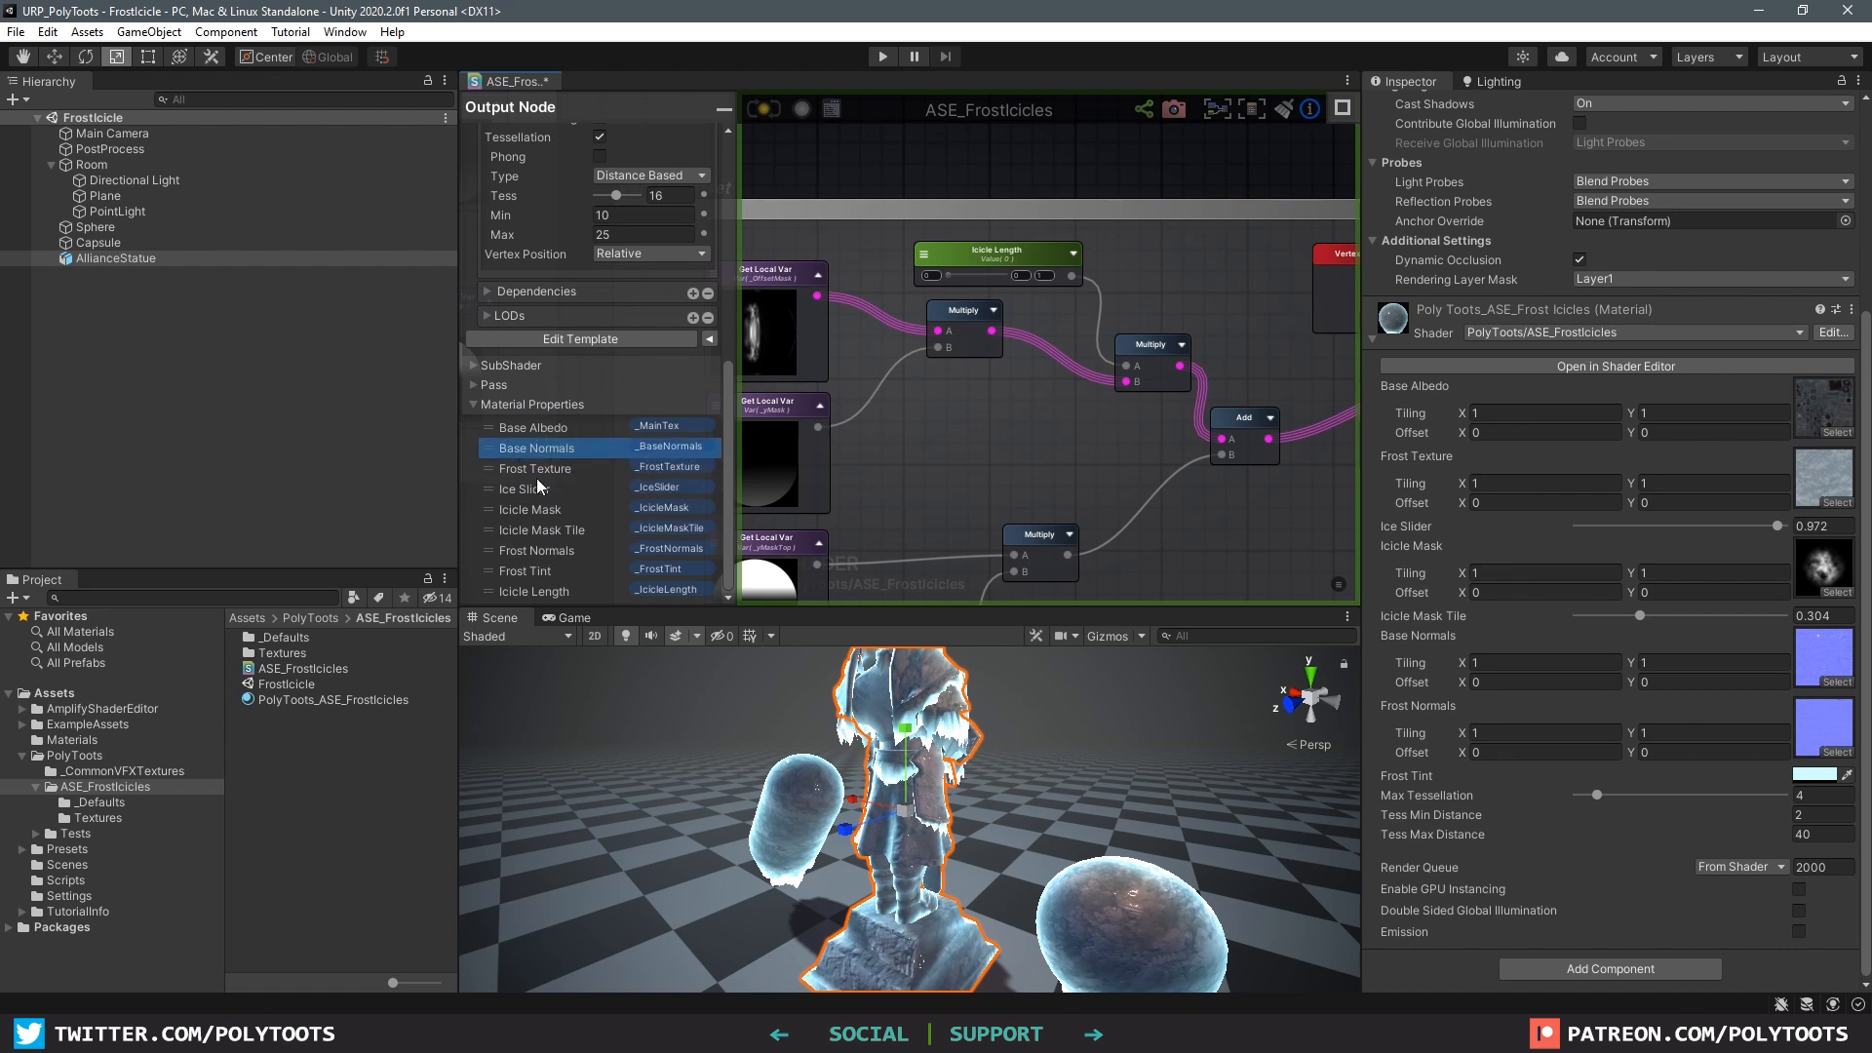
drag(544, 550, 546, 488)
drag(546, 509, 555, 427)
drag(546, 590, 532, 527)
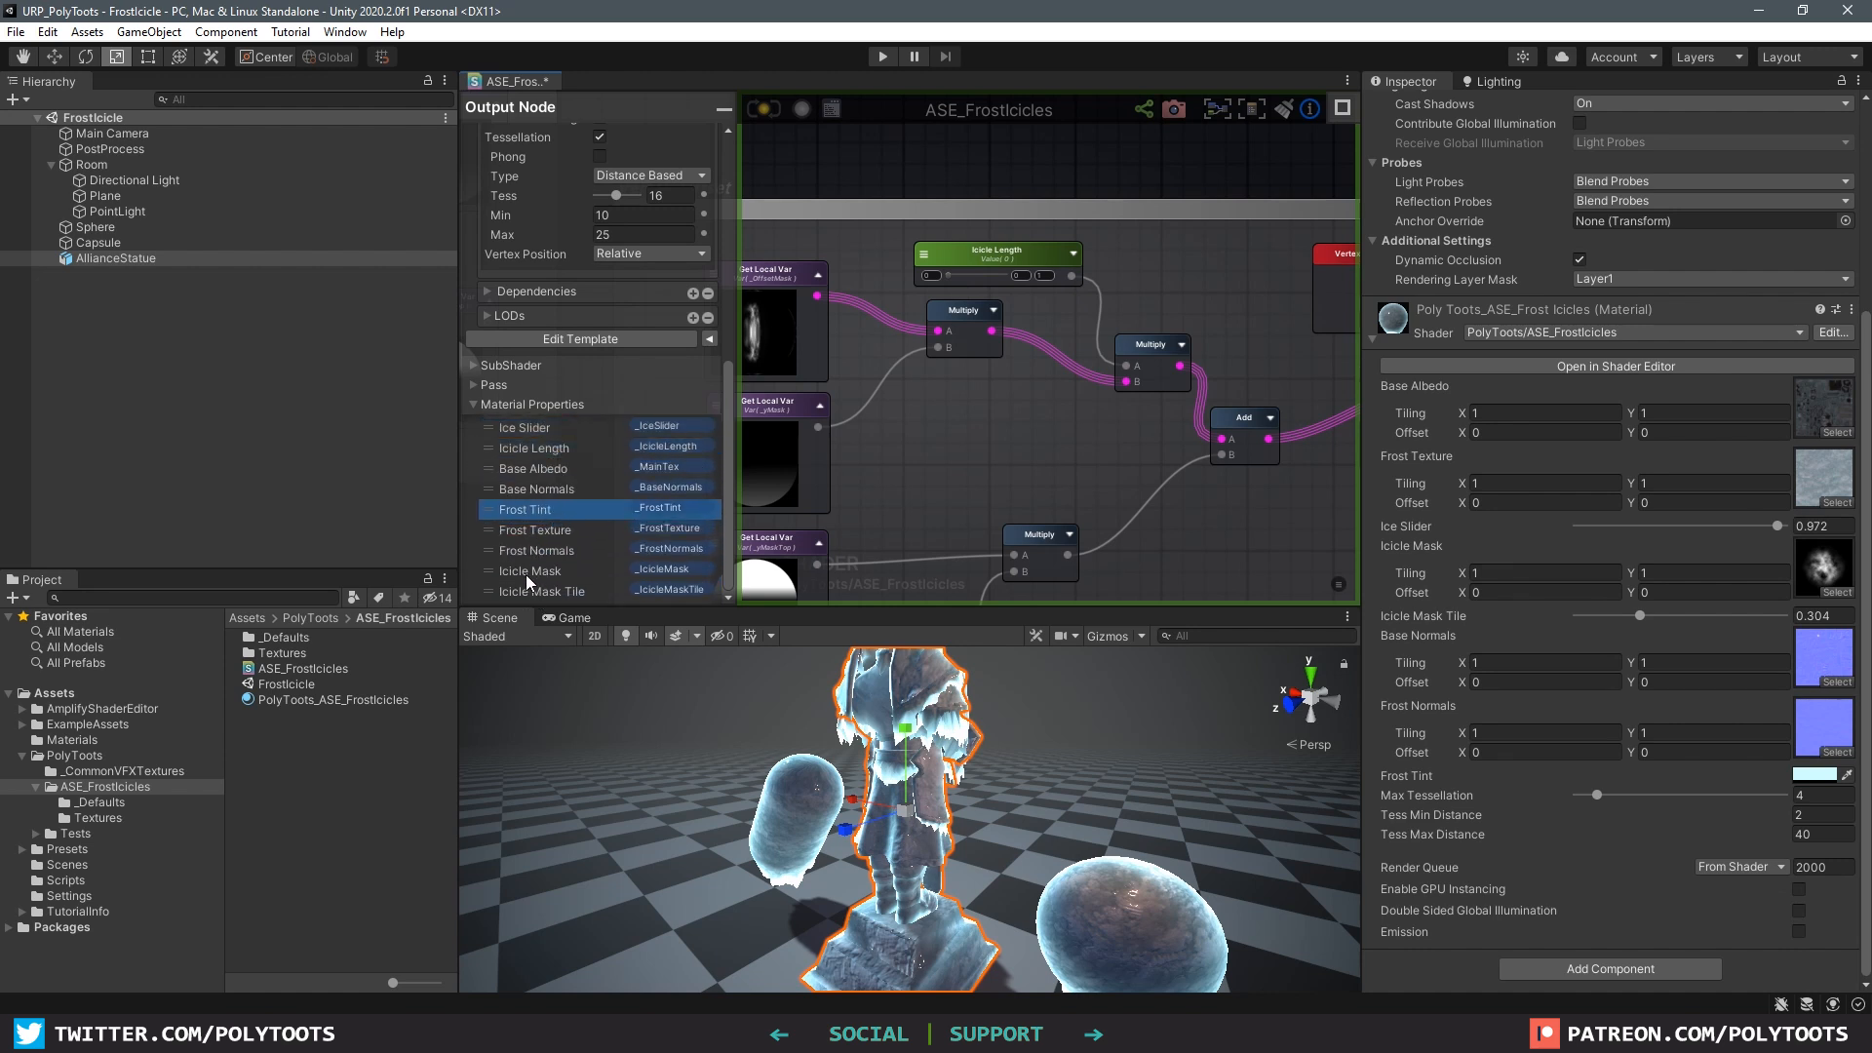
click(830, 111)
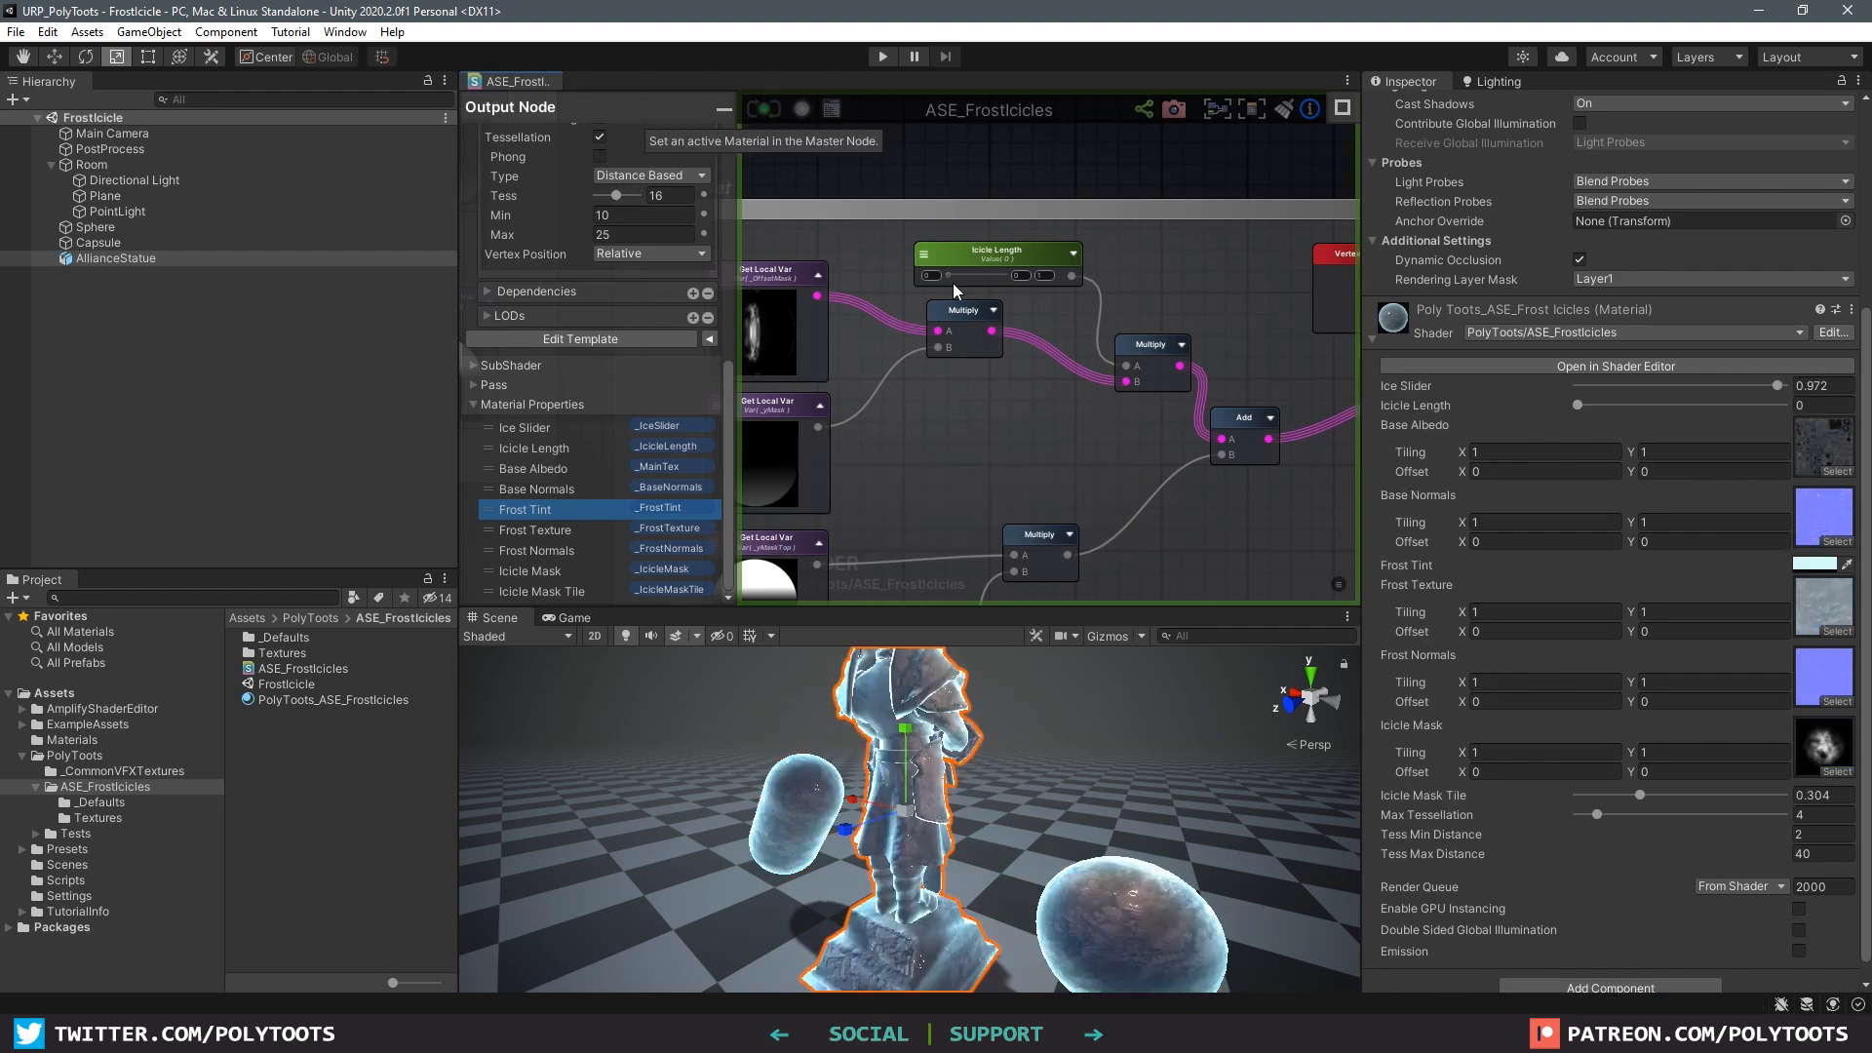
Step: Clear the selection, enlarge the Scene view and frame the statue's upper body from behind
click(1138, 704)
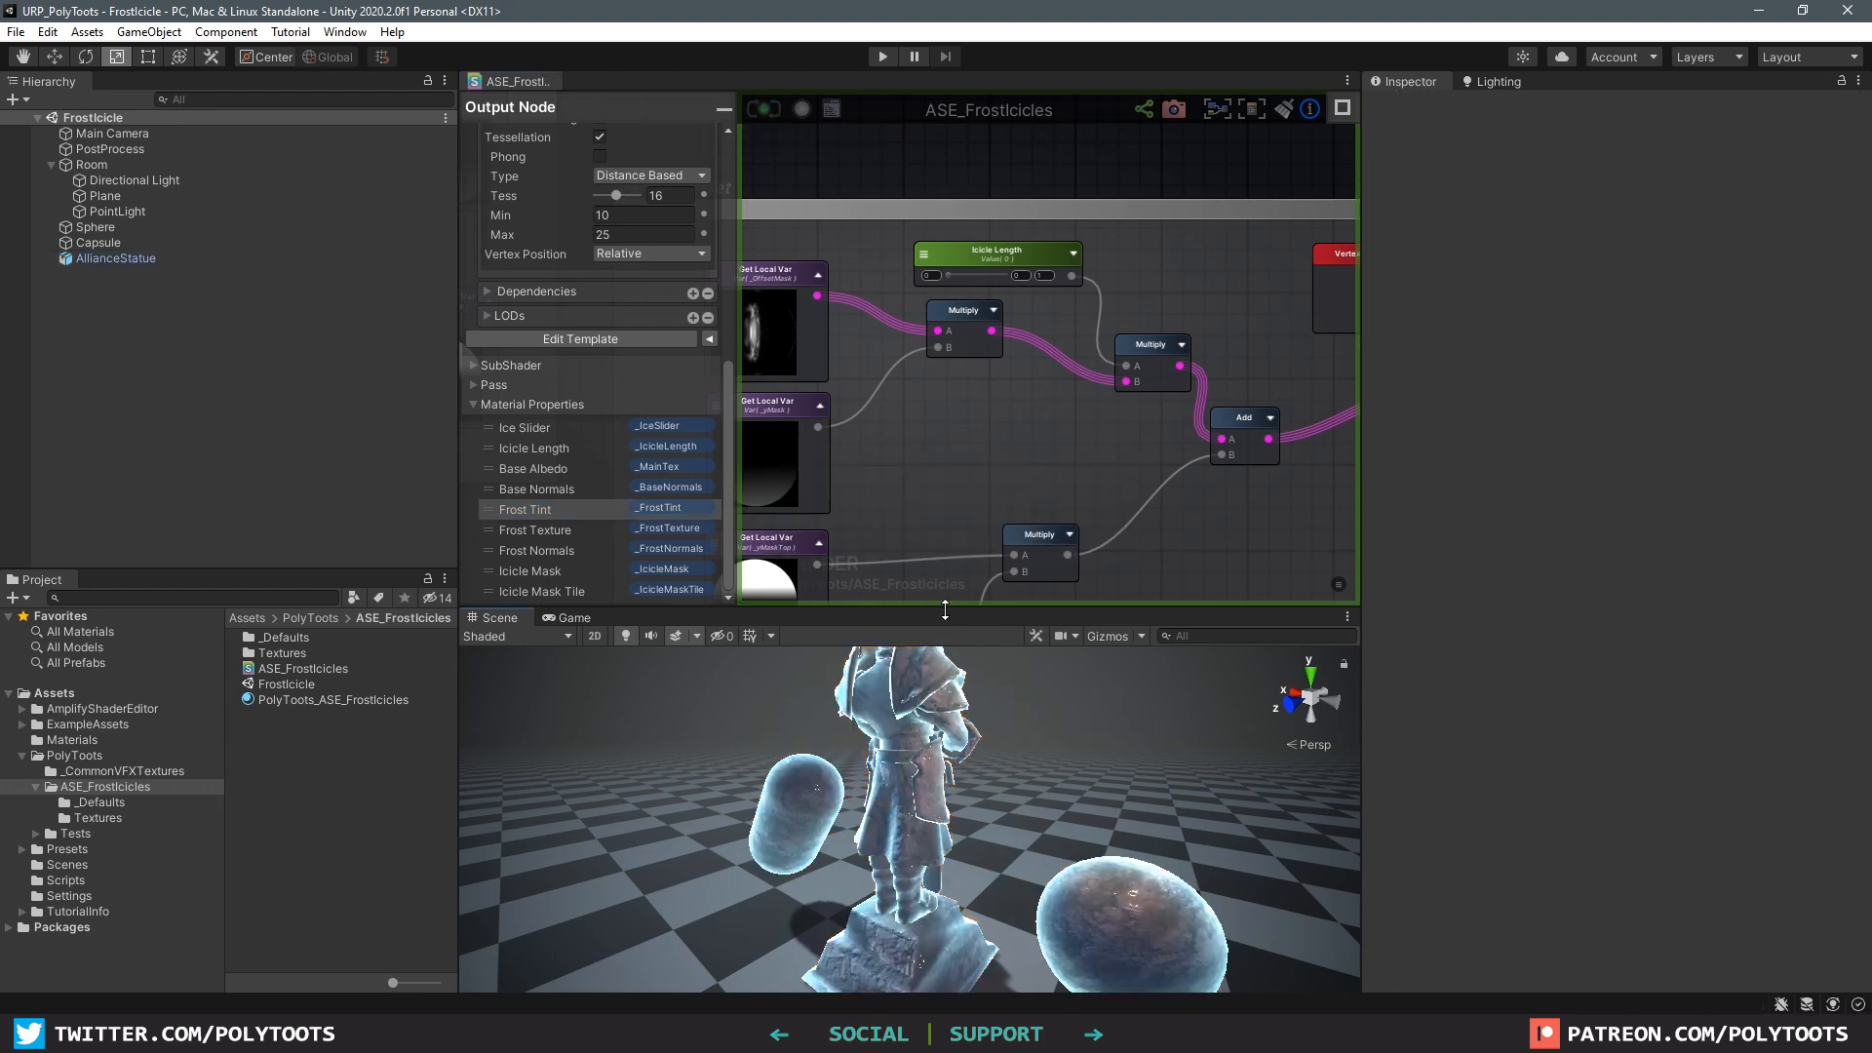
drag(934, 610, 973, 422)
alt+drag(1035, 649, 828, 624)
scroll(799, 615, up, 4)
alt+drag(722, 595, 896, 606)
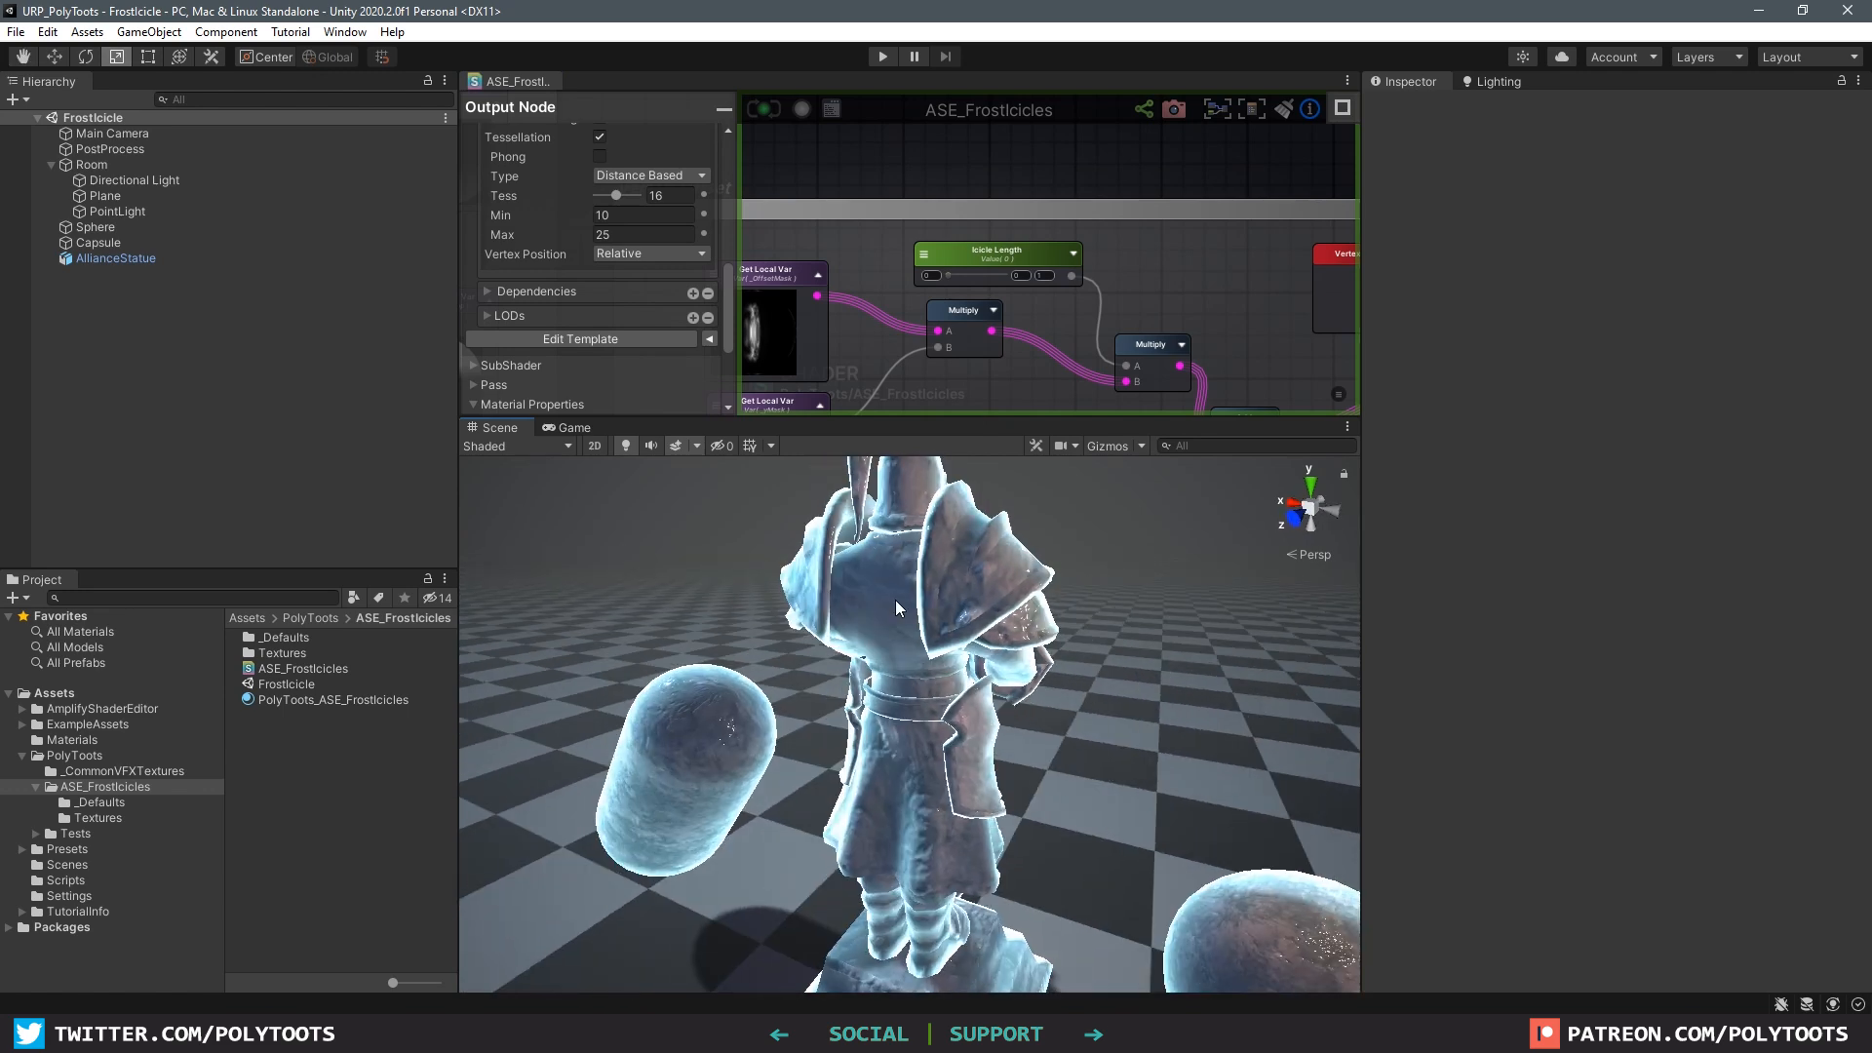
Step: Set Icicle Length to 0.517 and Icicle Mask Tile to 0.46 on the PolyToots_ASE_FrostIcicles material
click(897, 605)
click(355, 700)
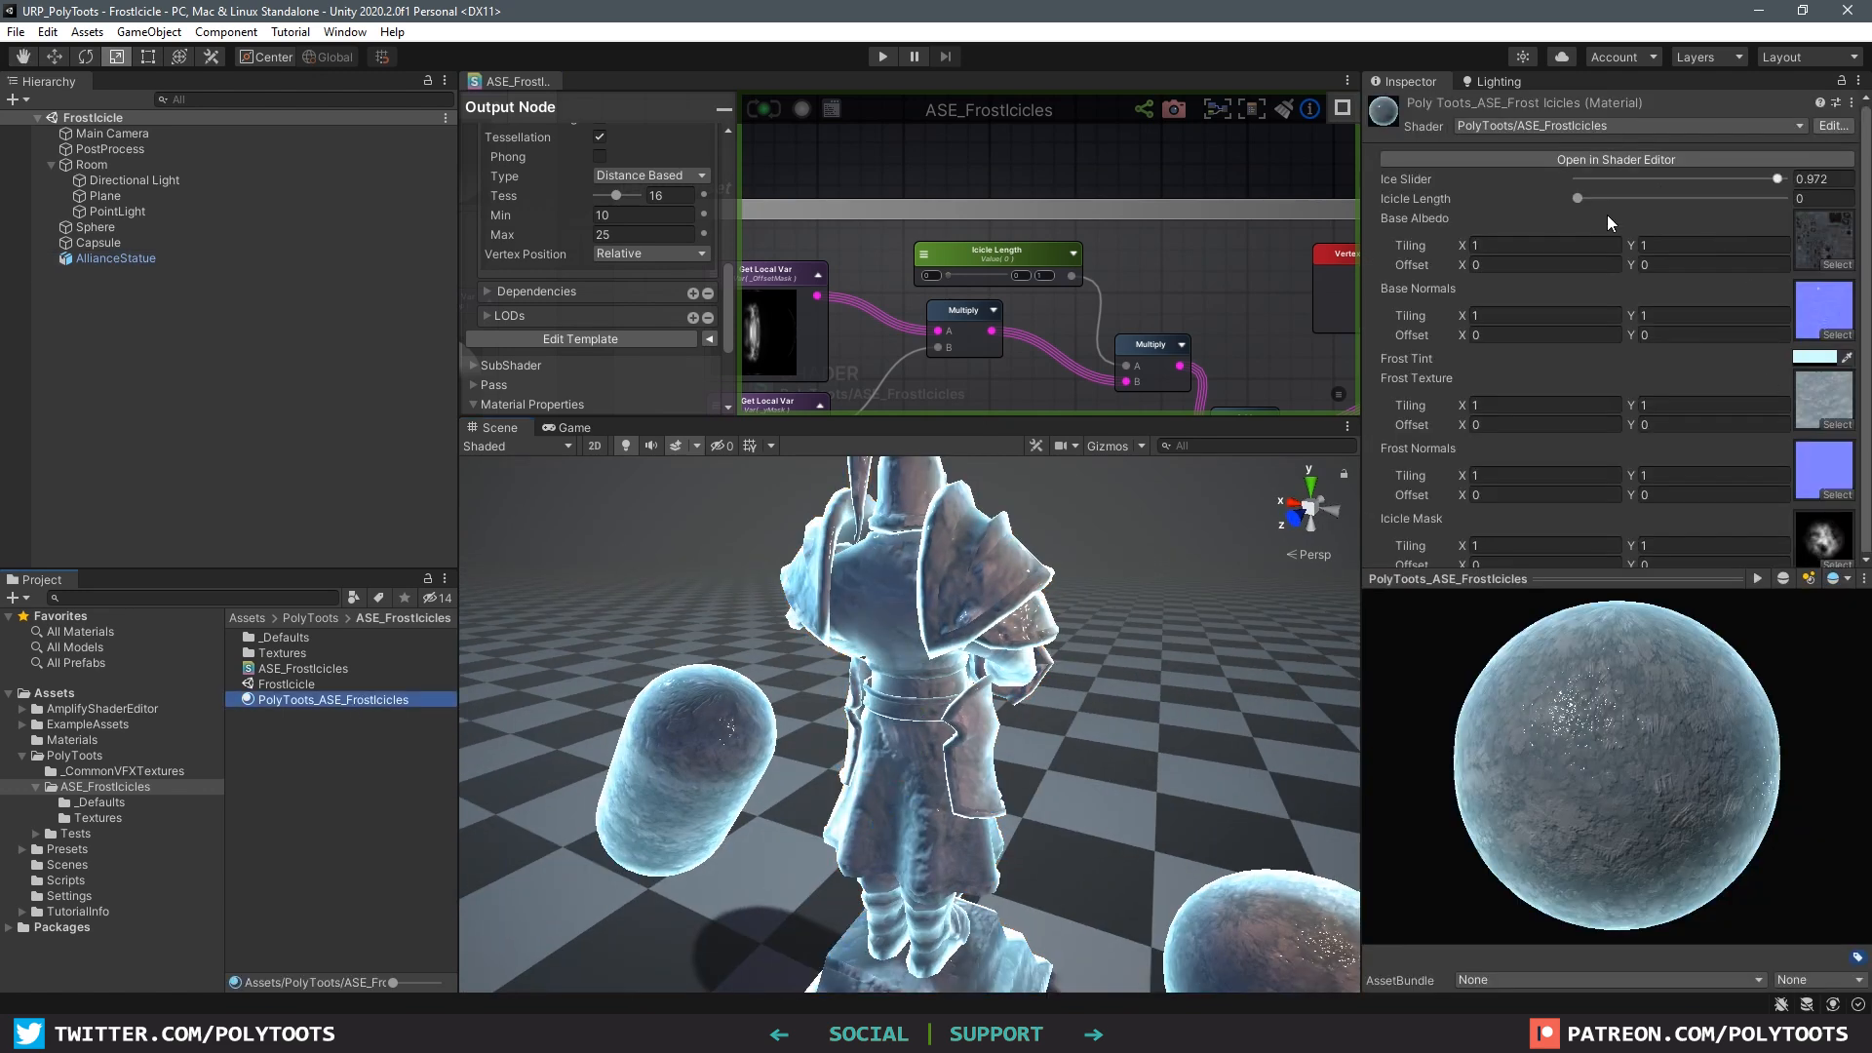
drag(1576, 198, 1754, 199)
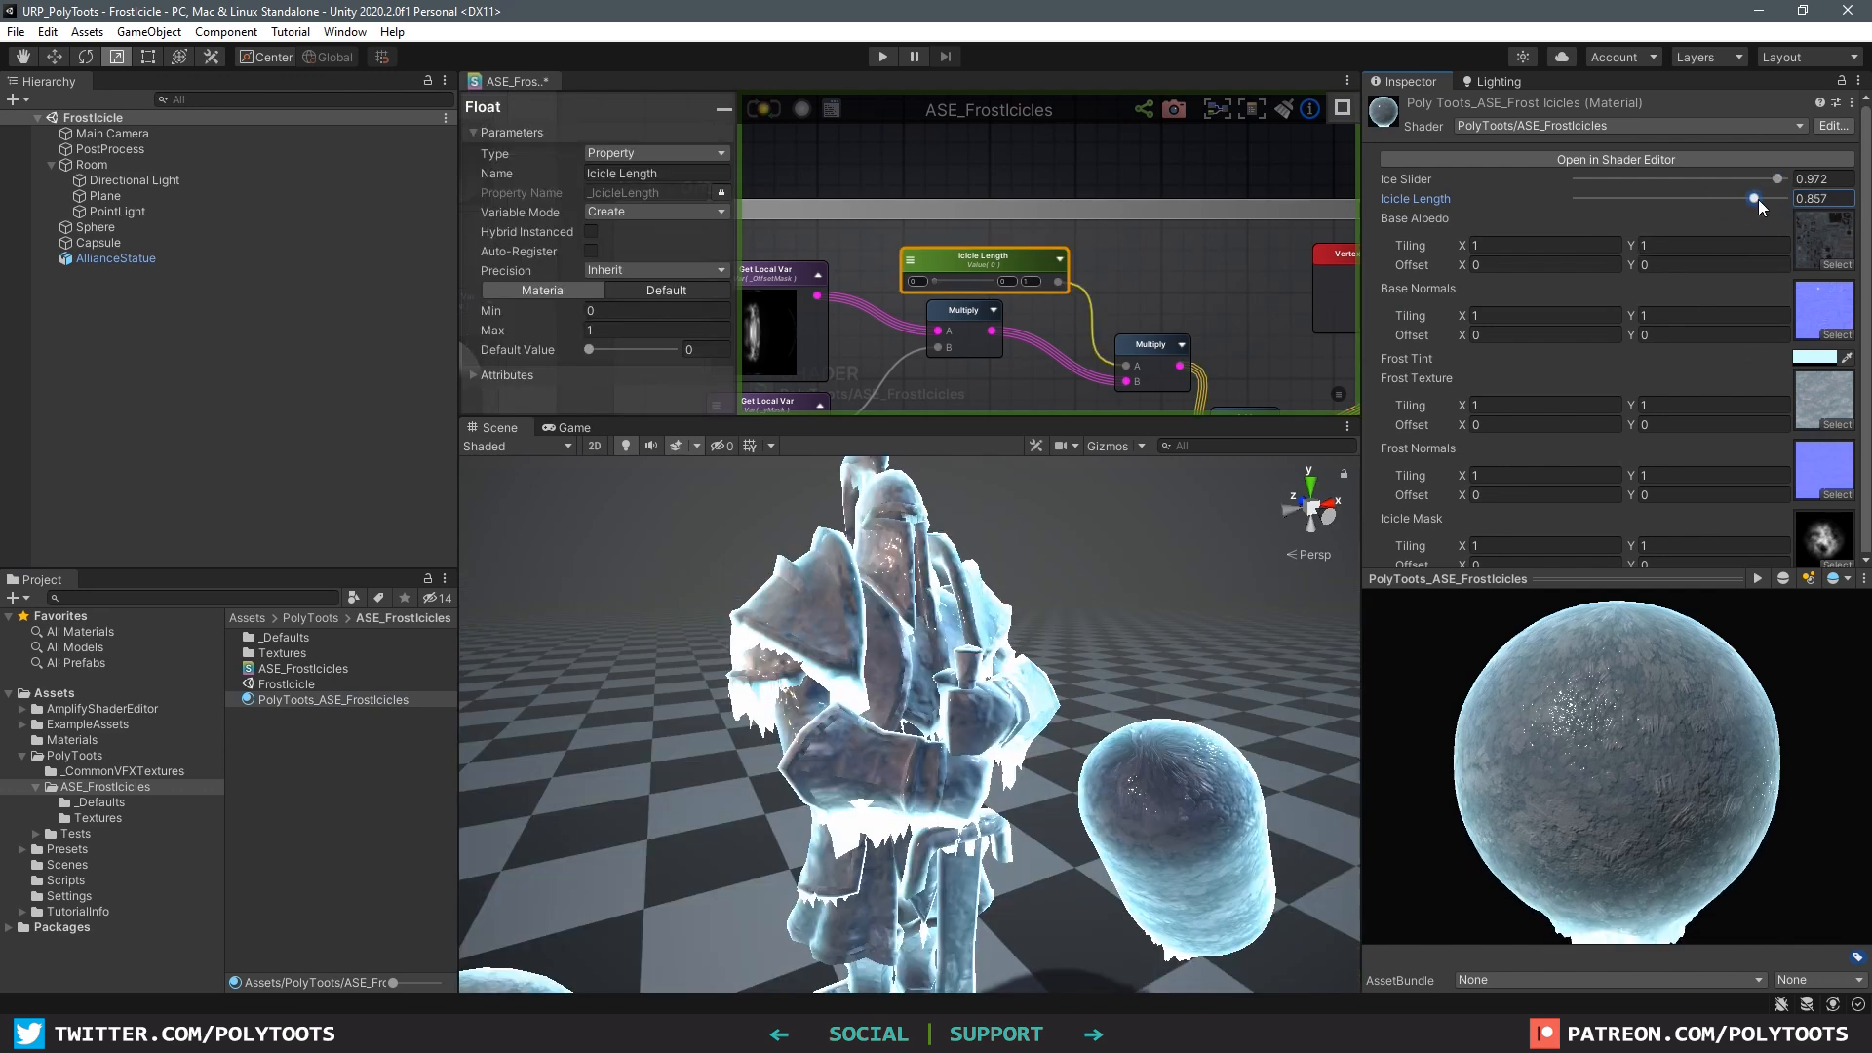
drag(1758, 198, 1682, 205)
scroll(1065, 249, down, 5)
scroll(1560, 418, down, 5)
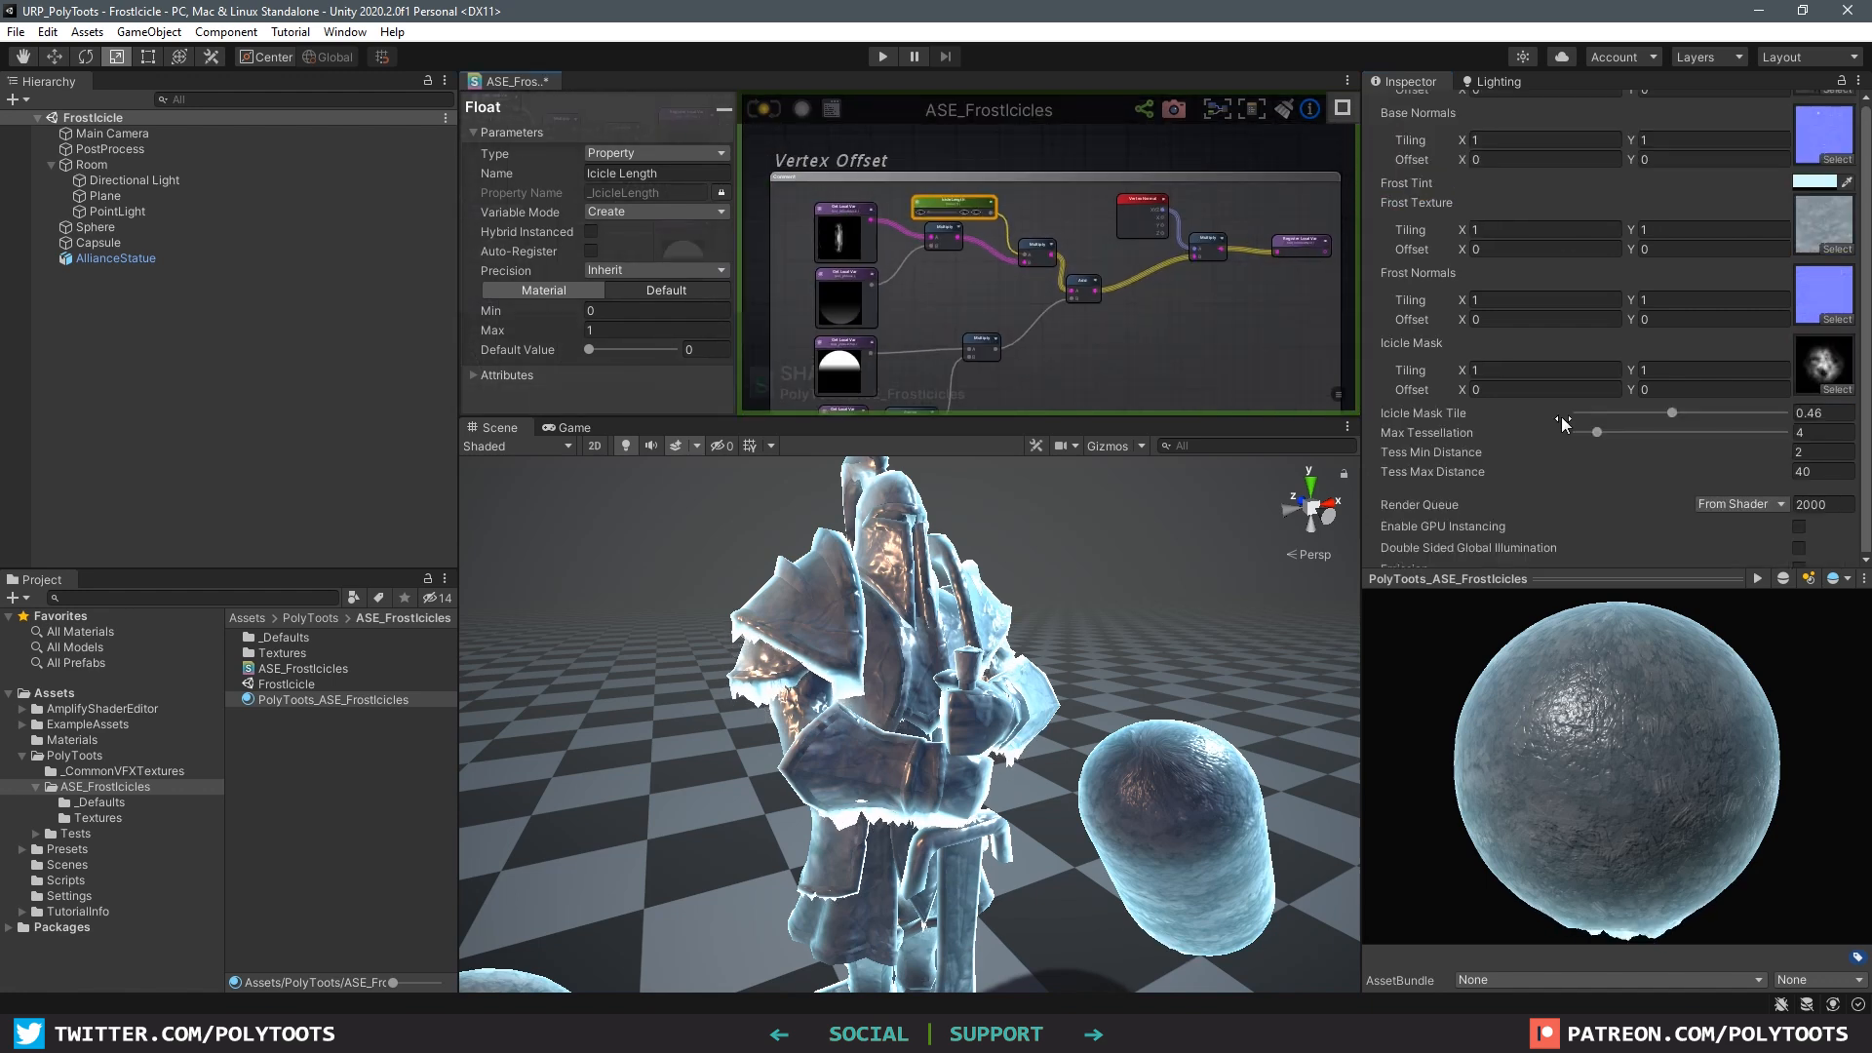
Step: Review the Vertex Offset group and the output node's connections in the shader graph
middle_drag(1177, 232, 1137, 163)
scroll(1238, 382, down, 2)
middle_drag(1243, 386, 1168, 351)
scroll(1209, 273, up, 6)
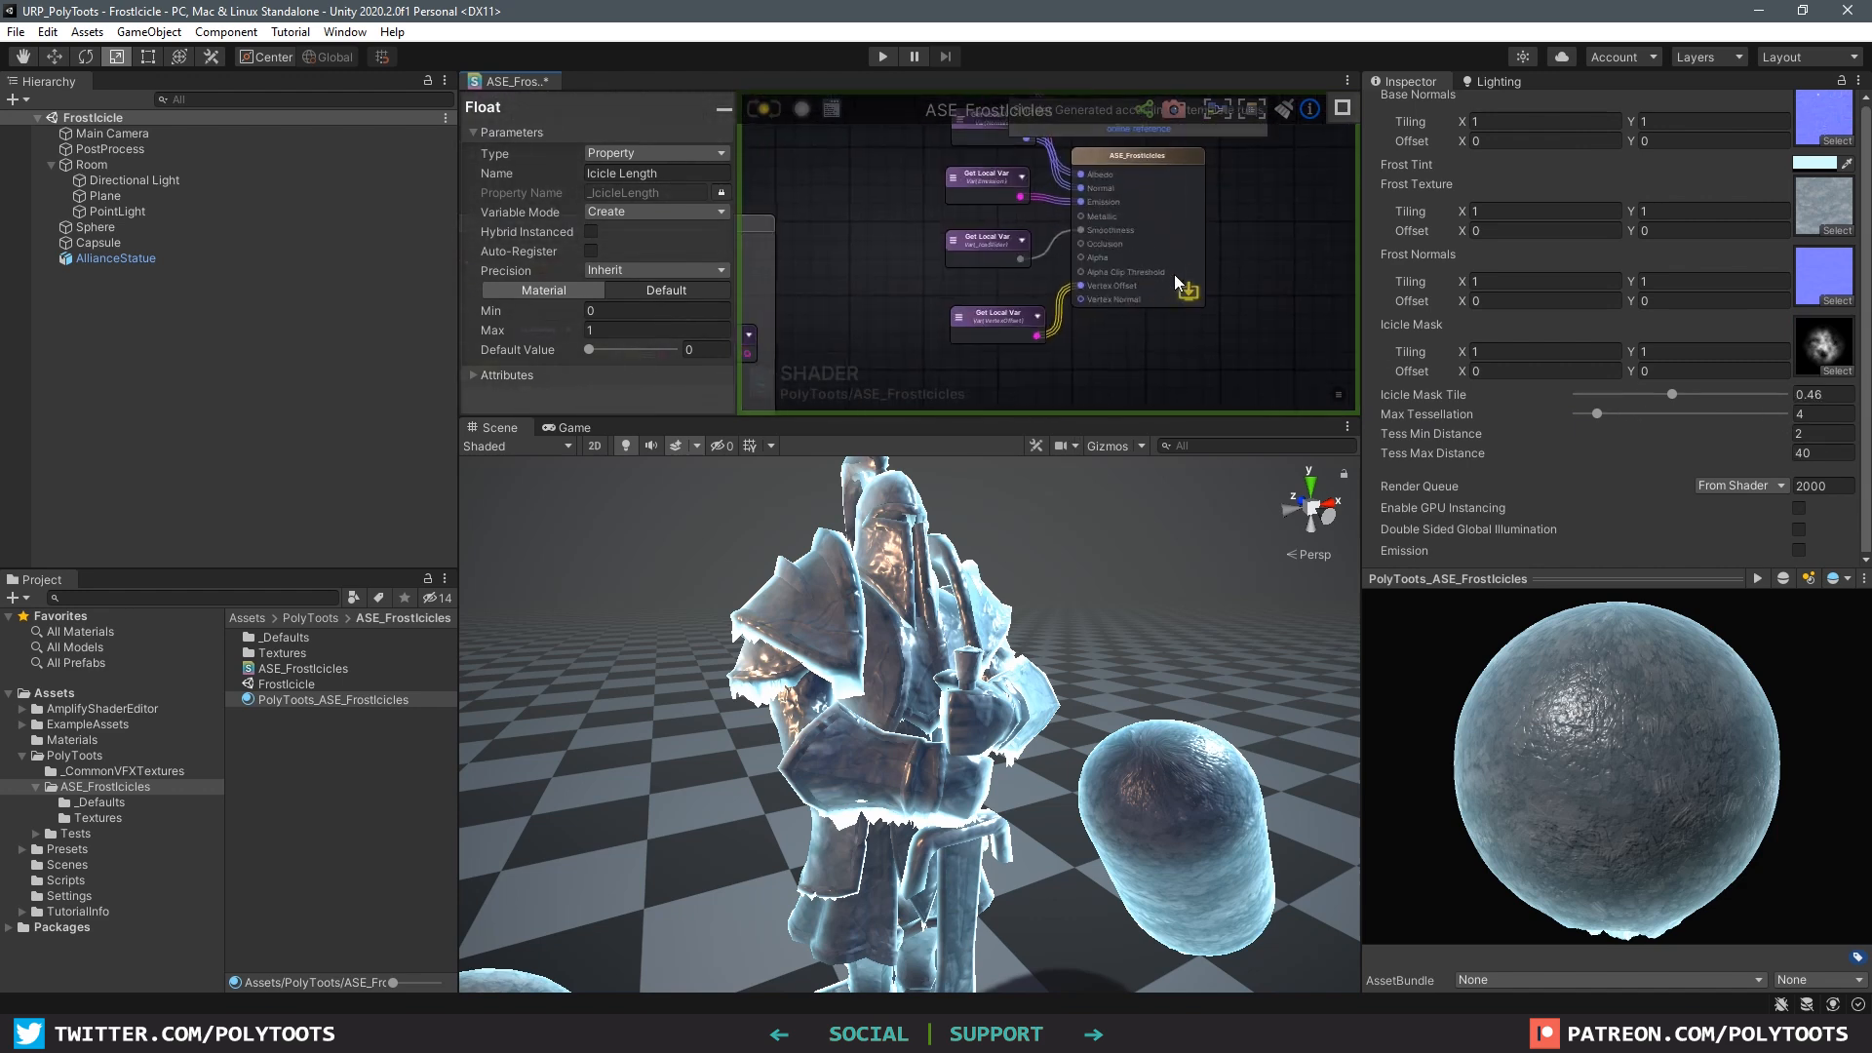
scroll(1121, 269, down, 5)
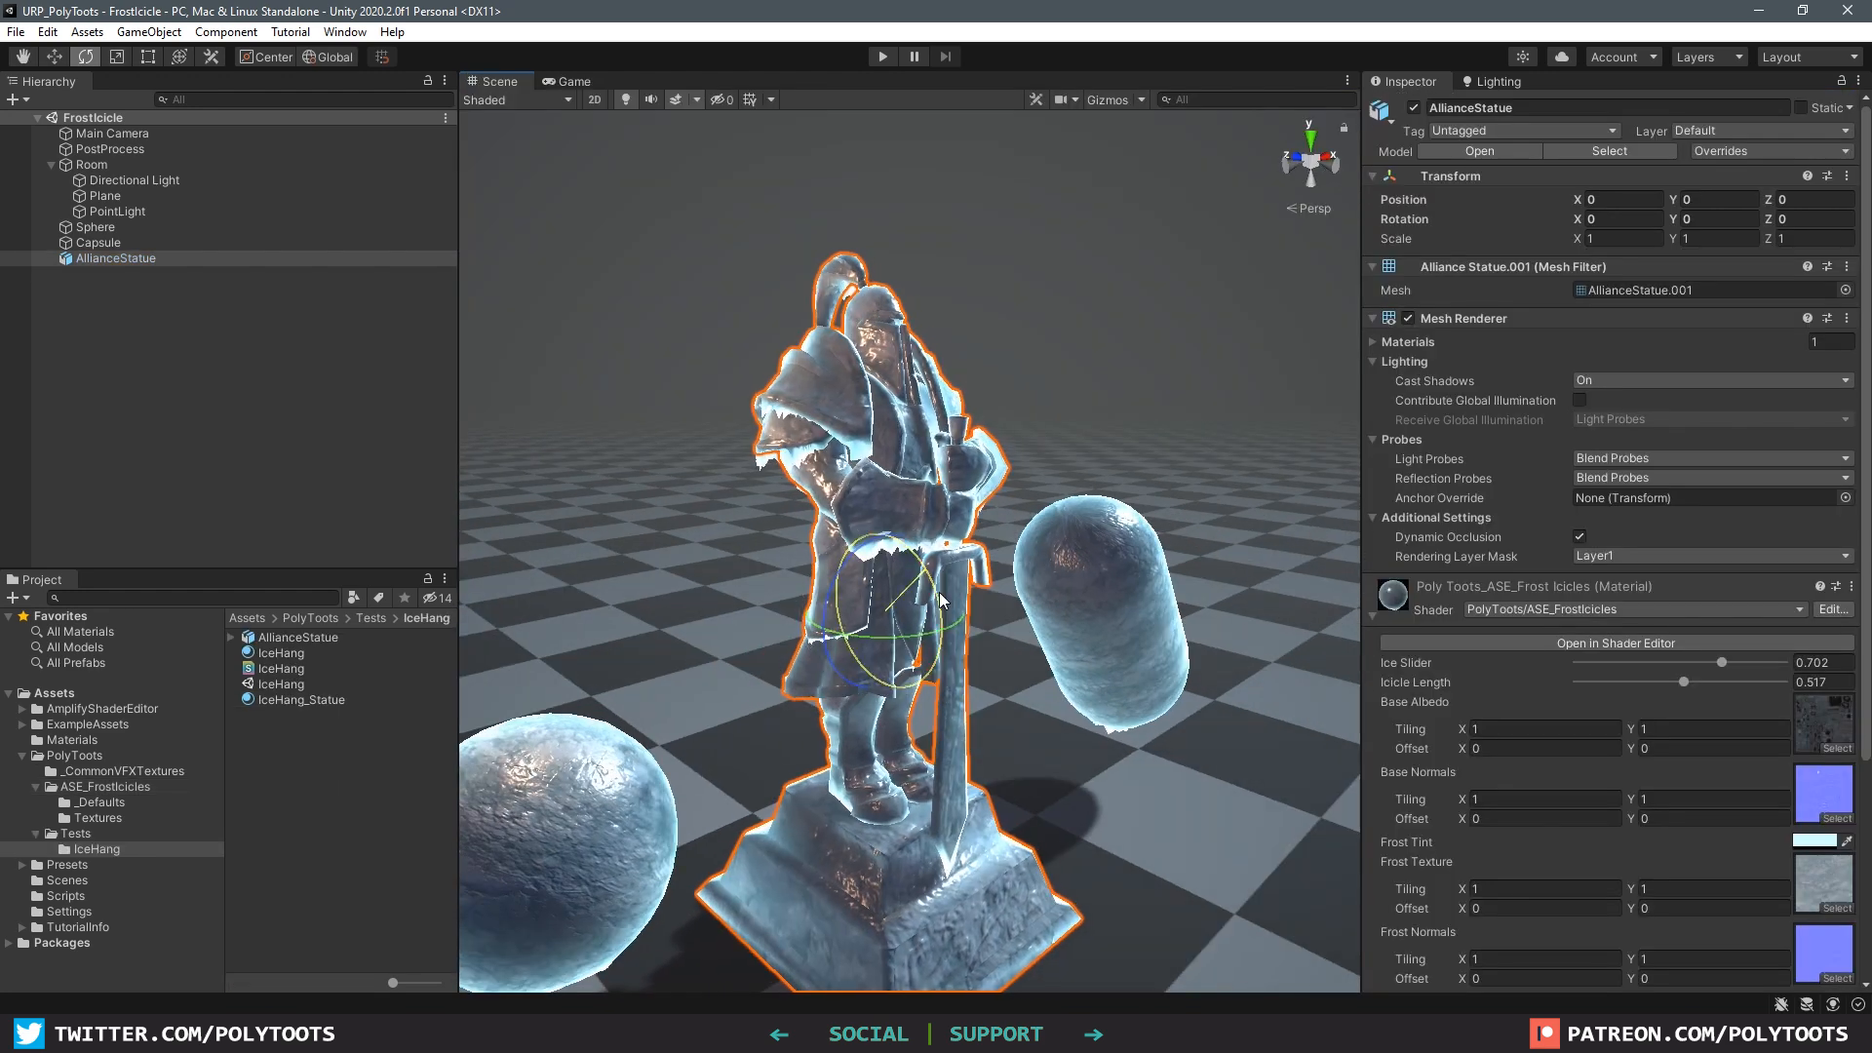
Step: Test the icicle direction by tilting the statue about its X axis and back, with Icicle Length set to 1
drag(936, 546, 1024, 690)
drag(1684, 682, 1838, 694)
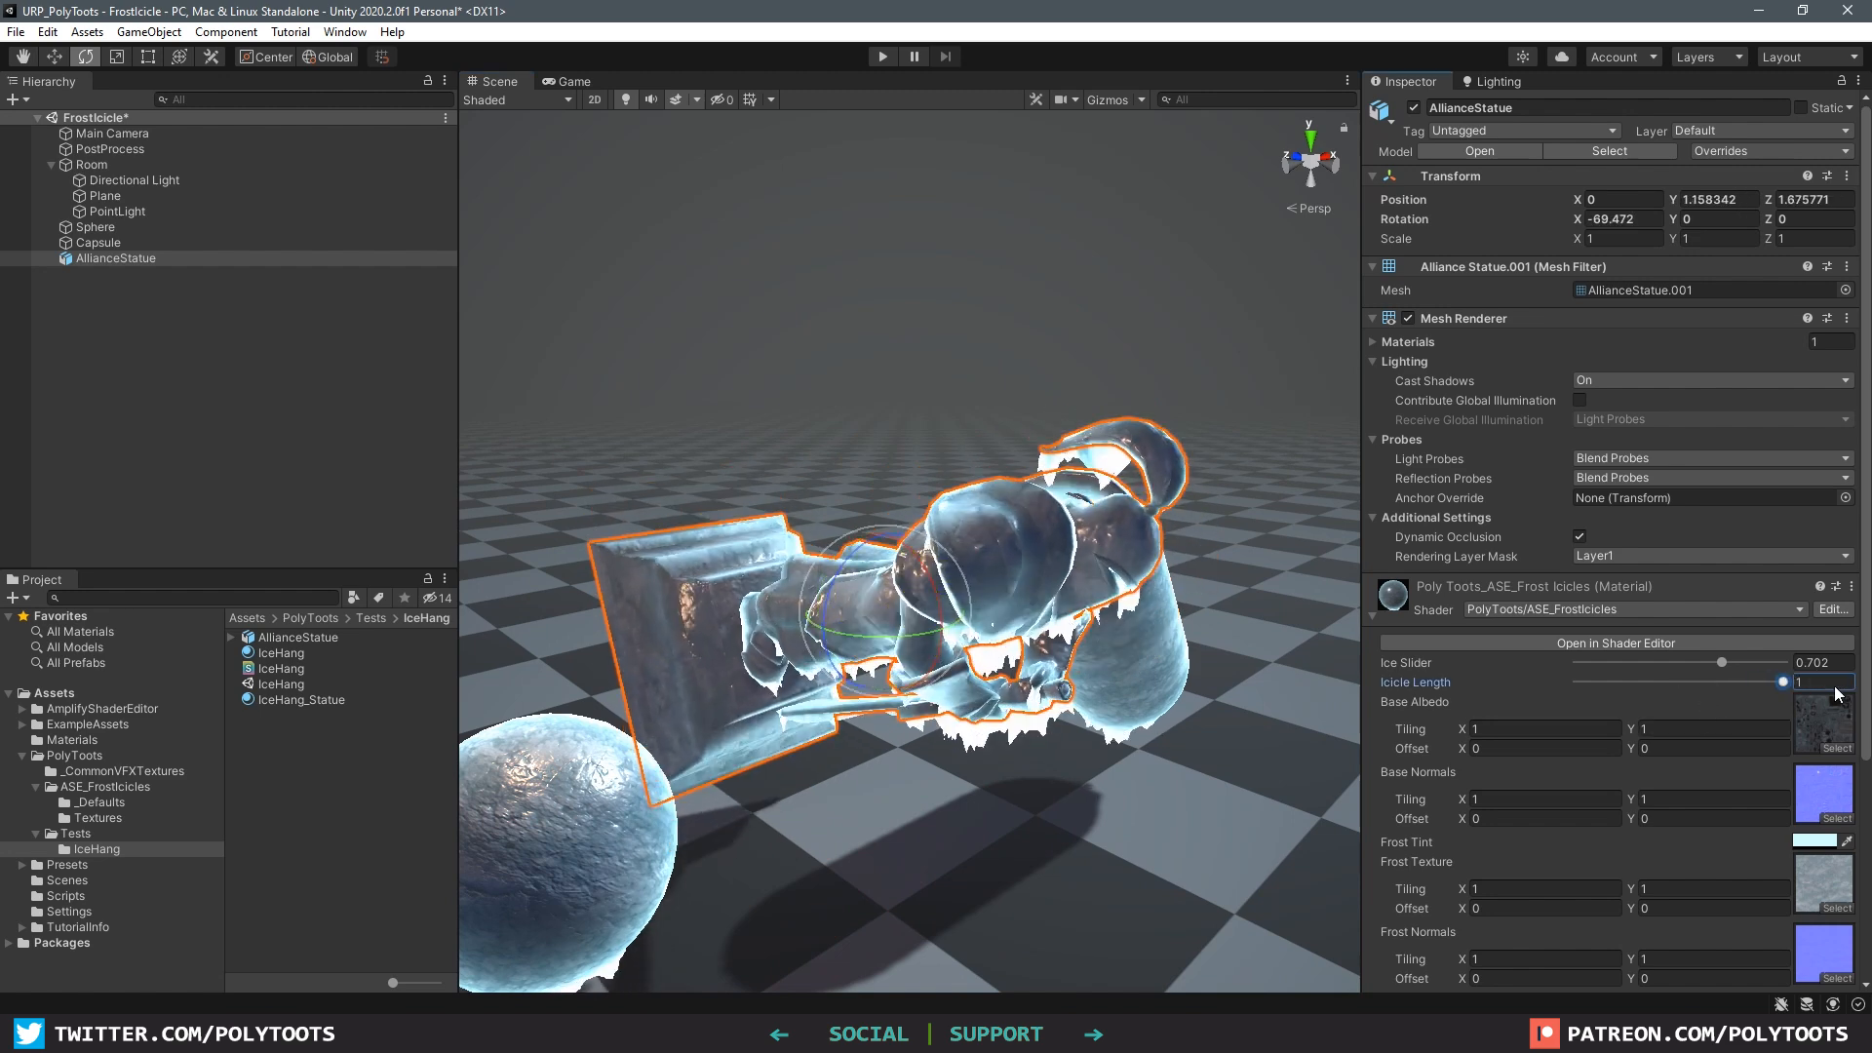
alt+drag(1213, 724, 1236, 647)
drag(933, 587, 836, 453)
mouse_move(1112, 569)
alt+mouse_down()
mouse_move(1120, 609)
mouse_move(1123, 544)
alt+mouse_up()
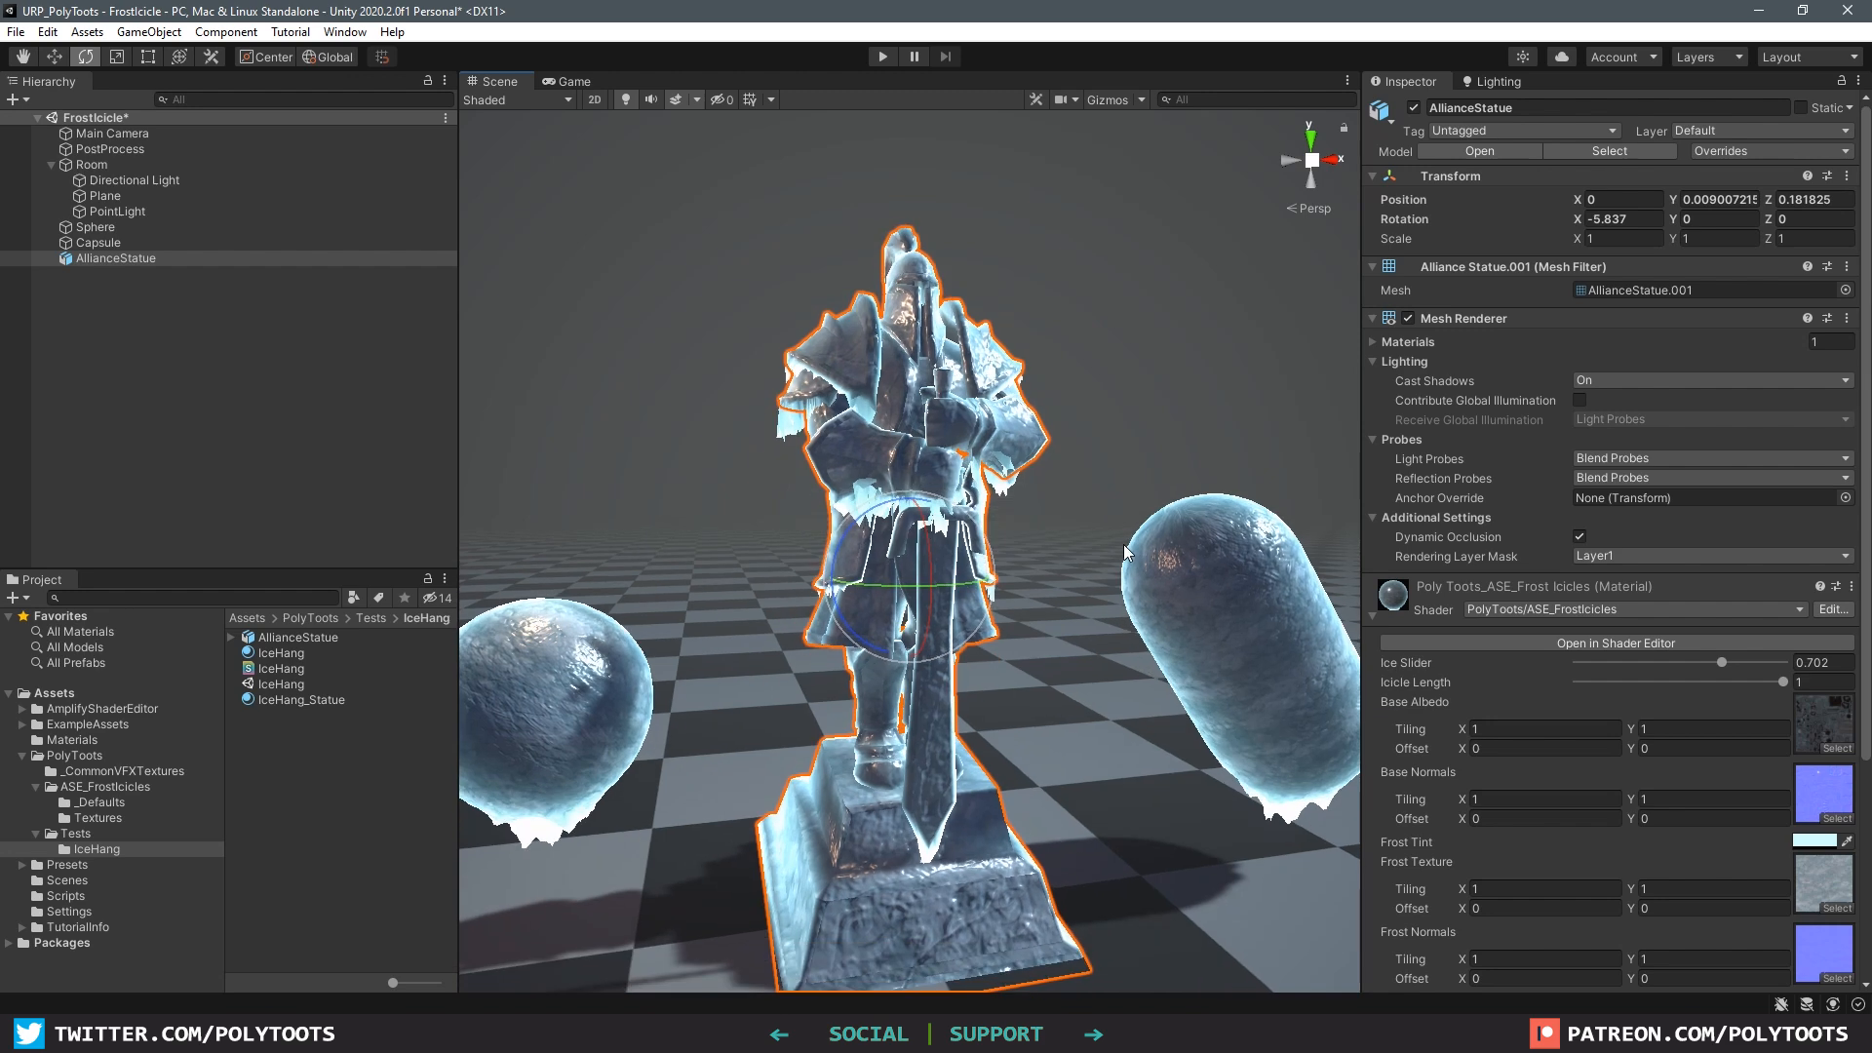
Step: Undo the statue's rotations and the Icicle Length change
key(ctrl+z)
key(ctrl+z)
key(ctrl+z)
key(ctrl+z)
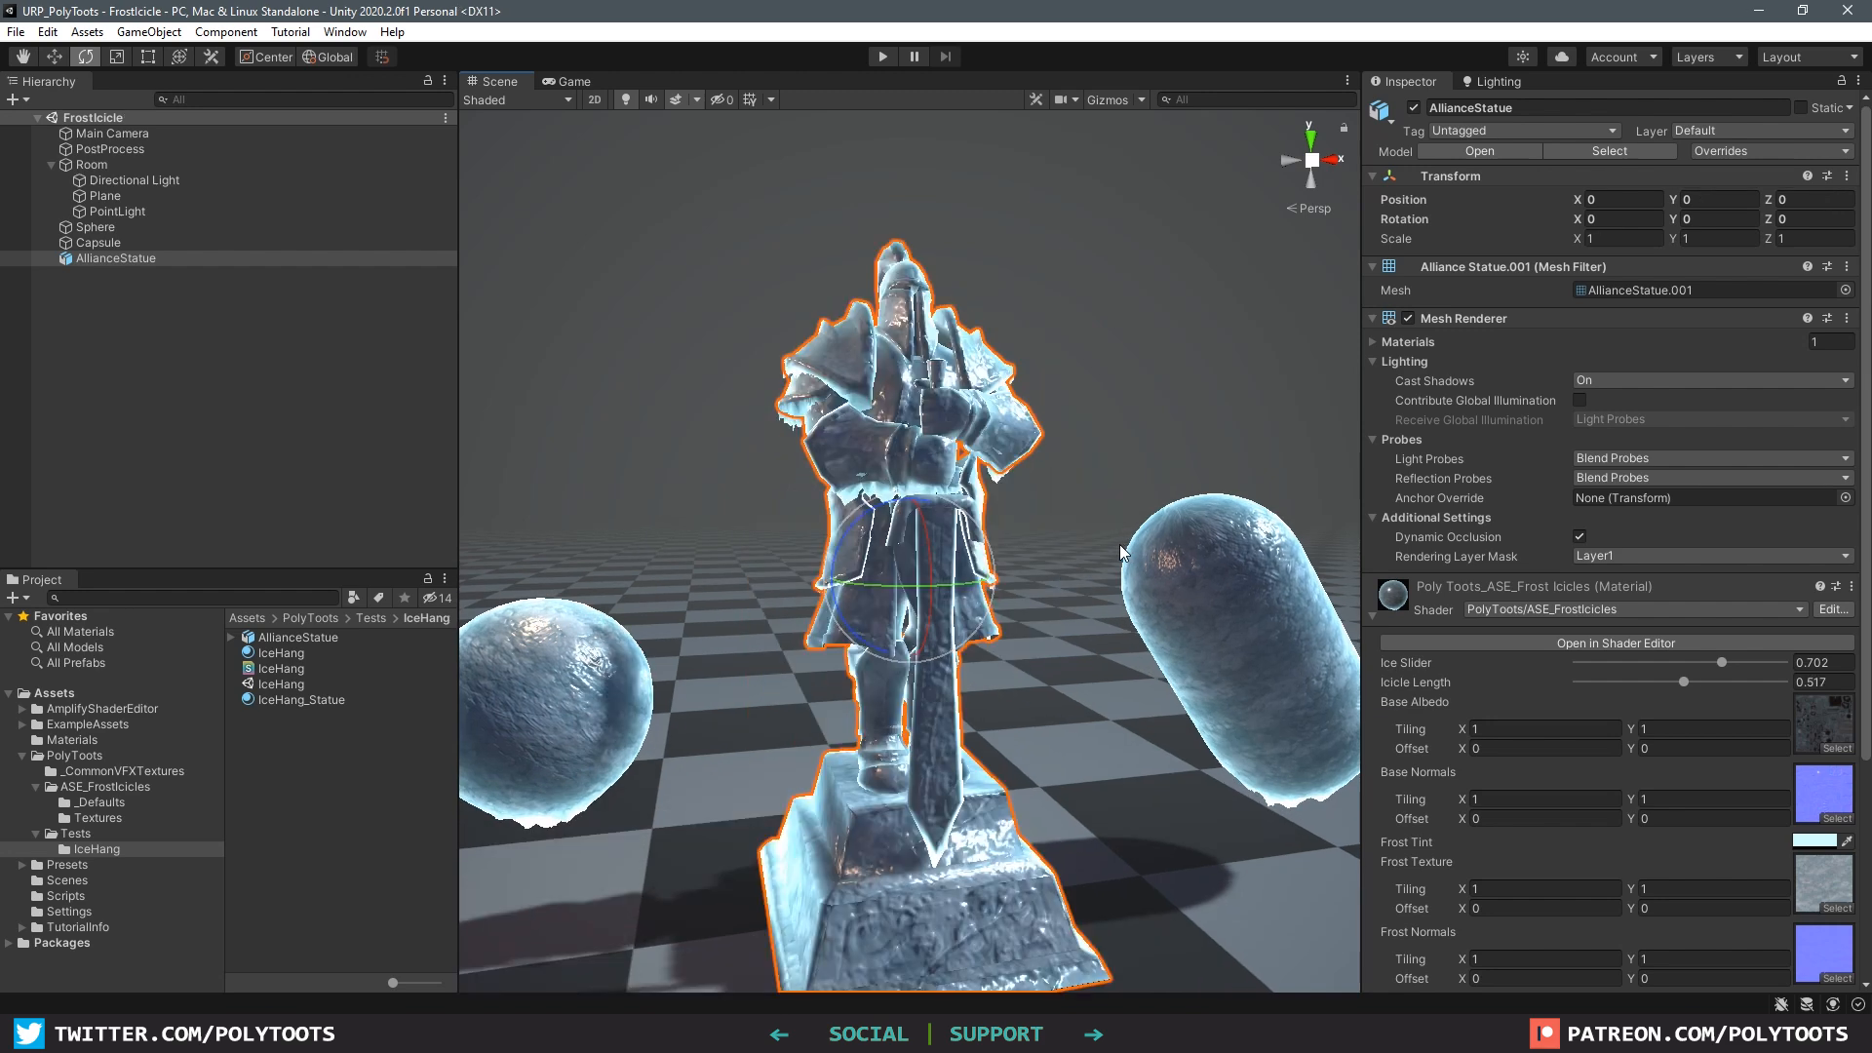
Step: Frame the statue again and raise the Icicle Length on its material
click(1029, 348)
alt+drag(1030, 347, 1035, 412)
click(1030, 412)
drag(1682, 682, 1792, 665)
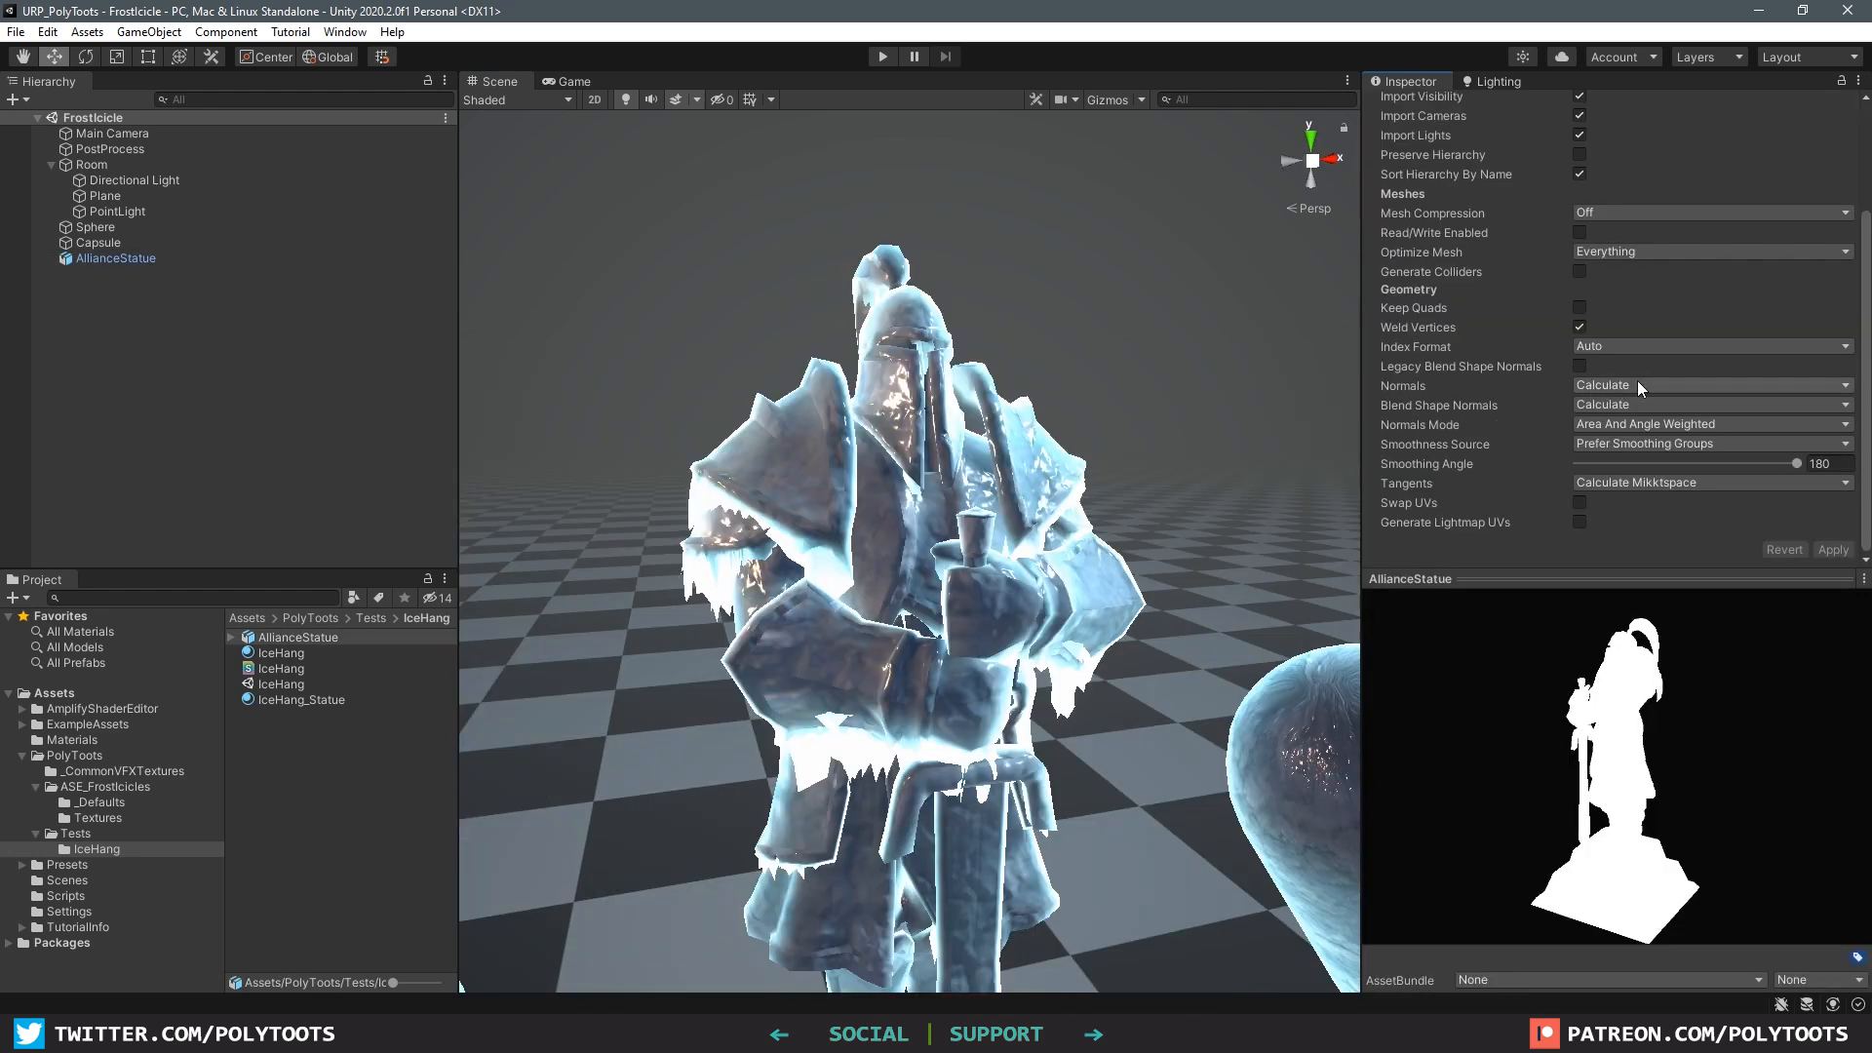
Step: Set the AllianceStatue model's Smoothing Angle to 0, apply the import settings and inspect the statue
drag(1797, 463, 1554, 461)
click(1835, 550)
alt+drag(897, 478, 1072, 532)
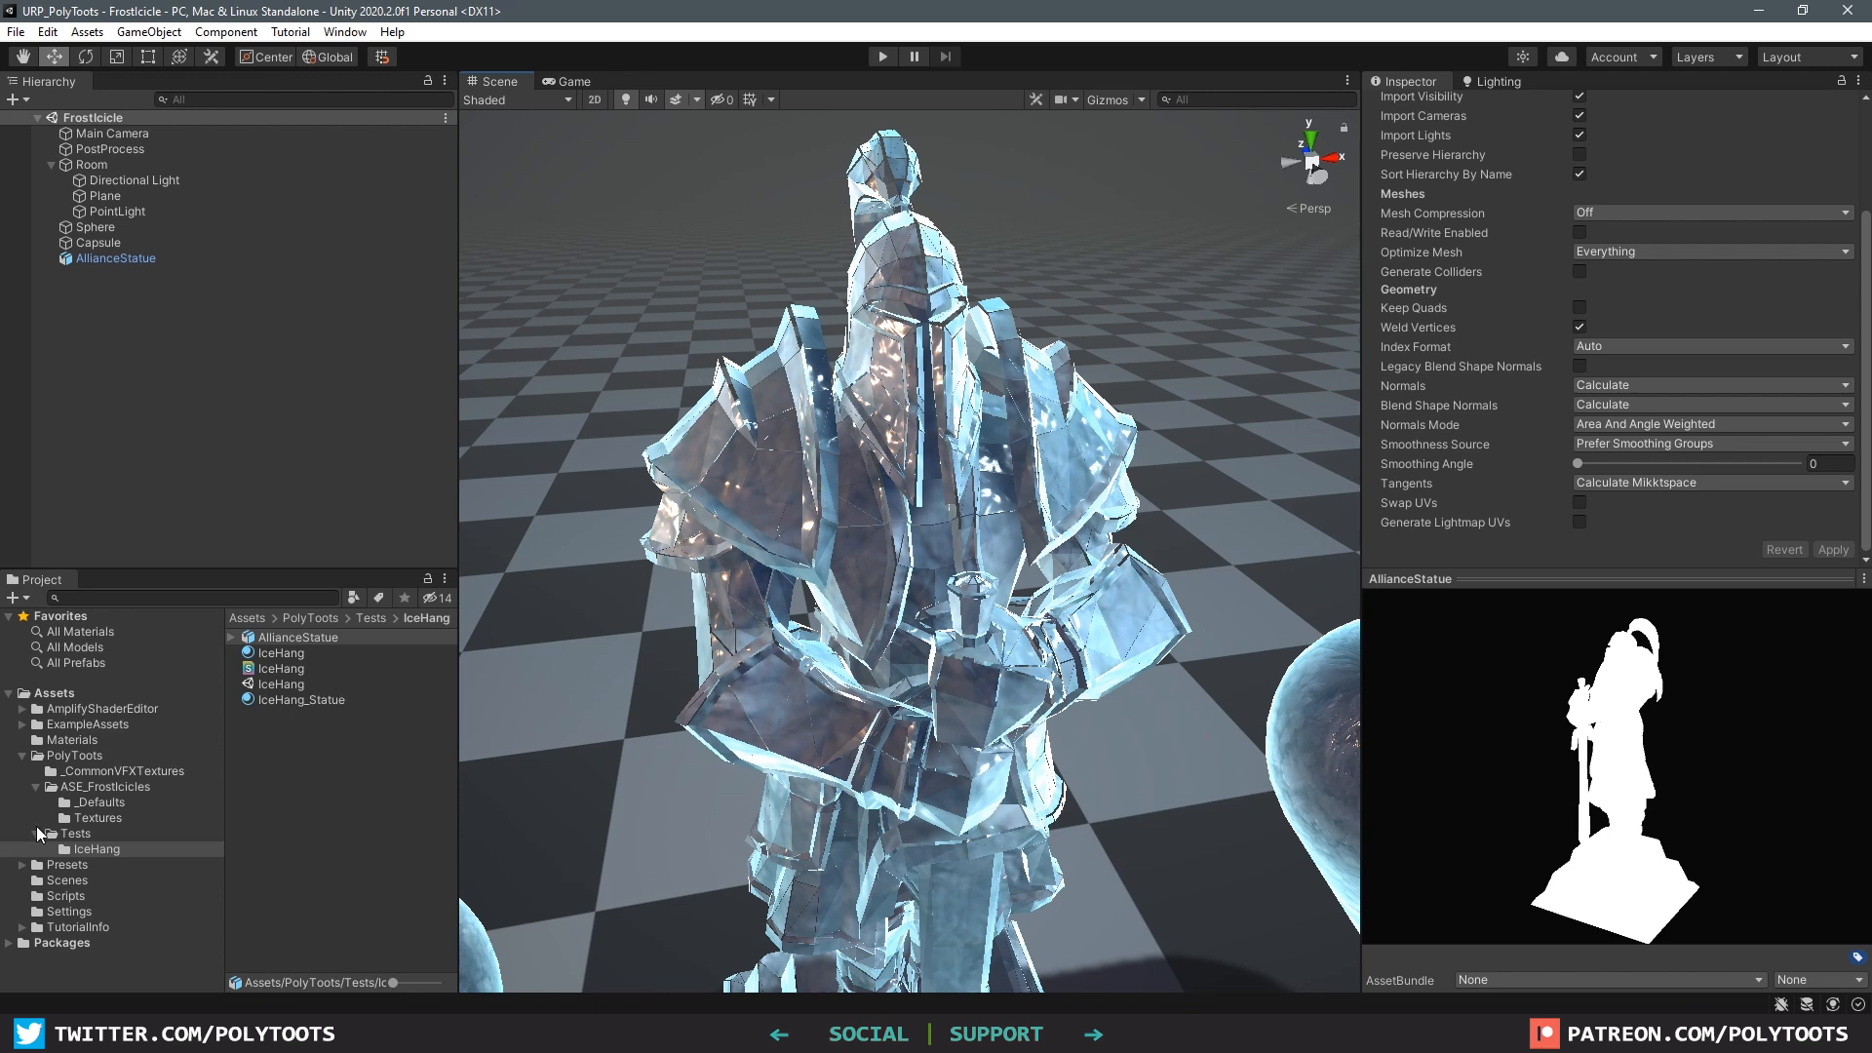
Step: Raise both Ice Slider and Icicle Length to 1 on the statue's material and inspect the statue
click(794, 518)
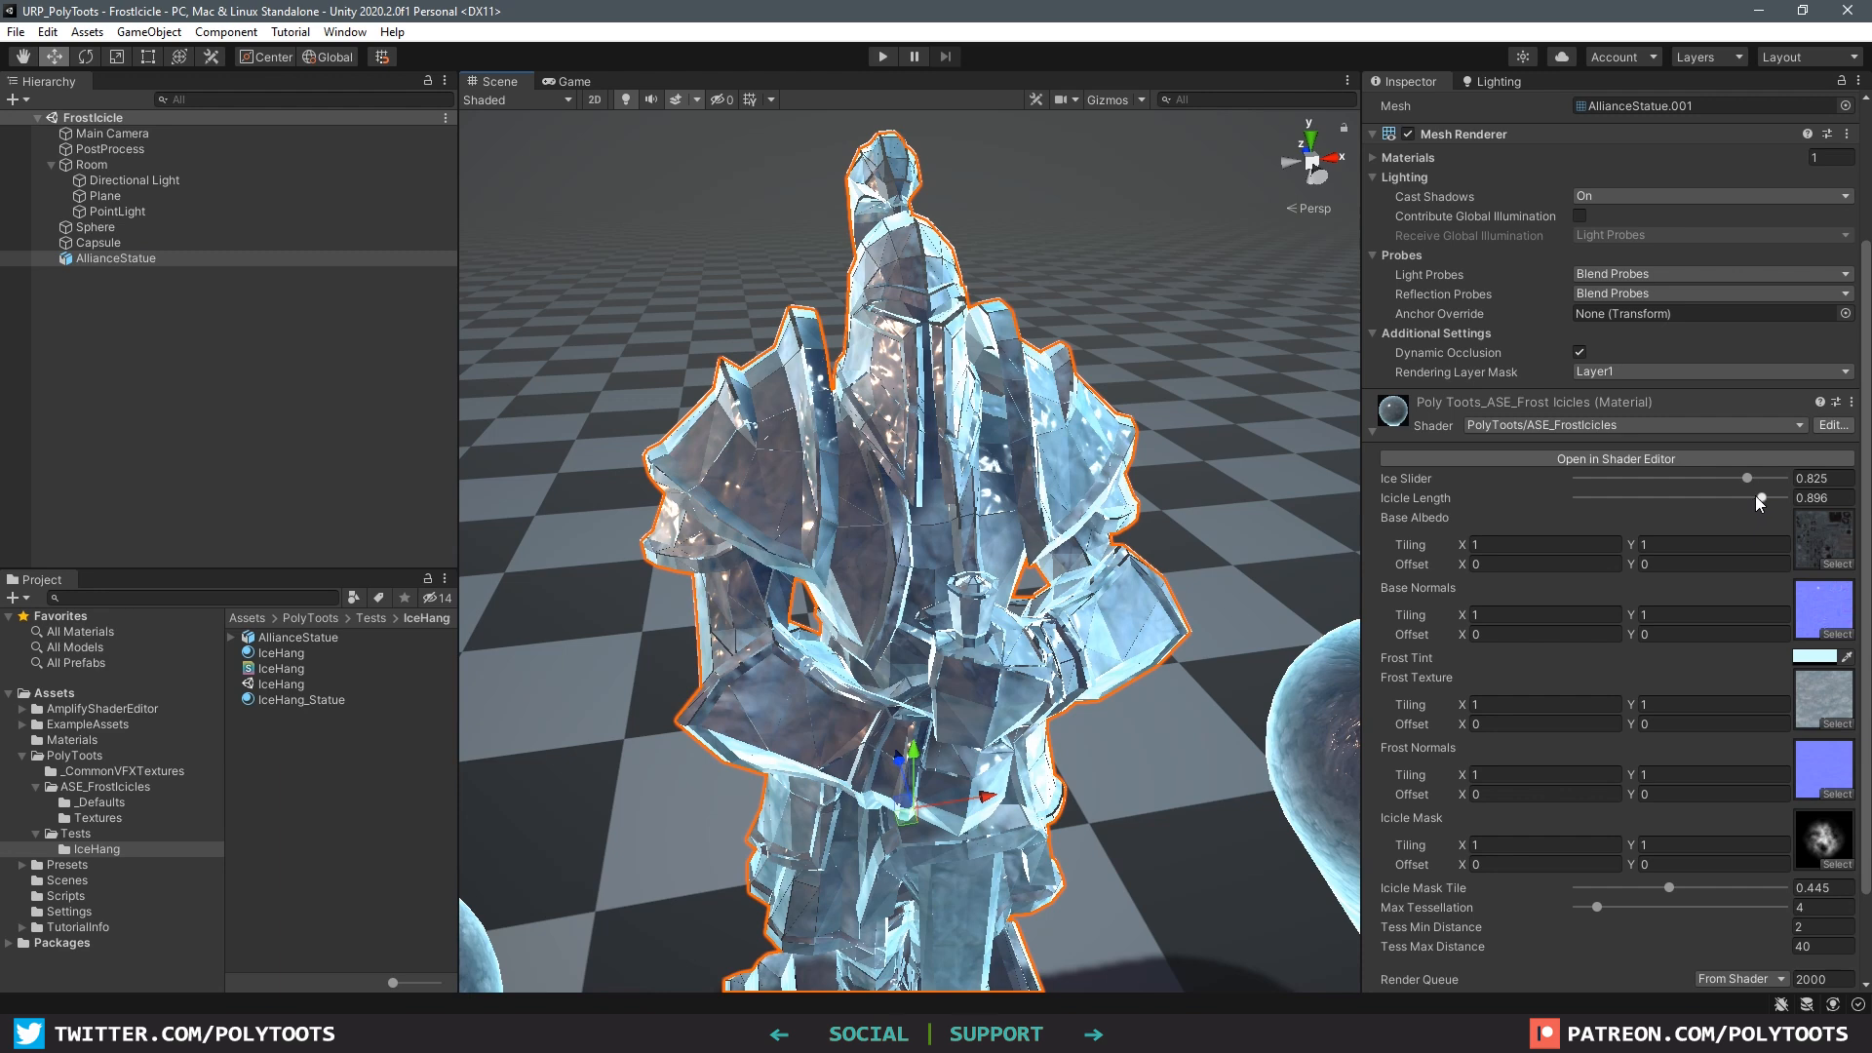
drag(1749, 478, 1796, 480)
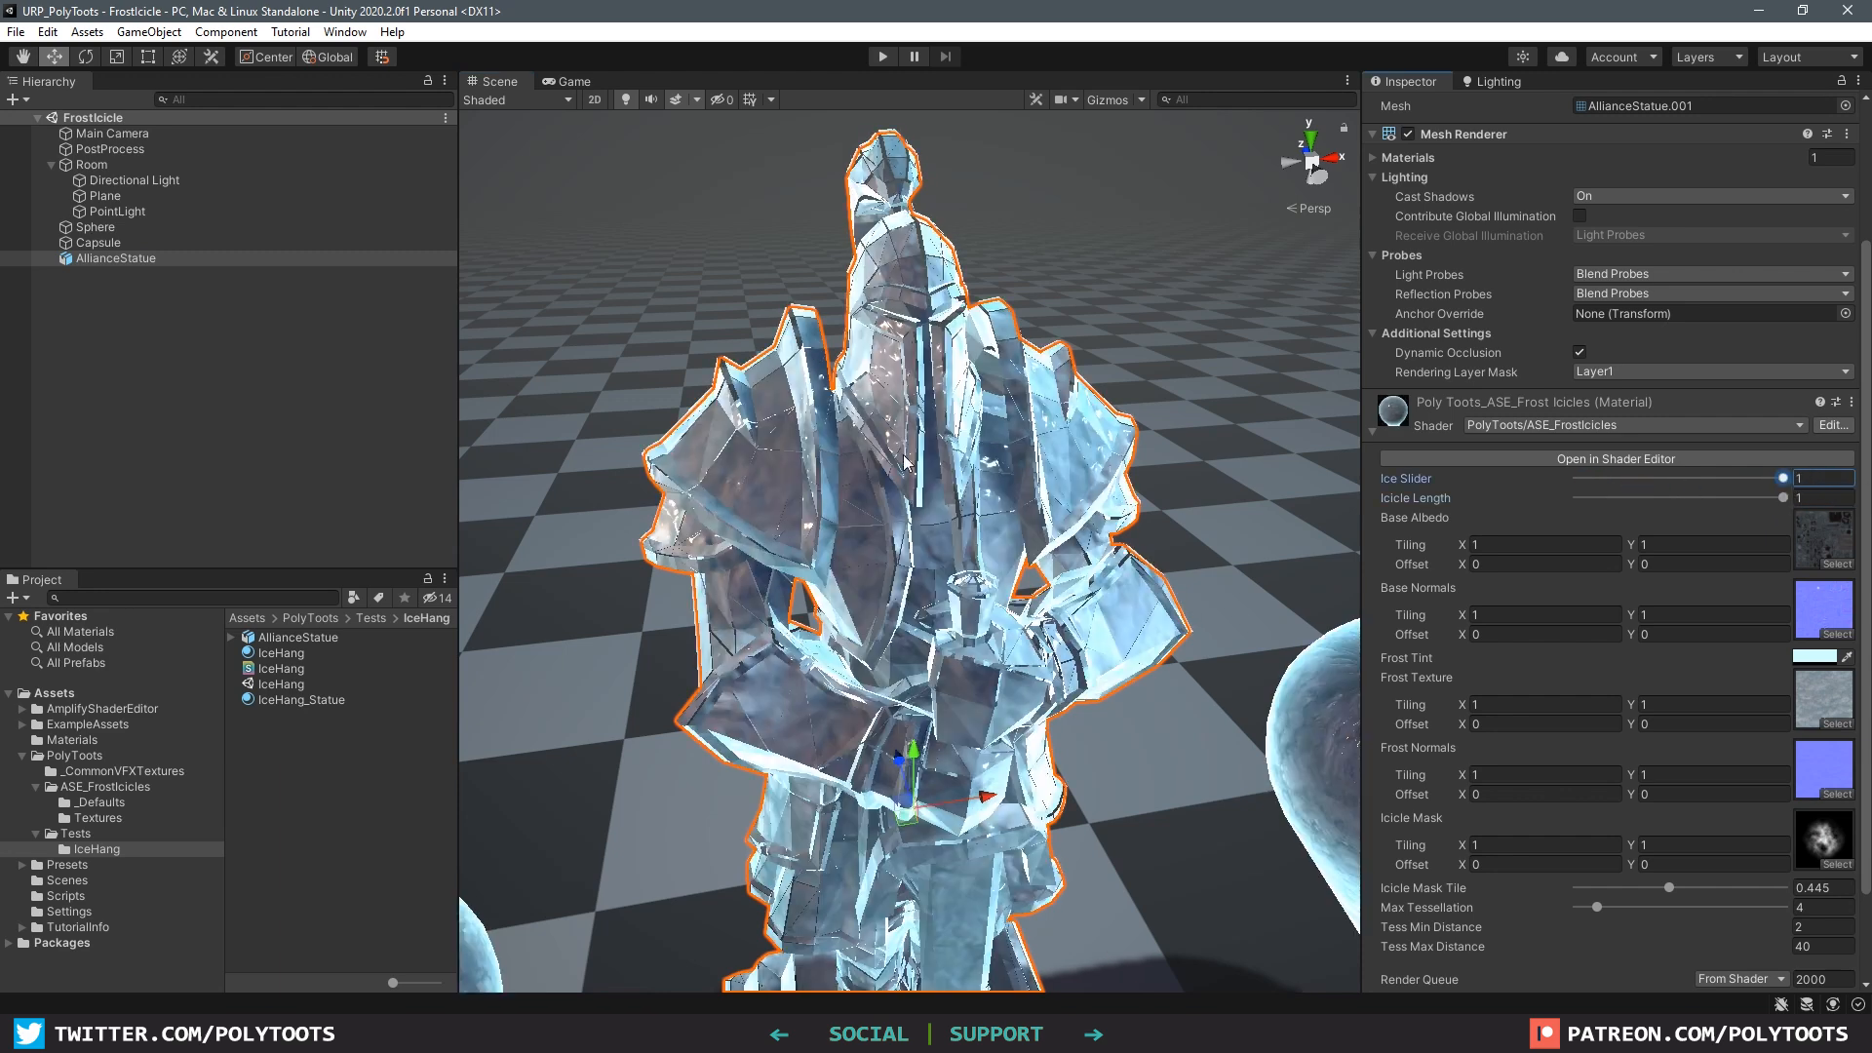
alt+scroll(938, 406, up, 3)
alt+drag(938, 405, 468, 629)
Step: Set the AllianceStatue model's Smoothing Angle to 41, apply it and examine the armour edges up close
click(283, 638)
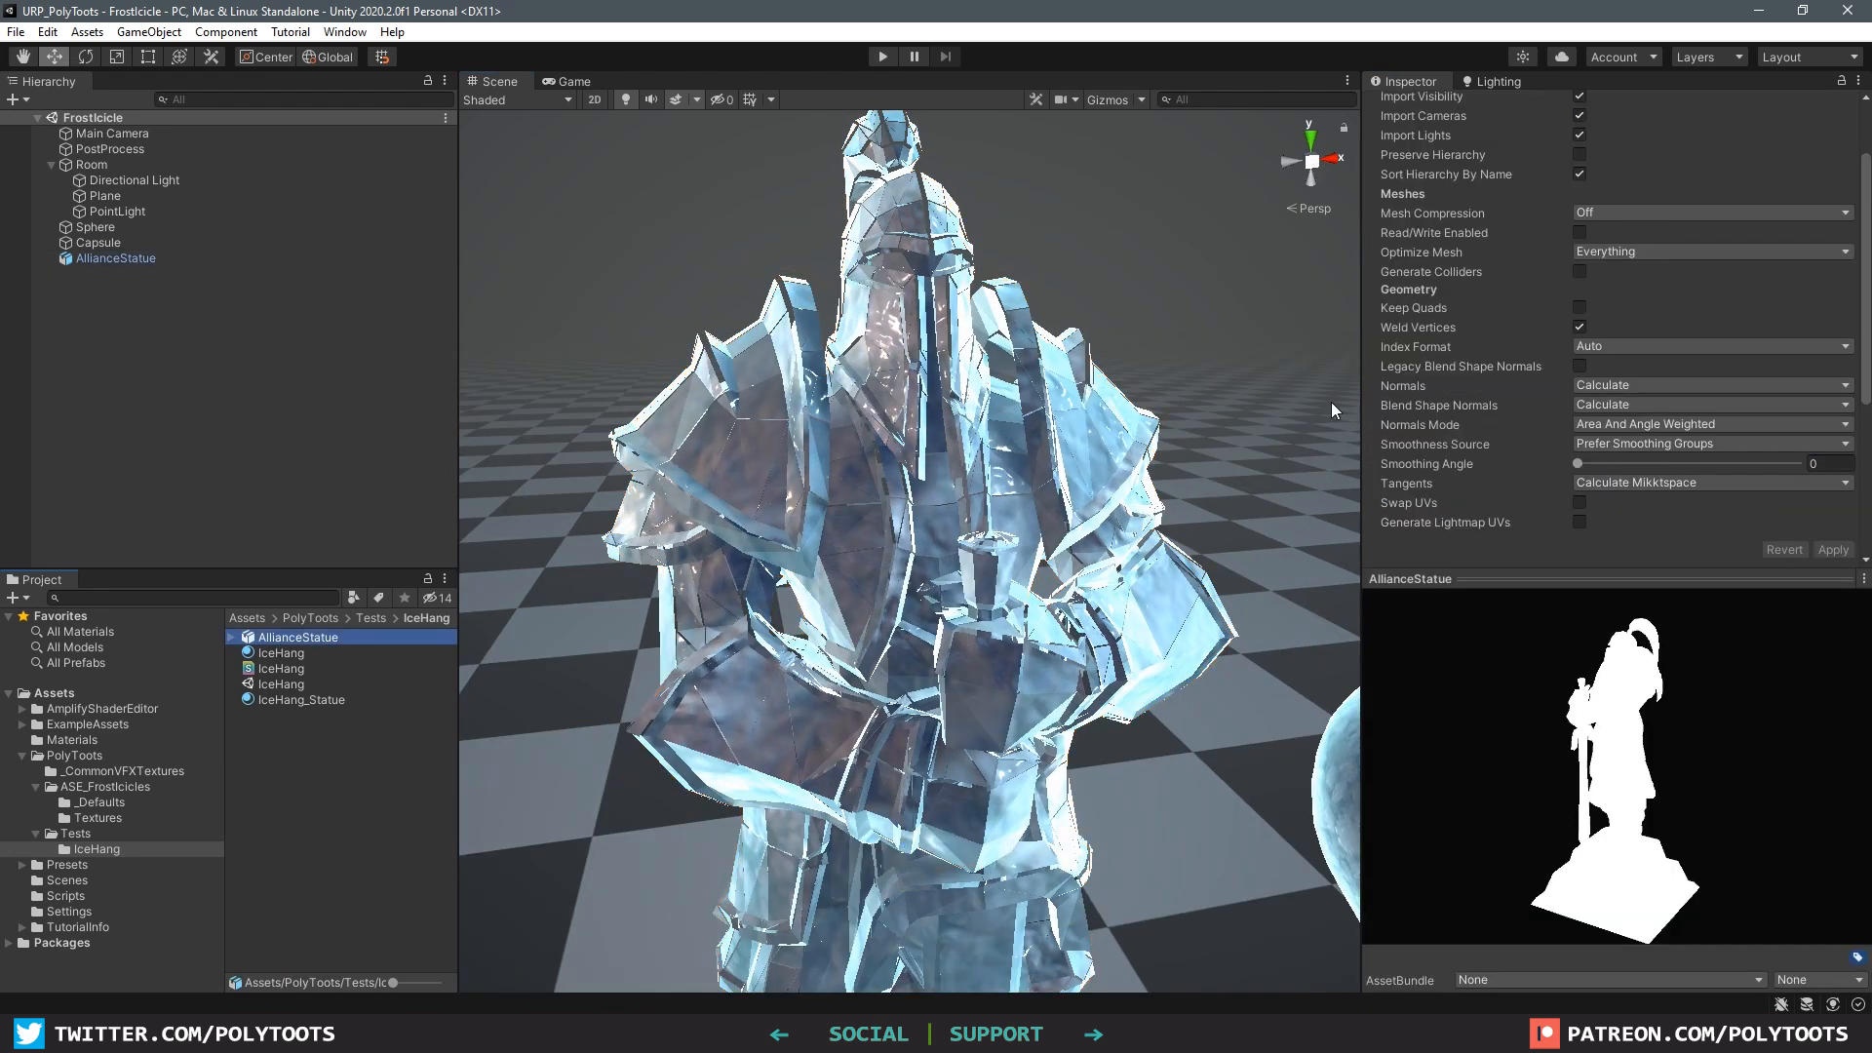
drag(1578, 463, 1606, 460)
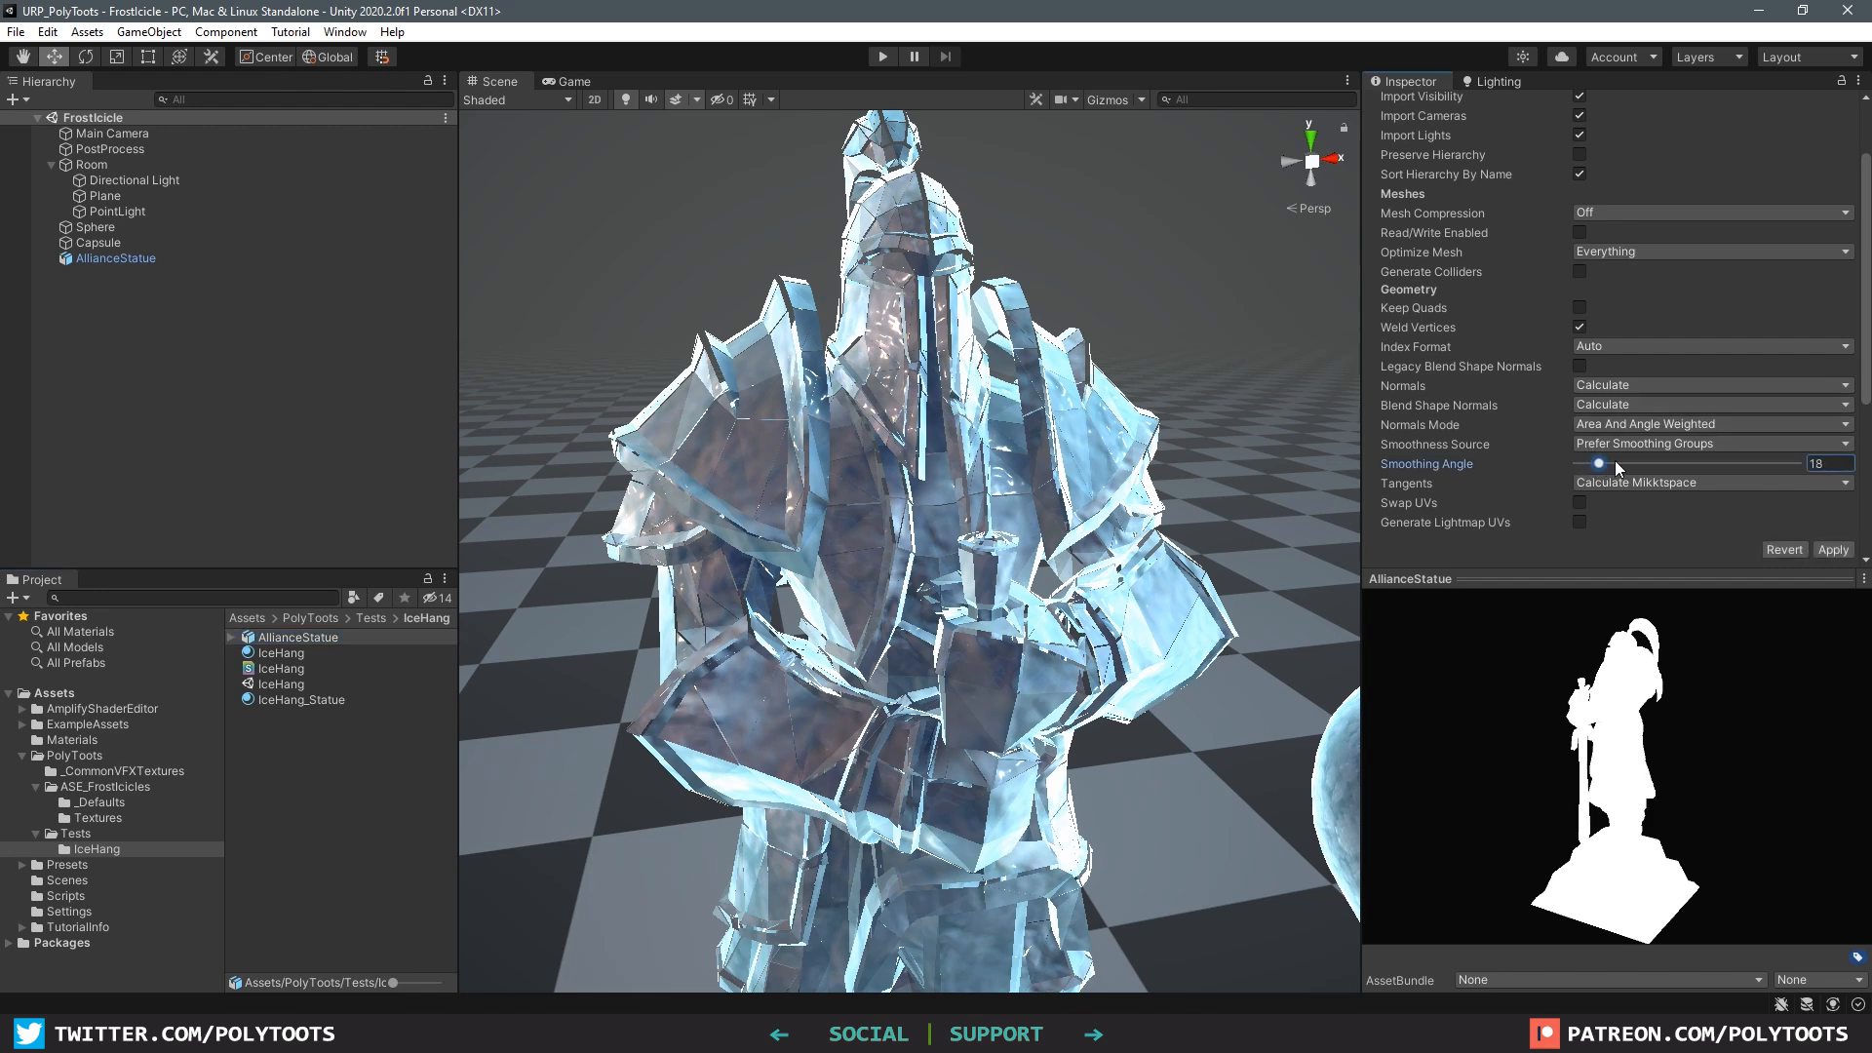
click(1832, 549)
middle_drag(831, 341, 896, 444)
scroll(829, 326, up, 7)
scroll(814, 339, down, 5)
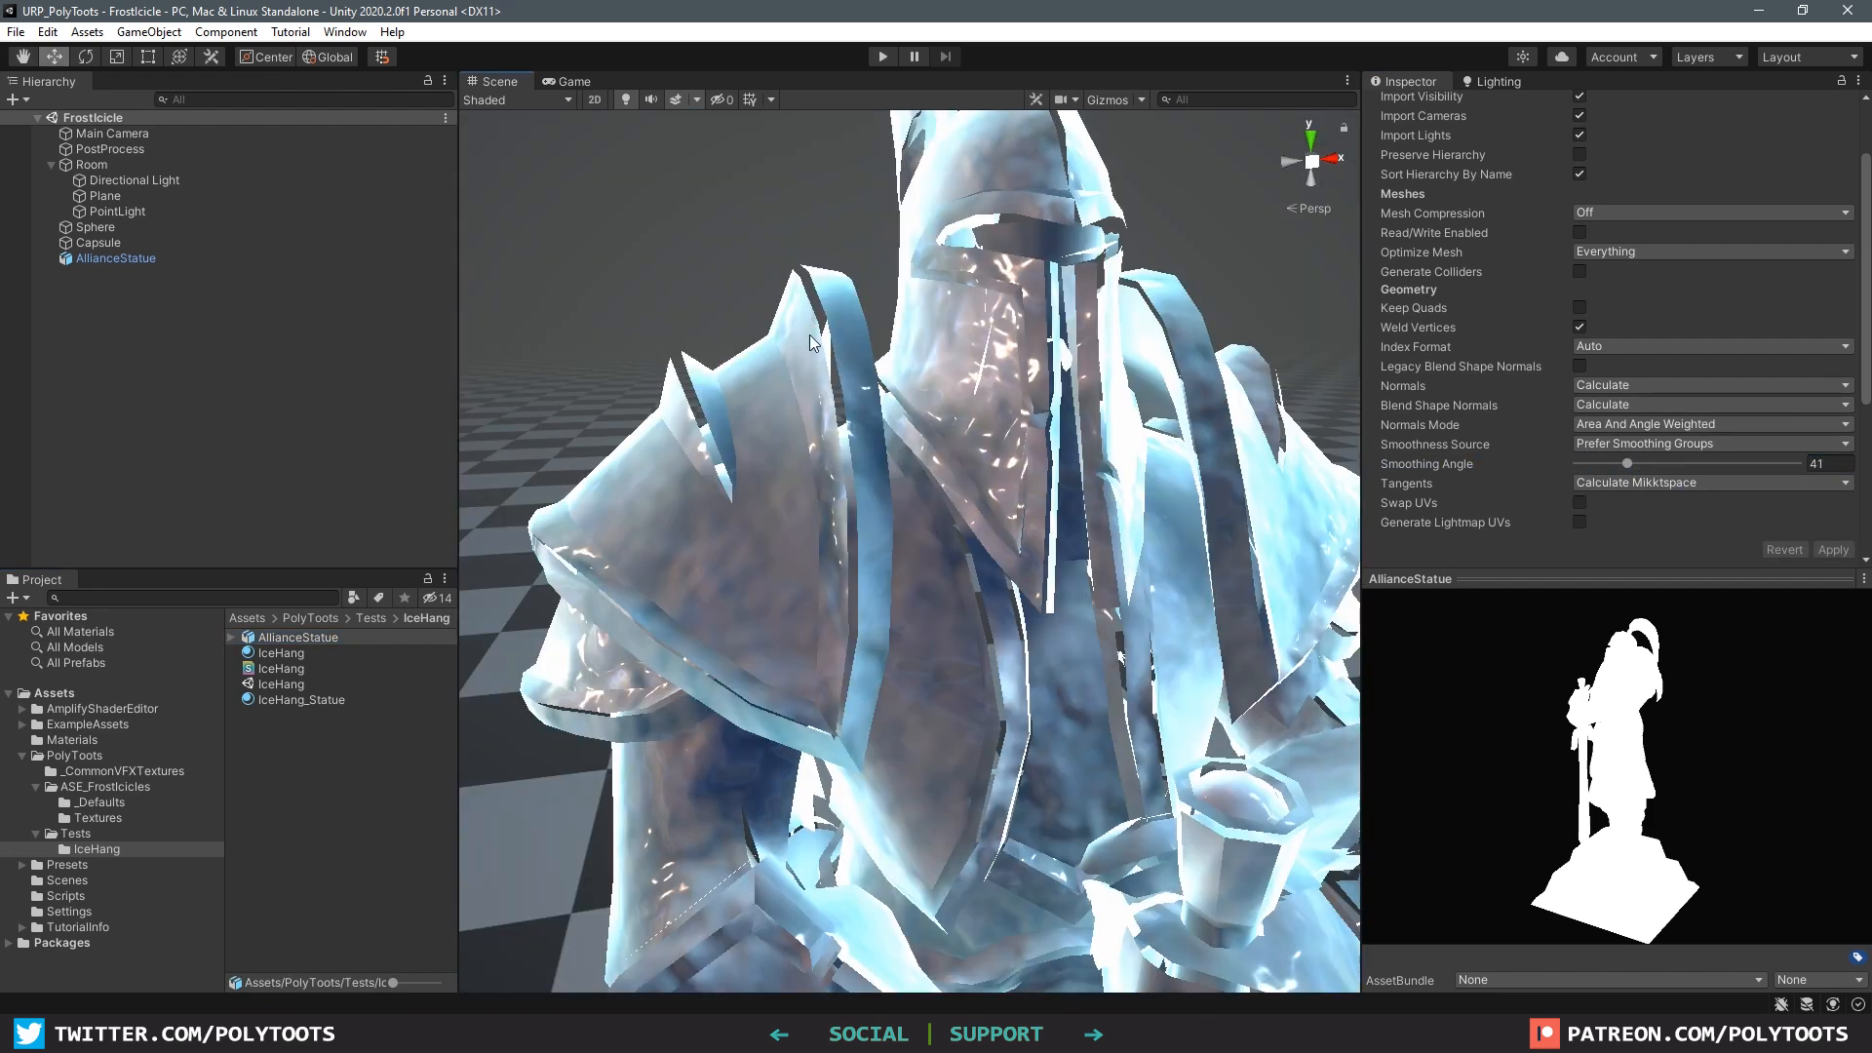
scroll(914, 434, down, 5)
alt+drag(915, 435, 829, 491)
Step: Set the AllianceStatue model's Smoothing Angle back to 180 and apply the import settings
drag(1627, 463, 1852, 466)
scroll(1025, 536, down, 3)
alt+drag(1026, 537, 1316, 582)
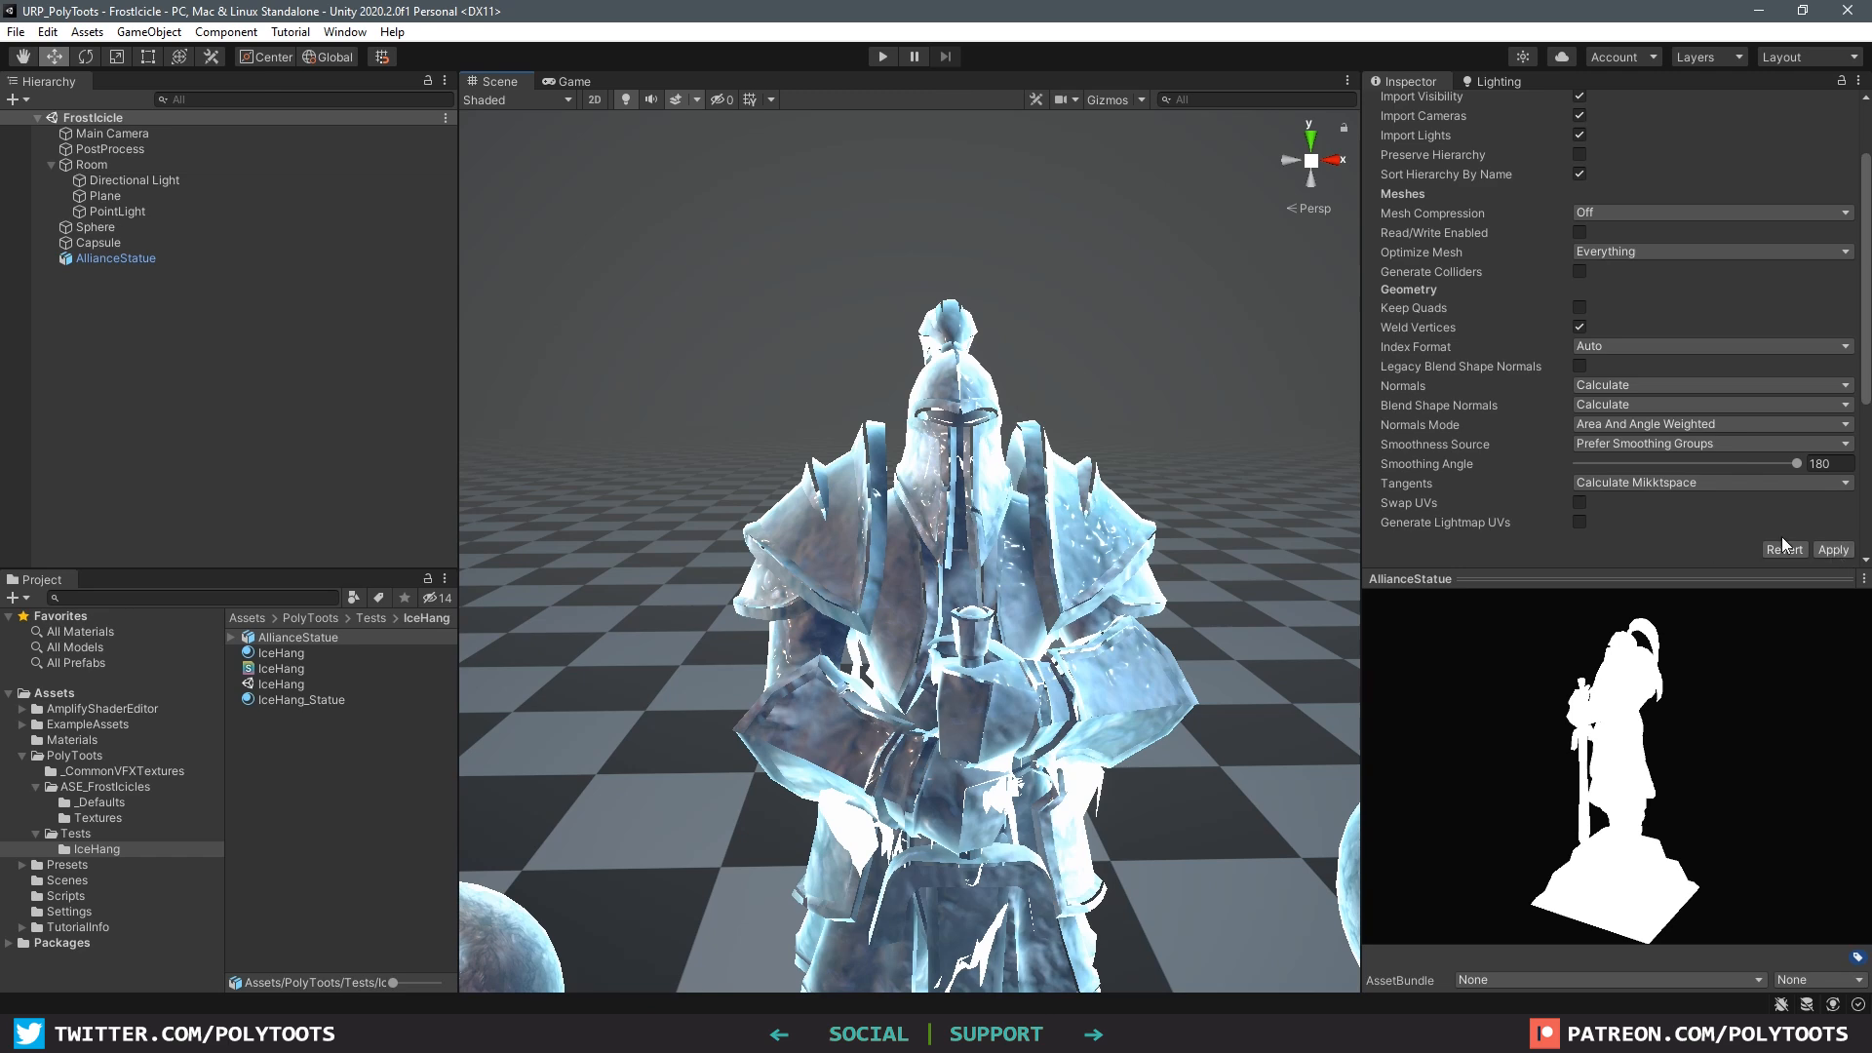
click(1834, 551)
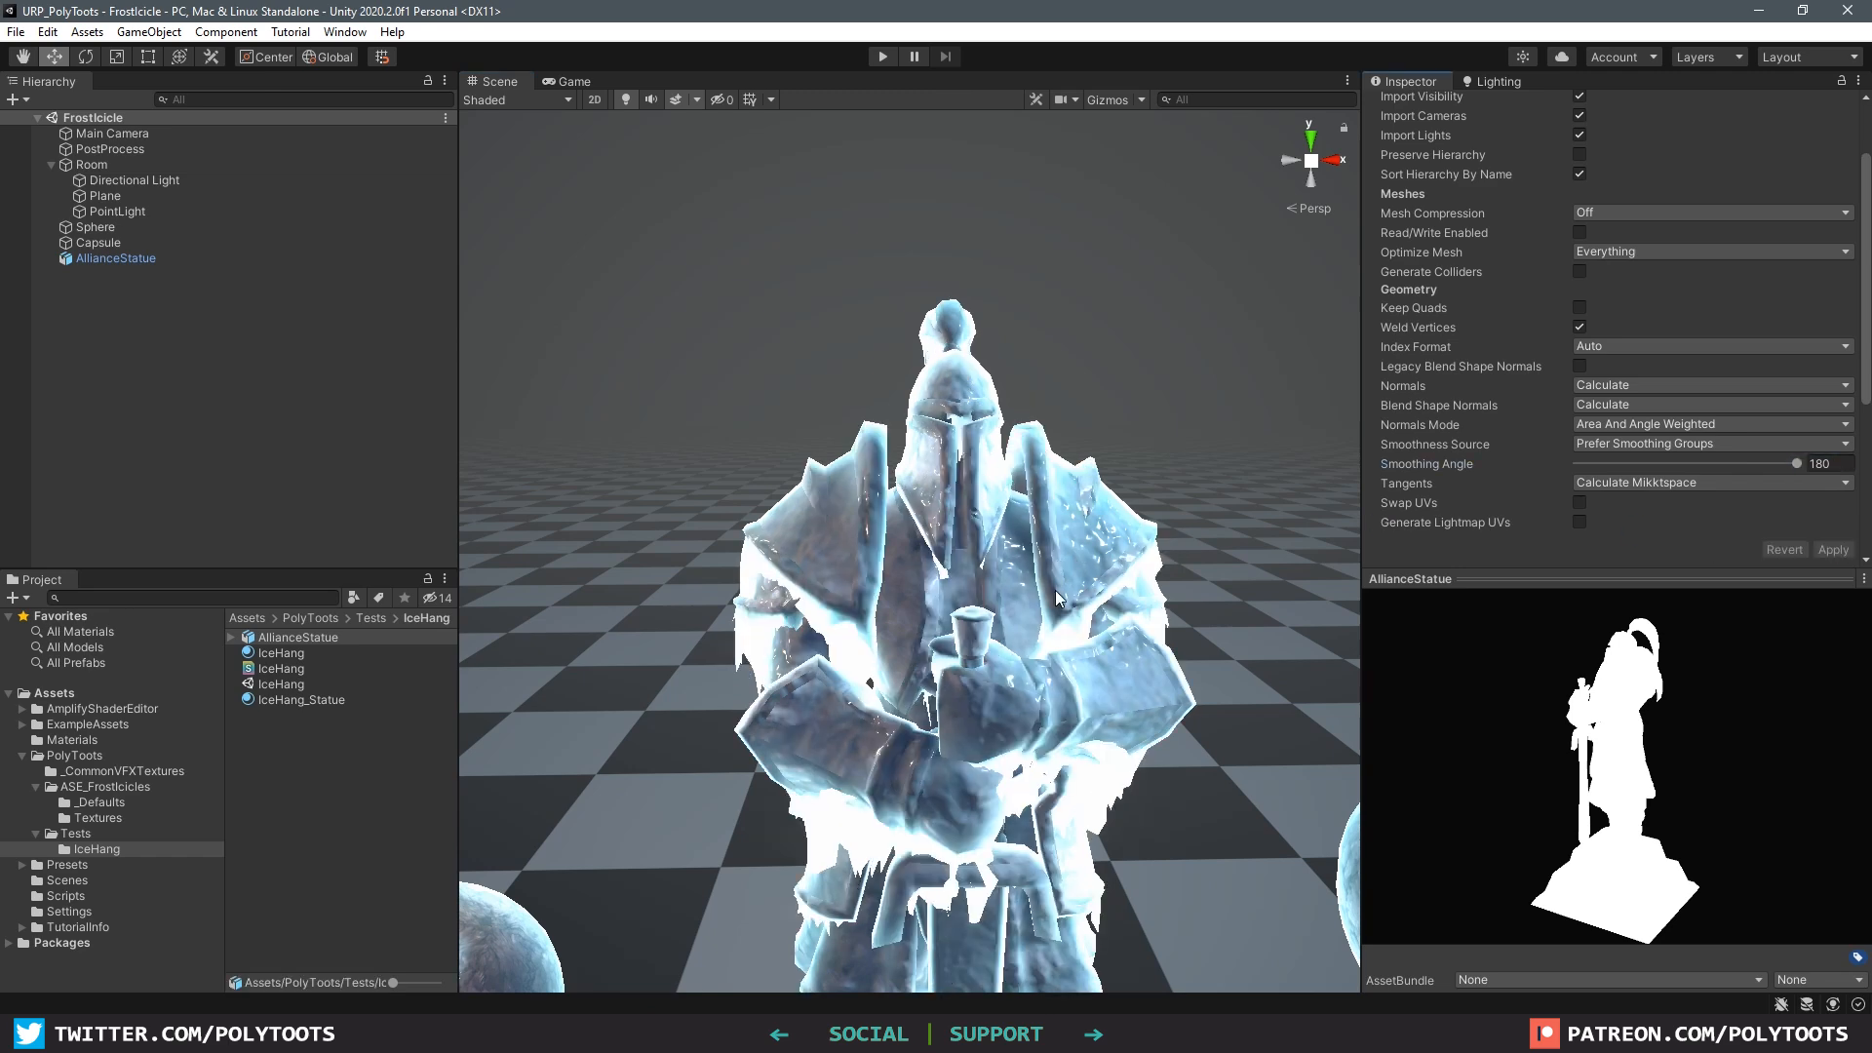
Step: Rotate the capsule so it leans the opposite way, clear the selection and view the three frosted objects together
alt+drag(1061, 573, 1073, 497)
alt+drag(1123, 560, 1279, 487)
scroll(1150, 604, down, 3)
click(1225, 606)
key(e)
click(1121, 429)
mouse_move(917, 497)
alt+mouse_down()
mouse_move(1121, 517)
mouse_move(919, 532)
alt+mouse_up()
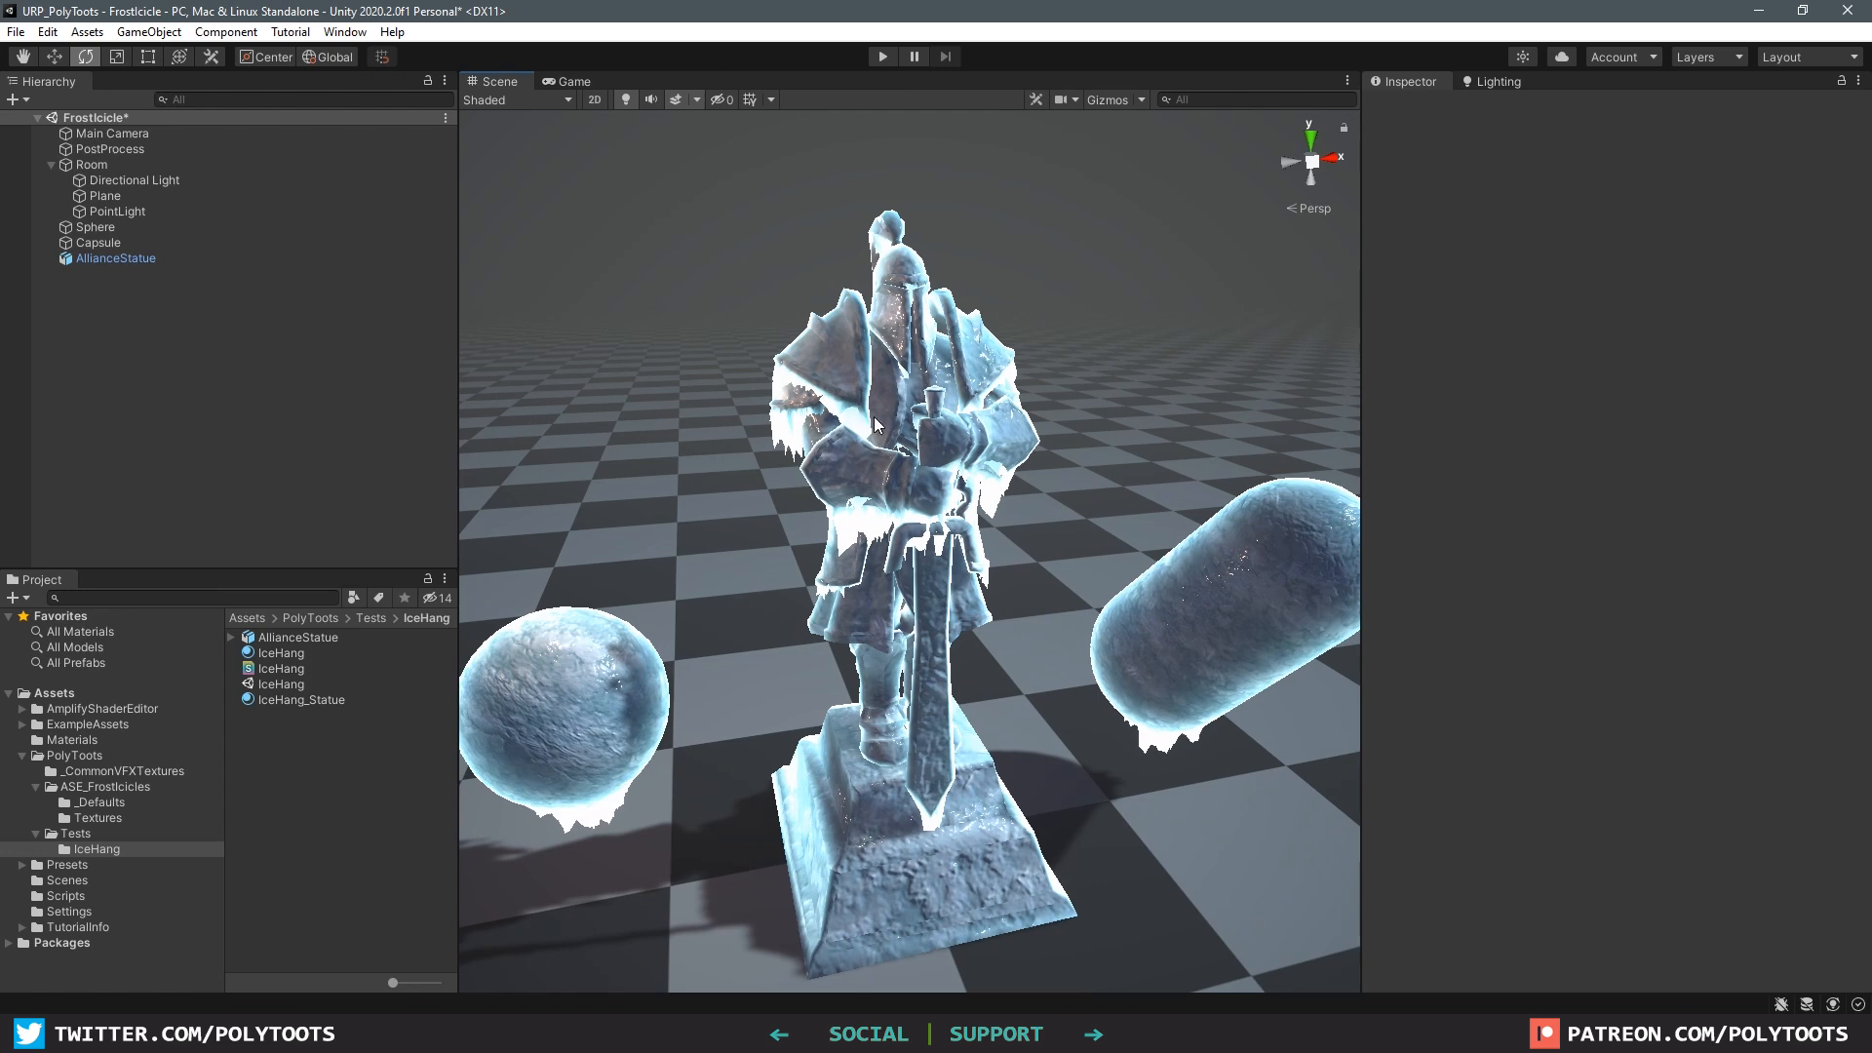
alt+drag(890, 372, 1166, 320)
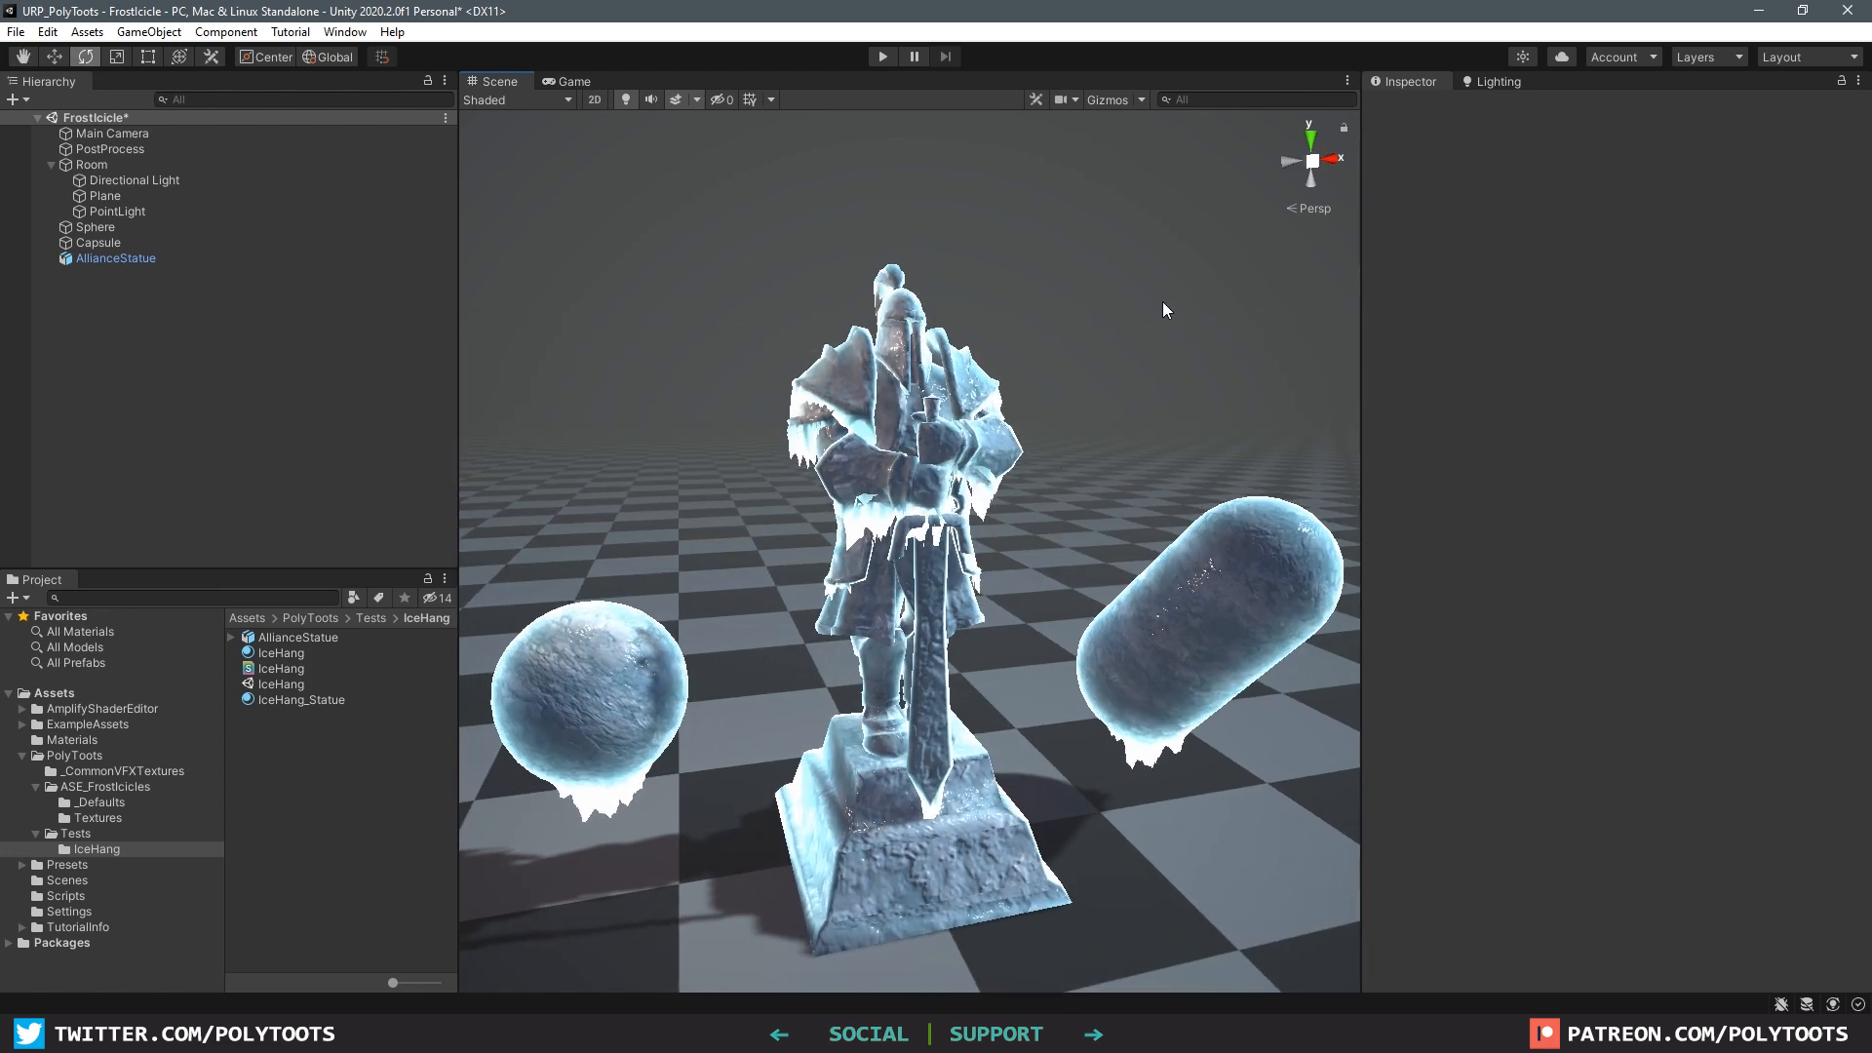